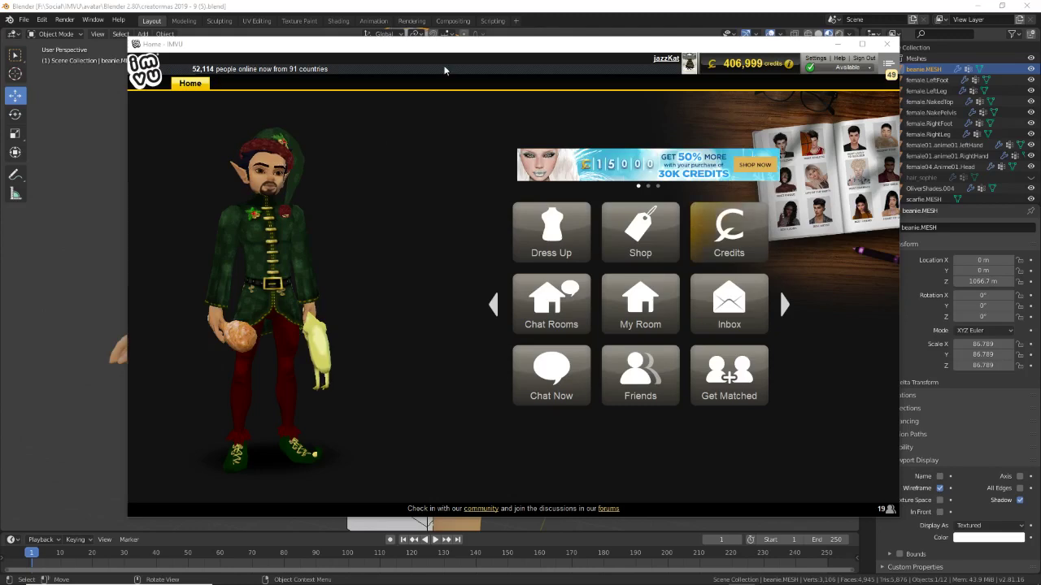
Switch from IMVU to Blender and hide the beanie mesh, bringing the back of the scarf into view.
left_click(464, 11)
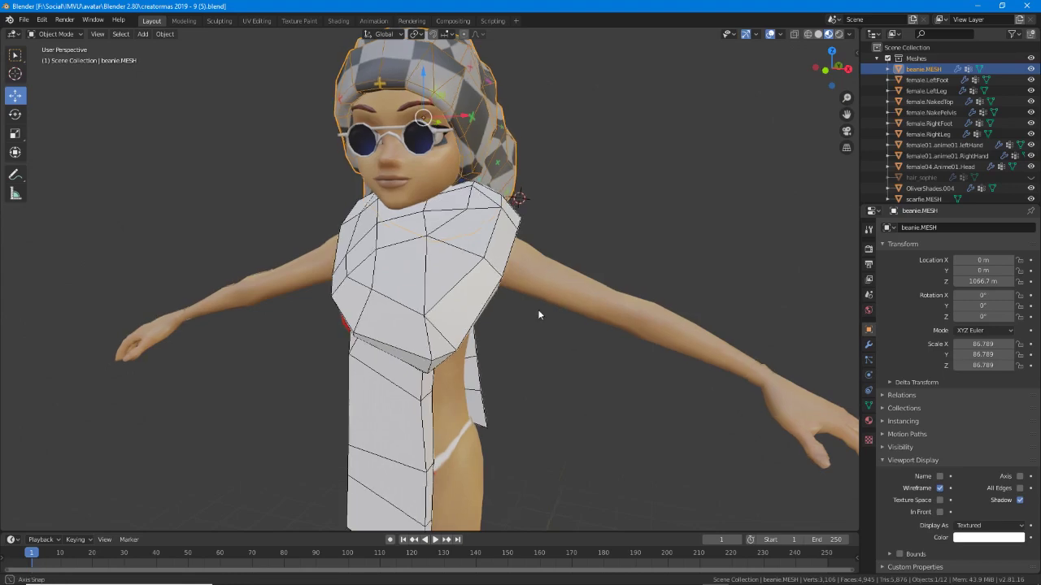
middle_click_drag(537, 309, 745, 237)
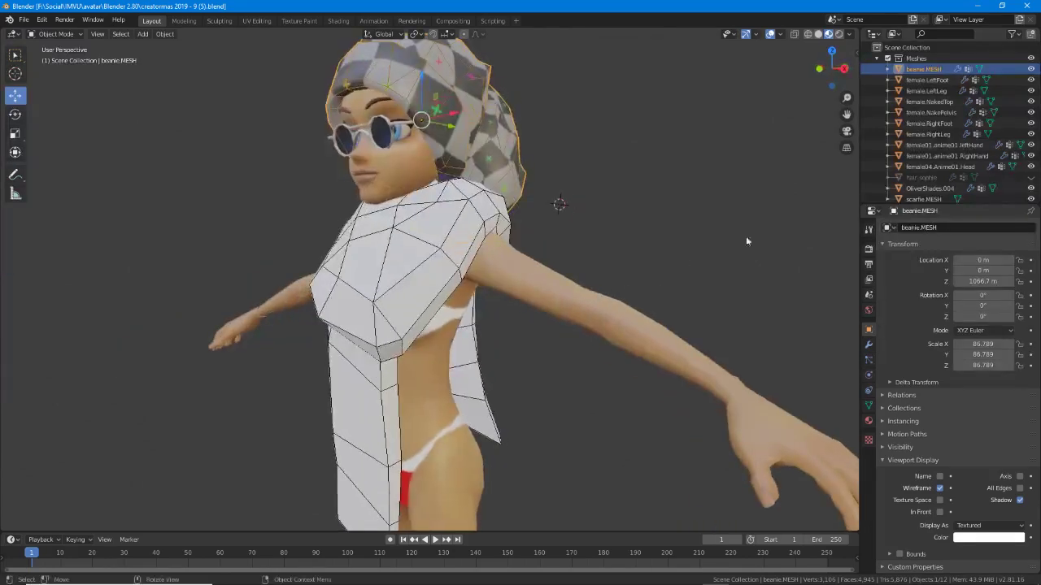
left_click(1030, 69)
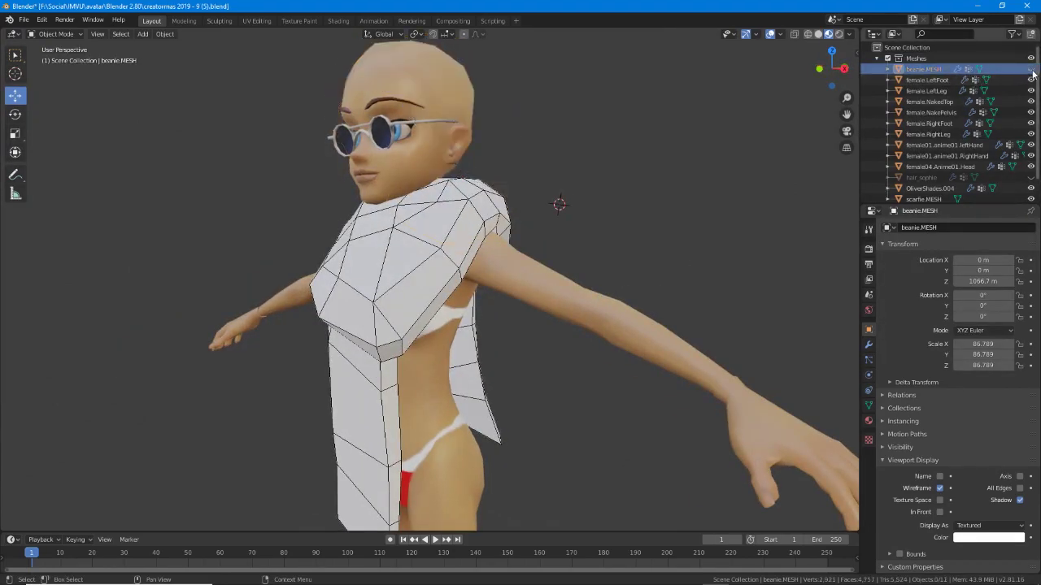
middle_click_drag(513, 285, 269, 306)
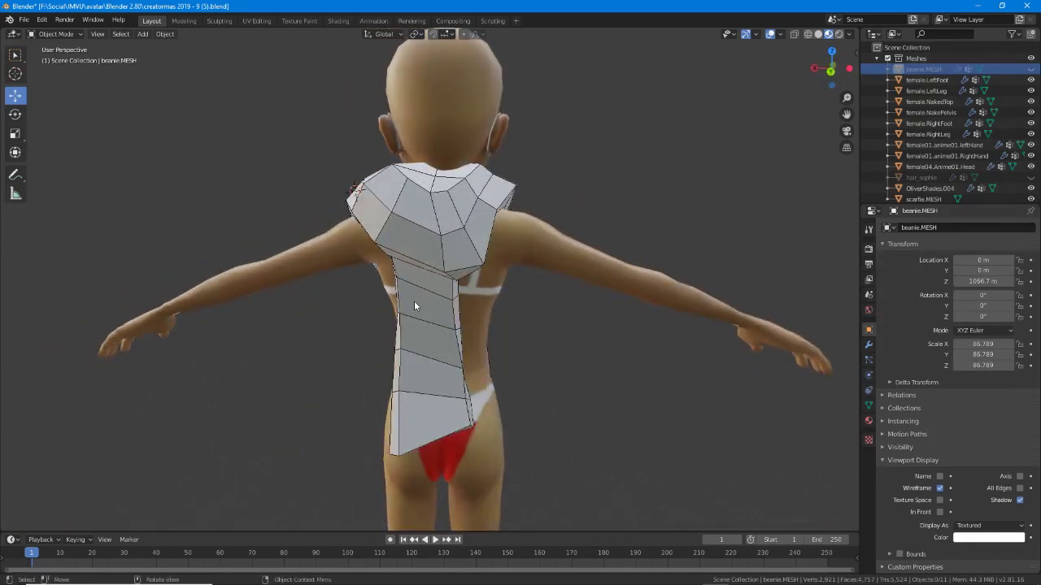
Search Windows for "zoom" and launch ZoomIt.exe for drawing on the screen.
key("ctrl+1")
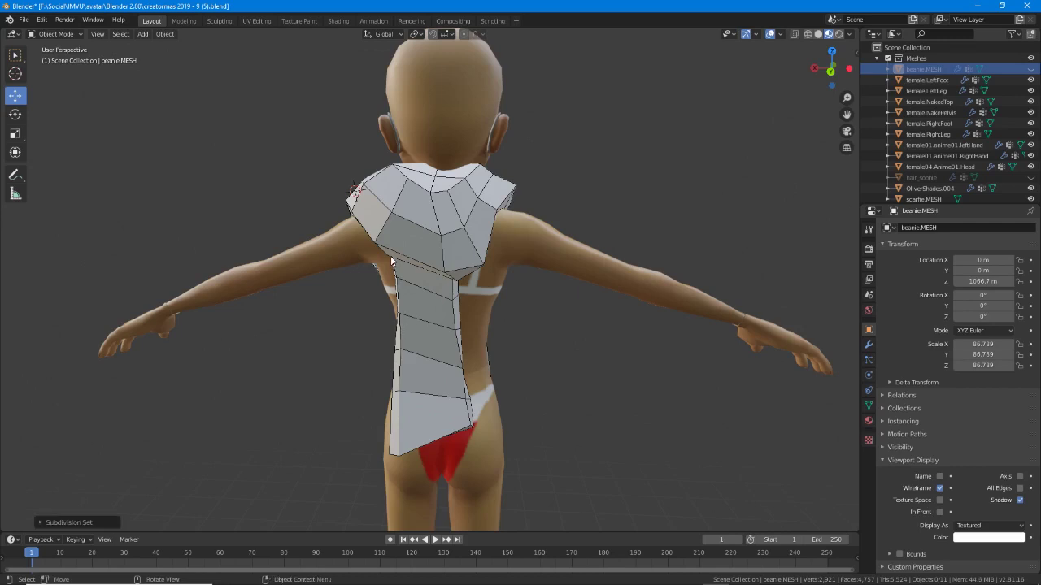
left_click(114, 575)
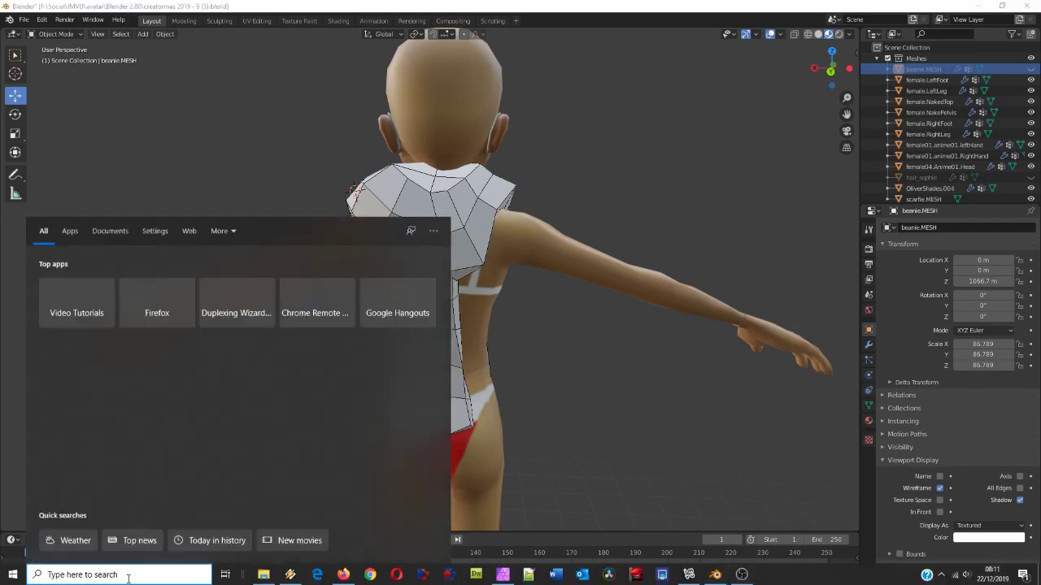
type("zomm")
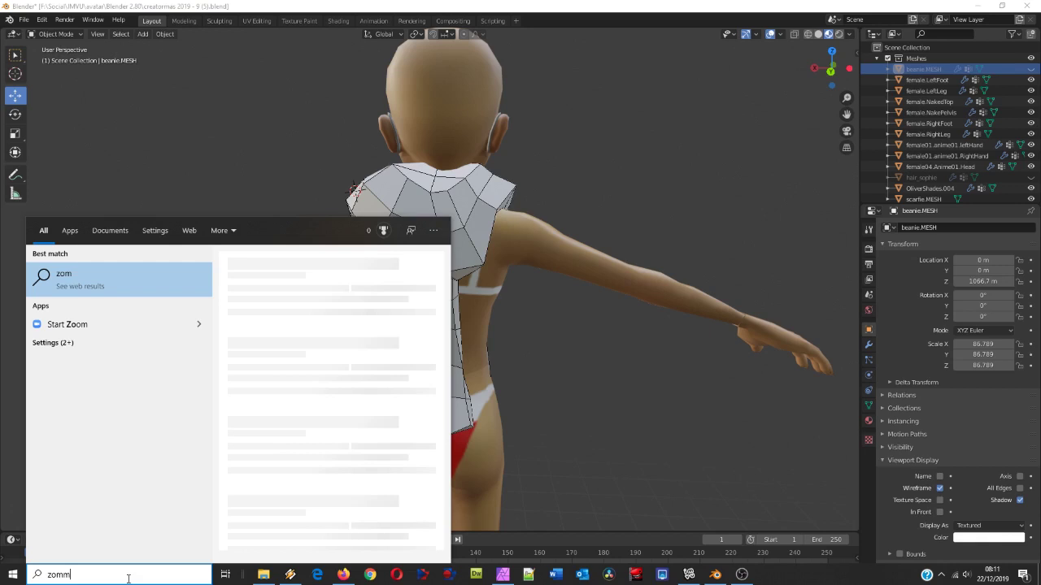
key("BackSpace")
key("BackSpace")
type("om")
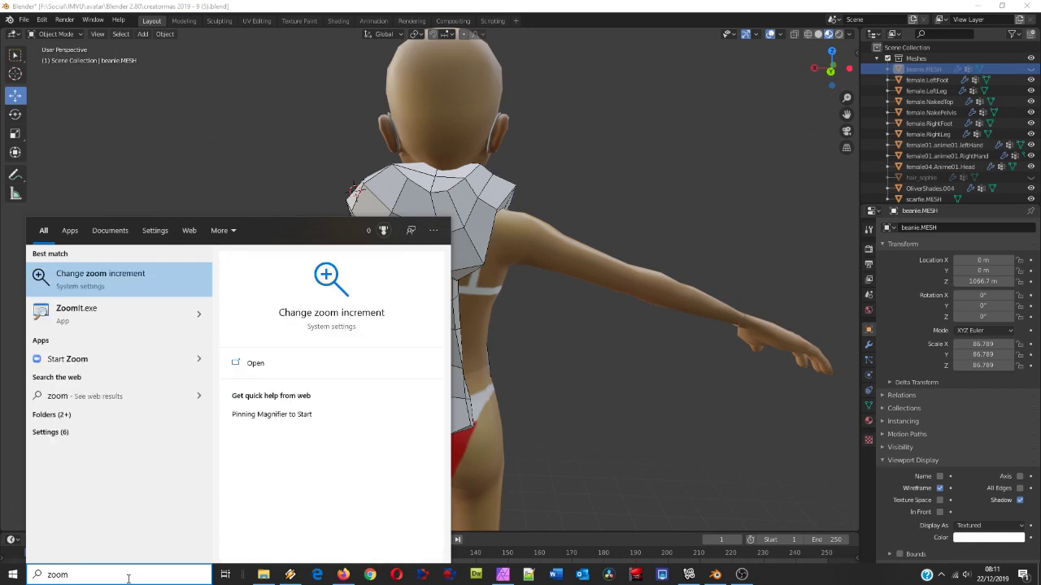
left_click(86, 314)
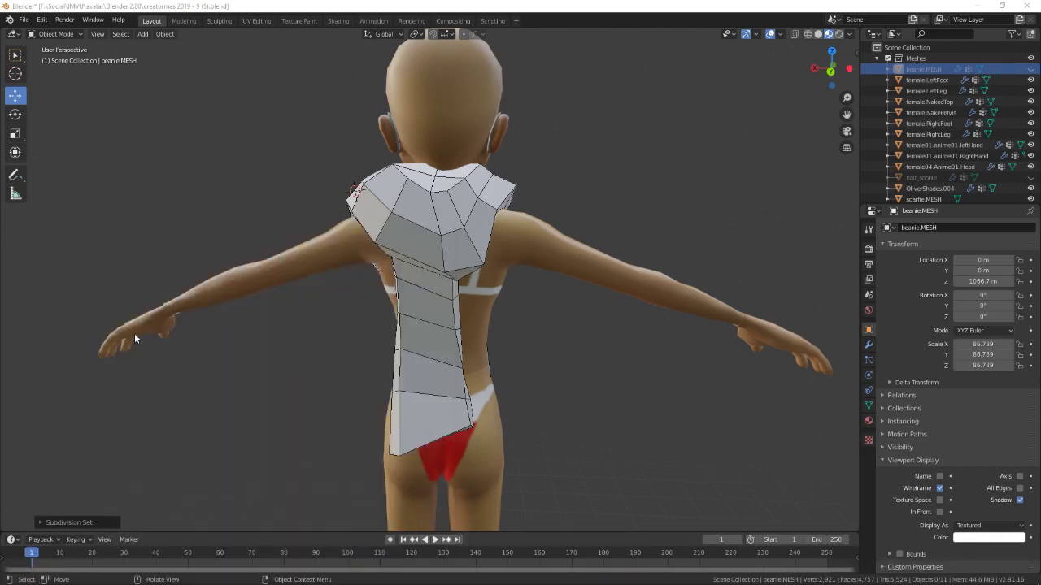
Outline the scarf's hanging back piece and mark its upper end with on-screen annotations, clearing each drawing.
key("ctrl+2")
mouse_move(392, 252)
left_mouse_down()
mouse_move(393, 280)
mouse_move(462, 443)
mouse_move(457, 299)
mouse_move(395, 260)
left_mouse_up()
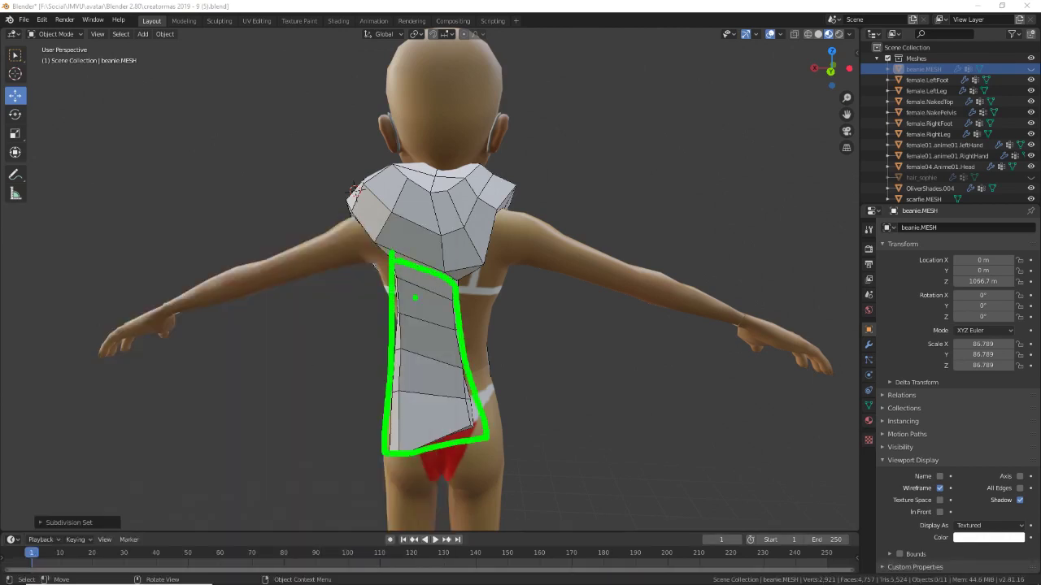
key("Escape")
middle_click_drag(365, 304, 465, 257)
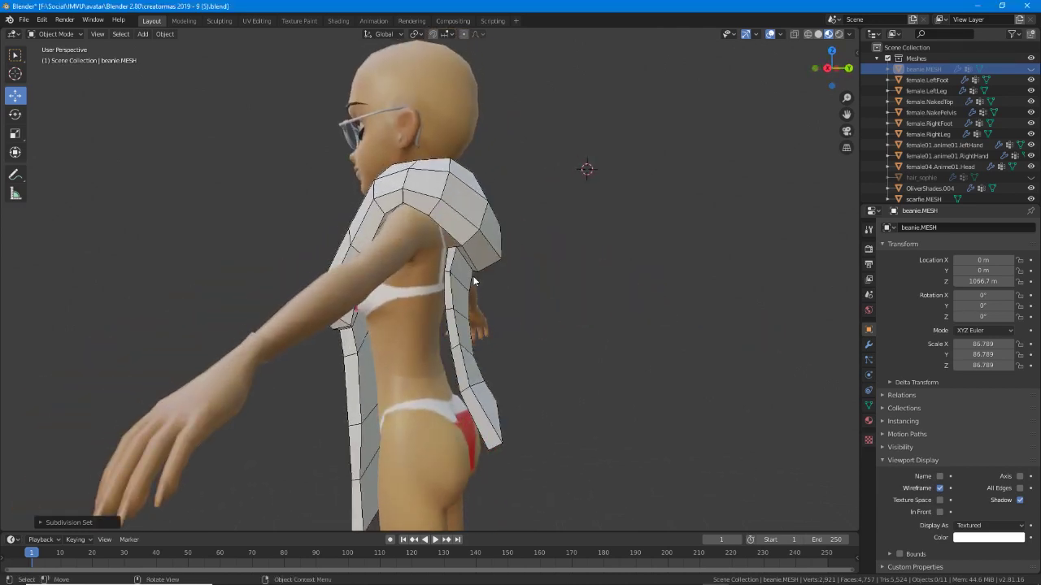
key("ctrl+2")
left_click_drag(474, 281, 452, 247)
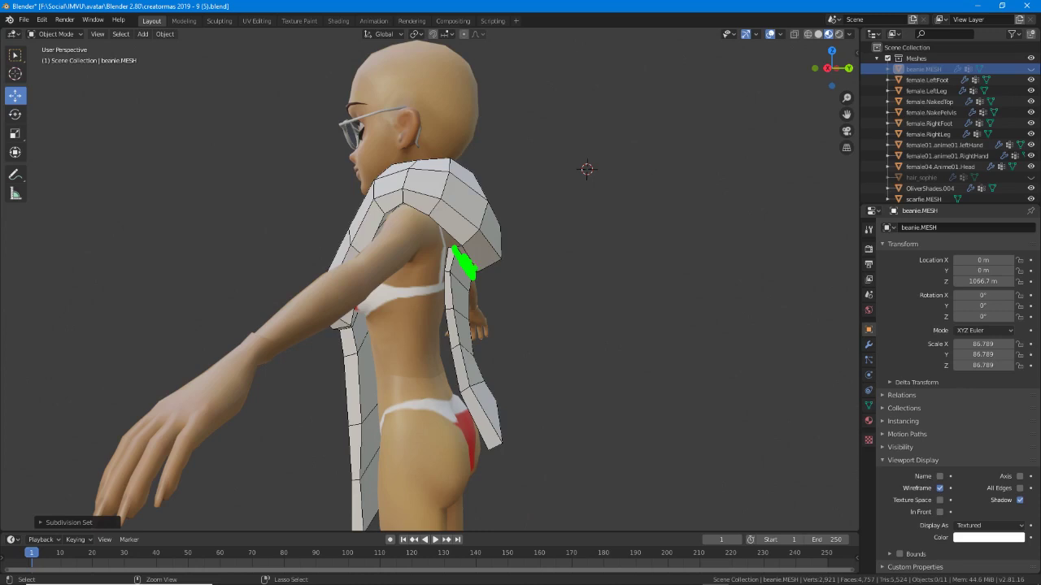
key("Escape")
Draw on-screen guide lines from the scarf's back collar down both sides of the hanging piece, and clear them.
middle_click_drag(452, 247, 432, 252)
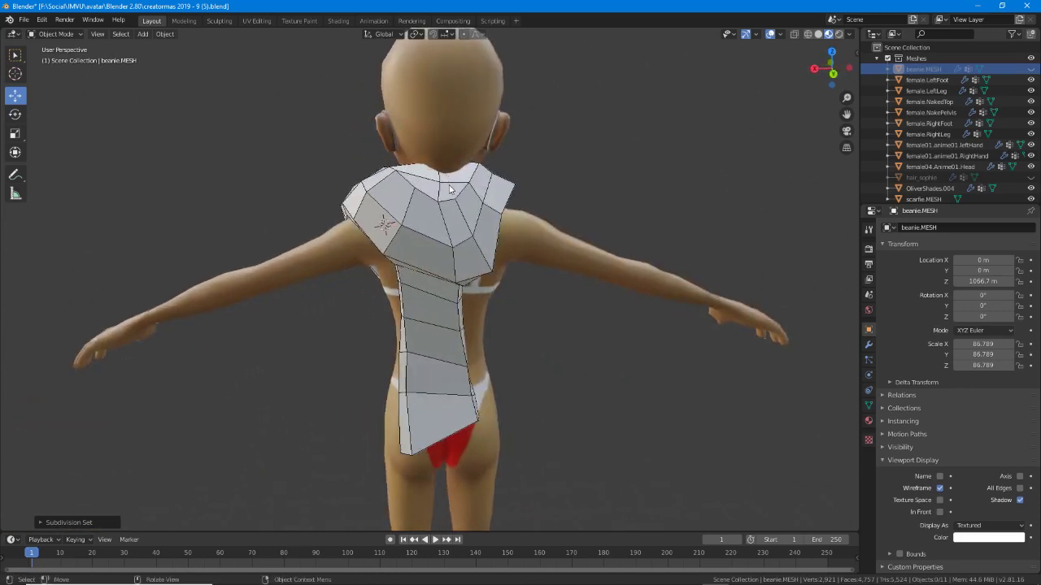
key("ctrl+2")
mouse_move(448, 173)
left_mouse_down()
mouse_move(396, 213)
mouse_move(401, 448)
left_mouse_up()
left_click_drag(486, 267, 463, 399)
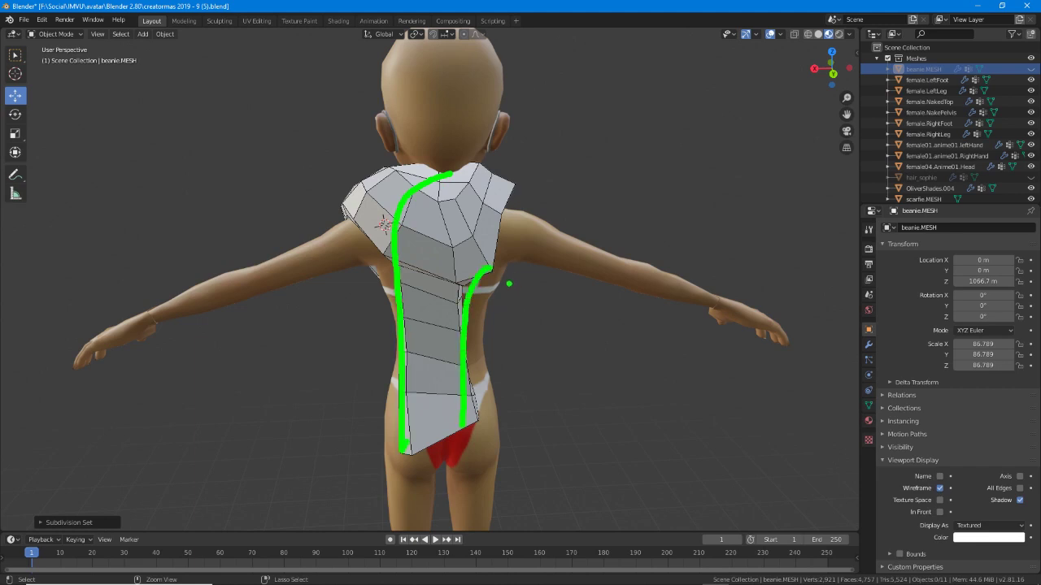
key("Escape")
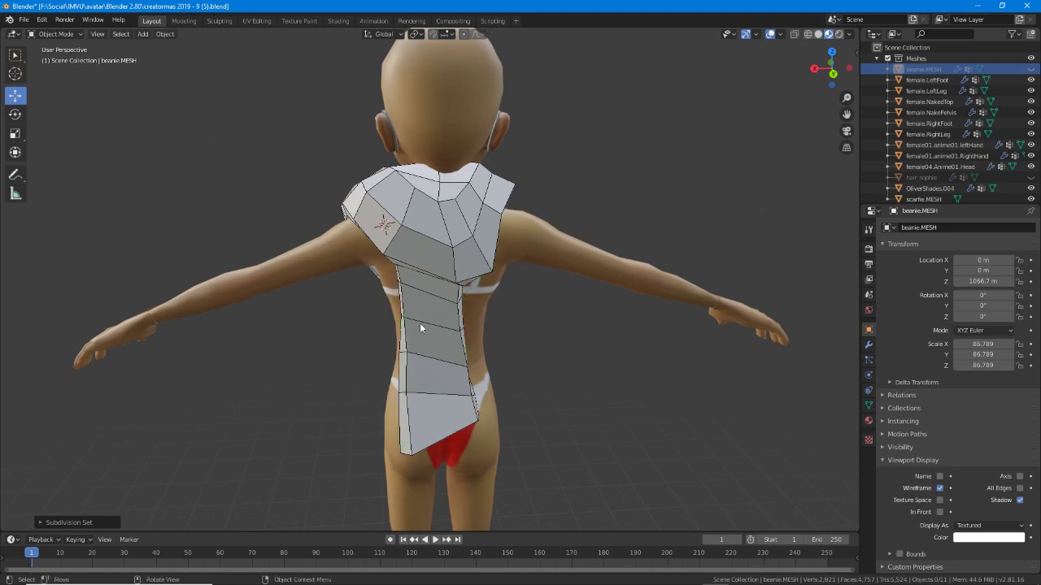
Mark the fold line from the scarf's front collar up to the side of the neck with an on-screen annotation.
mouse_move(420, 323)
middle_mouse_down()
mouse_move(592, 314)
mouse_move(604, 303)
mouse_move(530, 300)
mouse_move(499, 308)
mouse_move(609, 301)
mouse_move(603, 306)
middle_mouse_up()
scroll(497, 189, "up", 1)
middle_click_drag(497, 190, 476, 273, "shift")
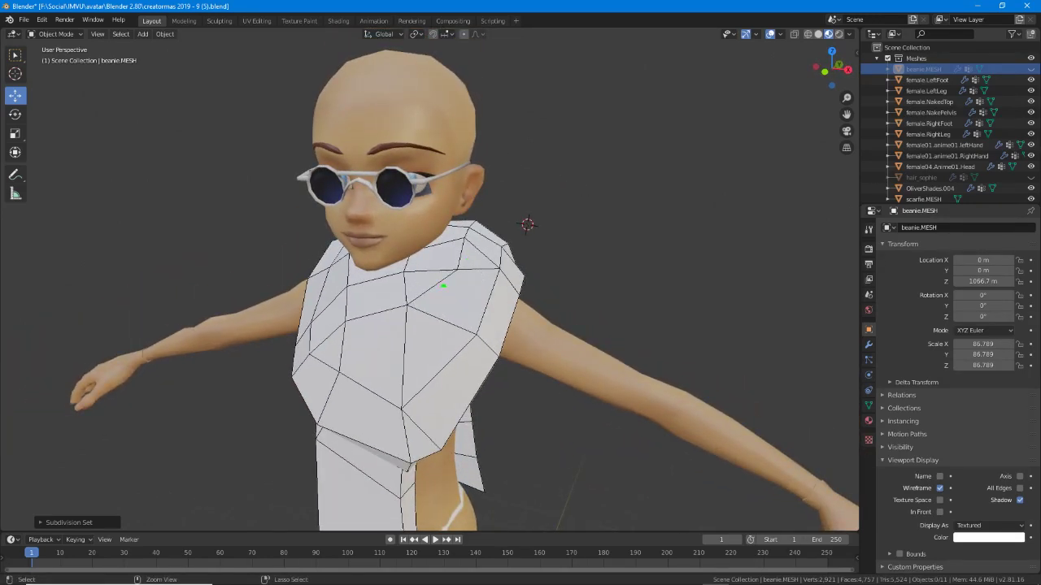
left_click_drag(405, 303, 477, 220)
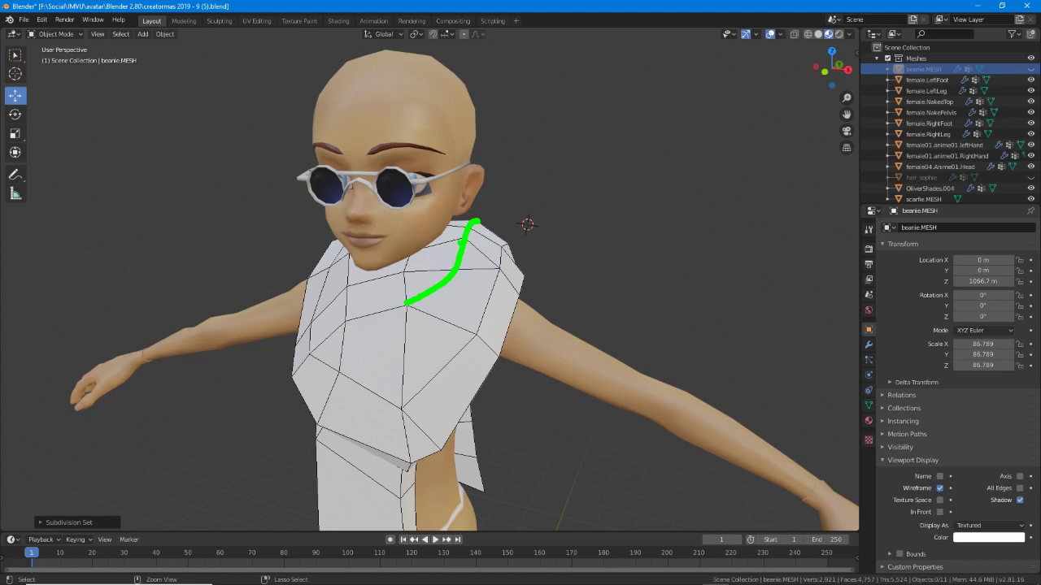
mouse_move(428, 240)
left_mouse_down()
mouse_move(460, 243)
mouse_move(435, 255)
left_mouse_up()
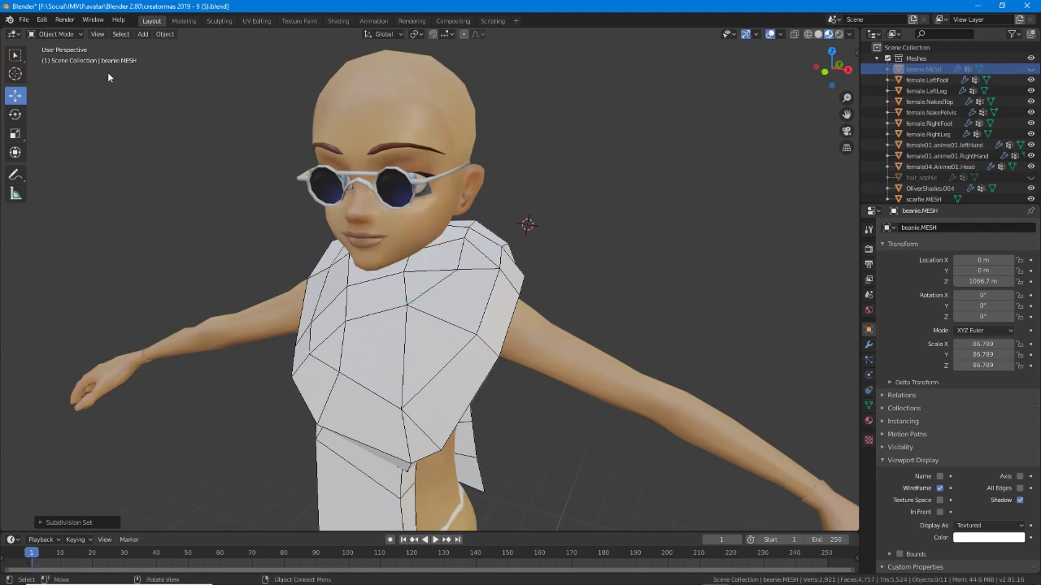
Select the scarf mesh in Object Mode.
left_click(59, 34)
left_click(64, 48)
right_click(326, 263)
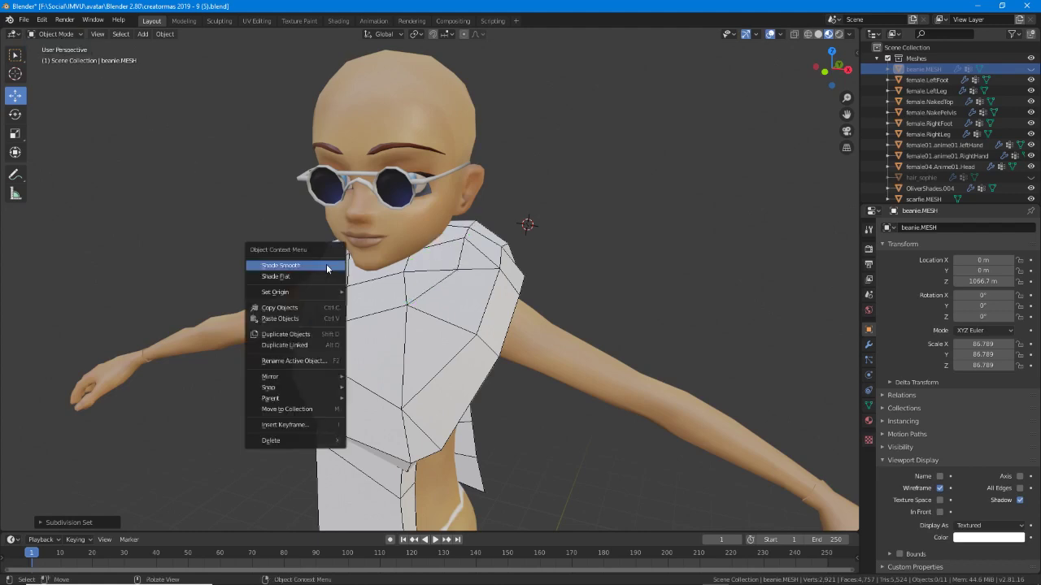
middle_click_drag(487, 267, 364, 279)
right_click(364, 279)
left_click(382, 269)
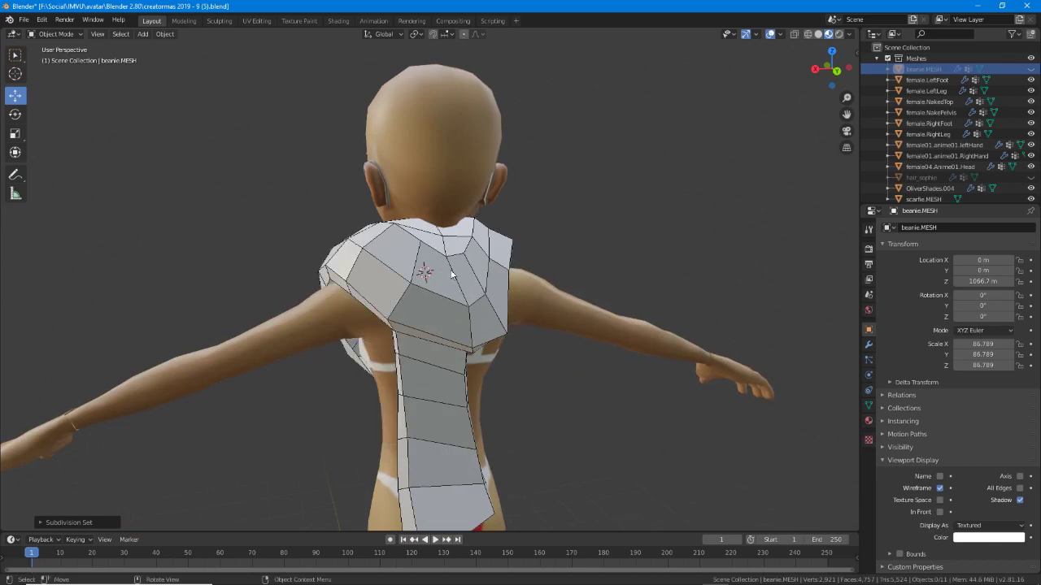
right_click(369, 246)
left_click(369, 242)
left_click(359, 258)
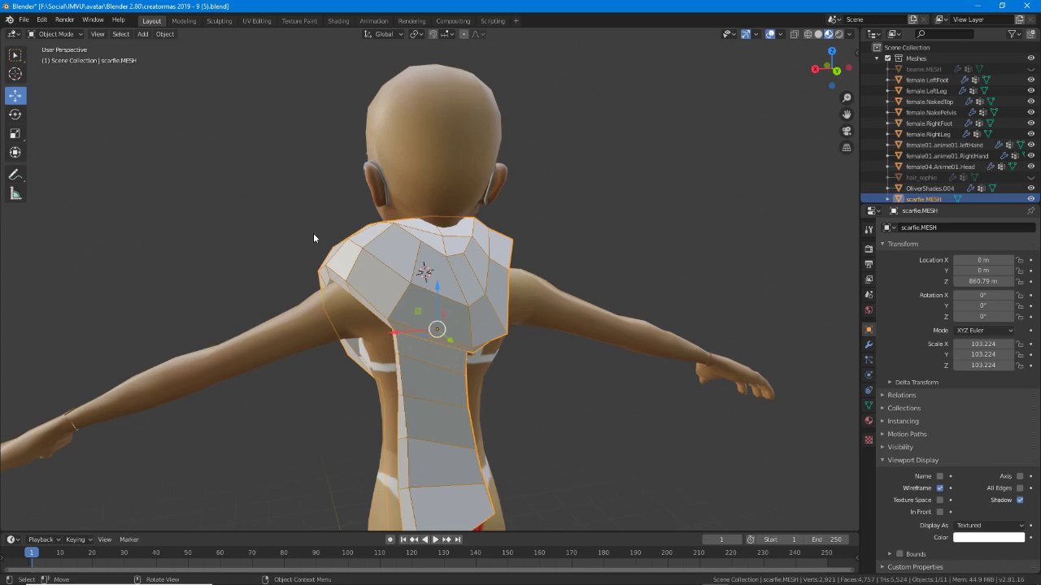
Set the Select With option in the keymap preferences to Right and close the preferences.
left_click(41, 20)
left_click(67, 176)
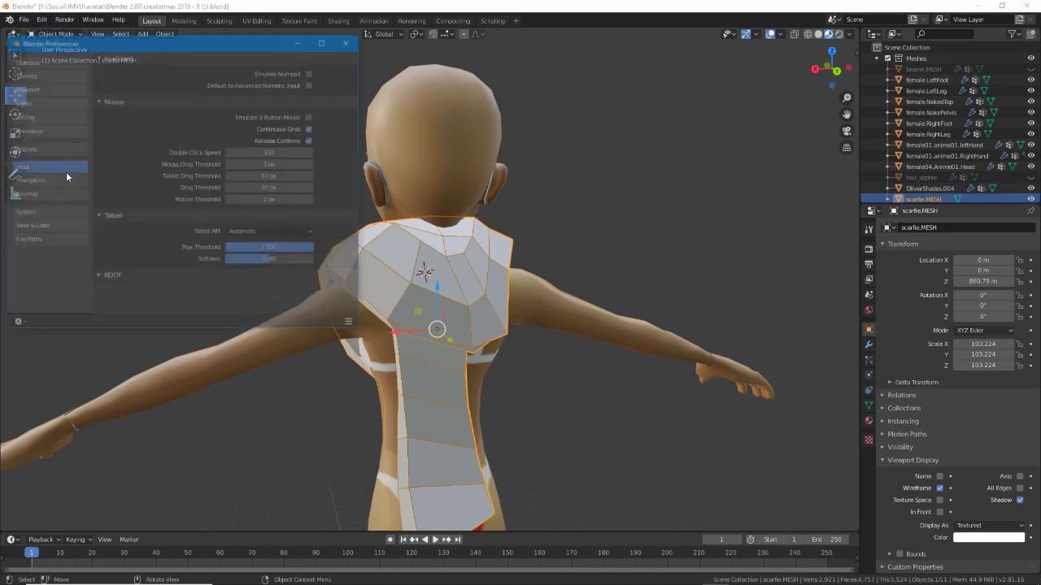
left_click_drag(204, 47, 309, 179)
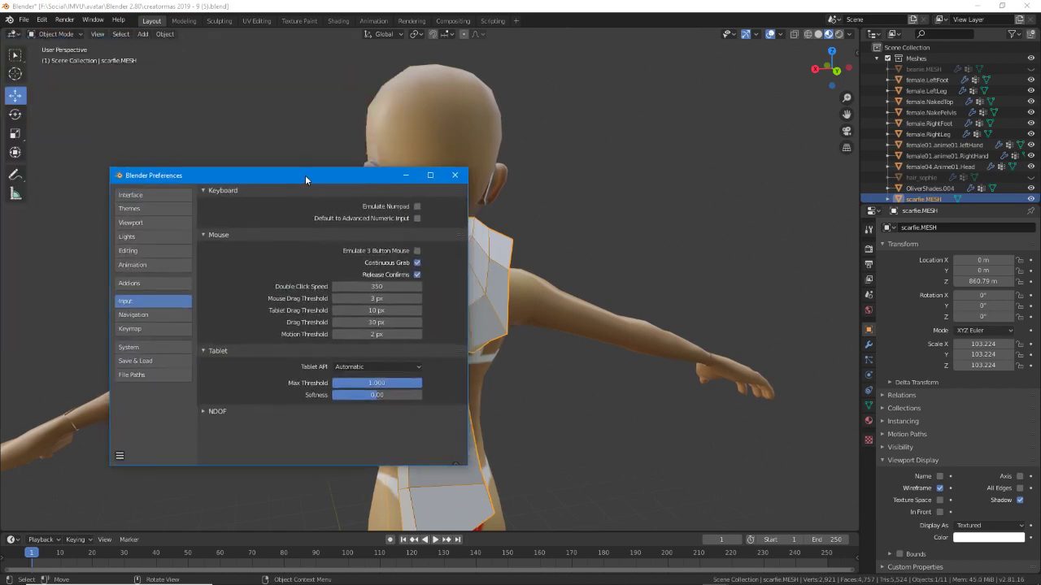
left_click(142, 317)
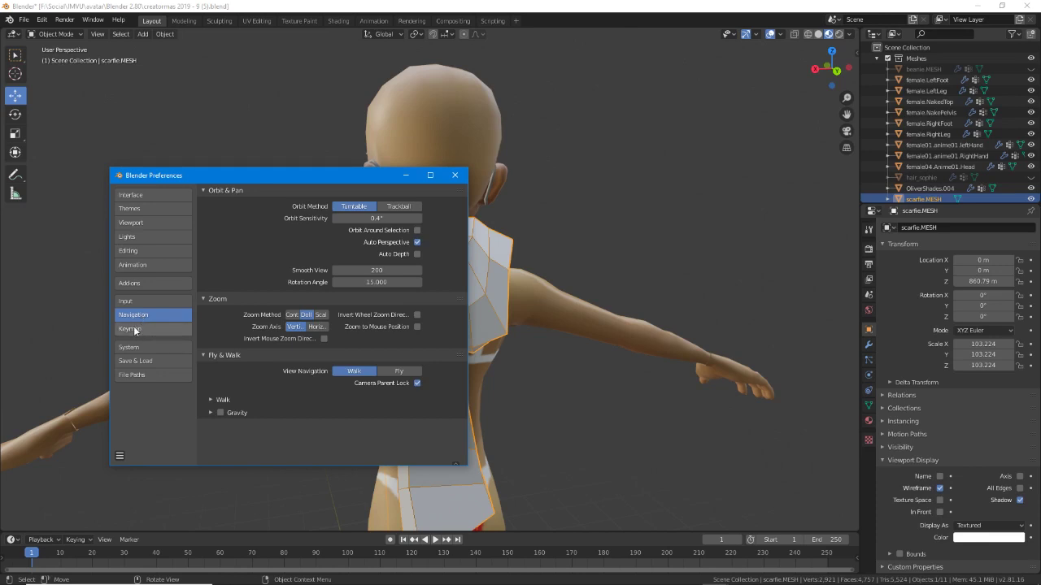
left_click(135, 330)
left_click(298, 250)
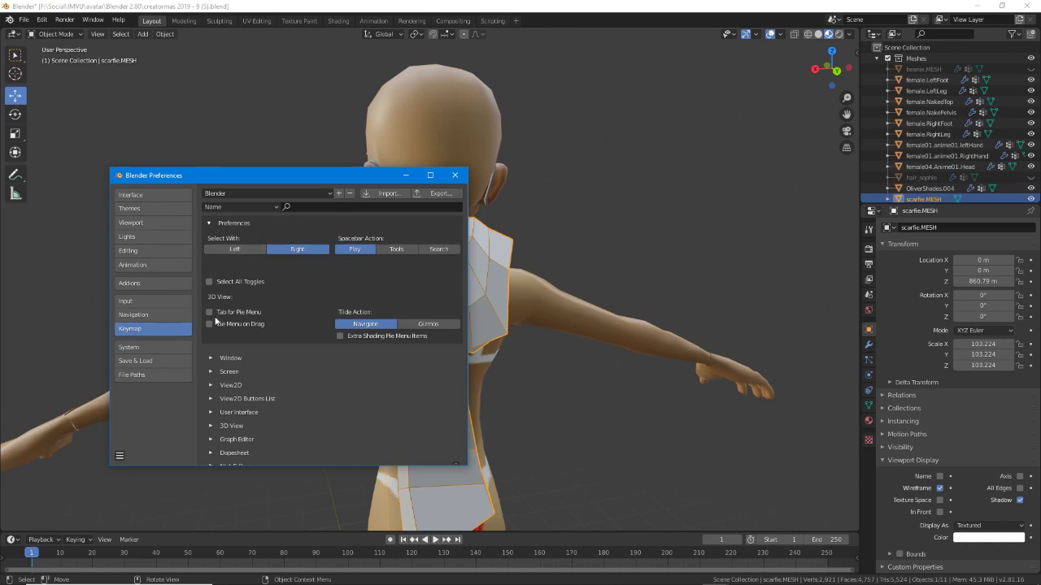
left_click(135, 302)
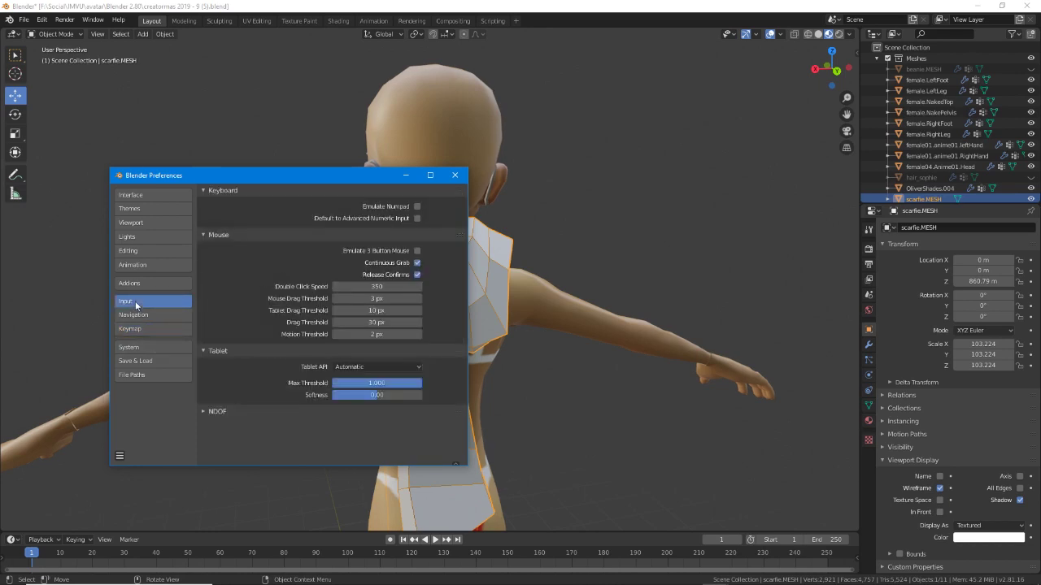
left_click(455, 175)
Show the front of the selected scarf mesh and open it in Edit Mode.
middle_click_drag(217, 311, 269, 355)
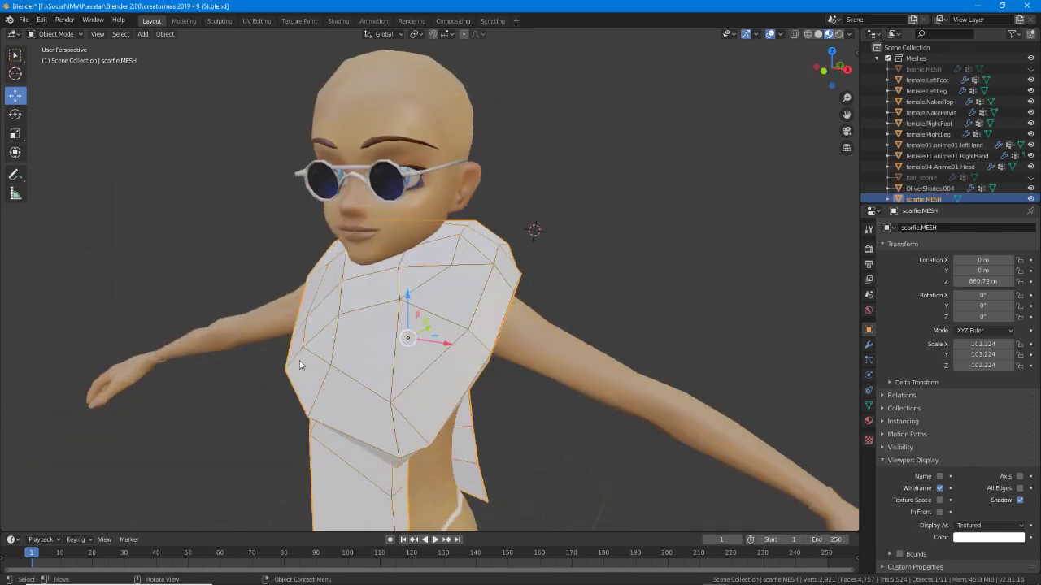
left_click(244, 323)
left_click(288, 368)
middle_click_drag(390, 361, 372, 363)
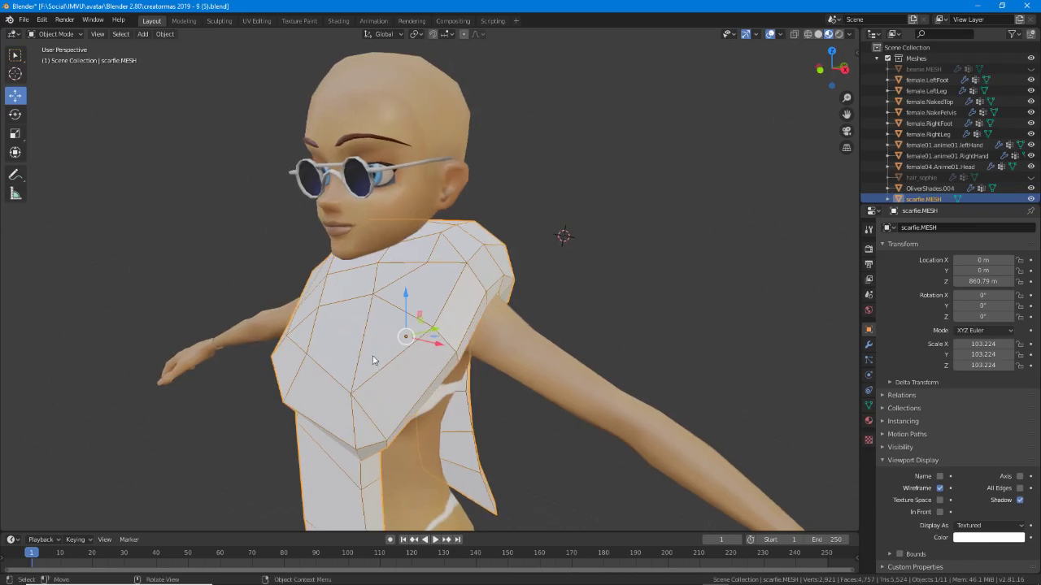
key("Tab")
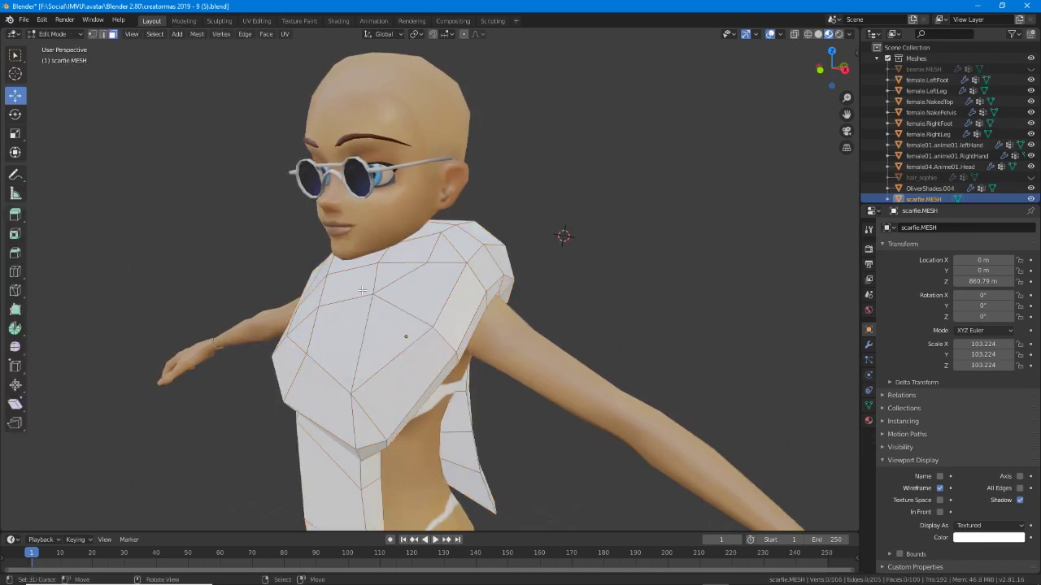
key("Tab")
key("Tab")
Select the collar edges beside the neck in edge select mode and move them about 43 m inward, forward and down.
middle_click_drag(362, 290, 444, 266)
left_click(445, 264)
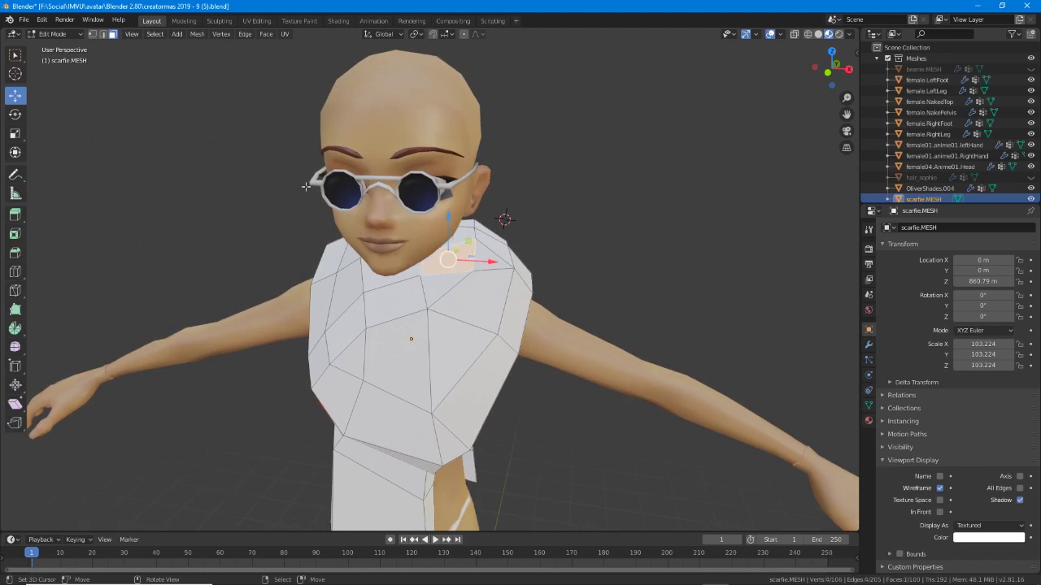
key("2")
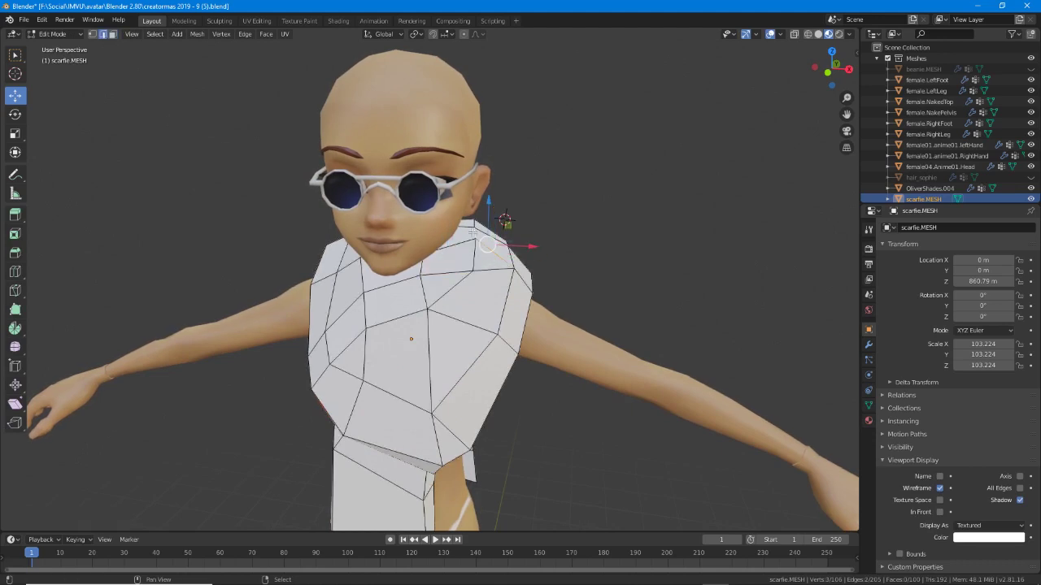
middle_click_drag(487, 235, 382, 250)
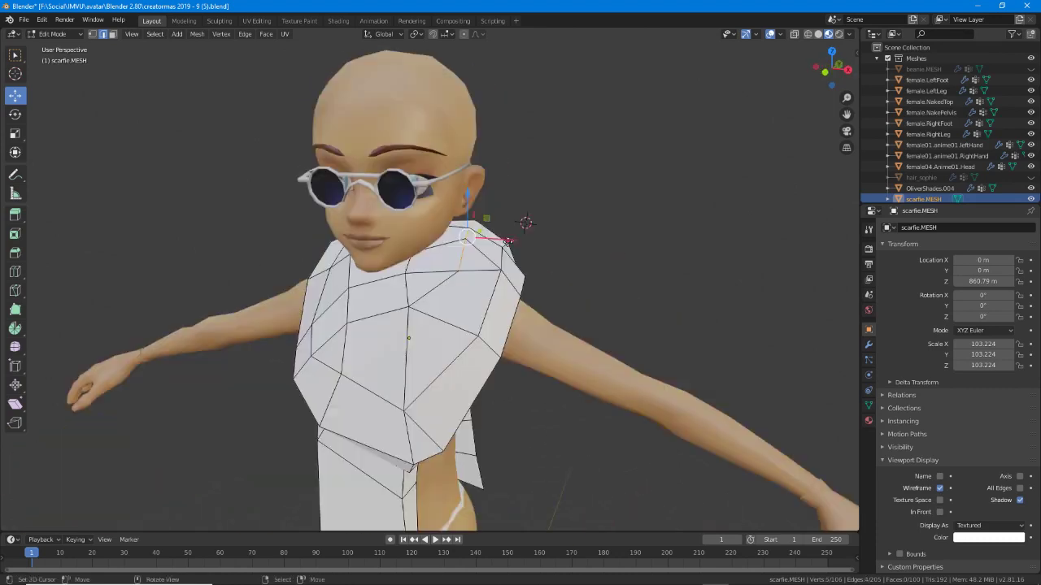
key("g")
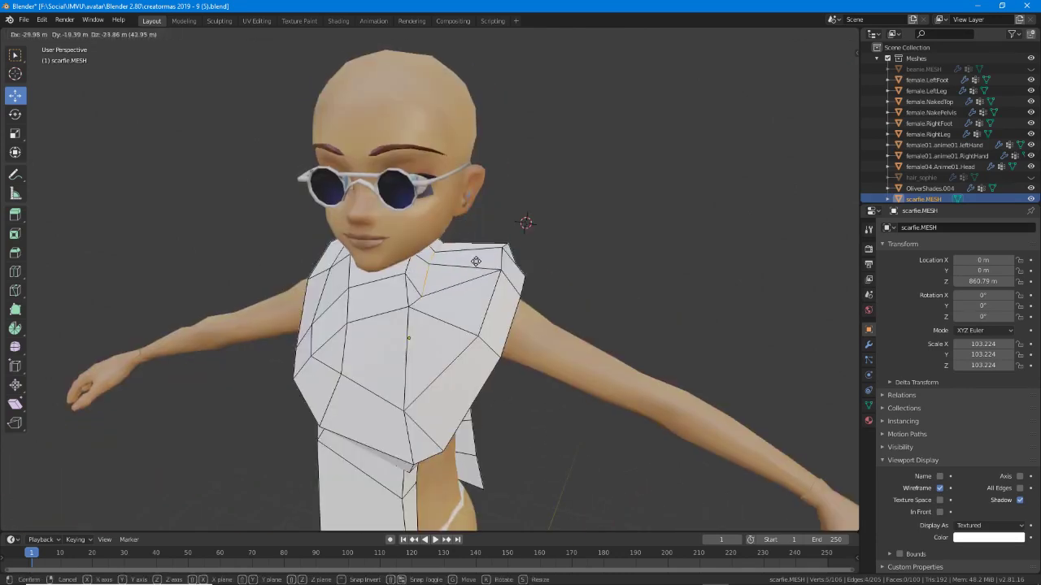
left_click(478, 265)
Examine the path of the collar fold from the front of the neck around to the scarf's back.
middle_click_drag(478, 265, 406, 330)
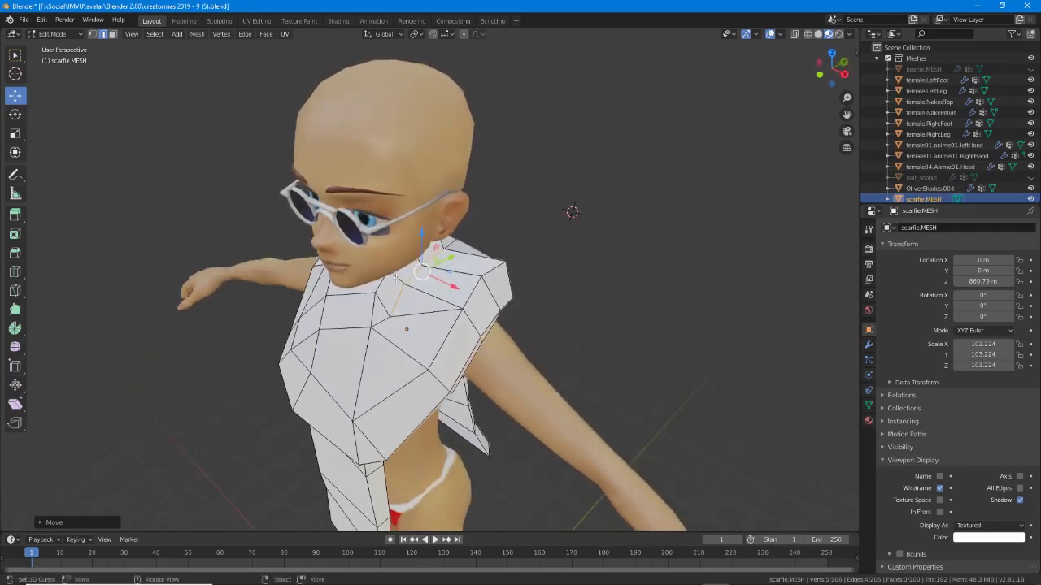
mouse_move(392, 262)
left_mouse_down()
mouse_move(371, 298)
mouse_move(397, 307)
mouse_move(434, 252)
left_mouse_up()
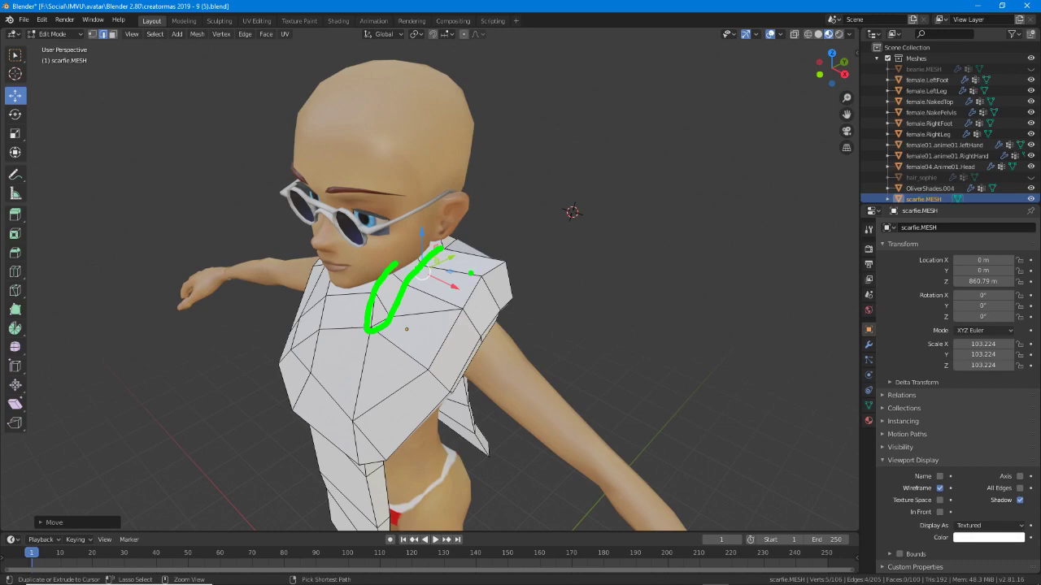
key("ctrl+2")
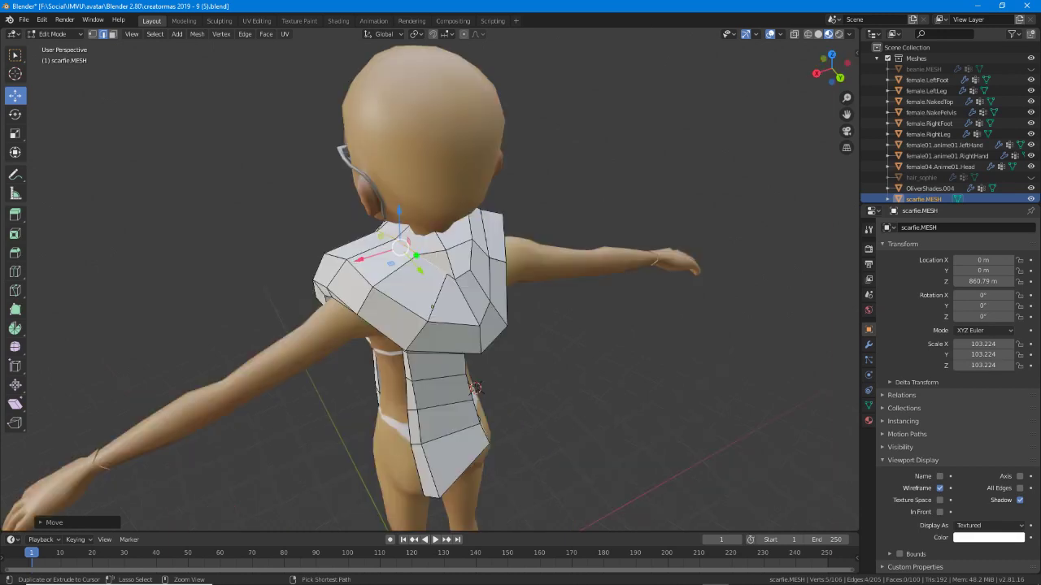
mouse_move(415, 255)
left_mouse_down()
mouse_move(469, 273)
mouse_move(503, 327)
mouse_move(496, 446)
left_mouse_up()
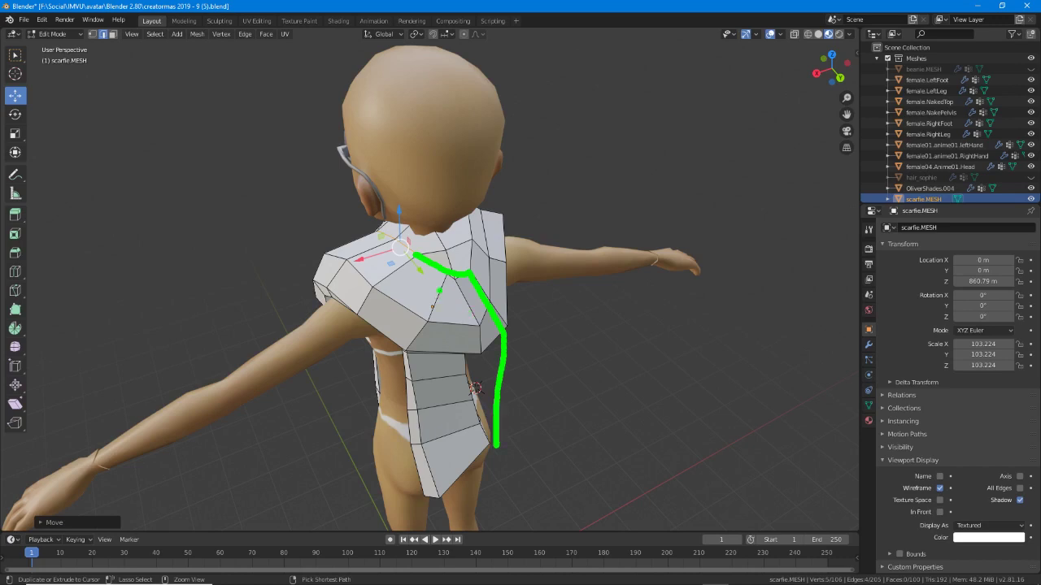
mouse_move(475, 387)
middle_mouse_down()
mouse_move(301, 249)
mouse_move(274, 249)
mouse_move(351, 279)
middle_mouse_up()
scroll(463, 272, "up", 2)
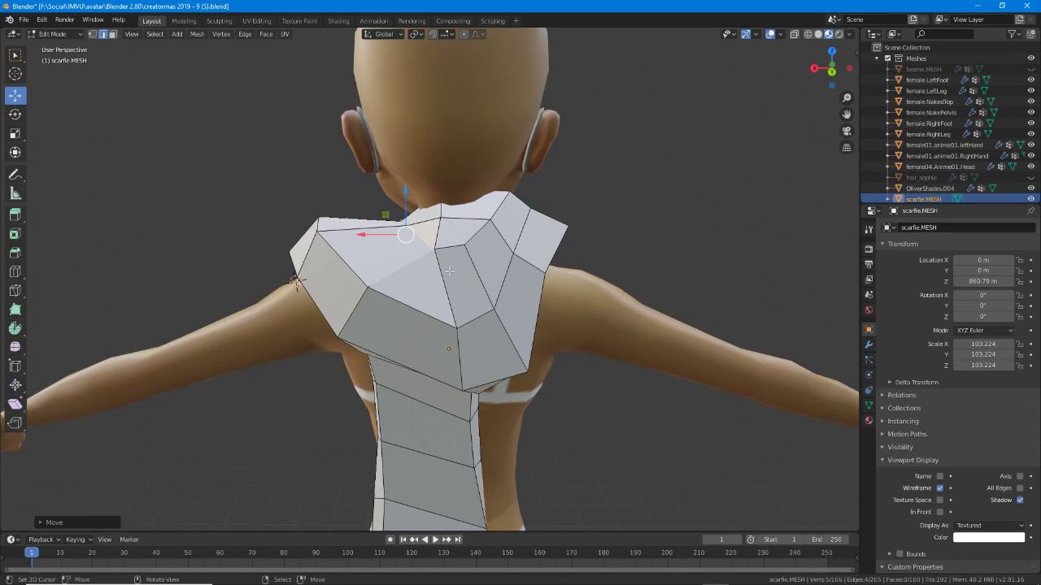
Select the edge beside the fold on the scarf's upper back and move it to reshape the fold.
middle_click_drag(450, 271, 425, 265)
left_click(481, 293)
key("g")
left_click(460, 292)
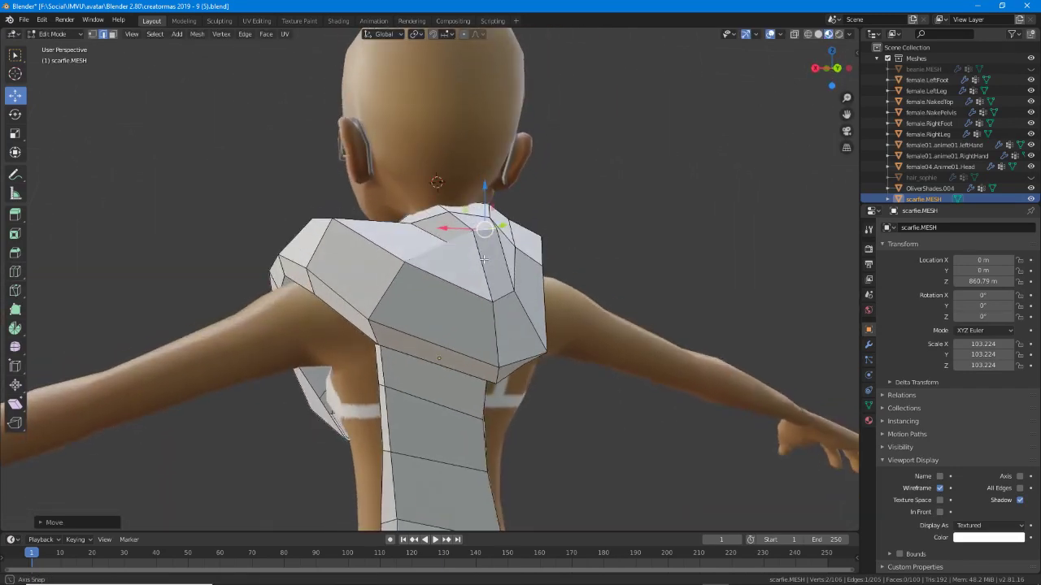
Triangulate the quad face in the middle of the collar's back, just below the fold, in face select mode.
key("3")
left_click(443, 257)
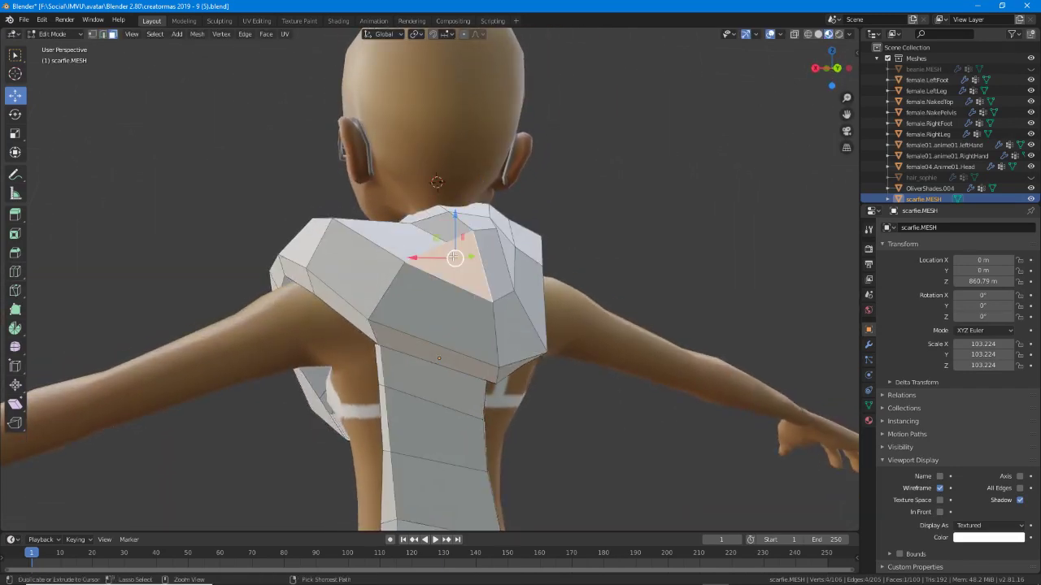
key("ctrl+t")
middle_click_drag(454, 257, 537, 372)
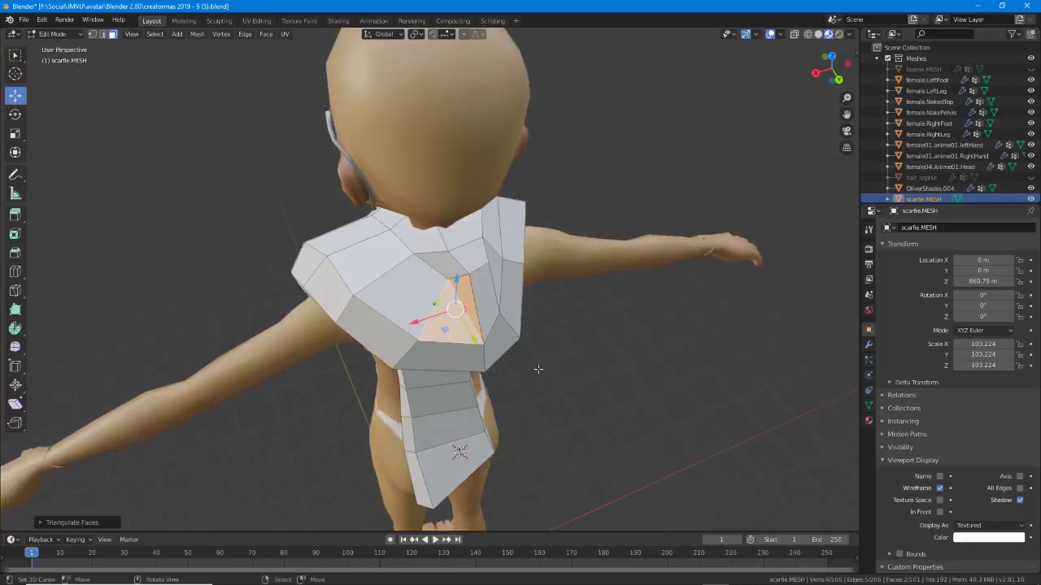
Select the two edges at the collar's rear lower hem in edge select mode and move them about 37 m forward and upward.
key("2")
right_click(484, 356)
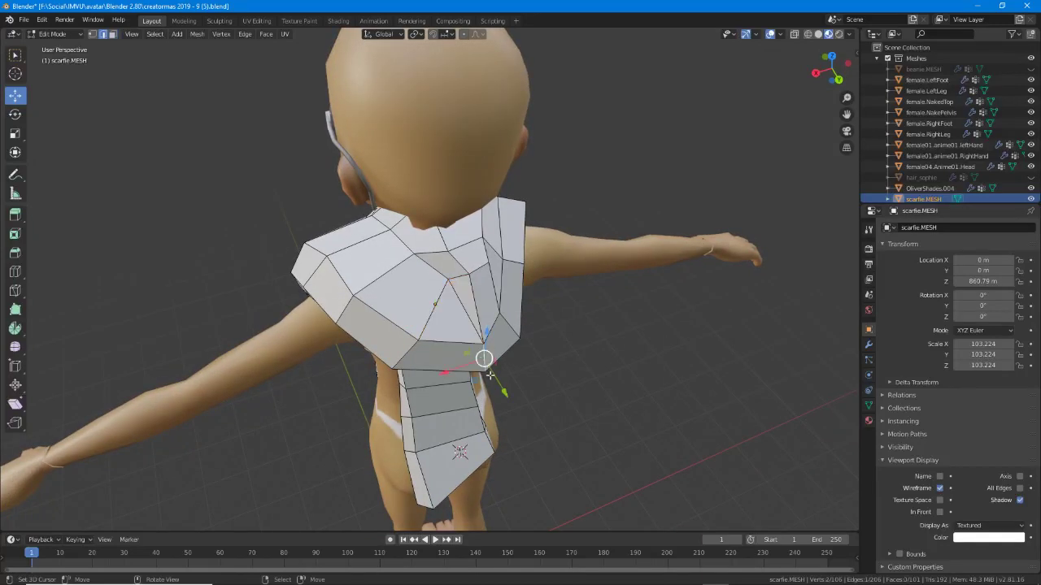
middle_click_drag(484, 358, 486, 248)
right_click(488, 334, "shift")
middle_click_drag(488, 333, 509, 340)
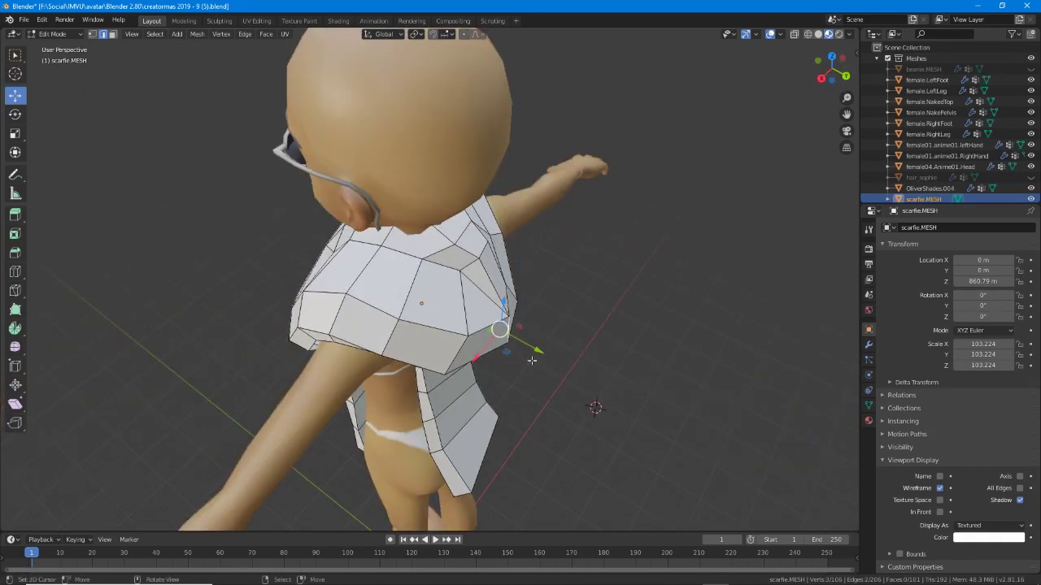
key("g")
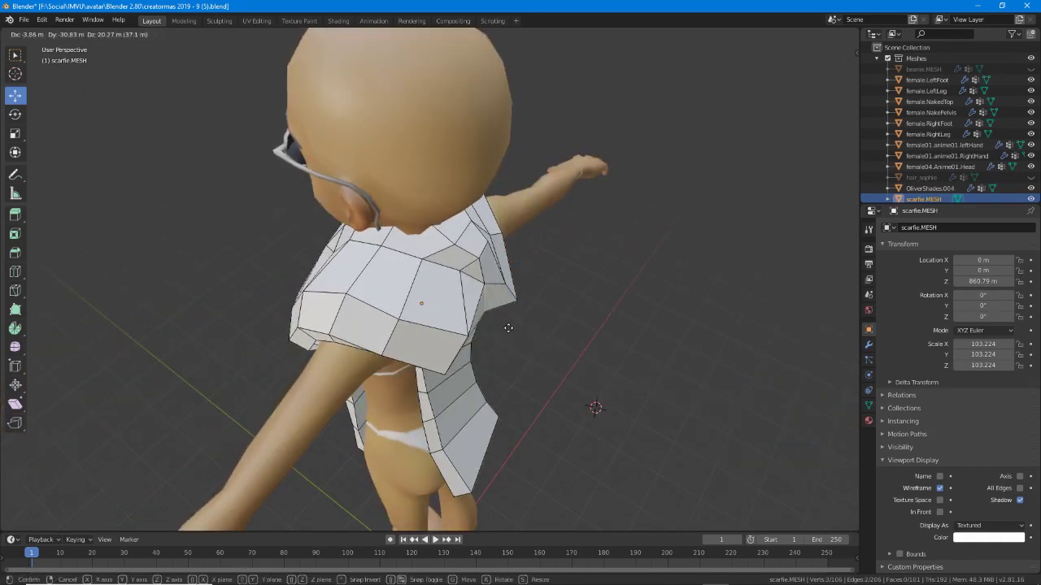
left_click(508, 328)
Select all face rings of the scarf's hanging back strip and its bottom end face in face select mode.
middle_click_drag(508, 328, 424, 317)
left_click(438, 324, "alt")
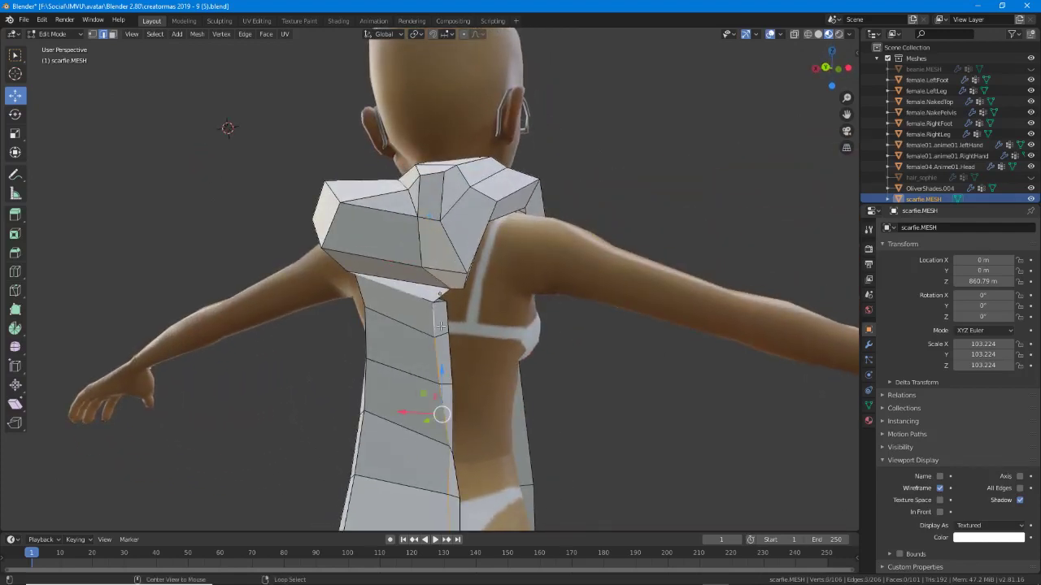
key("3")
left_click(439, 328, "alt")
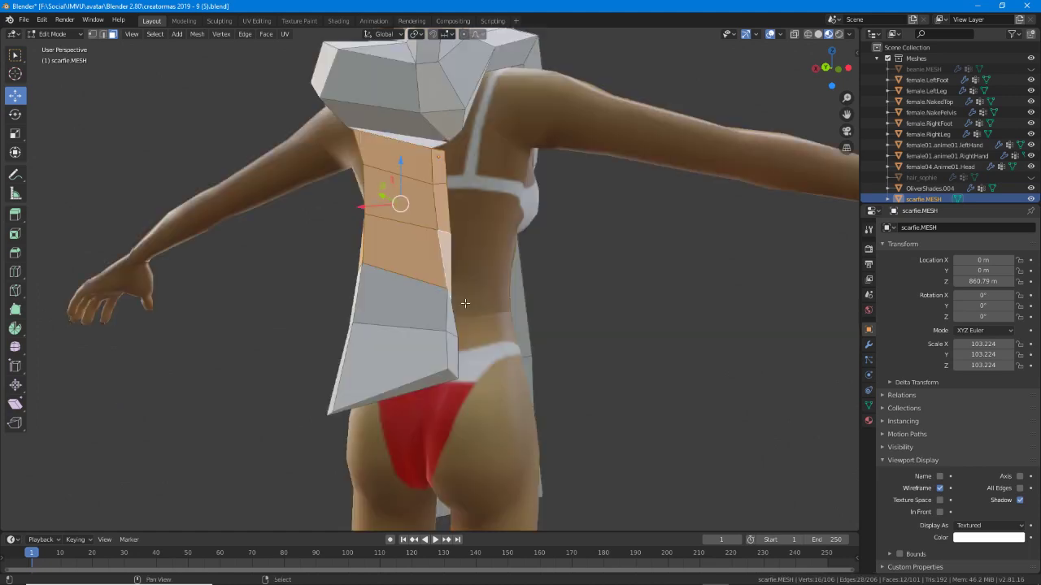
left_click(445, 285, "alt+shift")
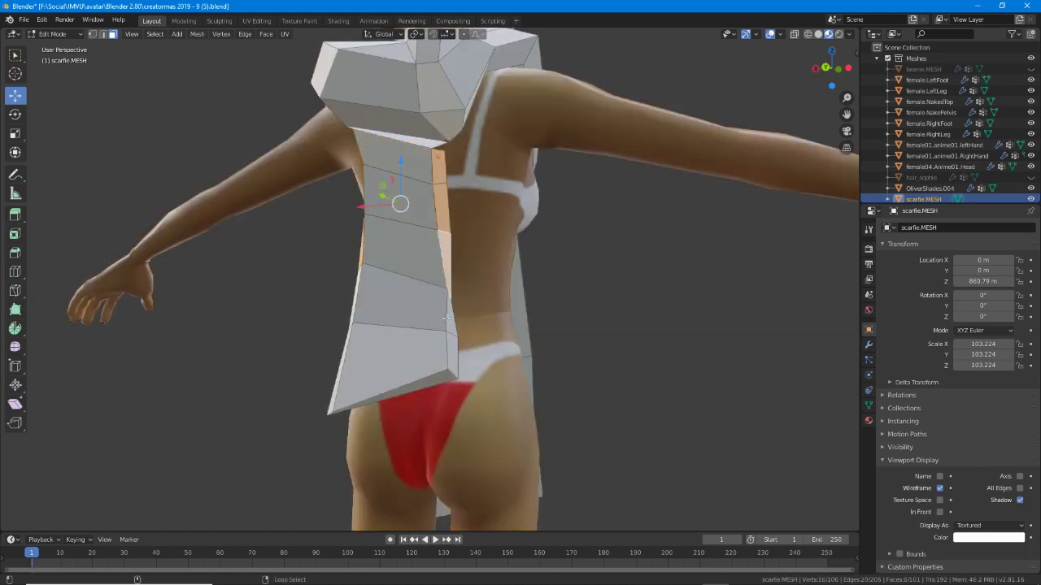
left_click(433, 165, "alt")
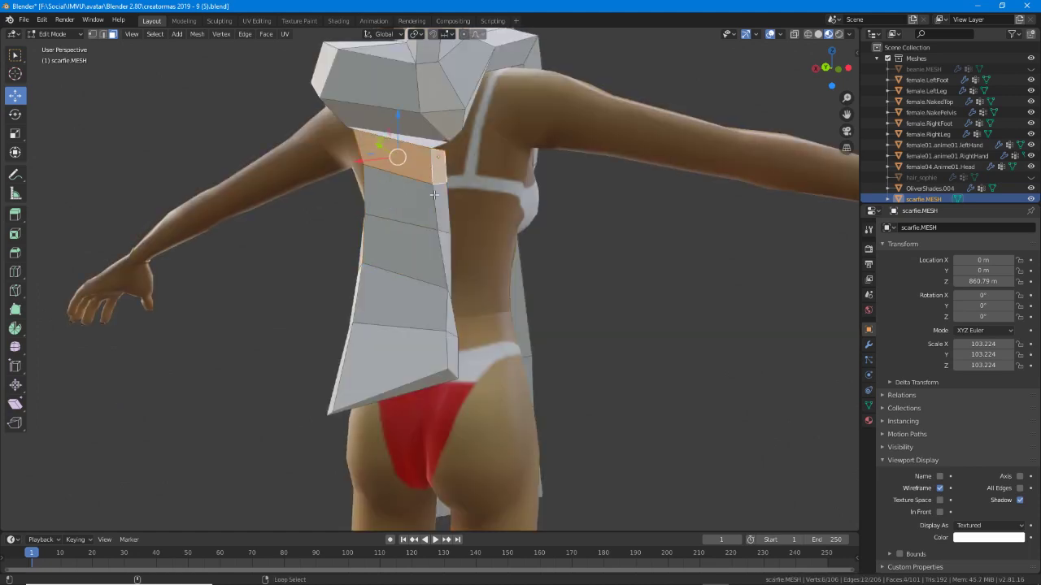
left_click(438, 218, "alt+shift")
left_click(441, 258, "alt+shift")
left_click(446, 317, "alt+shift")
left_click(447, 347, "alt+shift")
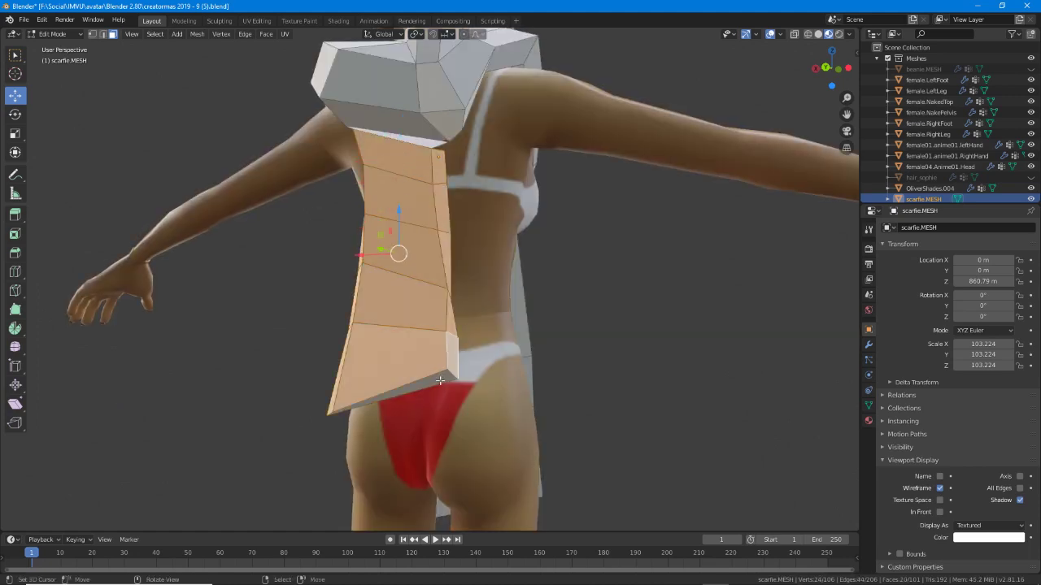
left_click(389, 394, "shift")
middle_click_drag(385, 403, 472, 344)
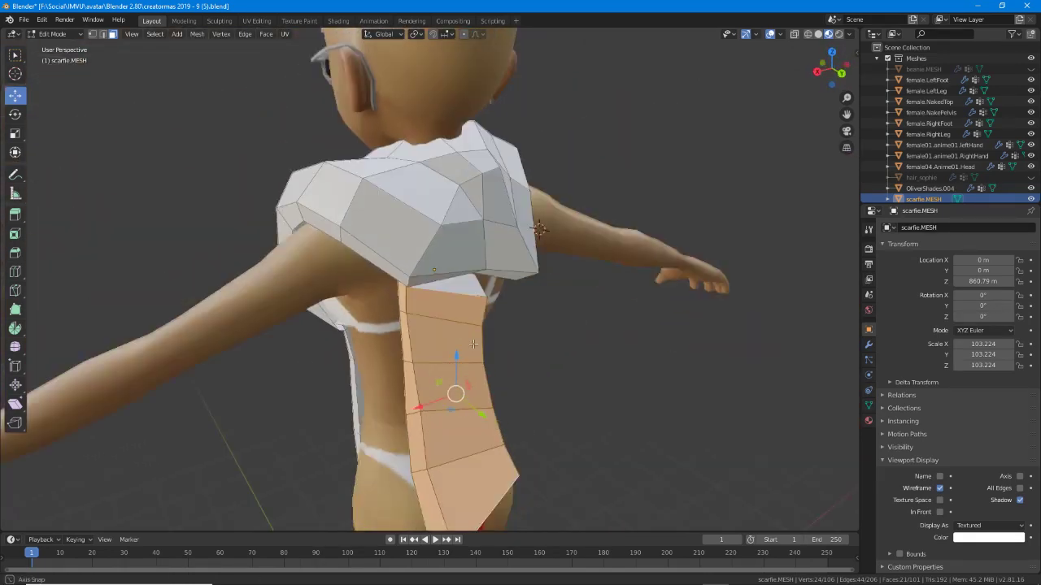
Split the selected back strip faces from the collar and move the detached strip slightly.
left_click(196, 34)
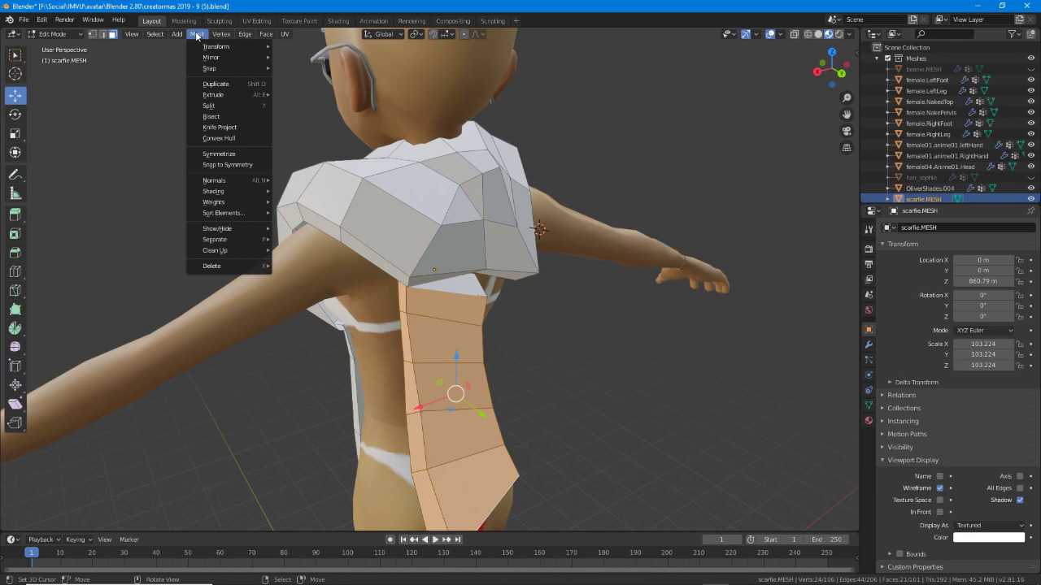
mouse_move(251, 35)
mouse_move(224, 244)
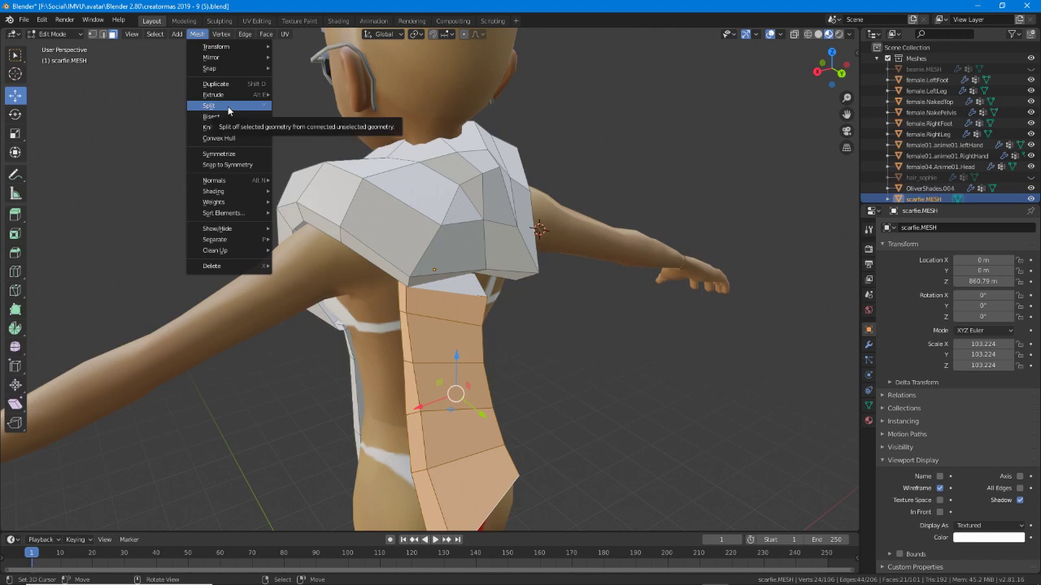
key("ctrl+2")
left_click_drag(190, 44, 203, 46)
left_click_drag(206, 125, 274, 116)
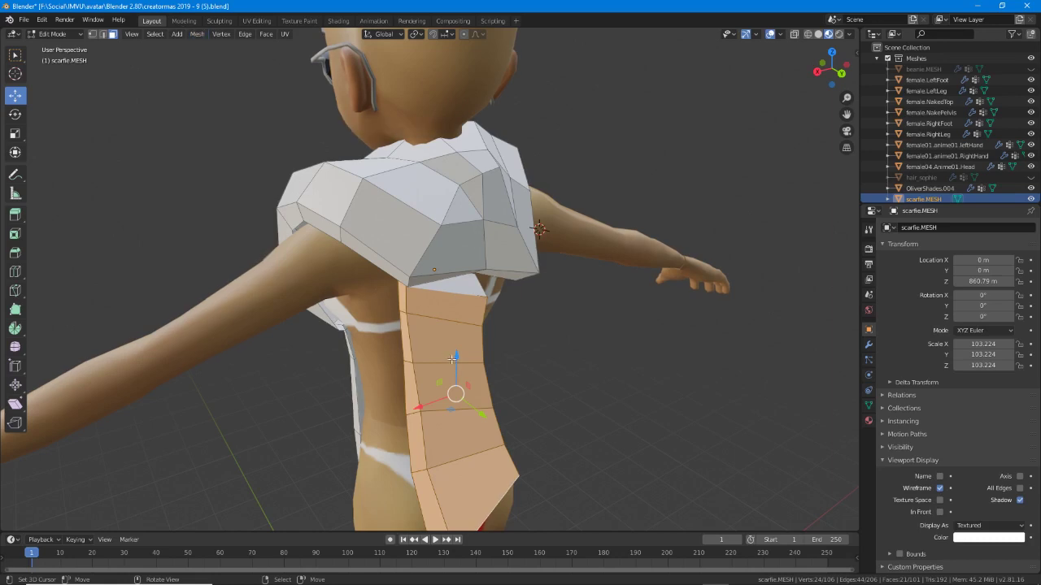
middle_click_drag(460, 357, 459, 328)
key("g")
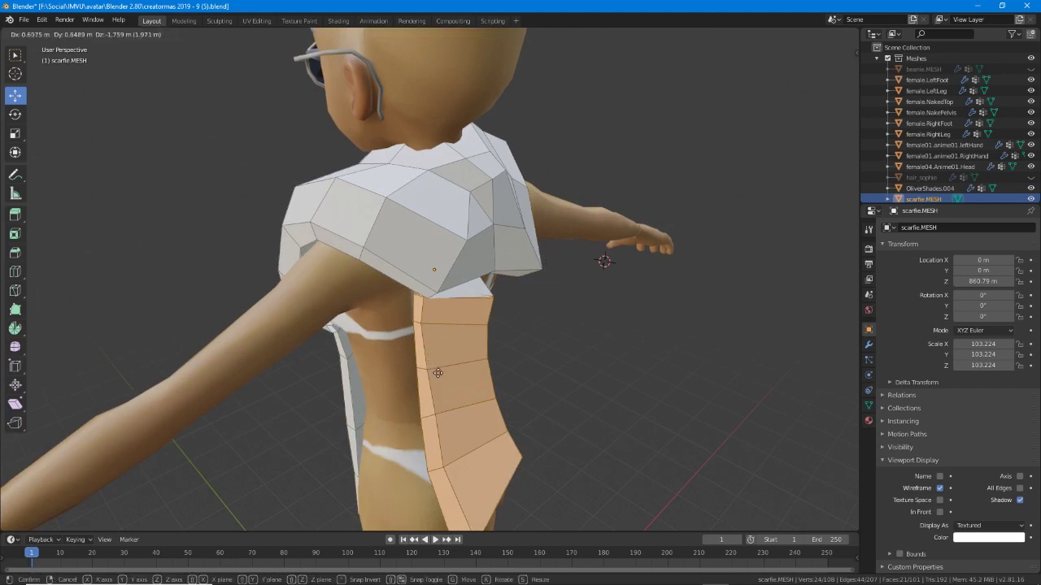
left_click(430, 356)
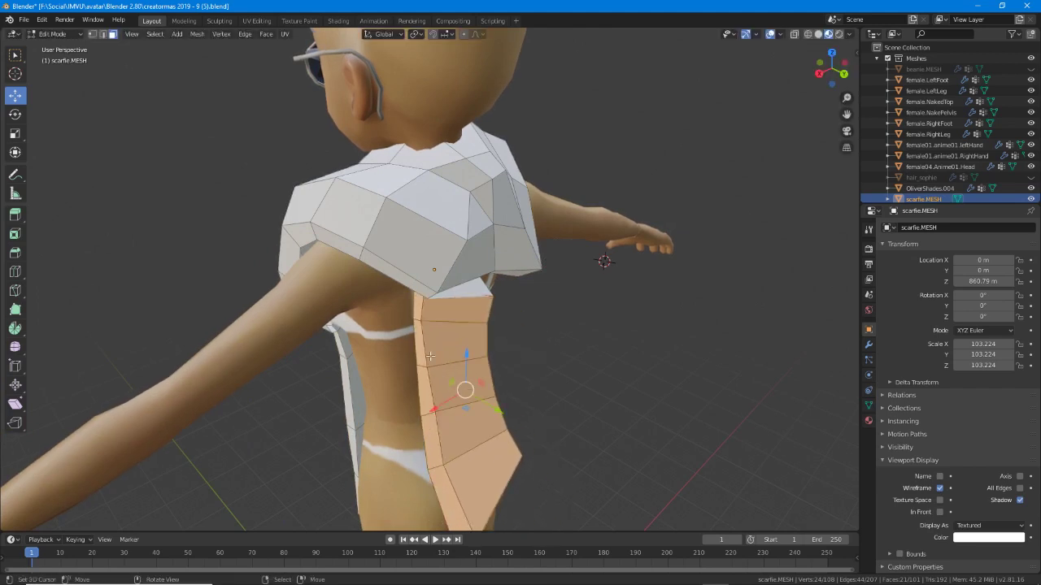
Delete the two underside faces of the collar above the detached back strip.
middle_click_drag(430, 356, 443, 241)
left_click(446, 232)
left_click(444, 217, "shift")
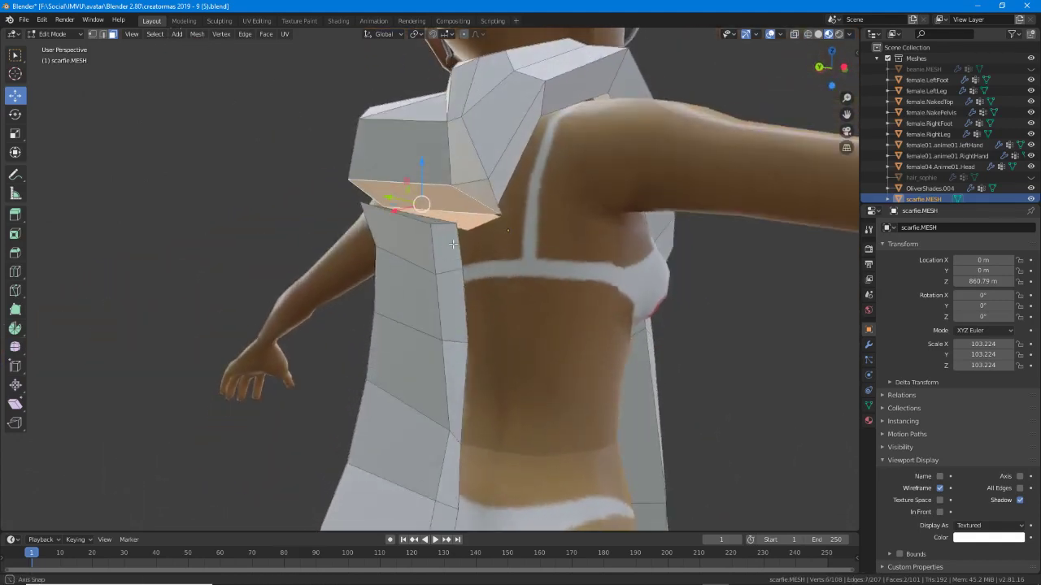
key("x")
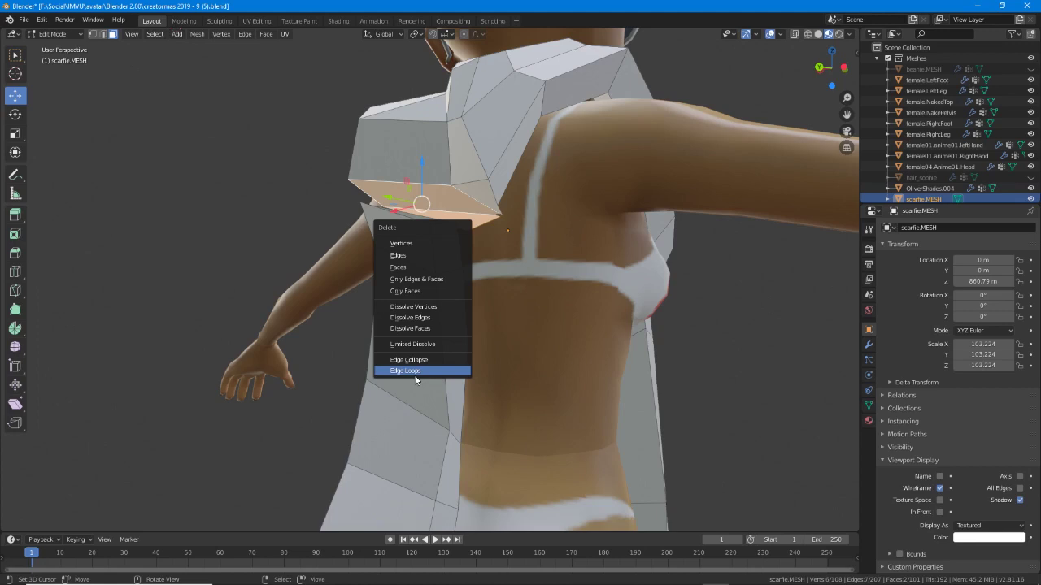
left_click(398, 266)
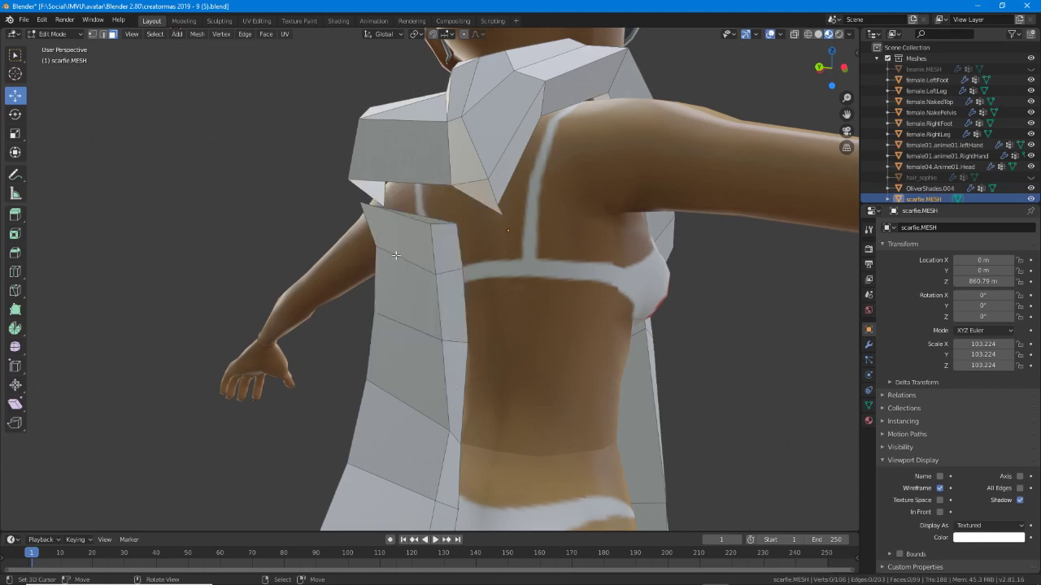
Examine which corner vertices of the collar opening and the back strip's open end pair up across the gap.
middle_click_drag(399, 266, 457, 323)
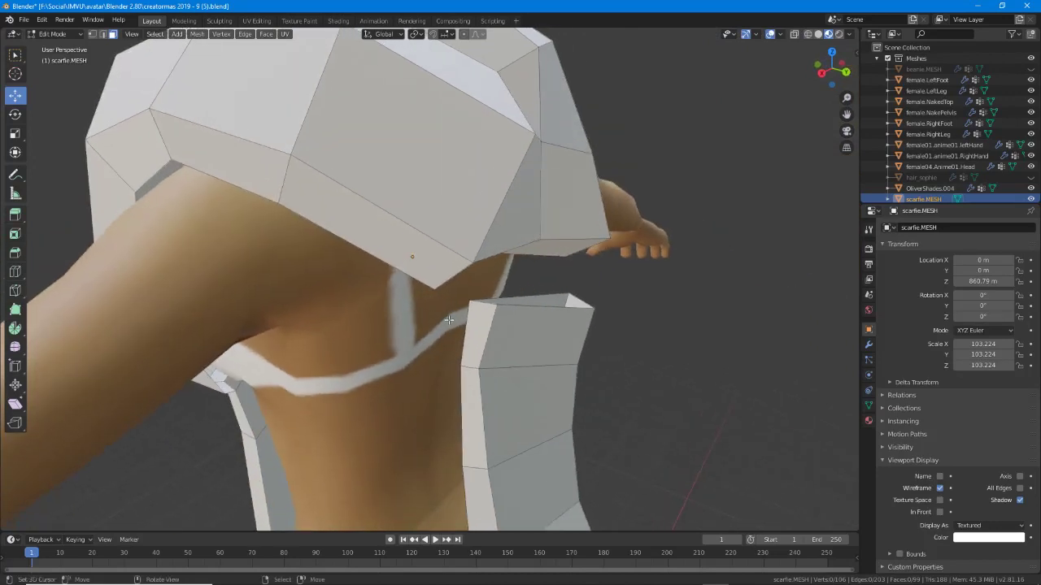
key("ctrl+2")
mouse_move(470, 294)
left_mouse_down()
mouse_move(467, 312)
mouse_move(470, 302)
left_mouse_up()
left_click_drag(434, 283, 465, 307)
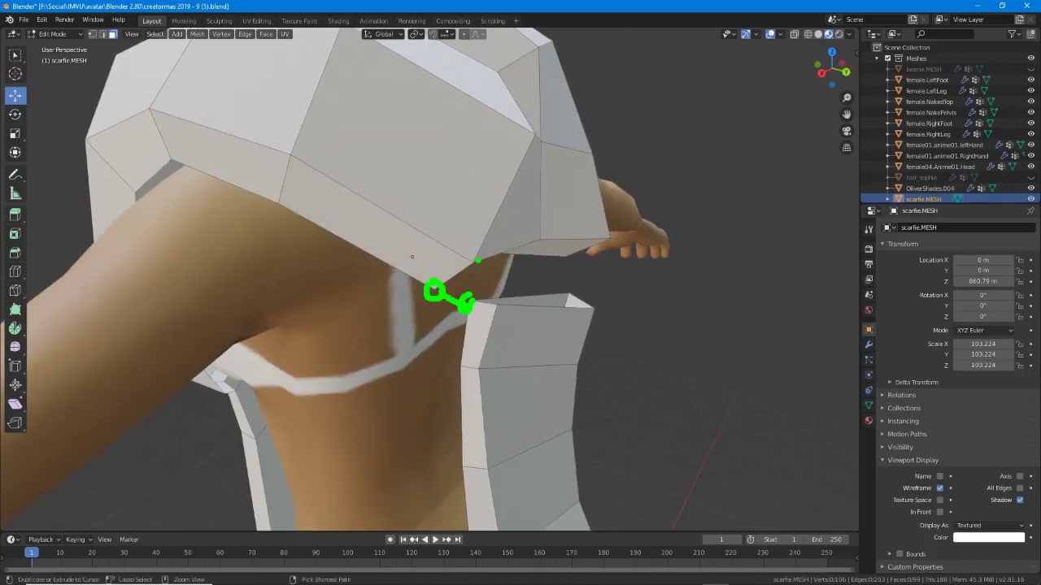
left_click_drag(477, 254, 488, 294)
left_click_drag(541, 241, 580, 305)
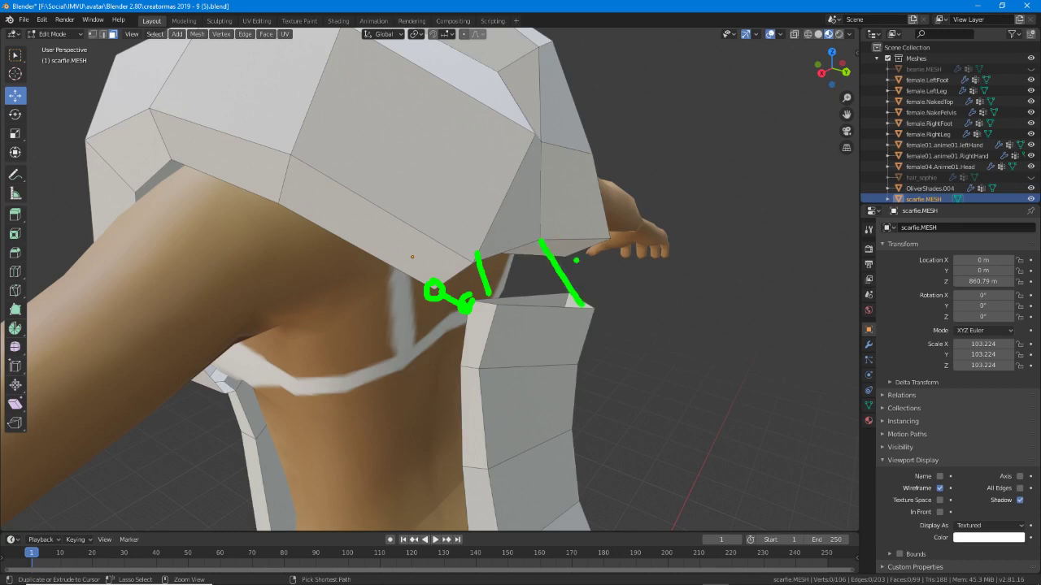
left_click_drag(501, 252, 564, 286)
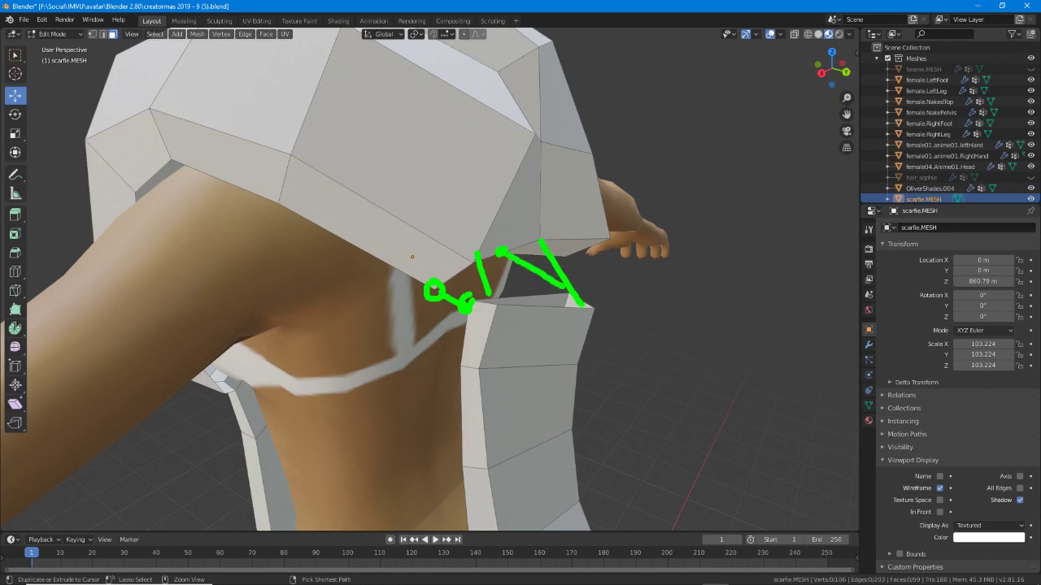
key("Escape")
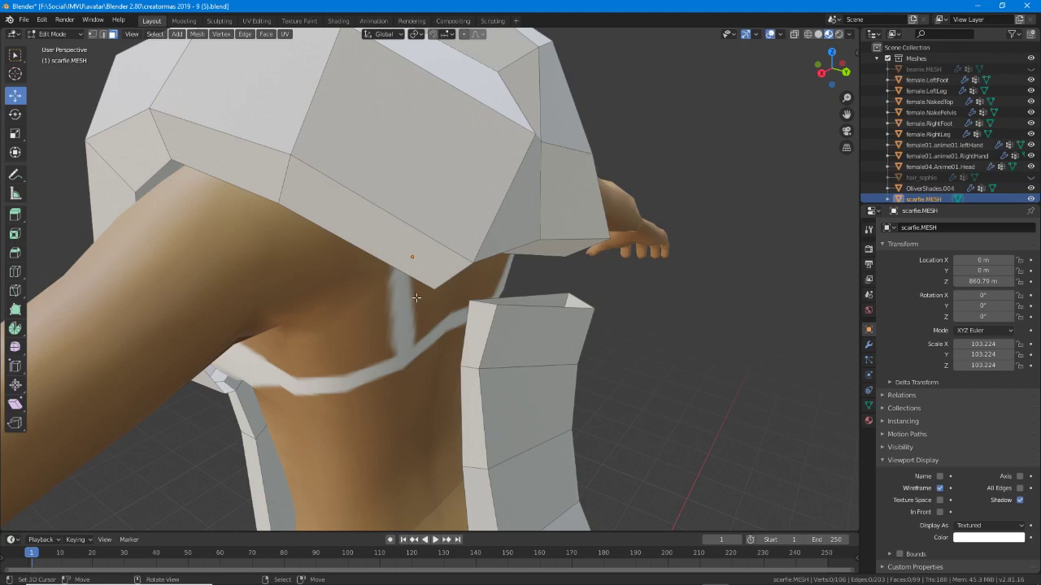
Switch to vertex select mode and select the inner left corner vertex of the back strip's open end.
key("1")
left_click(469, 303)
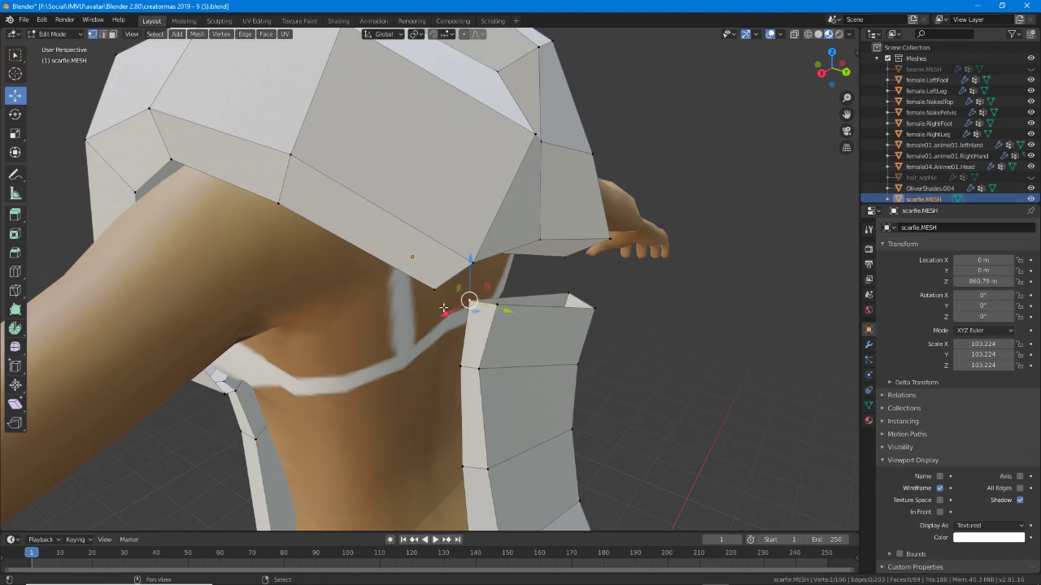
middle_click_drag(469, 303, 439, 299)
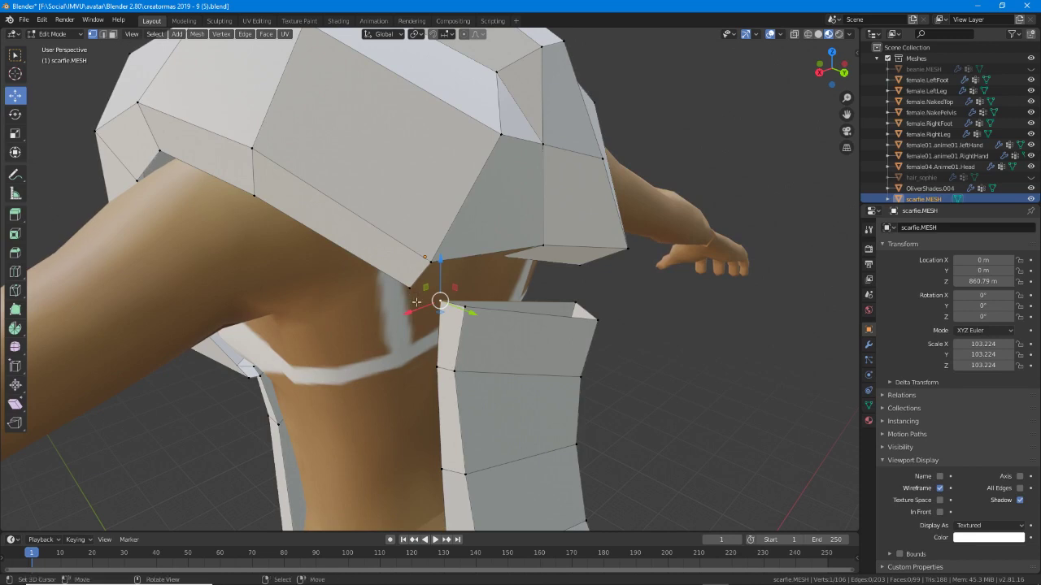
left_click_drag(407, 281, 407, 307)
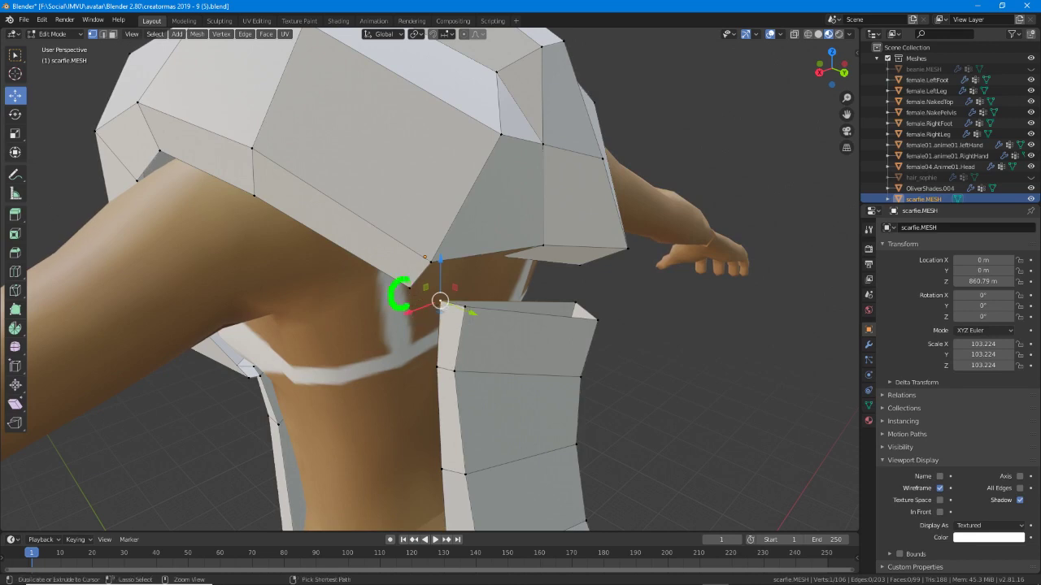
right_click(434, 268, "ctrl")
right_click(546, 248, "ctrl")
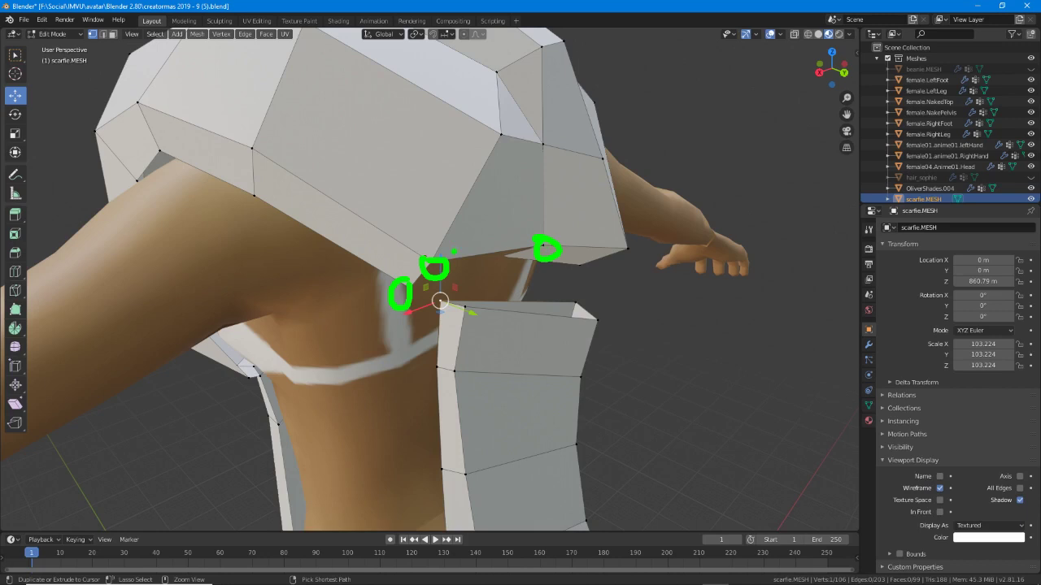
key("Escape")
Merge the back strip's inner left corner vertex onto the collar's matching underside corner using At First.
right_click(410, 287)
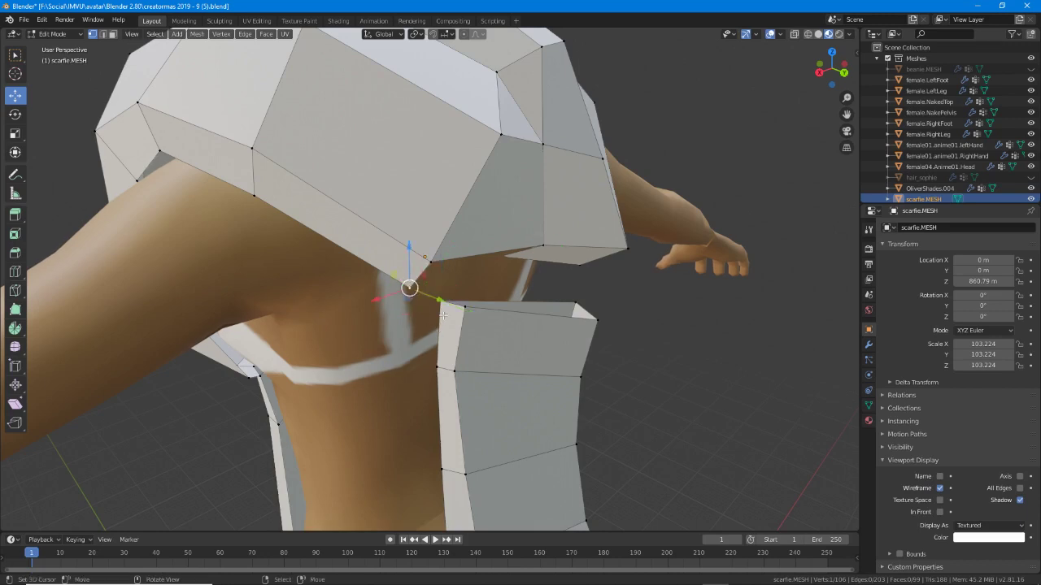
right_click(442, 300, "shift")
left_click(264, 34)
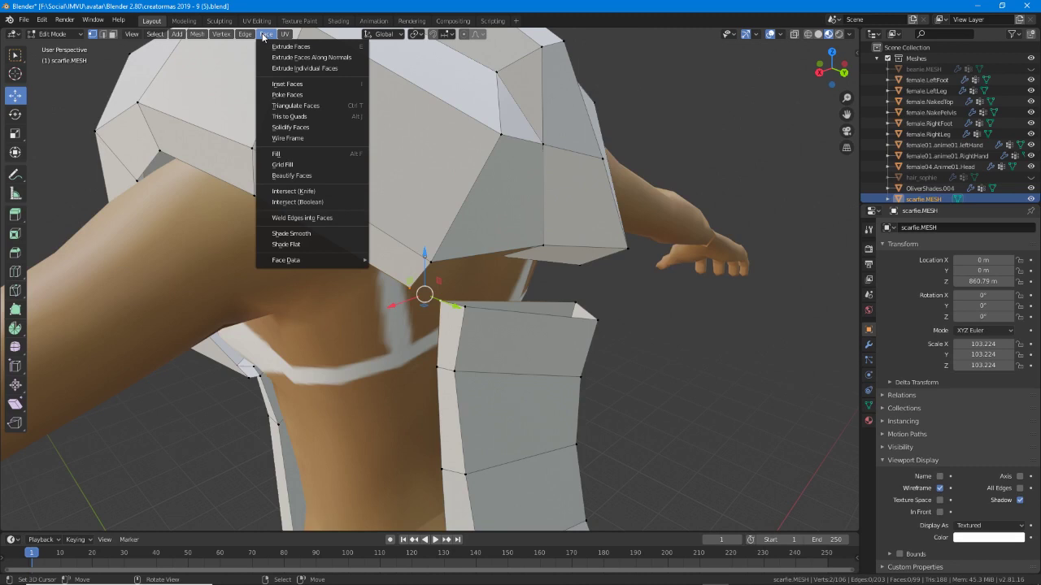
mouse_move(218, 35)
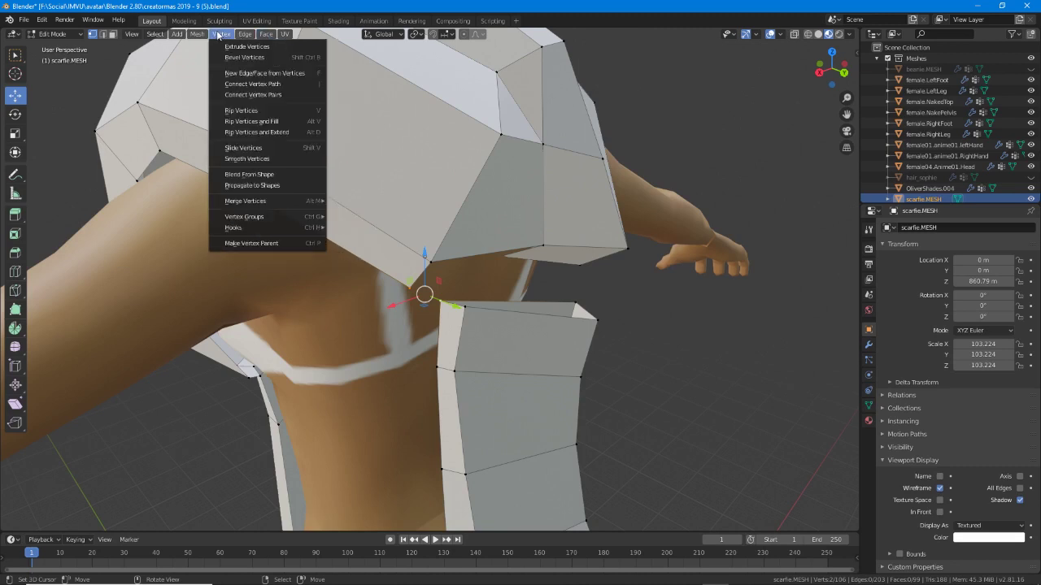
mouse_move(257, 204)
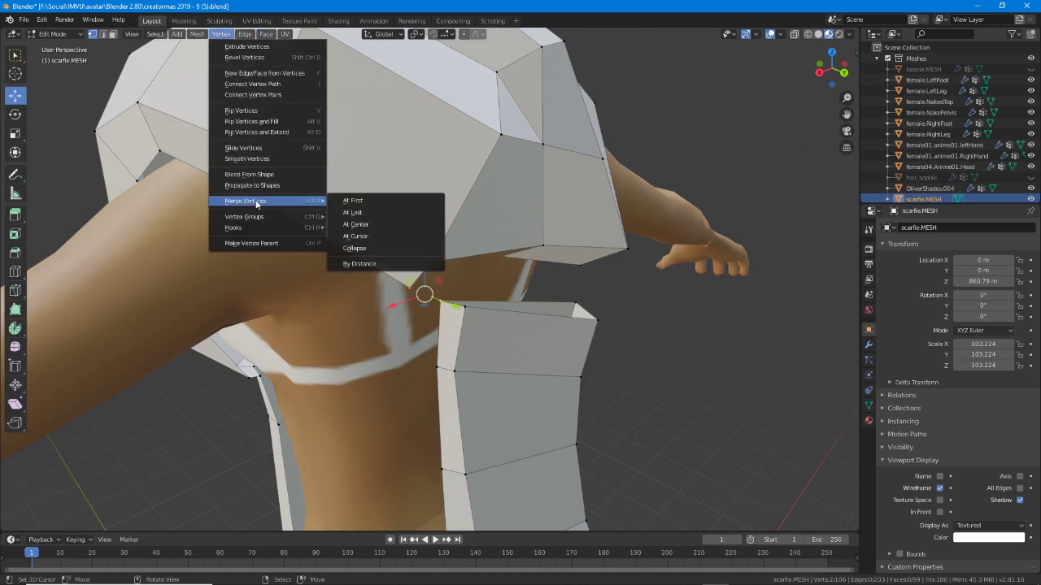
left_click(358, 200)
Merge the back strip's outer left corner vertex onto the collar's matching outer edge vertex using At First.
right_click(433, 261)
right_click(465, 306, "shift")
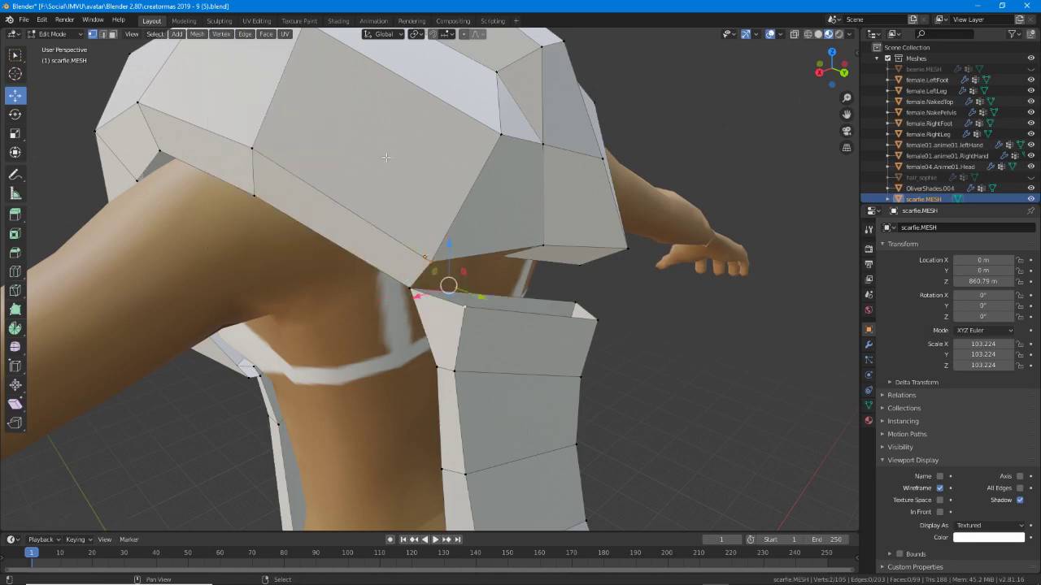
left_click(221, 34)
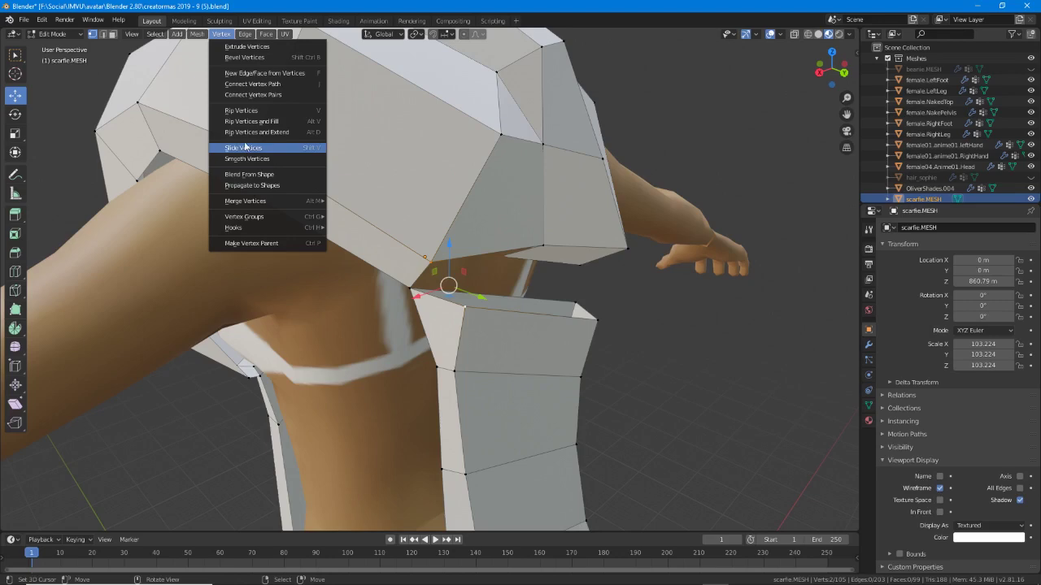
left_click(358, 200)
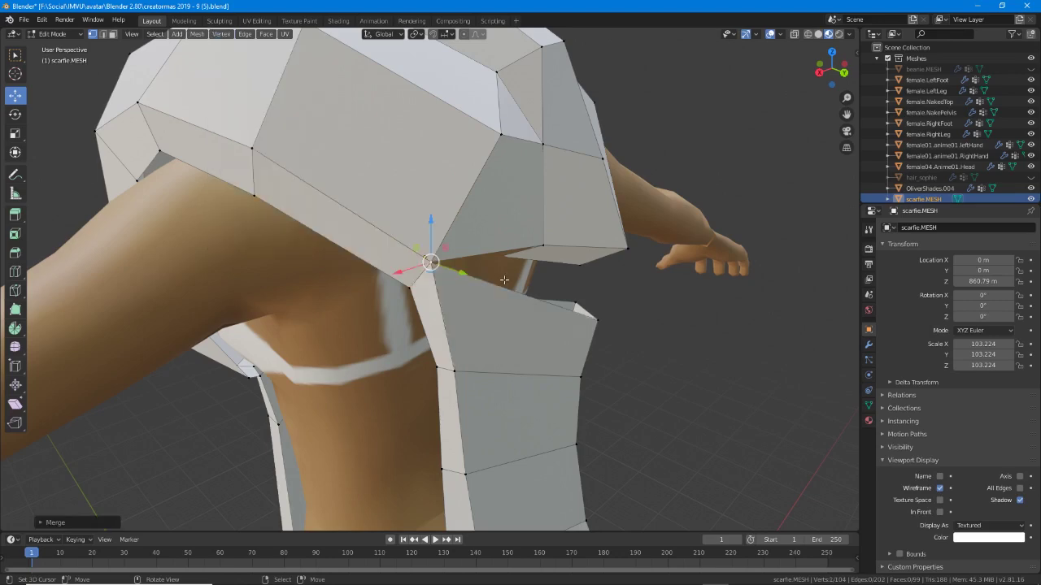
Merge the back strip's inner and outer right corner vertices onto the matching collar vertices, using At First for each pair.
middle_click_drag(357, 203, 475, 252)
left_click(512, 267)
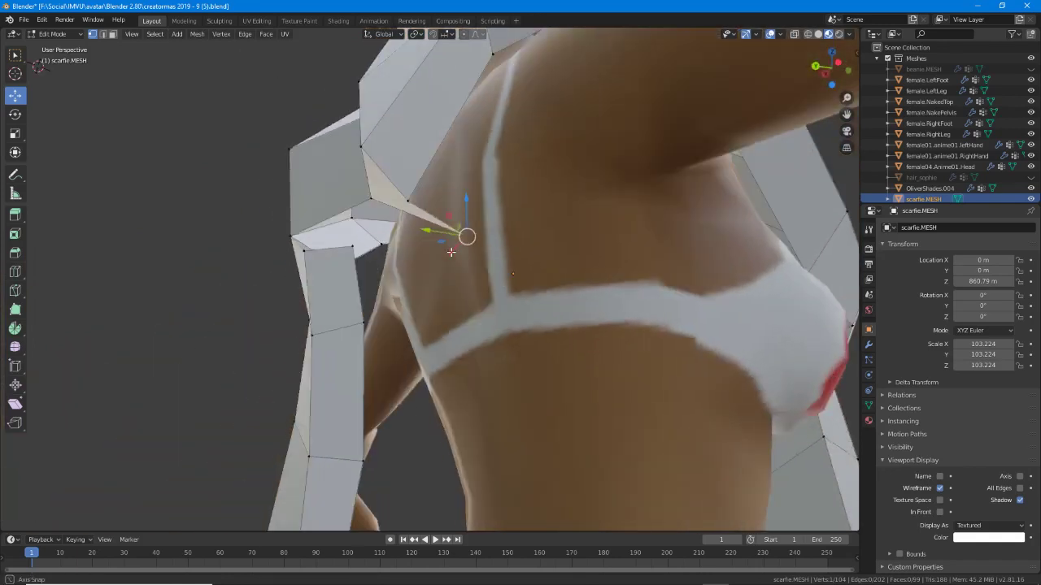
key("g")
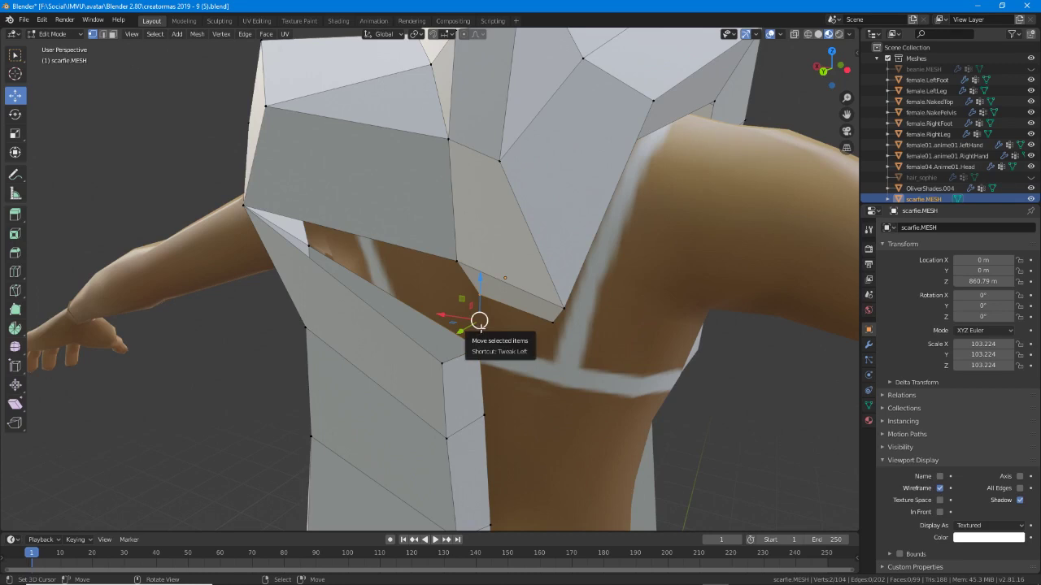
key("alt+m")
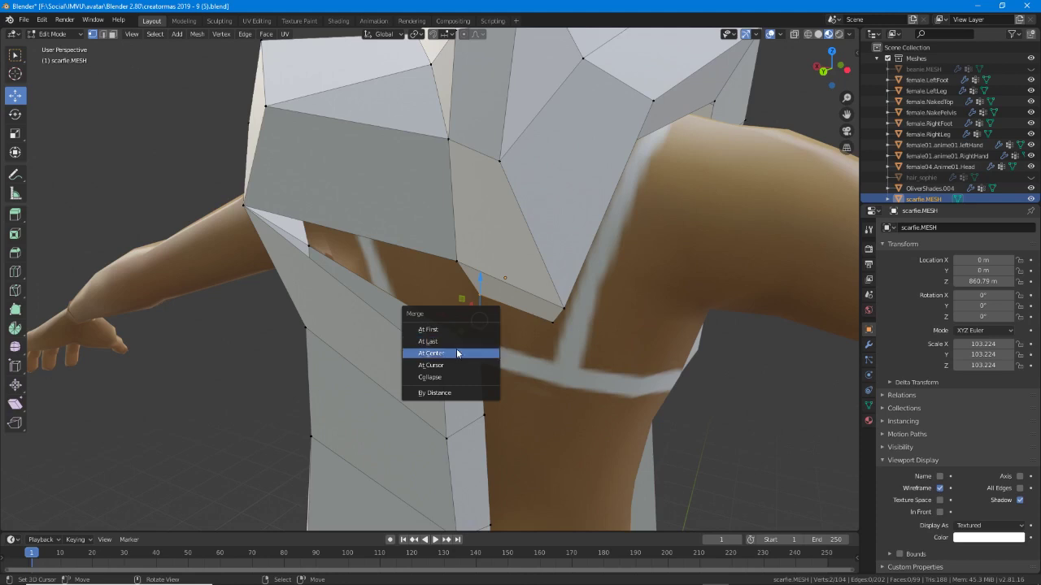
left_click(441, 328)
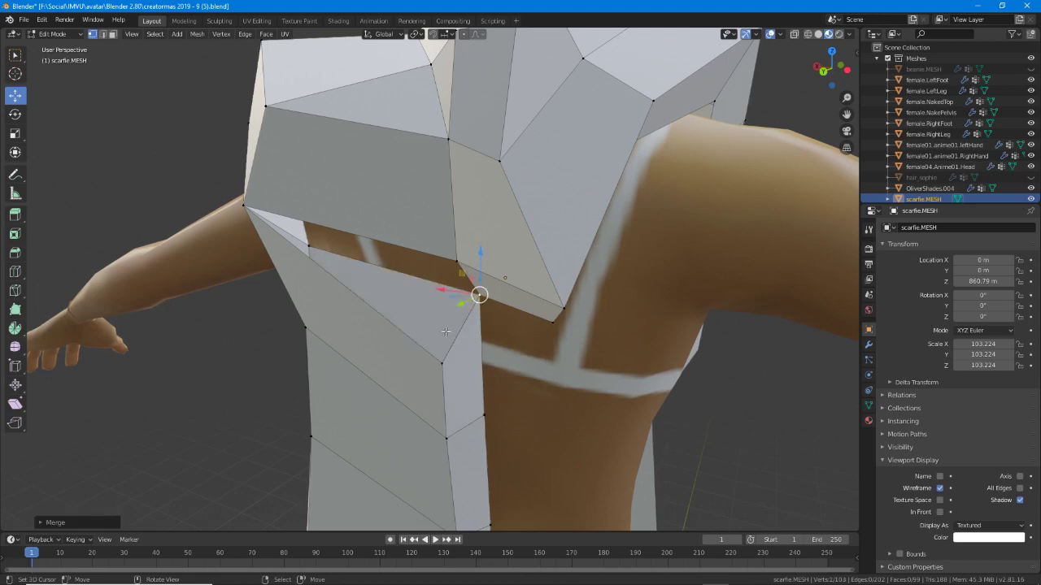
key("alt+m")
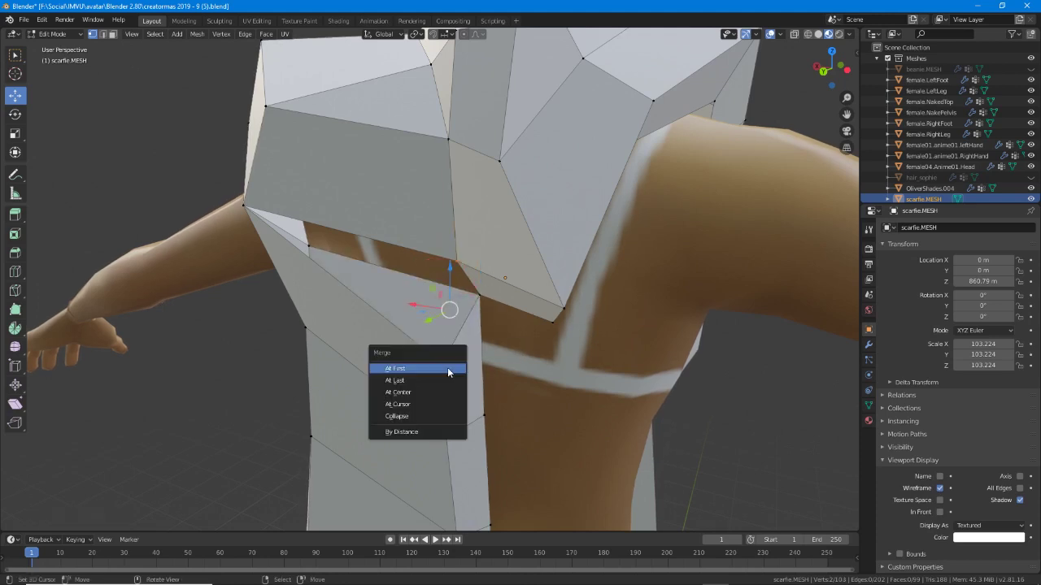
left_click(420, 369)
Examine the rejoined back strip and how the collar's fold edges run into it from behind.
middle_click_drag(420, 371, 533, 207)
middle_click_drag(409, 267, 327, 265)
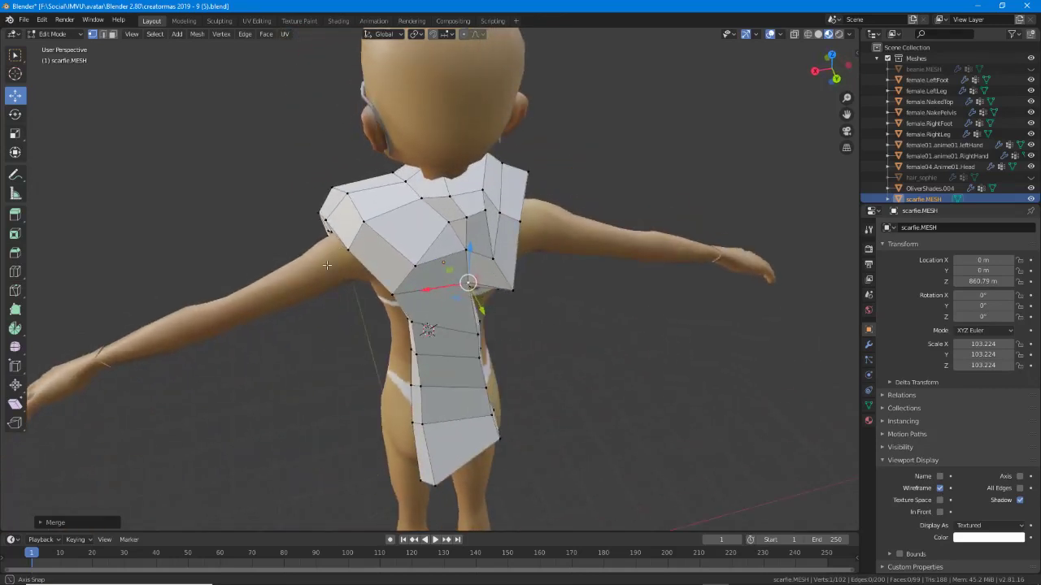
scroll(473, 268, "up", 2)
middle_click_drag(472, 268, 434, 238)
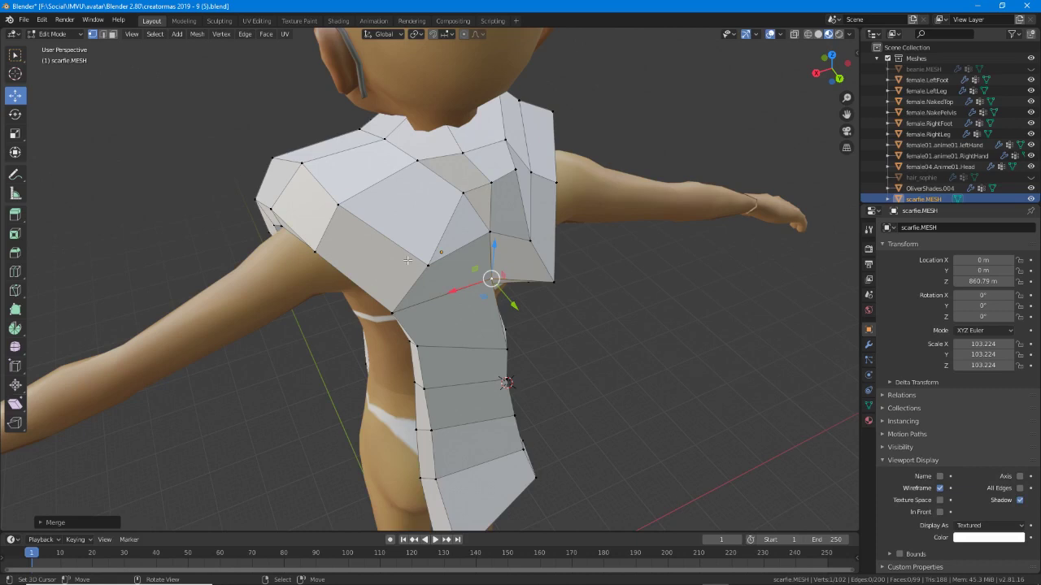
key("ctrl")
mouse_move(429, 172)
left_mouse_down("ctrl")
mouse_move(491, 239)
mouse_move(389, 309)
left_mouse_up("ctrl")
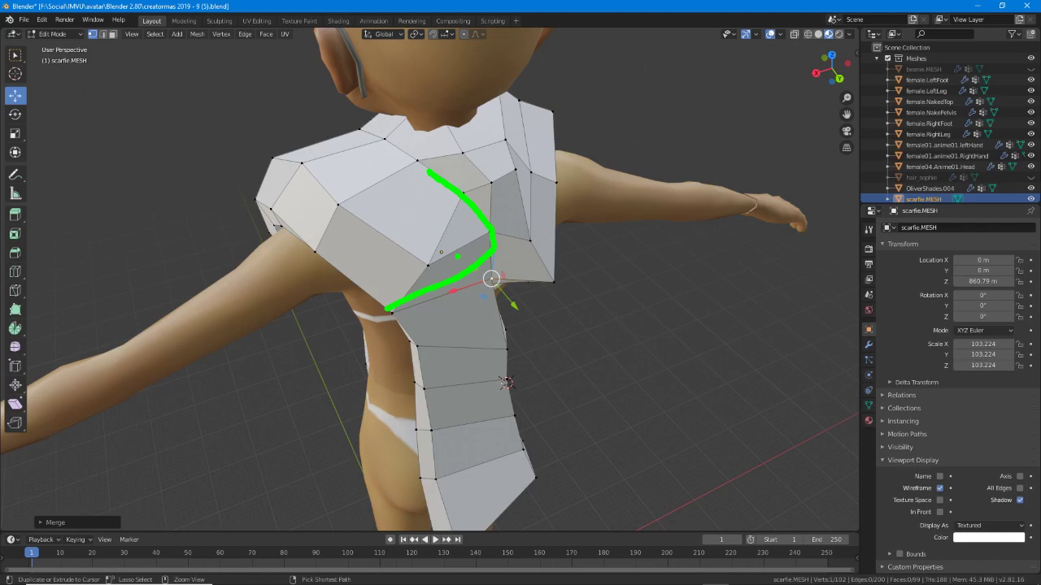
left_click_drag(455, 257, 521, 213, "ctrl")
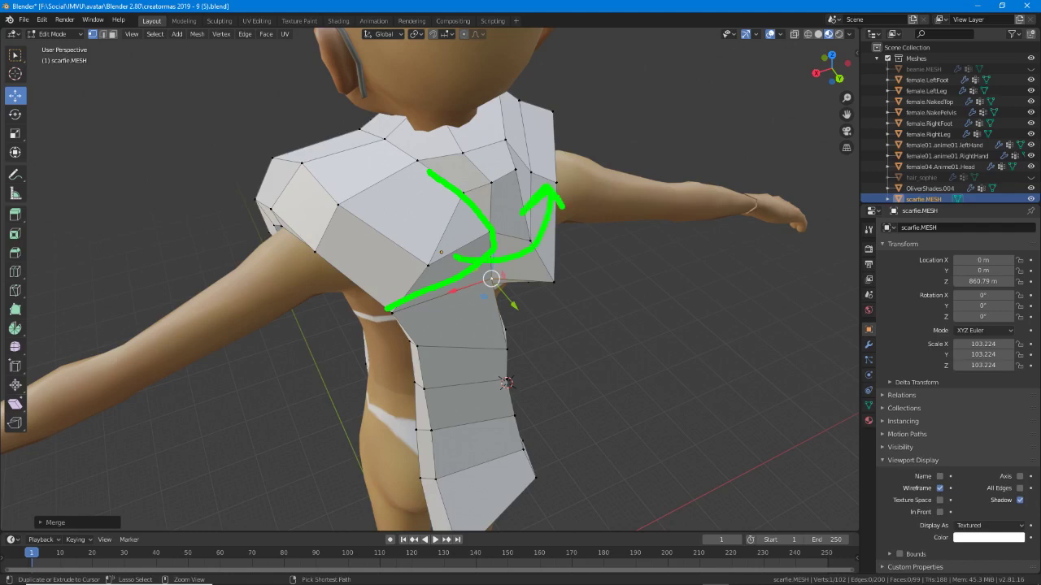
key("Escape")
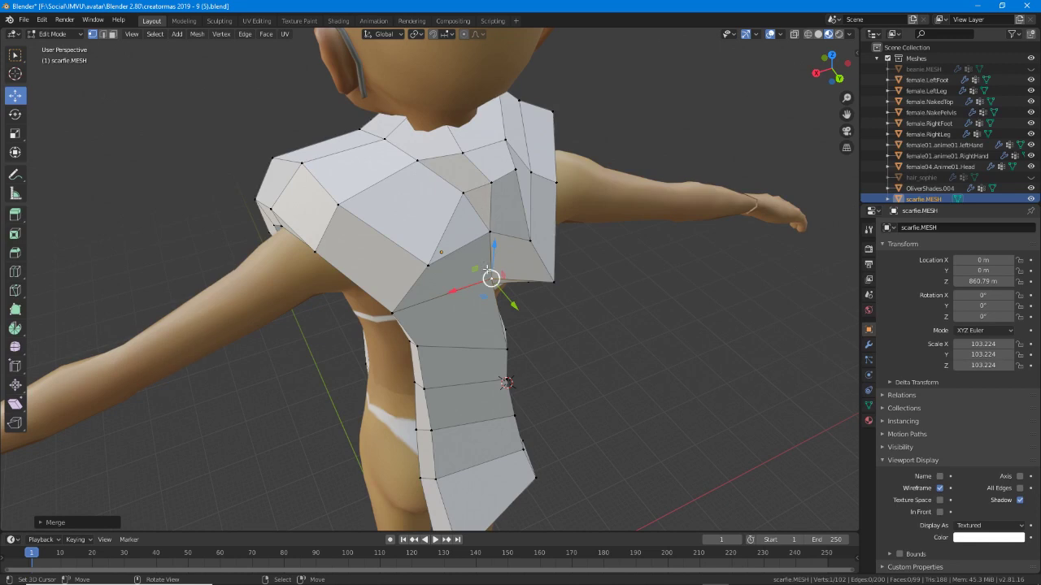
Inspect the scarf from the side, front and back, checking how the right collar fold meets the strip section.
middle_click_drag(486, 269, 556, 257)
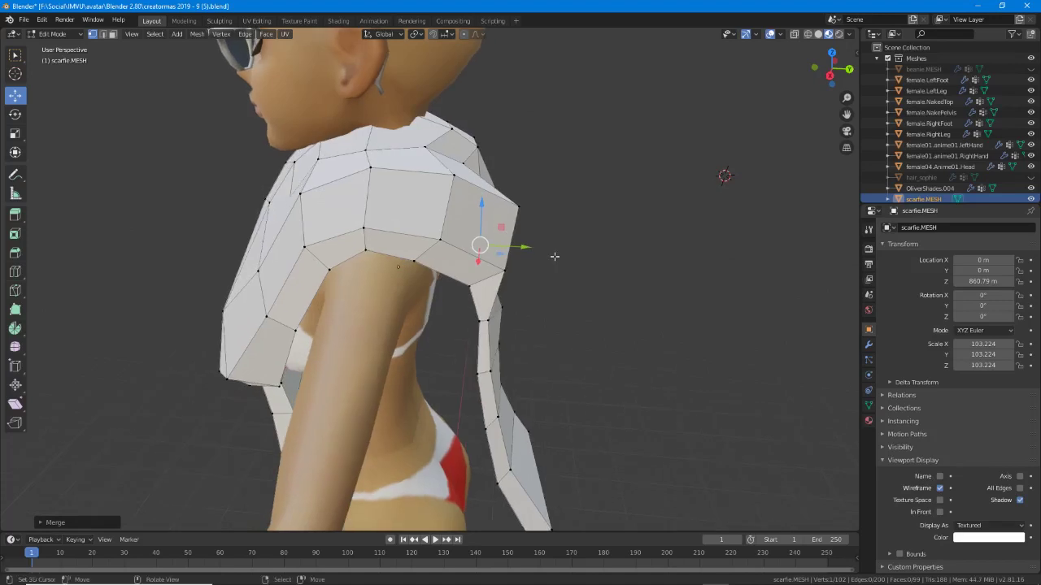
middle_click_drag(359, 270, 399, 255)
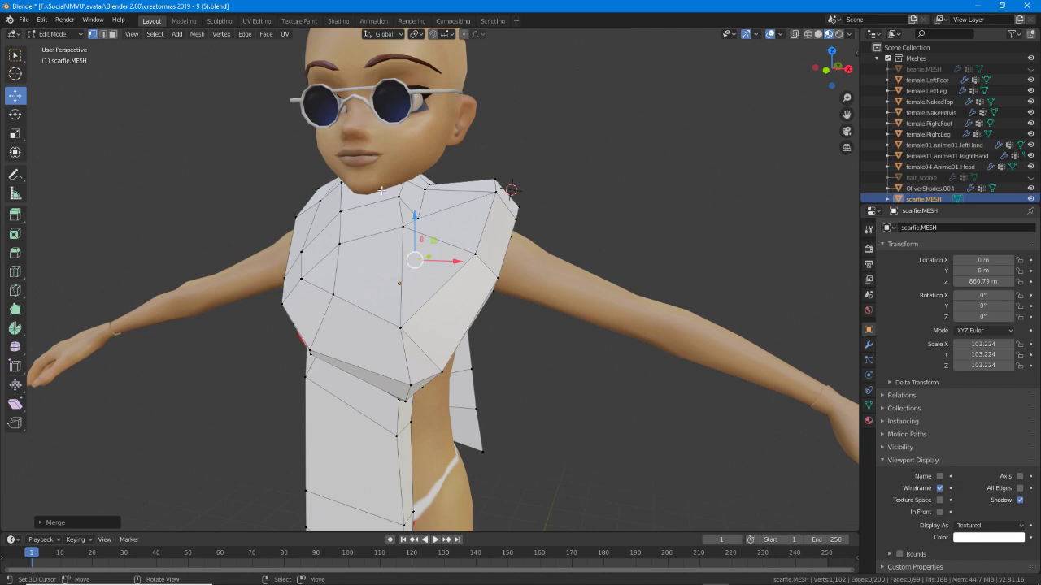
middle_click_drag(402, 231, 438, 243)
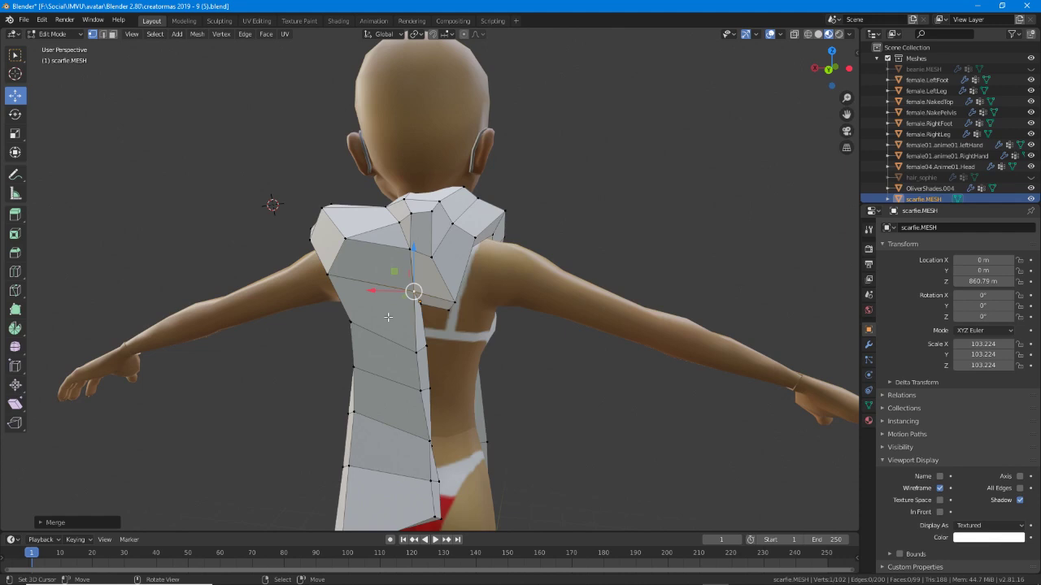
middle_click_drag(388, 317, 407, 278)
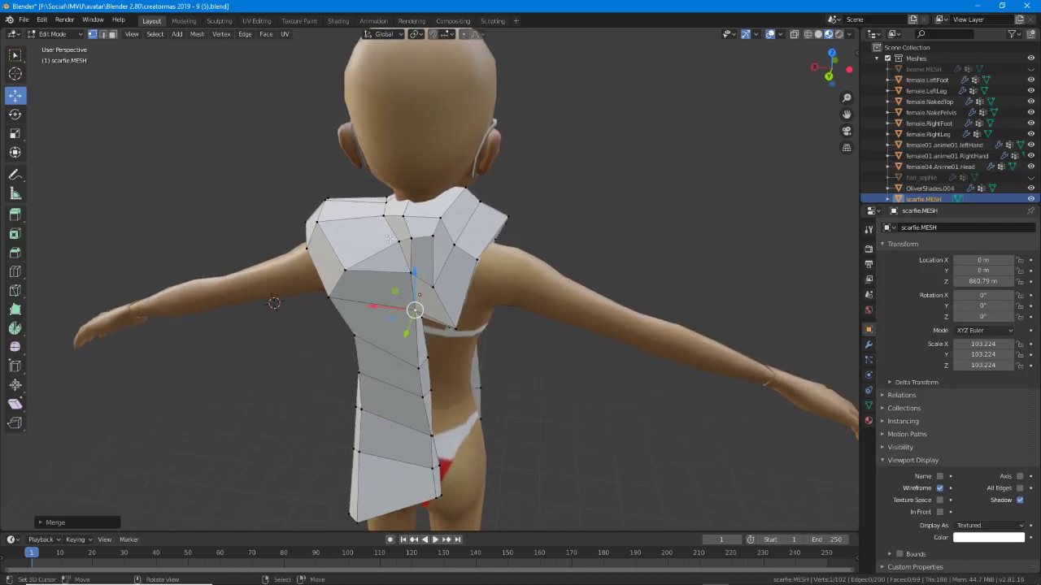
middle_click_drag(390, 238, 399, 195)
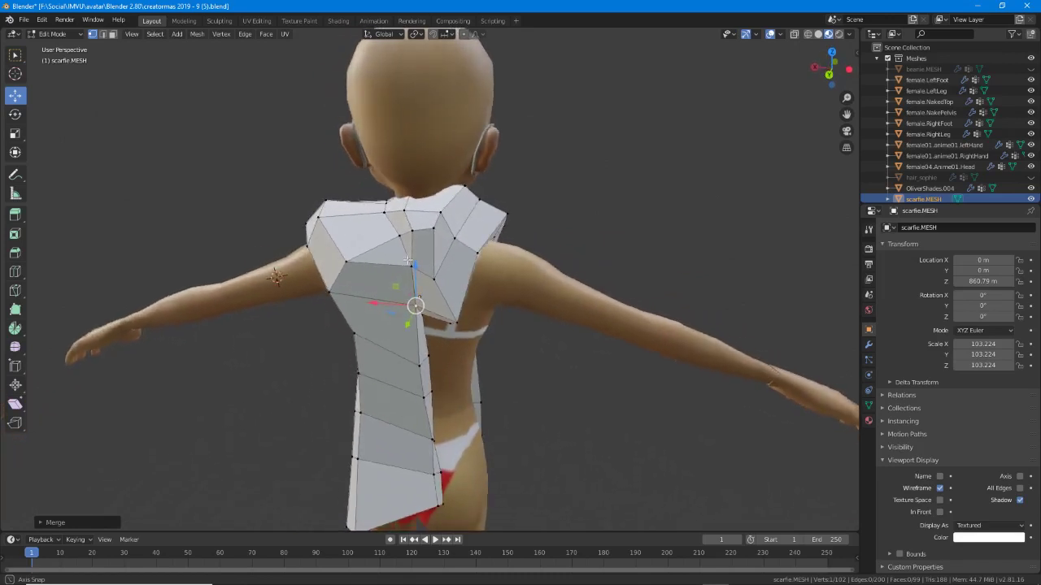
scroll(399, 193, "up", 2)
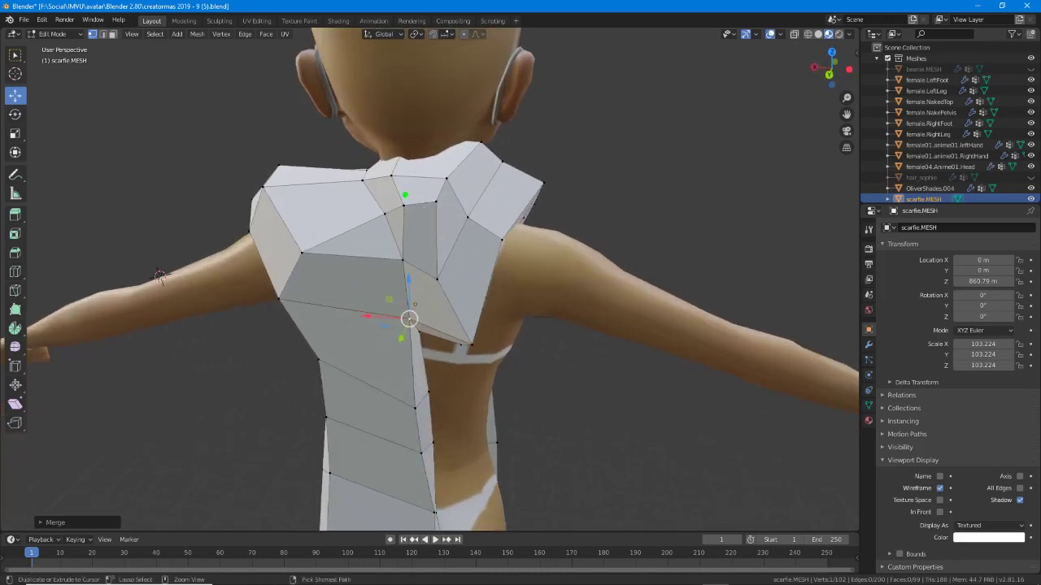
mouse_move(401, 174)
left_mouse_down()
mouse_move(384, 217)
mouse_move(493, 325)
mouse_move(428, 169)
left_mouse_up()
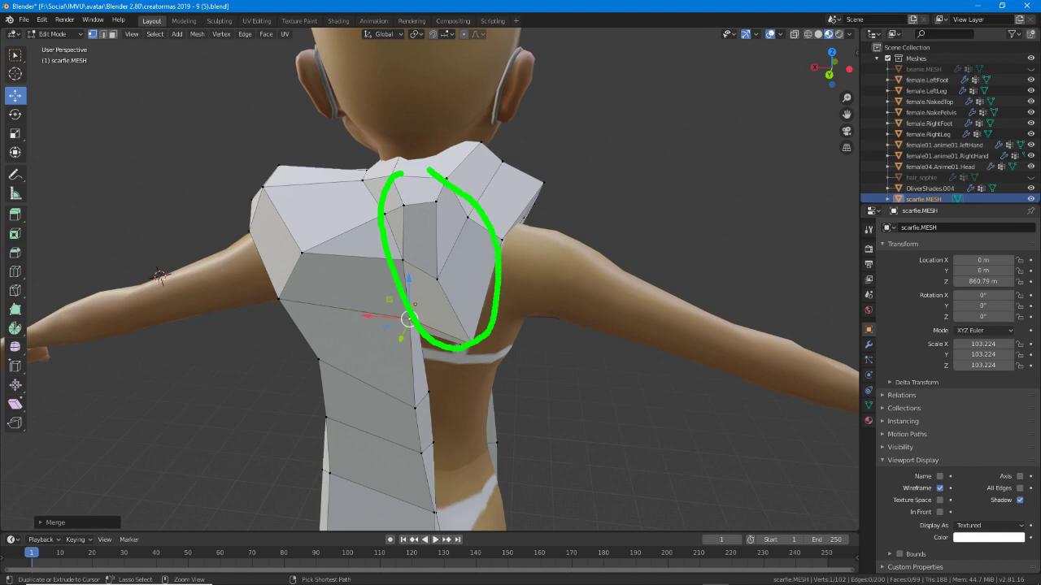
mouse_move(421, 255)
left_mouse_down()
mouse_move(276, 313)
mouse_move(308, 317)
left_mouse_up()
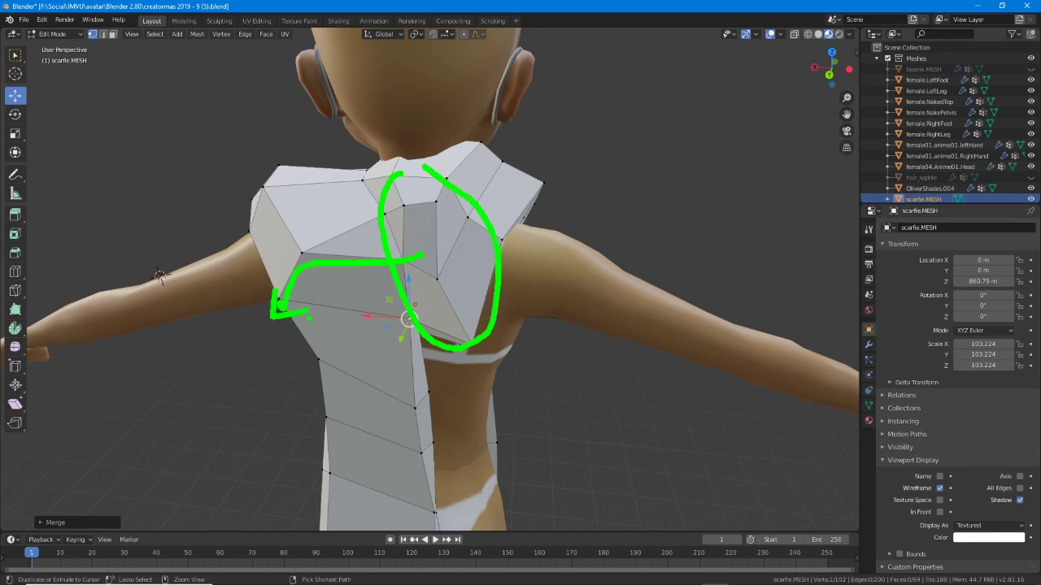
key("Escape")
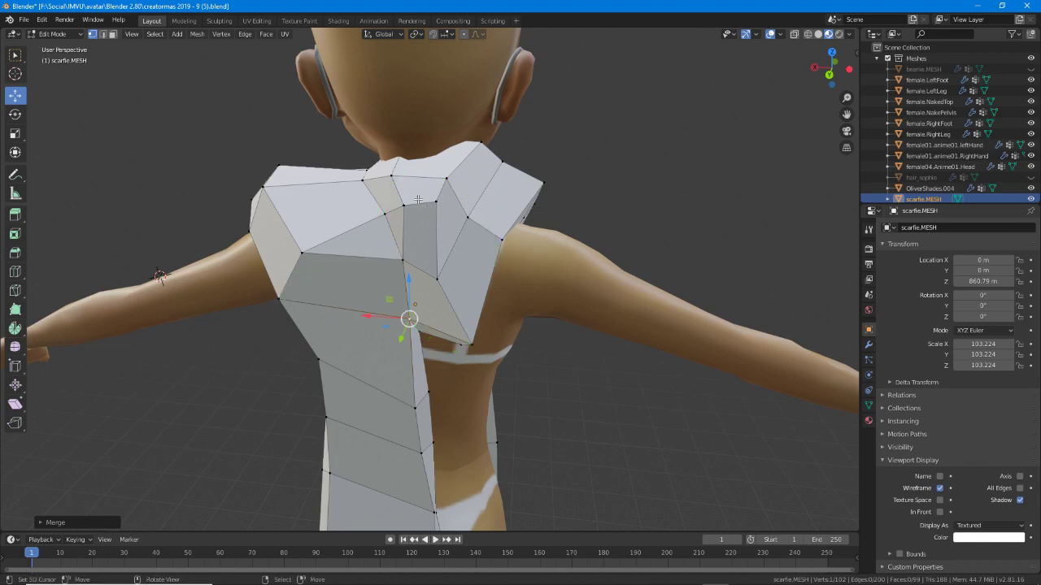
Reposition the merged corner vertex where the hanging back strip meets the collar's fold.
mouse_move(401, 264)
middle_mouse_down()
mouse_move(488, 358)
mouse_move(480, 325)
mouse_move(390, 290)
mouse_move(442, 291)
mouse_move(410, 260)
middle_mouse_up()
key("g")
left_click(462, 340)
middle_click_drag(432, 297, 415, 296)
Select all faces of the hanging back strip, including its bottom end, and split them off from the collar.
key("3")
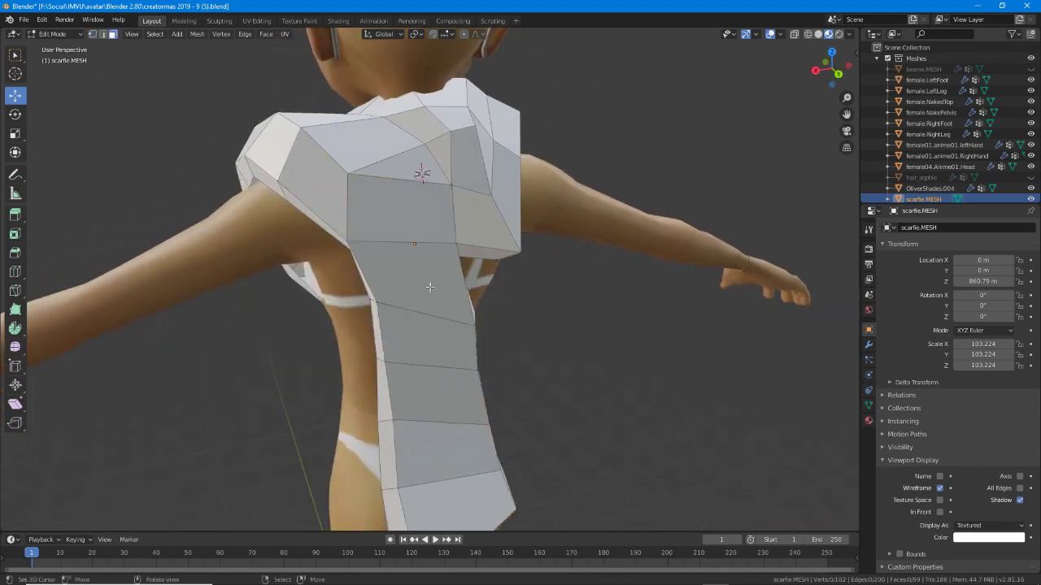
key("l")
key("l")
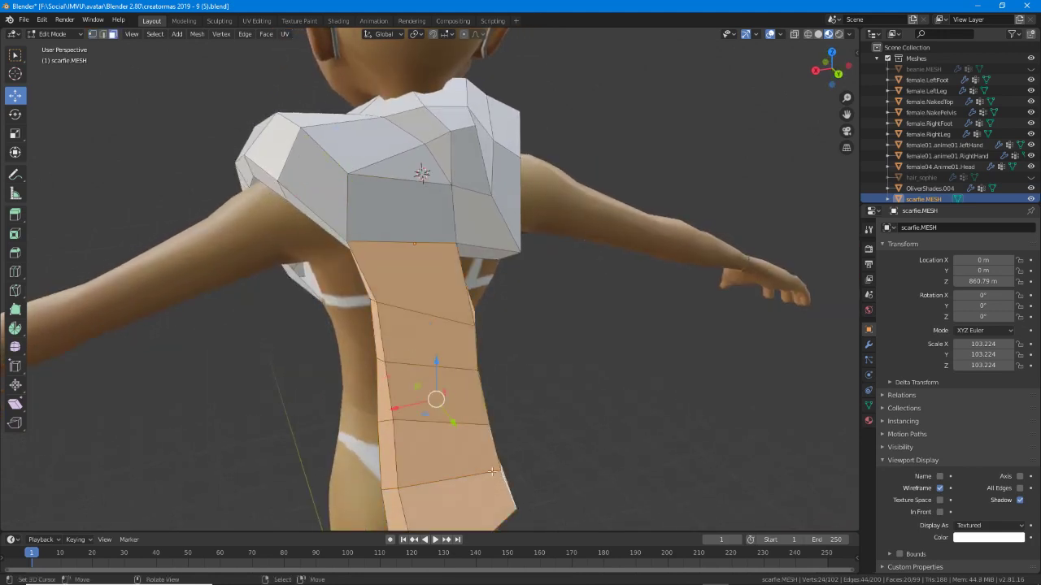
middle_click_drag(443, 459, 456, 244)
right_click(461, 358, "shift")
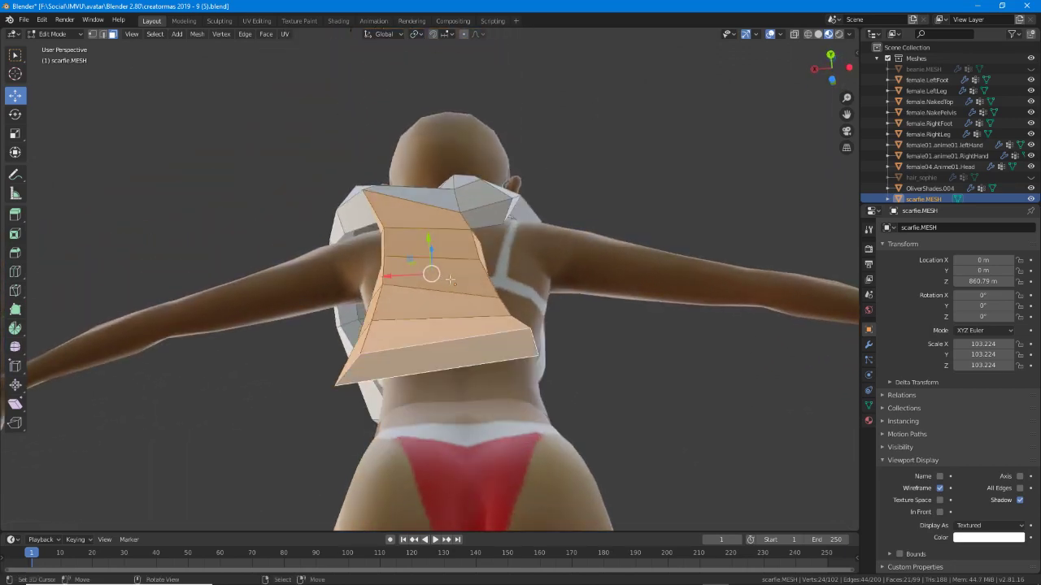
middle_click_drag(460, 358, 486, 337)
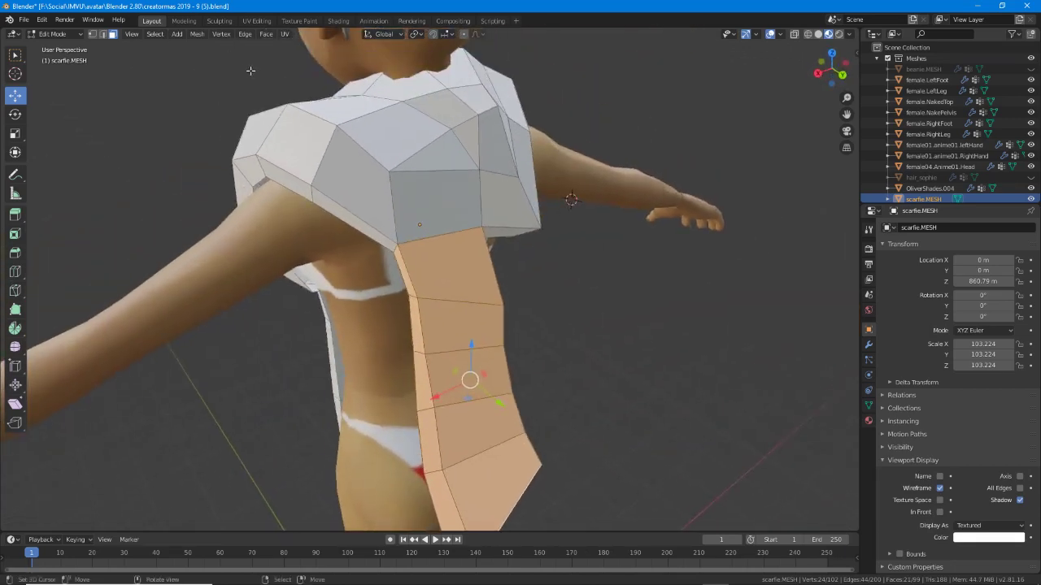
left_click(198, 35)
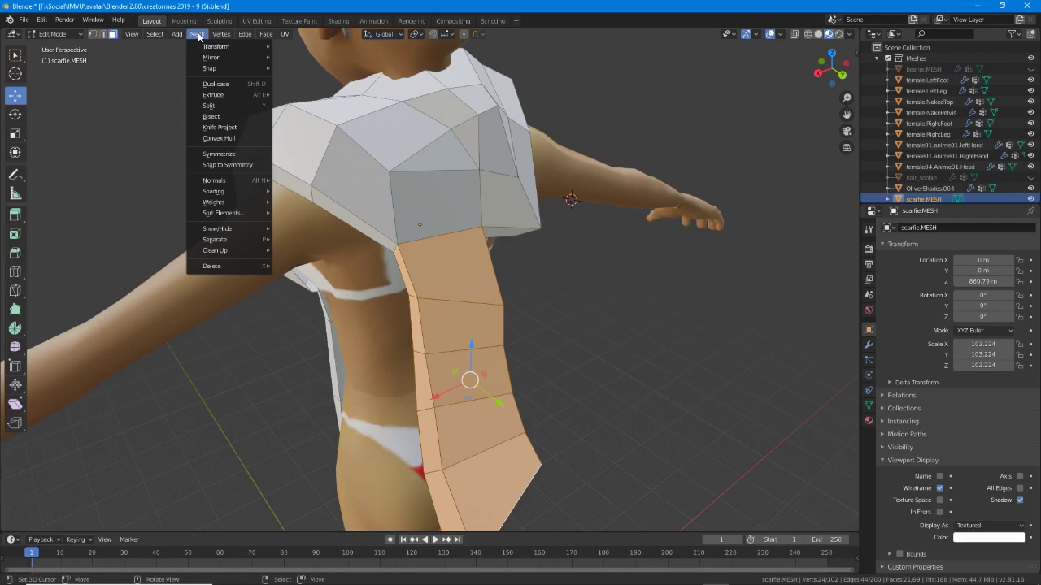
left_click(234, 108)
Move the split back strip away from the collar into the empty space behind the avatar.
middle_click_drag(379, 233, 524, 377)
key("g")
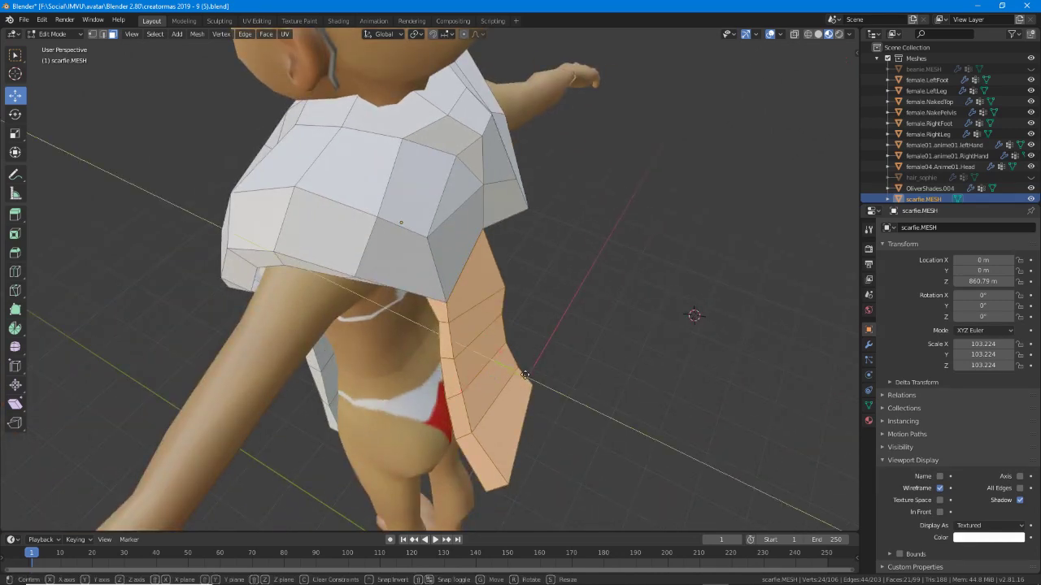
left_click_drag(525, 375, 738, 429)
Slide the collar's central back edge toward the left fold and pull it outward from the back.
middle_click_drag(639, 385, 532, 338)
left_click(524, 309)
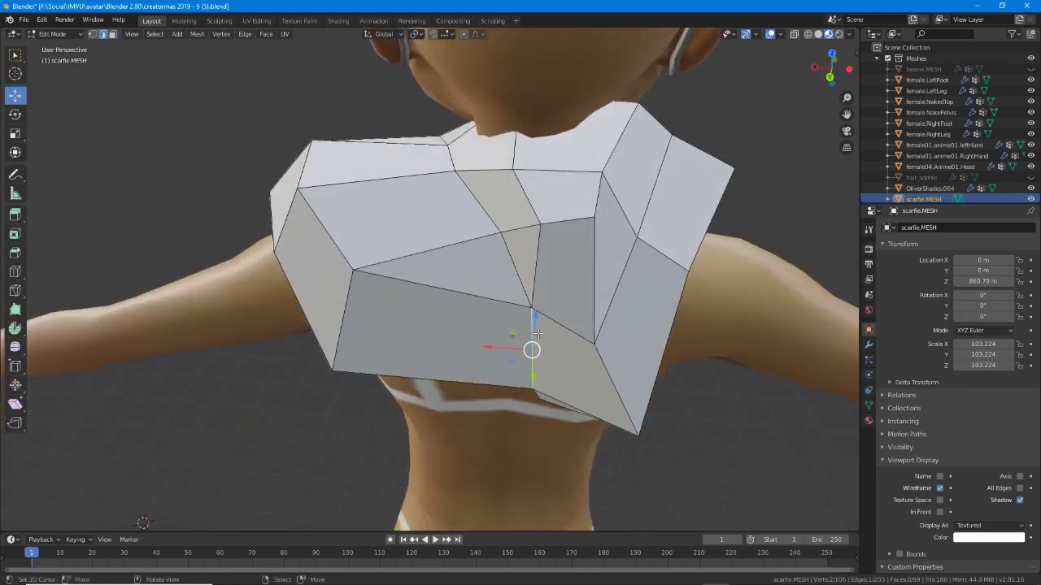
key("g")
key("g")
left_click(414, 326)
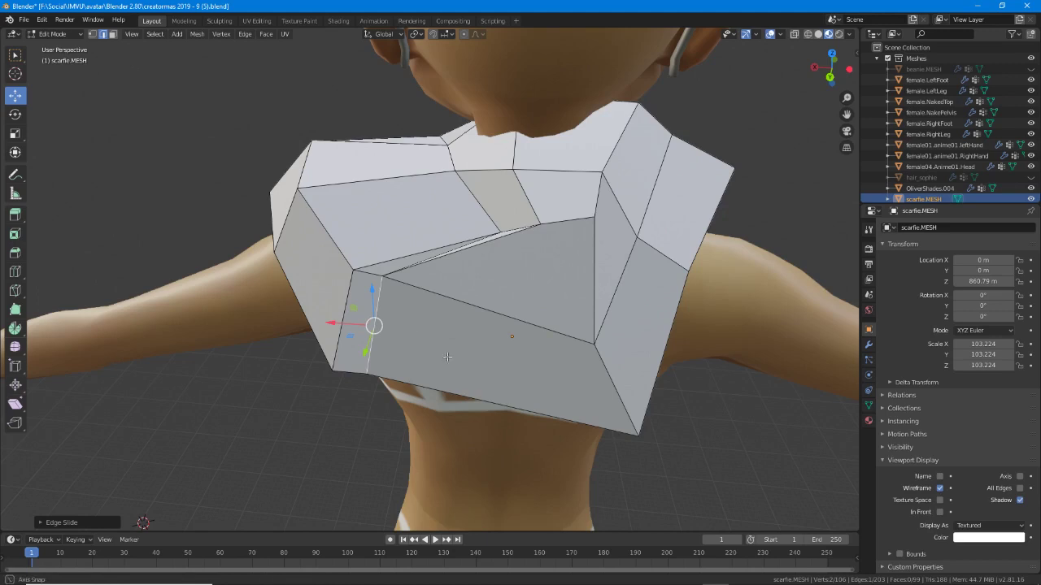
middle_click_drag(447, 356, 452, 406)
left_click_drag(455, 431, 457, 437)
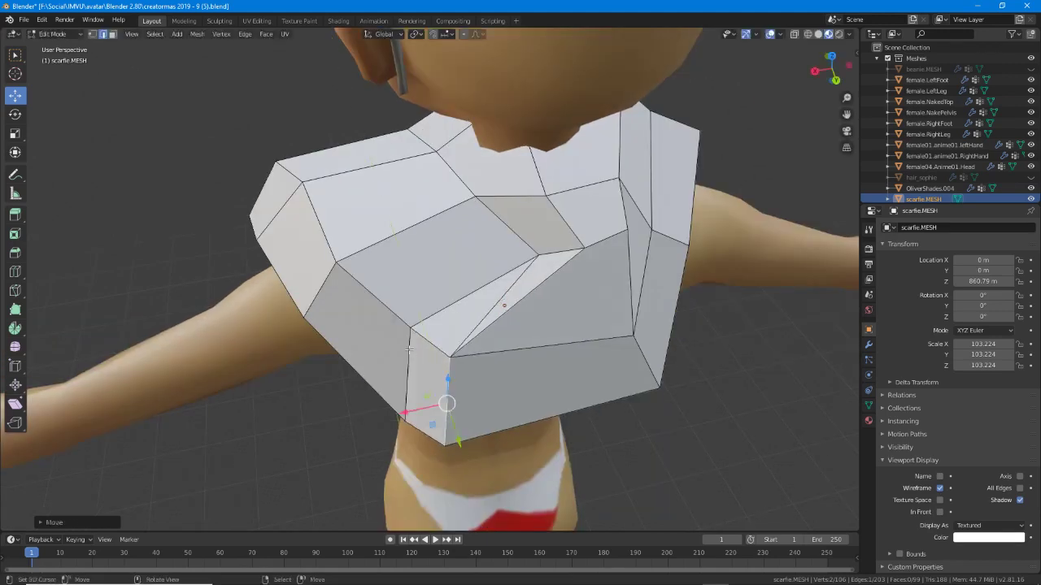
Move the neighbouring vertical edge of the left fold along X so it sits behind the overlapping fold.
left_click(409, 381)
middle_click_drag(409, 380, 320, 381)
key("g")
key("x")
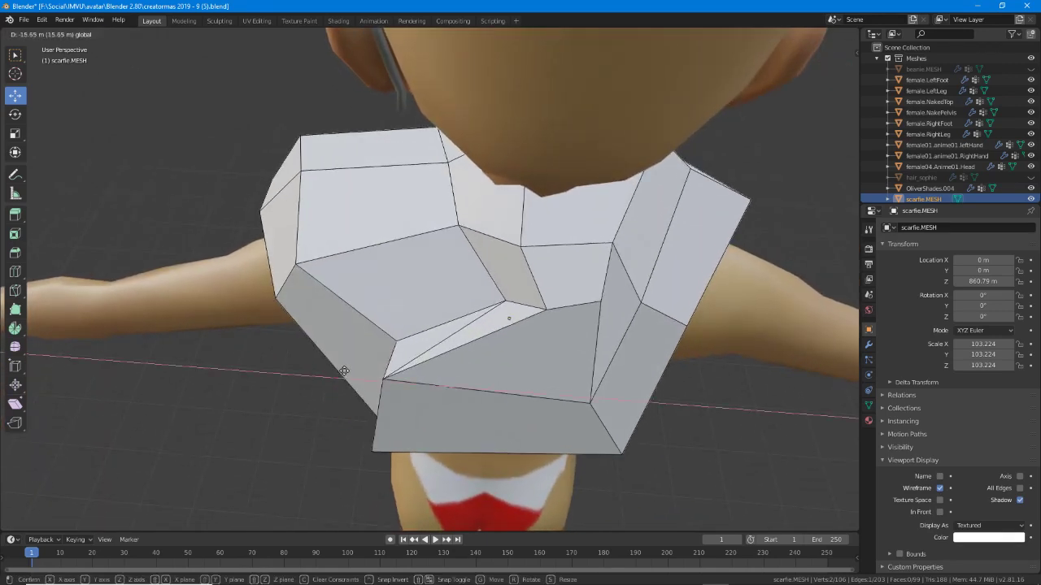
left_click(389, 376)
Move the vertex at the inner end of the fold's crease toward the left side of the collar.
middle_click_drag(396, 373, 529, 261)
left_click(527, 244)
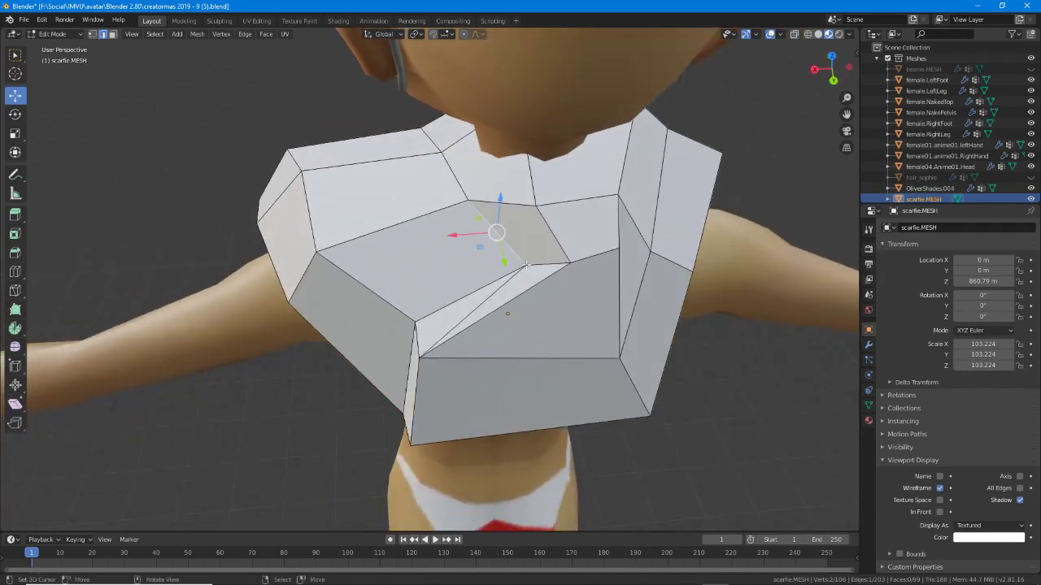
key("1")
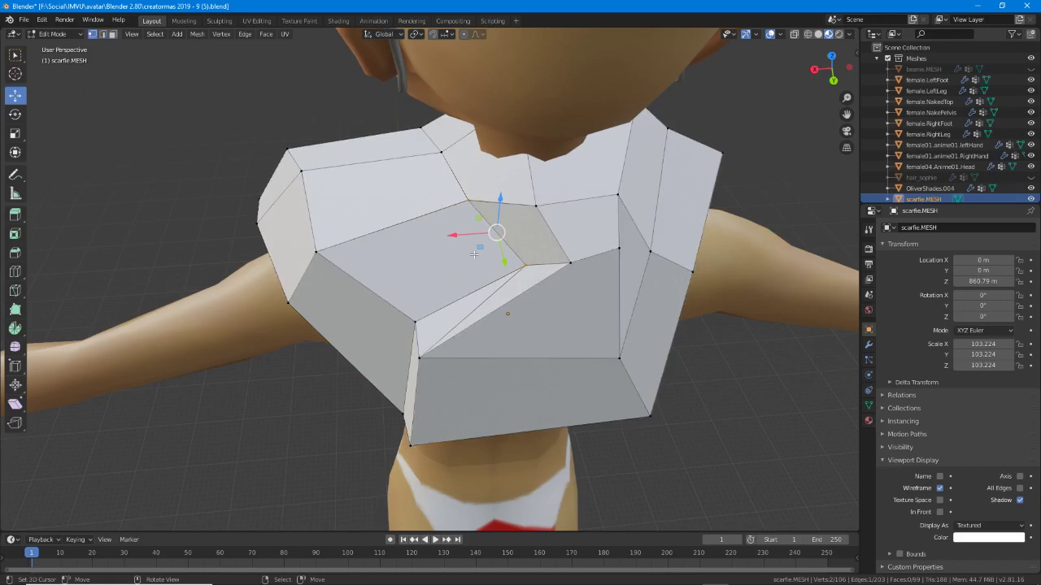
middle_click_drag(530, 266, 423, 229)
key("g")
left_click(507, 264)
Slide the left fold's upper vertex along its edge toward the collar's middle and adjust its position.
left_click(380, 158)
key("g")
key("g")
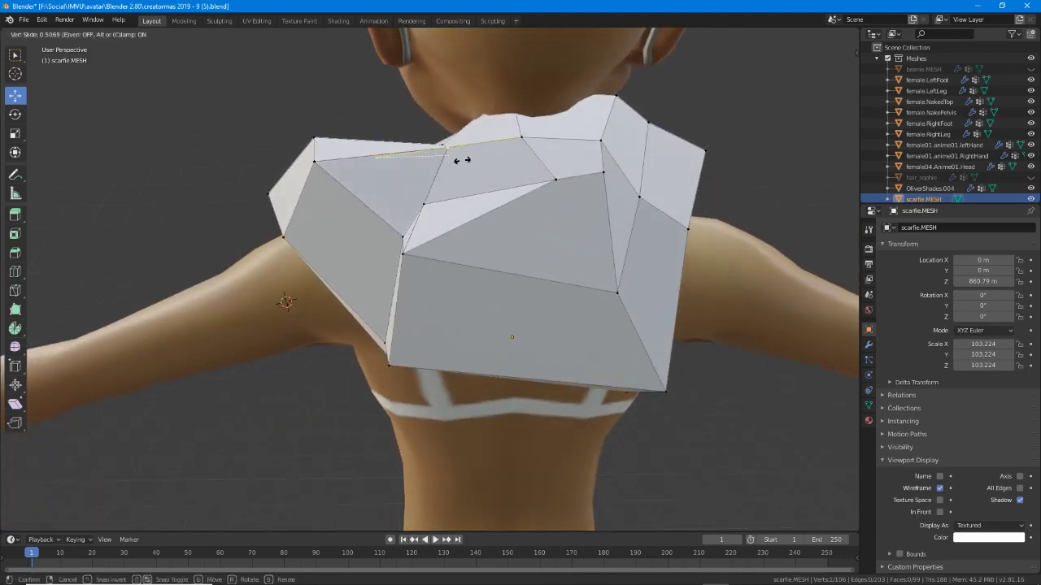
left_click(462, 160)
middle_click_drag(460, 160, 518, 147)
left_click_drag(495, 107, 492, 133)
middle_click_drag(493, 132, 436, 164)
Slide the overlapping fold's two upper inner vertices leftward to line up with its lower inner edge.
left_click(533, 176)
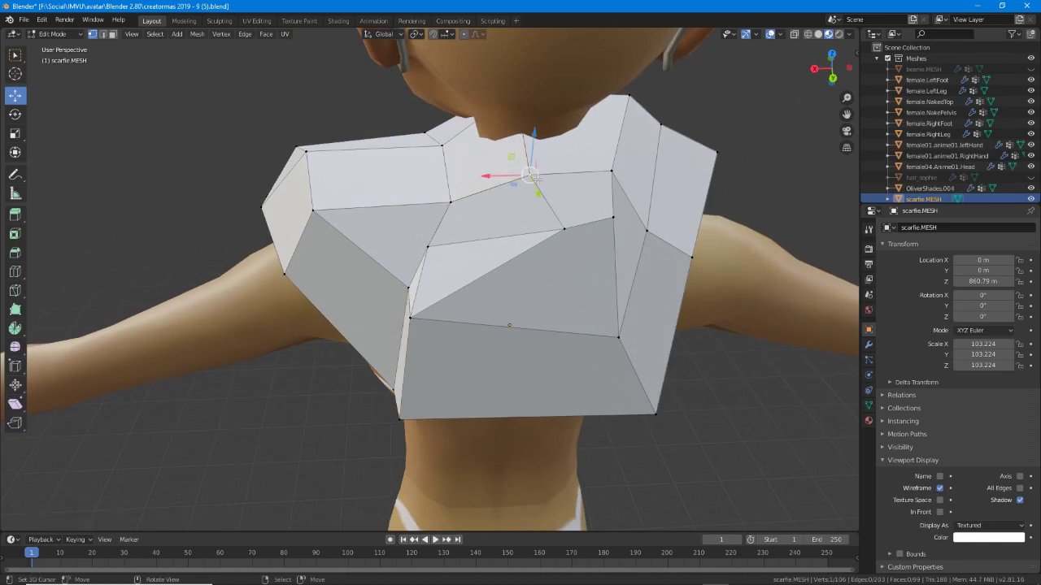
key("g")
left_click(435, 230)
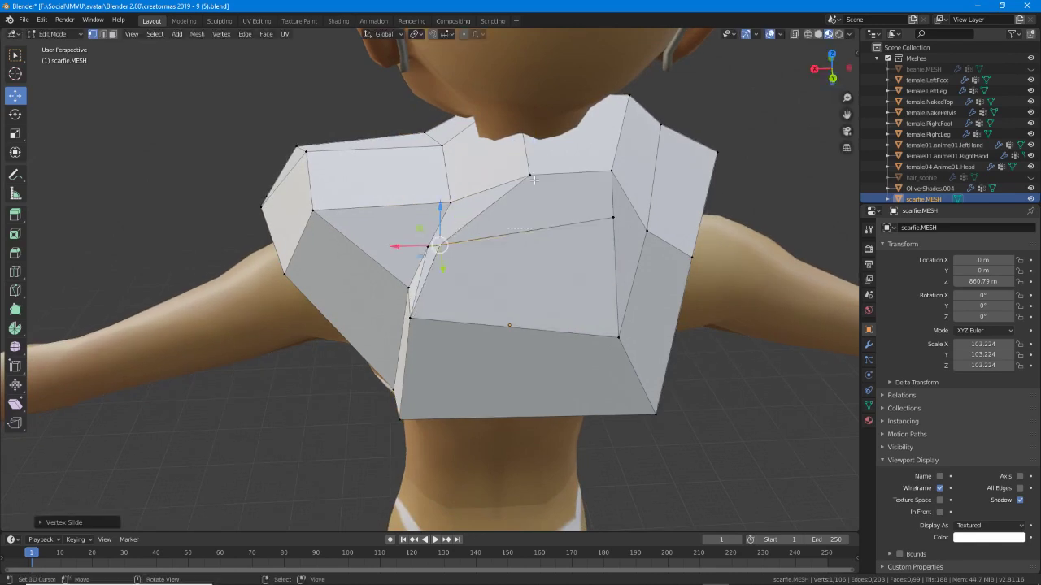
key("g")
left_click(468, 185)
Adjust the vertex position on the overlapping fold's upper back surface.
right_click(449, 200, "shift")
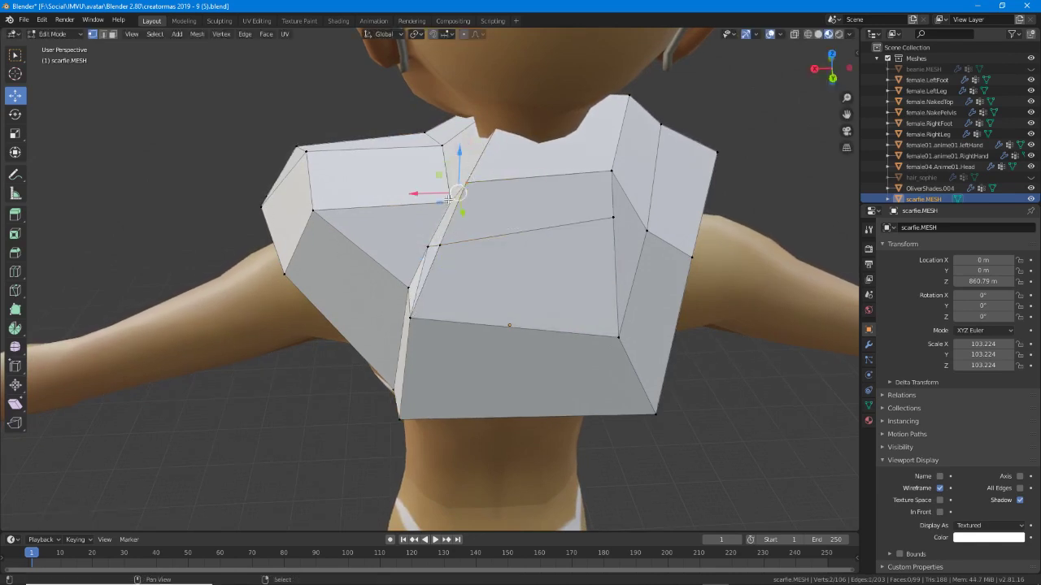
right_click(464, 185, "shift")
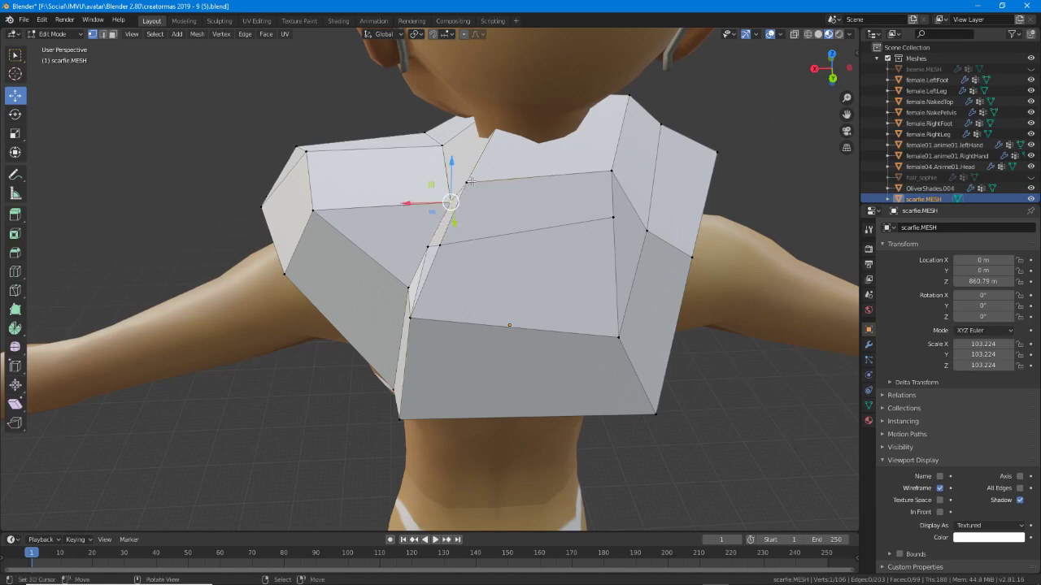
mouse_move(471, 182)
middle_mouse_down()
mouse_move(552, 217)
mouse_move(571, 201)
mouse_move(494, 218)
mouse_move(443, 289)
mouse_move(455, 187)
mouse_move(520, 173)
mouse_move(460, 171)
middle_mouse_up()
right_click(532, 233)
key("g")
left_click(577, 222)
Move the neckline vertex near the fold along X and then along Z.
left_click(460, 169)
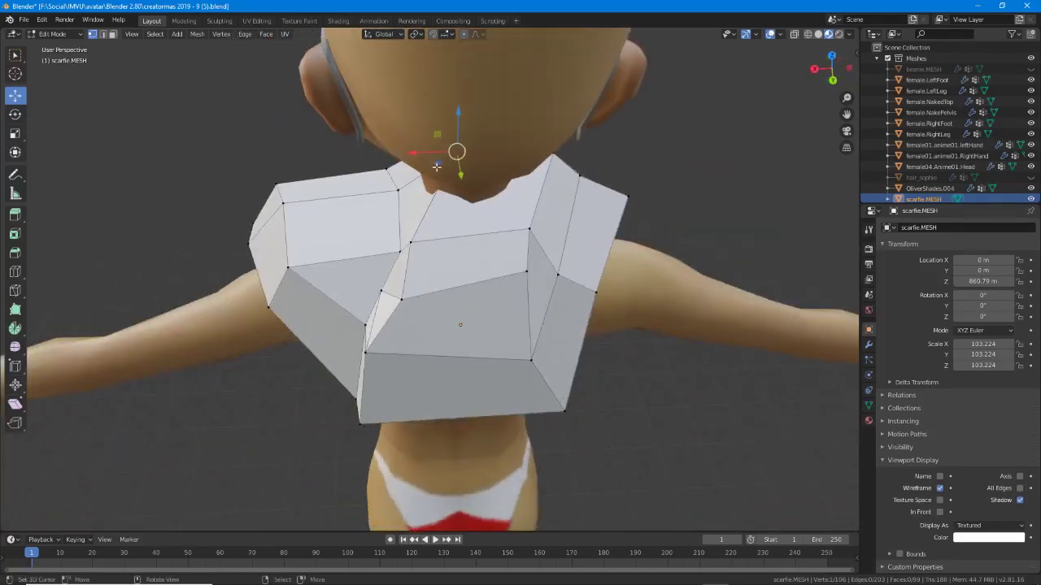
key("g")
key("x")
left_click(371, 151)
middle_click_drag(371, 151, 569, 153)
key("g")
key("z")
left_click(419, 138)
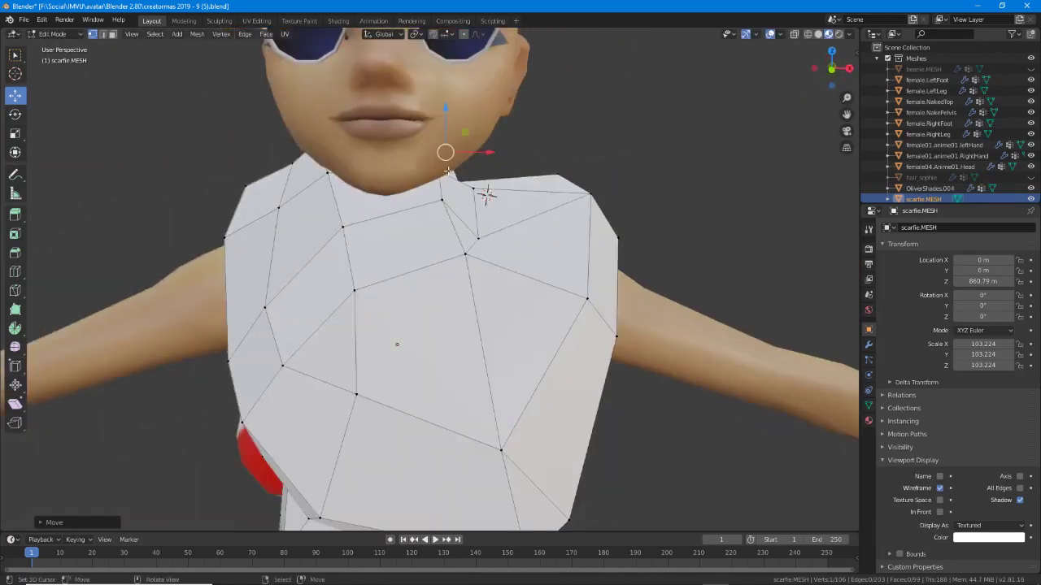
Reposition the neckline vertex beside the chin and the fold vertex below it on the collar's front.
left_click(450, 174)
middle_click_drag(451, 174, 441, 180)
key("g")
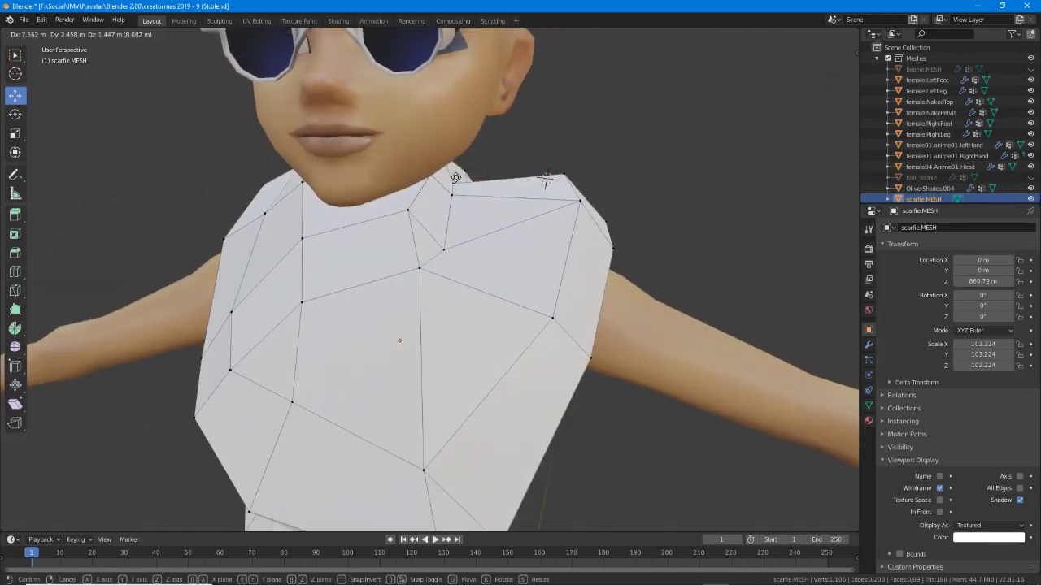
left_click(454, 177)
right_click(446, 248)
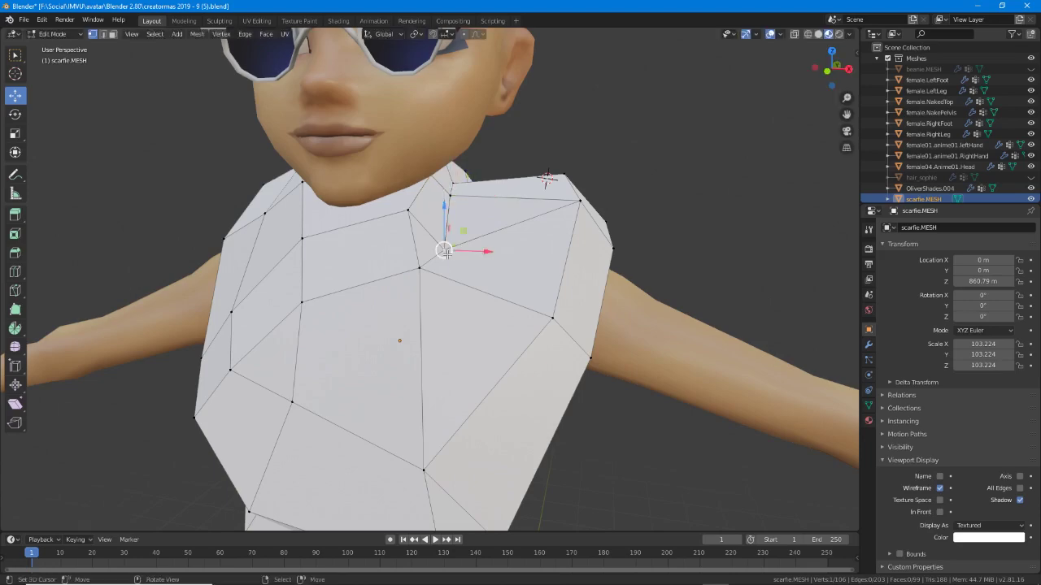
key("g")
left_click(432, 244)
Fine-tune the front fold vertex near the neck from the avatar's side.
middle_click_drag(470, 265, 340, 267)
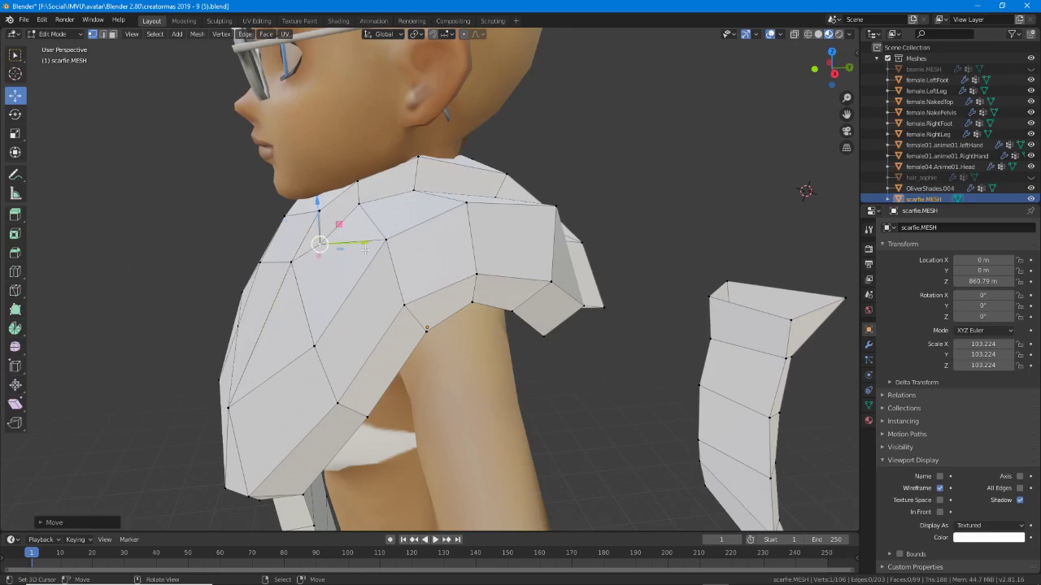
middle_click_drag(299, 240, 350, 248)
key("g")
left_click(350, 247)
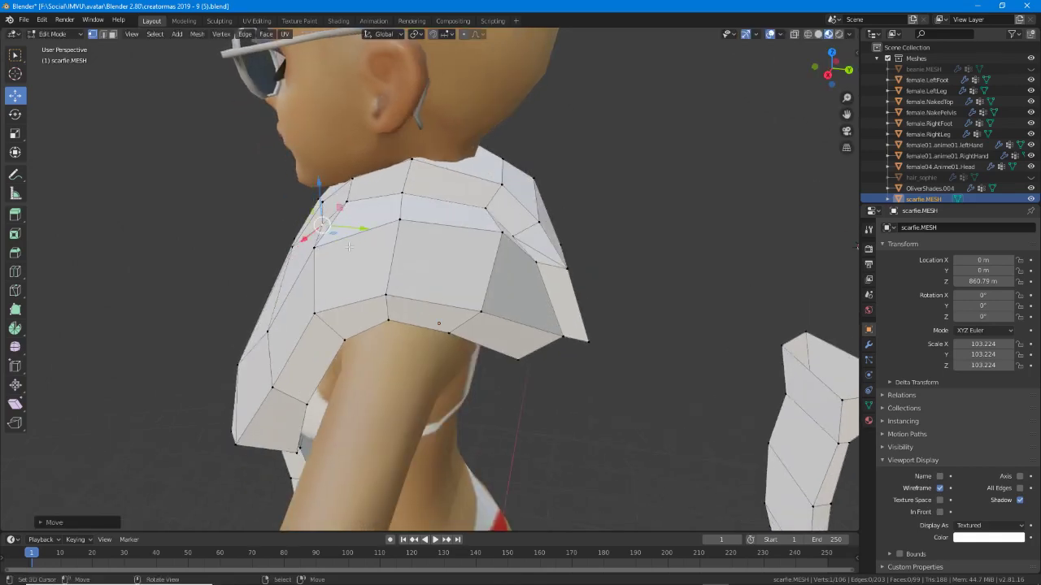
Move the underside corner vertex of the overlapping back fold across toward the neighbouring fold's lower corner.
middle_click_drag(349, 247, 479, 217)
scroll(459, 239, "down", 3)
scroll(371, 259, "up", 3)
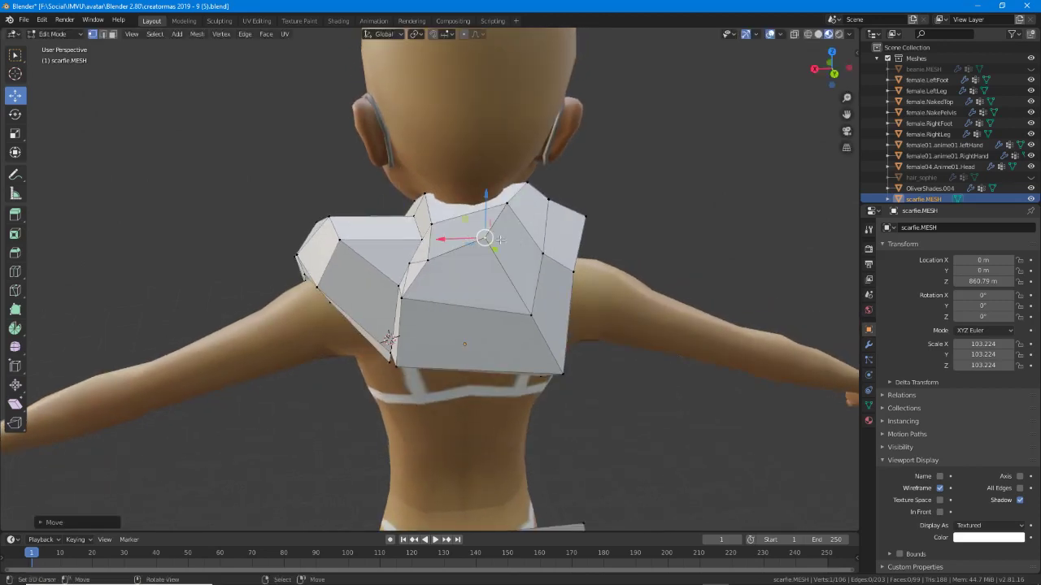
middle_click_drag(479, 217, 481, 294)
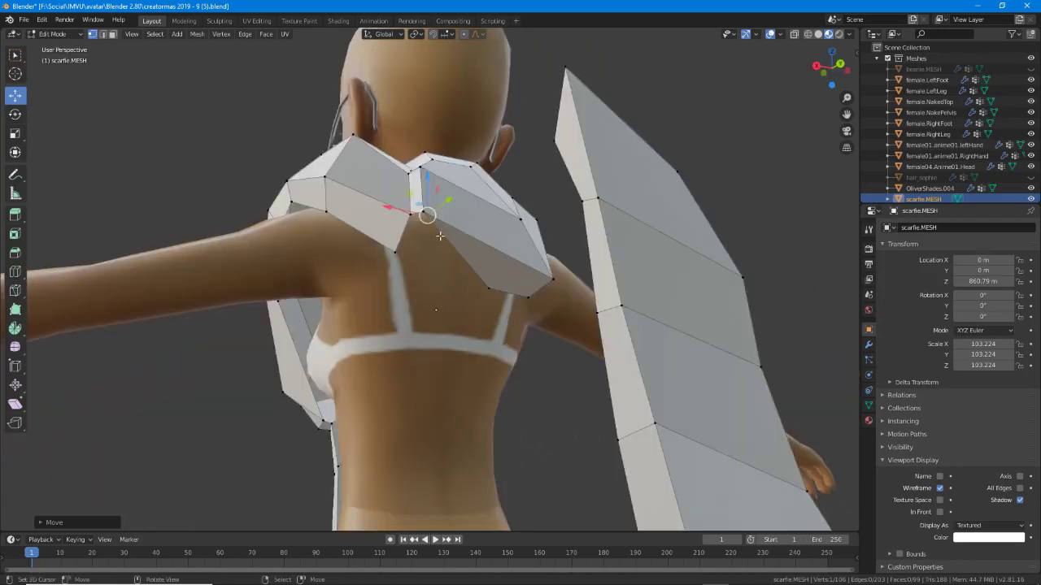
middle_click_drag(417, 244, 457, 248)
key("g")
left_click(348, 197)
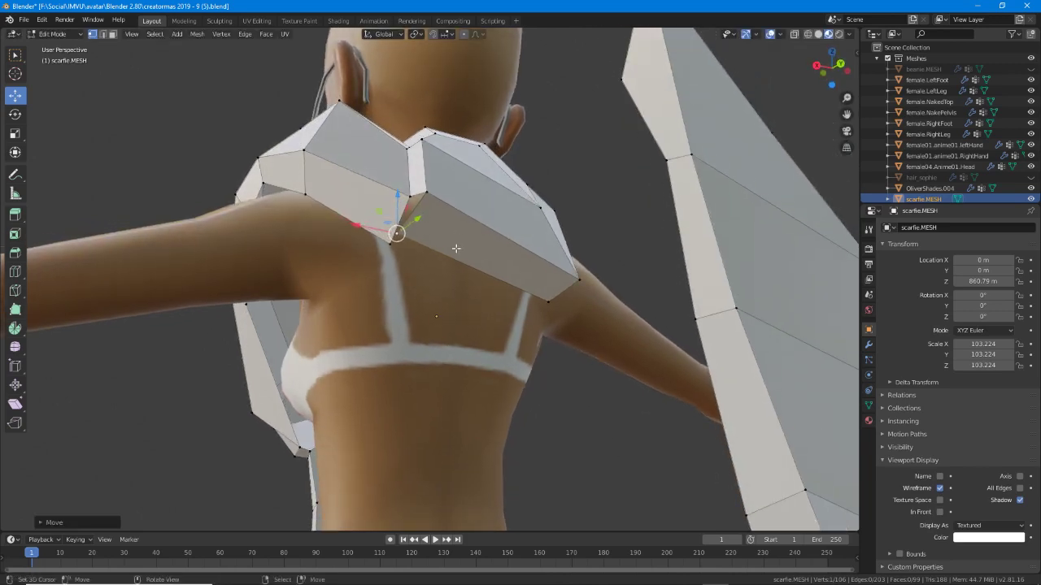
Delete the underside face of the overlapping back fold.
key("3")
left_click(455, 240)
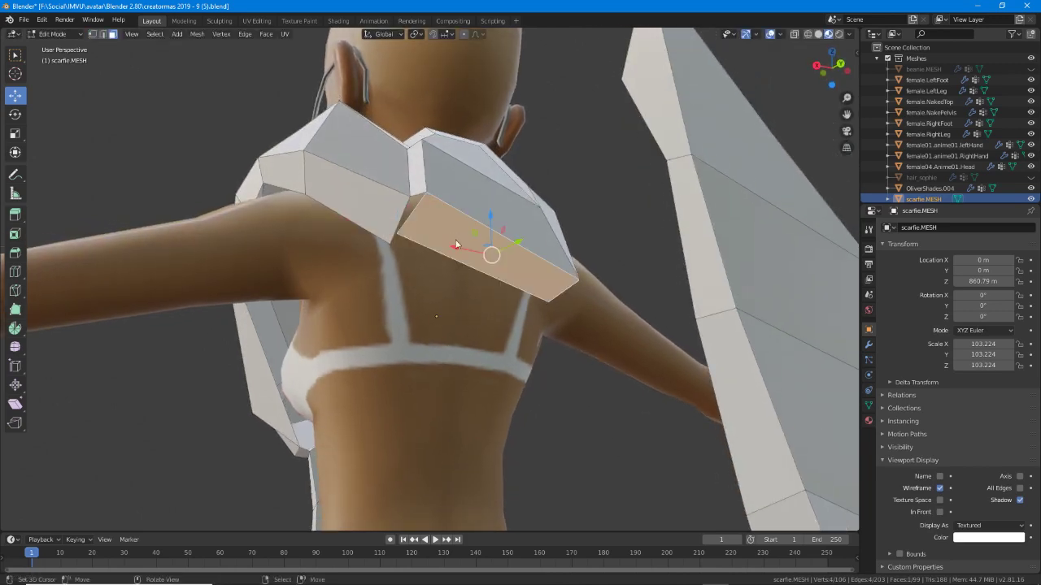
key("alt+a")
middle_click_drag(455, 244, 501, 295)
Reposition the short lower edge between the two back folds and adjust its corner vertex.
key("2")
left_click(496, 286)
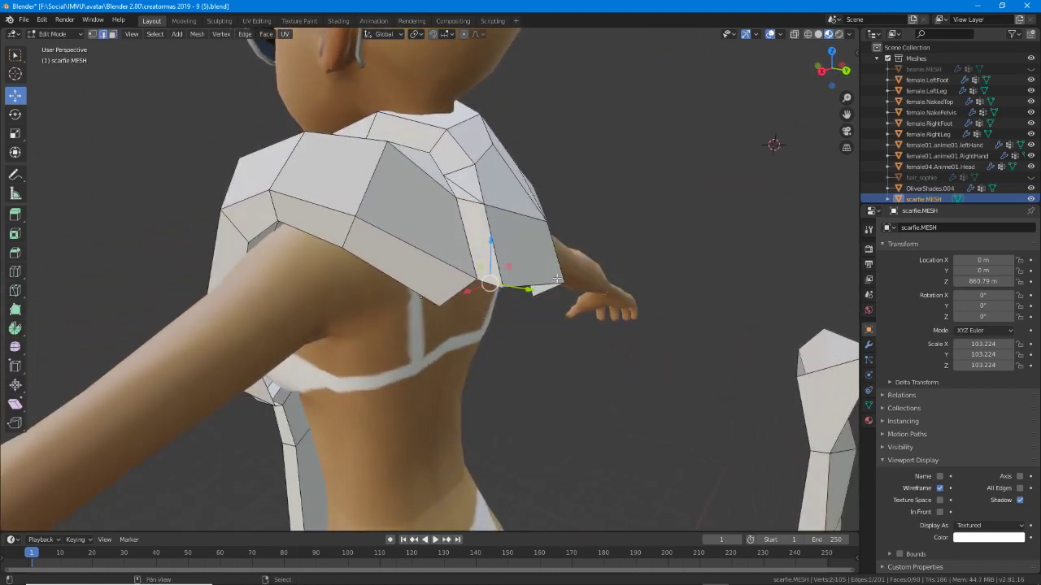
left_click_drag(488, 283, 543, 258)
middle_click_drag(543, 258, 328, 319)
left_click(427, 299)
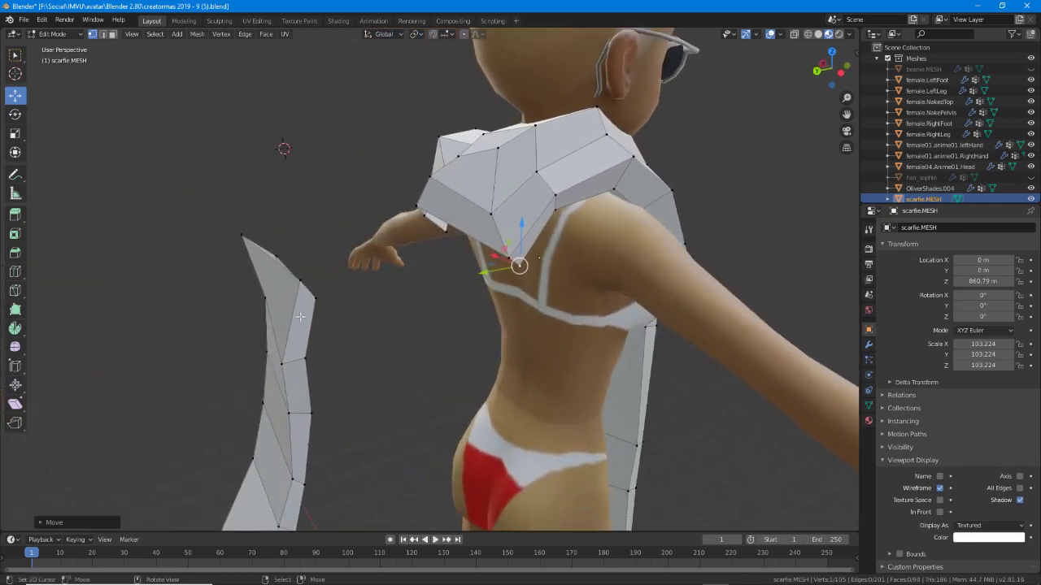
Select every face loop of the detached back strip down to its bottom end.
key("3")
left_click(290, 385, "alt")
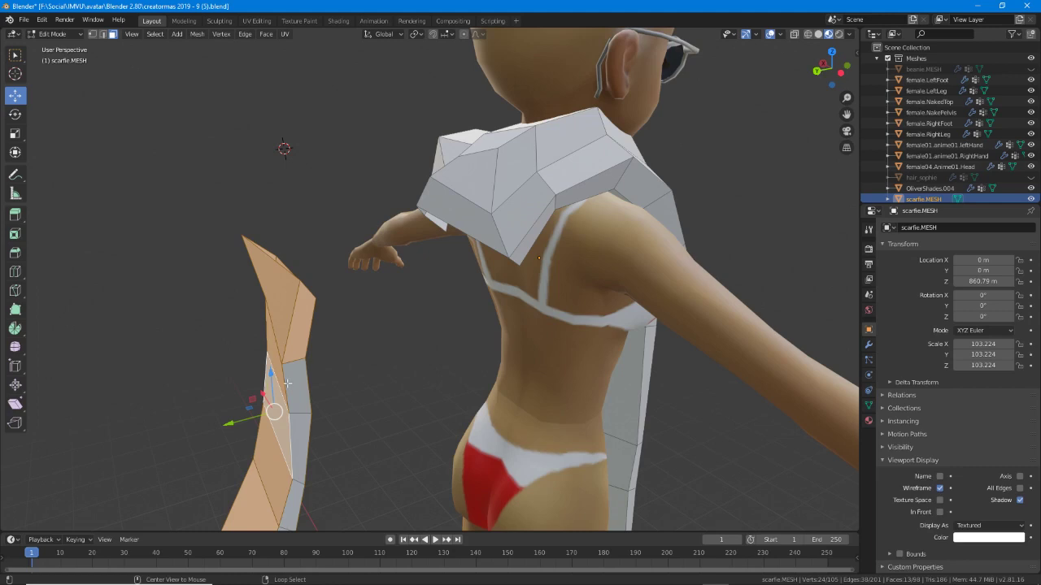
right_click(307, 329, "alt")
right_click(306, 385, "alt+shift")
right_click(309, 431, "alt+shift")
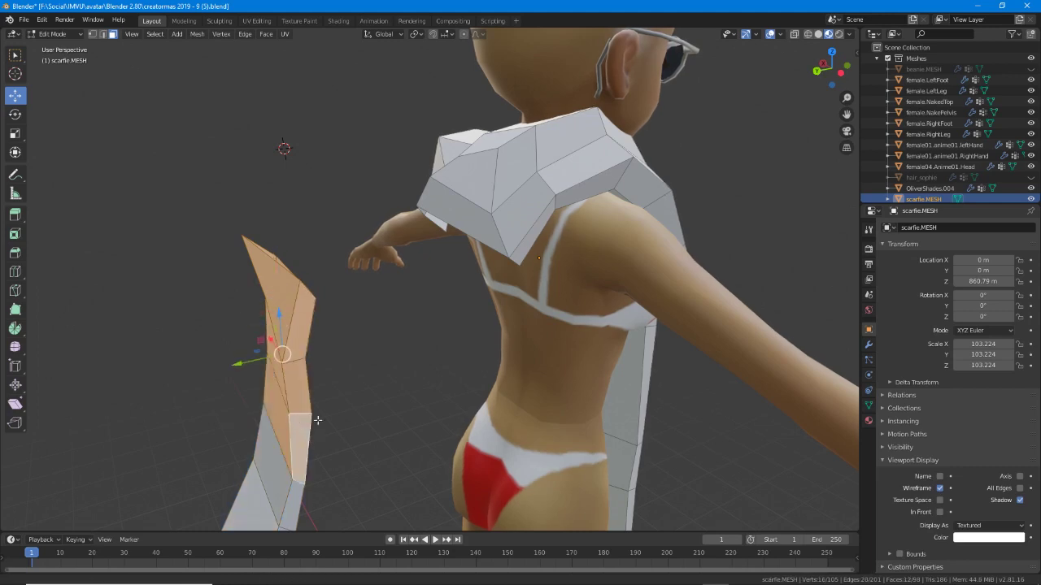
middle_click_drag(317, 421, 345, 313, "shift")
right_click(328, 380, "alt+shift")
right_click(304, 403, "alt+shift")
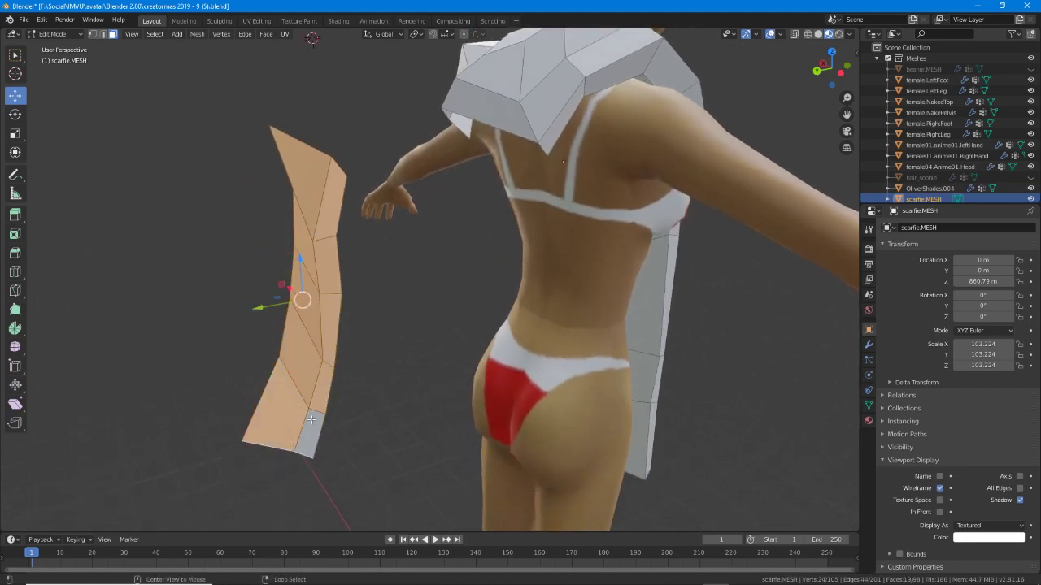
left_click(301, 429, "alt+shift")
Move the selected back strip along Y toward the body until it hangs just below the collar's fold.
middle_click_drag(302, 429, 260, 345)
left_click_drag(250, 302, 383, 260)
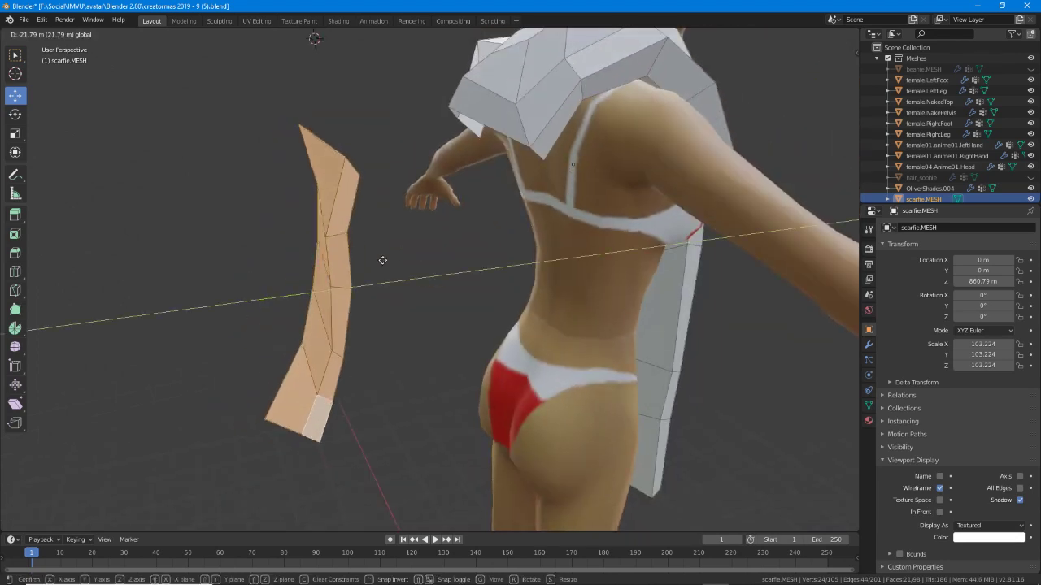
middle_click_drag(382, 261, 528, 358)
middle_click_drag(411, 374, 487, 364)
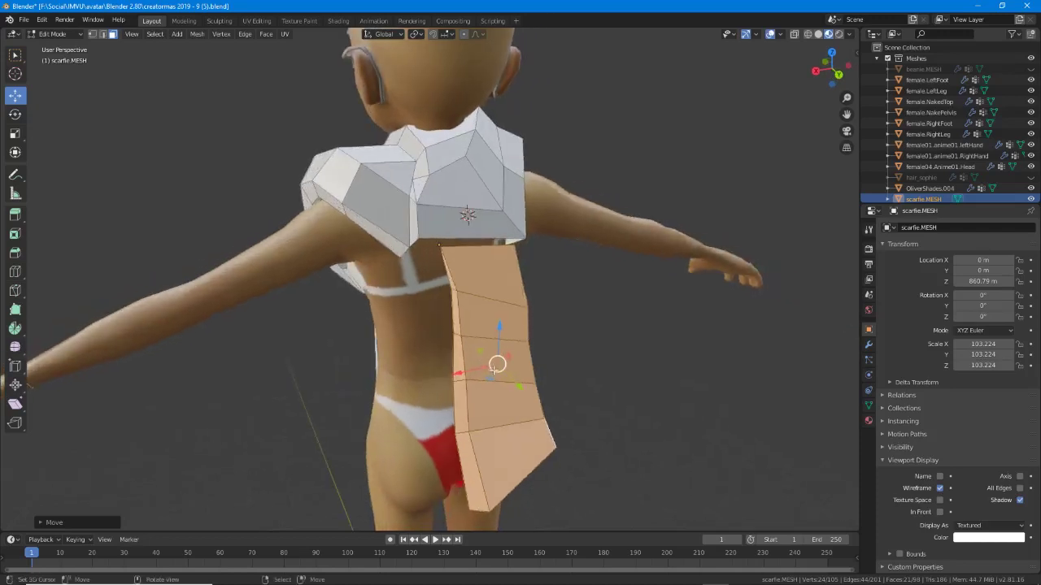
scroll(487, 364, "up", 3)
middle_click_drag(429, 273, 441, 264)
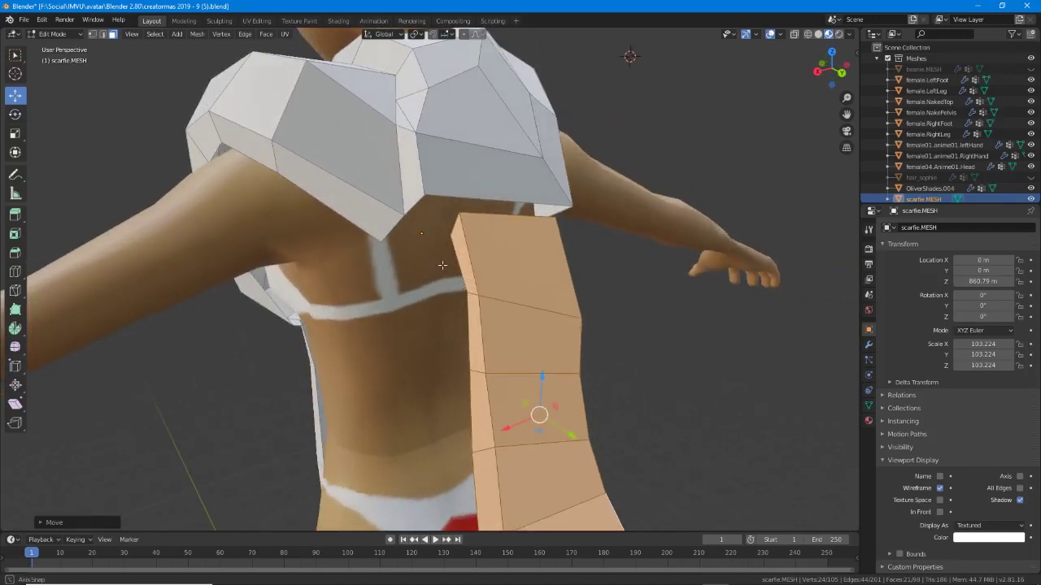
Try merging the back strip's upper side vertex into the fold's lower corner vertex with Merge At First, and undo it.
left_click(448, 230)
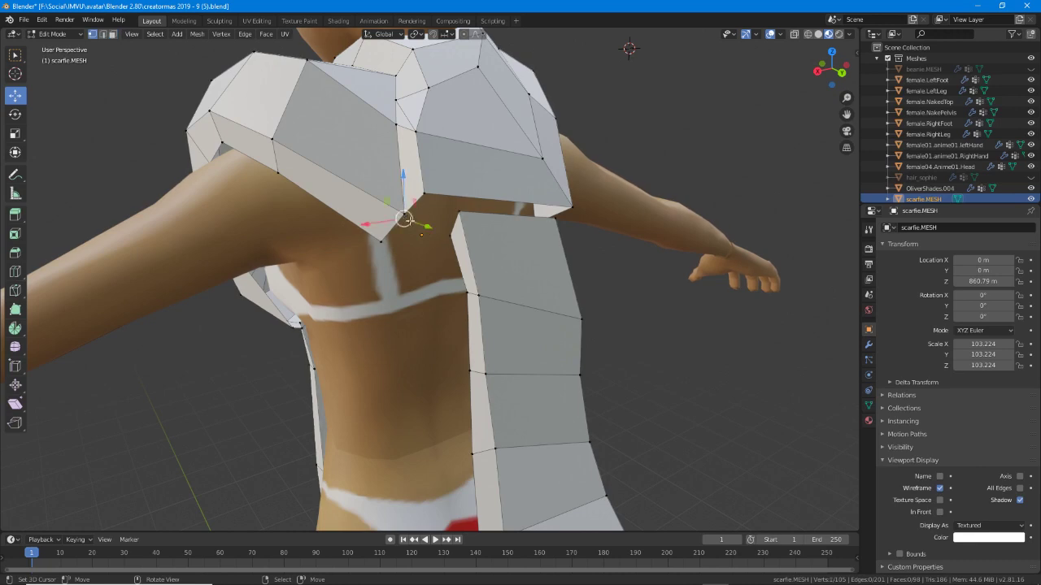
left_click_drag(429, 227, 456, 239)
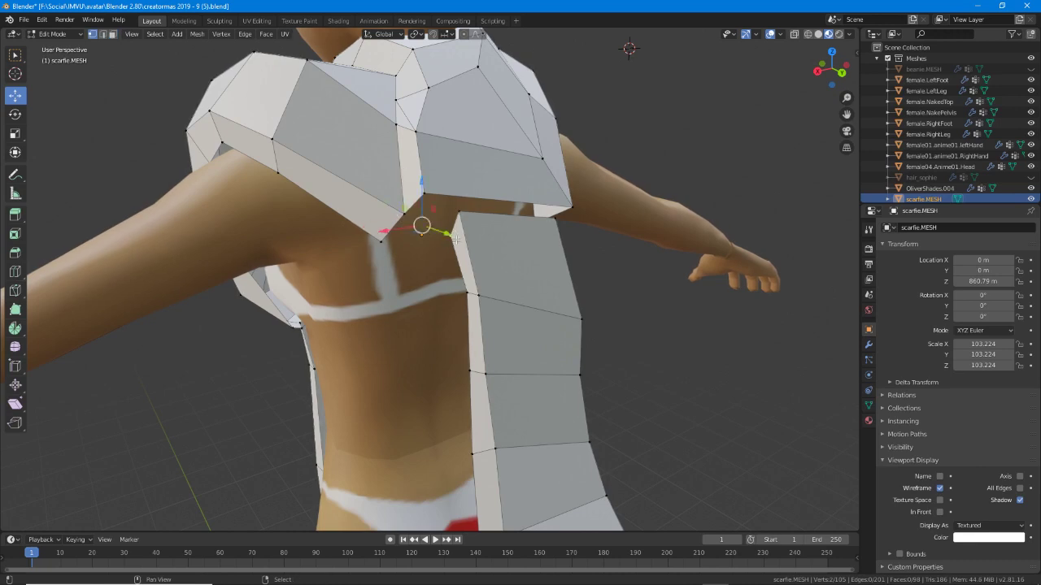
left_click(222, 34)
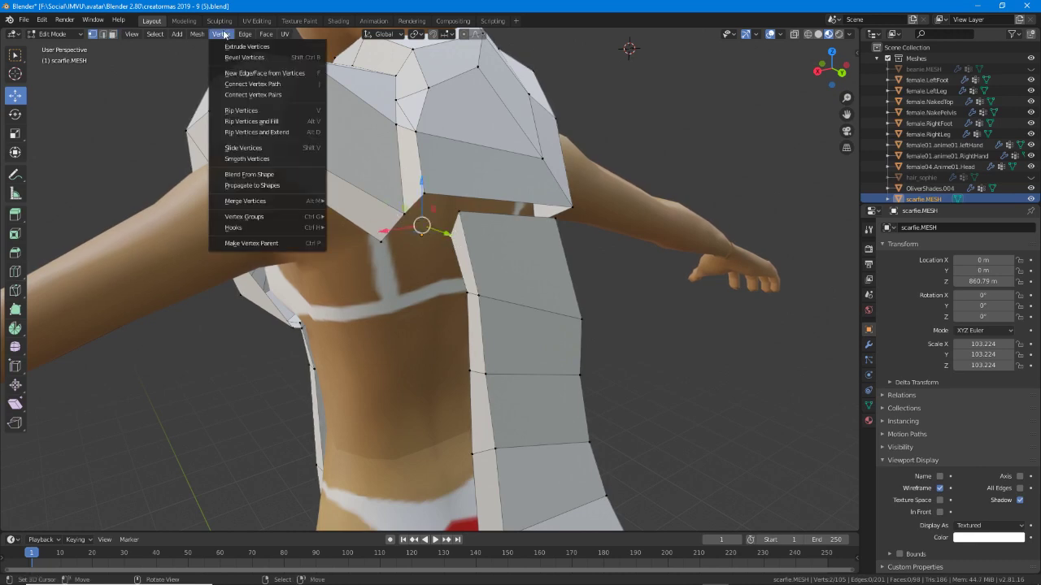
mouse_move(276, 200)
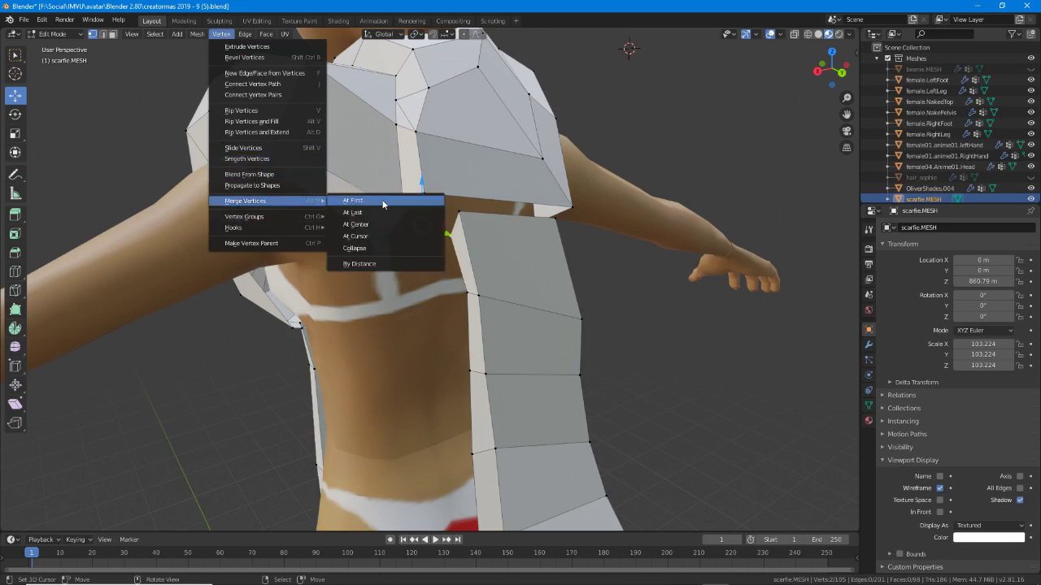
left_click(383, 204)
middle_click_drag(412, 200, 429, 222)
key("ctrl+z")
Merge the strip's two top vertices on the overlap side into the matching lower corners of the back fold, using At First.
left_click(450, 236)
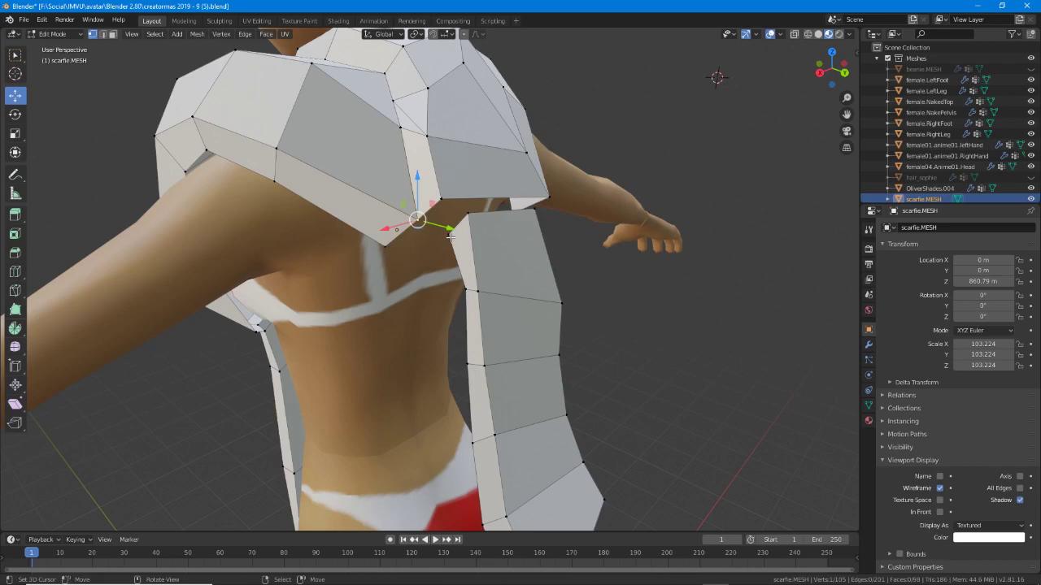
key("m")
left_click(451, 236)
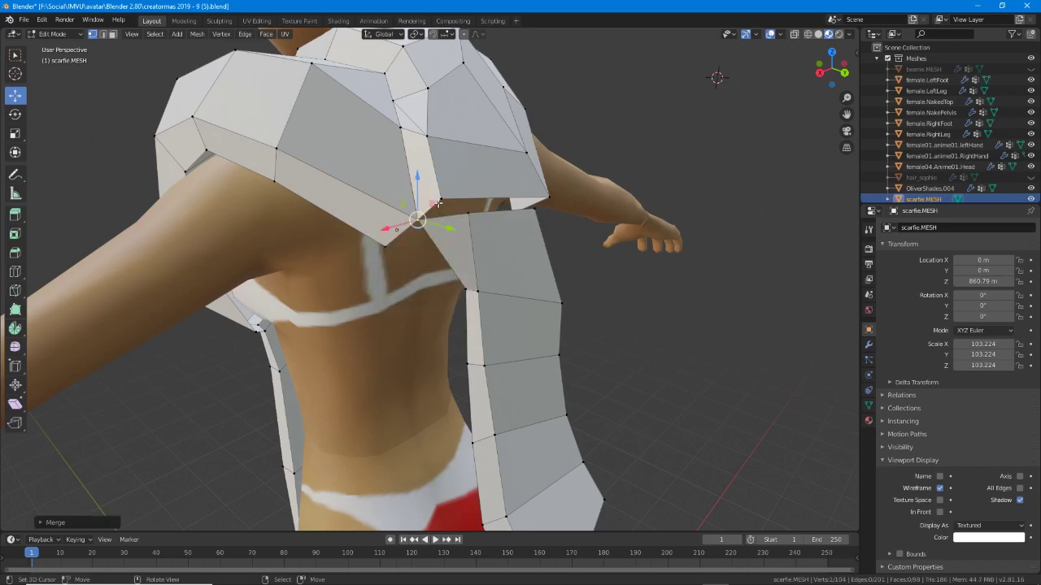
key("m")
left_click(458, 215)
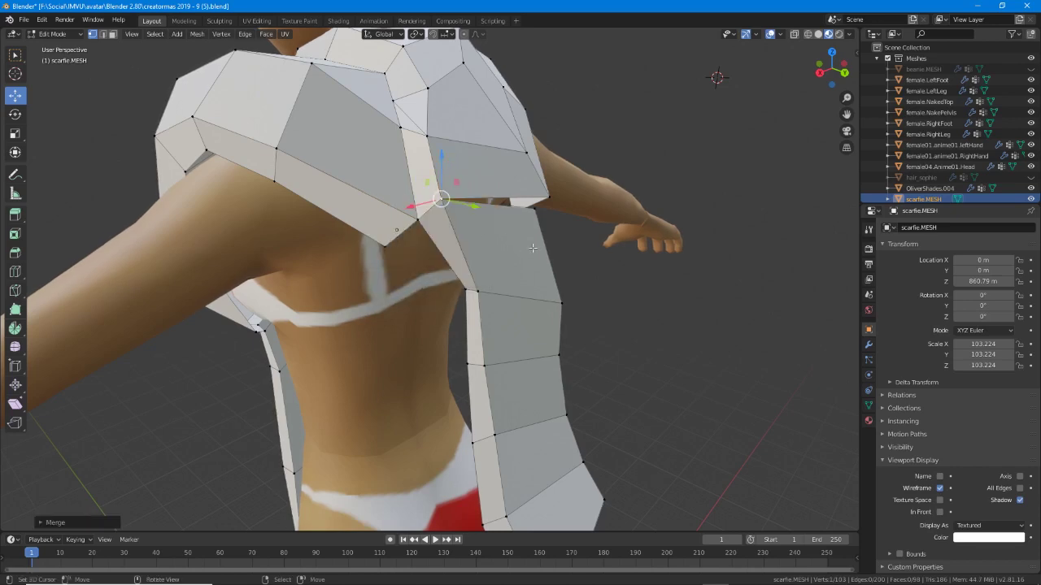
Merge the strip's top vertices on the opposite side into the back fold's lower corner vertices, using At First.
middle_click_drag(457, 215, 507, 266)
left_click(561, 272)
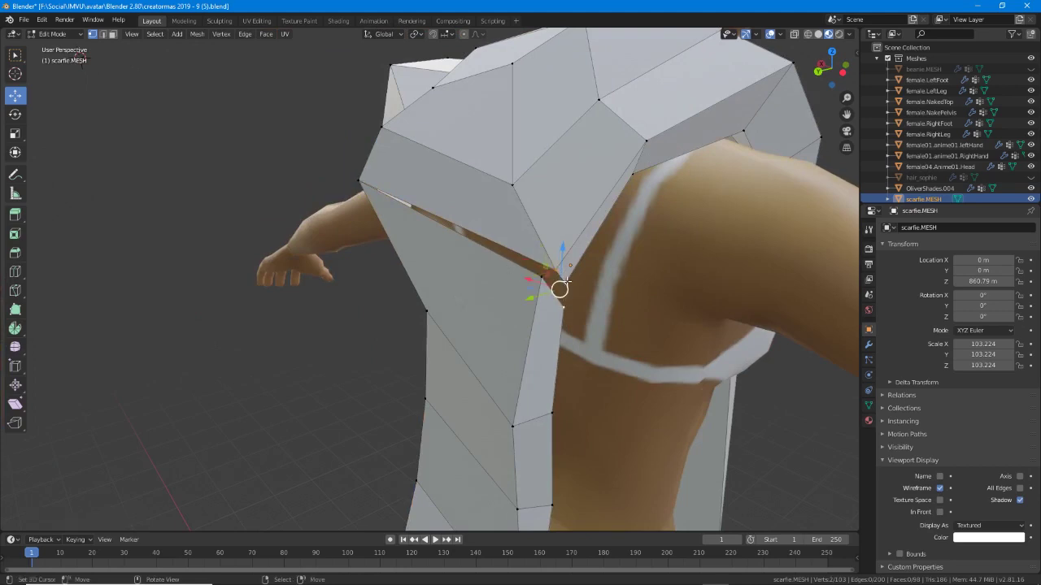
left_click(566, 308, "shift")
key("m")
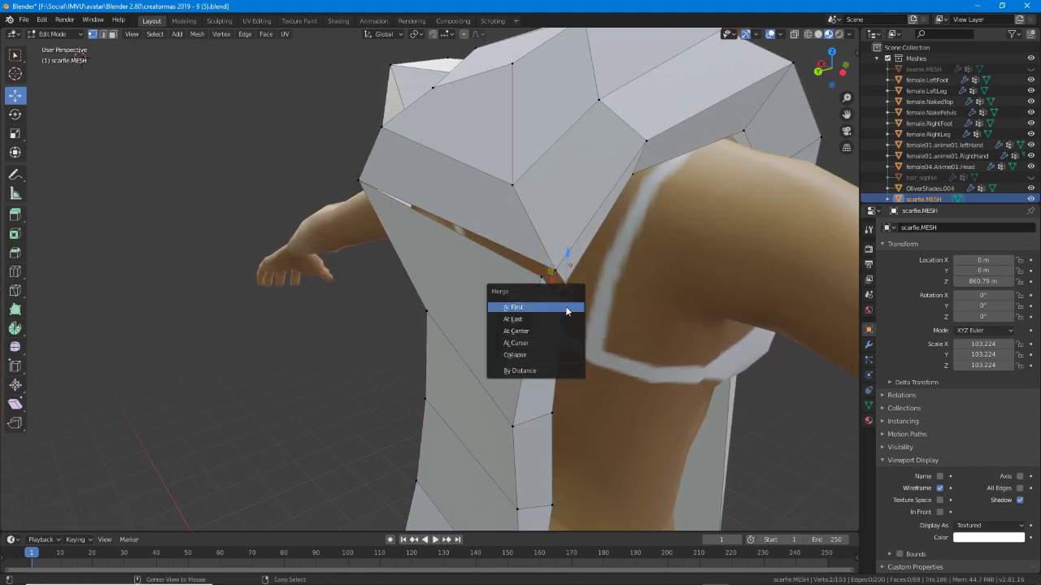
left_click(566, 308)
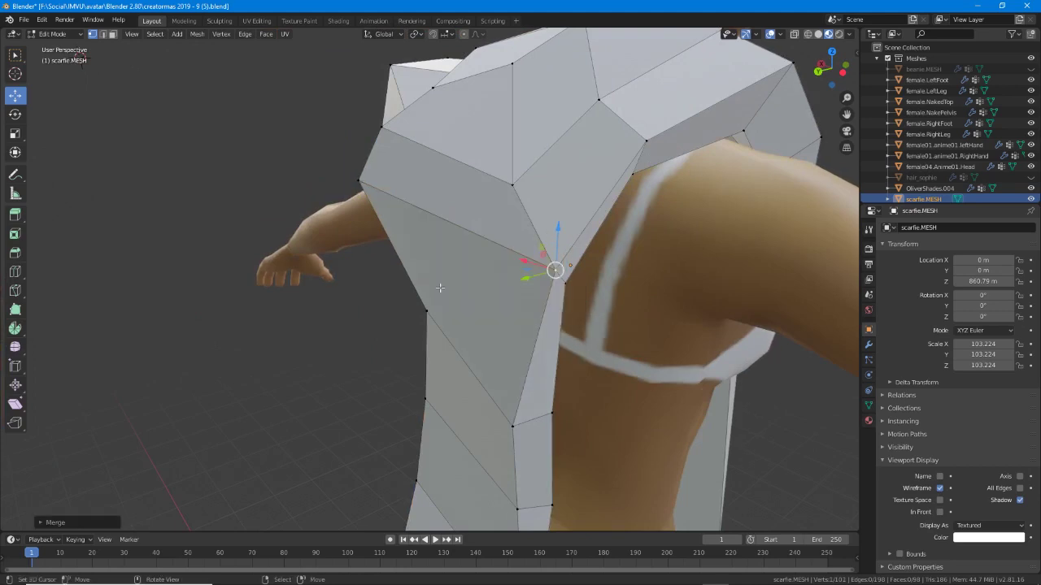
Move the overlap-side vertices of the strip's second row outward, and shift the back fold's opposite lower corner edges inward.
middle_click_drag(567, 308, 444, 295)
left_click(461, 298)
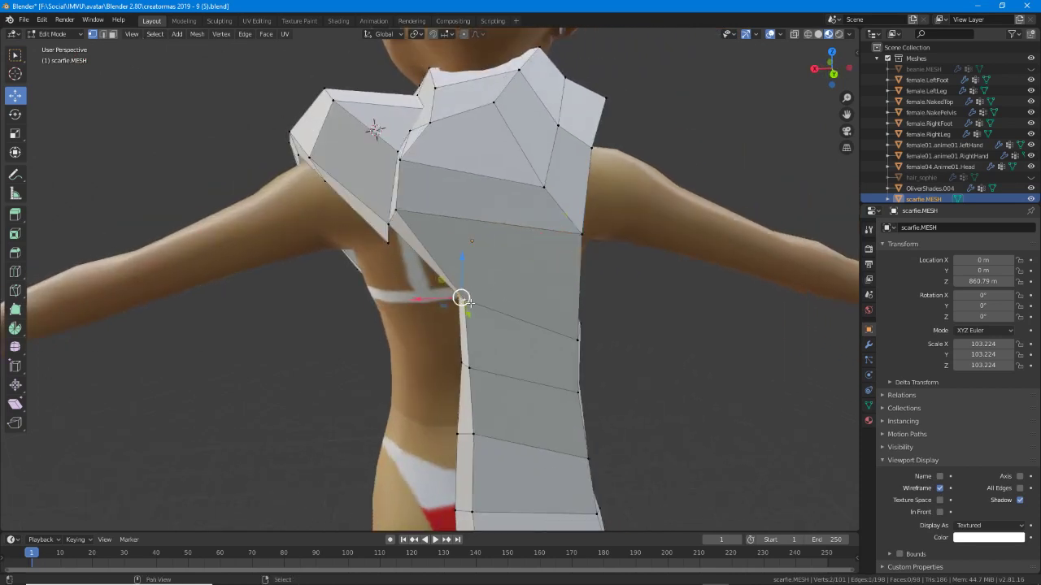
left_click_drag(461, 298, 425, 298)
middle_click_drag(551, 254, 521, 243)
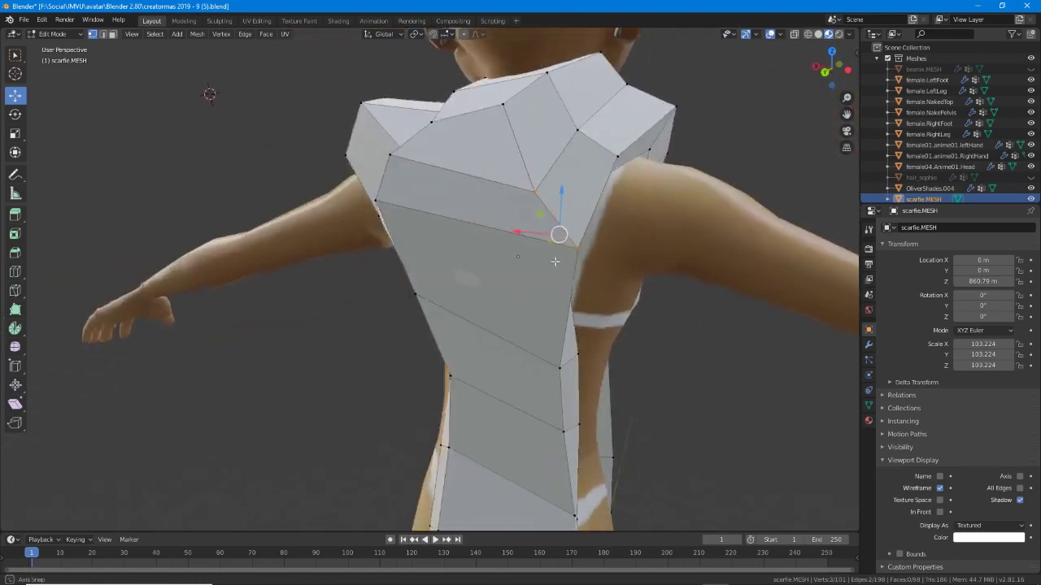
key("g")
left_click(510, 247)
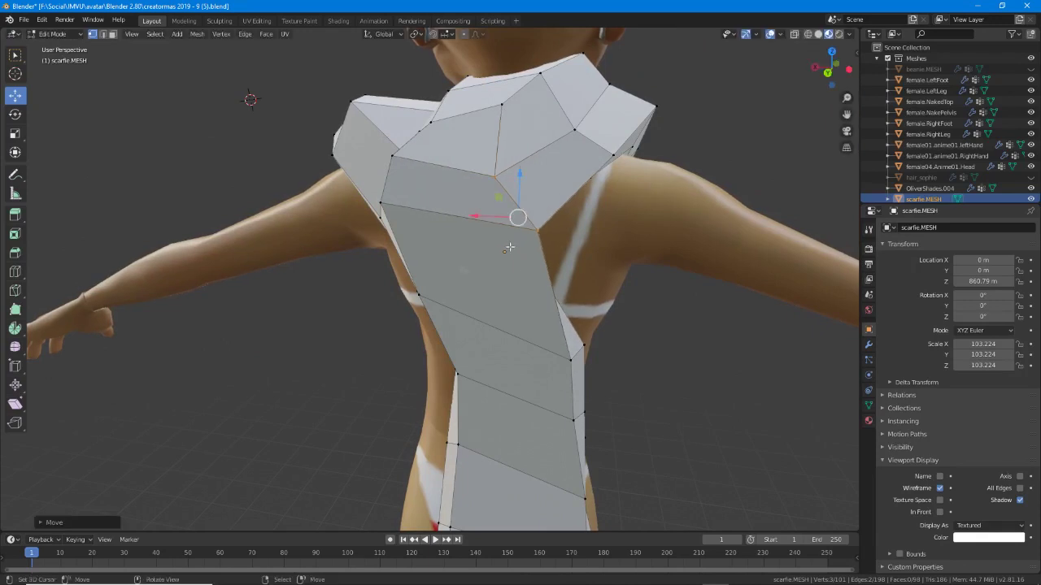
Select the strip's edge loop just below the back fold and shift it sideways toward the overlap side.
middle_click_drag(555, 355, 543, 347)
left_click(543, 347)
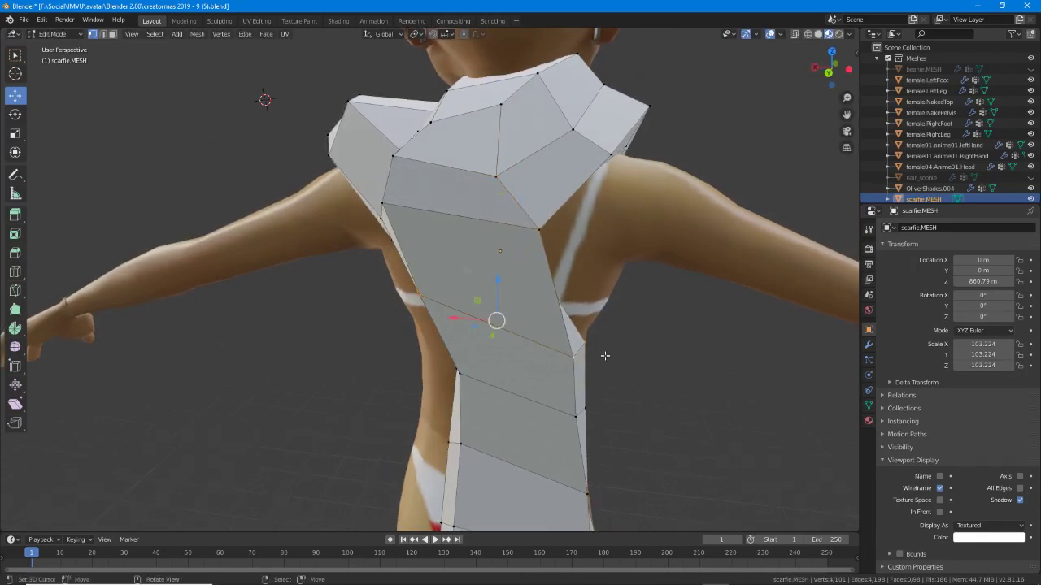
middle_click_drag(605, 355, 488, 327)
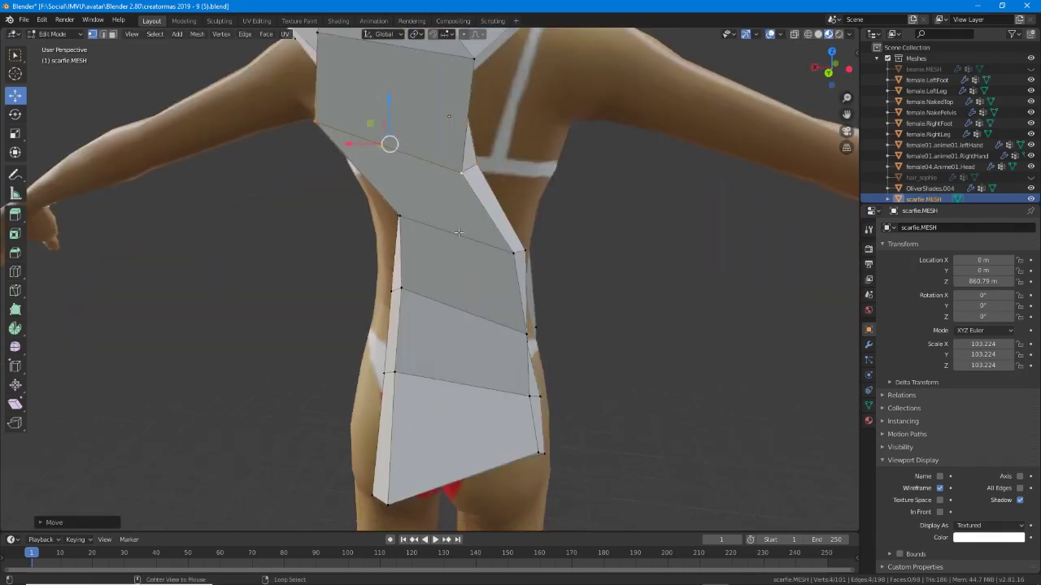
Select the strip's lower face loops down to its end and shift them sideways beneath the upper section.
left_click(469, 324, "alt")
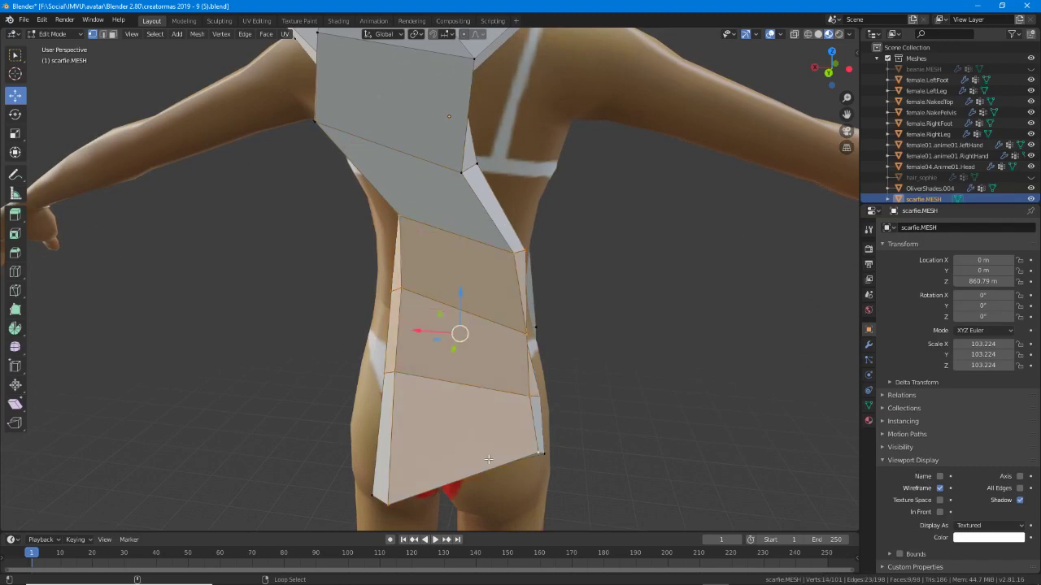
middle_click_drag(487, 459, 493, 419)
right_click(520, 442, "alt+shift")
middle_click_drag(432, 303, 430, 339)
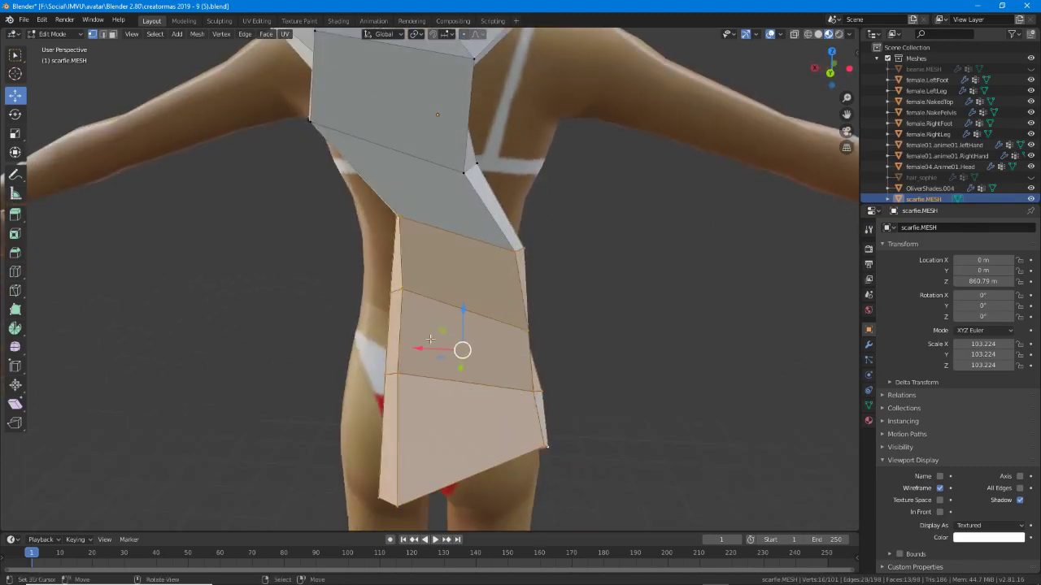
left_click_drag(429, 338, 333, 343)
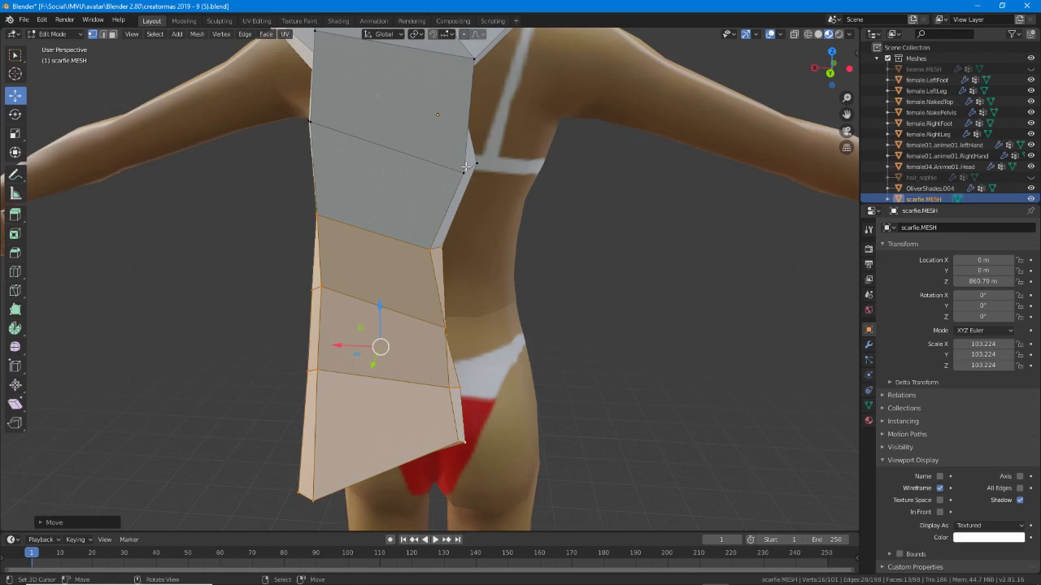
Reposition the vertex on the back fold's outer edge near the shoulder.
left_click(464, 170)
middle_click_drag(465, 170, 532, 248)
right_click(553, 188)
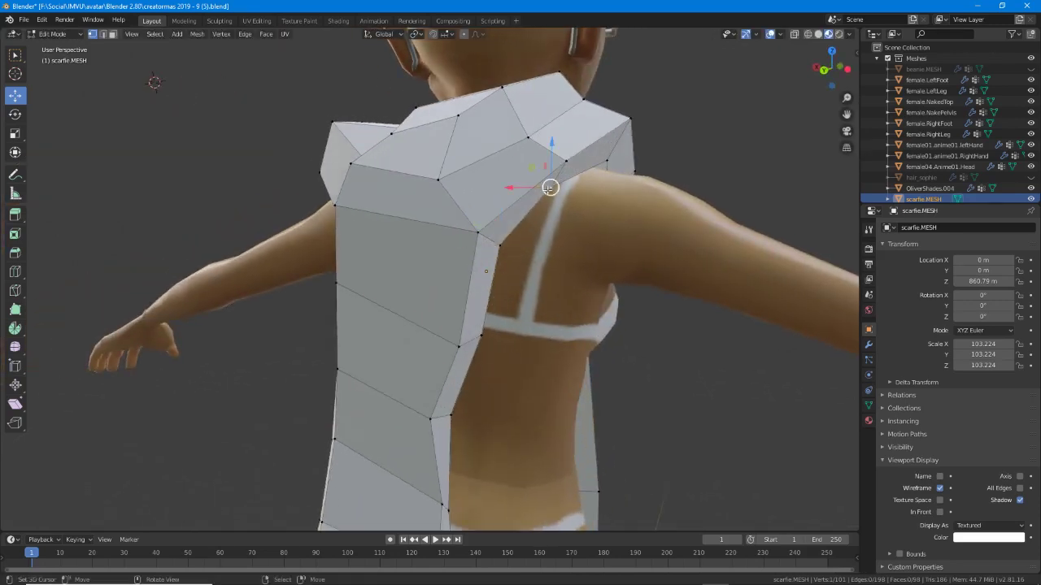
middle_click_drag(560, 191, 551, 257)
key("g")
left_click(594, 197)
Lower the back fold's upper vertex near the nape of the neck.
scroll(440, 230, "down", 3)
right_click(484, 120)
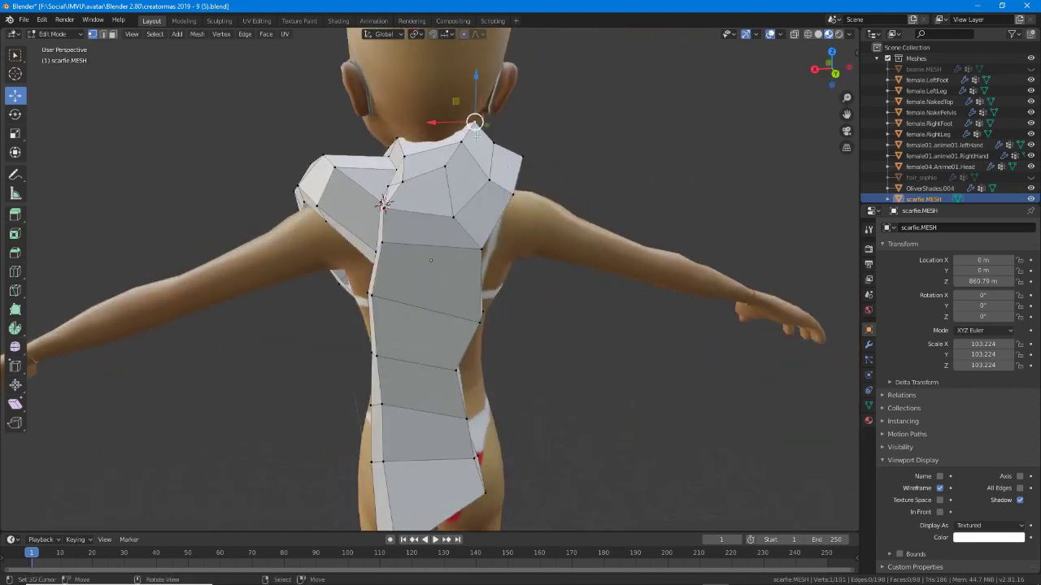
middle_click_drag(488, 119, 439, 205, "shift")
scroll(442, 201, "up", 2)
key("g")
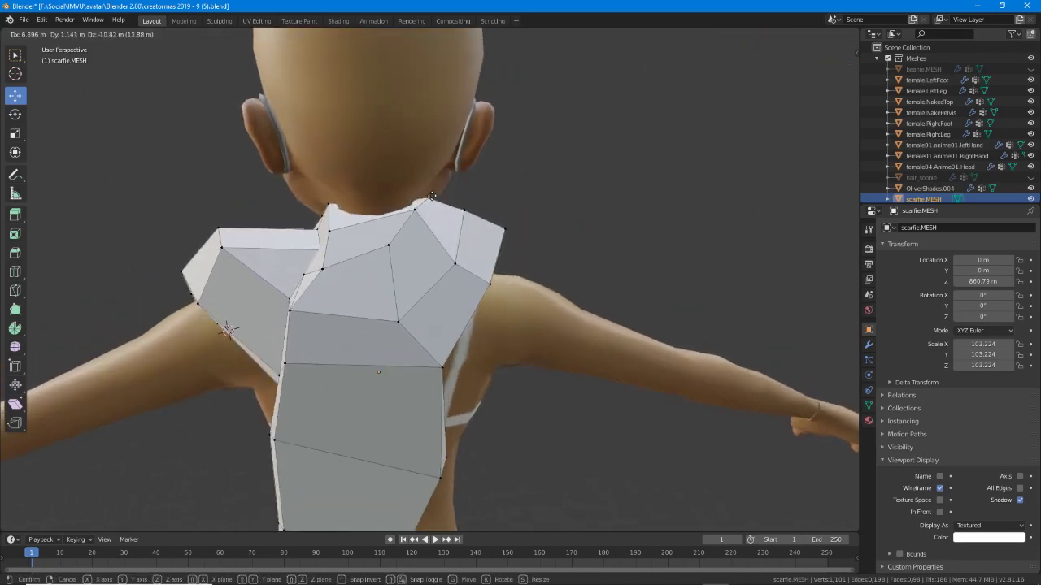
left_click(410, 234)
Reposition the inner vertex in the middle of the back fold to smooth its crease.
right_click(391, 247)
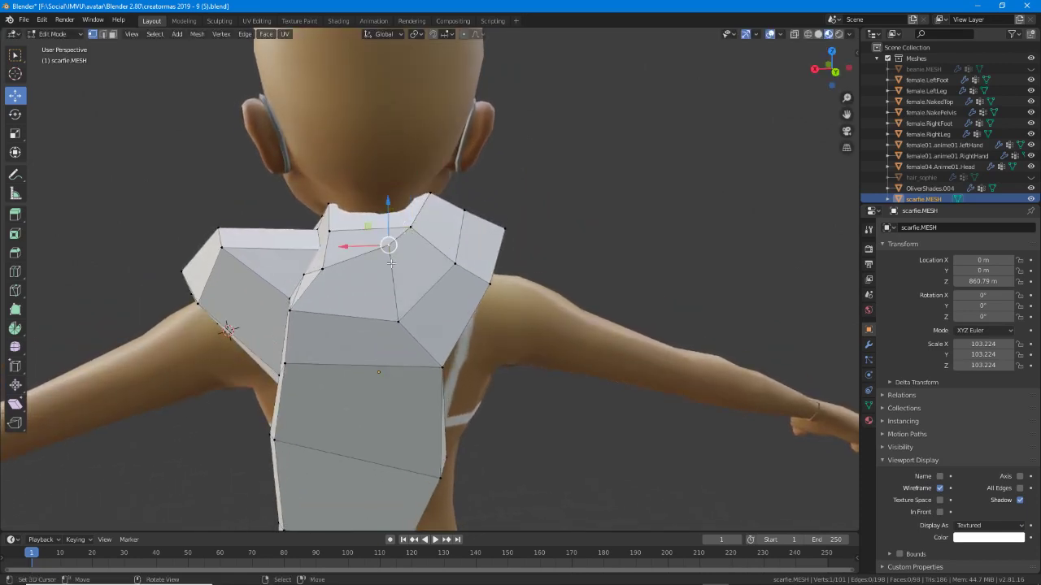
middle_click_drag(391, 247, 330, 220)
key("g")
left_click(472, 290)
Examine from the front and back how the scarf's strips and fold edges run into the collar.
middle_click_drag(331, 289, 436, 371)
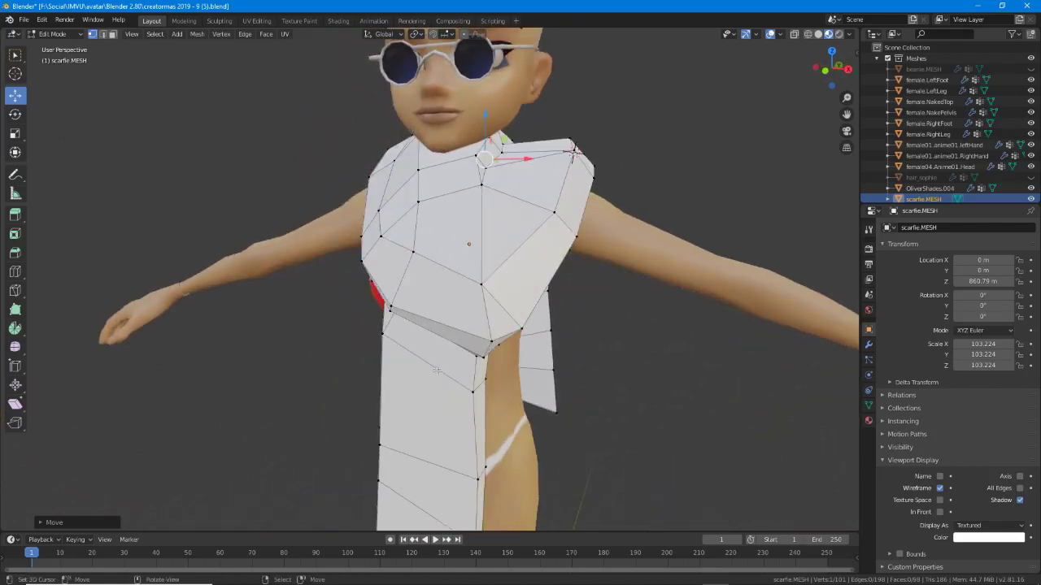
key("ctrl")
left_click_drag(433, 360, 431, 486)
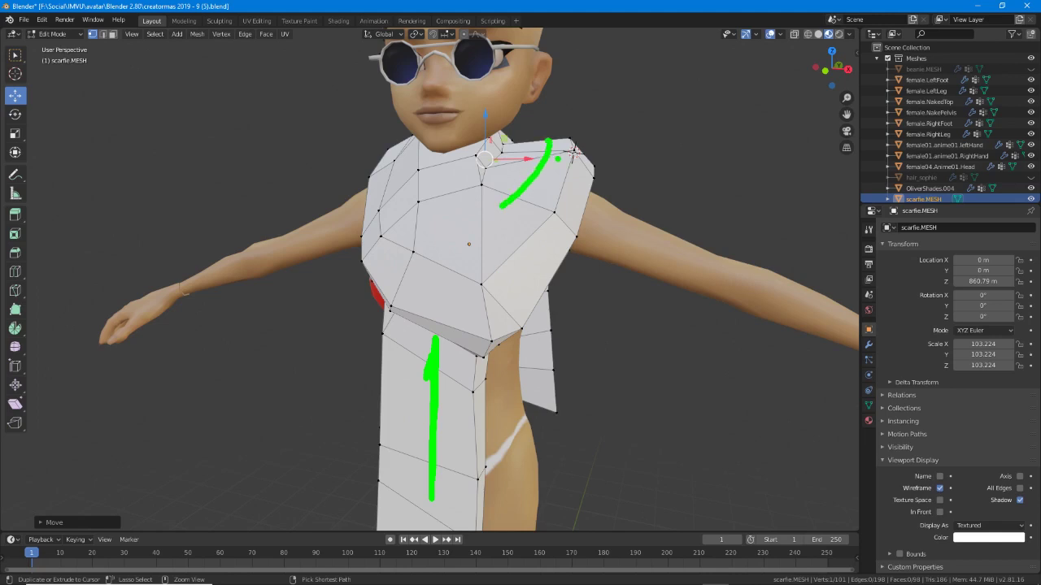
key("Escape")
middle_click_drag(558, 388, 257, 392)
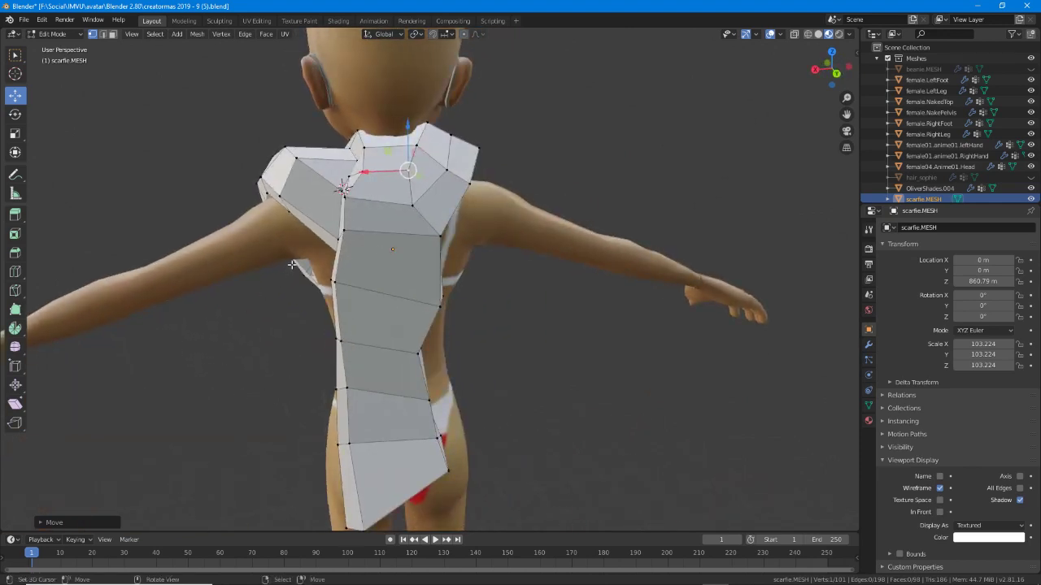
key("ctrl+2")
left_click_drag(322, 156, 426, 193)
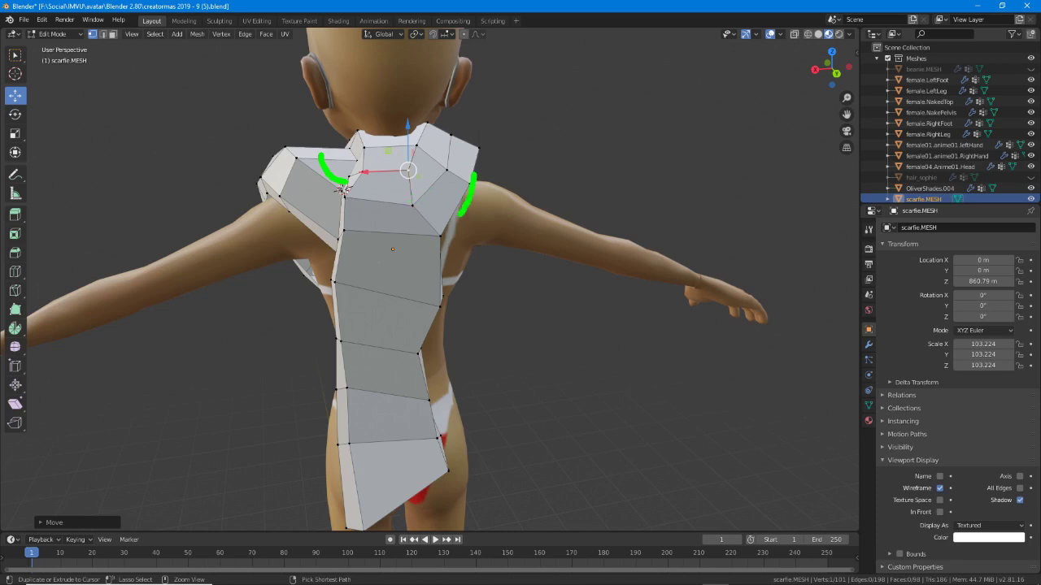
key("Escape")
middle_click_drag(413, 246, 731, 244)
middle_click_drag(498, 234, 477, 231)
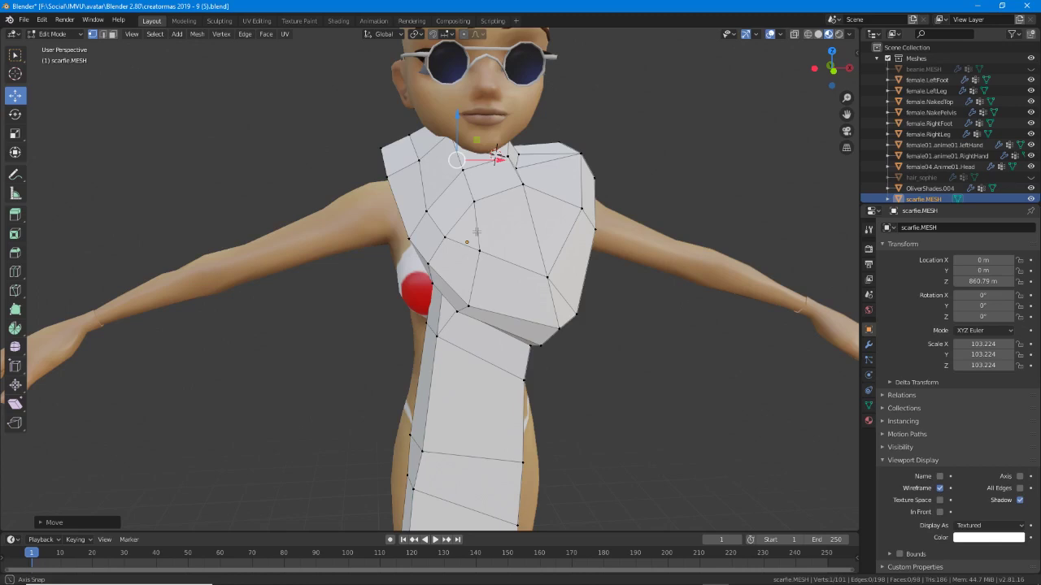
left_click_drag(424, 189, 523, 386)
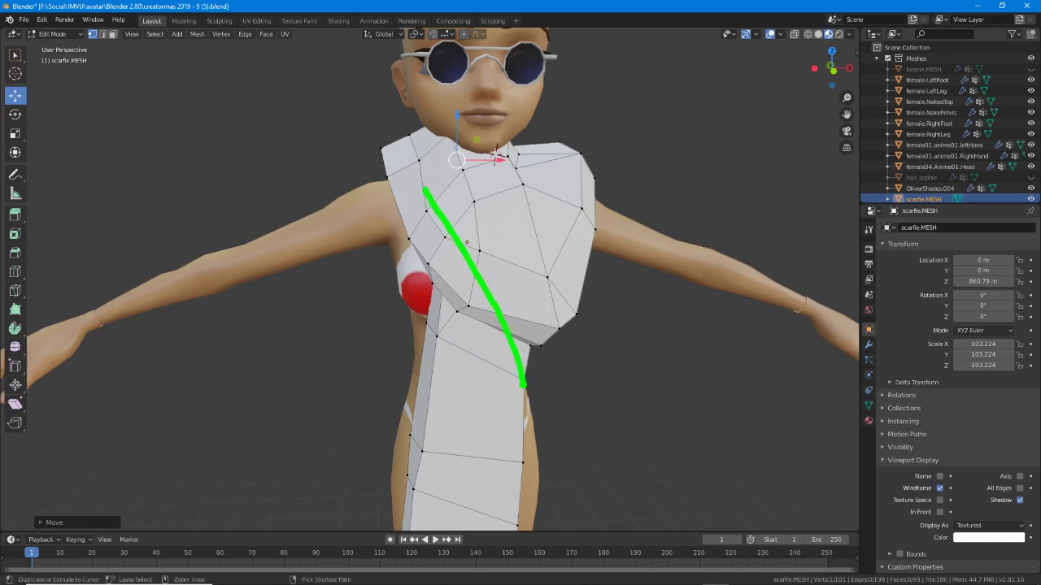
left_click_drag(439, 210, 462, 279)
key("Escape")
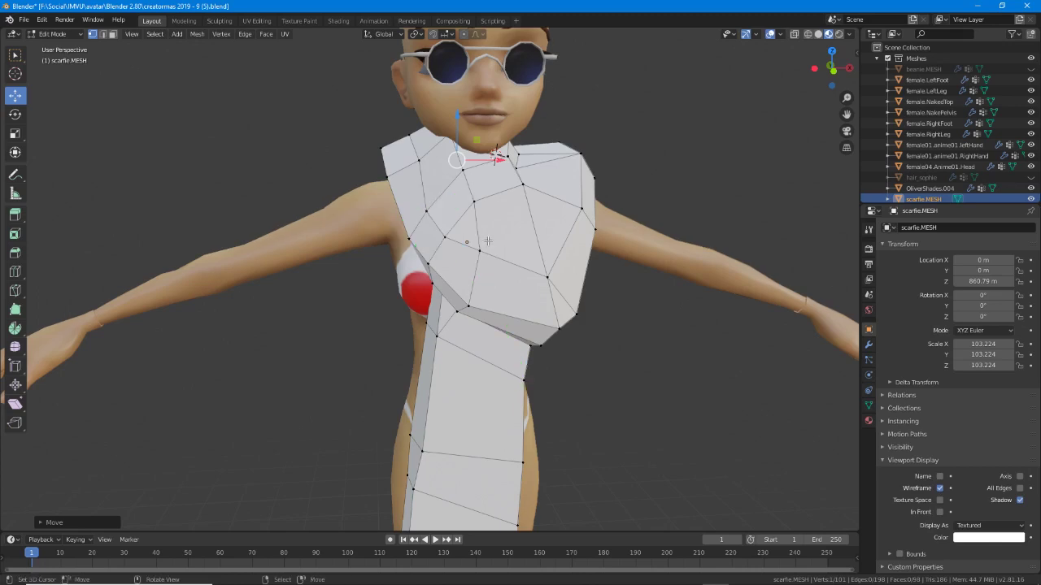
Move the narrow underside face at the front fold's lower side corner.
mouse_move(487, 241)
middle_mouse_down()
mouse_move(422, 236)
mouse_move(474, 230)
mouse_move(526, 242)
mouse_move(455, 228)
middle_mouse_up()
scroll(474, 230, "up", 2)
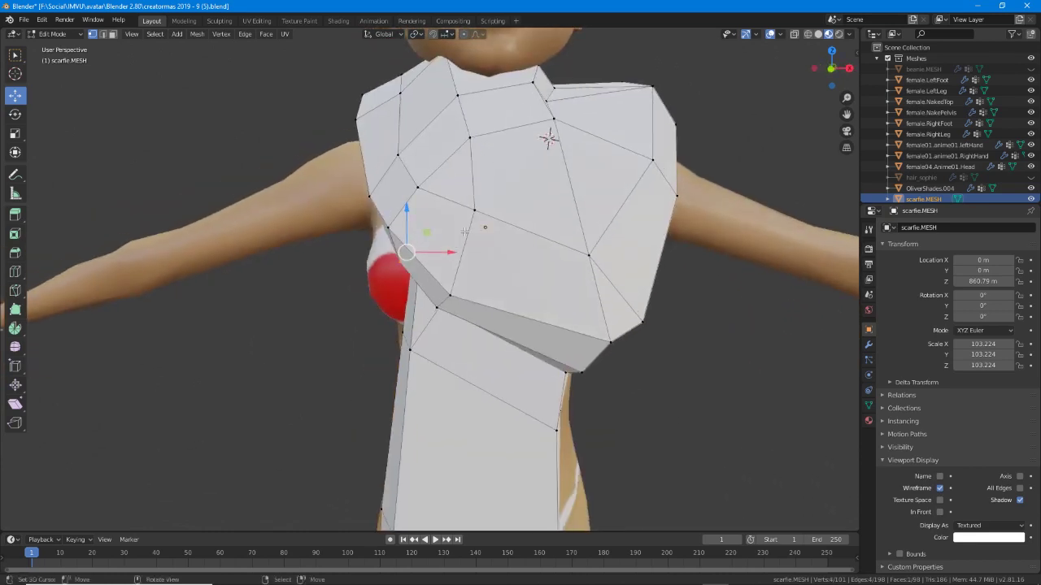
key("g")
left_click(425, 210)
Select the pair of vertices on the front strip's upper side edge and move them outward.
middle_click_drag(408, 318, 424, 328)
left_click(426, 348)
left_click(433, 350, "shift")
right_click(432, 355, "shift")
key("g")
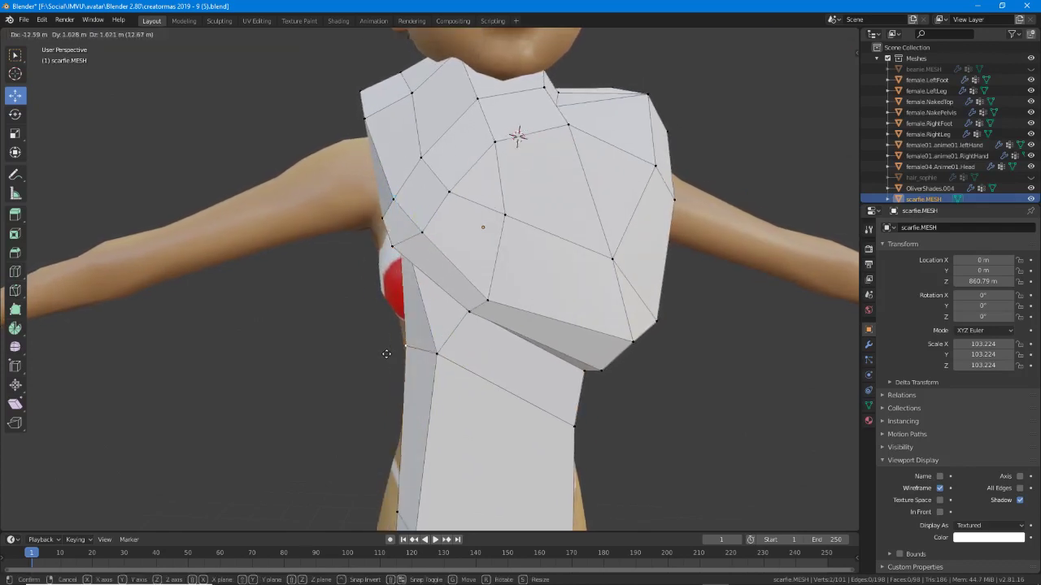
right_click(430, 359)
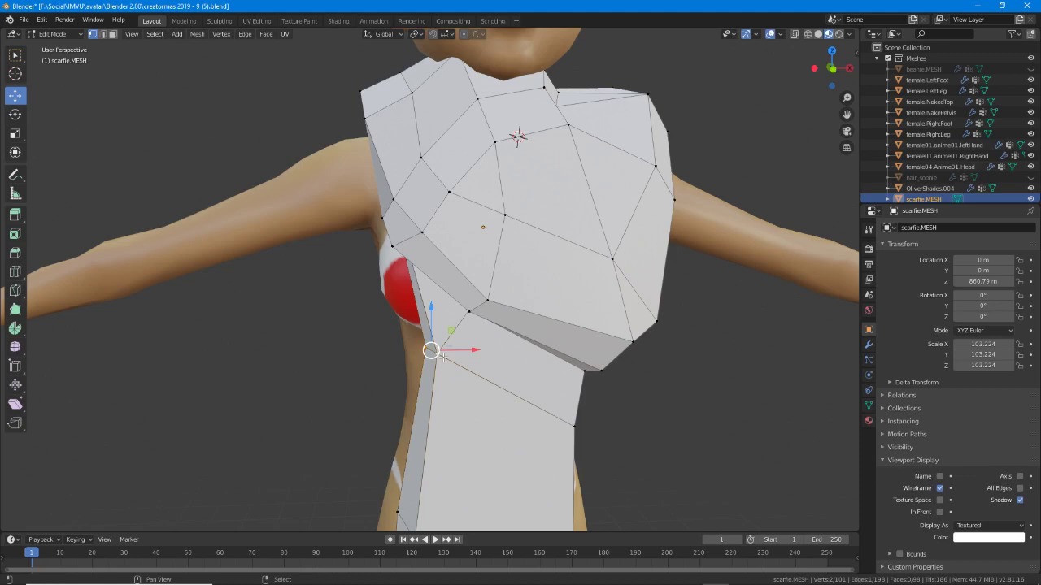
middle_click_drag(431, 349, 381, 216)
Select the front fold's lower corner and the adjoining strip side faces, and move them inward and up.
right_click(392, 209, "shift")
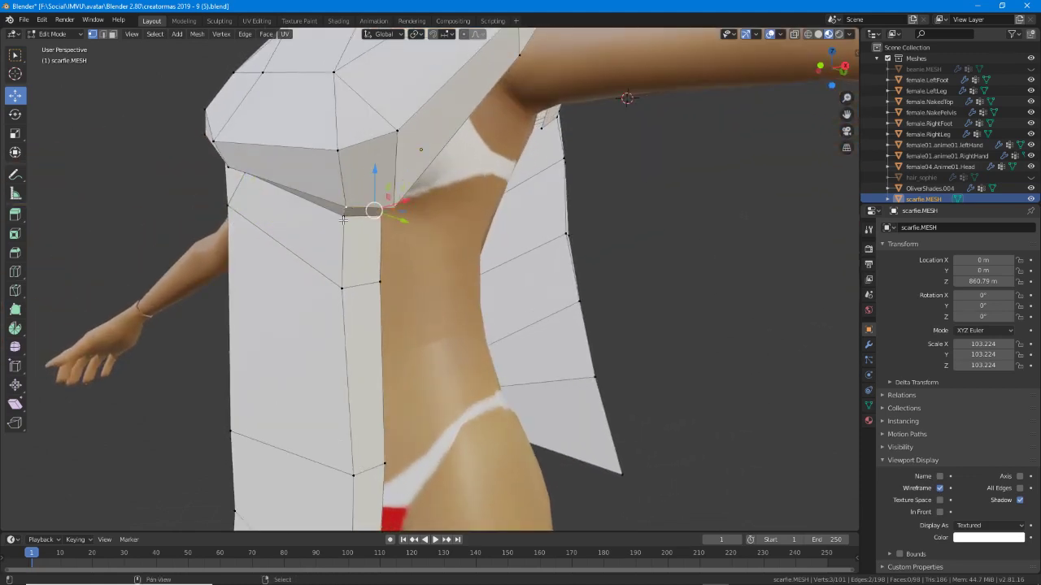
middle_click_drag(340, 151, 407, 271)
left_click(341, 308, "shift")
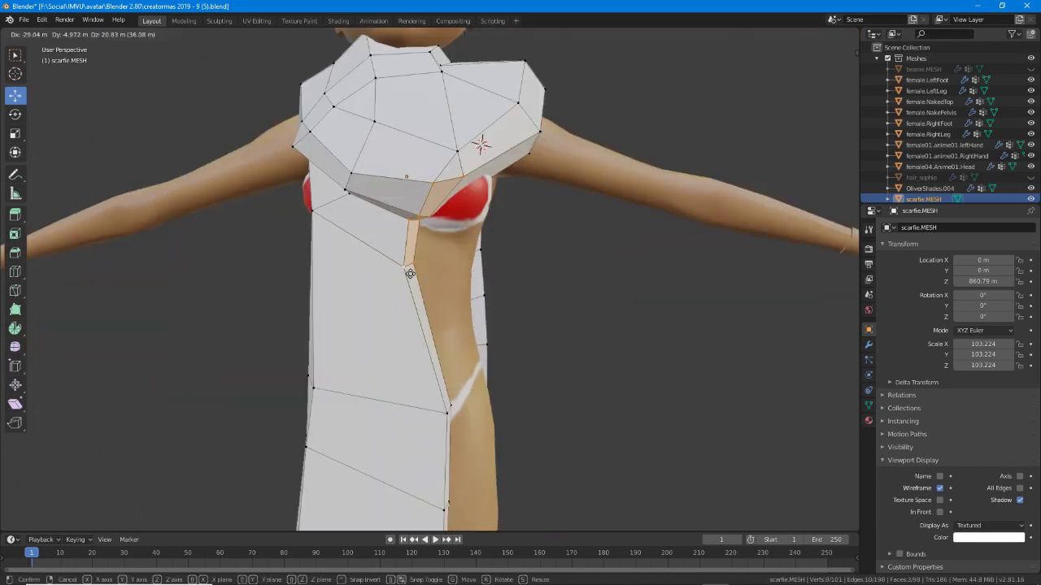
left_click(424, 371)
Straighten the front strip's inner side edge by moving its middle and lower vertex pairs inward.
right_click(446, 413)
right_click(451, 405, "shift")
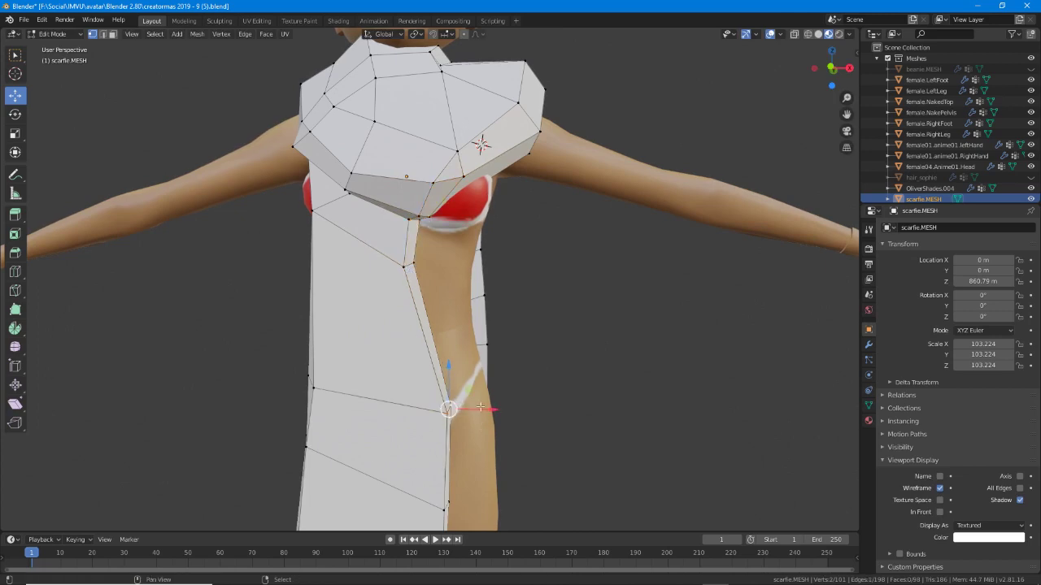
middle_click_drag(481, 407, 456, 259, "shift")
key("g")
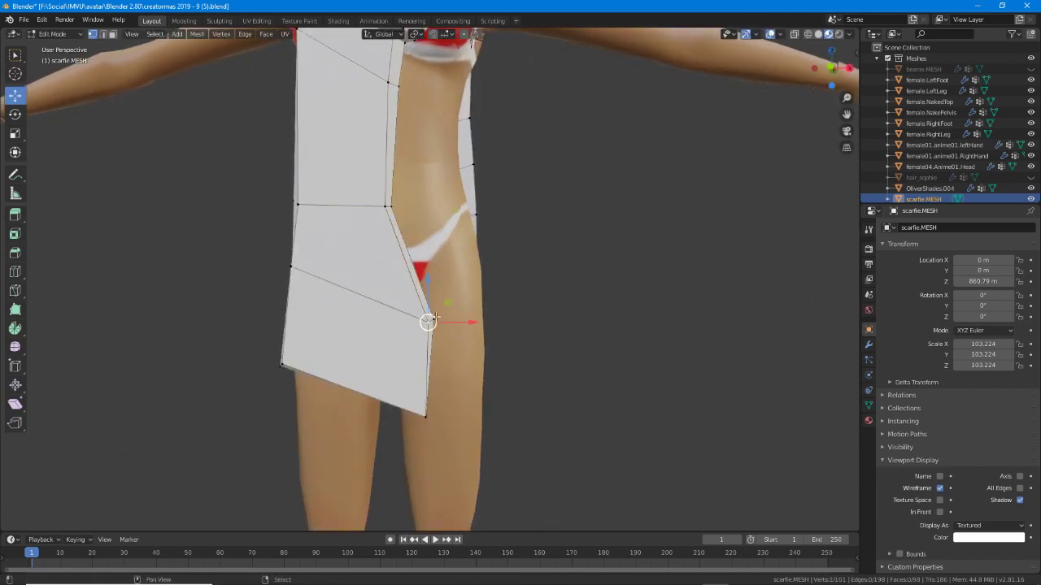
left_click(401, 312)
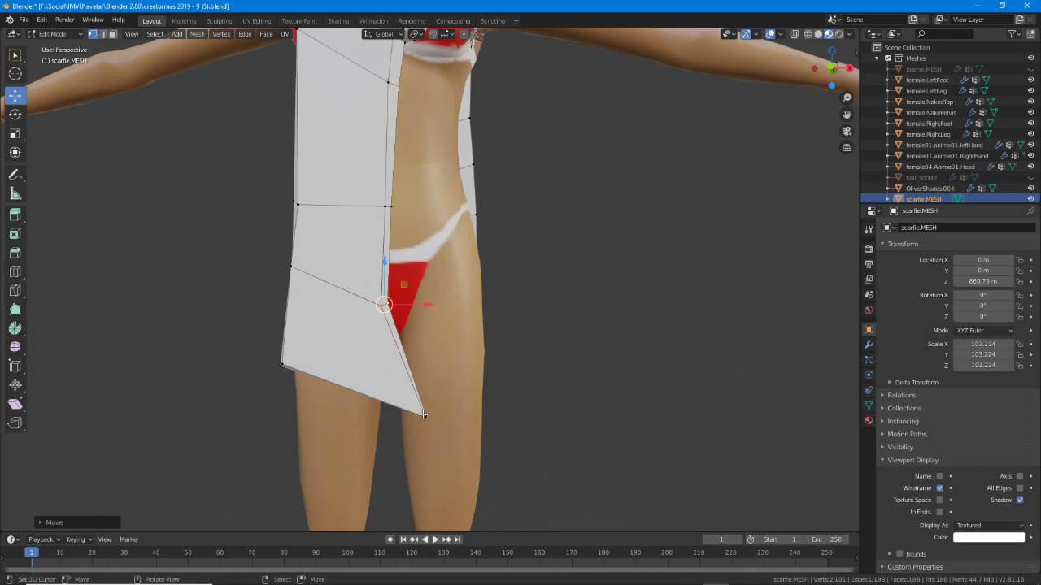
Reposition the vertices along the front fold's opposite lower side edge, above the hanging strip.
middle_click_drag(341, 183, 430, 305, "shift")
middle_click_drag(401, 221, 447, 372)
scroll(422, 284, "up", 2)
middle_click_drag(421, 284, 371, 297)
left_click(345, 279)
key("g")
left_click(481, 322)
key("g")
left_click(326, 314)
key("g")
left_click(340, 319)
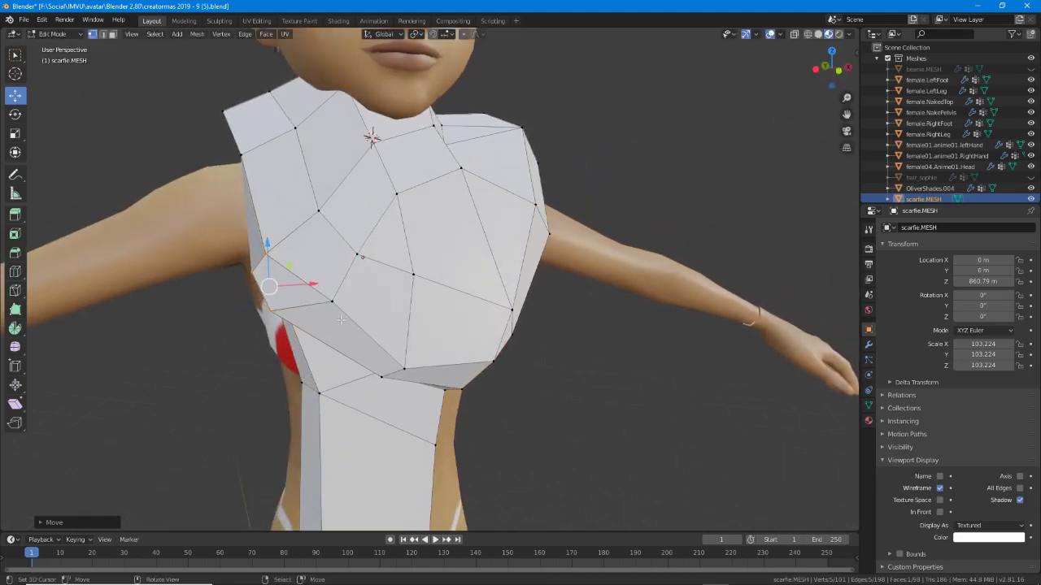
Select the vertex pair on the front strip's upper outer side edge and move it back and outward.
middle_click_drag(340, 319, 374, 325)
right_click(299, 363)
right_click(329, 379, "shift")
key("g")
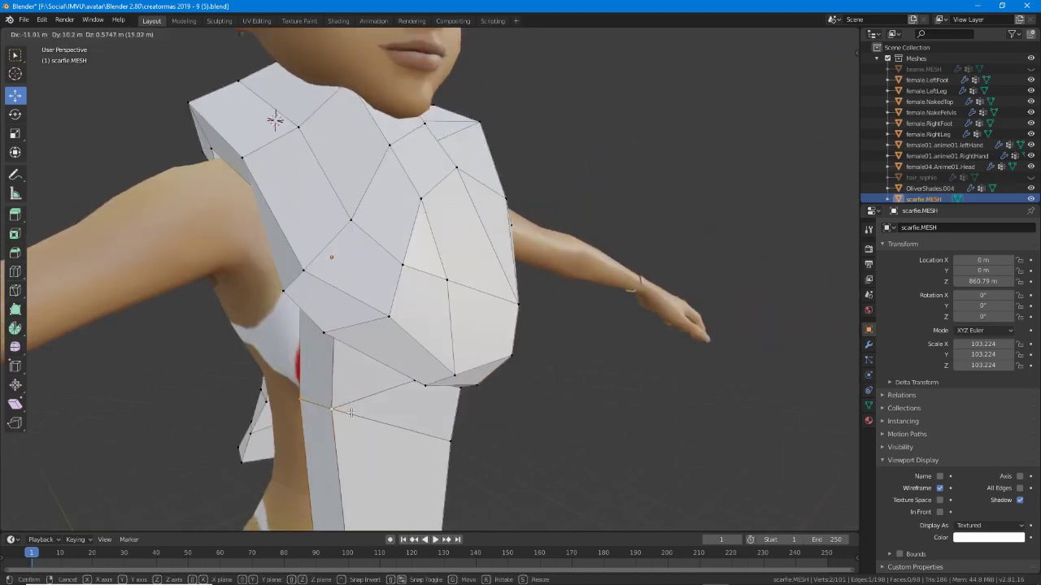
left_click(356, 413)
Move the middle and lower vertex pairs on the front strip's outer side edge to follow the hip.
middle_click_drag(355, 413, 377, 232)
right_click(348, 328)
right_click(372, 341, "shift")
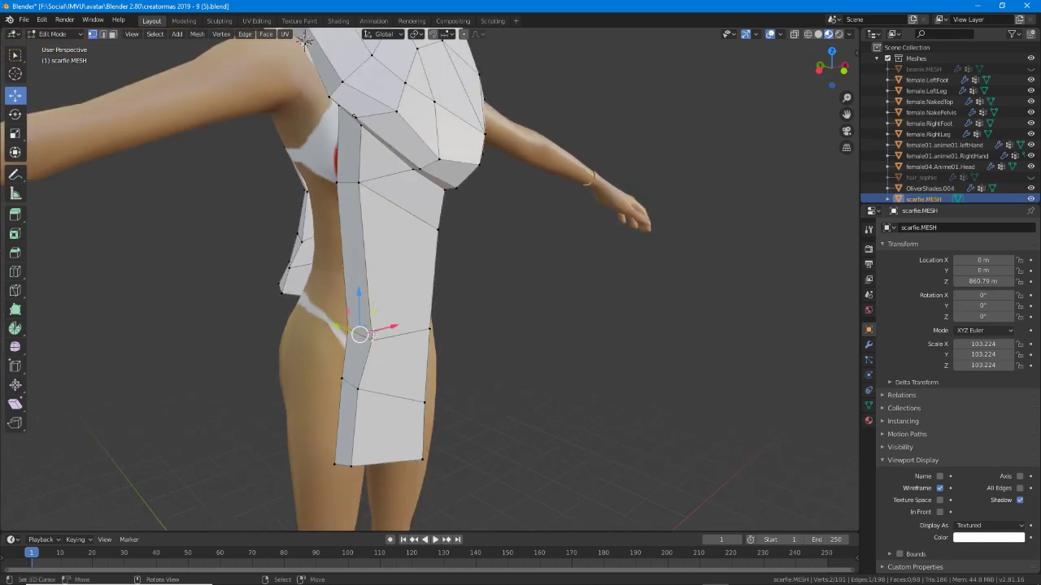
mouse_move(377, 341)
middle_mouse_down()
mouse_move(330, 327)
mouse_move(384, 335)
middle_mouse_up()
key("g")
left_click(313, 324)
right_click(384, 402)
right_click(360, 396, "shift")
key("g")
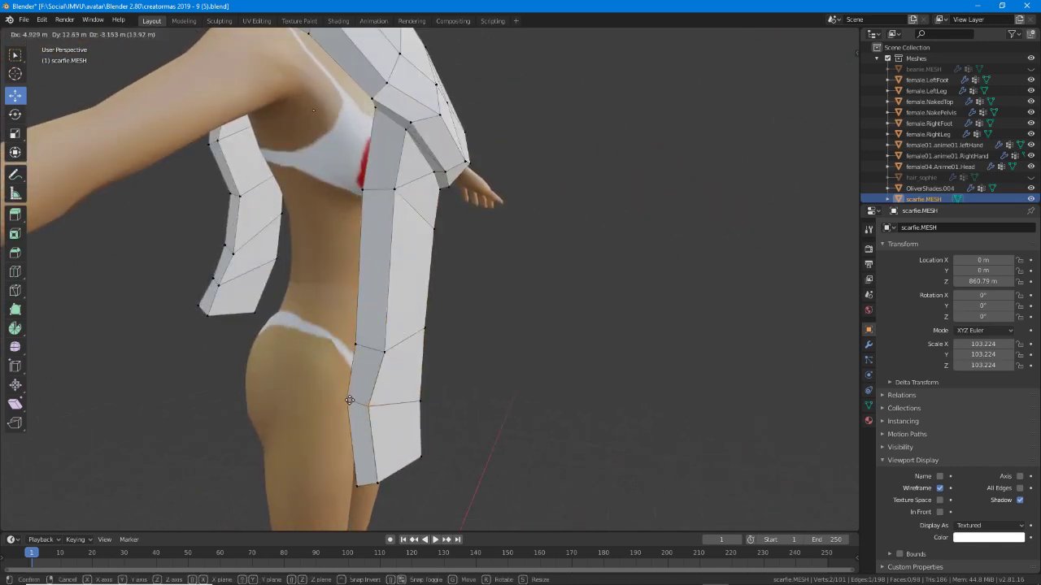
left_click(350, 400)
Shift the rear vertices of the front strip's outer edge inward, and move its bottom corner pair outward and up.
middle_click_drag(349, 400, 269, 390)
right_click(332, 461)
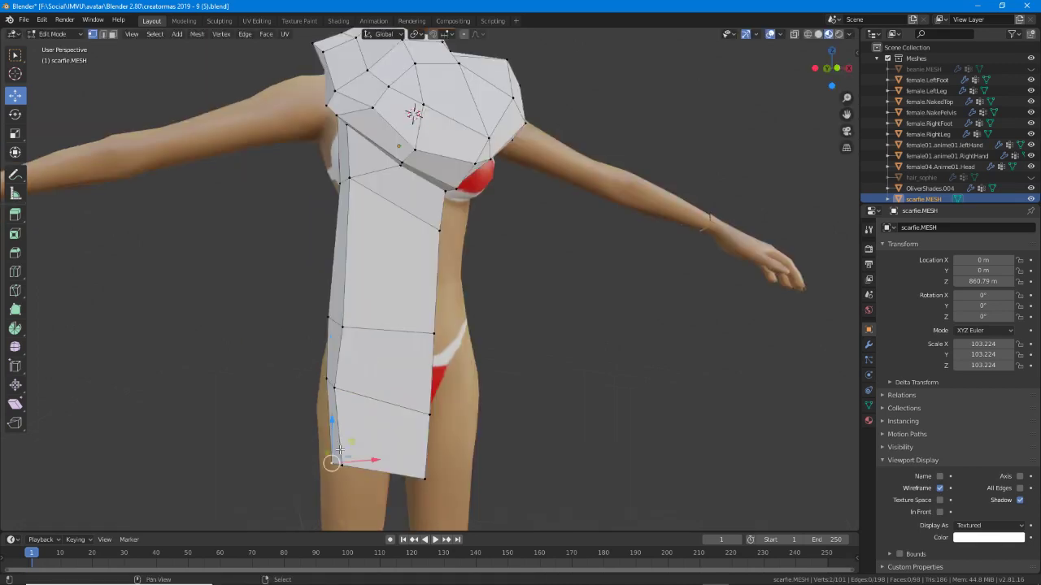
key("g")
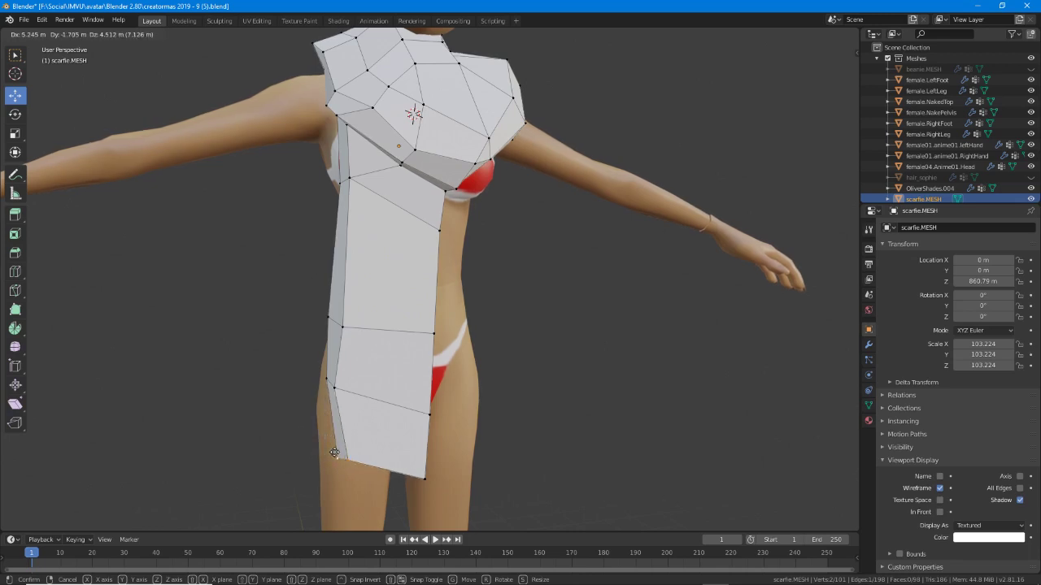
left_click(340, 453)
middle_click_drag(340, 453, 337, 330)
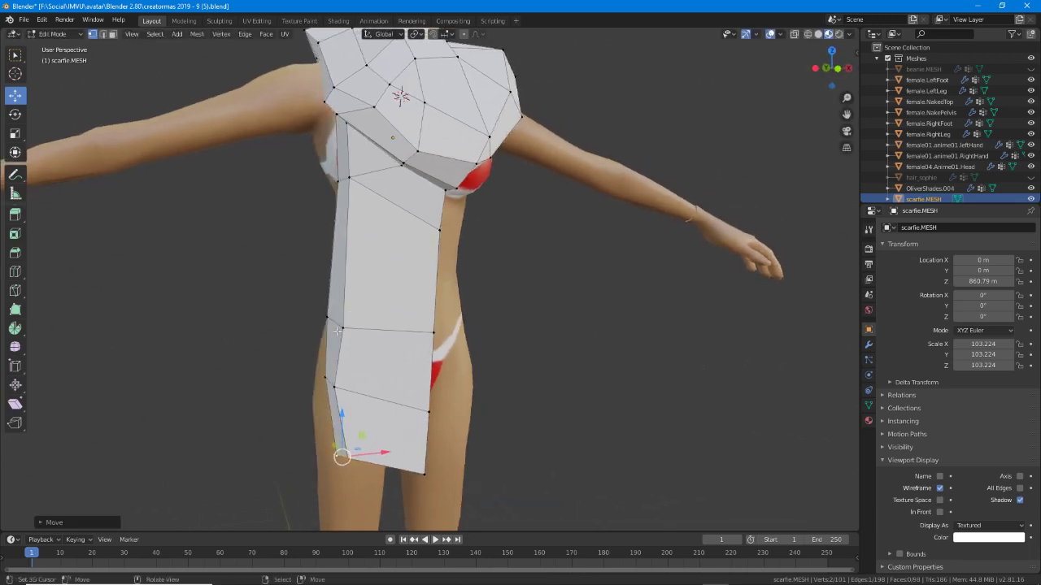
right_click_drag(329, 319, 337, 323)
right_click_drag(327, 366, 339, 387)
right_click(337, 458)
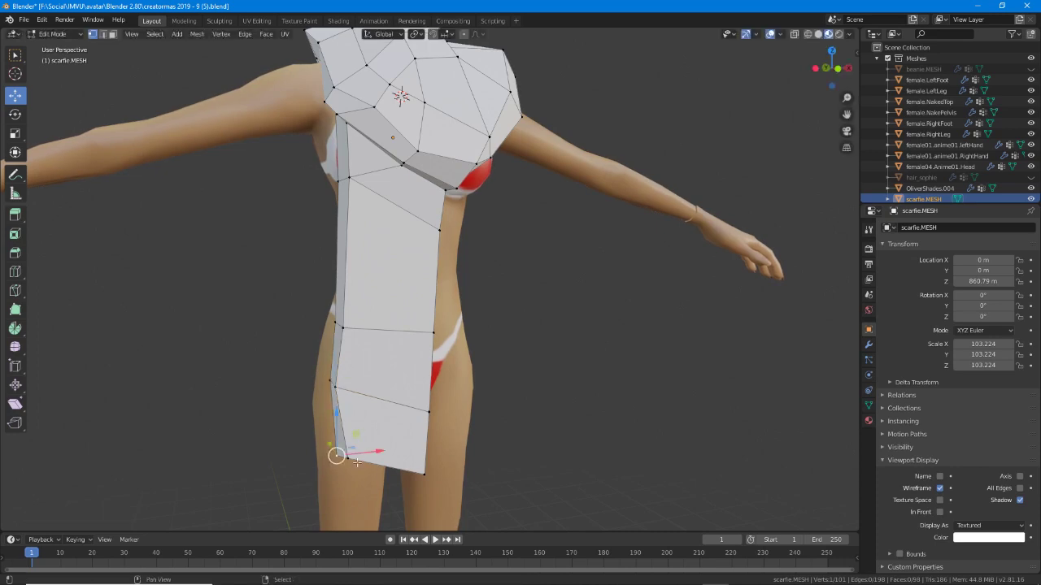
right_click(347, 461, "shift")
right_click_drag(347, 463, 324, 460)
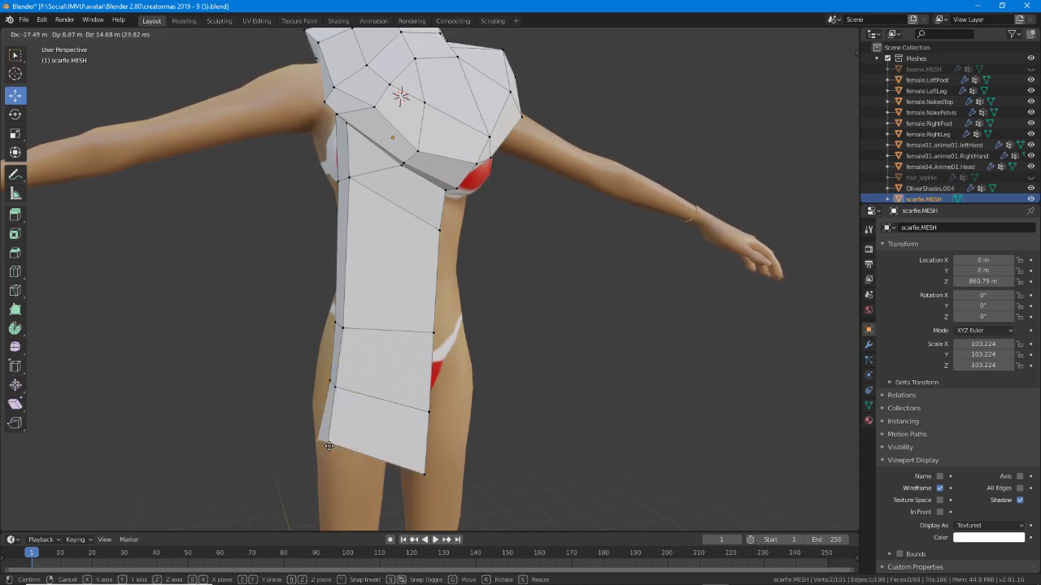
left_click(329, 447)
Move the shoulder fold's rear corner vertex beside the back strip.
middle_click_drag(325, 443, 675, 252)
scroll(675, 252, "up", 2)
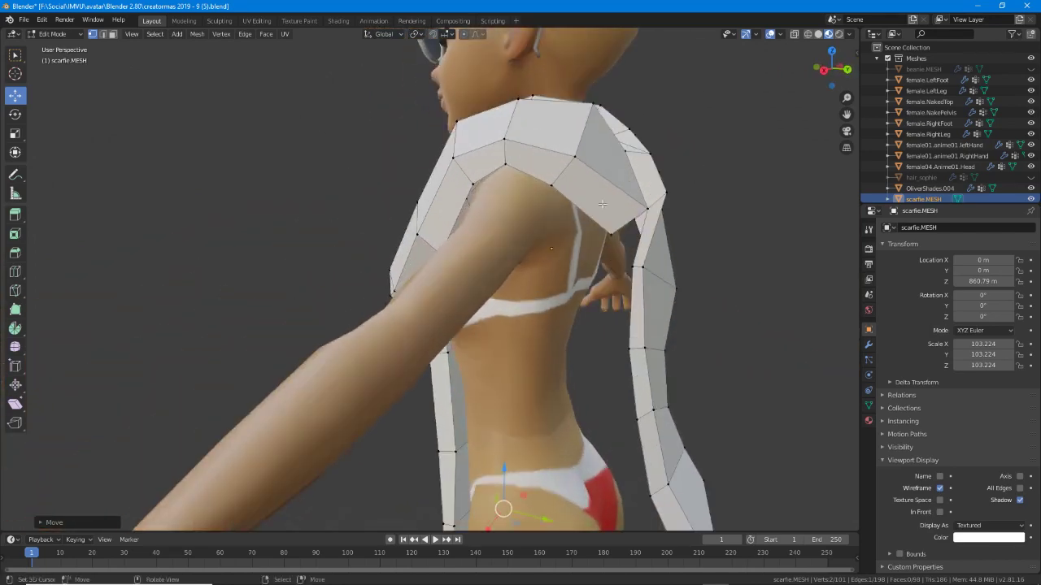
mouse_move(520, 252)
middle_mouse_down()
mouse_move(459, 219)
mouse_move(518, 257)
middle_mouse_up()
right_click(547, 239)
key("g")
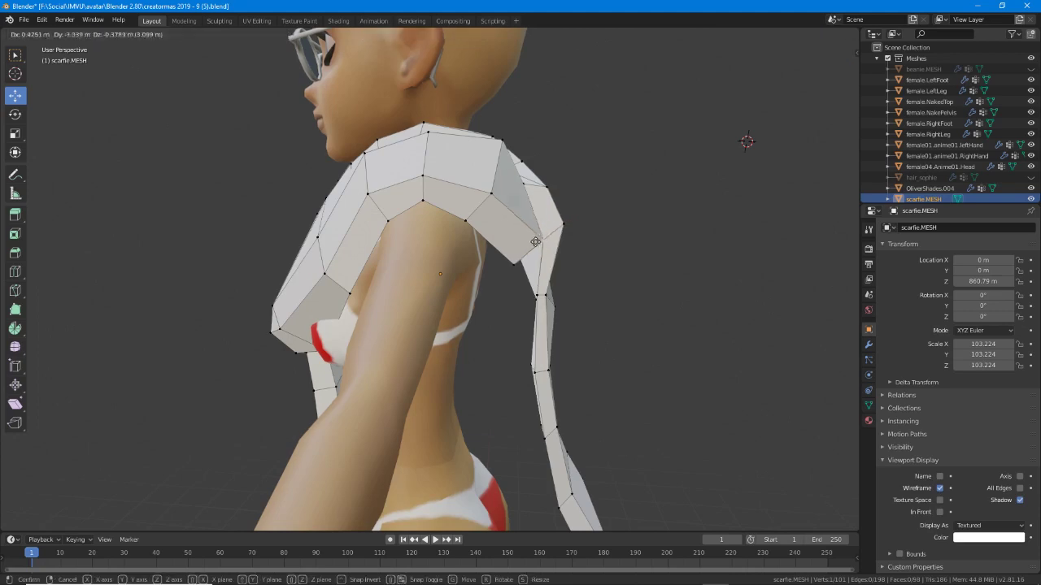
left_click(527, 319)
Lower the collar vertex between the shoulder fold and the back strip.
middle_click_drag(530, 291, 506, 289)
right_click(493, 197)
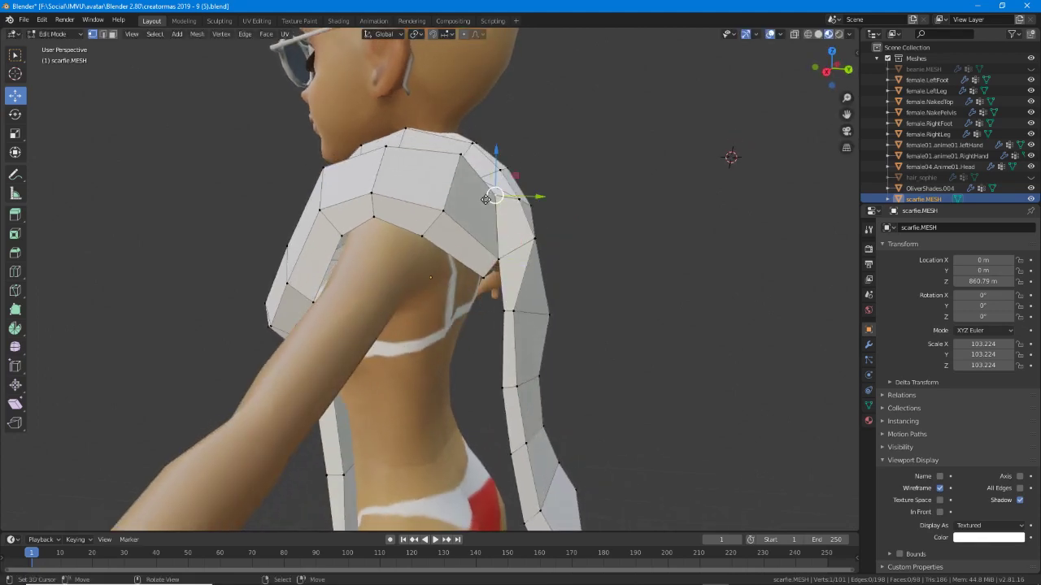
left_click_drag(485, 199, 511, 242)
middle_click_drag(504, 195, 530, 177)
middle_click_drag(473, 231, 413, 246)
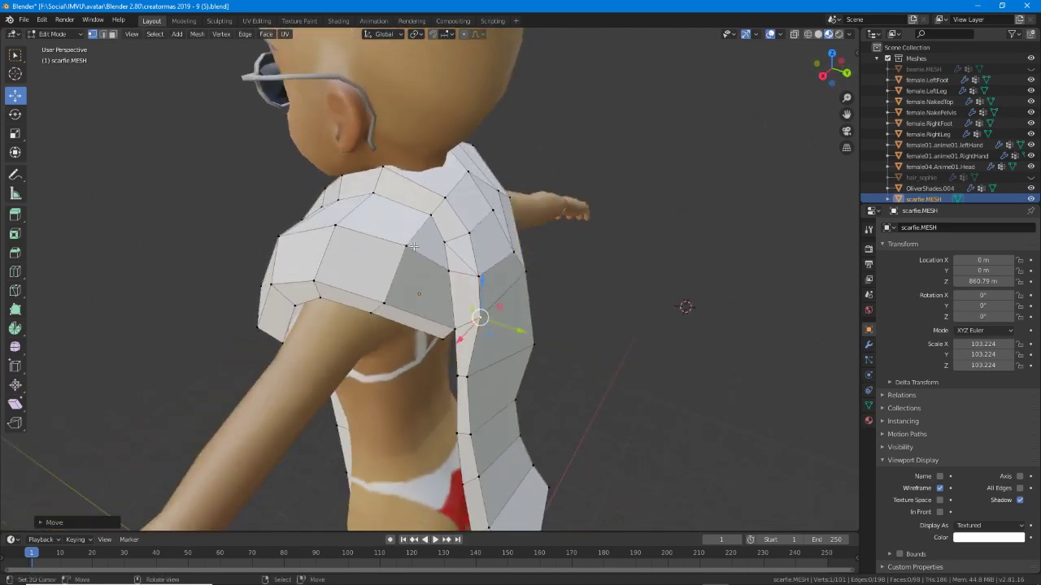
Select the vertex pair at the shoulder fold's lower rear corner and raise it.
middle_click_drag(423, 290, 460, 259)
left_click(480, 272)
left_click(469, 286, "shift")
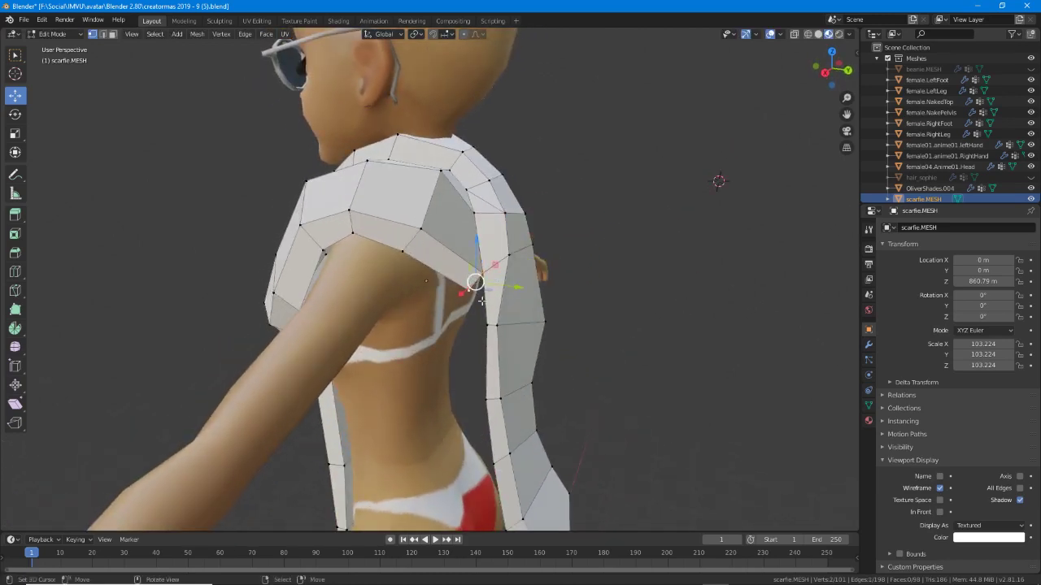
key("g")
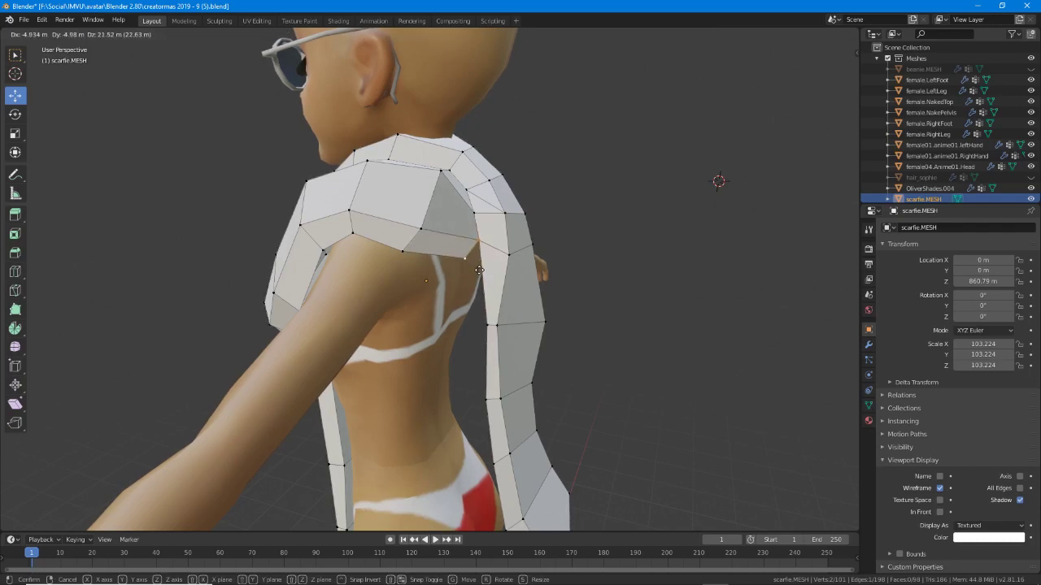
left_click(479, 270)
Raise the next vertex pair along the shoulder fold's lower rear edge, over the upper arm.
middle_click_drag(479, 270, 364, 355)
left_click(389, 306)
left_click(392, 330, "shift")
key("g")
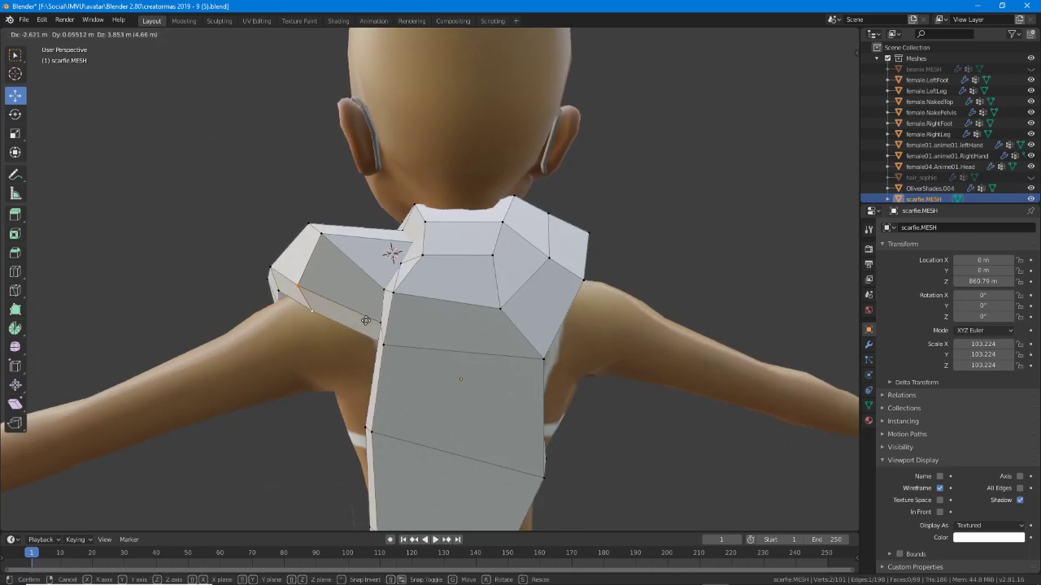
left_click(364, 321)
Lower the upper-edge vertex toward the front of the shoulder fold.
mouse_move(334, 304)
middle_mouse_down()
mouse_move(350, 297)
mouse_move(334, 297)
middle_mouse_up()
left_click(343, 215)
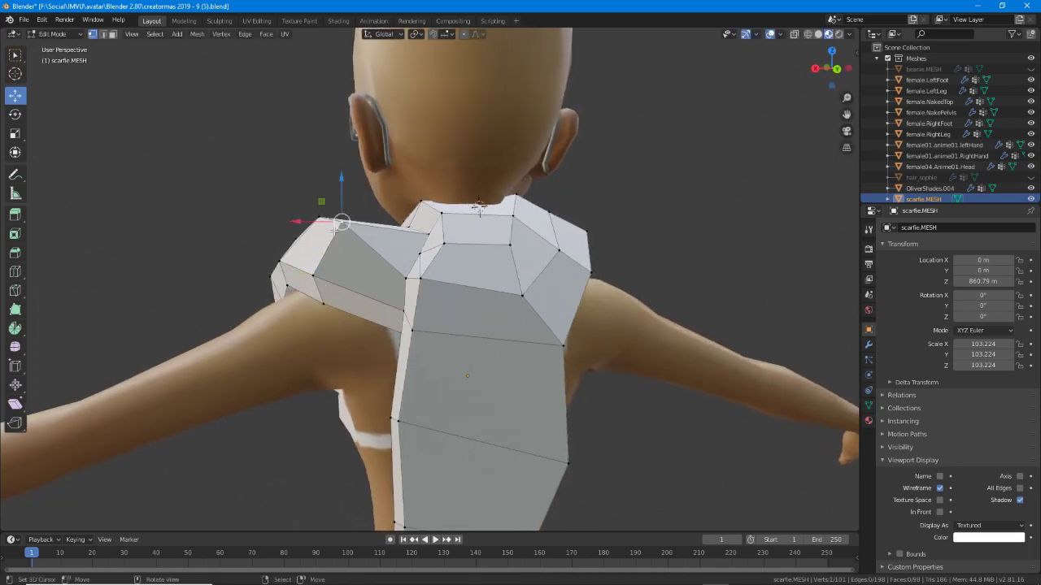
left_click(315, 214, "shift")
middle_click_drag(346, 235, 326, 234)
key("g")
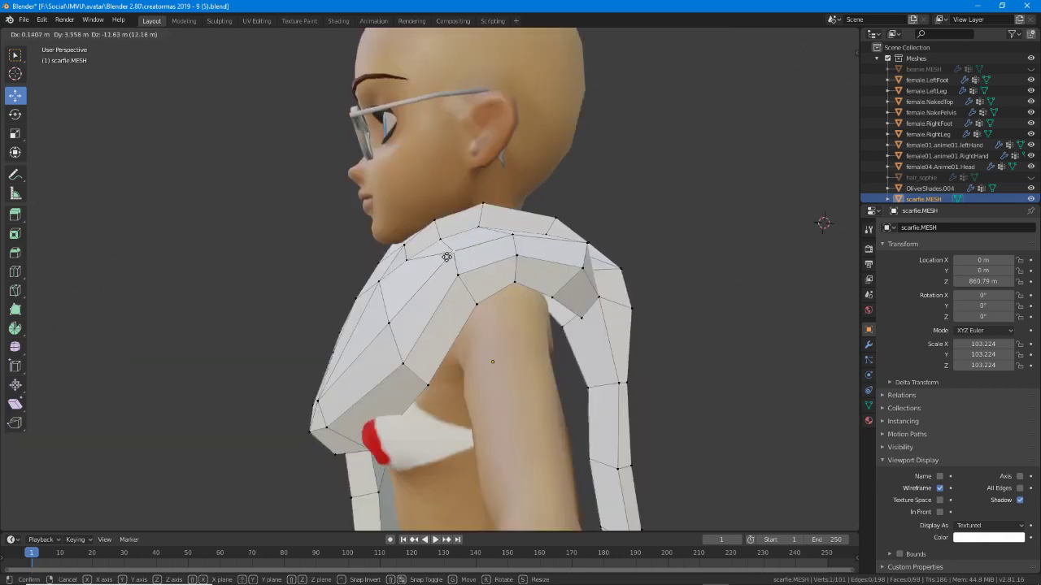
left_click(447, 256)
Reposition the vertex just above the front fold's lower edge on the shoulder side, checking its depth in profile.
middle_click_drag(446, 257, 561, 257)
left_click(549, 306)
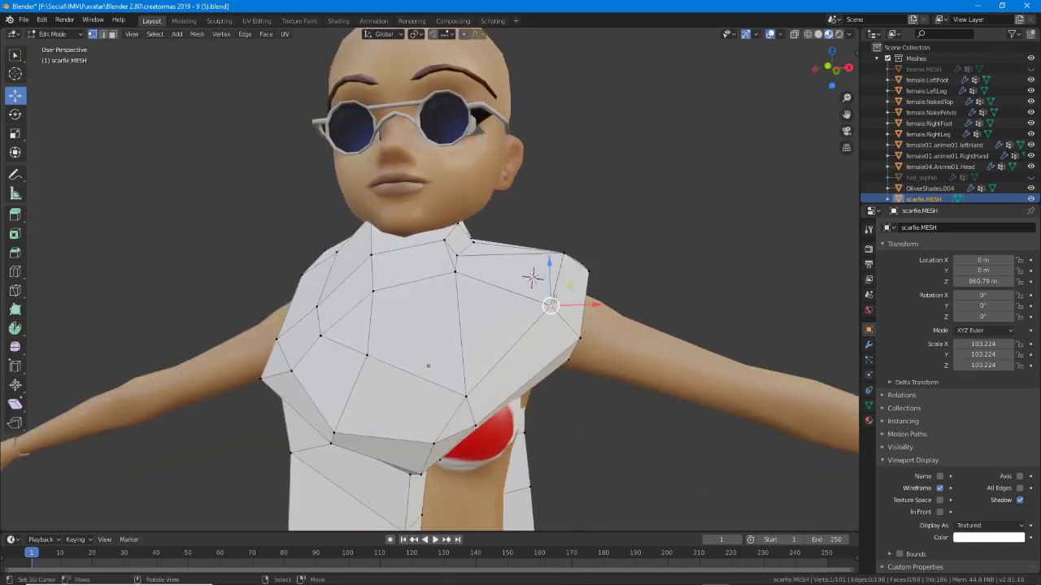
right_click(465, 393)
middle_click_drag(465, 364, 317, 313)
key("g")
left_click(453, 387)
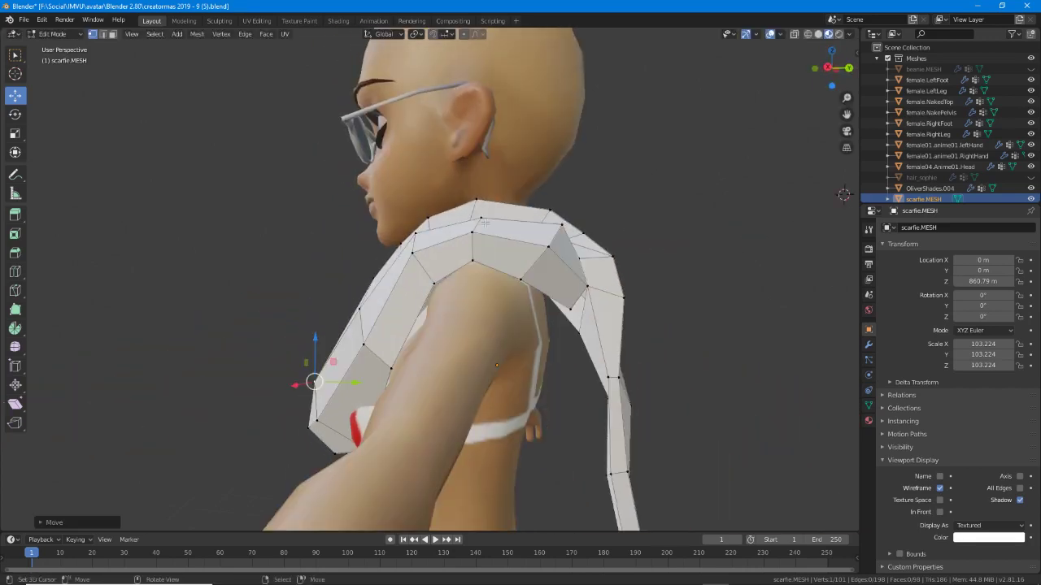
Move the middle and rear vertices on the shoulder fold's top edge to smooth its curve.
right_click(476, 216)
key("g")
left_click(465, 213)
right_click(564, 224)
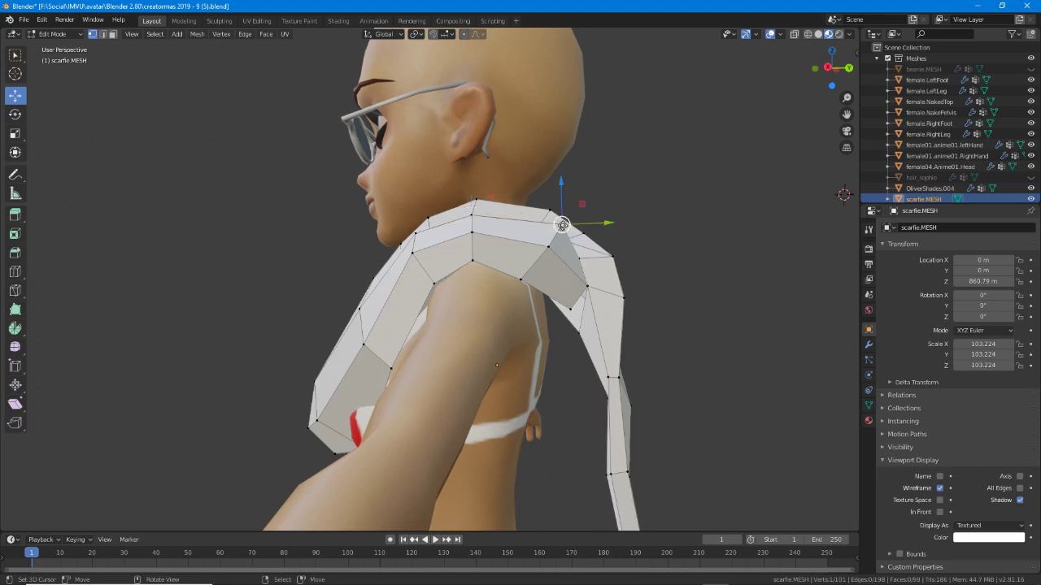
key("g")
left_click(558, 231)
Move the vertex at the back where the shoulder fold runs into the back strip.
middle_click_drag(557, 232, 430, 284)
scroll(413, 287, "down", 2)
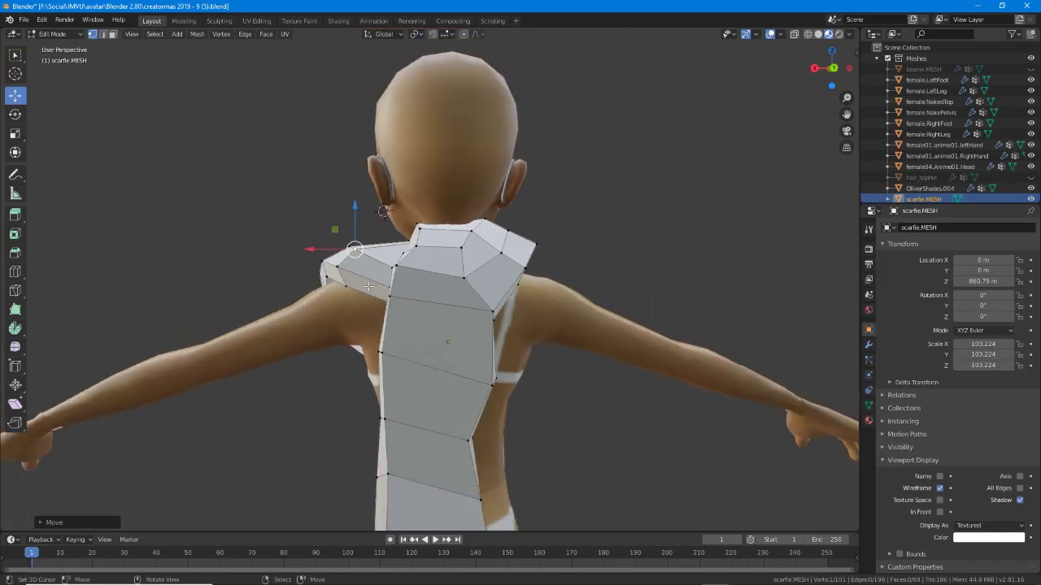
middle_click_drag(349, 286, 416, 290)
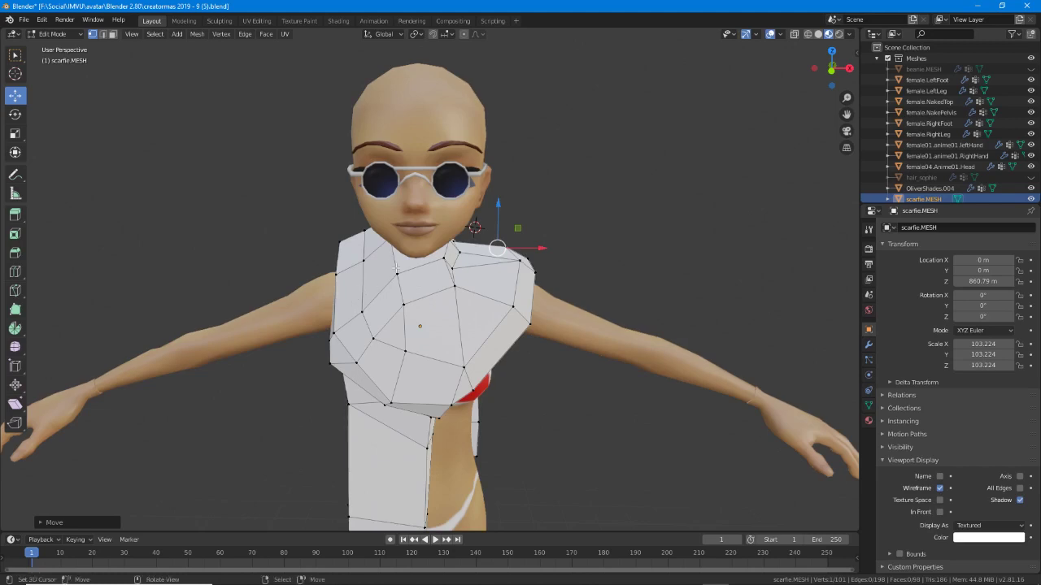
middle_click_drag(344, 269, 424, 315)
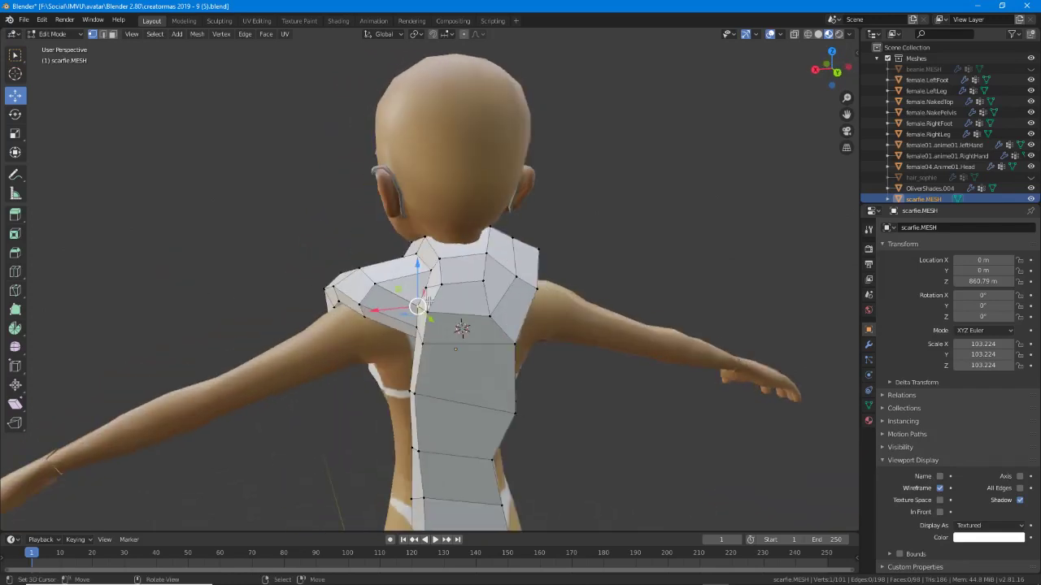
scroll(424, 316, "up", 3)
key("g")
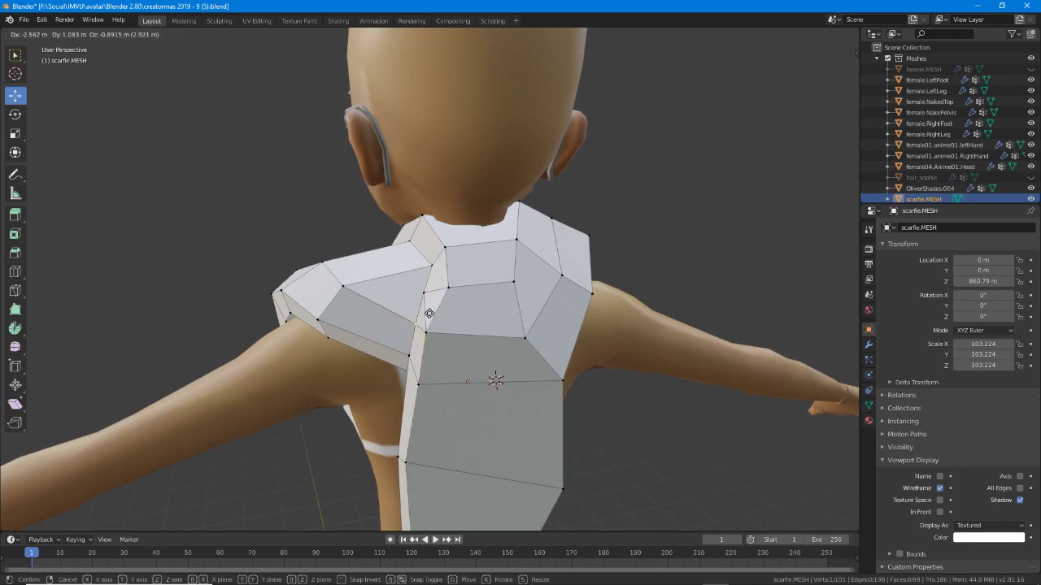
left_click(429, 313)
Shift two vertices on the back strip's upper side edge inward, away from the shoulder fold.
right_click(426, 332)
key("g")
left_click(439, 330)
right_click(427, 292)
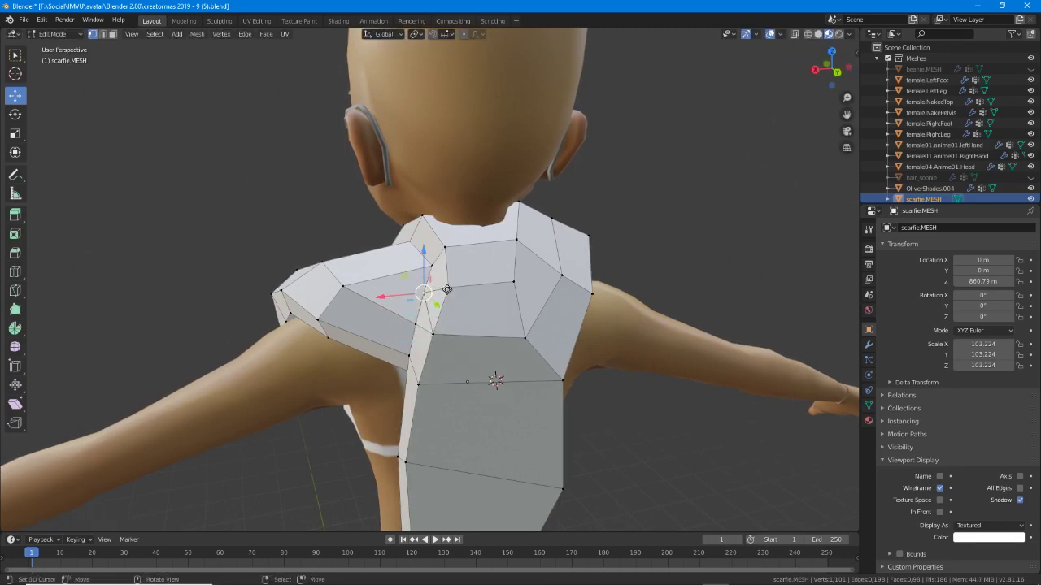
key("g")
left_click(456, 290)
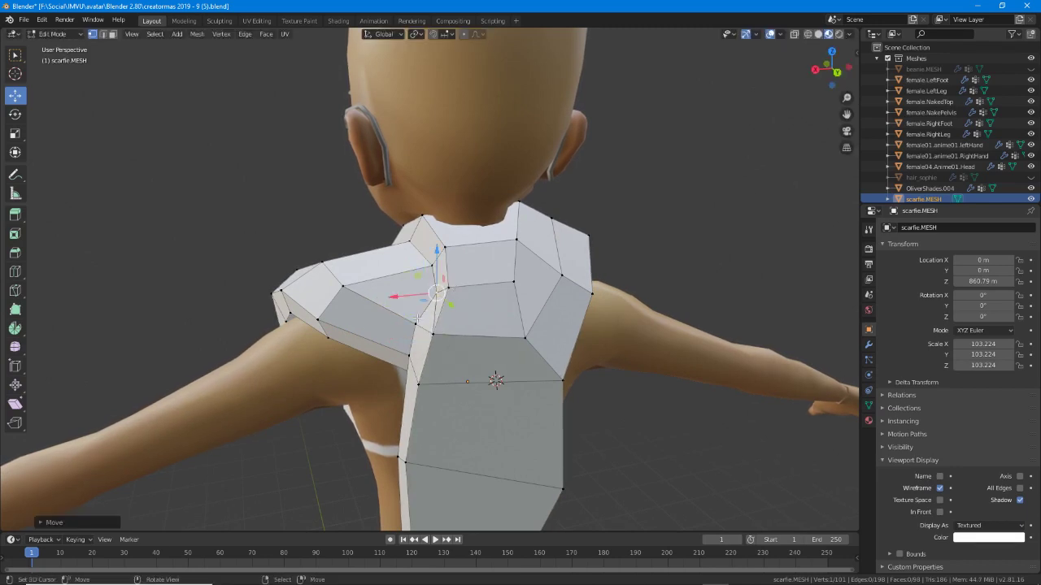
Move the front neckline vertices beneath the chin sideways, toward the scarf's strip side, to reshape the collar opening.
middle_click_drag(416, 317, 498, 260)
key("g")
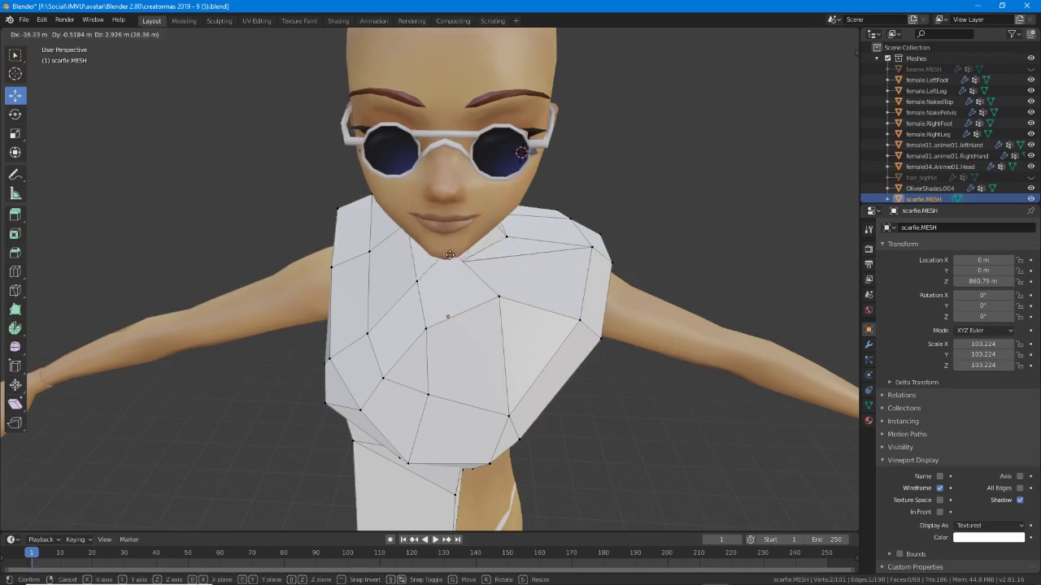
left_click(436, 256)
left_click(417, 282)
key("g")
left_click(379, 301)
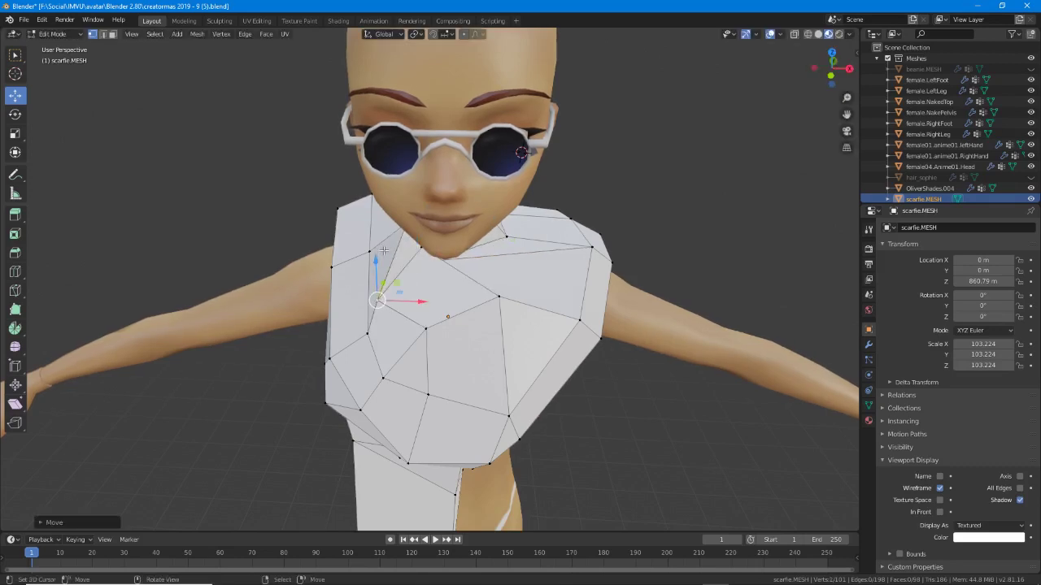
middle_click_drag(384, 251, 422, 222)
key("g")
left_click(369, 238)
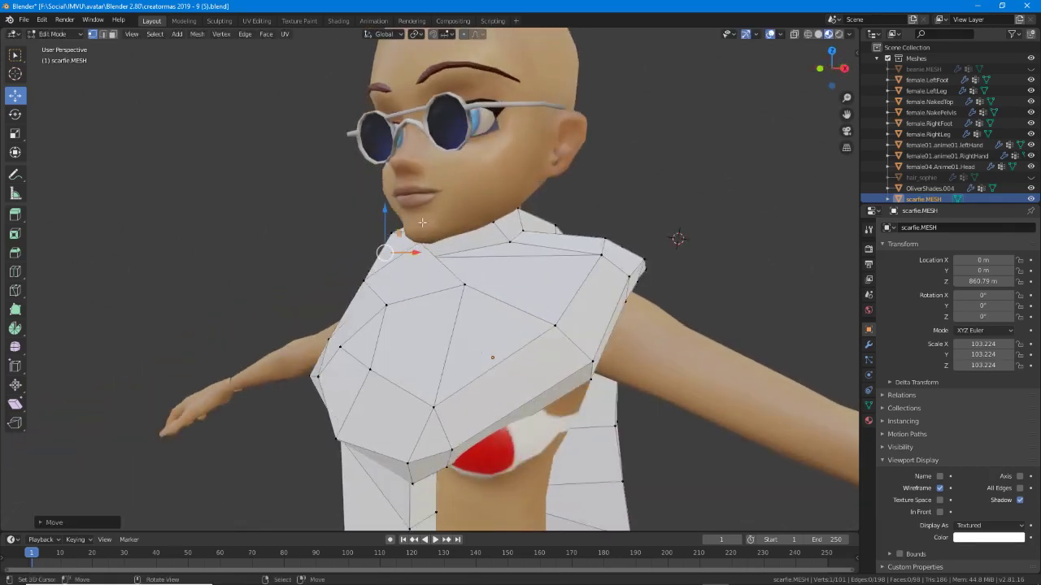
Hide the female04.Anime01.Head mesh to expose the inside of the scarf's neckline.
middle_click_drag(520, 236, 542, 227)
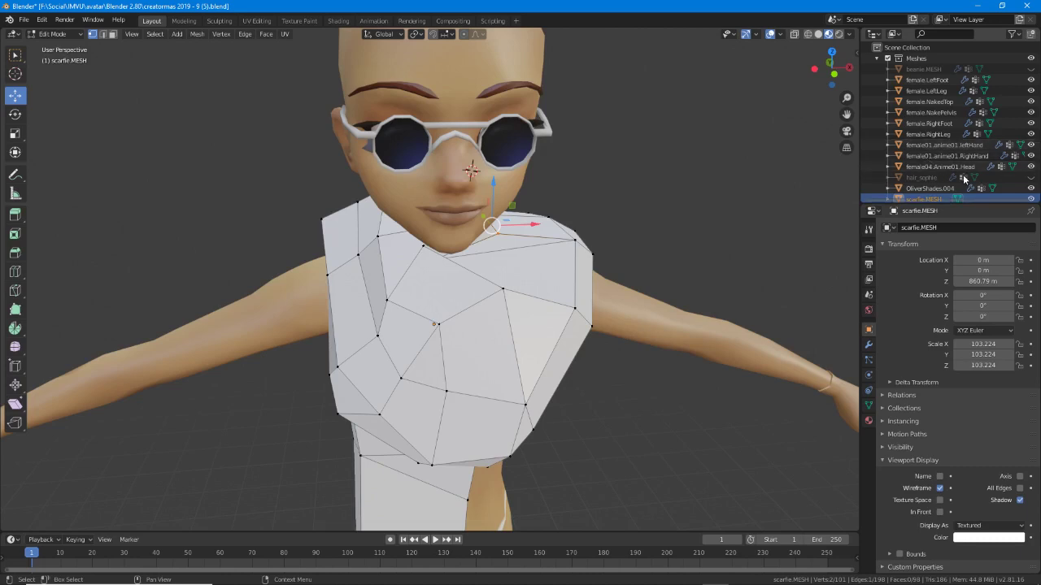
left_click(1031, 167)
middle_click_drag(520, 187, 512, 237)
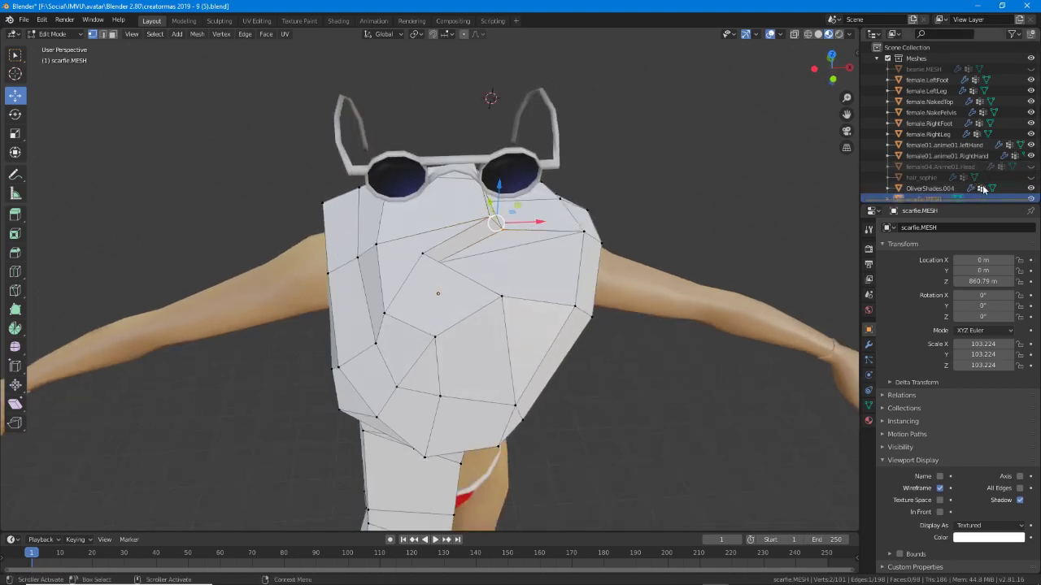
Hide the OliverShades.004 mesh and move the scarf's front neckline vertices sideways toward the strip side to open the collar around the neck.
scroll(1031, 183, "down", 1)
left_click(1031, 171)
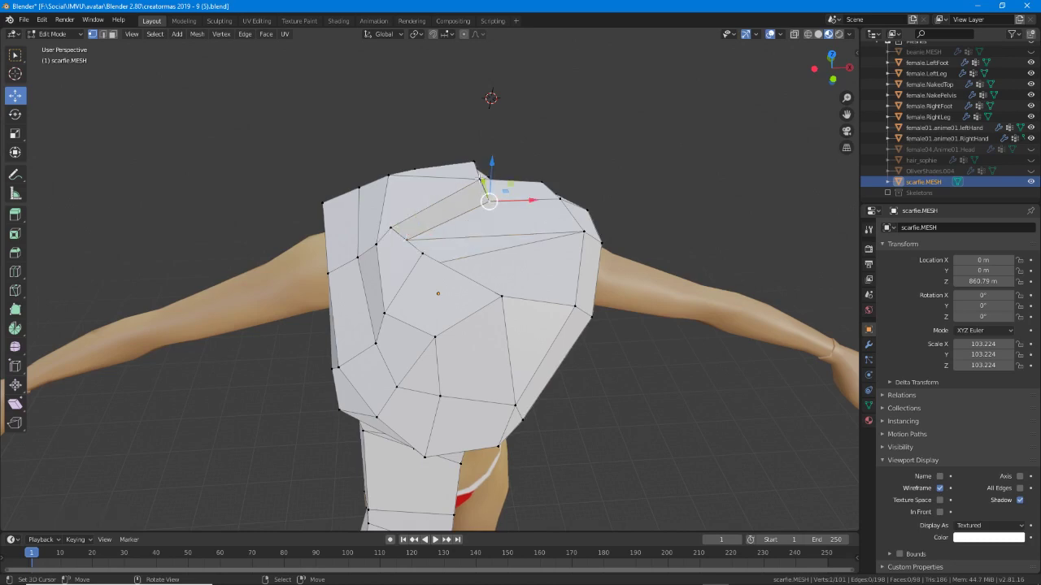
left_click_drag(489, 199, 403, 185)
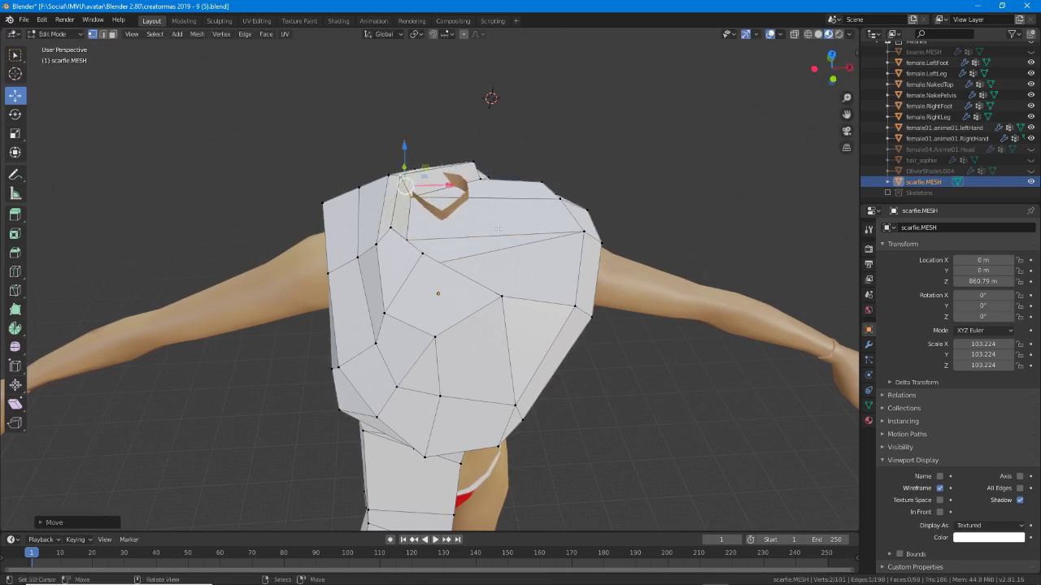
middle_click_drag(521, 213, 339, 240)
middle_click_drag(419, 254, 368, 227)
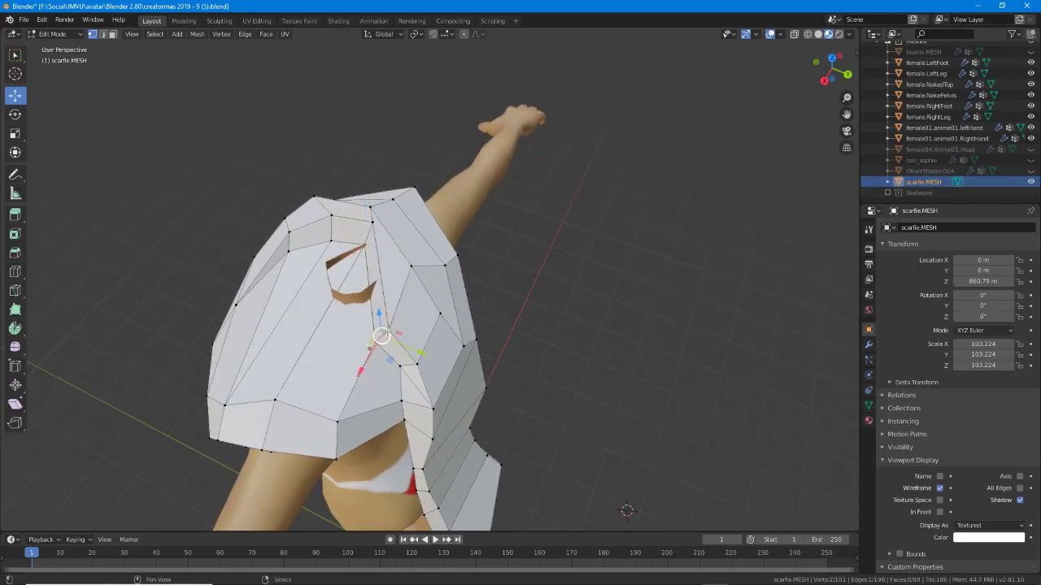
Adjust the neckline vertex where the front fold meets the strip-side shoulder.
left_click(387, 332)
middle_click_drag(387, 331, 365, 207)
left_click_drag(368, 181, 372, 189)
middle_click_drag(373, 192, 379, 242)
right_click_drag(407, 234, 414, 254)
Reposition the vertices along the outer edge of the strip-side shoulder fold to round its outline.
middle_click_drag(450, 269, 410, 343)
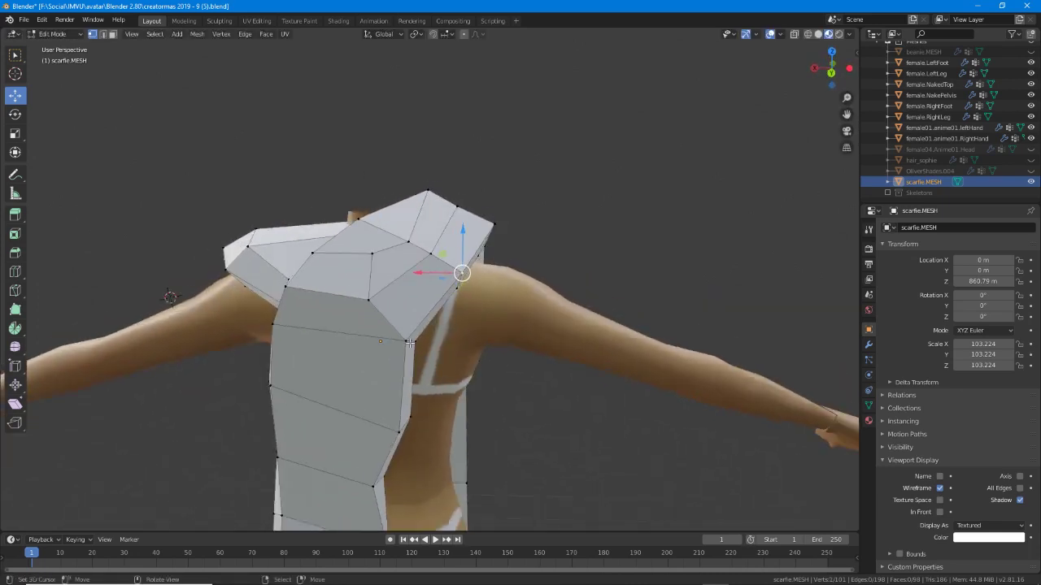
middle_click_drag(370, 299, 386, 313)
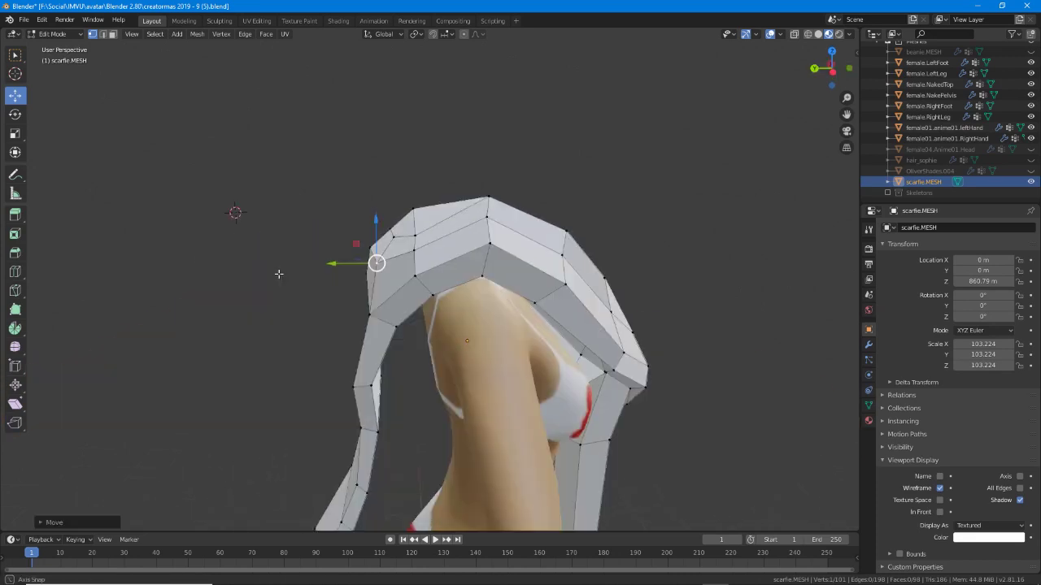
middle_click_drag(279, 274, 529, 238)
middle_click_drag(404, 254, 388, 234)
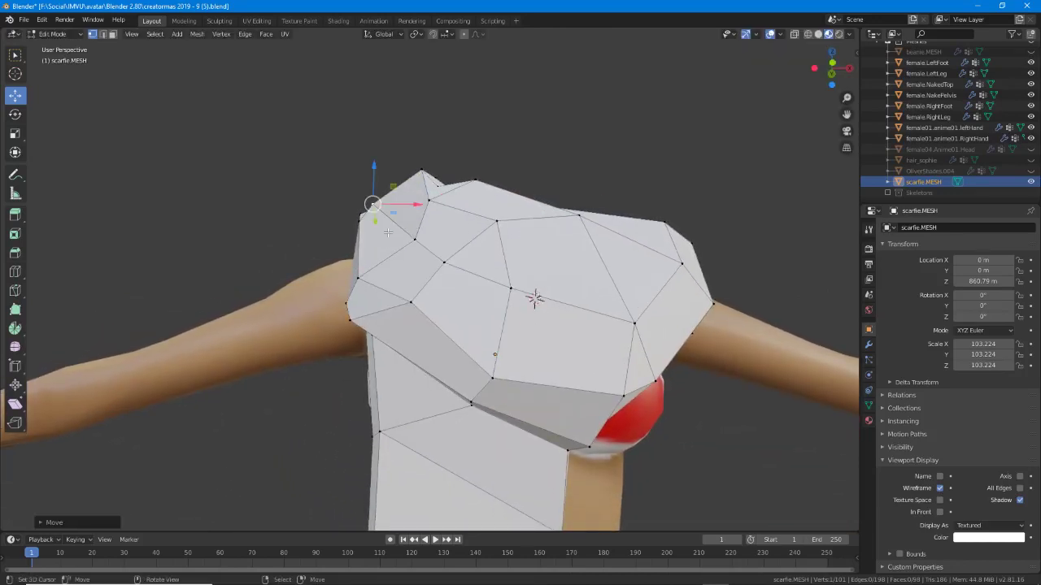
middle_click_drag(388, 201, 399, 217)
key("g")
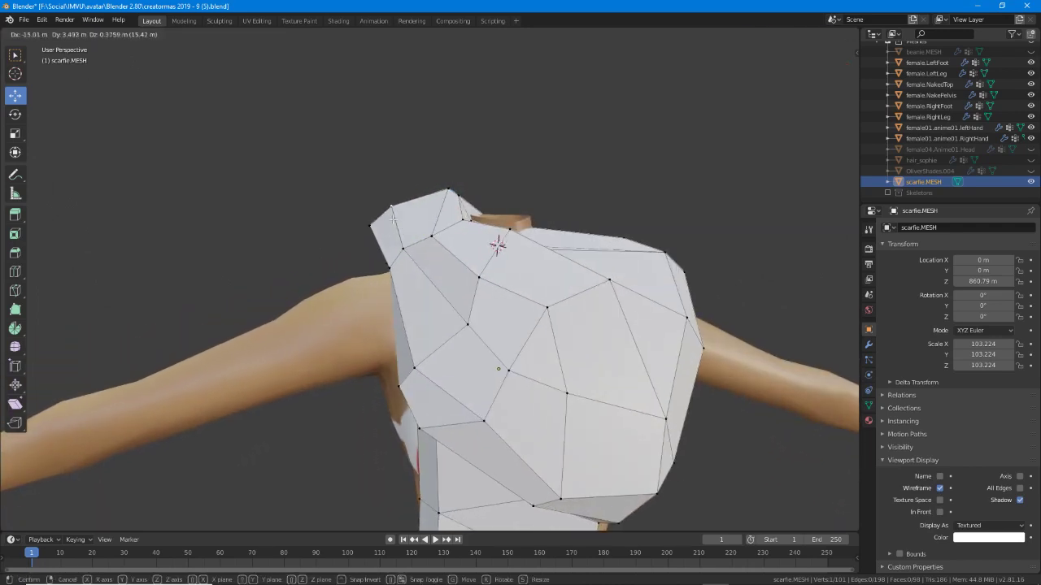
left_click(393, 218)
Move the vertices on the crest of the shoulder fold beside the neck outward, widening the collar opening.
left_click(449, 190)
middle_click_drag(448, 190, 427, 207)
key("g")
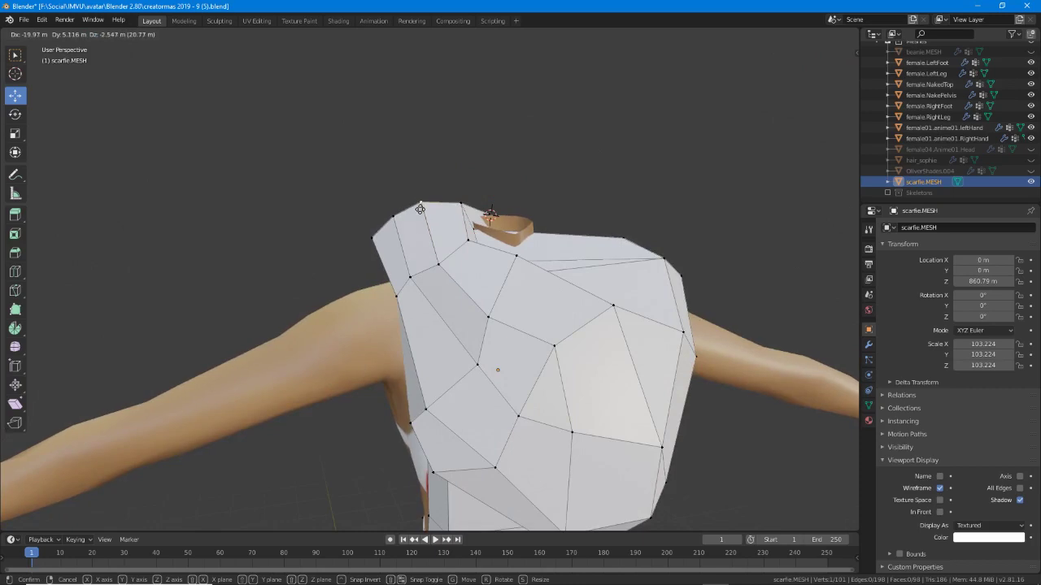
left_click(420, 210)
middle_click_drag(419, 210, 423, 288)
key("g")
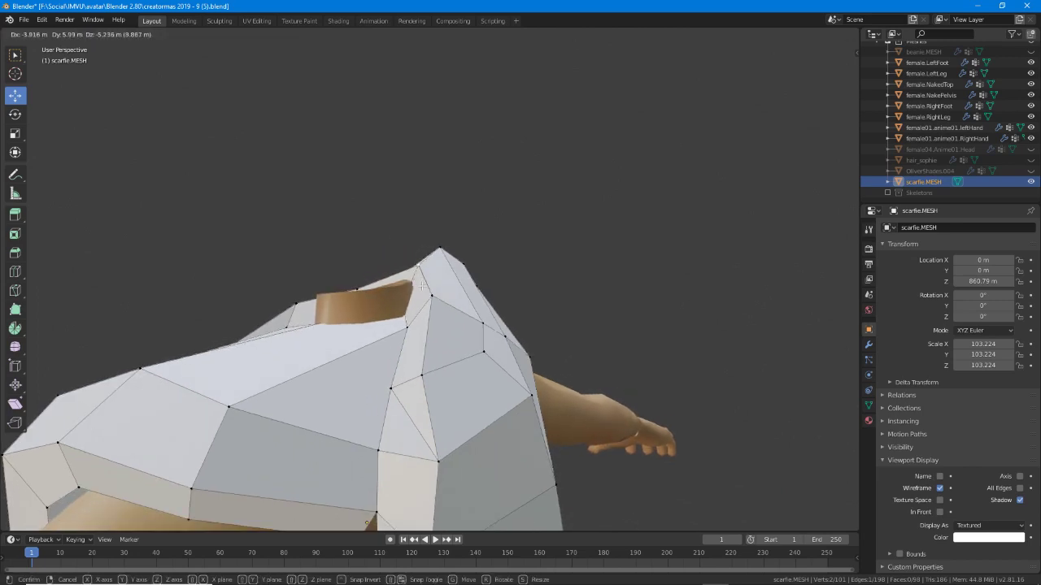
left_click(422, 287)
Shift two vertices along the top ridge of the shoulder fold to even out their spacing.
right_click(446, 257)
key("g")
left_click(449, 273)
middle_click_drag(465, 278, 407, 267)
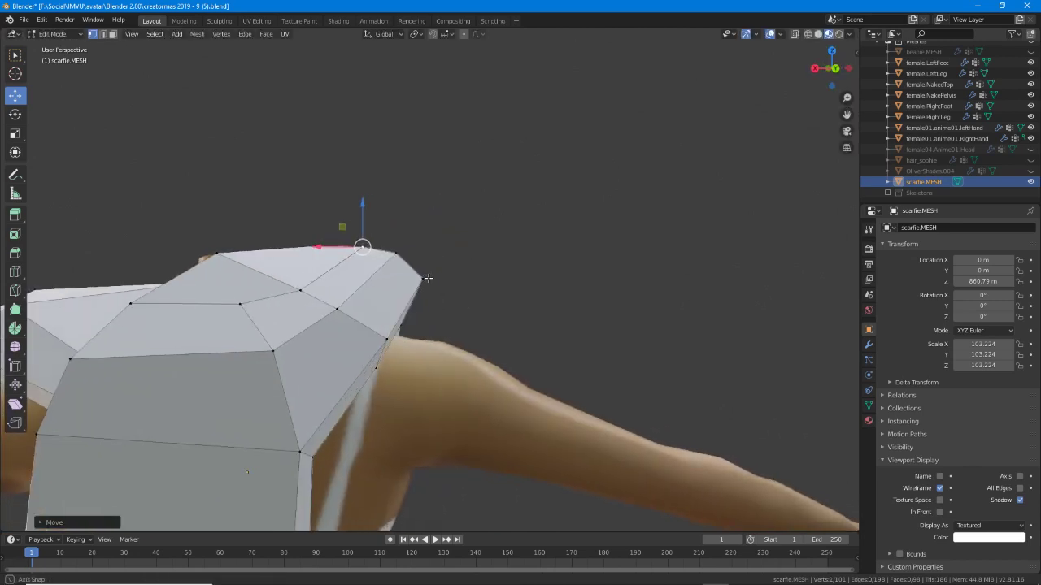
key("g")
left_click(411, 278)
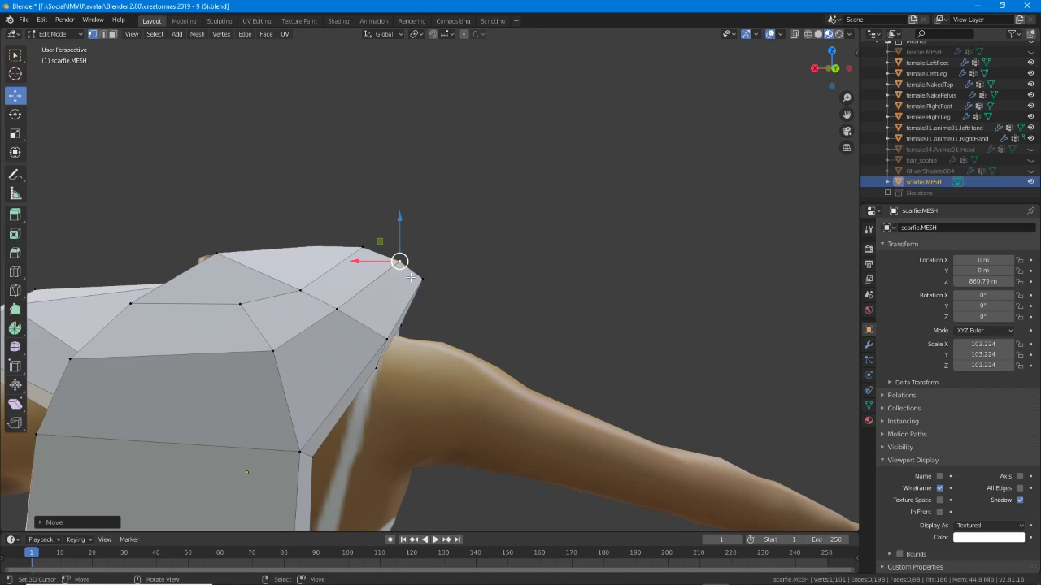
Move the lower rim vertex pairs of the shoulder fold down and outward so the rim drapes over the upper arm.
middle_click_drag(411, 278, 423, 348)
key("g")
left_click(431, 362)
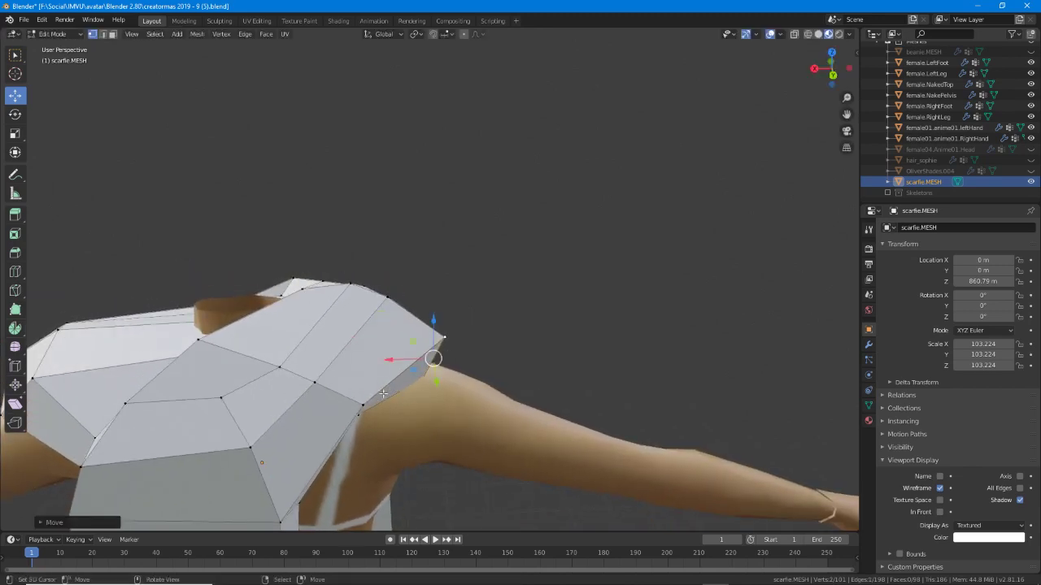
middle_click_drag(374, 402, 383, 291)
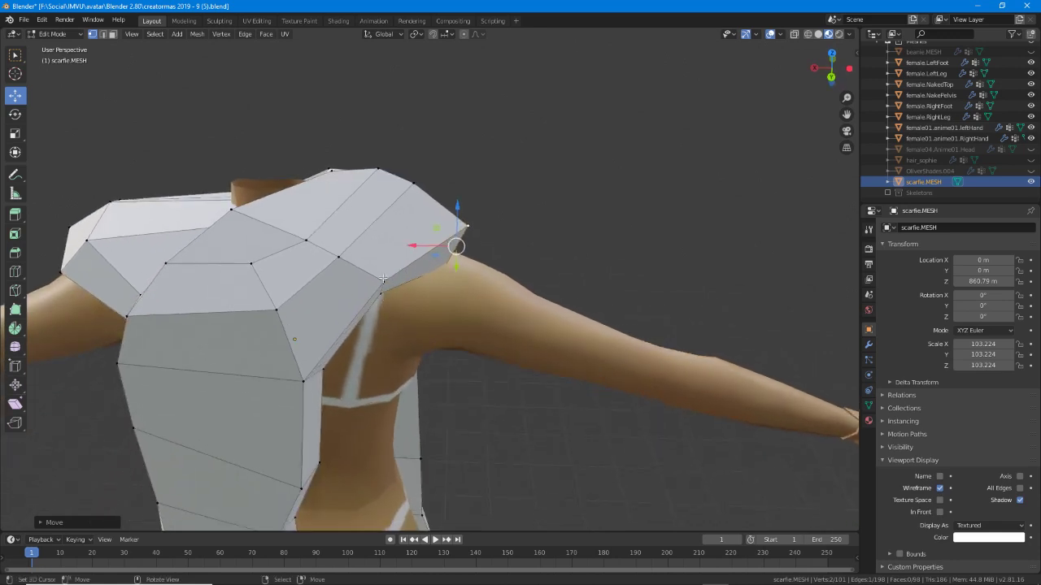
left_click(383, 290)
key("g")
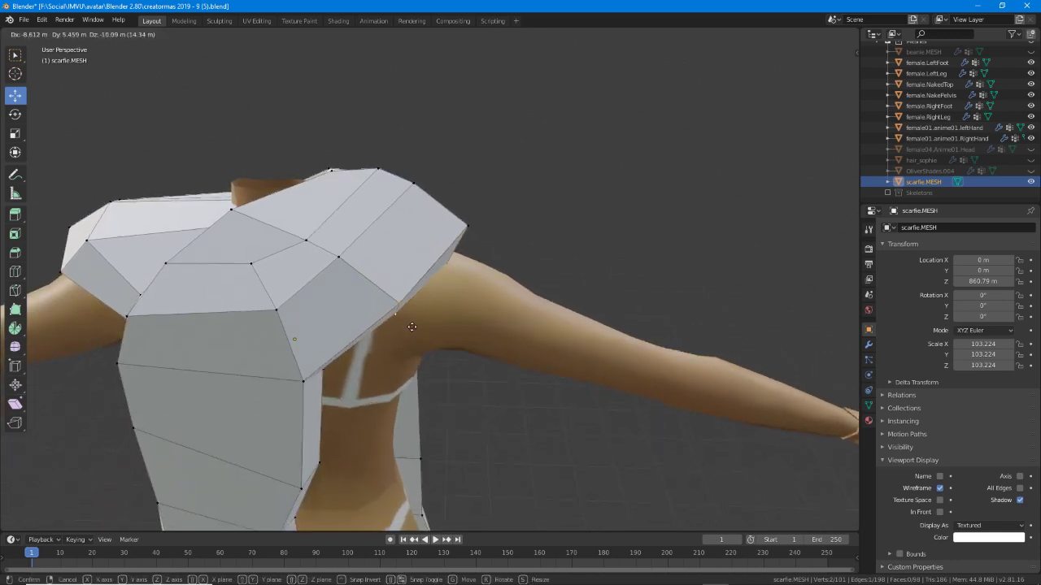
left_click(412, 327)
Move the two corner vertices where the shoulder fold meets the back strip outward toward the arm.
right_click(304, 382)
right_click(323, 370, "shift")
middle_click_drag(323, 370, 350, 344)
key("g")
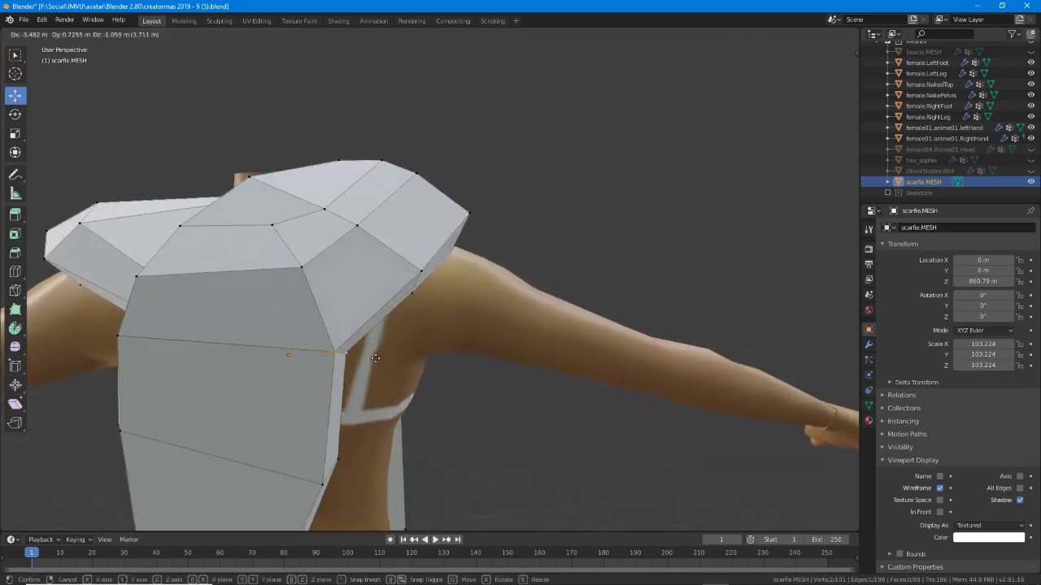
left_click(387, 358)
Reposition the vertices on the inner side edge of the back fold where it overlaps the opposite shoulder.
middle_click_drag(217, 338, 252, 330)
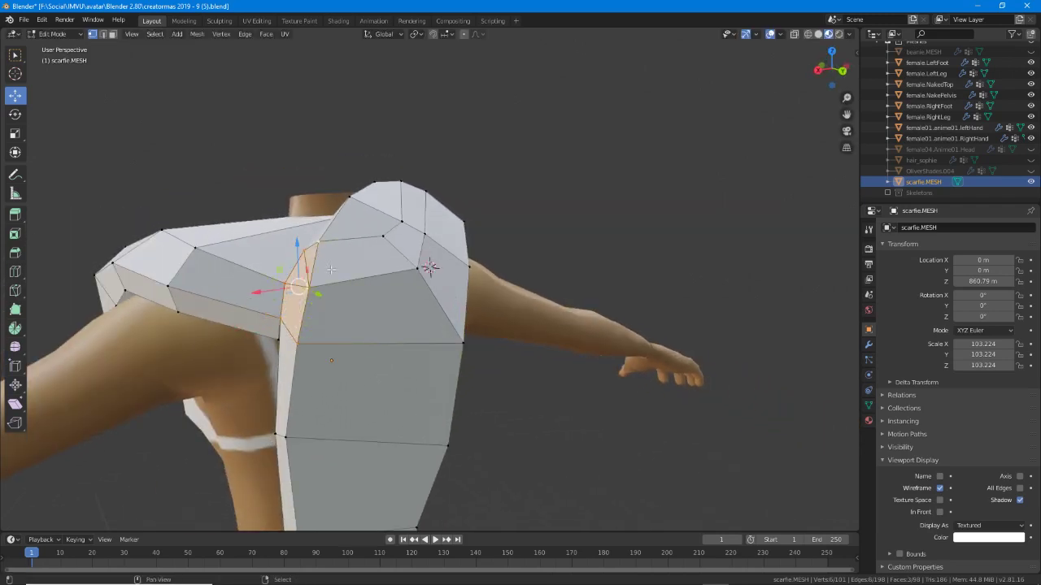
middle_click_drag(331, 269, 348, 273)
key("g")
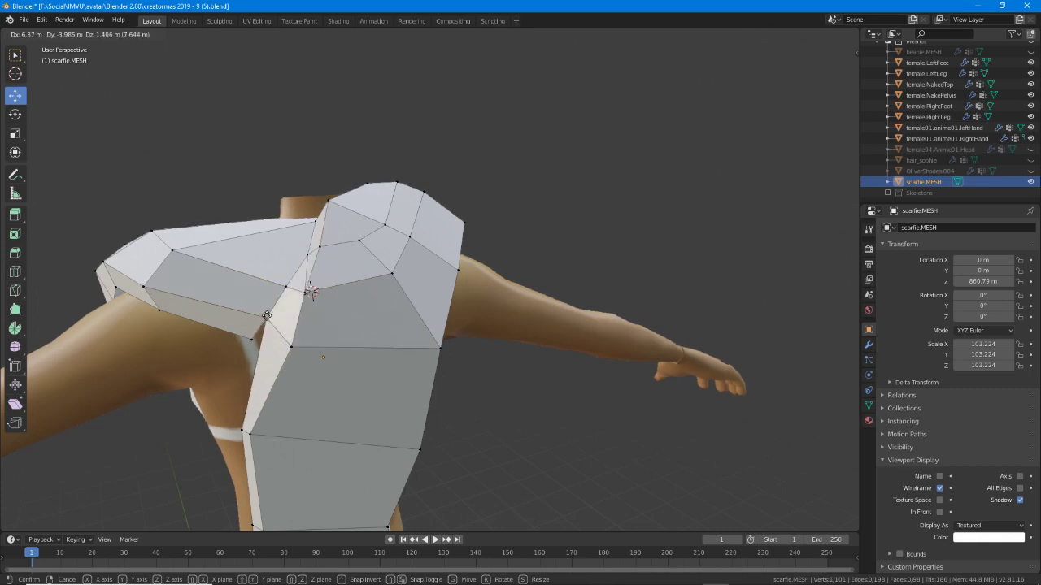
left_click(323, 253)
key("g")
left_click(290, 242)
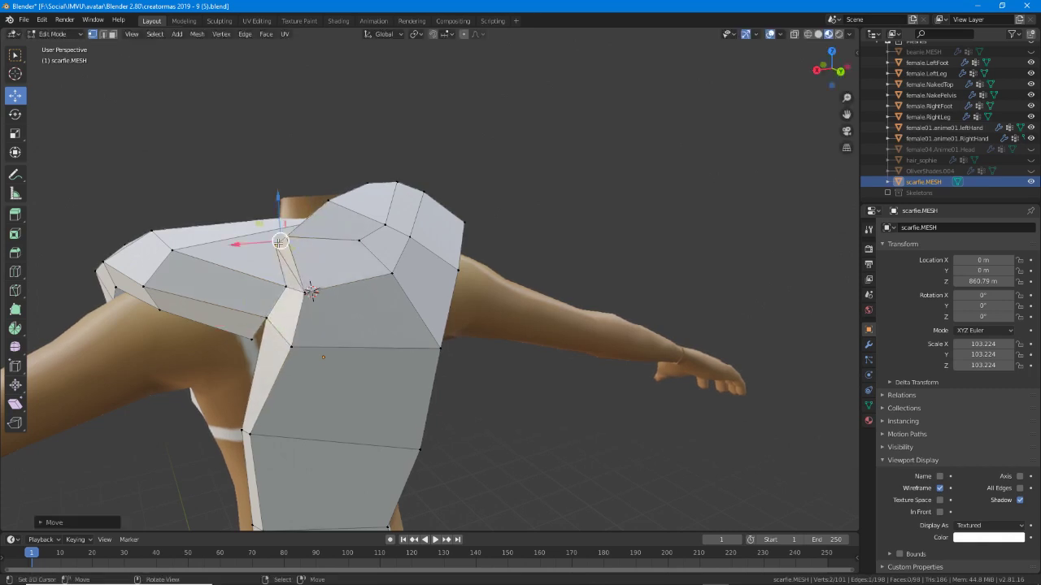
Move the back fold's inner edge vertex pair outward and pull the strip edge vertices below it inward.
right_click(286, 287)
right_click(305, 293, "shift")
left_click_drag(274, 286, 255, 313)
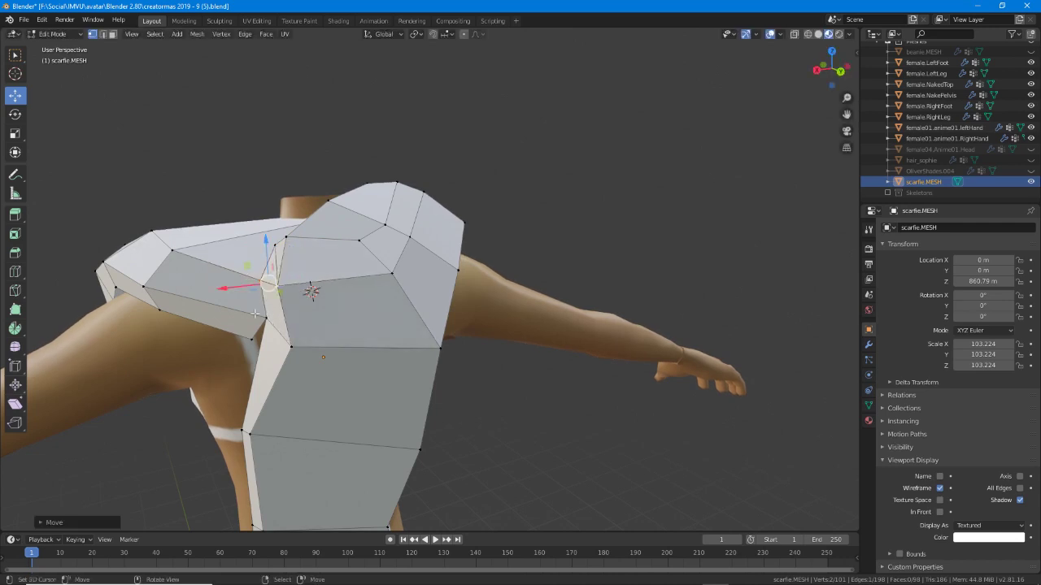
middle_click_drag(269, 323, 253, 426)
left_click(233, 416)
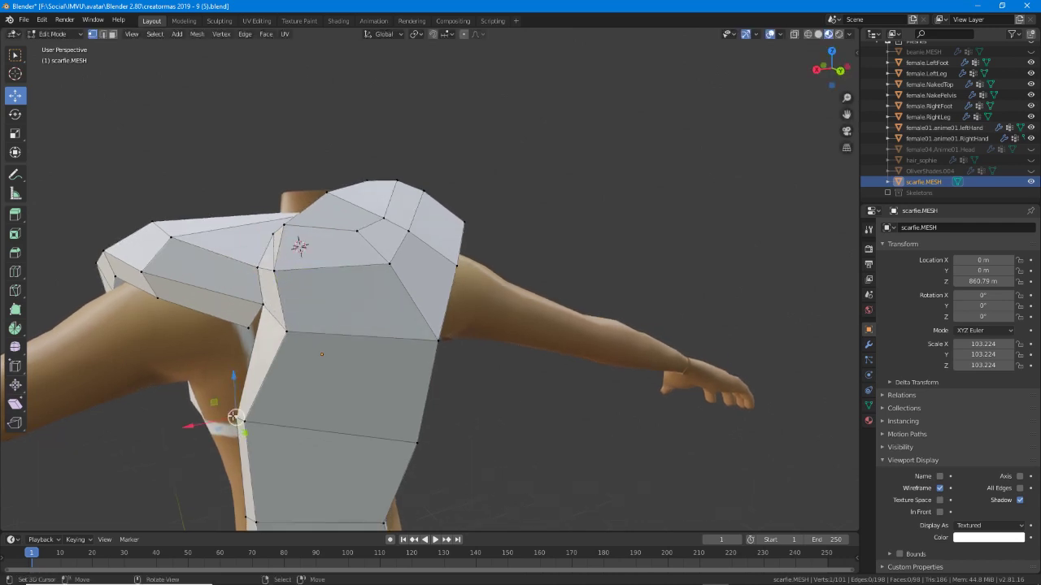
left_click_drag(233, 416, 250, 413)
middle_click_drag(251, 413, 212, 358)
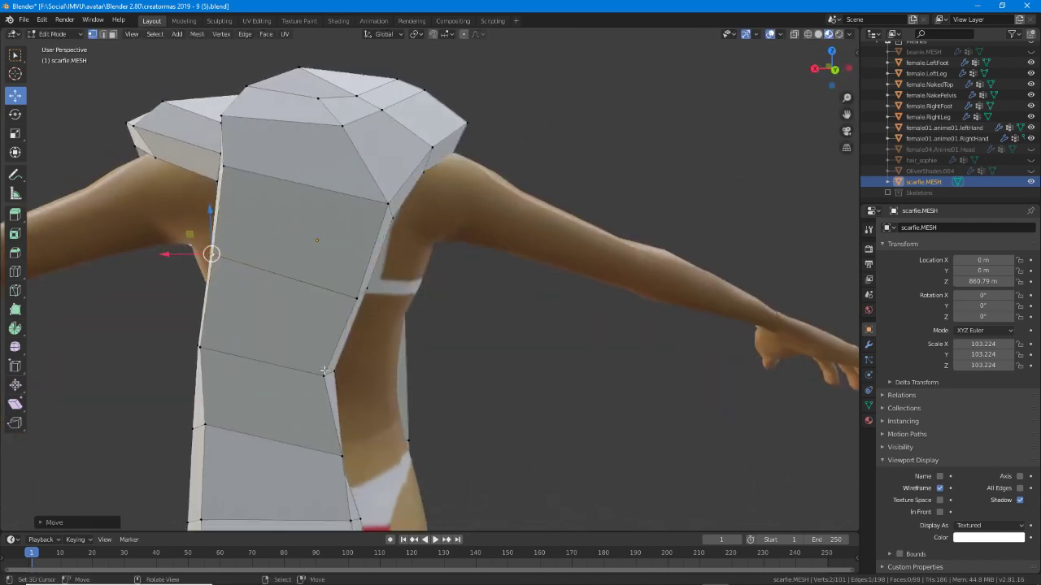
Move two vertex pairs on the arm-side edge of the upper back strip outward to straighten that edge.
right_click(324, 373)
right_click(335, 369, "shift")
key("g")
left_click_drag(401, 373, 404, 375)
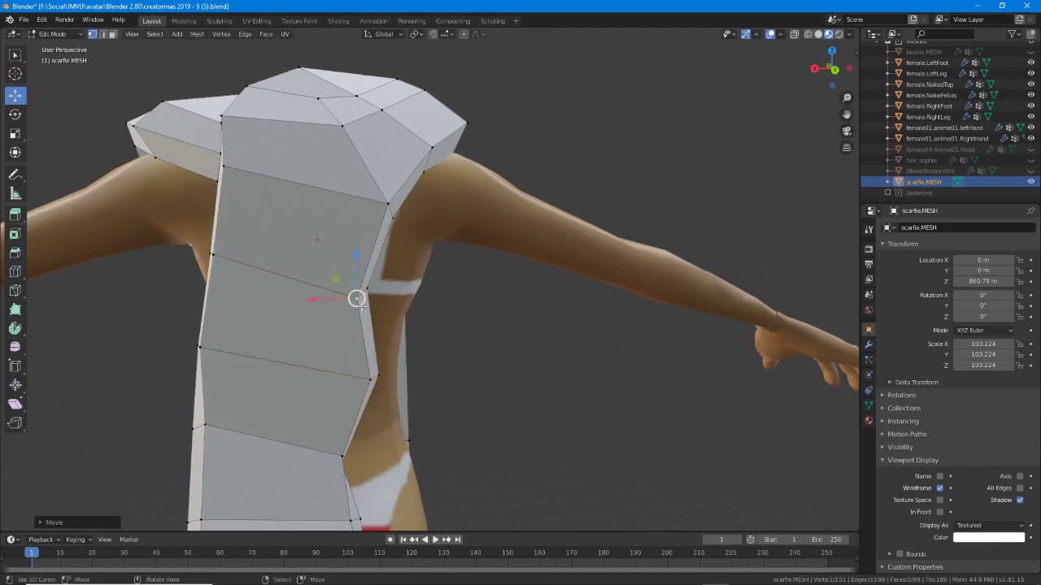
right_click(367, 290, "shift")
key("g")
left_click(387, 285)
middle_click_drag(395, 356, 398, 274, "shift")
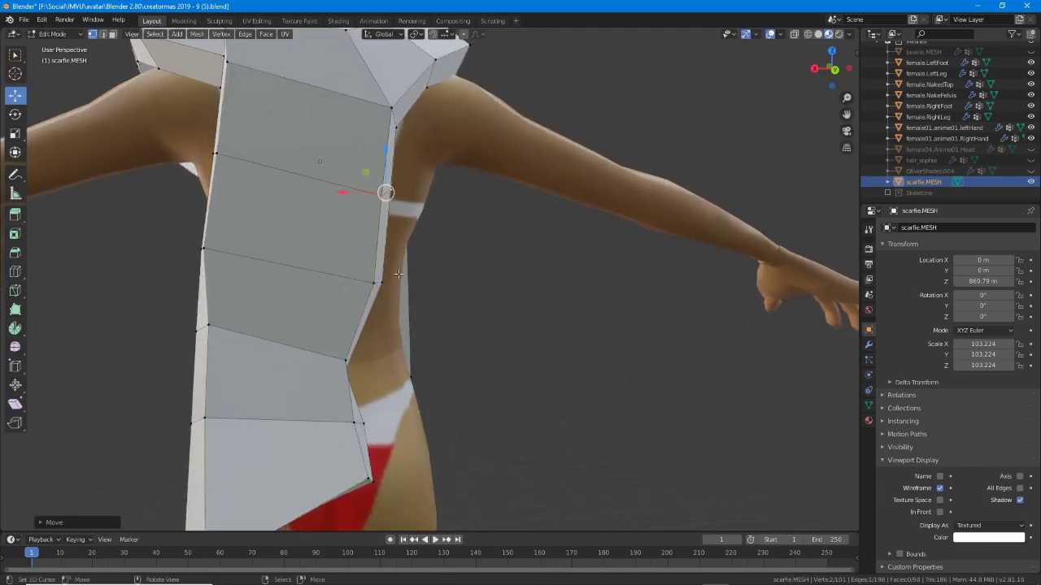
Move the lower vertex pairs on the back strip's arm-side edge outward, down to the strip's end corner.
left_click(344, 363)
middle_click_drag(366, 362, 325, 362)
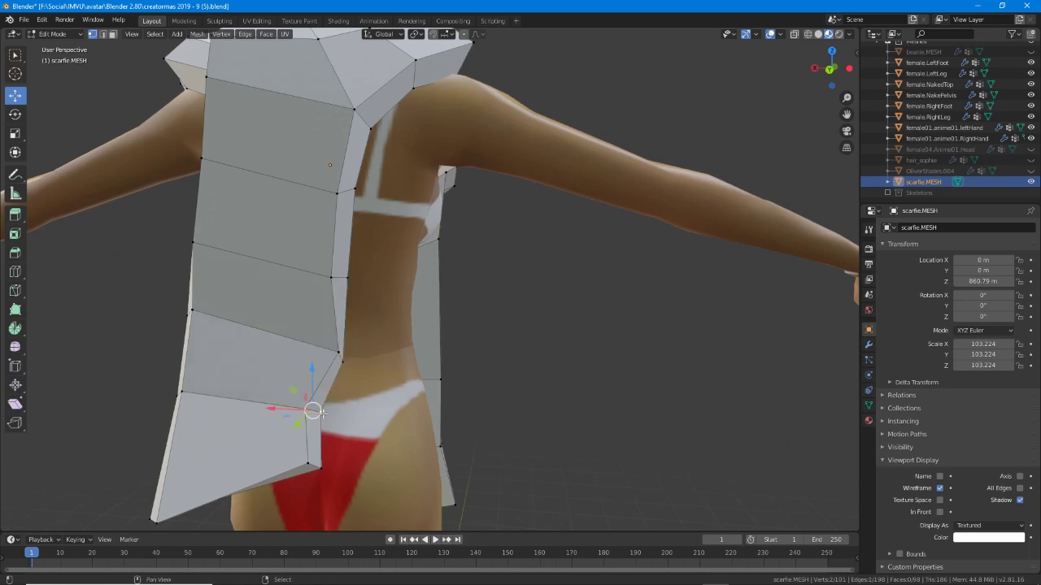
key("g")
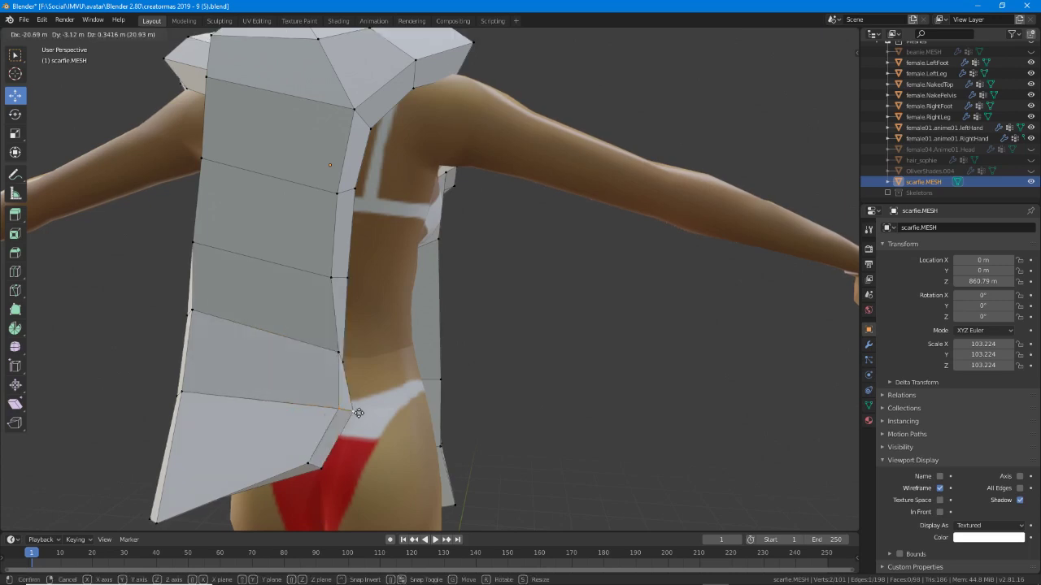
left_click(355, 414)
right_click(312, 455)
left_click_drag(312, 461, 348, 470)
scroll(342, 311, "down", 2)
Adjust two vertices on the inner side edge of the upper back strip in depth, keeping it close to the back.
middle_click_drag(341, 311, 470, 244)
right_click(481, 238)
key("g")
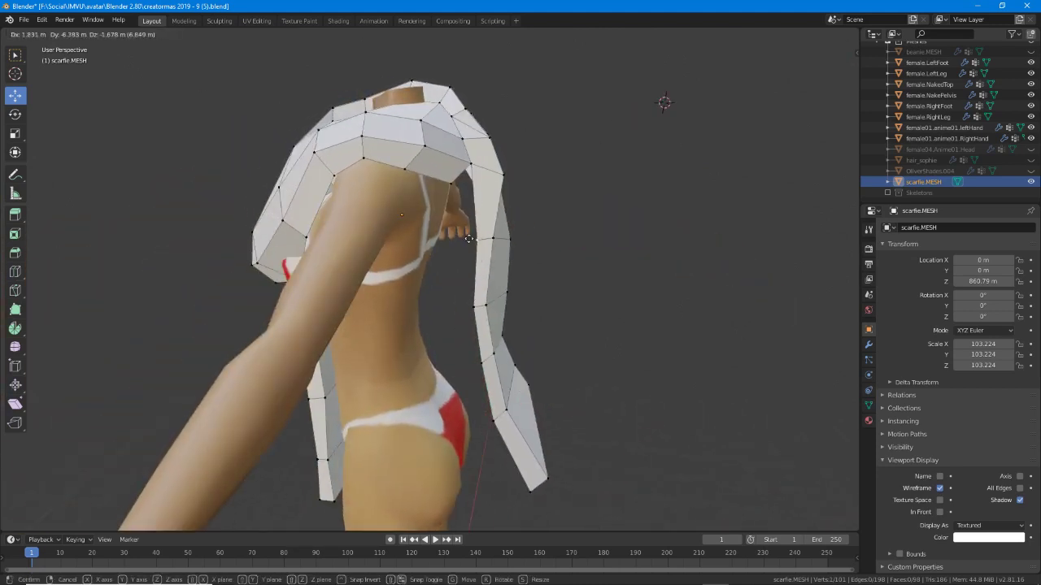
left_click(470, 238)
right_click(491, 139)
left_click_drag(505, 174, 491, 135)
Move the upper two vertex pairs on the back strip's arm-side edge forward toward the body.
middle_click_drag(716, 220, 548, 229)
middle_click_drag(357, 133, 414, 181)
scroll(416, 179, "up", 2)
left_click_drag(441, 170, 504, 218)
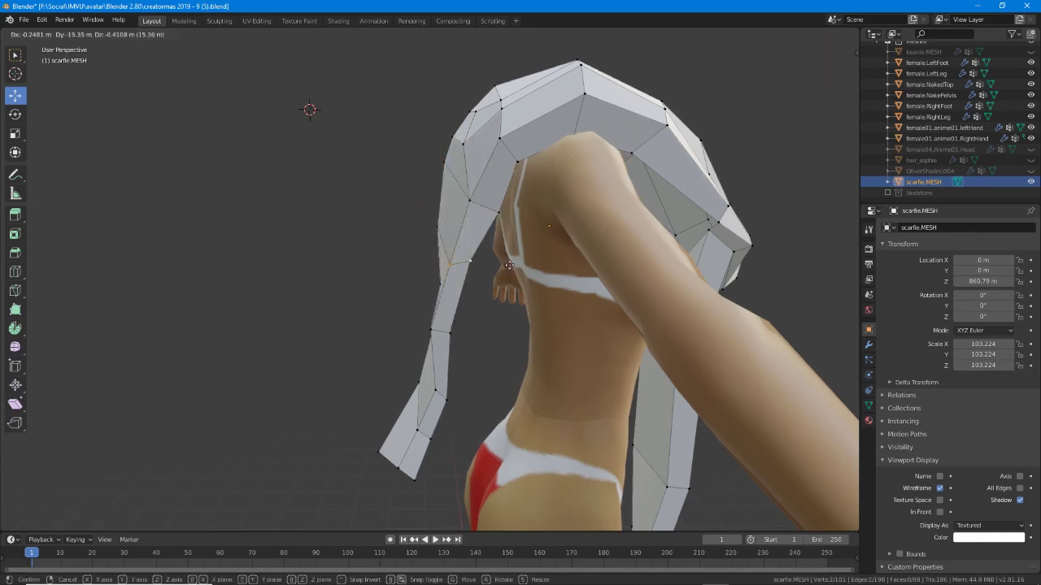
left_click_drag(476, 292, 487, 295)
Move the two vertex pairs at the waist section of the back strip's arm-side edge forward toward the body.
right_click(435, 329)
right_click(453, 333, "shift")
key("g")
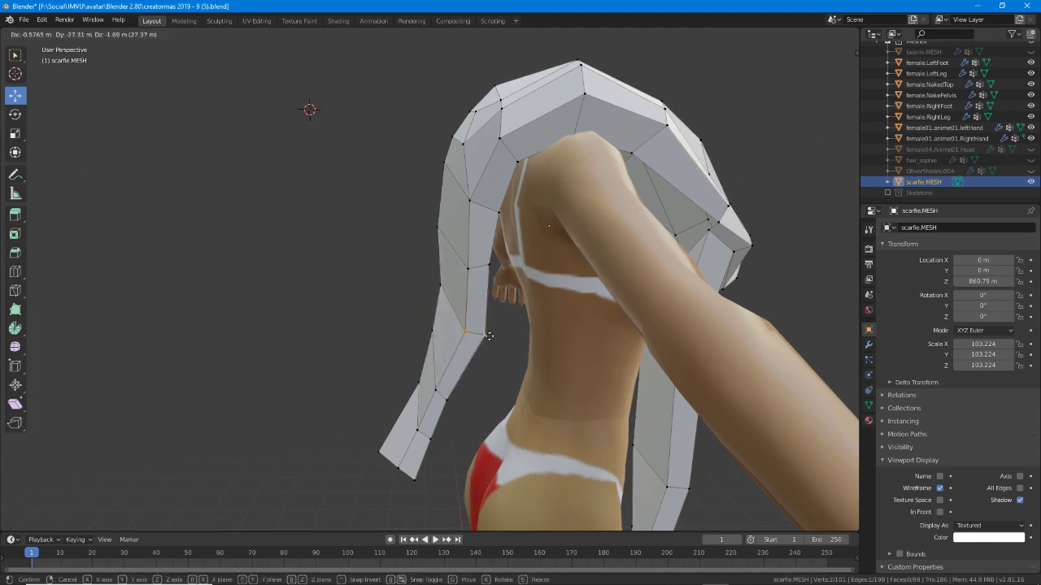
left_click(484, 336)
middle_click_drag(457, 374, 384, 328, "shift")
left_click(362, 347)
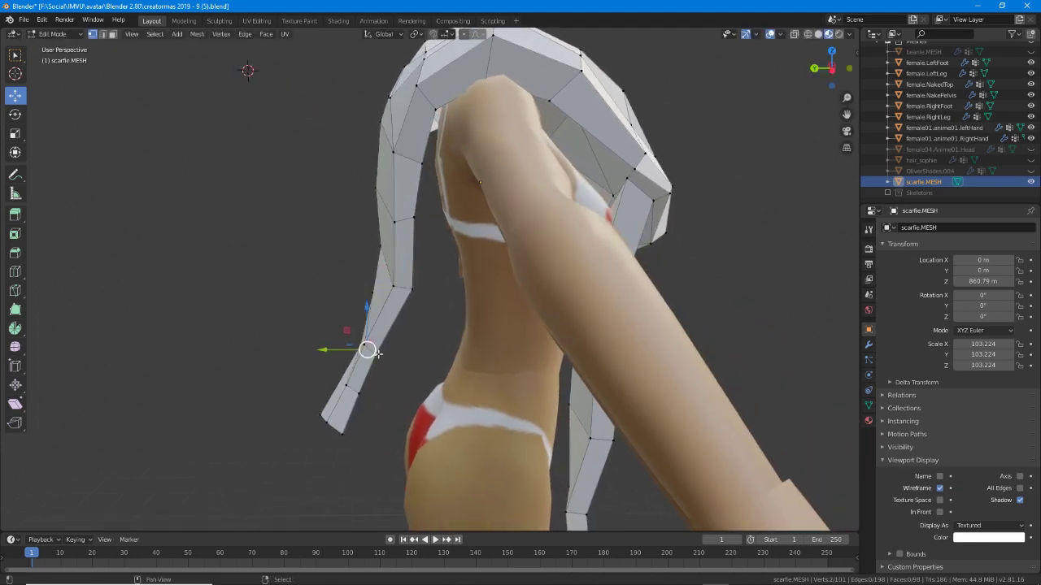
key("g")
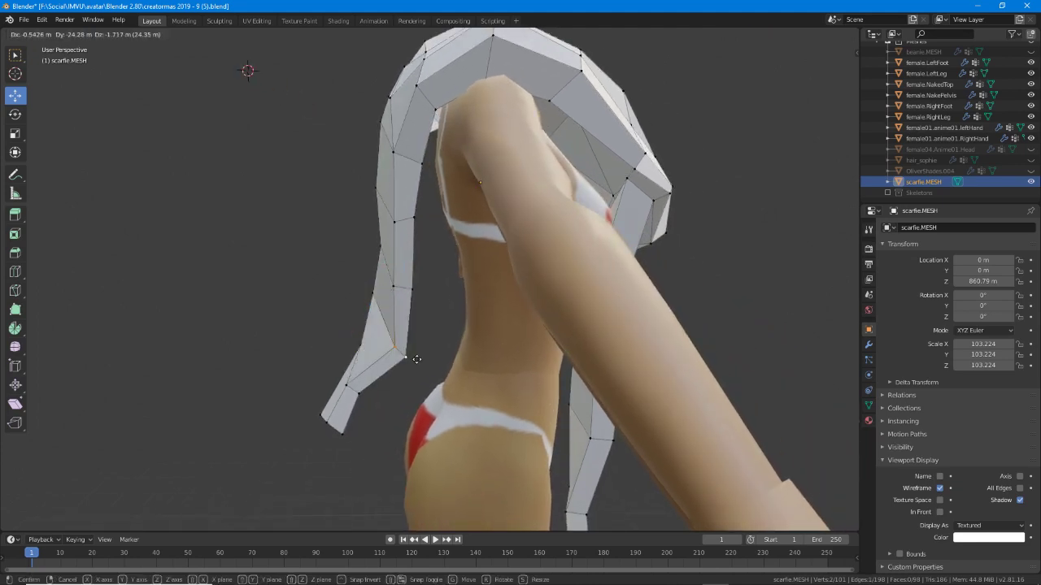
left_click(415, 359)
Move the bottom two vertex pairs on the back strip's arm-side edge forward so its end hangs closer to the hips.
left_click(347, 385)
left_click(359, 394, "shift")
key("g")
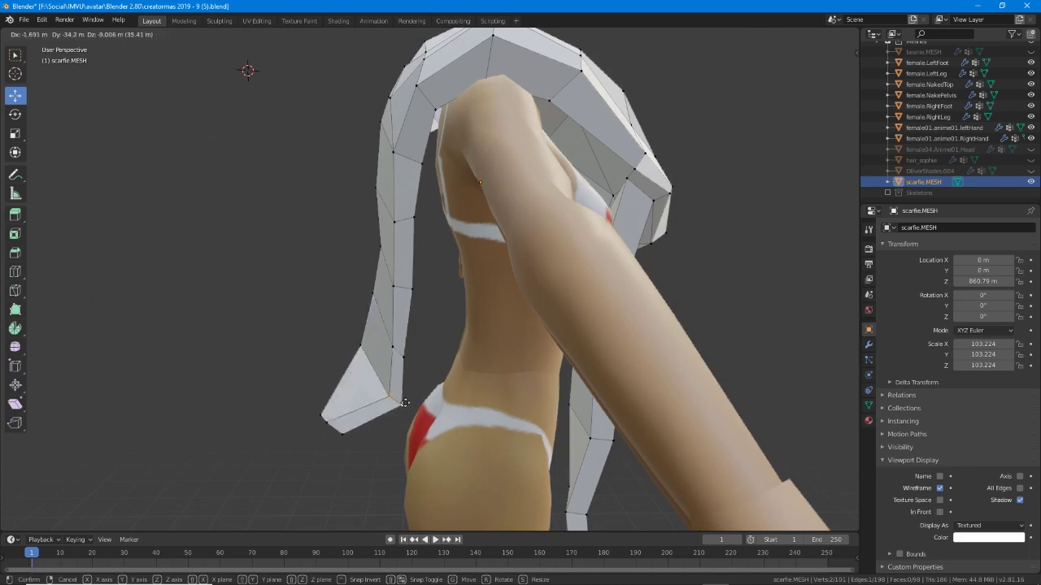
left_click(417, 406)
left_click(327, 422)
left_click(341, 435, "shift")
key("g")
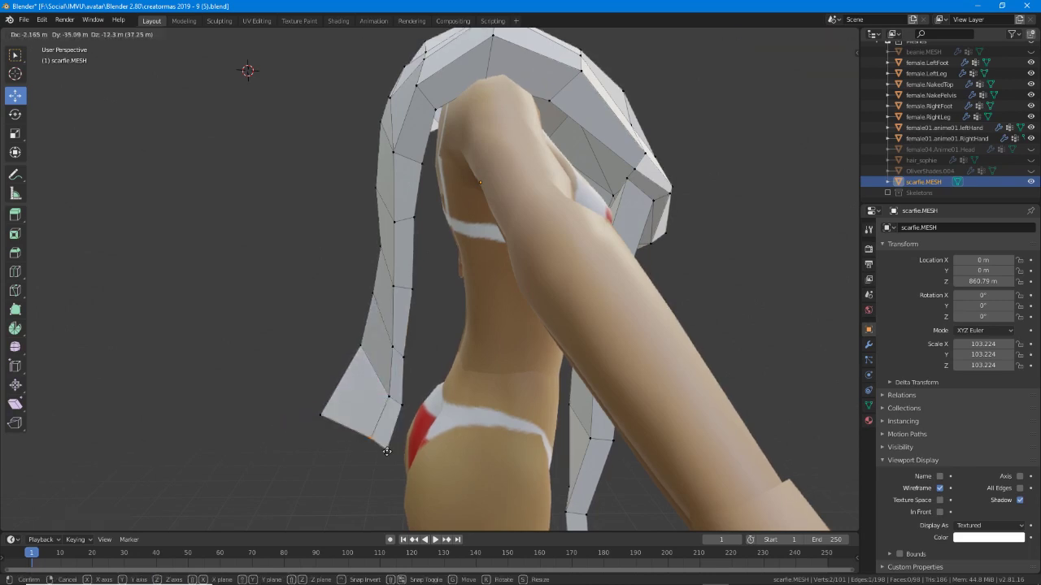
left_click(385, 450)
Move the two vertex pairs at waist height on the back strip's left-side edge forward toward the body.
middle_click_drag(302, 399, 470, 348)
key("g")
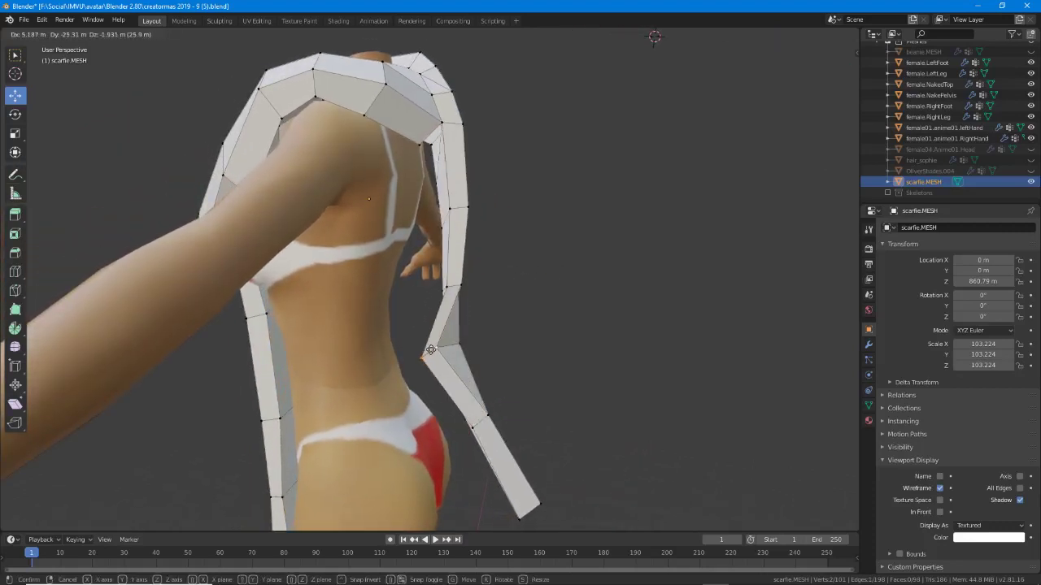
left_click(431, 353)
left_click(449, 287)
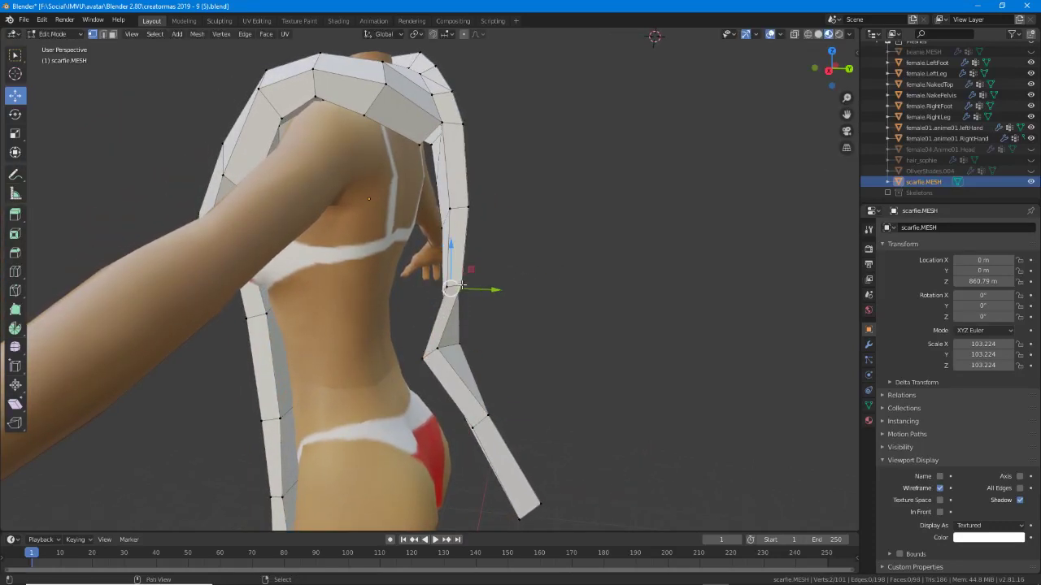
middle_click_drag(461, 286, 441, 295)
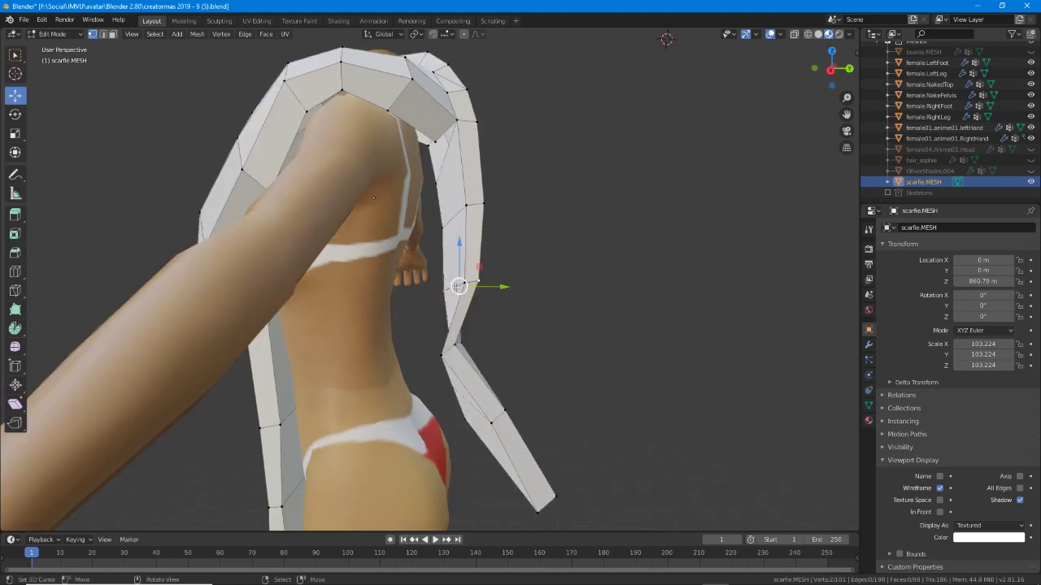
key("g")
left_click(439, 287)
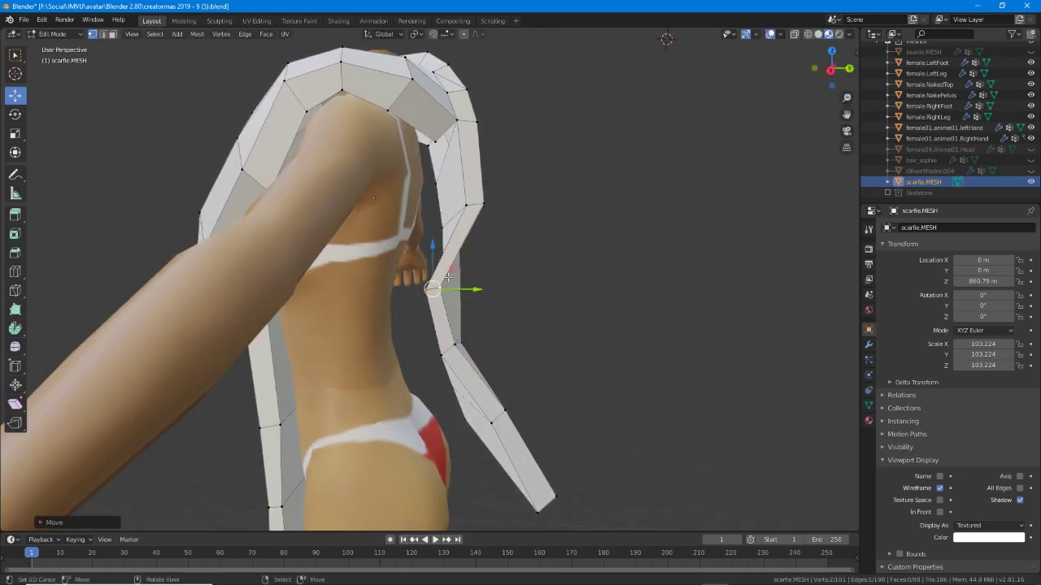
Move the upper two vertex pairs on the back strip's left-side edge forward, closer to the shoulder blade.
left_click(466, 204)
right_click(483, 203, "shift")
left_click_drag(484, 208, 460, 210)
right_click(457, 121)
key("g")
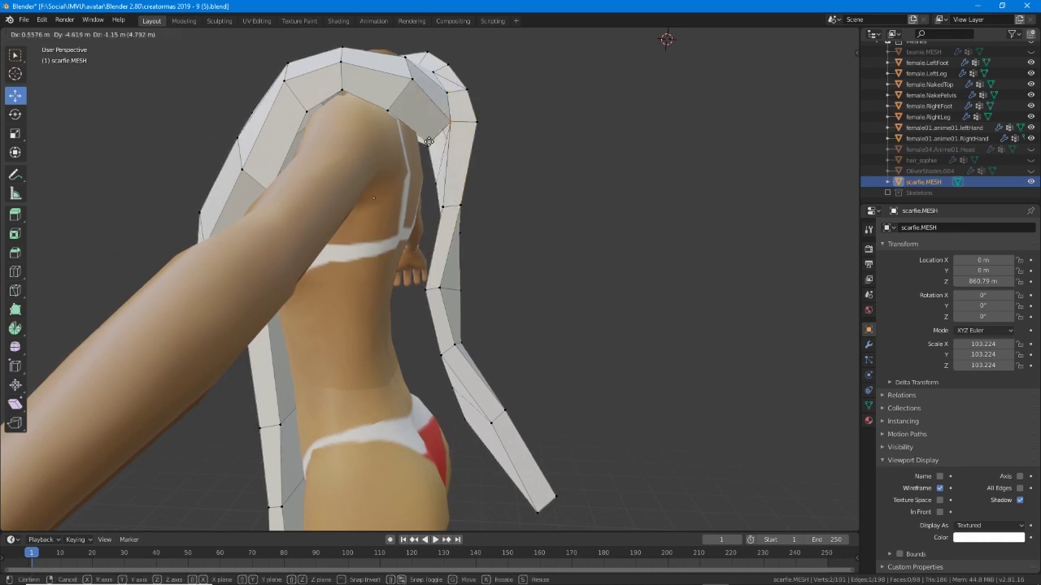
left_click(435, 114)
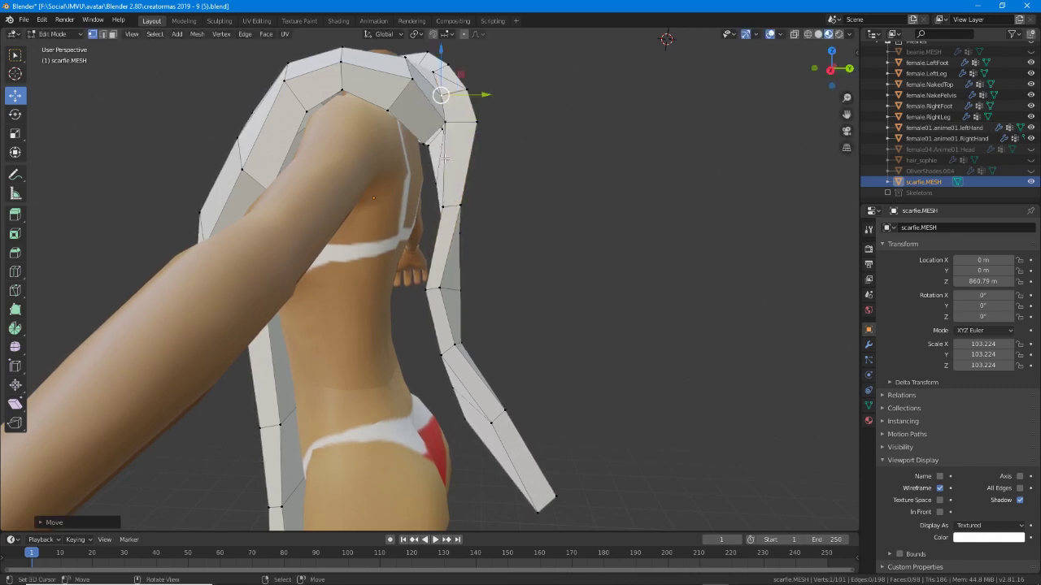
Move the bottom two vertex pairs on the back strip's left-side edge forward so the end hangs close to the hips.
middle_click_drag(460, 381, 451, 332)
left_click(468, 310)
key("g")
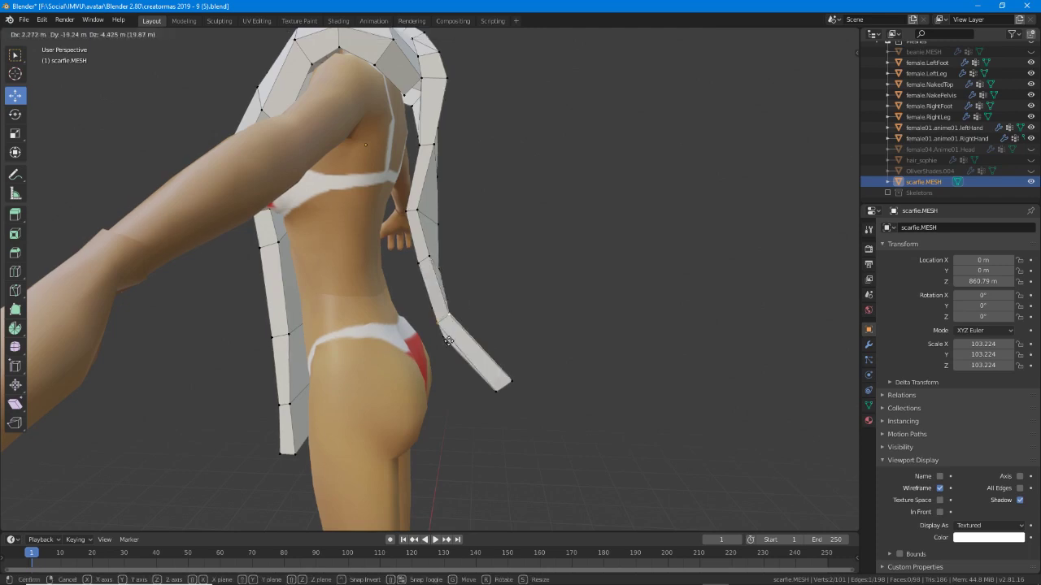
left_click(475, 393)
left_click(495, 390)
key("g")
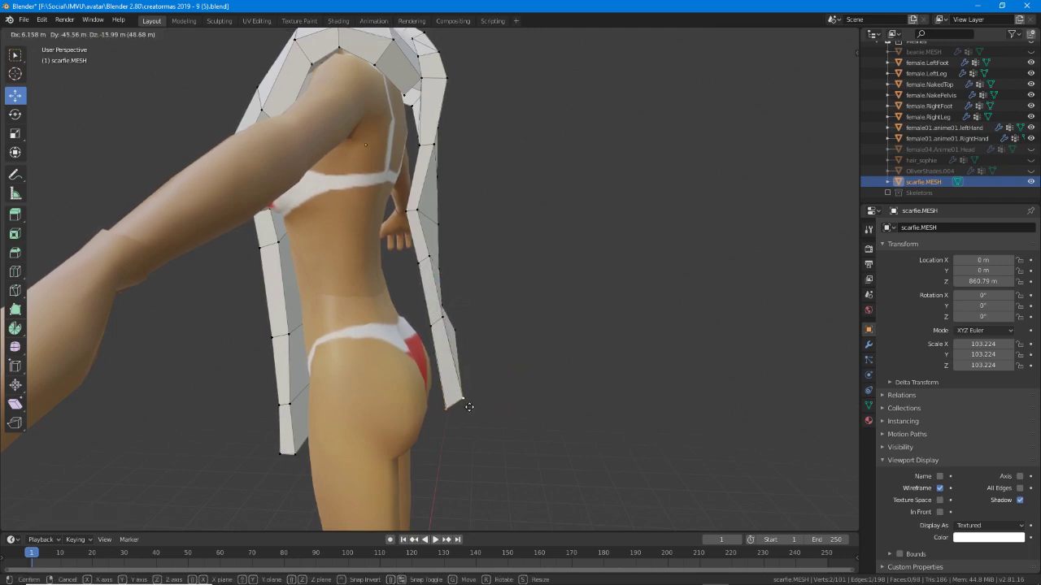
left_click(470, 407)
Shift the lower vertex pairs on the back strip's right-side edge sideways toward the strip's centre to straighten that edge.
middle_click_drag(469, 407, 376, 318)
right_click(432, 308)
left_click_drag(432, 308, 404, 281)
right_click(424, 271)
scroll(421, 268, "up", 1)
right_click(431, 350)
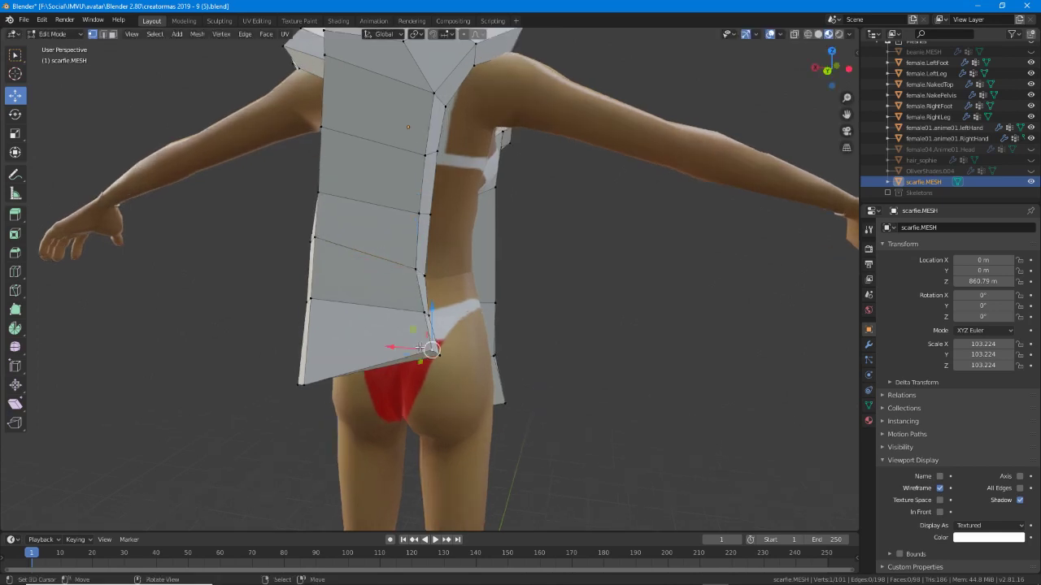
right_click(439, 355, "shift")
left_click_drag(435, 355, 422, 352)
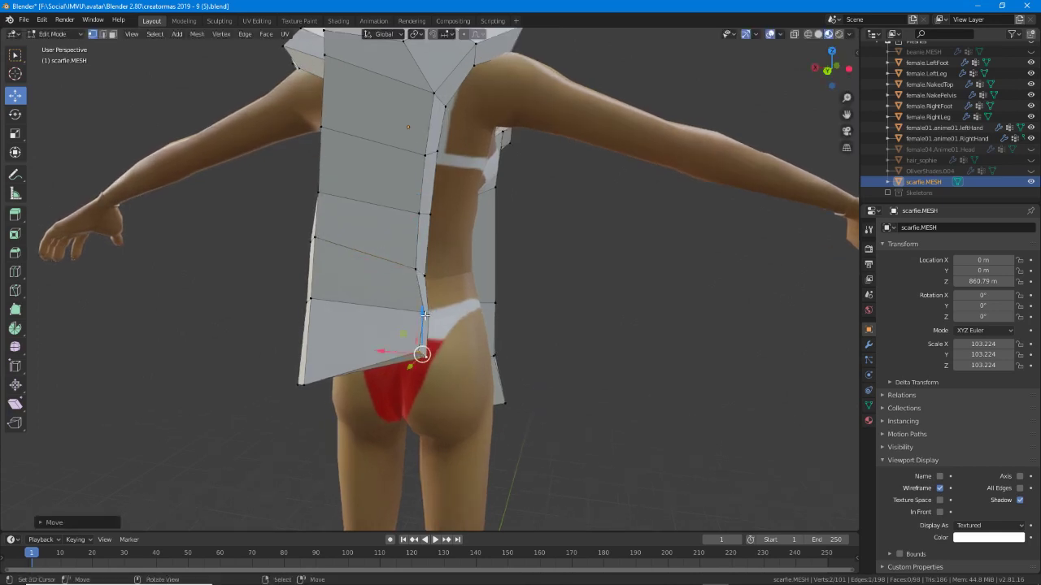
middle_click_drag(425, 314, 393, 275)
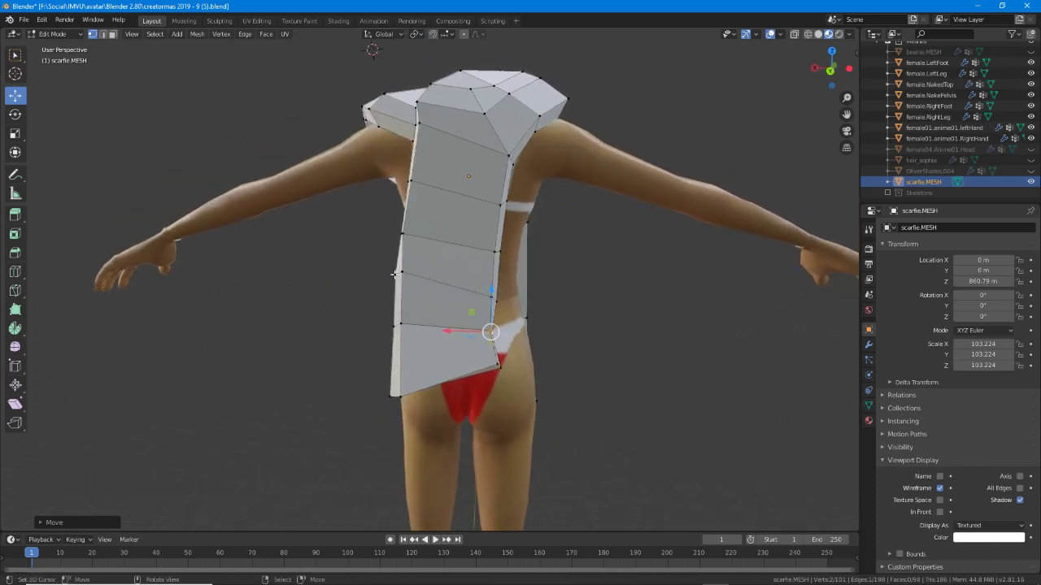
In edge select mode, move the waist, mid-back and upper-back cross edges on the back strip's left side inward.
left_click(399, 273)
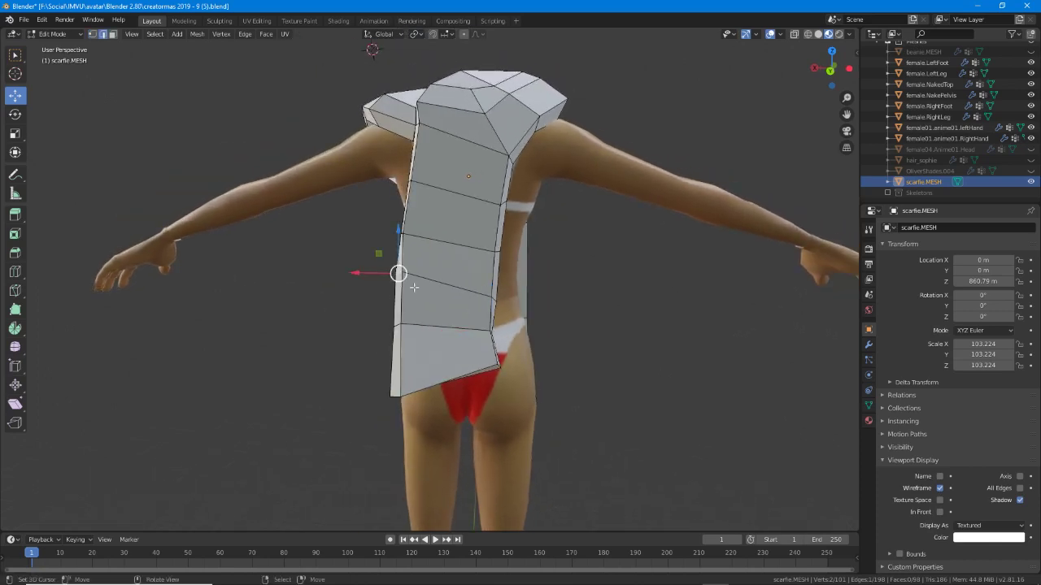
key("g")
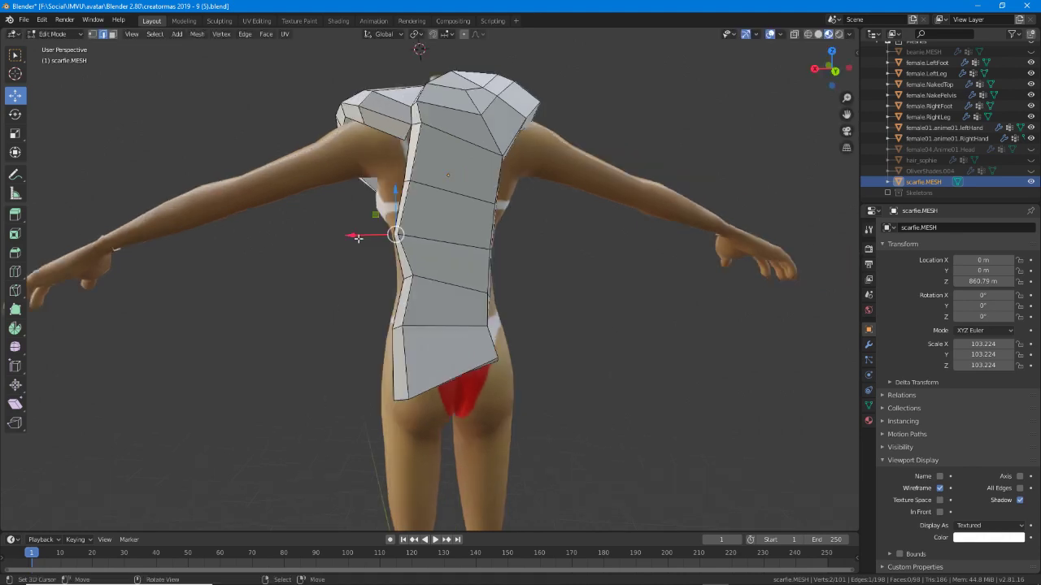
left_click_drag(356, 236, 378, 234)
left_click(405, 180)
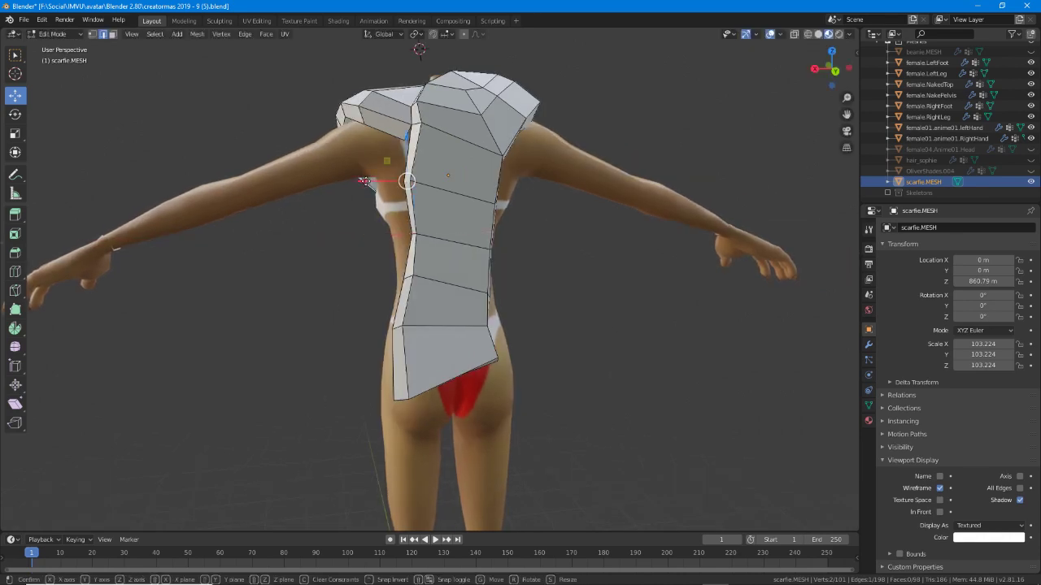
key("g")
key("x")
left_click(378, 182)
Move the hip and bottom cross edges on the back strip's left side inward along X.
middle_click_drag(379, 184, 398, 307)
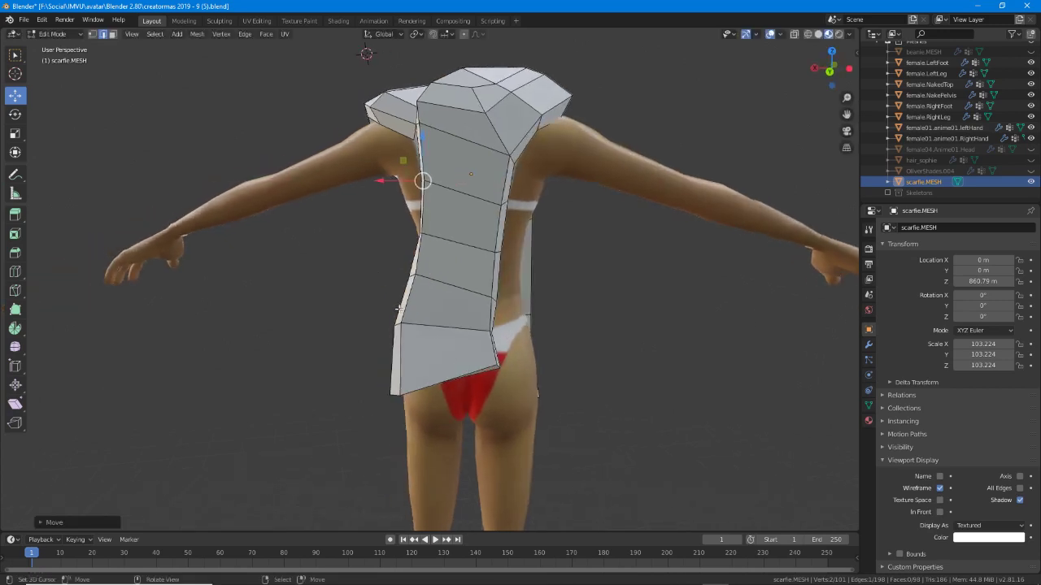
left_click(408, 328)
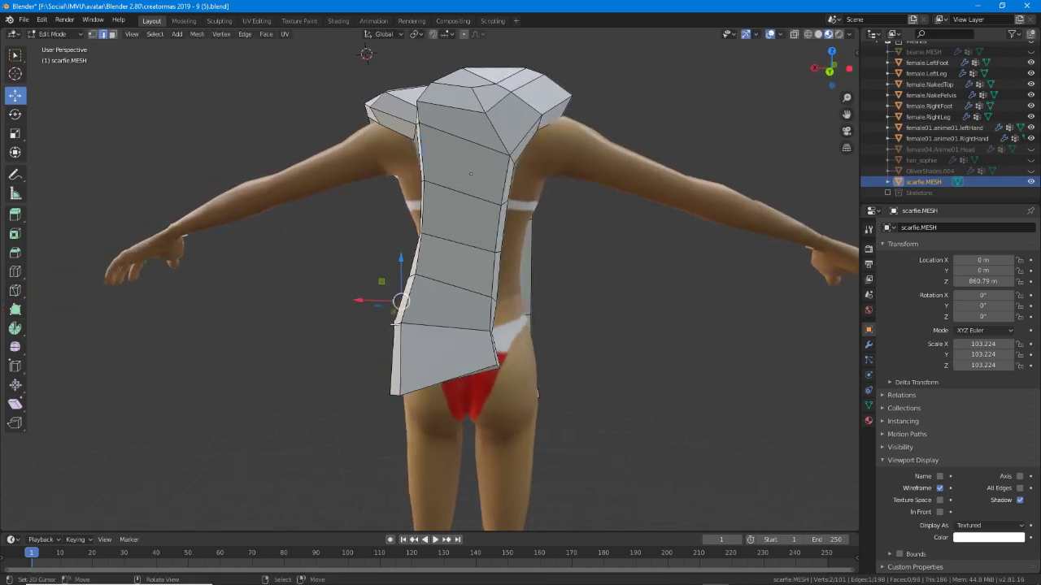
key("g")
key("x")
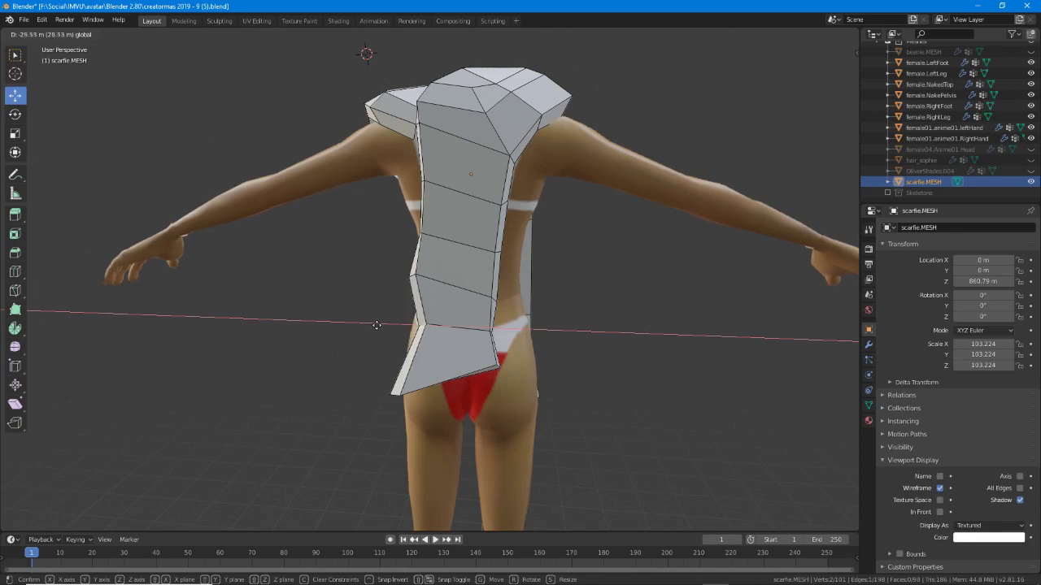
left_click(375, 325)
left_click(391, 394)
key("g")
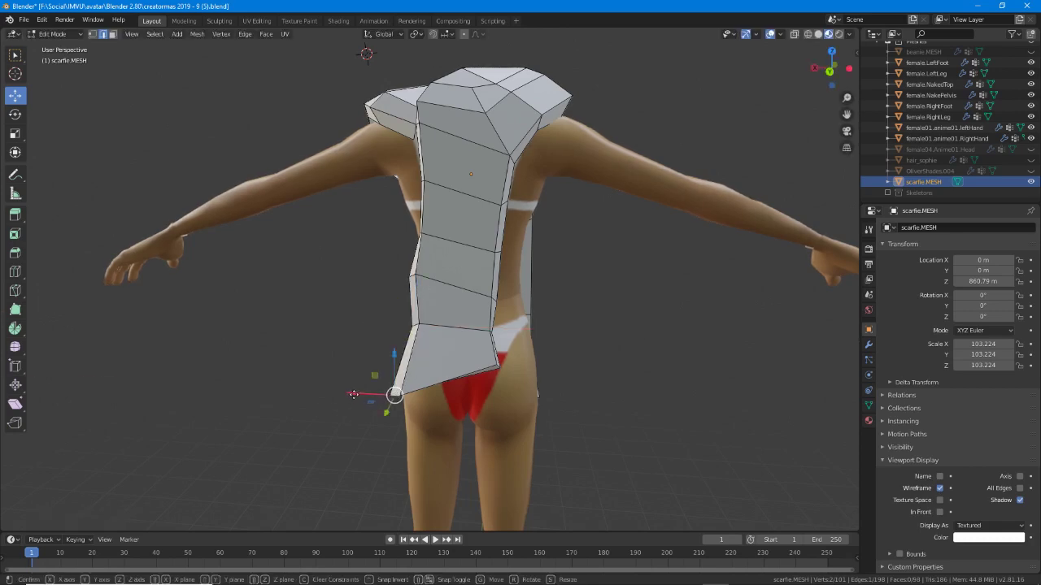
key("x")
left_click(400, 267)
Move the waist and hip cross edges on the back strip's left side inward along X by about 10 m each.
left_click(412, 275)
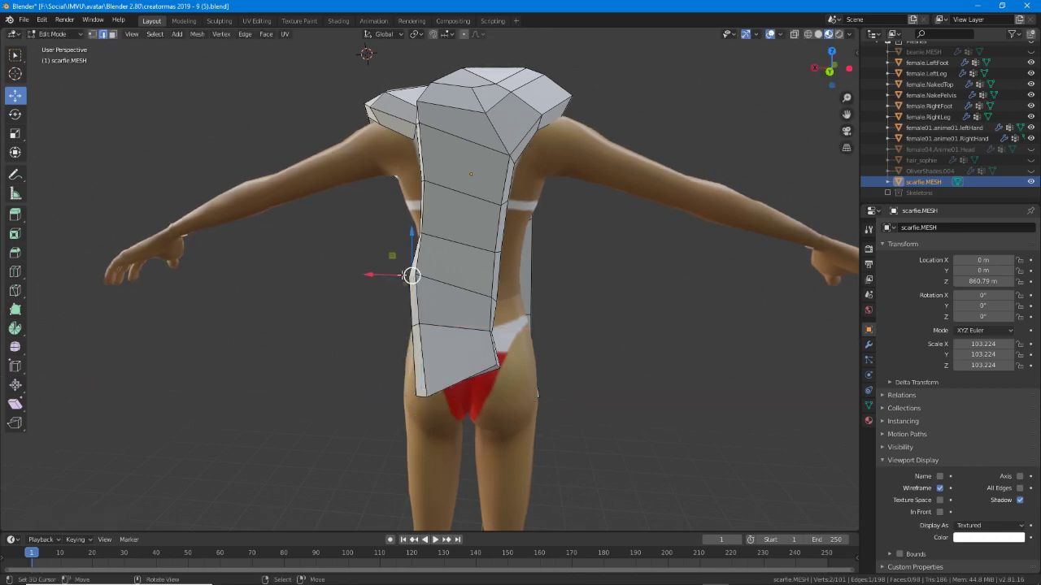
key("g")
key("x")
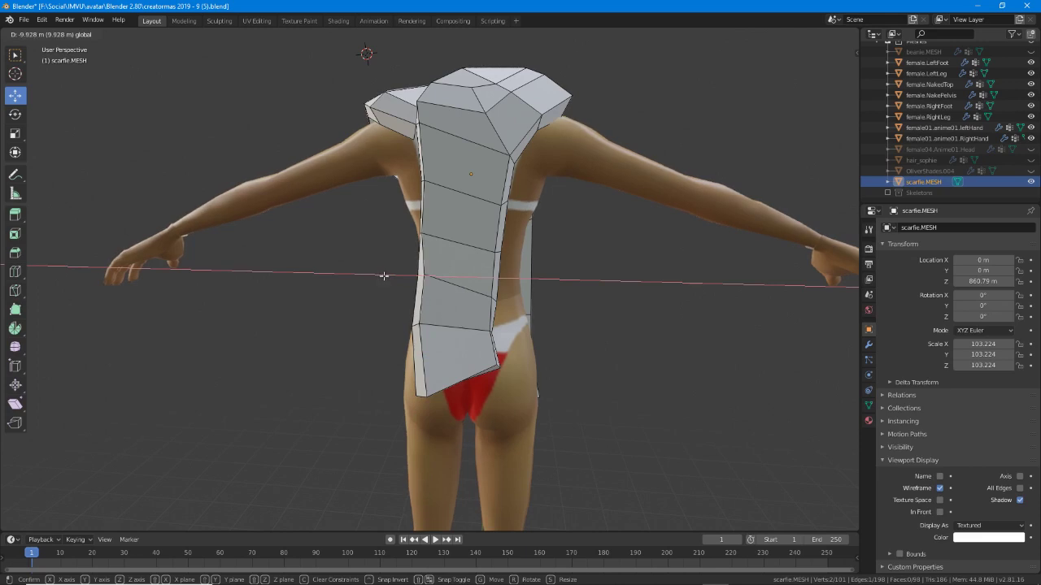
left_click(383, 276)
right_click(415, 324)
key("g")
key("x")
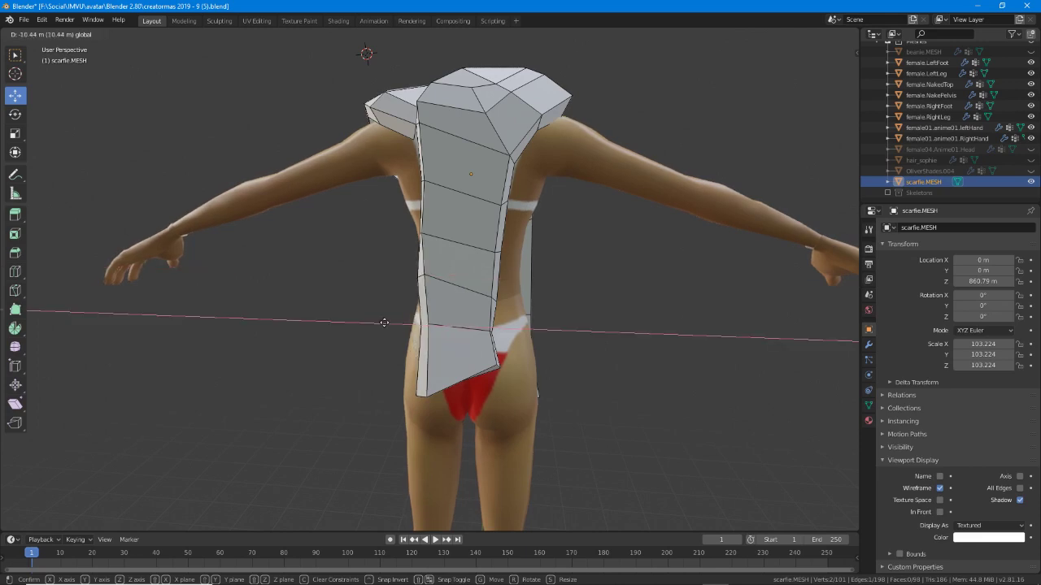
left_click(383, 323)
Move the hip edge on the back strip's right side outward about 7 m along X, and the waist edge slightly outward.
scroll(450, 296, "up", 1)
middle_click_drag(500, 341, 427, 346)
right_click(495, 351)
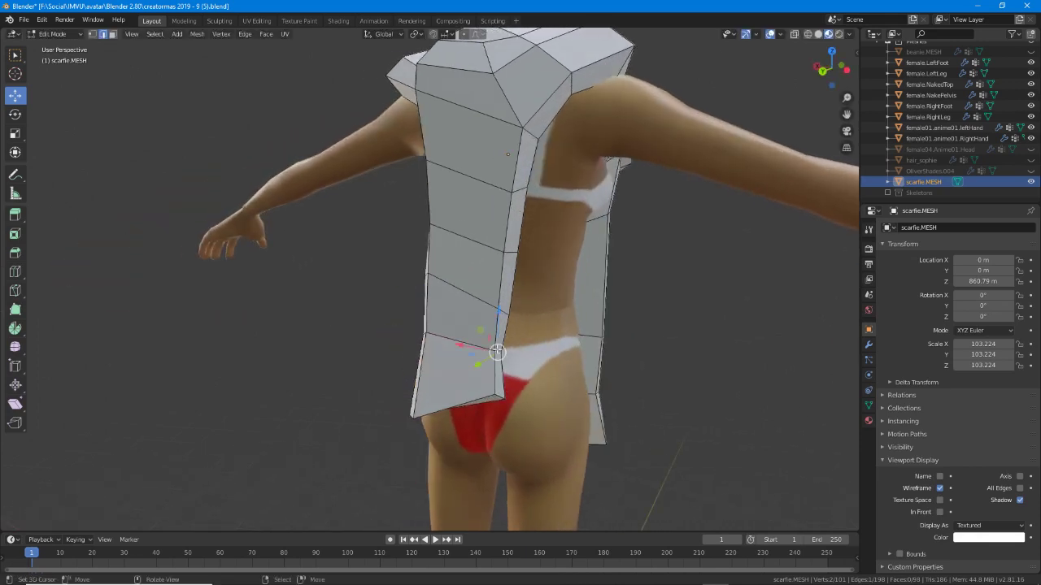
middle_click_drag(495, 352, 561, 344)
key("g")
key("x")
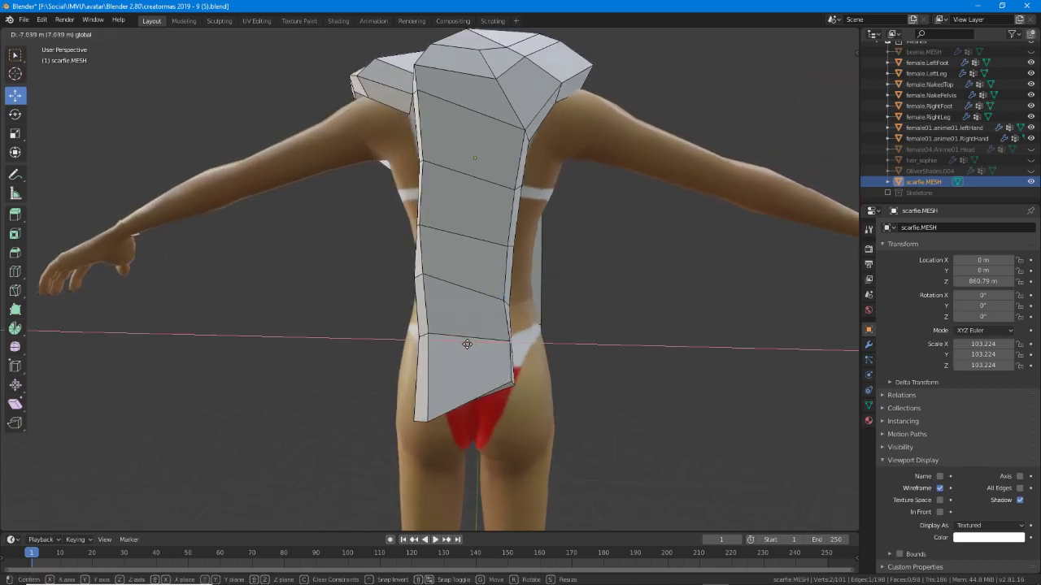
left_click(466, 344)
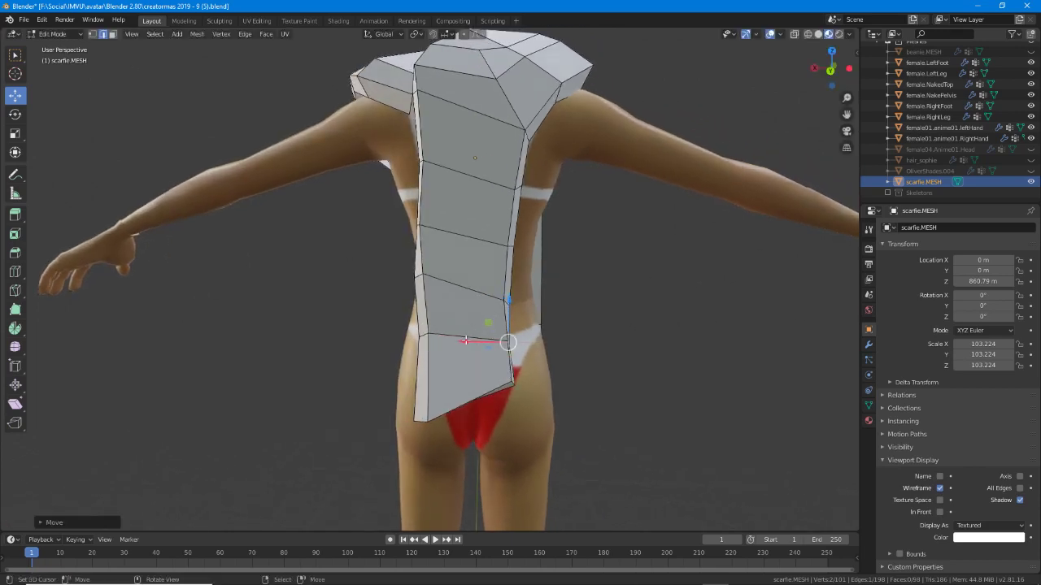
left_click(471, 303)
key("g")
key("x")
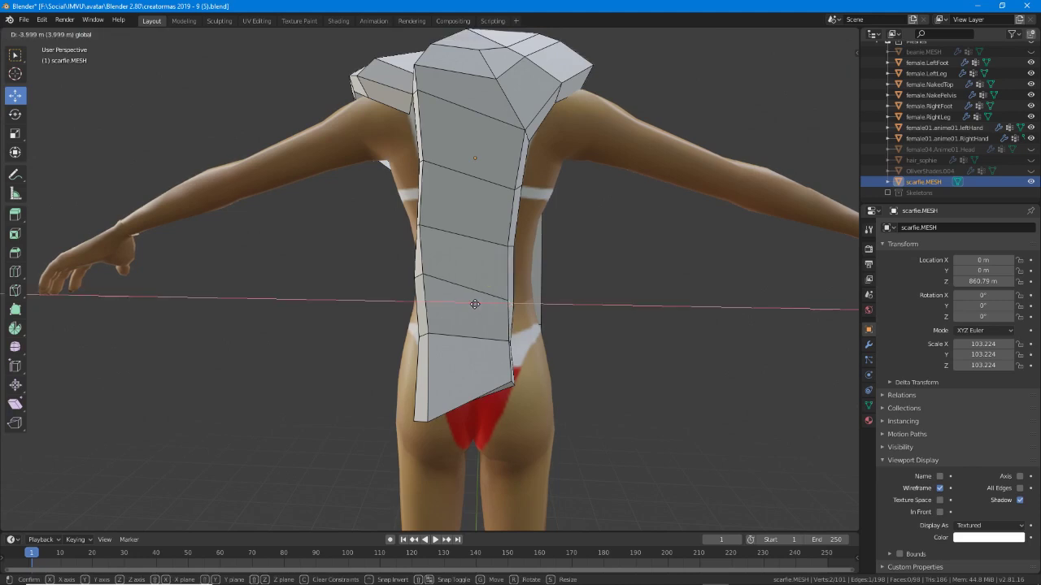
left_click(472, 305)
Nudge the waist and mid-back edges on the back strip's left side inward along X to straighten its outline.
left_click(416, 275)
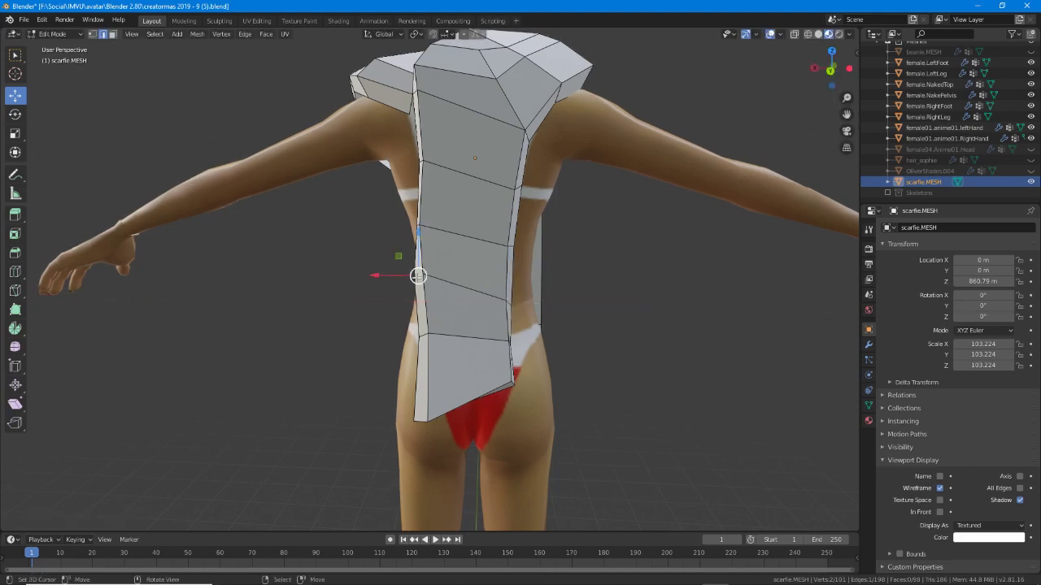
key("g")
key("x")
left_click(396, 239)
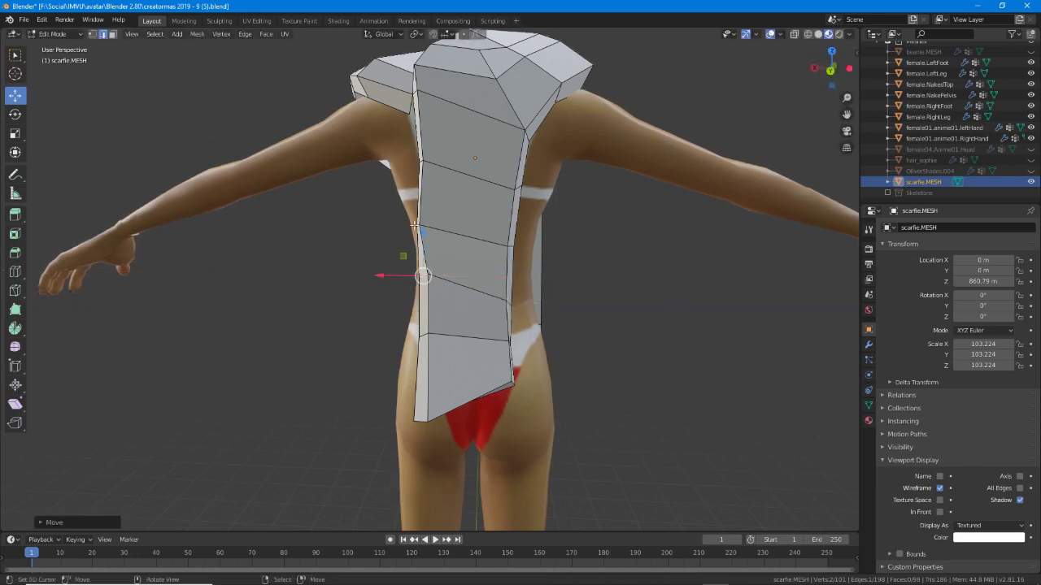
right_click(418, 223)
right_click(419, 228)
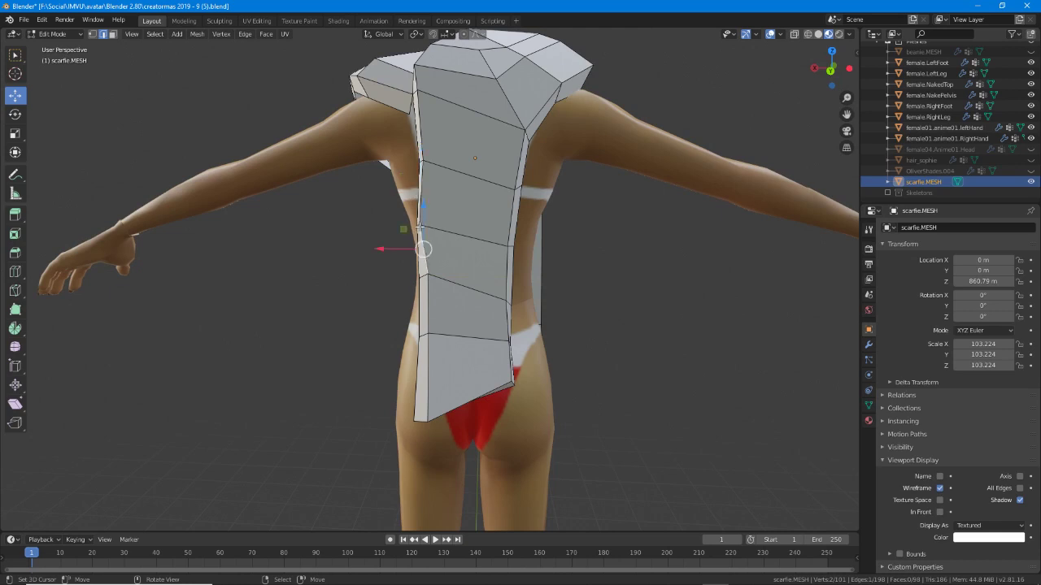
right_click(420, 227)
middle_click_drag(387, 229, 386, 235)
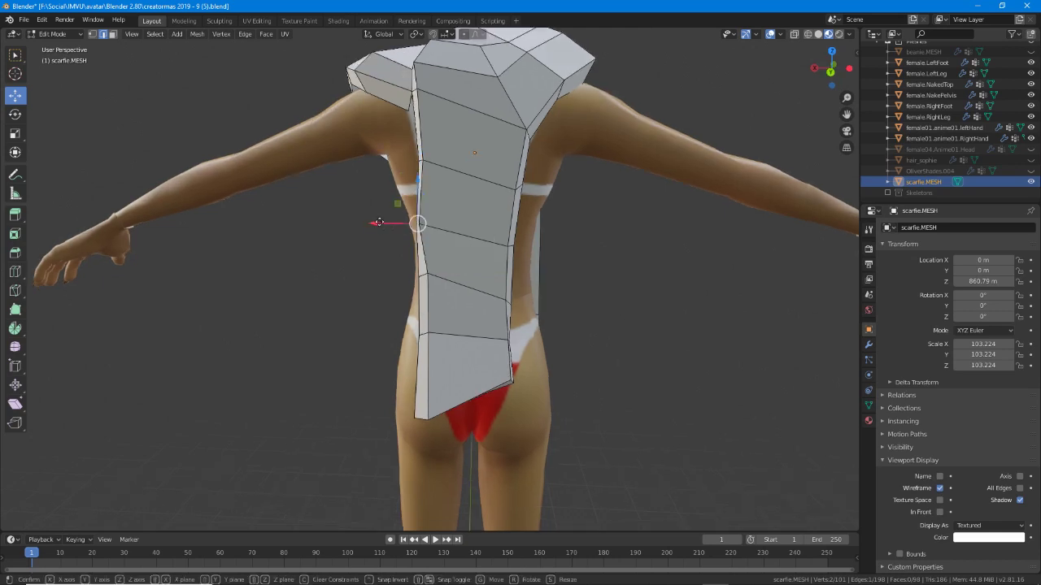
key("g")
key("x")
left_click(393, 216)
Move the two uppermost cross edges on the back strip's left side inward along X by about 14 m each.
middle_click_drag(411, 148, 383, 250, "shift")
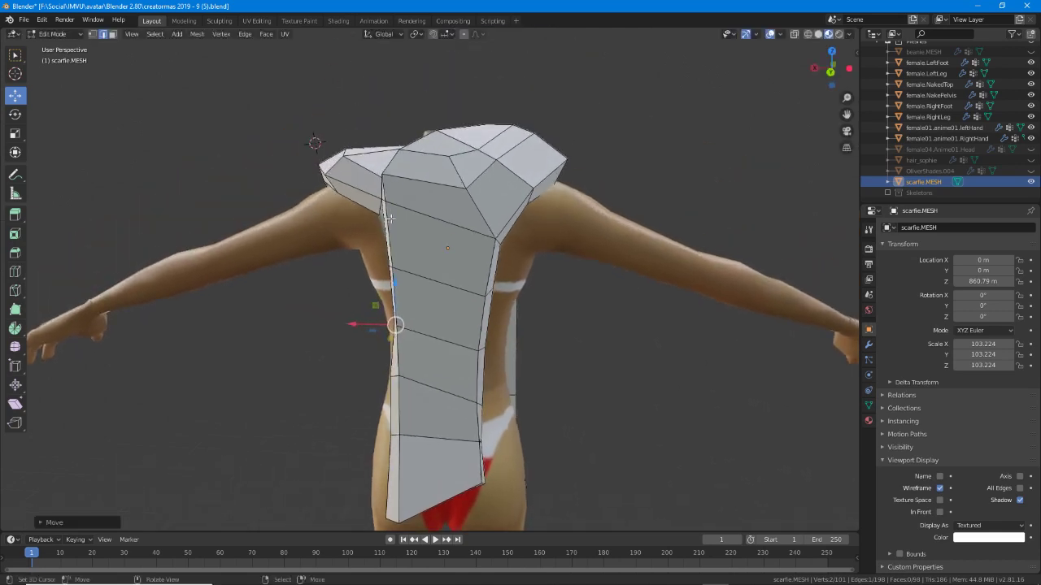
middle_click_drag(354, 187, 382, 184)
right_click(385, 177)
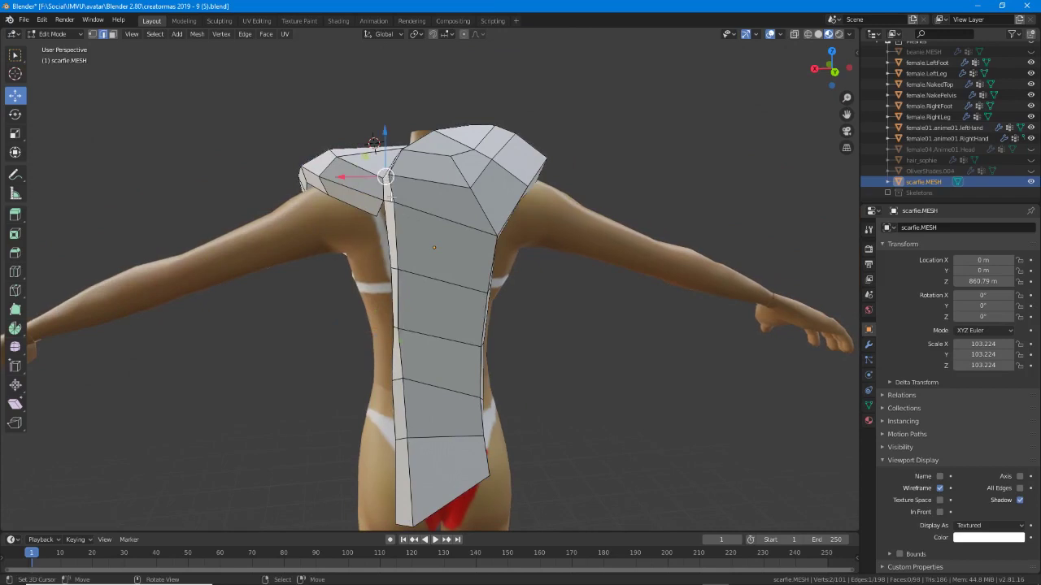
scroll(391, 197, "up", 2)
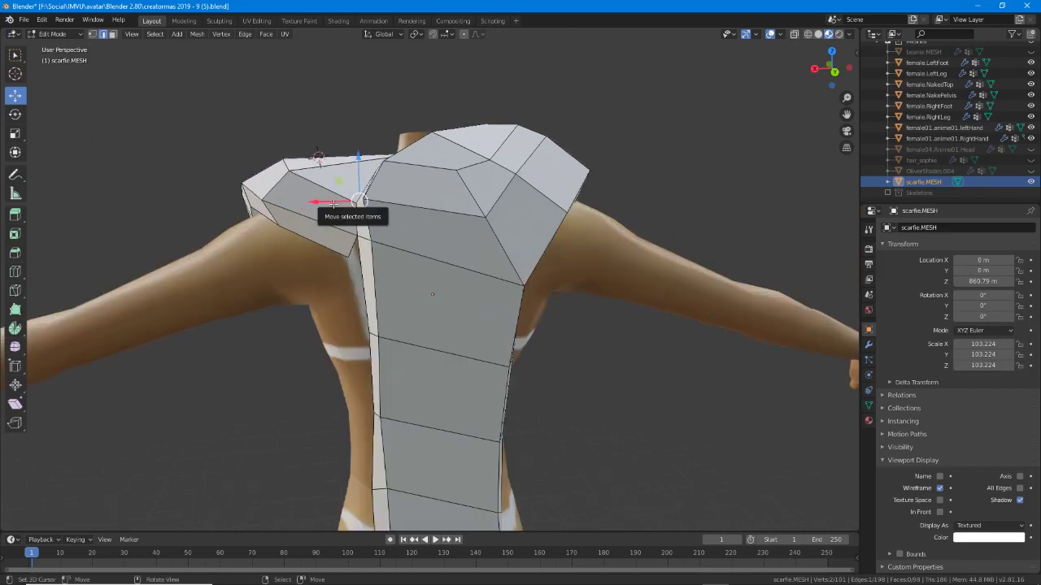
key("g")
key("x")
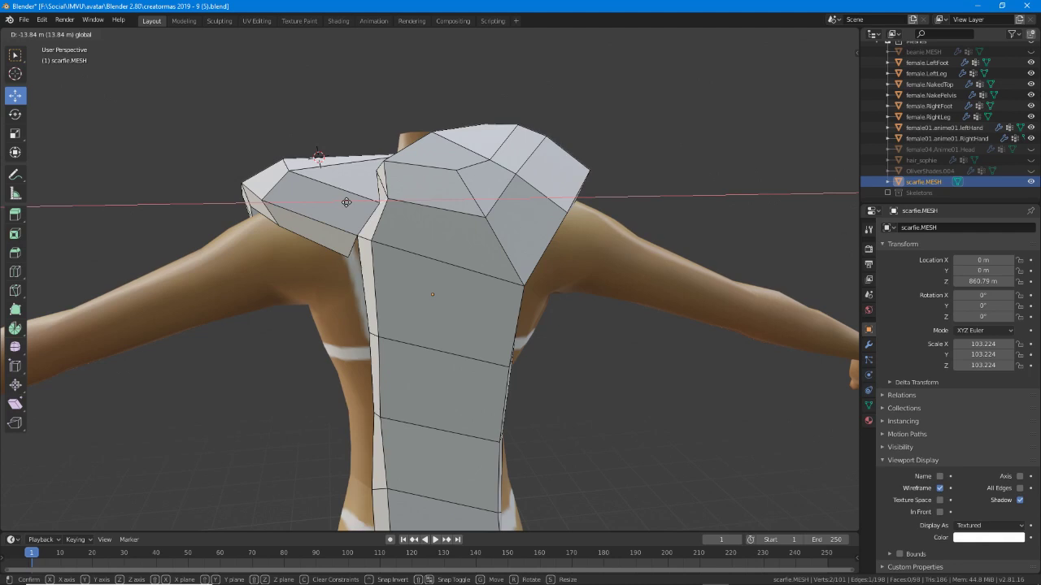
left_click(348, 203)
left_click(364, 239)
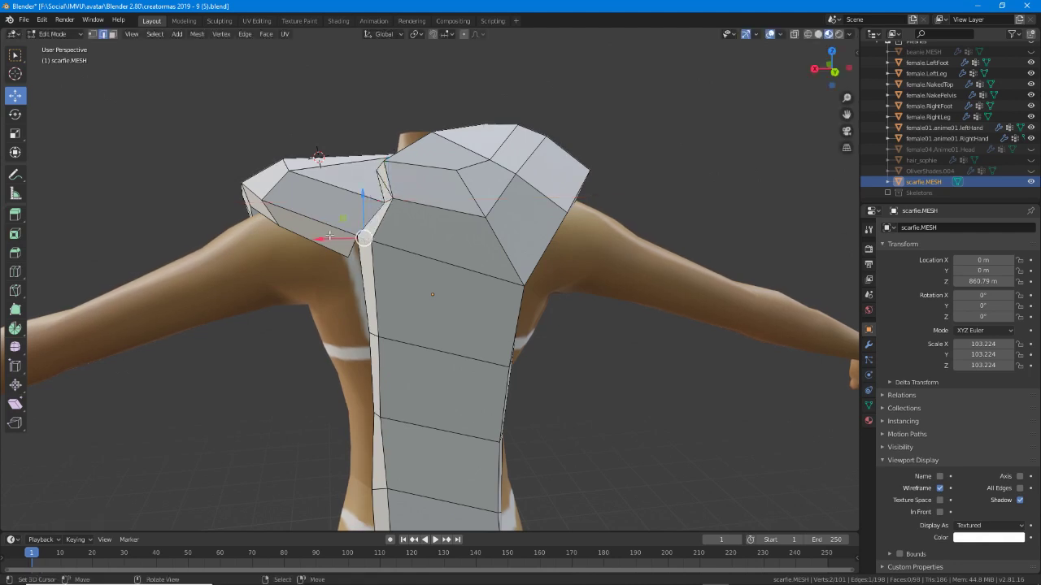
key("g")
key("x")
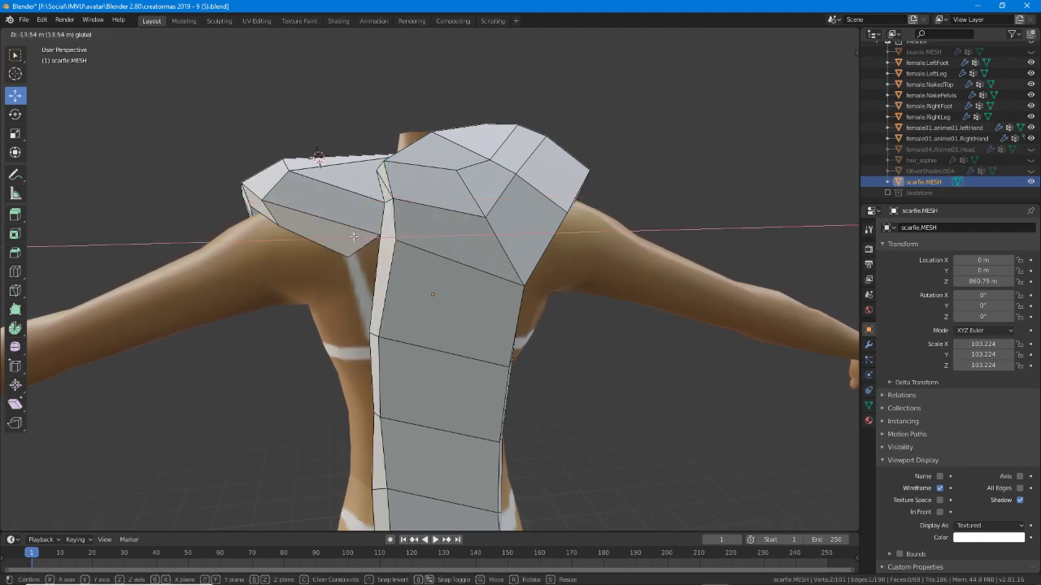
left_click(354, 237)
Move the edge beside the collar, above the back strip's left side, inward along X by about 20 m.
middle_click_drag(353, 237, 371, 274)
key("g")
key("x")
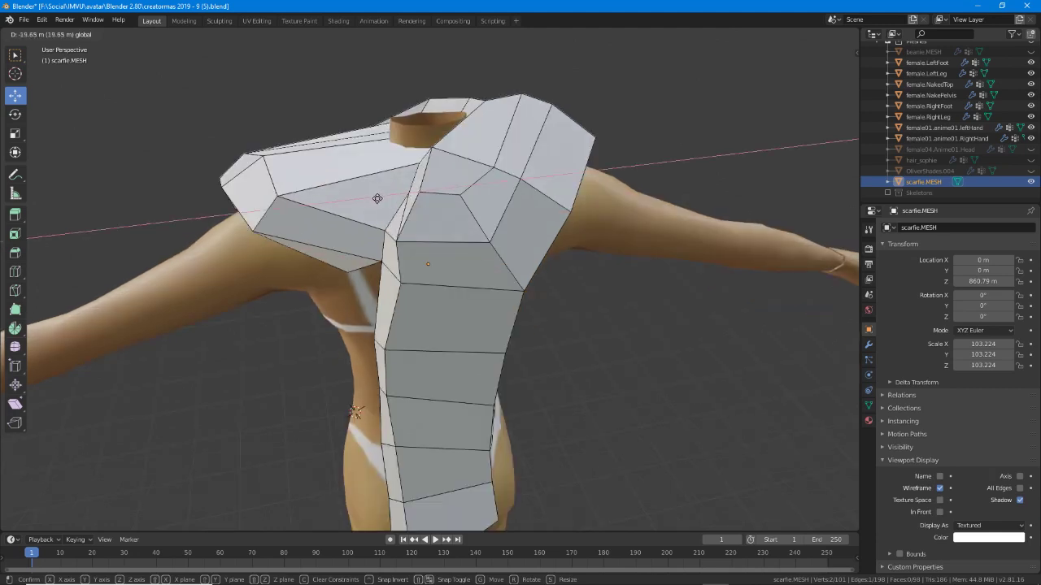
left_click(399, 205)
middle_click_drag(355, 412, 488, 324)
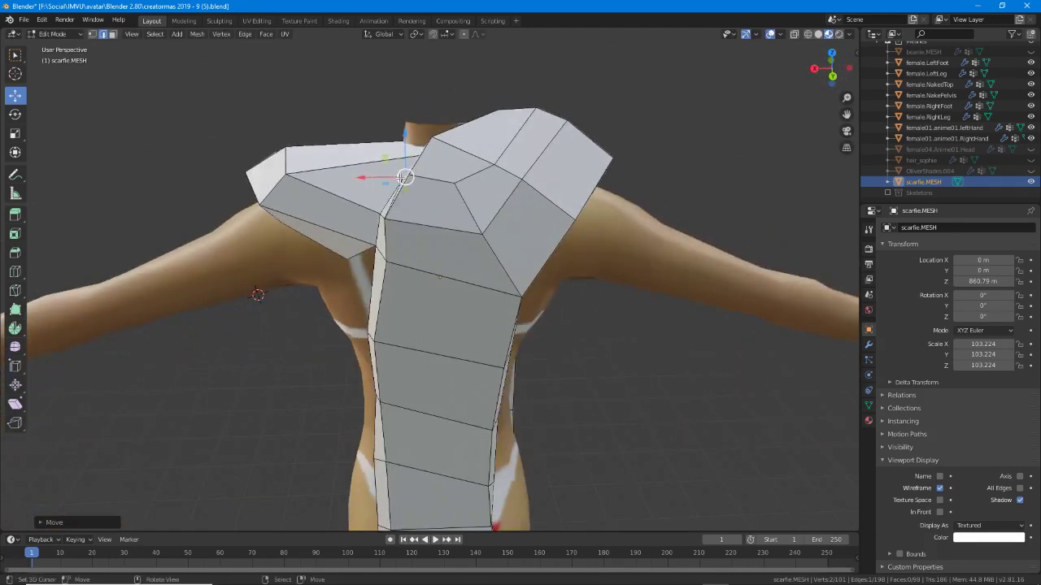
middle_click_drag(469, 214, 493, 214)
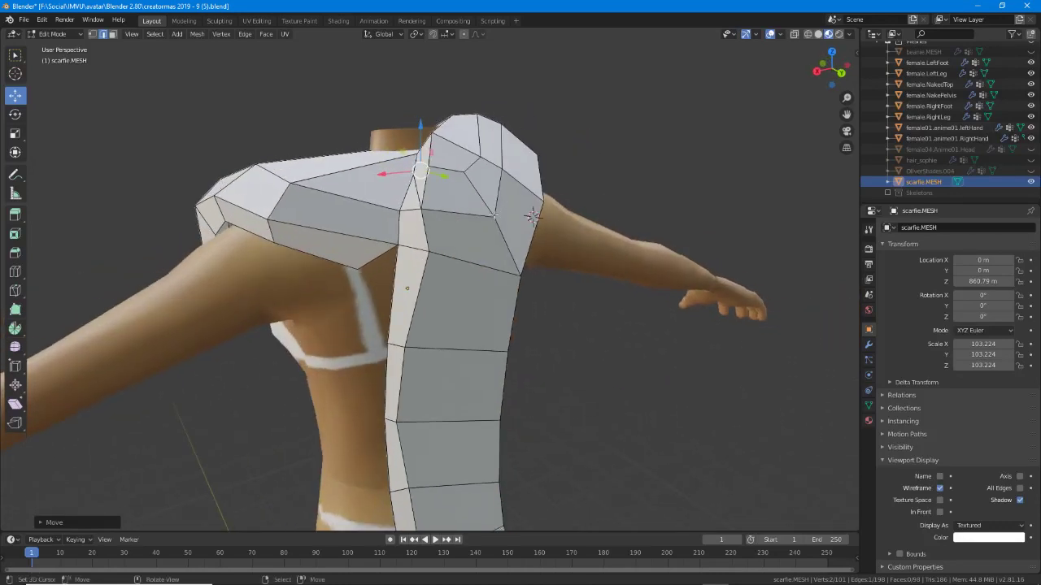
Select the scarf's hem edges around the avatar's left shoulder and move them inward along X.
middle_click_drag(357, 268, 447, 301)
right_click(372, 249)
left_click(490, 296)
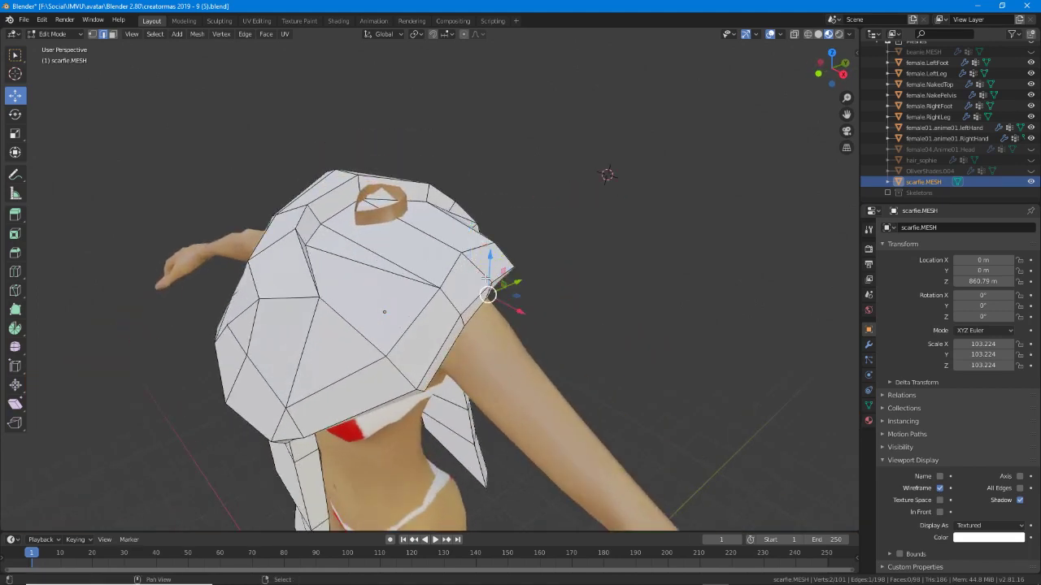
middle_click_drag(485, 279, 473, 257)
middle_click_drag(531, 277, 493, 230)
left_click(492, 214, "shift")
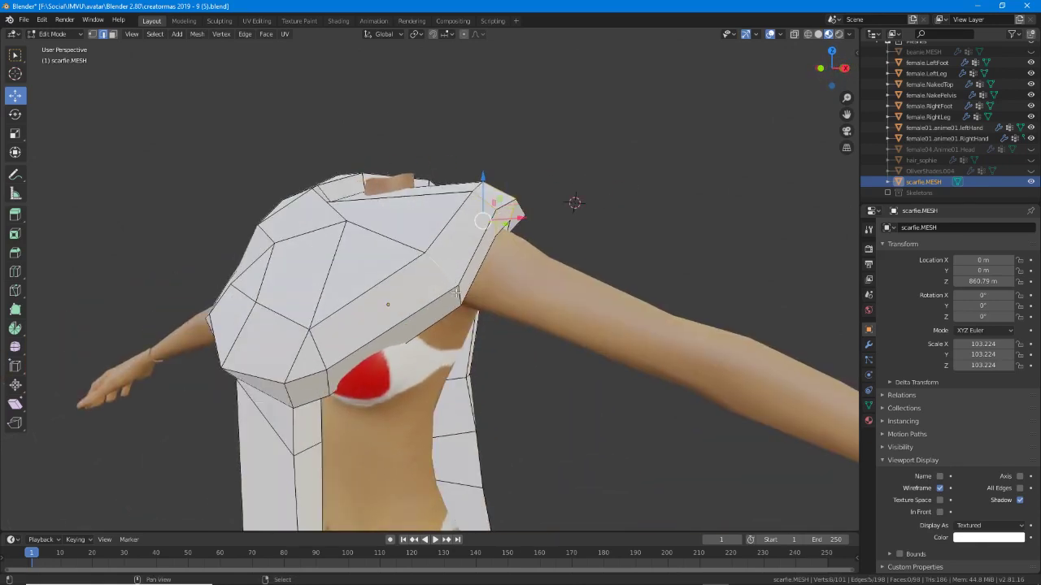
left_click(456, 294, "shift")
middle_click_drag(456, 295, 529, 248)
left_click_drag(585, 264, 538, 260)
Move the two hem edges at the back of the left shoulder inward along X.
middle_click_drag(537, 259, 346, 280)
left_click(345, 280)
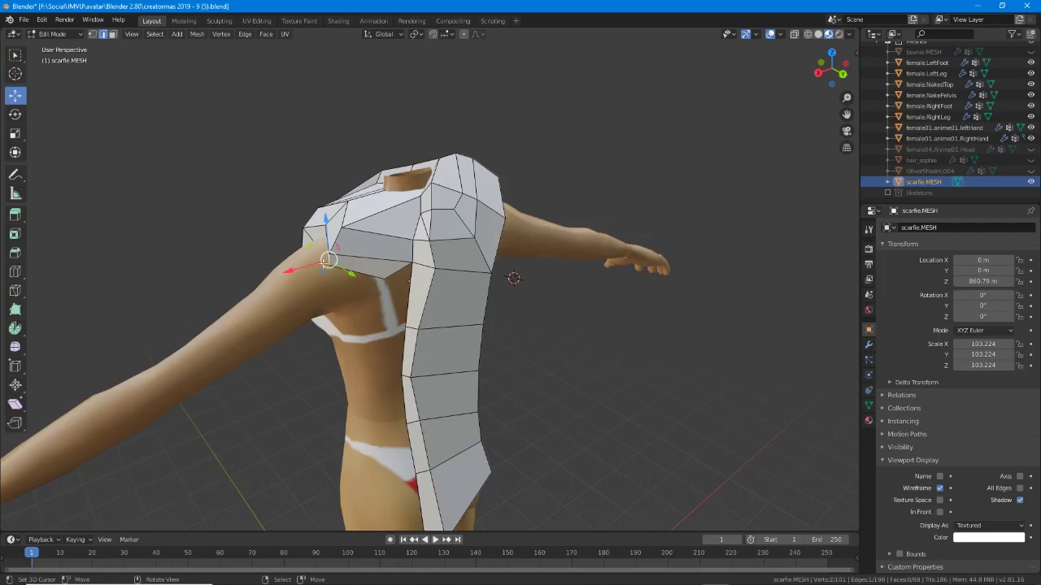
left_click(333, 239, "shift")
left_click_drag(299, 257, 336, 249)
middle_click_drag(337, 249, 439, 309)
scroll(484, 309, "down", 1)
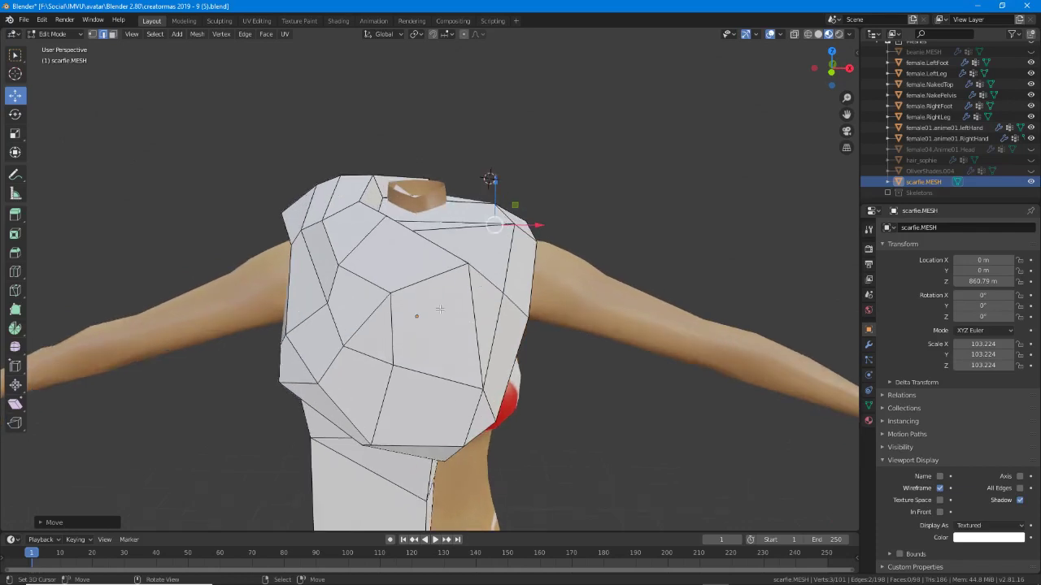
In vertex mode, move the upper chest vertex and the short edge below the neck toward the avatar's right shoulder.
key("1")
right_click(468, 263)
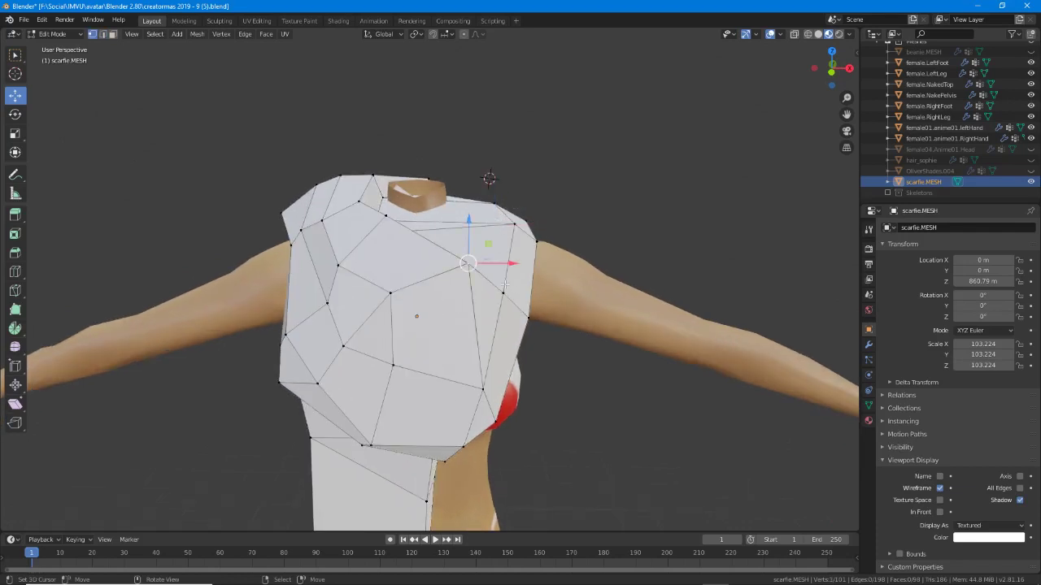
key("g")
left_click(392, 234)
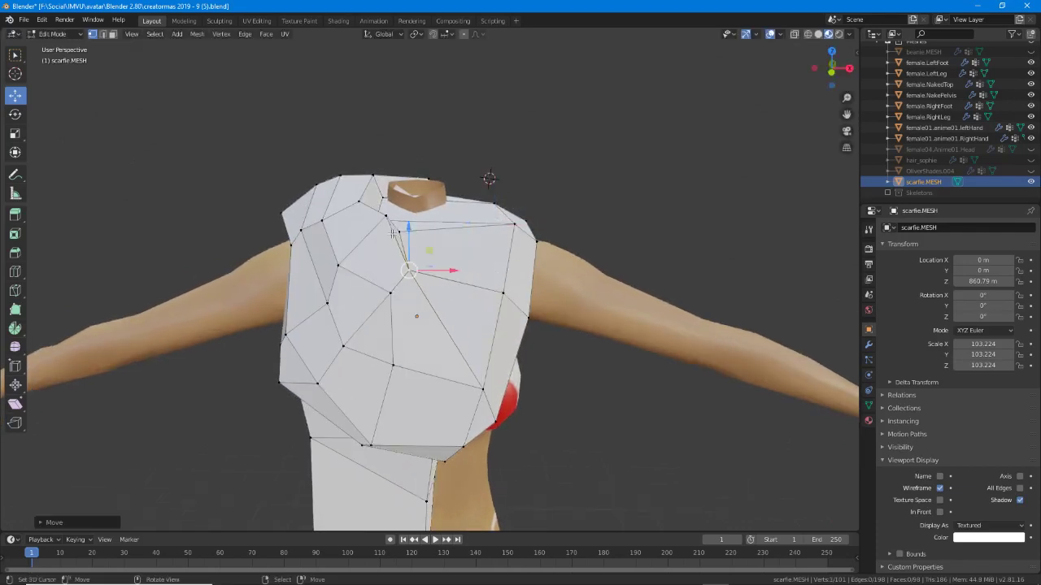
left_click(393, 226)
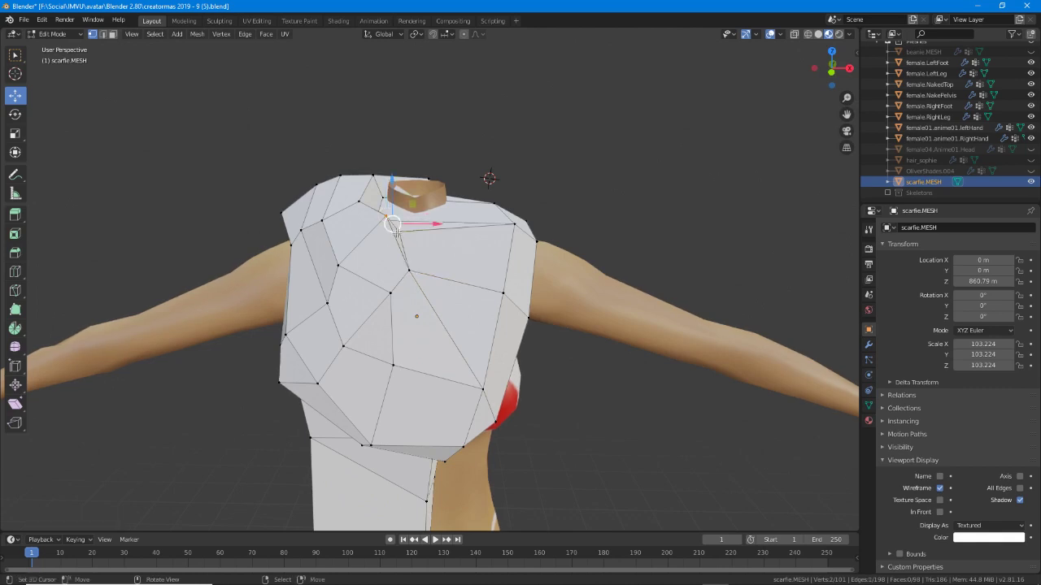
key("g")
left_click(370, 236)
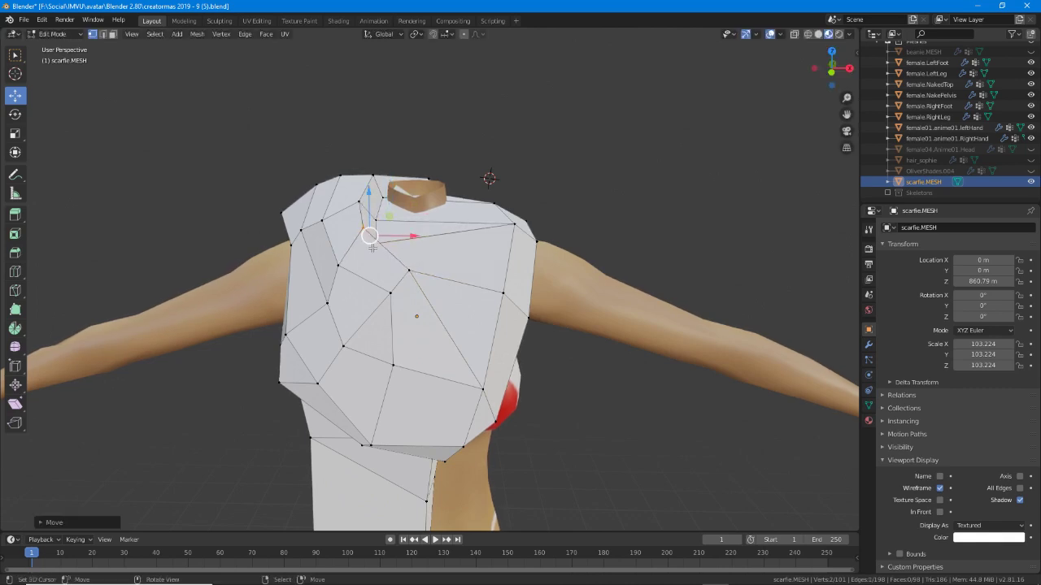
middle_click_drag(372, 248, 371, 268)
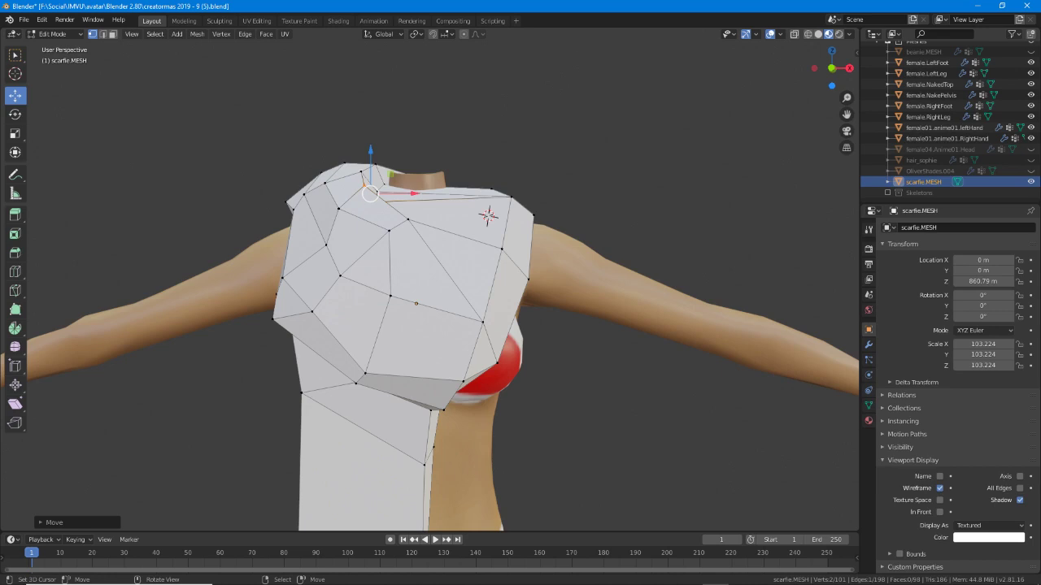
Reposition the scarf's front vertices near the right shoulder and the hem edge above the right armpit.
mouse_move(334, 348)
middle_mouse_down()
mouse_move(309, 377)
mouse_move(349, 374)
mouse_move(332, 359)
middle_mouse_up()
left_click(279, 289)
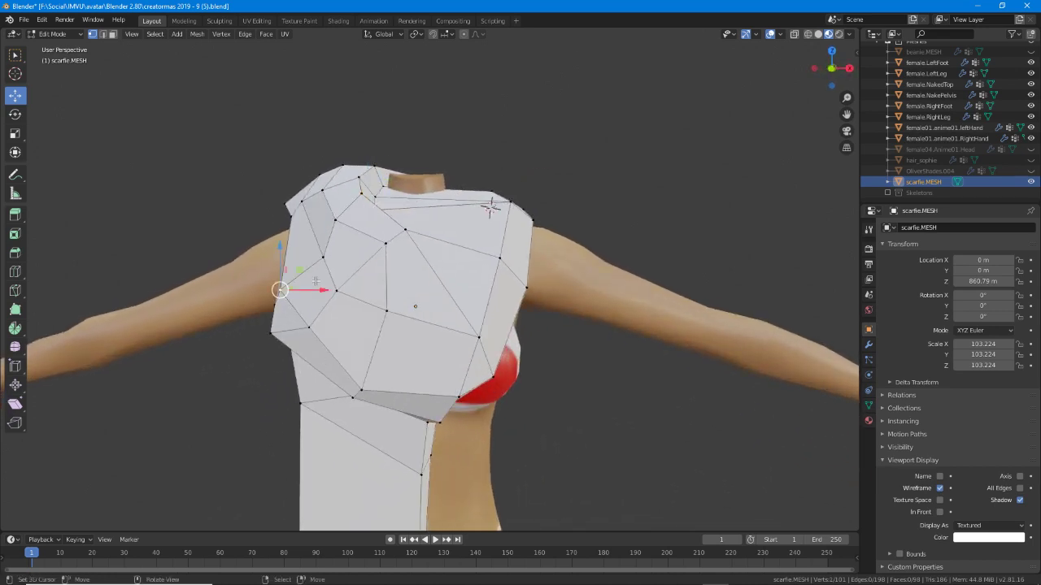
left_click(323, 257)
middle_click_drag(335, 259, 398, 314)
key("g")
left_click(312, 249)
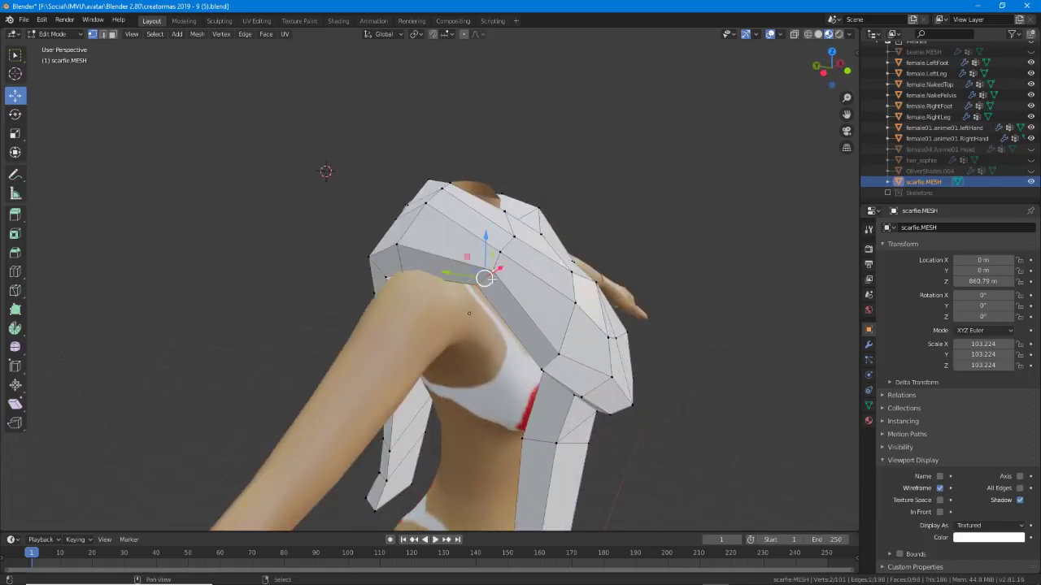
middle_click_drag(453, 244, 382, 269)
key("g")
left_click(390, 283)
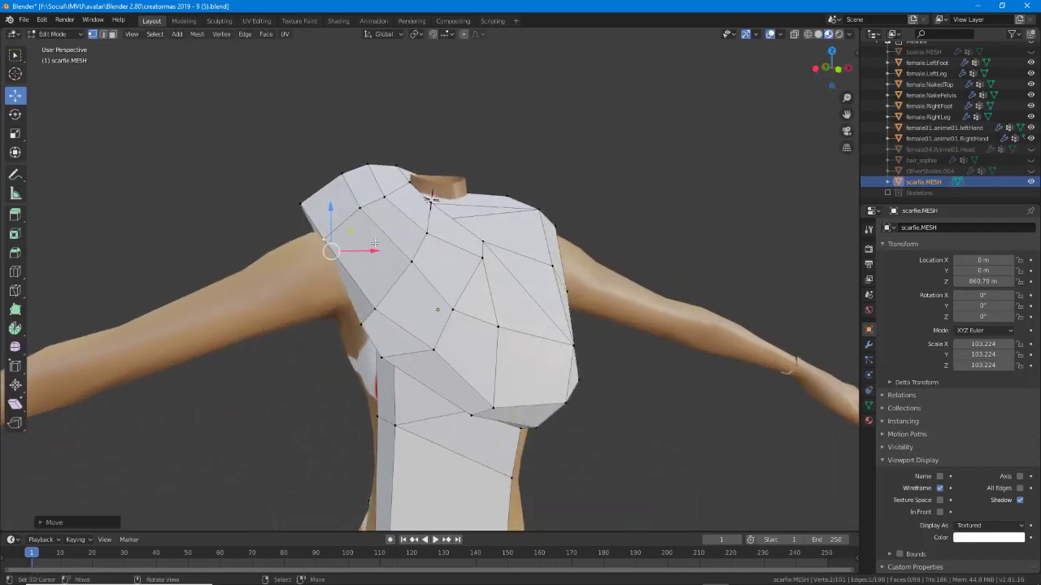
Move the outermost corner vertex of the right shoulder slightly inward along X.
right_click(360, 208)
mouse_move(341, 226)
middle_mouse_down()
mouse_move(336, 213)
mouse_move(346, 210)
middle_mouse_up()
left_click(310, 199)
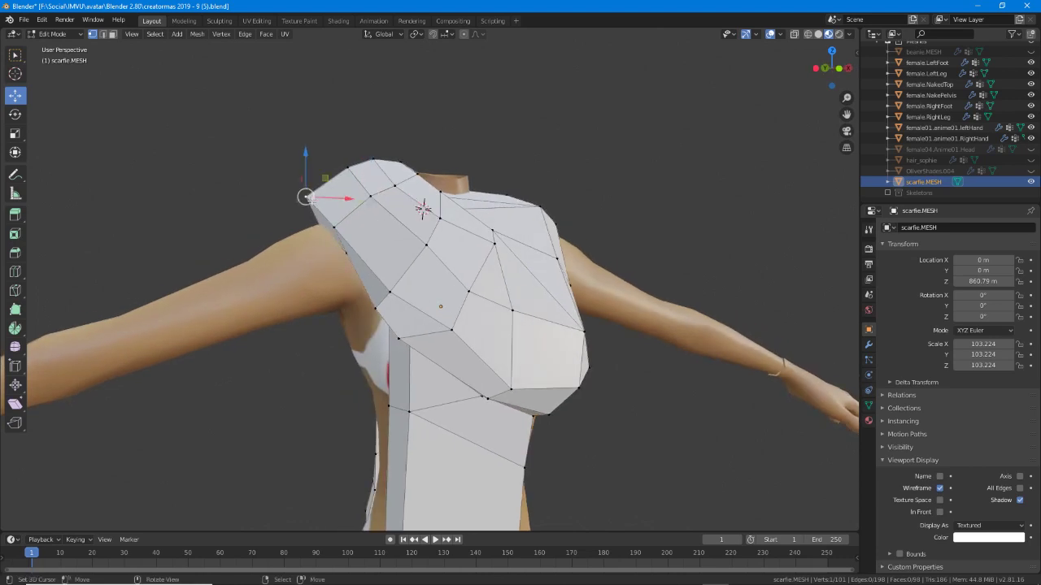
left_click_drag(310, 199, 321, 199)
middle_click_drag(323, 293, 336, 212)
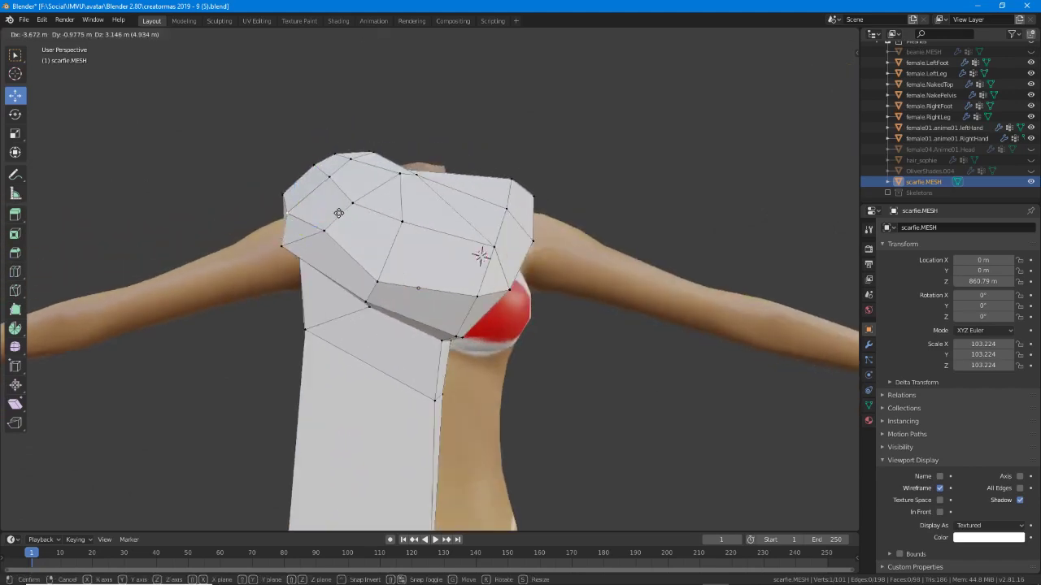
Move the hem vertex above the front strip's outer top corner inward and down by about 6 m.
middle_click_drag(289, 242, 350, 218)
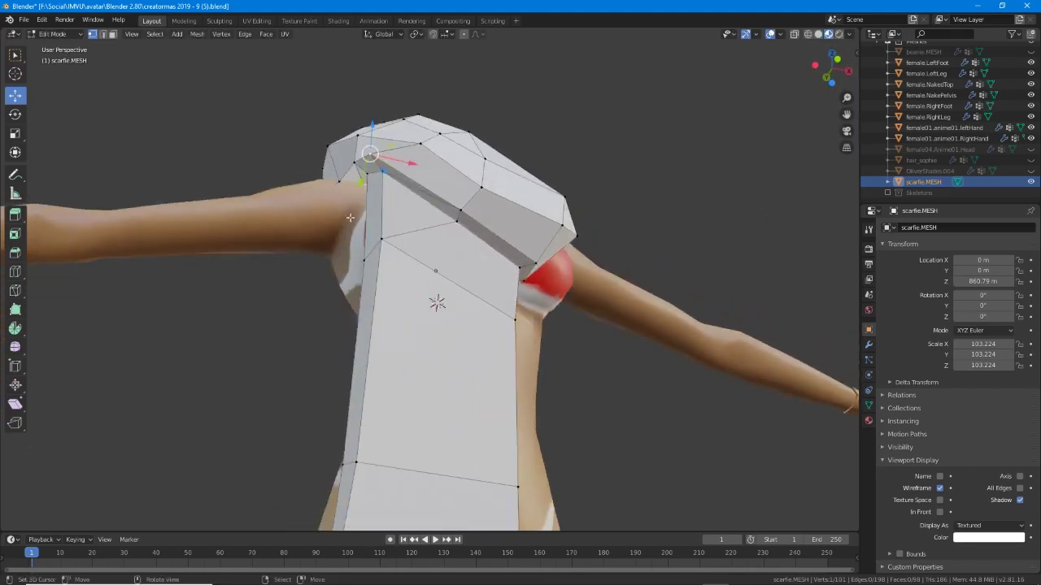
key("g")
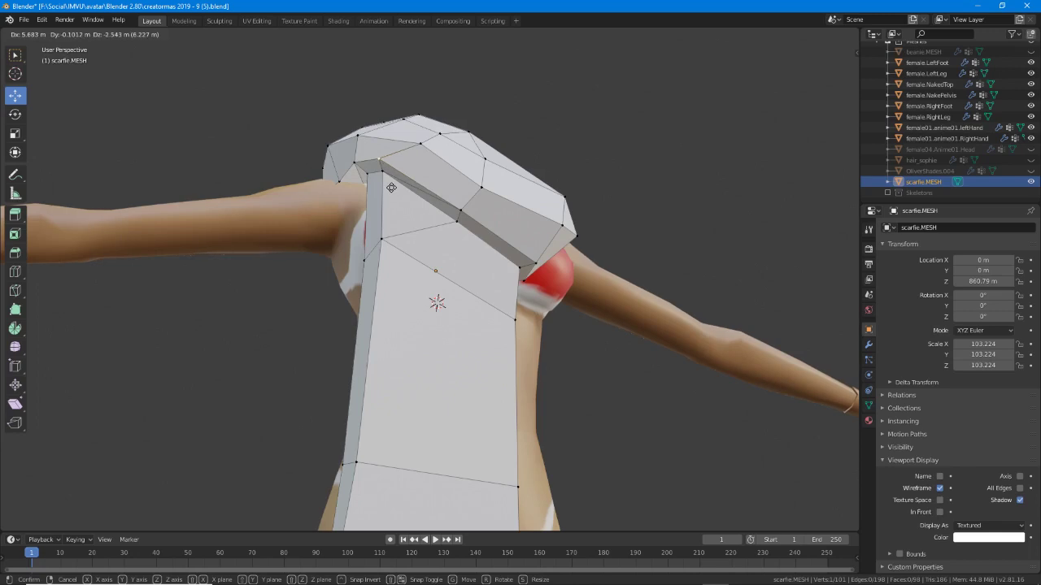
left_click(391, 187)
middle_click_drag(391, 188, 340, 181)
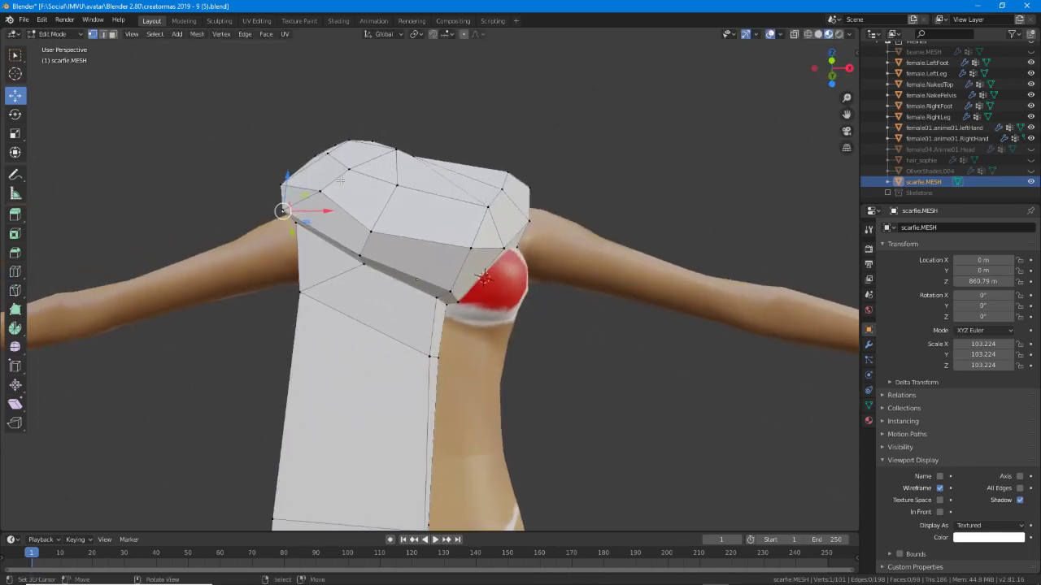
Move the neighbouring front vertex above the hem outward by about 20 m, and adjust its depth from the side.
key("g")
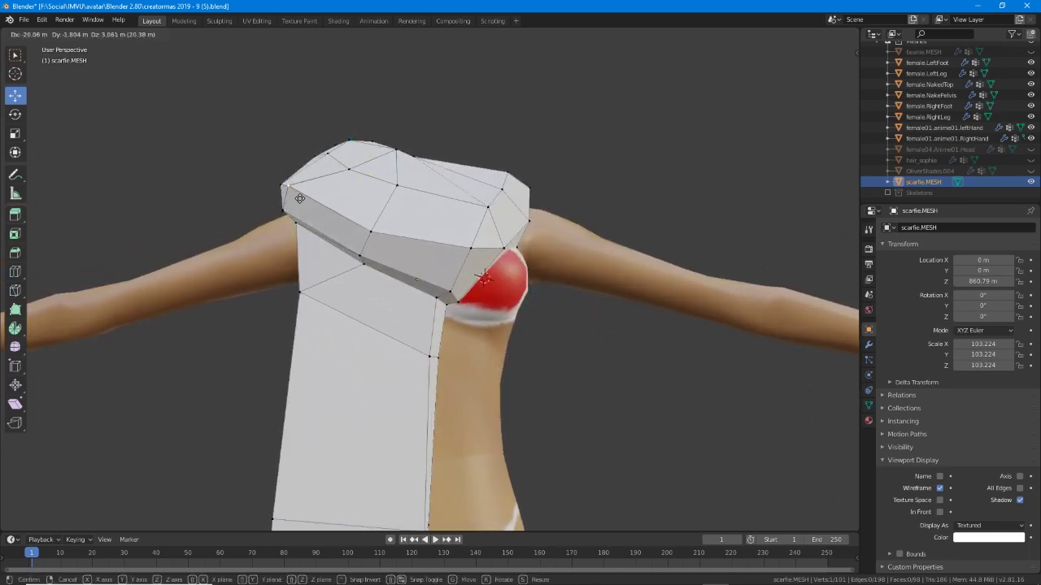
left_click(299, 199)
middle_click_drag(299, 198, 460, 288)
key("g")
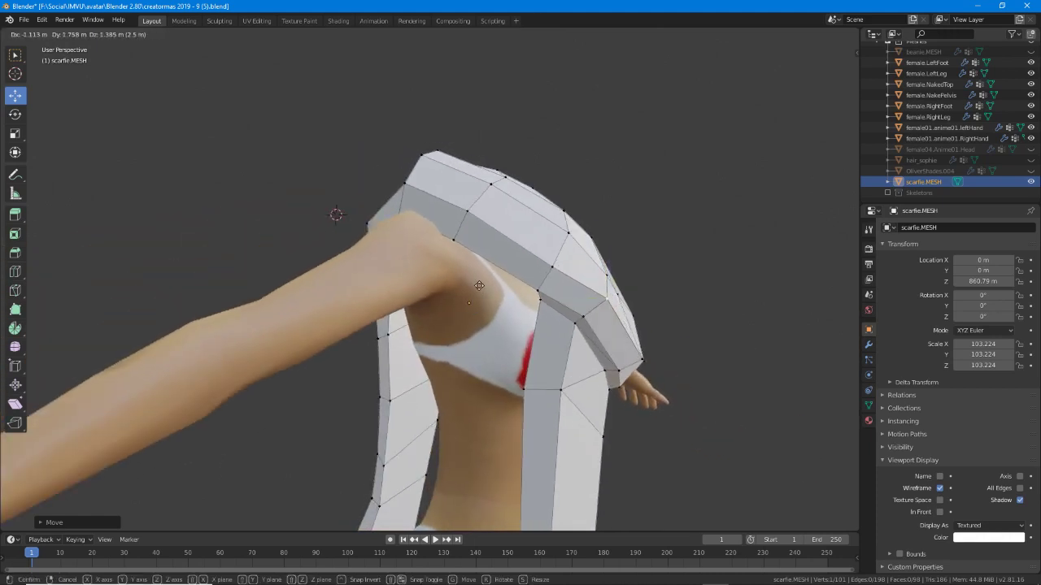
left_click(558, 261)
middle_click_drag(558, 262, 377, 271)
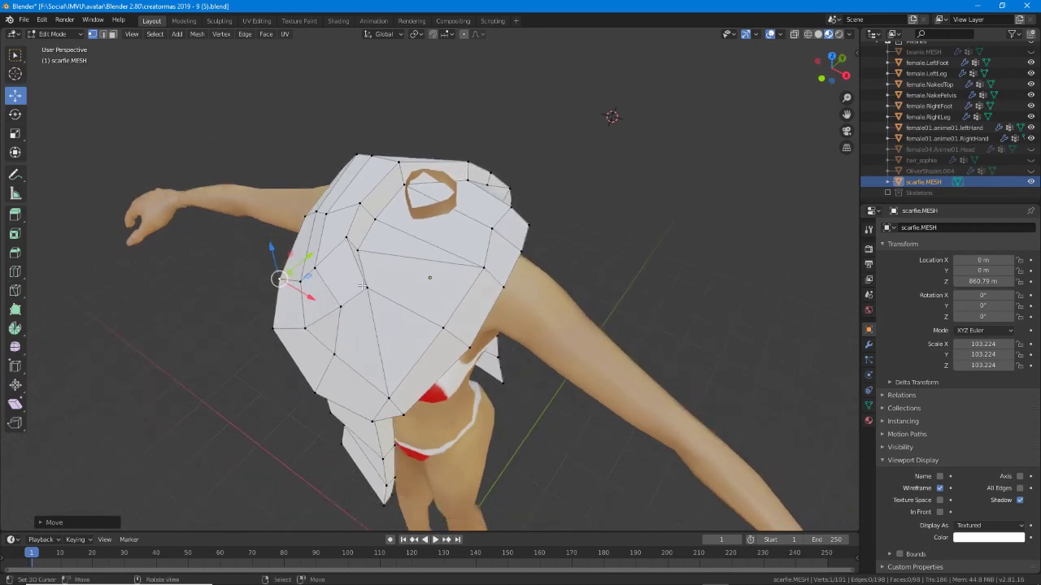
right_click(361, 288)
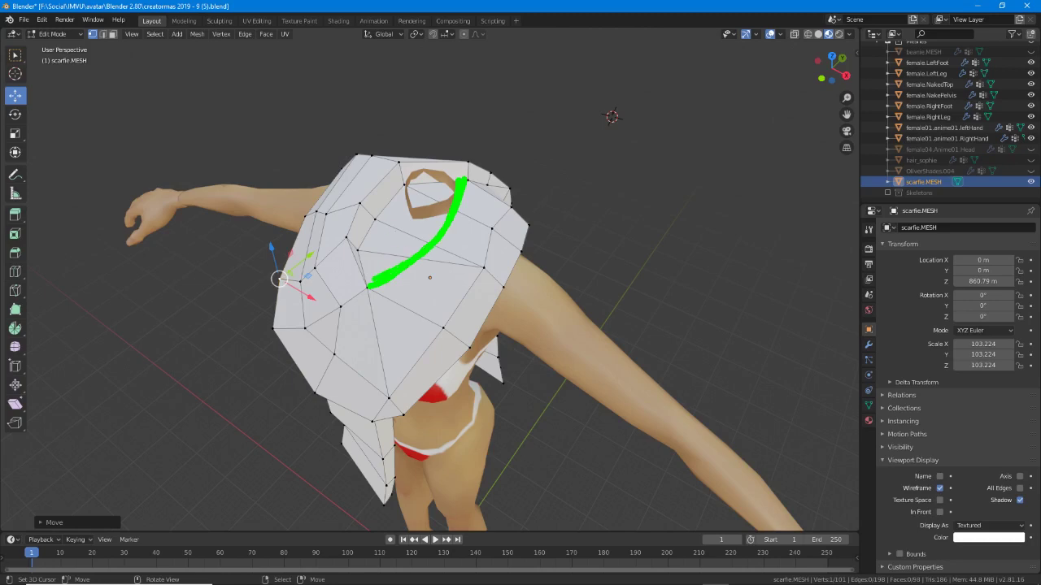
middle_click_drag(370, 295, 416, 229)
middle_click_drag(441, 233, 353, 299)
scroll(407, 250, "up", 2)
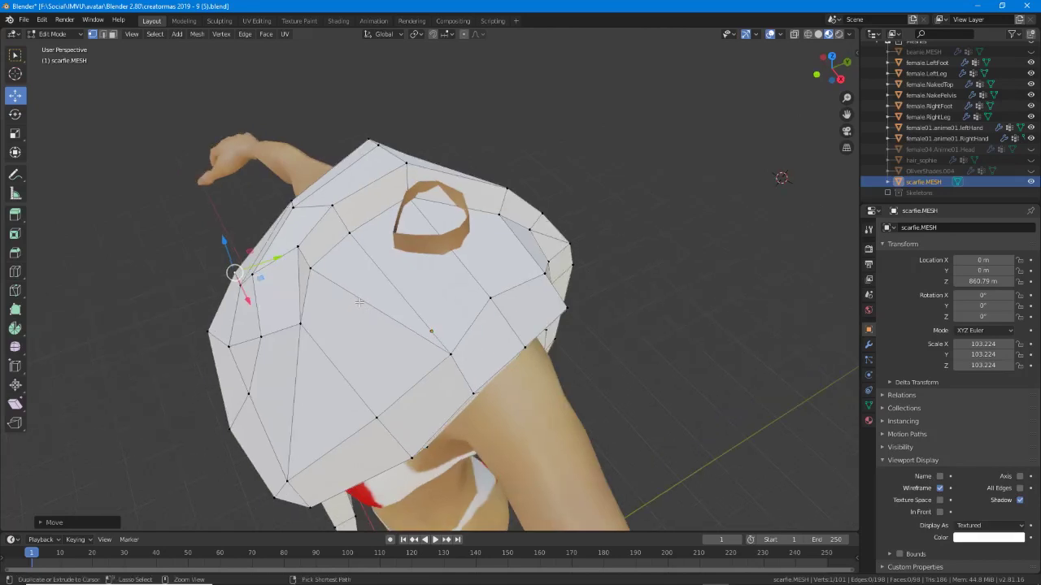
left_click_drag(300, 323, 417, 273)
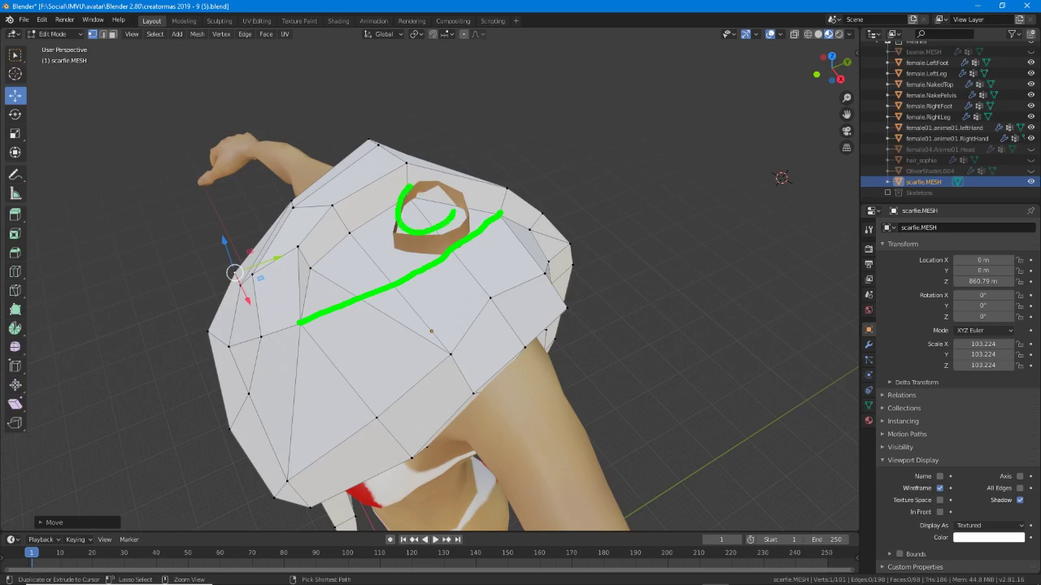
key("Escape")
Knife-cut a new edge line from the upper chest vertex past the collar to the vertex behind the left shoulder.
mouse_move(316, 335)
middle_mouse_down()
mouse_move(338, 302)
mouse_move(305, 329)
middle_mouse_up()
key("k")
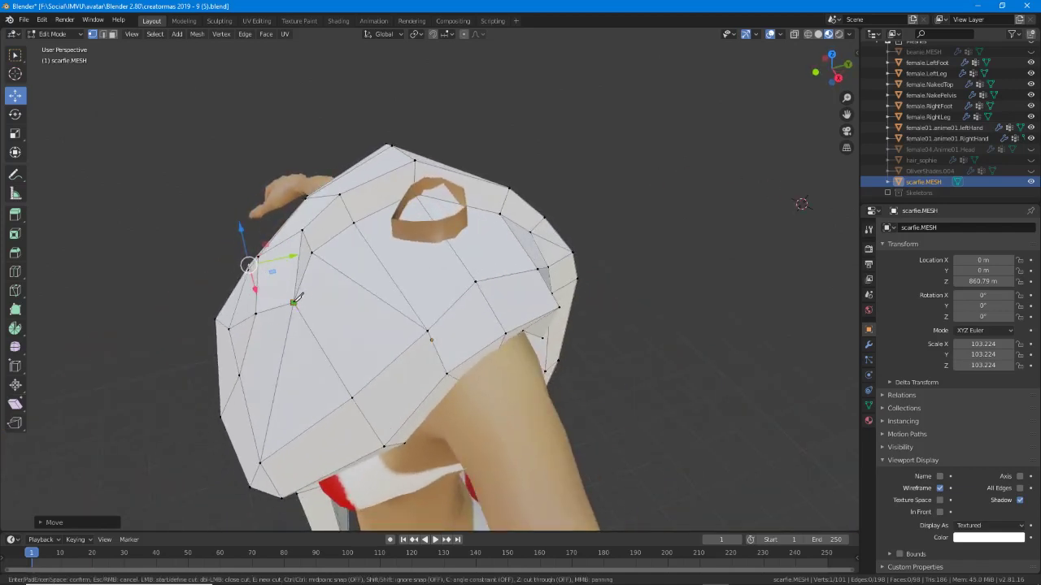
left_click(499, 213)
key("Return")
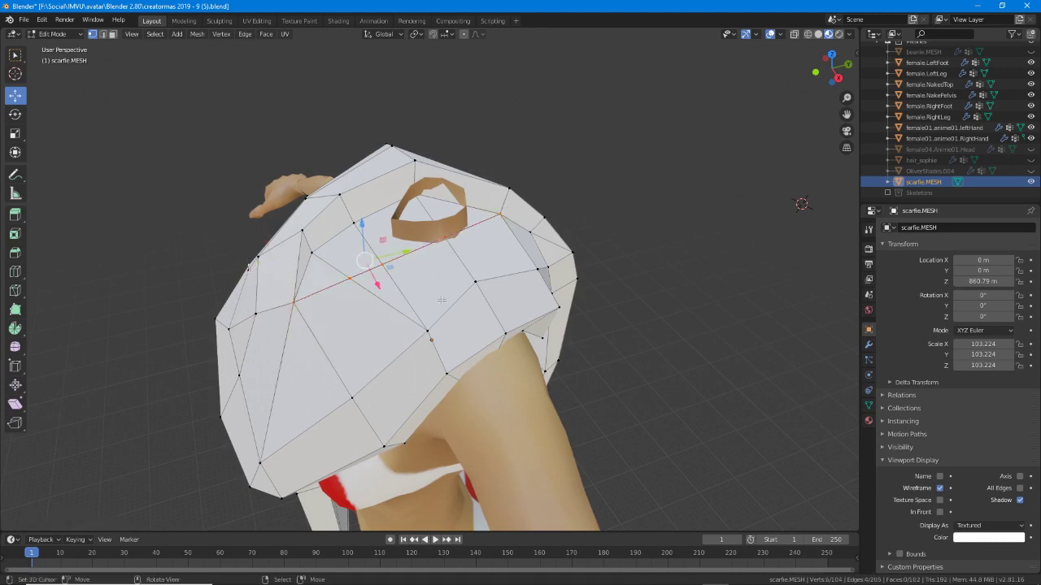
Move the central upper-chest vertex about 4 m toward the left side of the scarf.
middle_click_drag(350, 330, 437, 305)
scroll(411, 323, "up", 2)
left_click(256, 348)
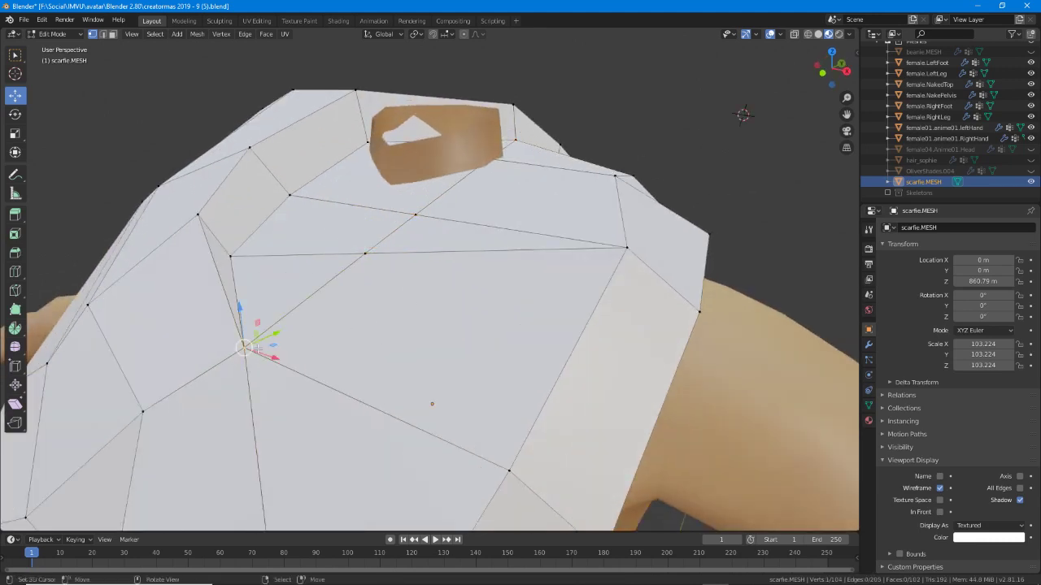
key("g")
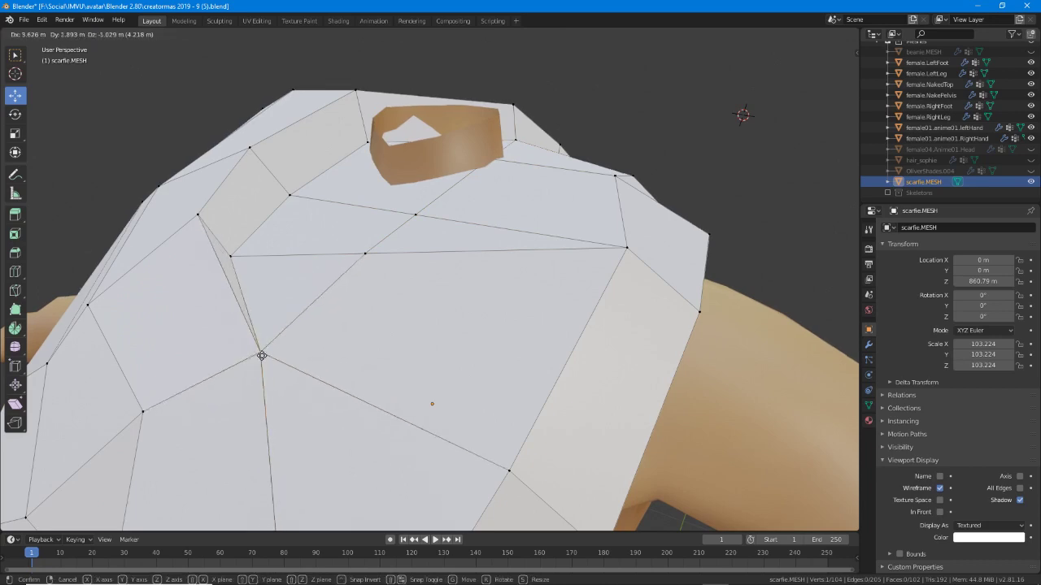
left_click(418, 205)
Move the vertex beside the left side of the collar outward along X.
middle_click_drag(418, 205, 537, 280)
key("shift+v")
left_click(423, 204)
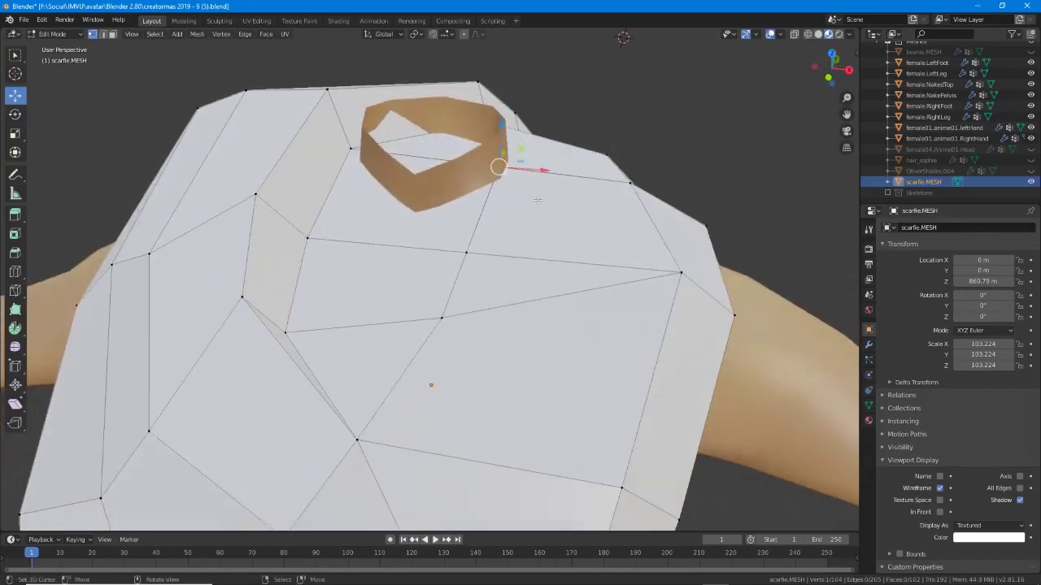
left_click_drag(542, 170, 570, 174)
middle_click_drag(493, 251, 458, 272)
Move the two left upper-chest vertices below the collar toward the middle along X and Y.
right_click(445, 315)
middle_click_drag(444, 315, 316, 336)
right_click(495, 290)
key("g")
key("x")
left_click(454, 292)
key("g")
key("y")
left_click(381, 380)
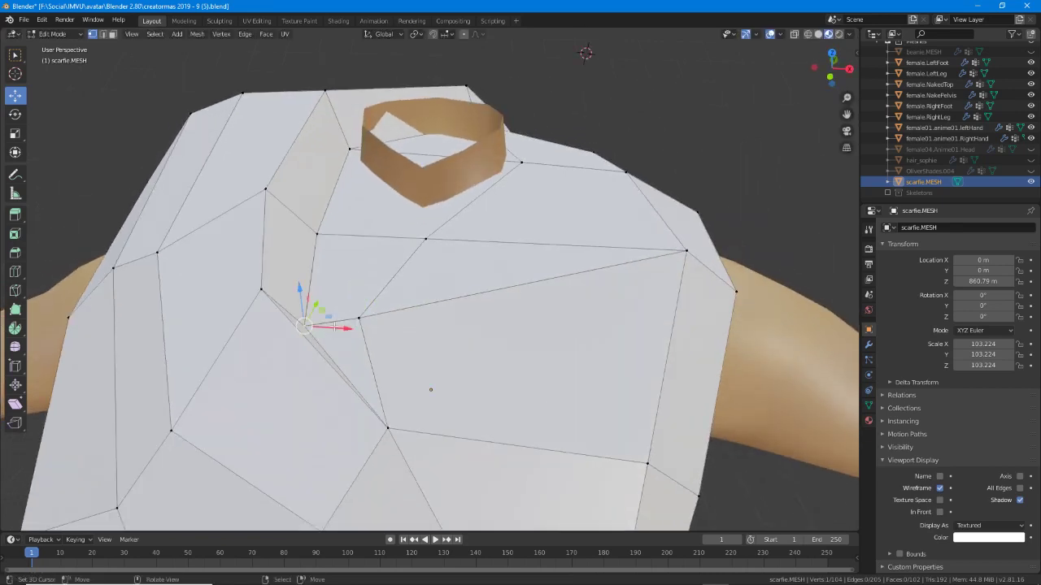
Slide the inner chest vertex along its edge onto the neighbouring vertex below the collar.
key("g")
key("g")
left_click(390, 329)
scroll(400, 345, "down", 2)
middle_click_drag(413, 370, 389, 386)
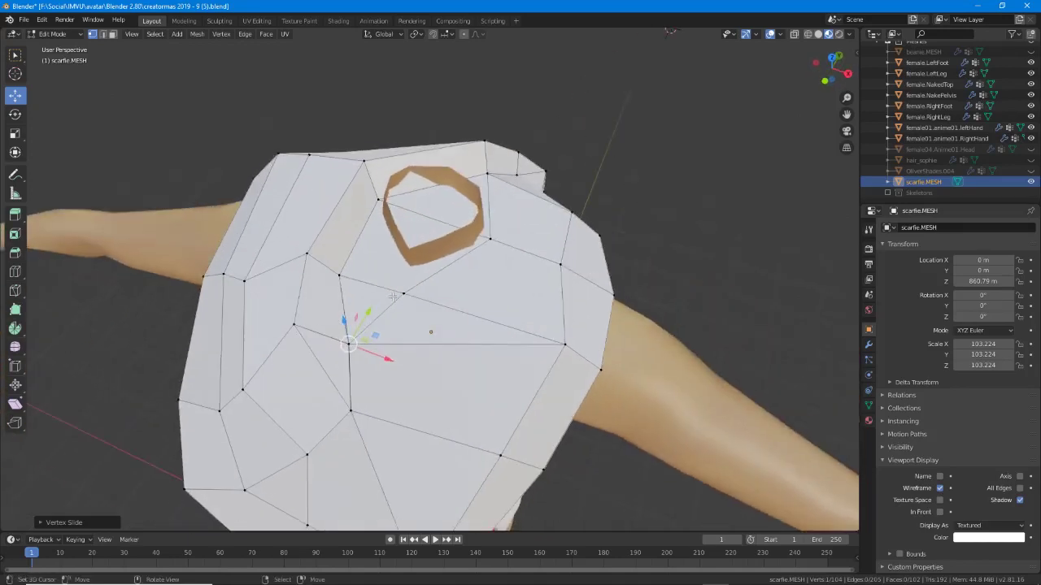
scroll(392, 325, "up", 1)
key("alt+a")
key("a")
left_click(329, 359)
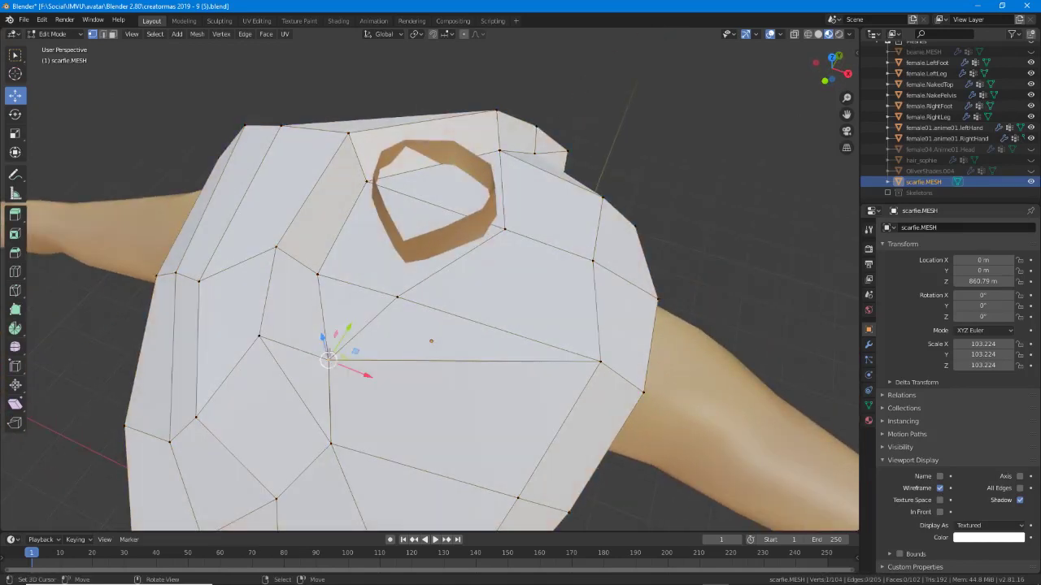
key("g")
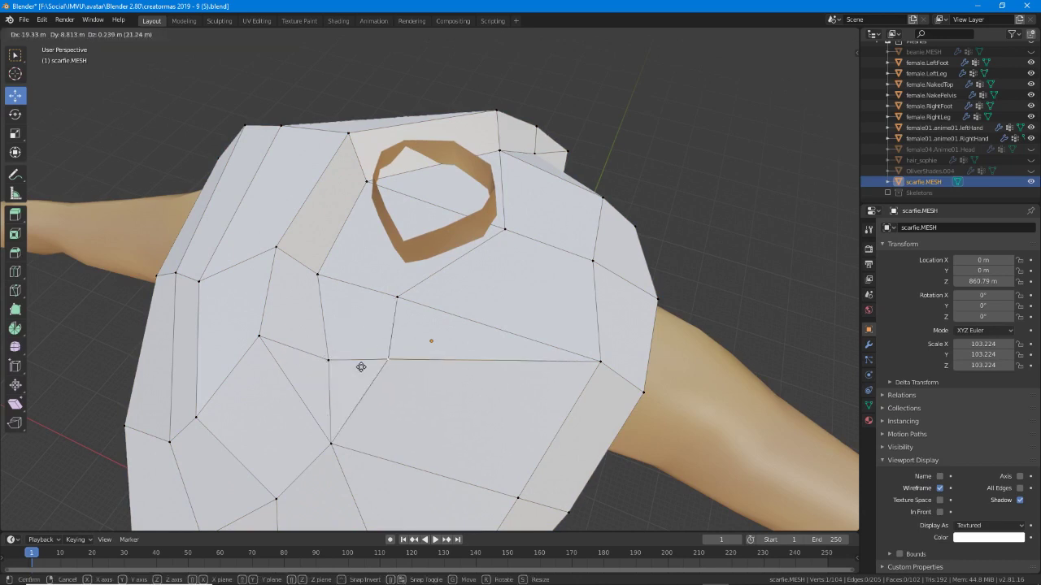
left_click(345, 370)
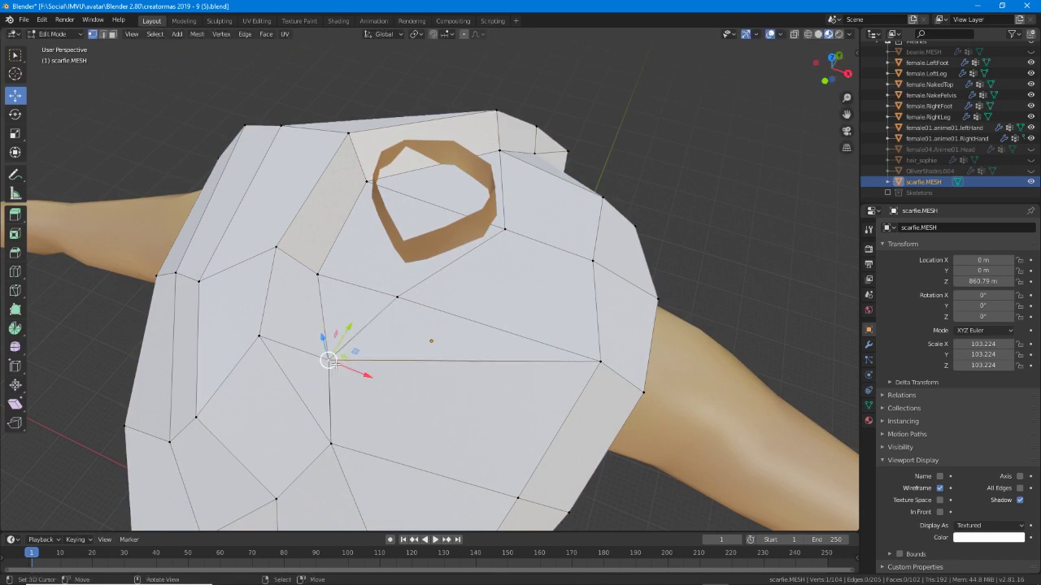
Merge the overlapping vertices of the whole scarf mesh by distance.
key("a")
left_click(196, 35)
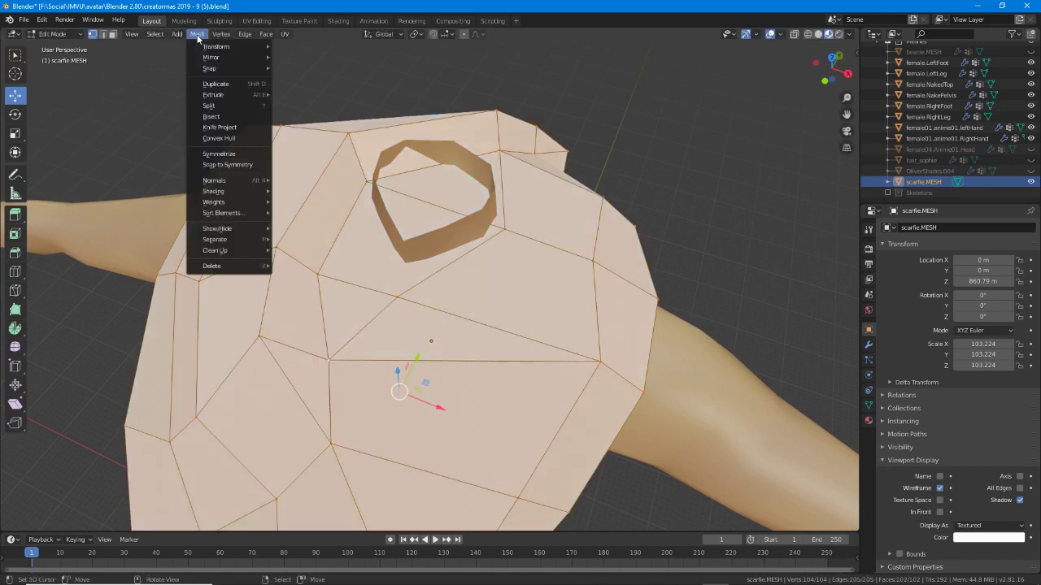
mouse_move(220, 250)
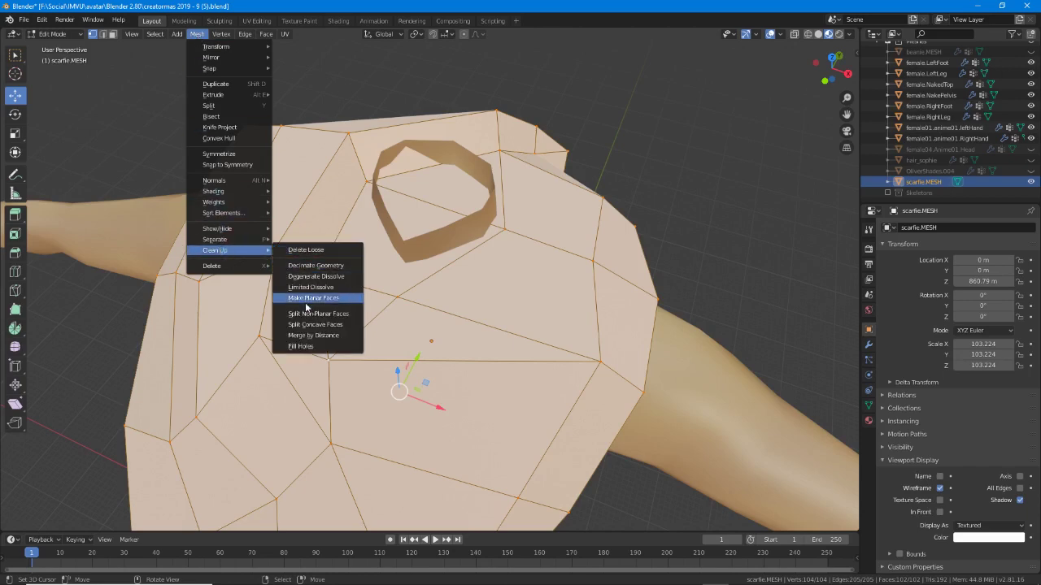
left_click(307, 336)
Knife-cut an edge from the merged chest vertex across the collar opening to the vertex at the back left of the neck.
middle_click_drag(310, 327, 323, 221)
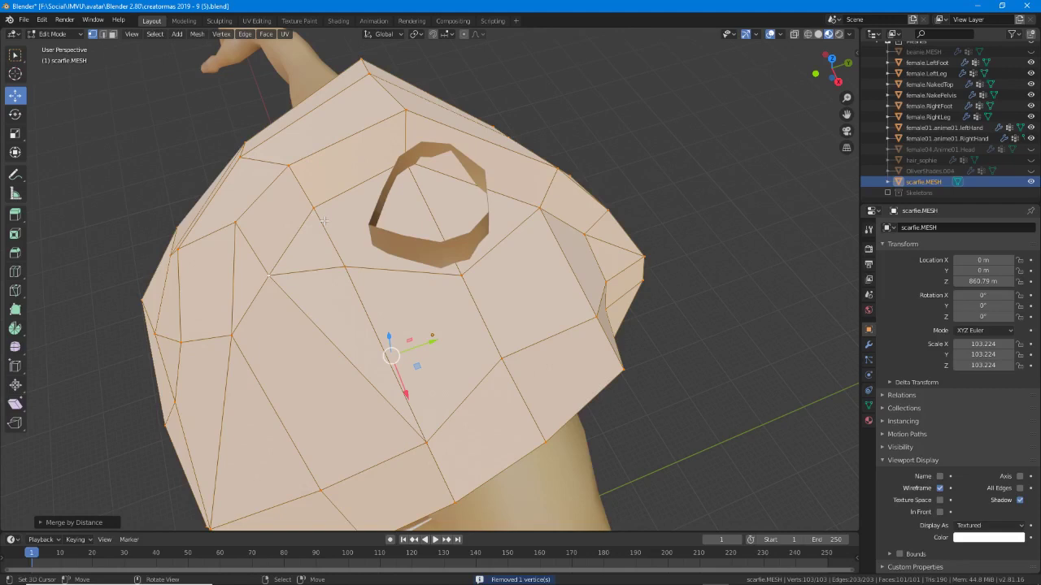
key("k")
left_click(269, 276)
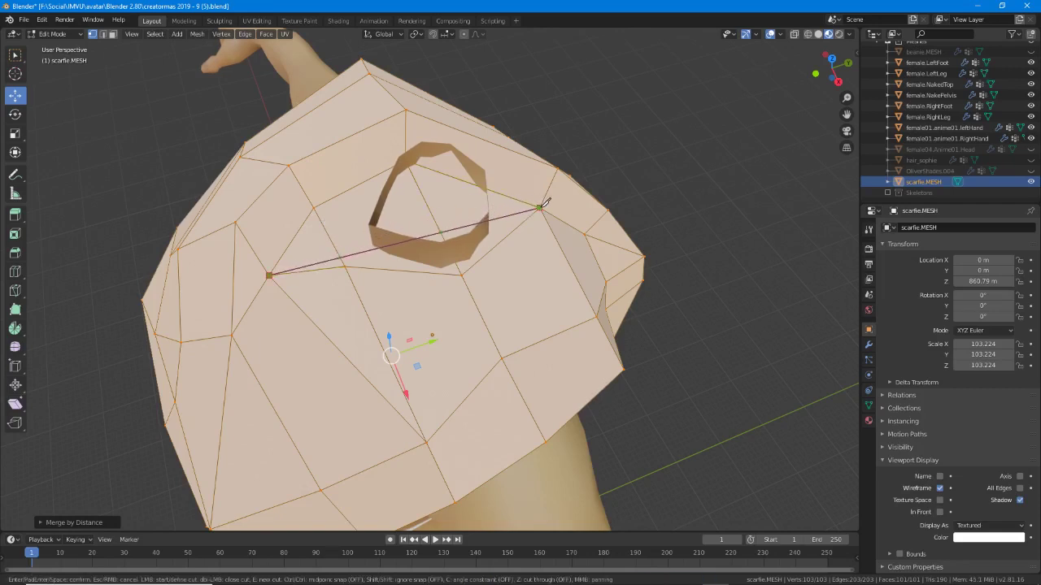
left_click(539, 208)
key("Return")
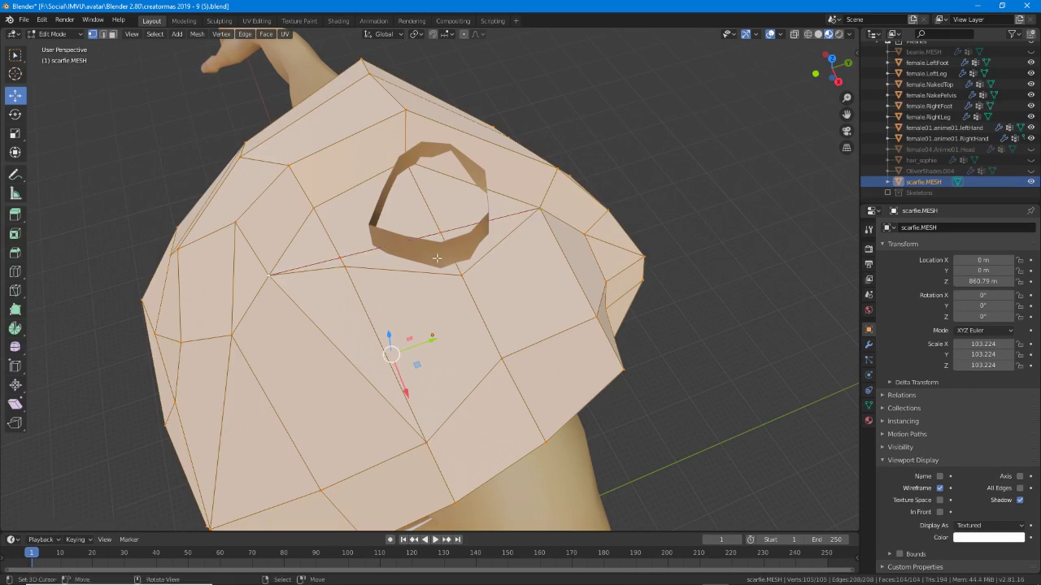
Select the two vertices in front of the neck, lower them along Z and shift them inward along X.
middle_click_drag(436, 260, 487, 258)
left_click(450, 202)
middle_click_drag(366, 297, 447, 200)
left_click(429, 215, "shift")
left_click_drag(446, 156, 442, 176)
left_click_drag(485, 215, 459, 214)
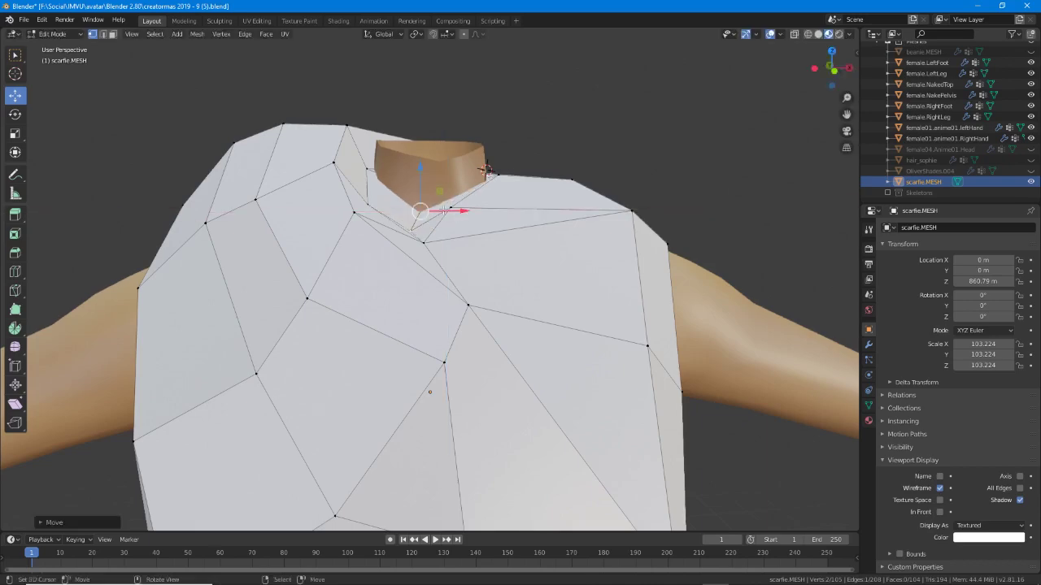
left_click_drag(420, 167, 421, 181)
Move the vertex at the collar's left side inward along X by about 2 m and slightly forward along Y.
middle_click_drag(579, 97, 556, 200)
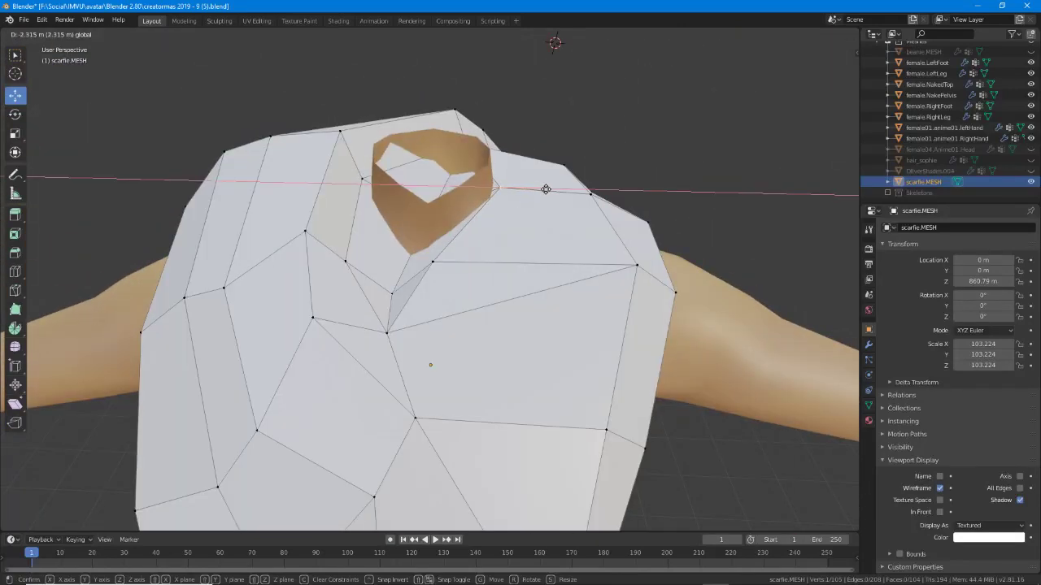
left_click(546, 189)
middle_click_drag(520, 211, 396, 348)
left_click_drag(396, 348, 499, 325)
right_click(509, 253)
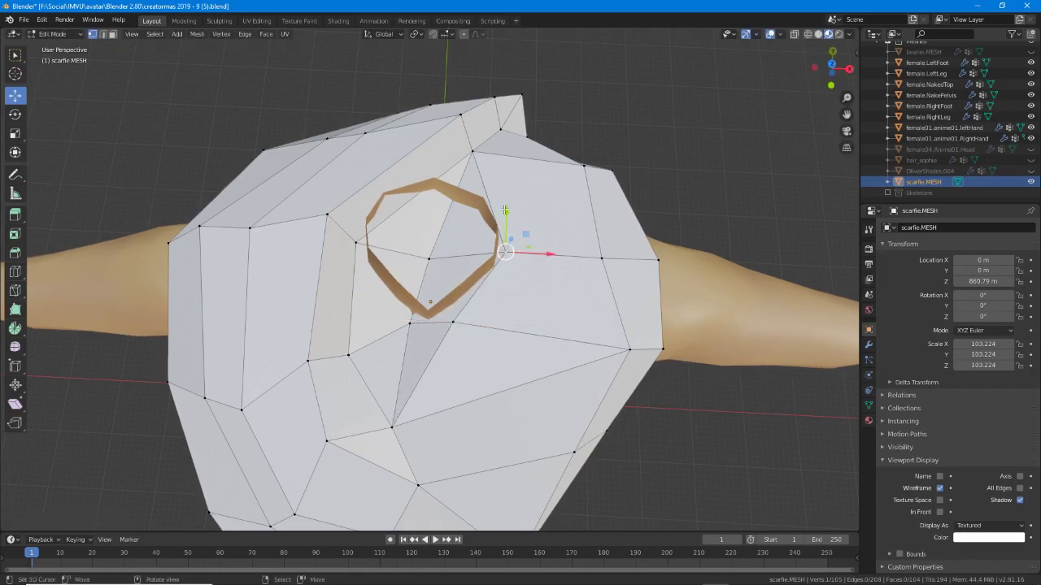
left_click_drag(505, 210, 512, 216)
Nudge the front collar vertex inward along X, and move the two vertices at the collar's front right back along Y.
right_click(463, 321)
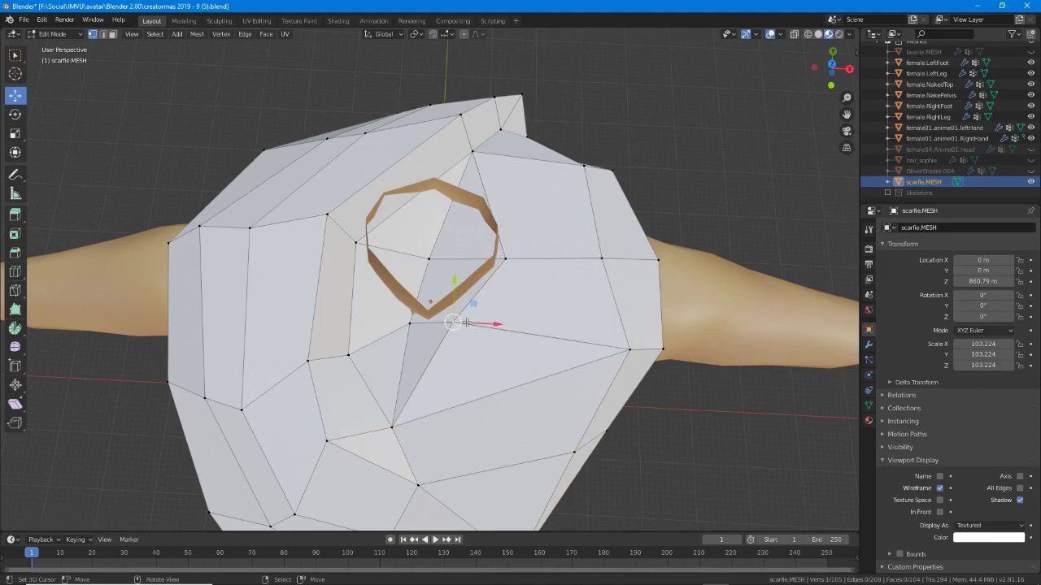
left_click_drag(466, 323, 353, 285)
right_click(305, 358)
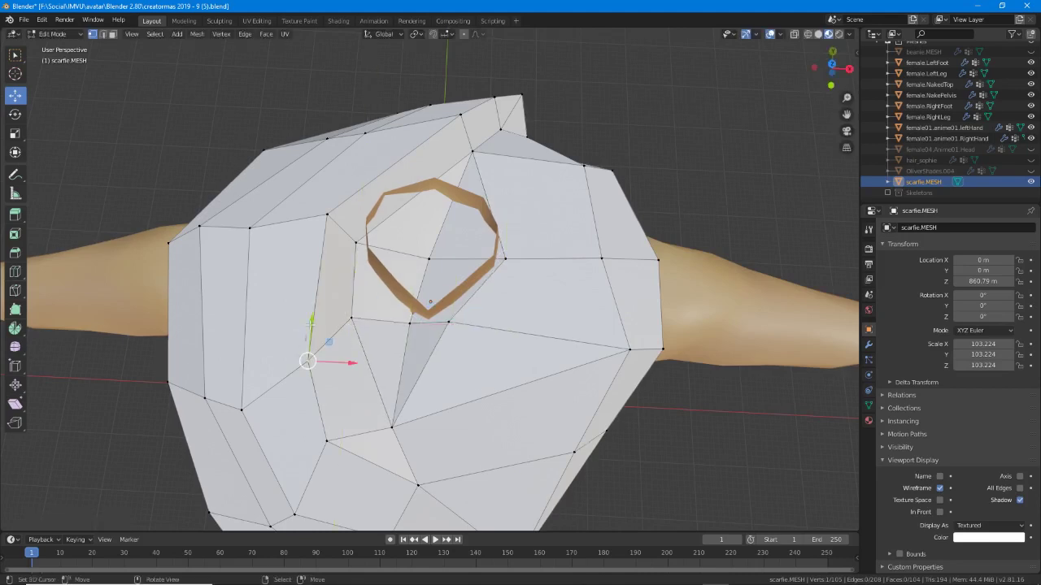
left_click_drag(310, 322, 325, 296)
middle_click_drag(374, 313, 372, 218)
scroll(403, 256, "down", 4)
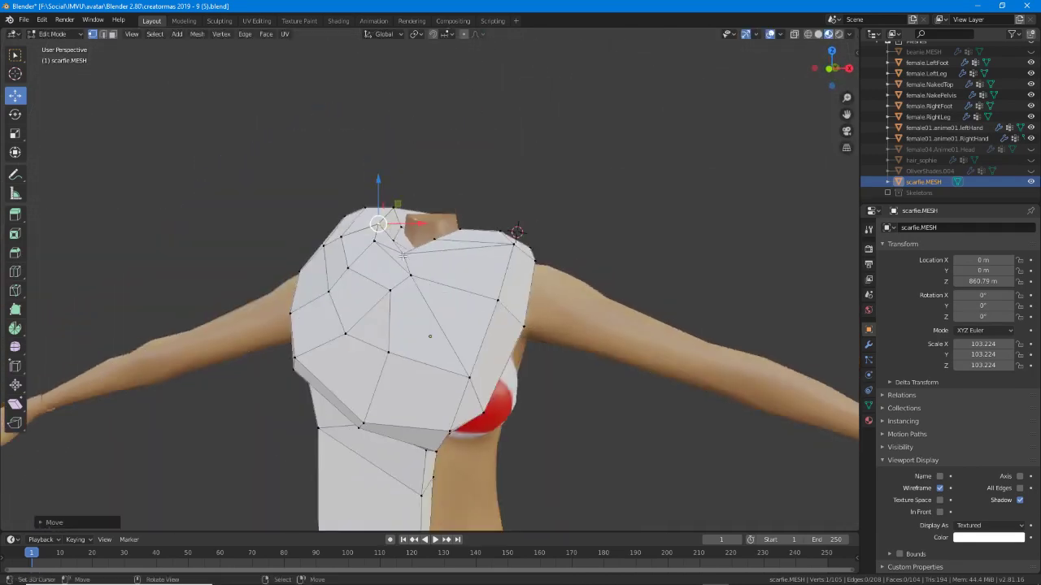
Raise the top vertex of the left shoulder slightly along Z.
middle_click_drag(455, 262, 438, 303)
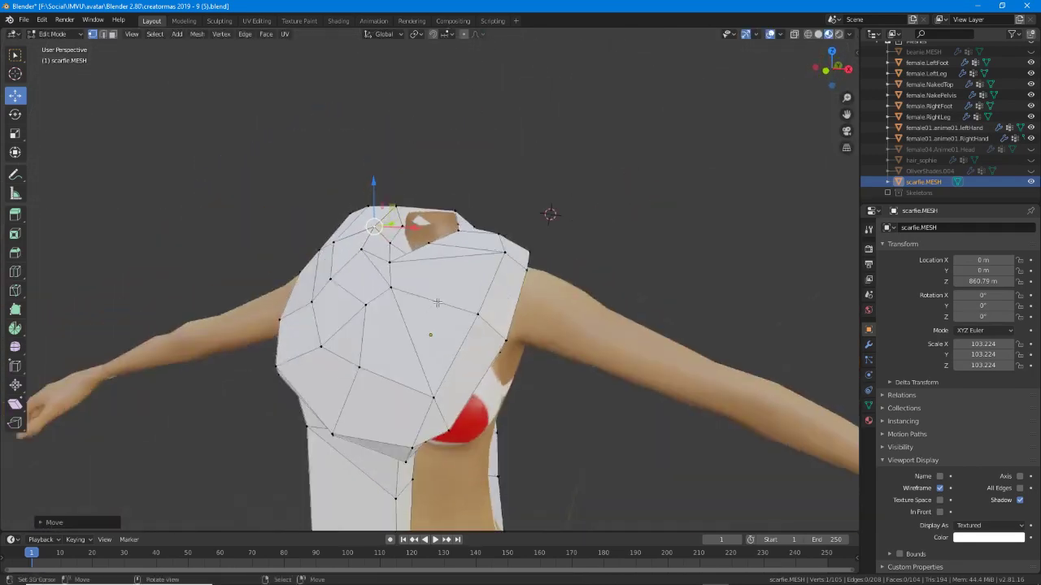
left_click(499, 236)
middle_click_drag(499, 237, 506, 256)
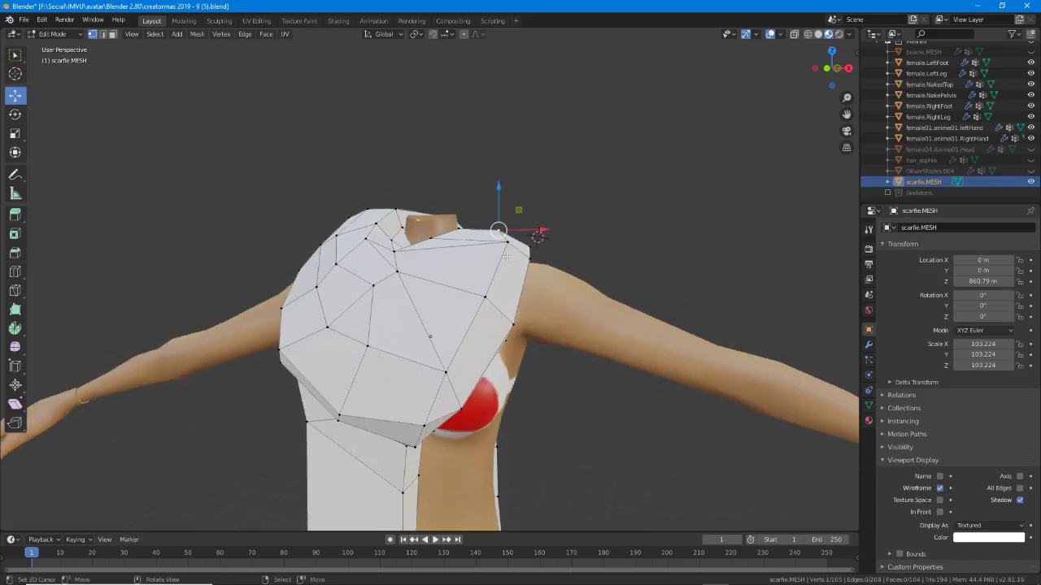
left_click_drag(499, 195, 499, 190)
Move the inner corner vertex at the top of the back strip by about 8 m, inward and down.
middle_click_drag(590, 248, 488, 328)
left_click(411, 249)
scroll(488, 328, "up", 2)
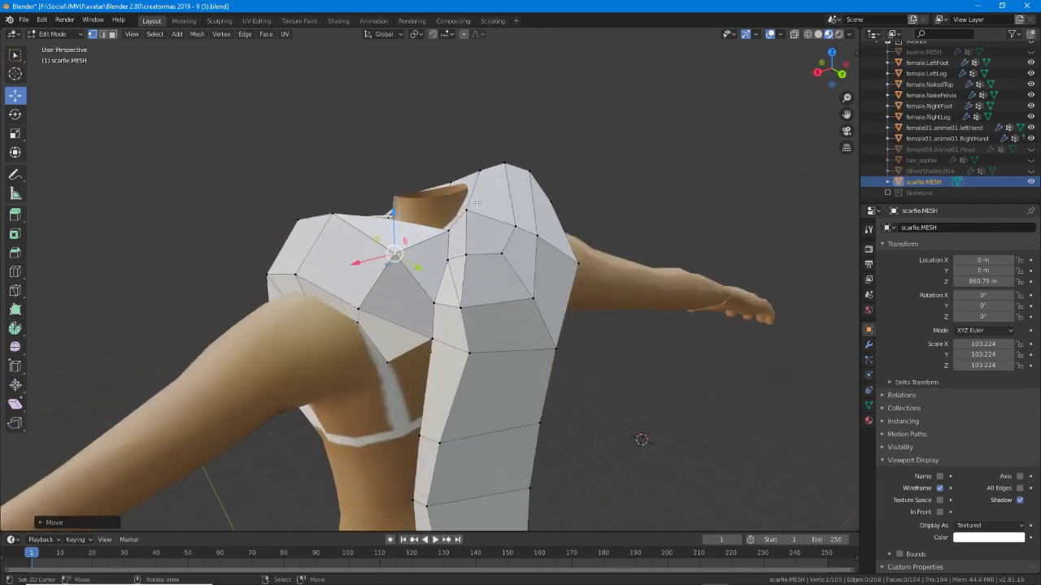
right_click(467, 213)
middle_click_drag(470, 216, 464, 195)
right_click_drag(466, 195, 466, 224)
key("g")
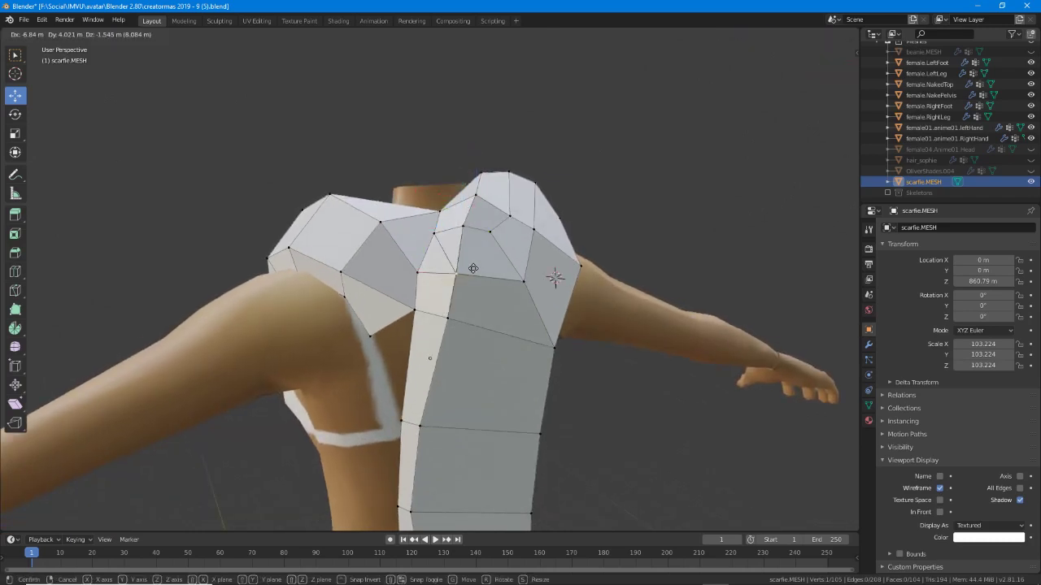
left_click(474, 269)
Move the two vertices on top of the right shoulder backward, the inner one by about 13 m.
middle_click_drag(473, 269, 477, 333)
left_click(460, 358)
key("g")
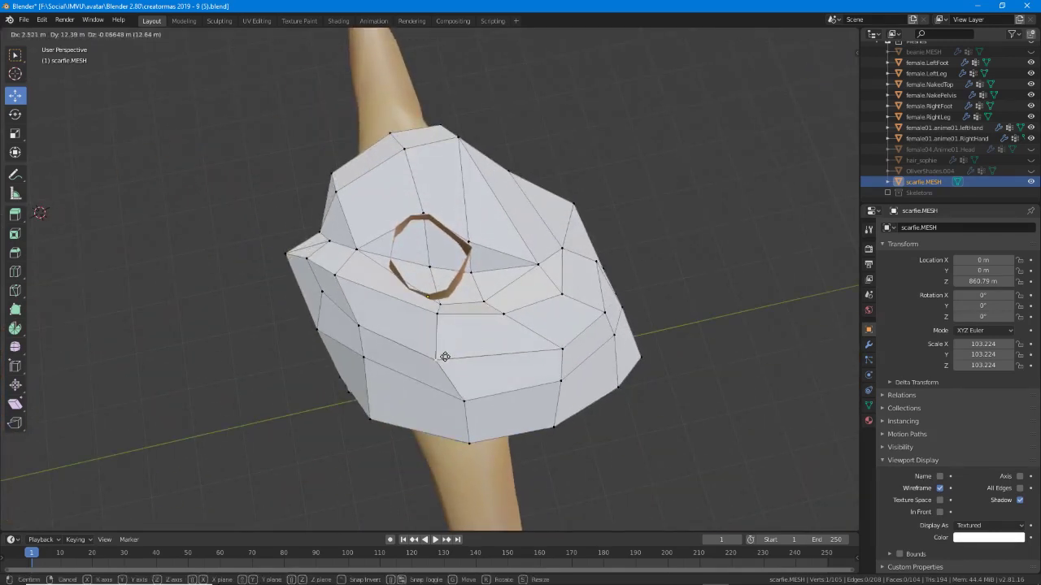
left_click(437, 357)
left_click(464, 400)
key("g")
left_click(437, 391)
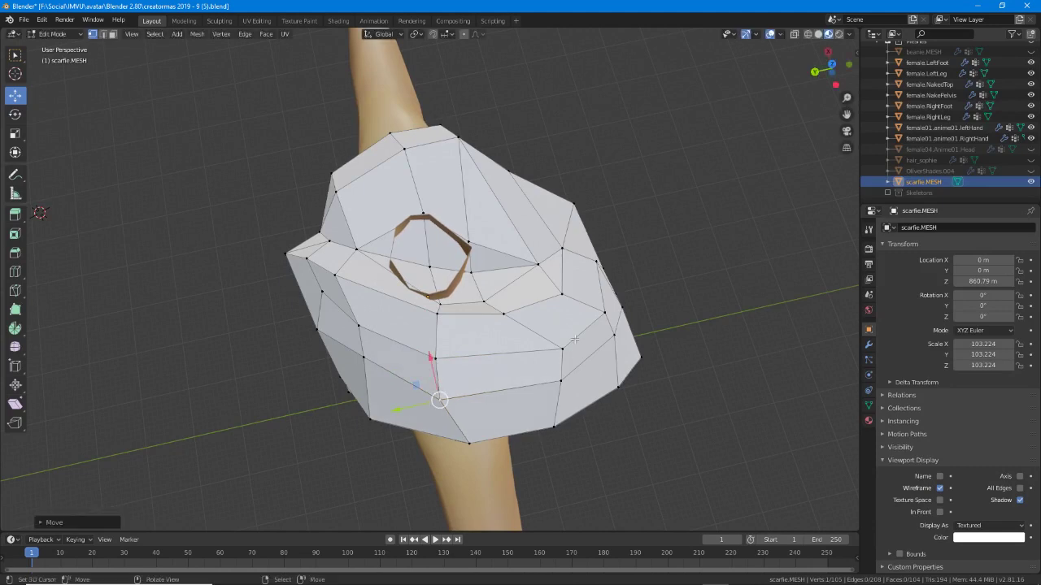
Slide the same two right-shoulder vertices farther back along their edges.
middle_click_drag(575, 339, 528, 325)
right_click(522, 356)
key("g")
key("g")
left_click(492, 338)
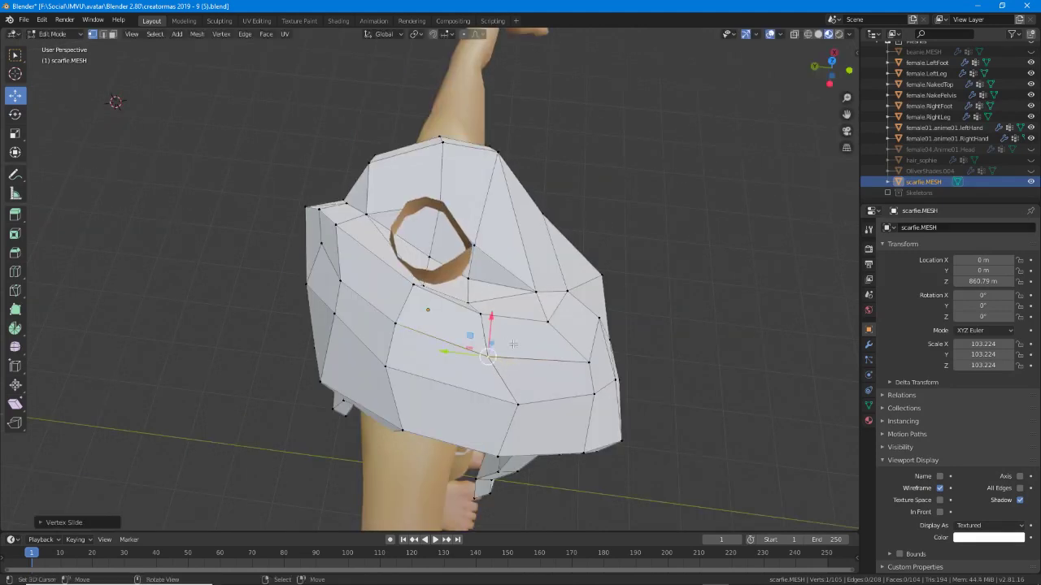
right_click(518, 403)
key("g")
key("g")
left_click(497, 405)
Adjust the top edge of the left shoulder, lowering its two vertices by about 11 m.
middle_click_drag(501, 405, 605, 242)
key("g")
key("z")
left_click(401, 221)
key("g")
left_click(628, 288)
left_click(626, 234)
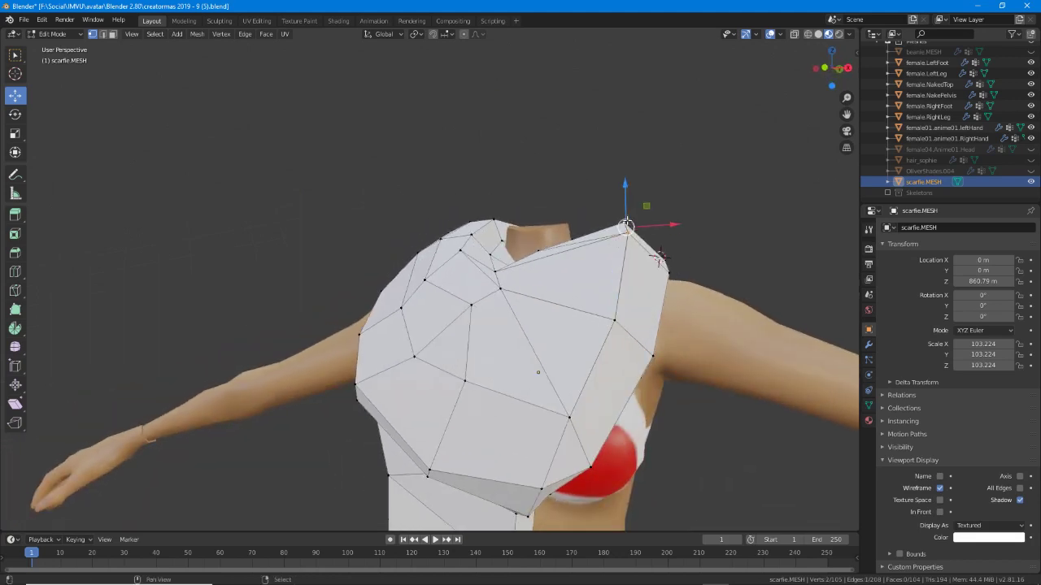
key("g")
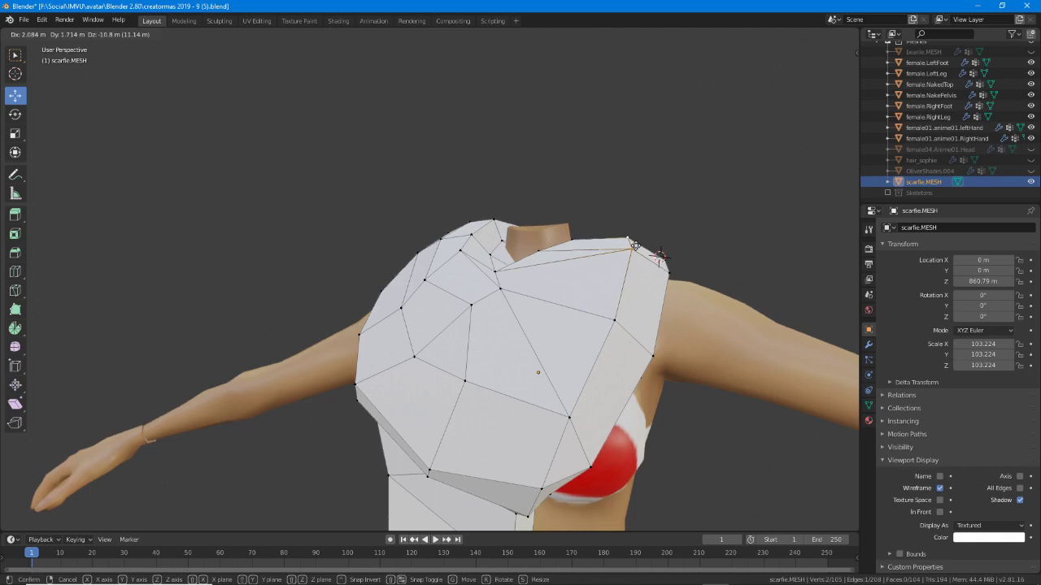
left_click(635, 247)
Triangulate the four-sided face on the right upper chest below the collar.
middle_click_drag(635, 247, 462, 323)
left_click(462, 265)
scroll(461, 323, "up", 2)
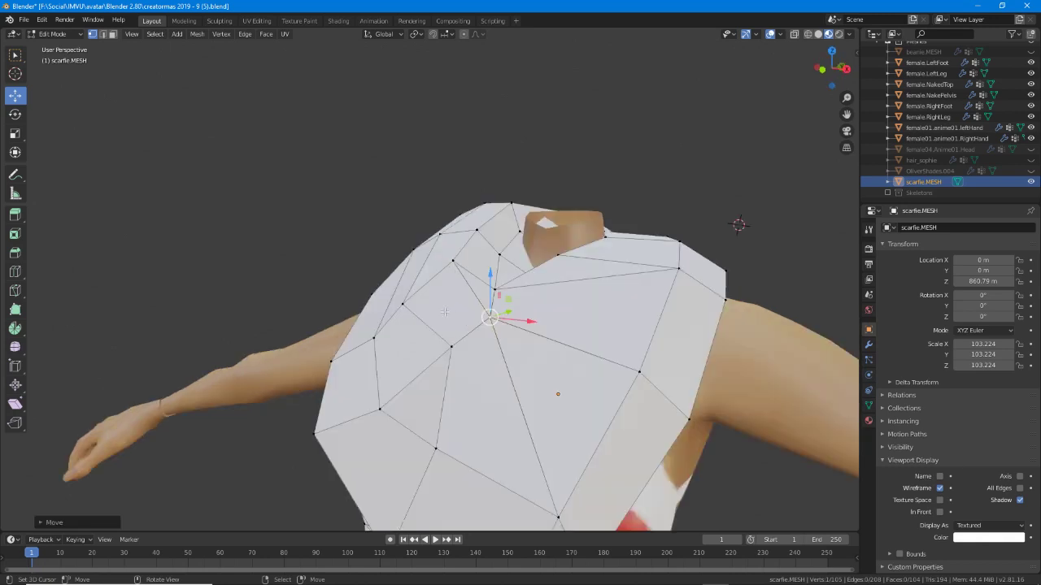
key("3")
left_click(437, 309)
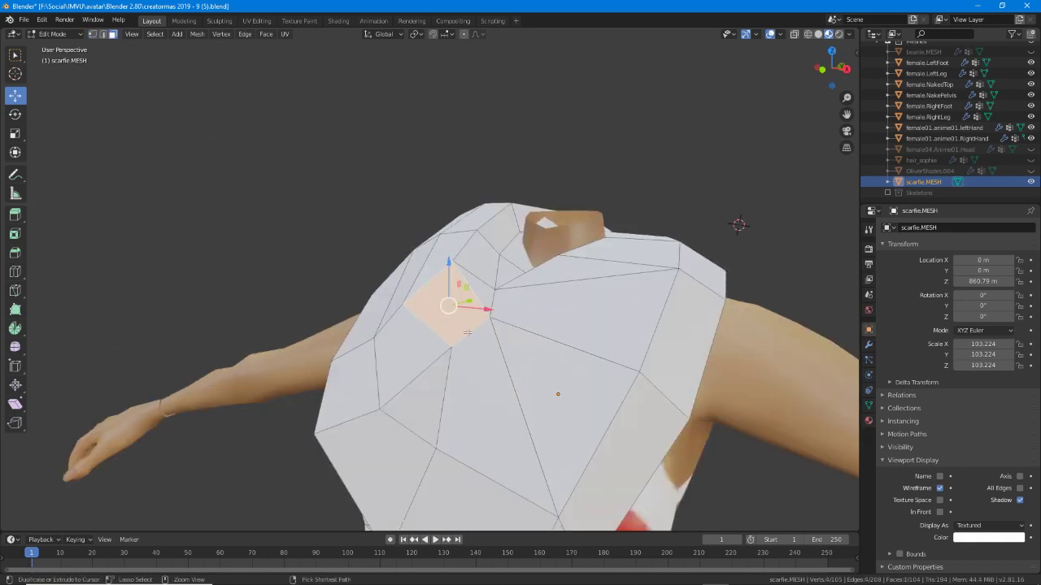
key("ctrl+t")
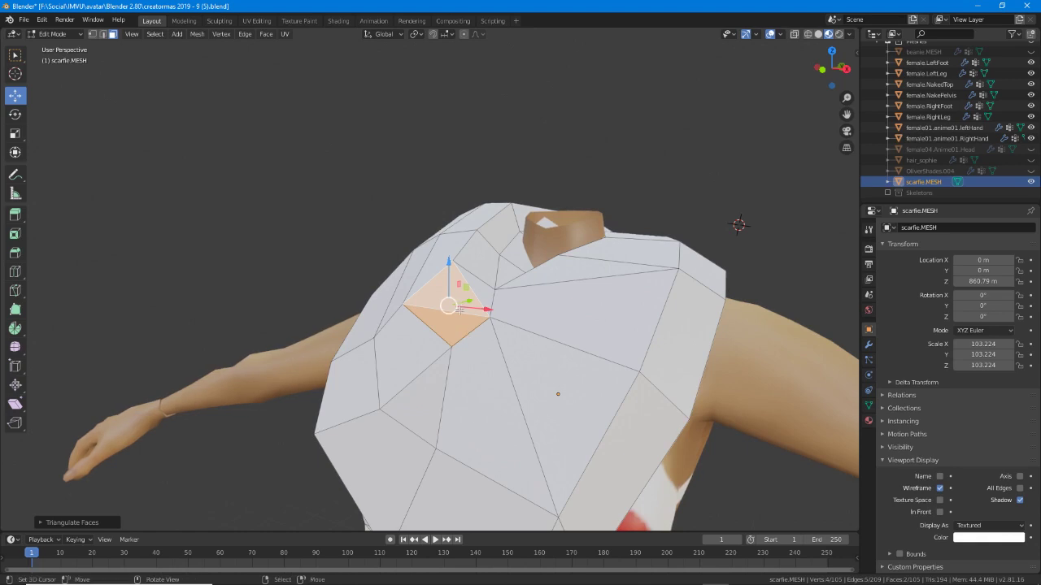
Rotate the new diagonal edge of the triangulated chest face.
key("2")
left_click(457, 310)
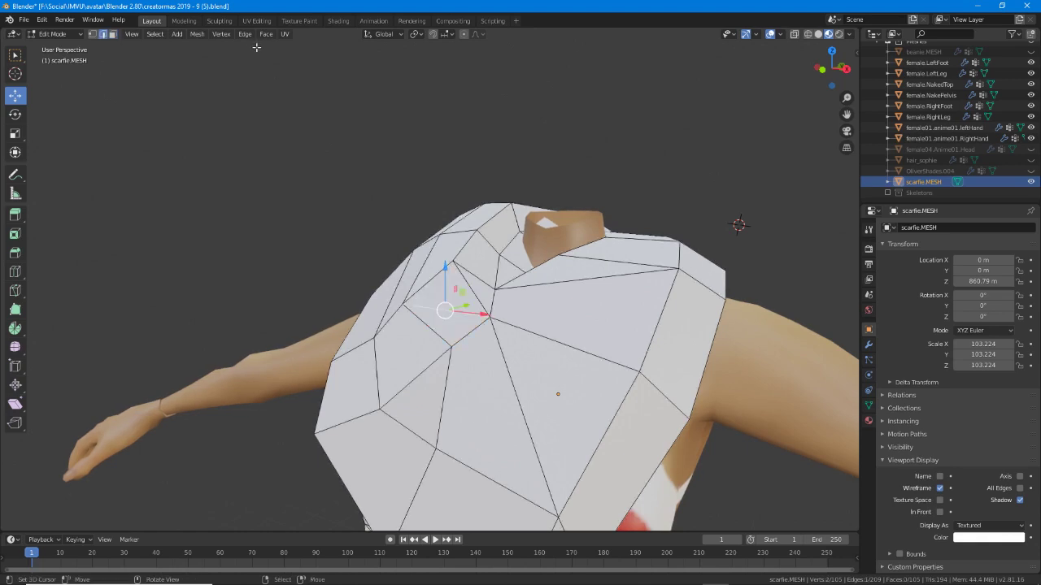
left_click(246, 33)
left_click(271, 114)
Adjust the height of the outer upper-chest vertex beside the scarf's centre line.
middle_click_drag(319, 331, 469, 297)
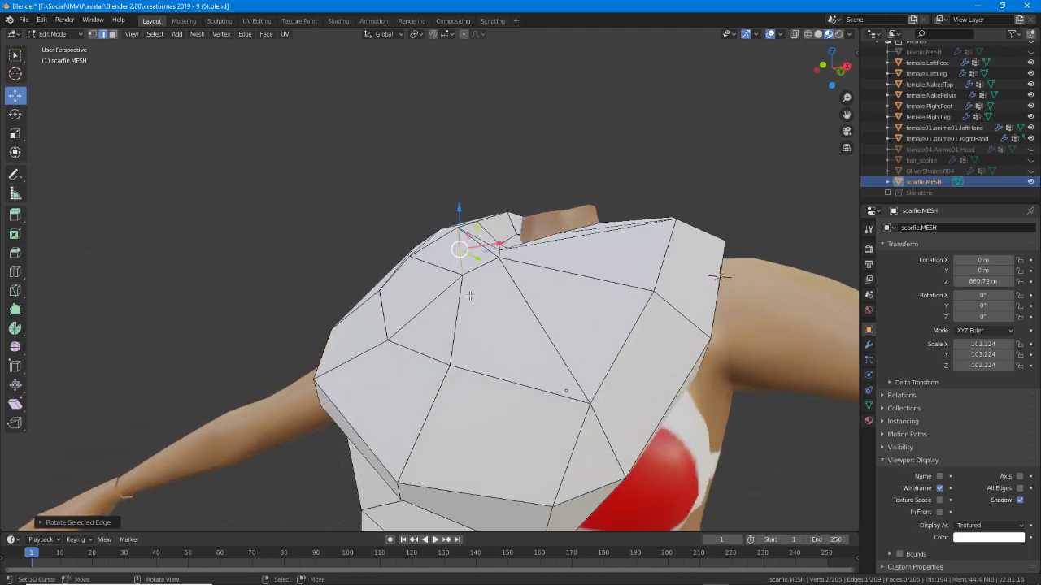
key("1")
right_click(465, 278)
middle_click_drag(473, 282, 357, 274)
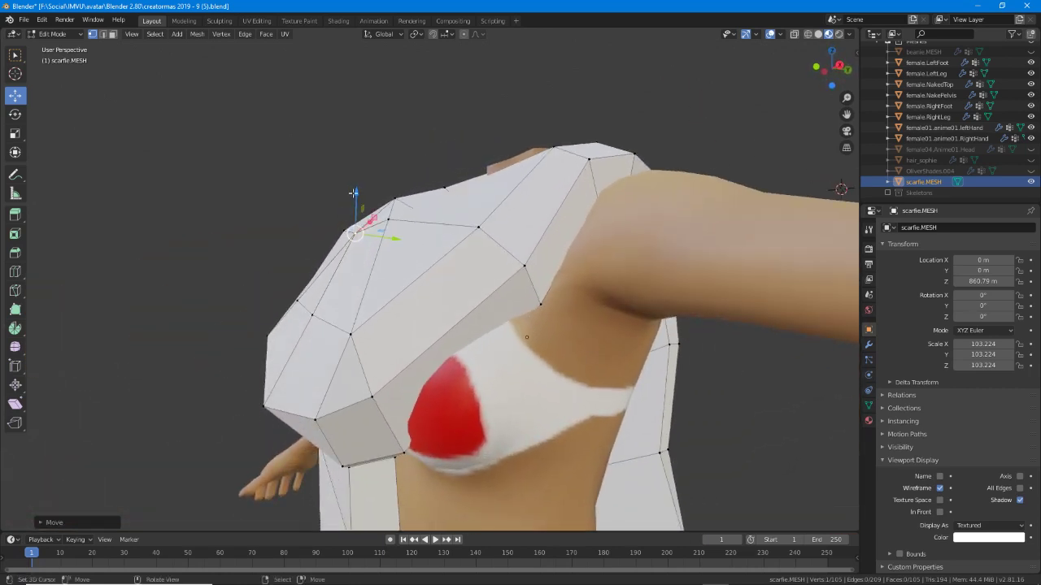
left_click_drag(353, 192, 390, 175)
Shift the central upper-chest vertex sideways along the X axis, toward the avatar's left side.
left_click(389, 220)
middle_click_drag(390, 175, 521, 301)
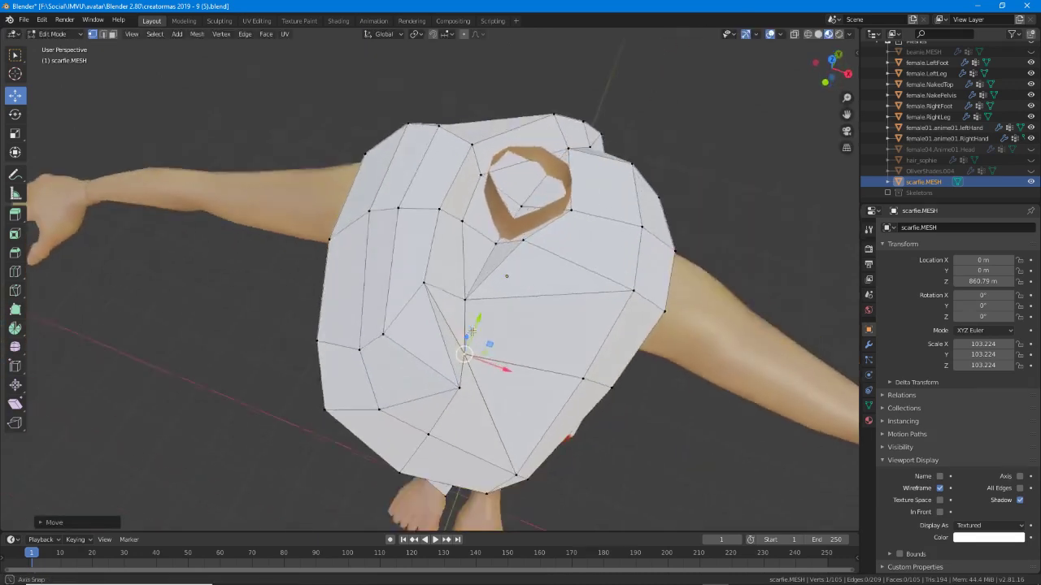
left_click_drag(514, 372, 527, 377)
left_click(524, 373)
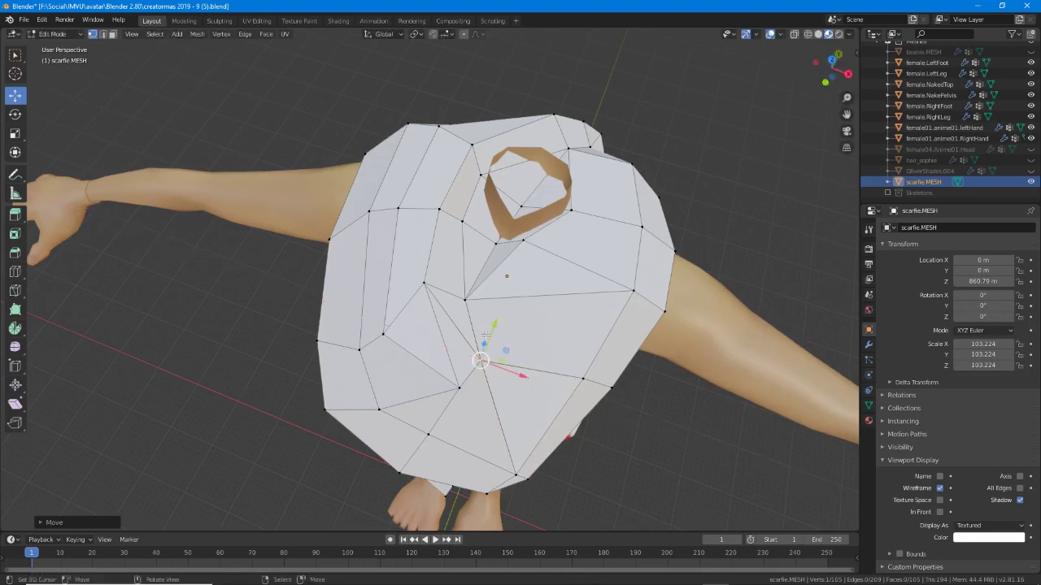
Triangulate the four-sided face at the middle of the upper chest, just below the neck opening.
middle_click_drag(524, 374, 666, 236)
left_click_drag(473, 201, 474, 200)
middle_click_drag(474, 200, 488, 232)
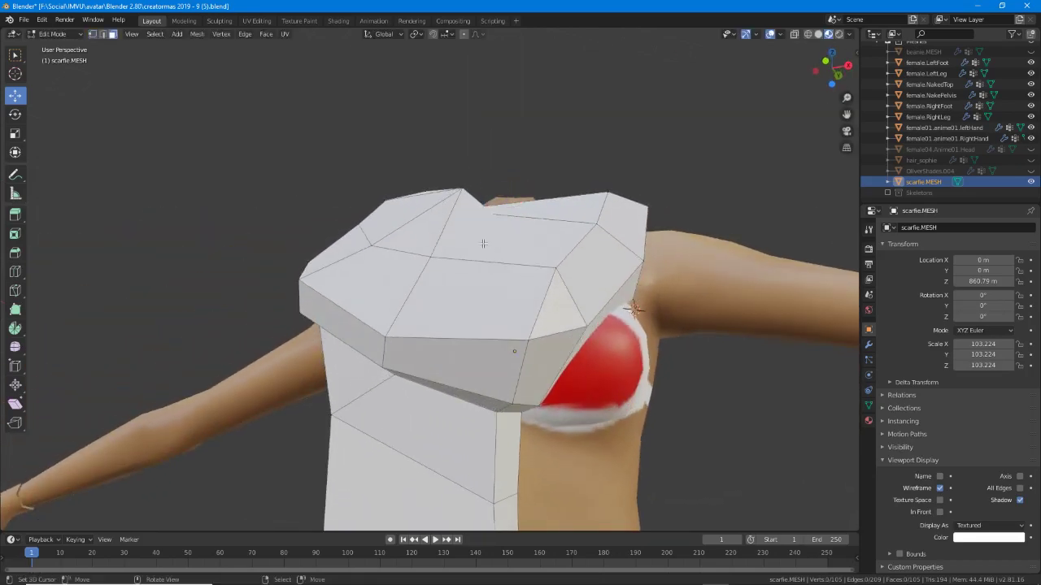
left_click(483, 243)
key("ctrl+t")
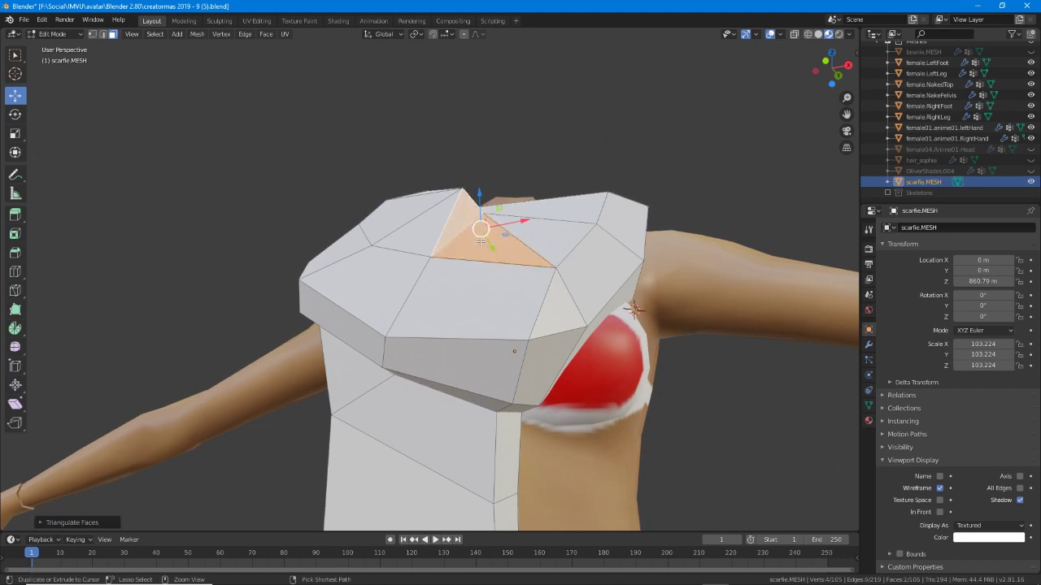
Move the central chest vertex farther from its close neighbour along X, and adjust it along Y.
middle_click_drag(507, 301, 406, 363)
key("1")
left_click(433, 285)
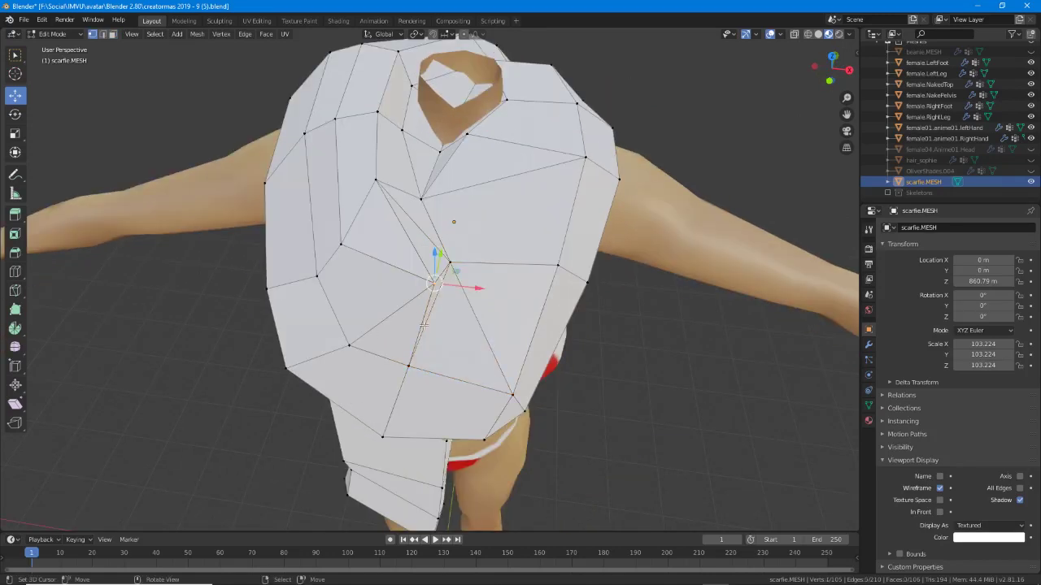
right_click(448, 262)
mouse_move(491, 268)
left_mouse_down()
mouse_move(518, 274)
mouse_move(509, 271)
left_mouse_up()
left_click_drag(471, 234, 474, 252)
Lower the vertex at the base of the collar fold along the Z axis.
middle_click_drag(455, 249, 383, 183)
right_click(410, 160)
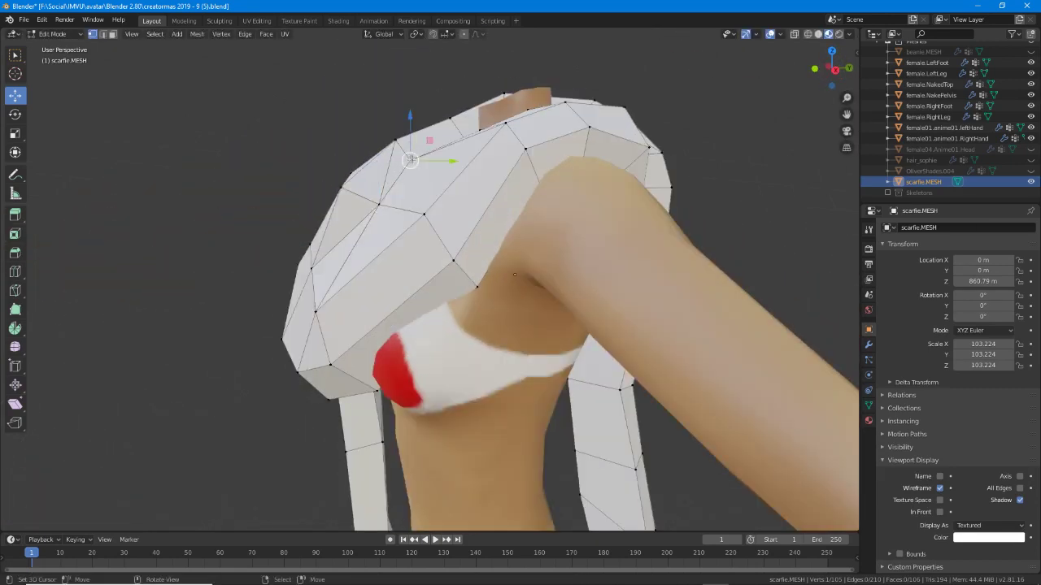
left_click_drag(413, 121, 410, 140)
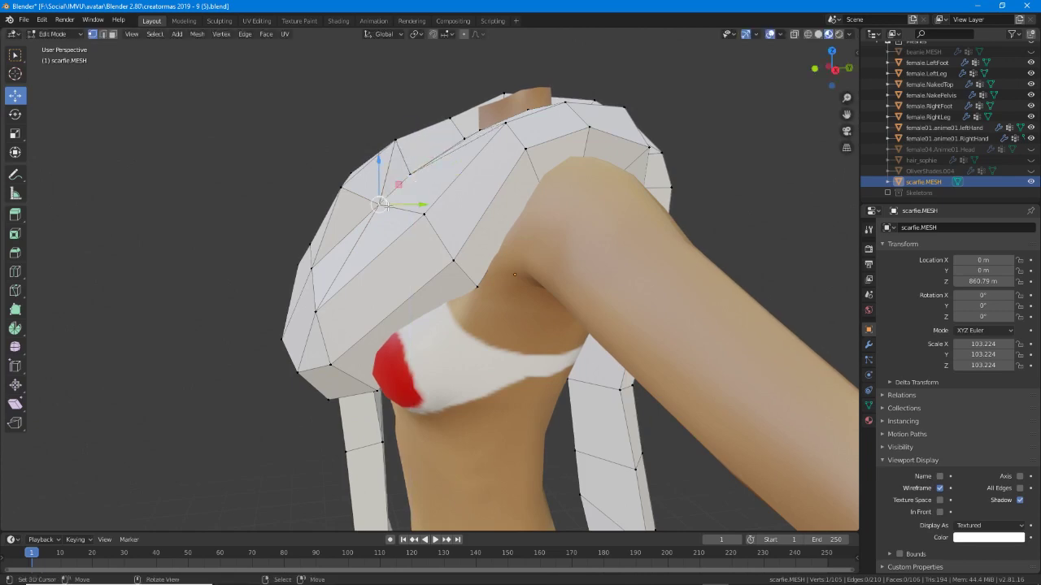
Slide the upper-chest vertex along its edge and nudge the central chest vertex slightly sideways.
middle_click_drag(382, 205, 444, 328)
key("shift+v")
left_click(403, 223)
left_click(437, 188)
left_click_drag(450, 328, 442, 324)
middle_click_drag(441, 323, 405, 254)
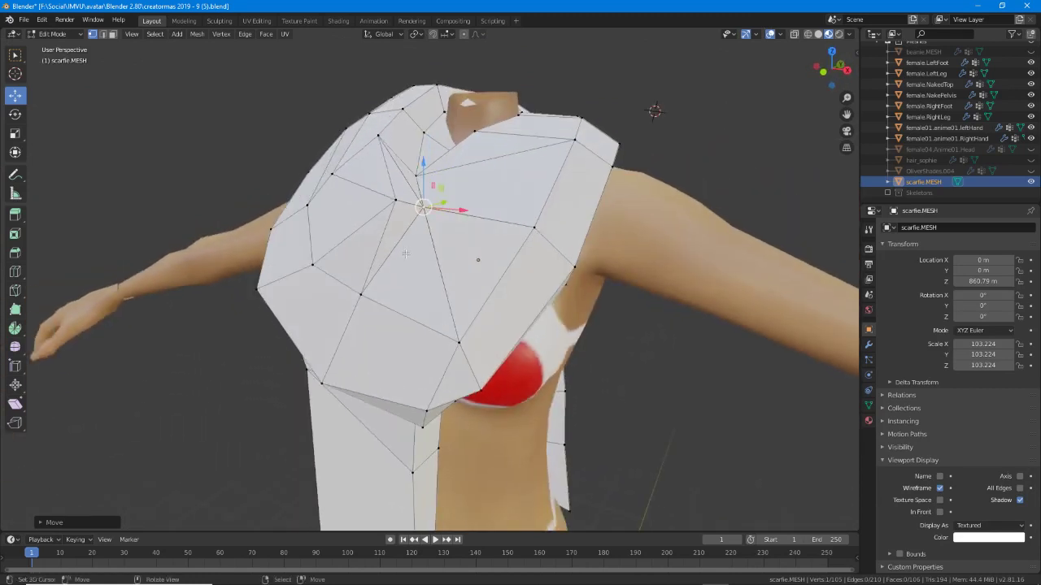
Rotate clockwise the long edge running down from the central chest vertex.
key("2")
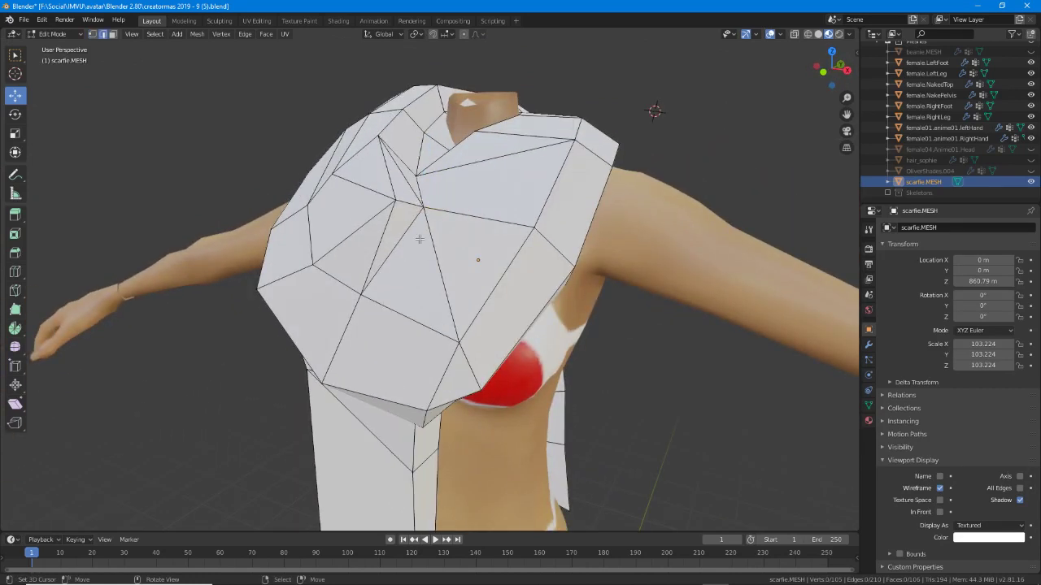
left_click(419, 239)
left_click(245, 34)
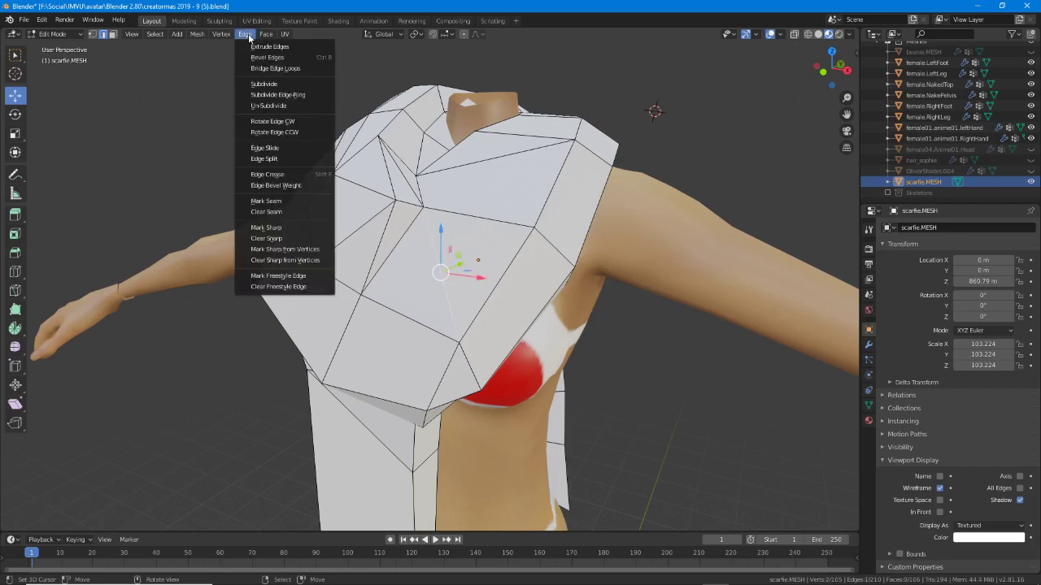
left_click(274, 121)
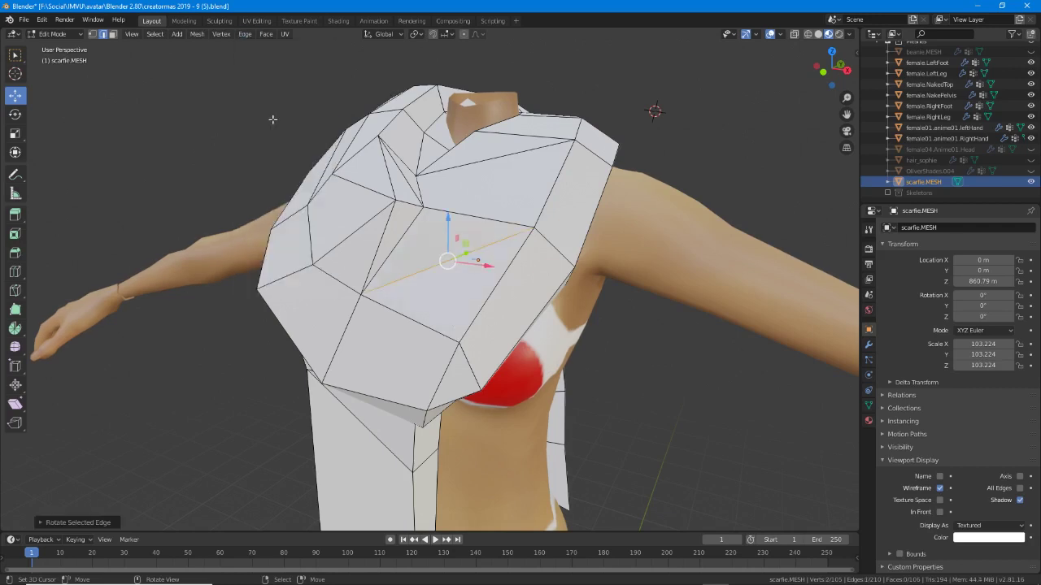
Try rotating clockwise the inner edge between the central chest vertex and the mid-chest vertex below it.
mouse_move(416, 237)
middle_mouse_down()
mouse_move(429, 207)
mouse_move(448, 196)
mouse_move(438, 229)
mouse_move(499, 291)
mouse_move(516, 278)
mouse_move(401, 231)
middle_mouse_up()
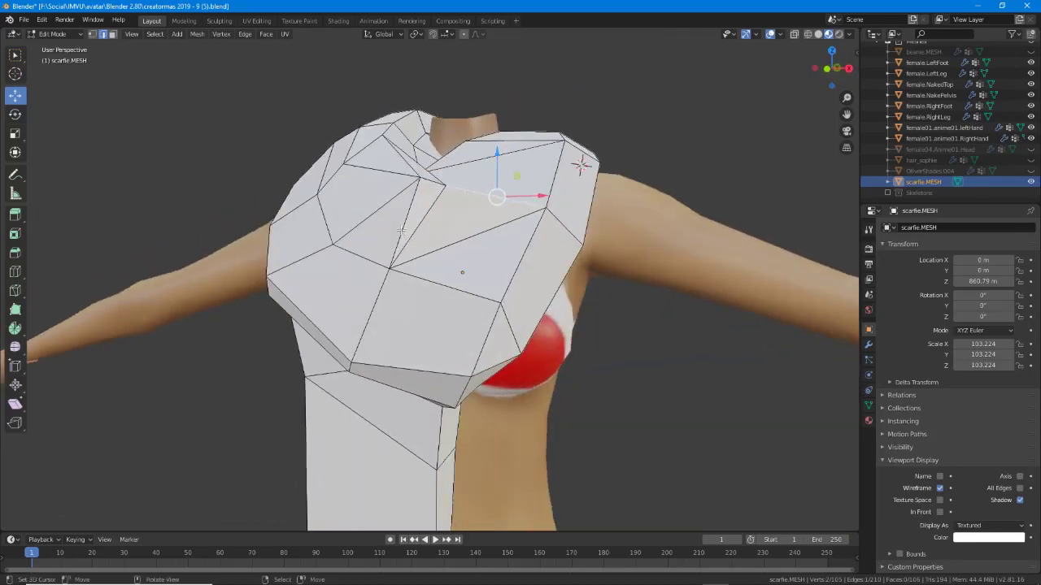
right_click(415, 227)
left_click(246, 34)
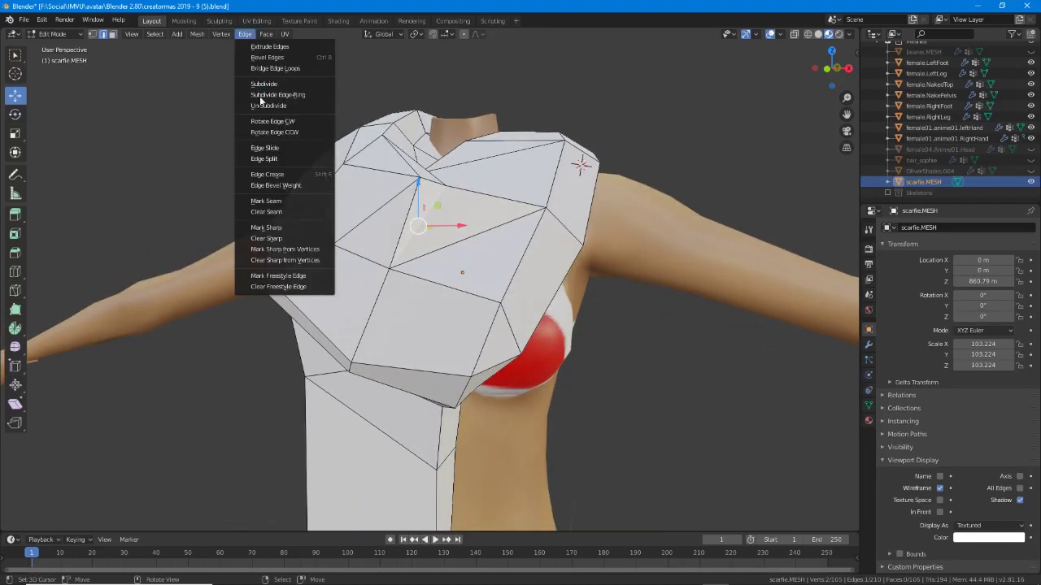
left_click(269, 121)
Turn the rotated diagonal chest edge back so it runs down from the central chest vertex.
middle_click_drag(457, 236, 421, 223)
left_click(401, 269)
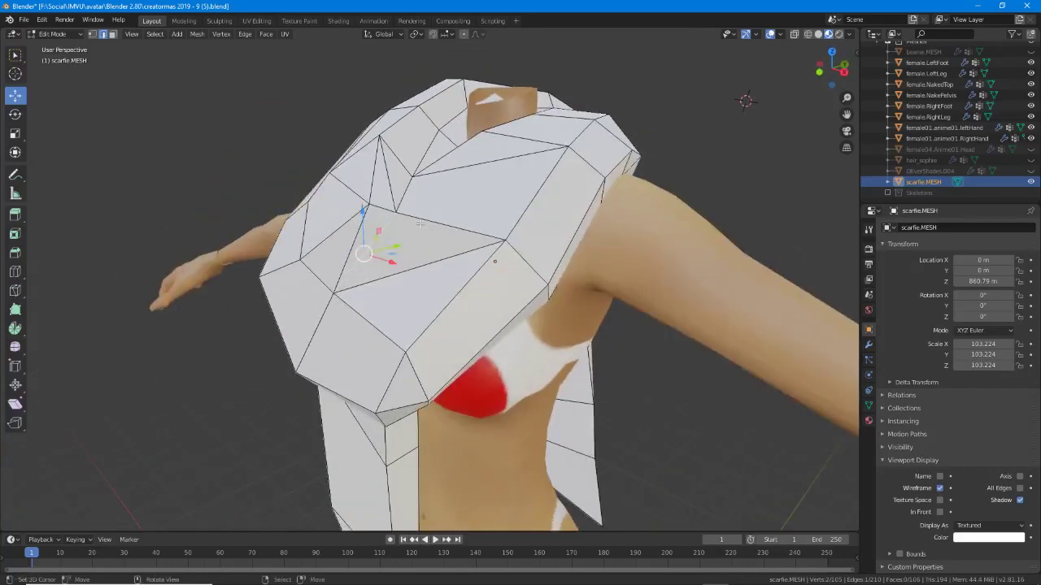
left_click(408, 263)
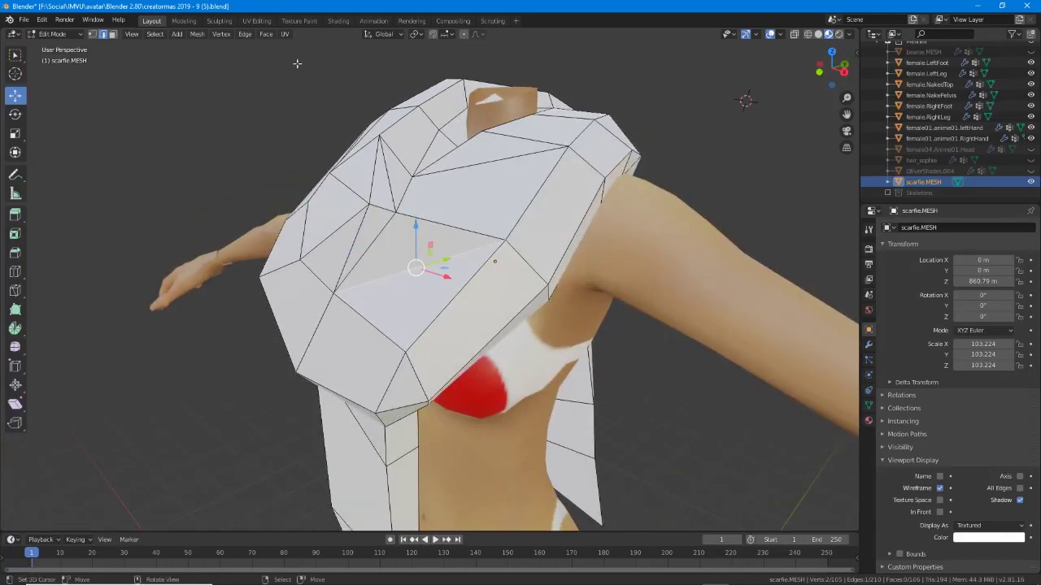
key("shift+r")
middle_click_drag(432, 240, 460, 224)
middle_click_drag(425, 292, 389, 297)
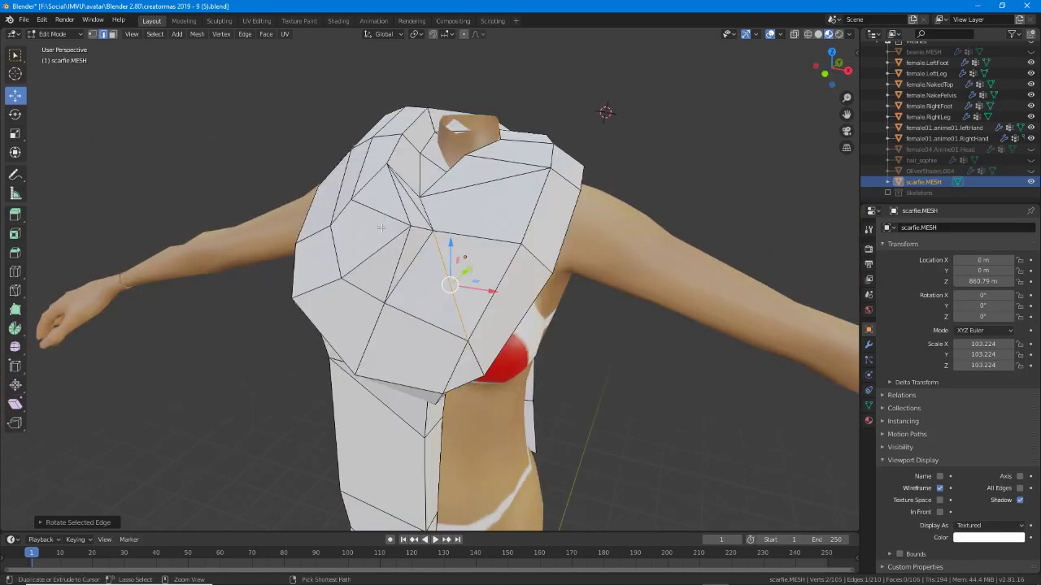
mouse_move(395, 165)
left_mouse_down()
mouse_move(462, 199)
mouse_move(389, 172)
mouse_move(473, 153)
left_mouse_up()
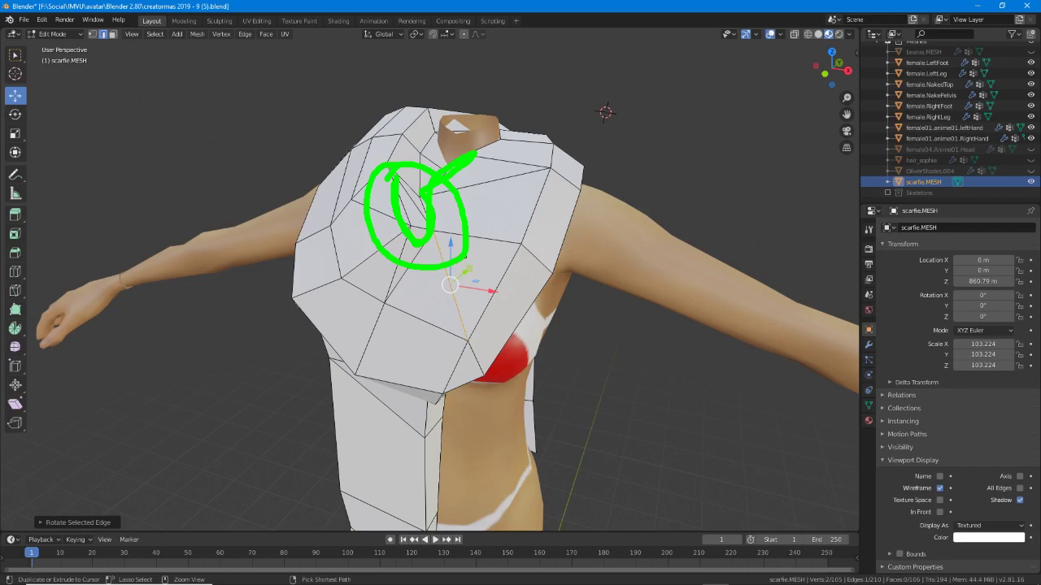
left_click_drag(519, 118, 384, 333)
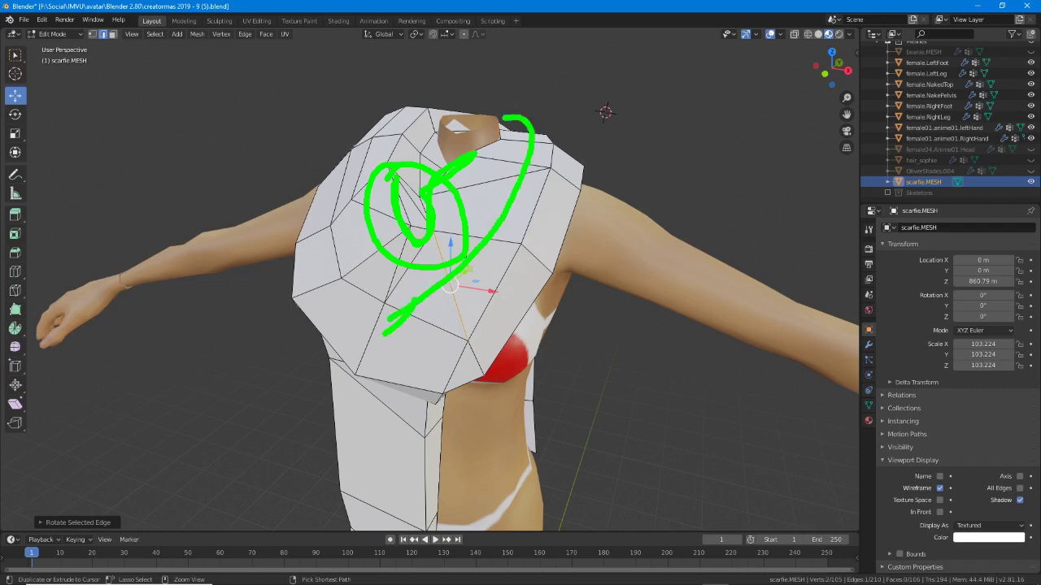
key("ctrl+z")
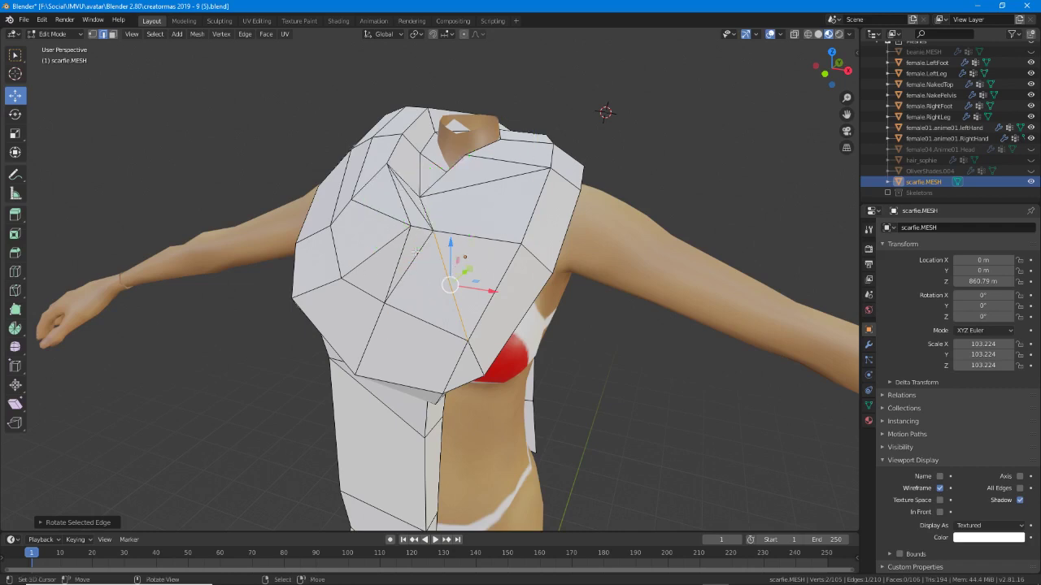
middle_click_drag(415, 253, 412, 216)
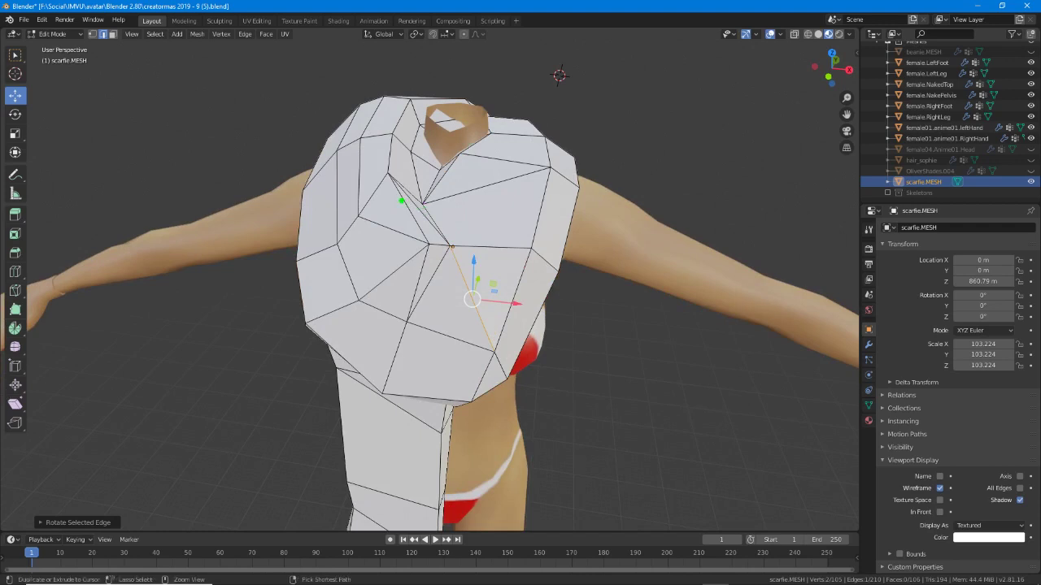
left_click_drag(379, 202, 419, 175)
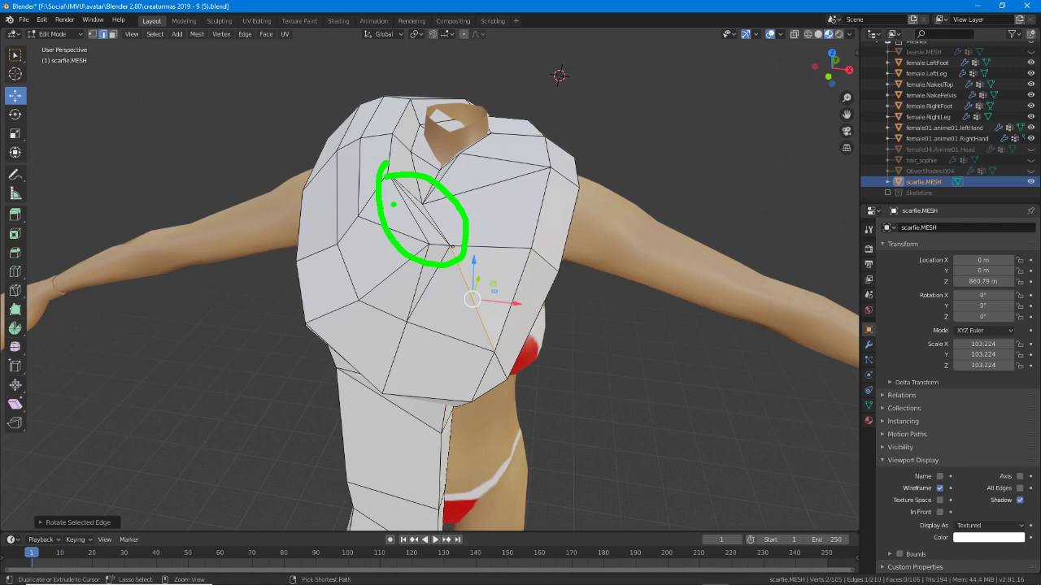
key("Escape")
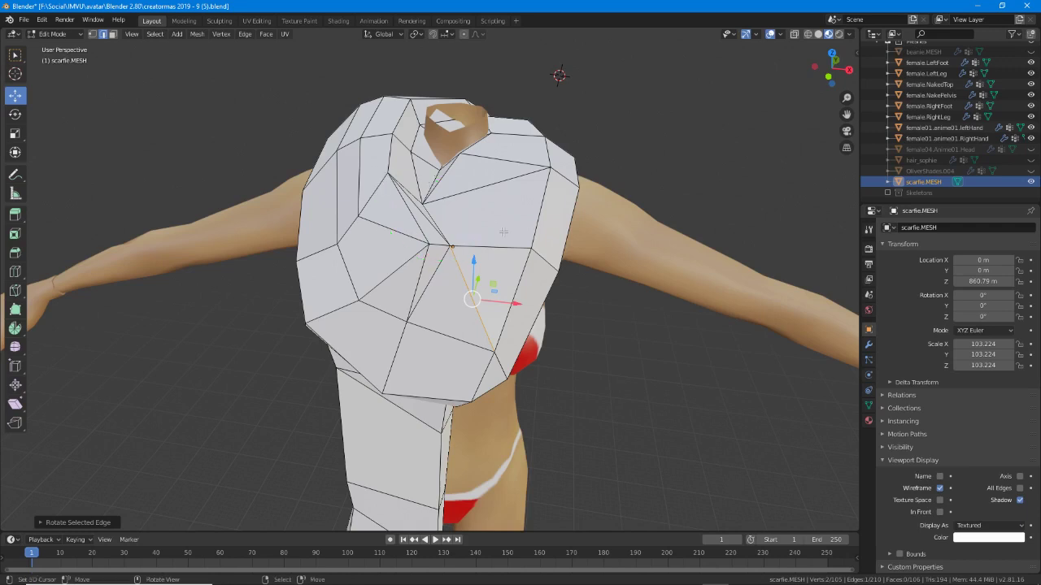
Unhide the avatar's head mesh and slide the outer upper-chest vertex along its edge.
left_click(1031, 150)
middle_click_drag(504, 228, 517, 244)
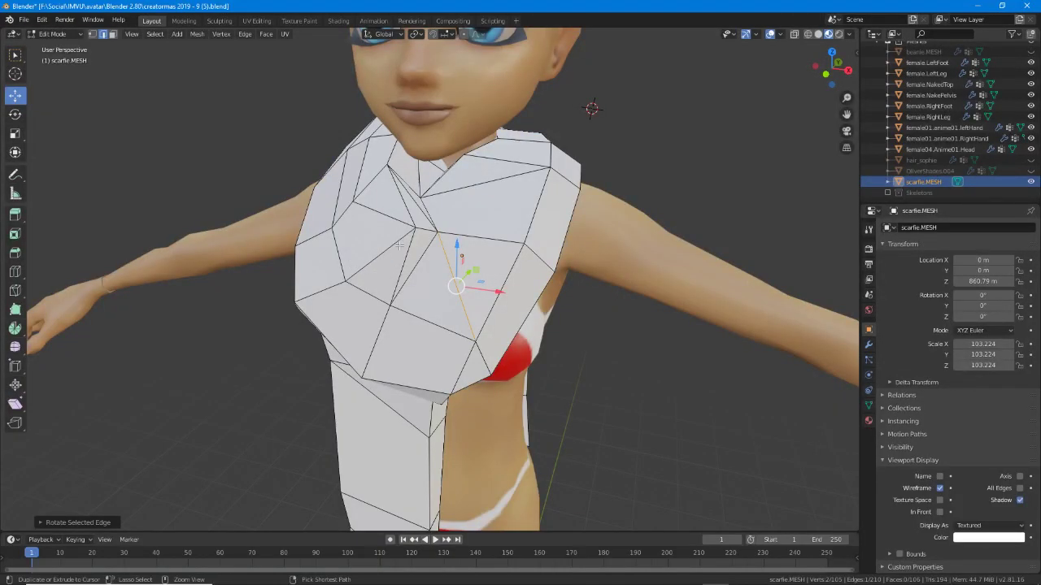
key("1")
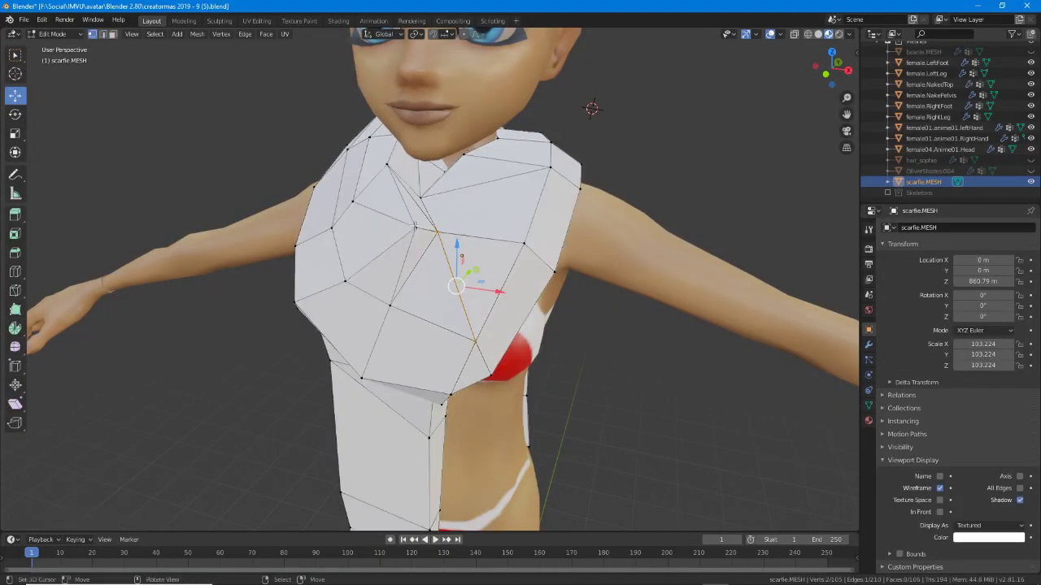
right_click(415, 229)
middle_click_drag(419, 289, 732, 158)
key("shift+v")
left_click(394, 255)
Reposition the upper-chest vertex along X, and move the collar-fold vertex below the avatar's chin.
key("g")
key("x")
left_click(466, 253)
key("g")
left_click(379, 208)
key("g")
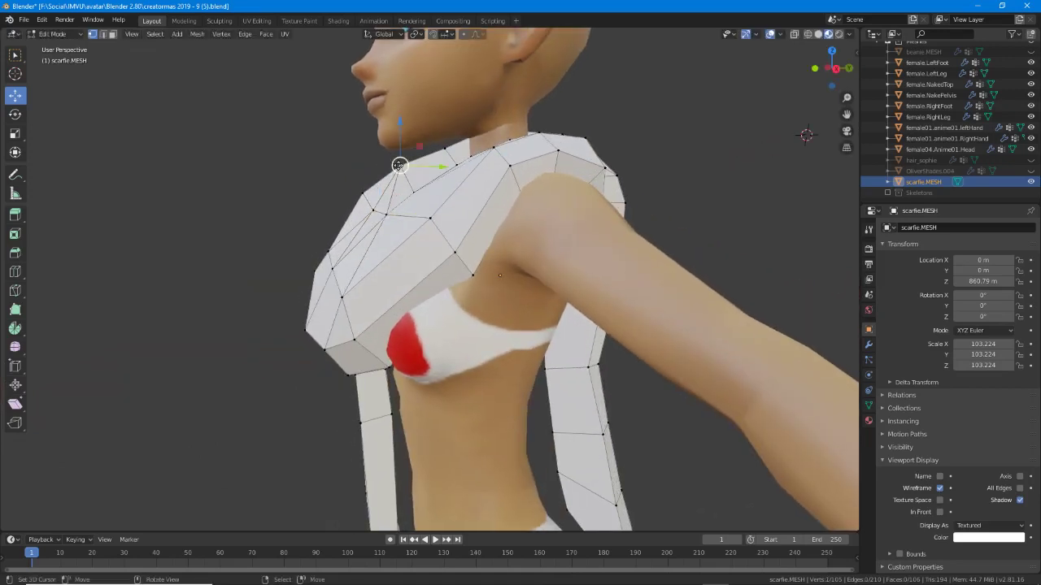
left_click(370, 190)
middle_click_drag(371, 190, 543, 178)
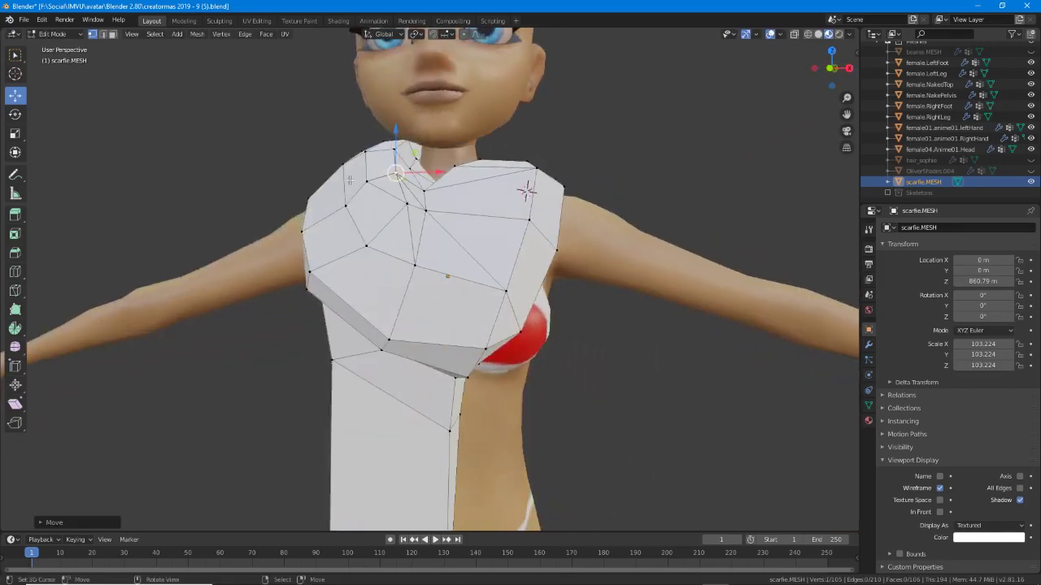
Move the vertex on the avatar's right side of the collar fold slightly outward and down.
left_click(364, 180)
key("g")
left_click(369, 186)
middle_click_drag(404, 205, 370, 172)
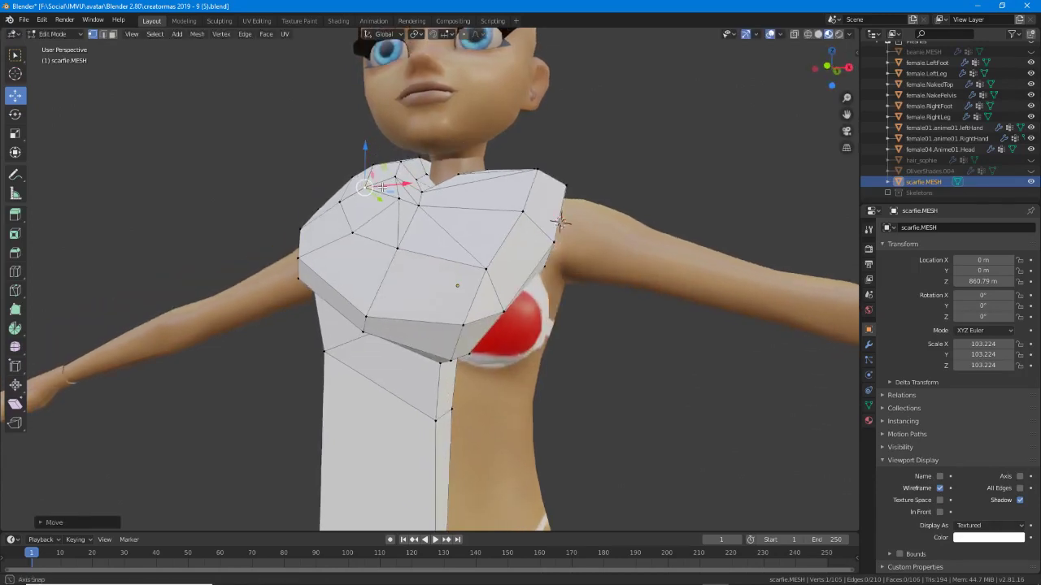
Move the chest vertex beside the central one up and back toward the neck.
left_click(396, 176)
key("g")
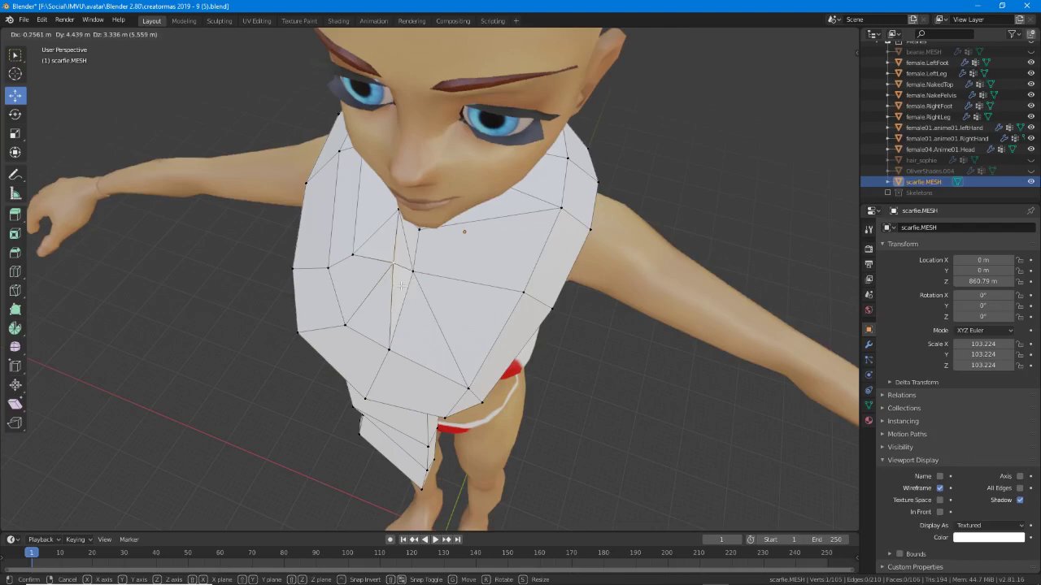
left_click(401, 279)
mouse_move(401, 279)
middle_mouse_down()
mouse_move(386, 233)
mouse_move(404, 199)
mouse_move(397, 271)
middle_mouse_up()
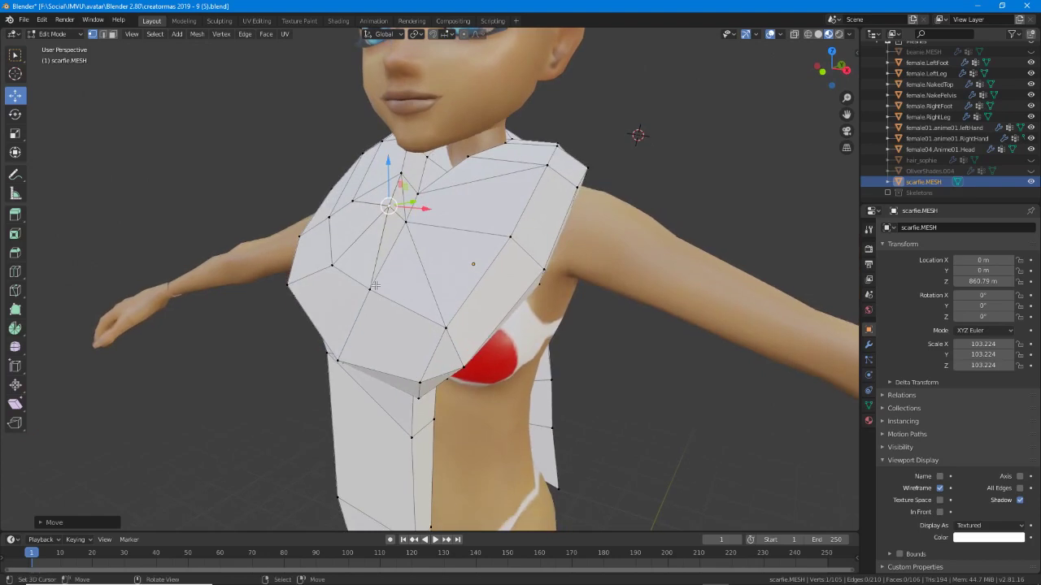
Rotate the edge below the central chest vertex clockwise so it runs across the chest.
right_click_drag(372, 288, 387, 237)
key("Escape")
middle_click_drag(395, 275, 382, 280)
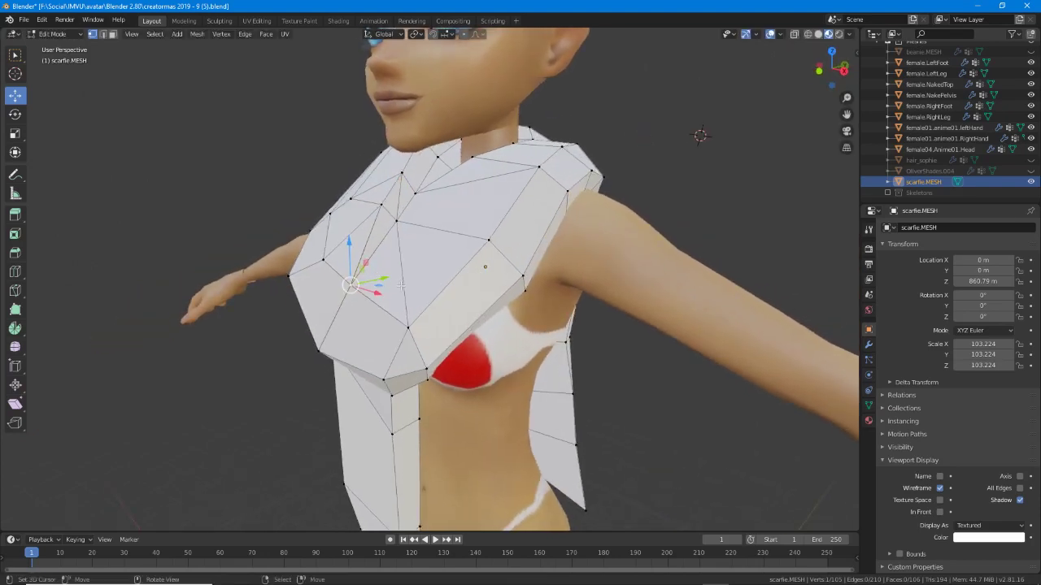
key("2")
left_click(402, 270)
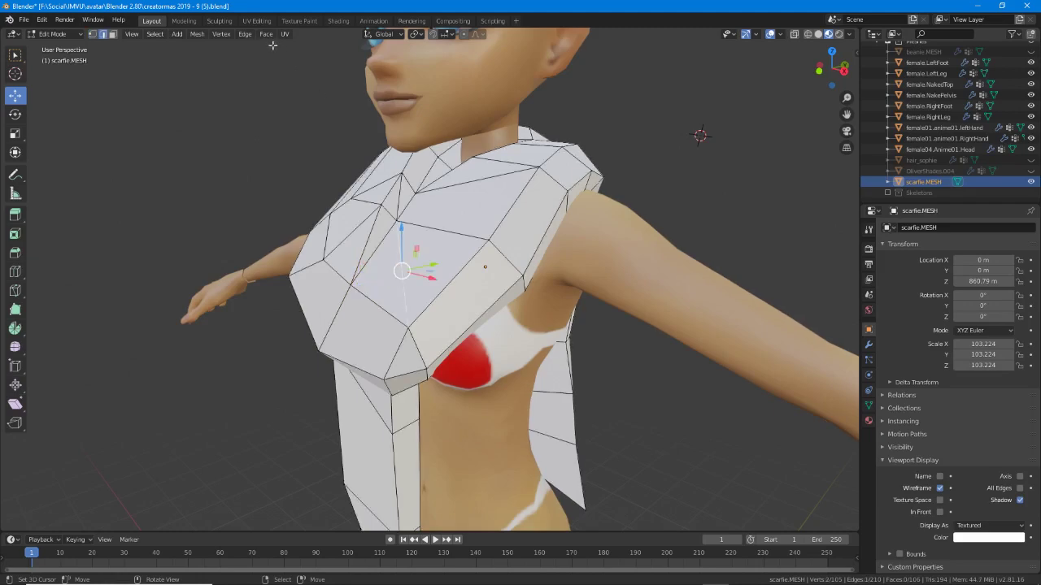
left_click(245, 34)
left_click(268, 122)
Slide the central chest vertex along its edge toward the avatar's left side.
middle_click_drag(349, 203, 393, 210)
key("shift+v")
left_click(450, 257)
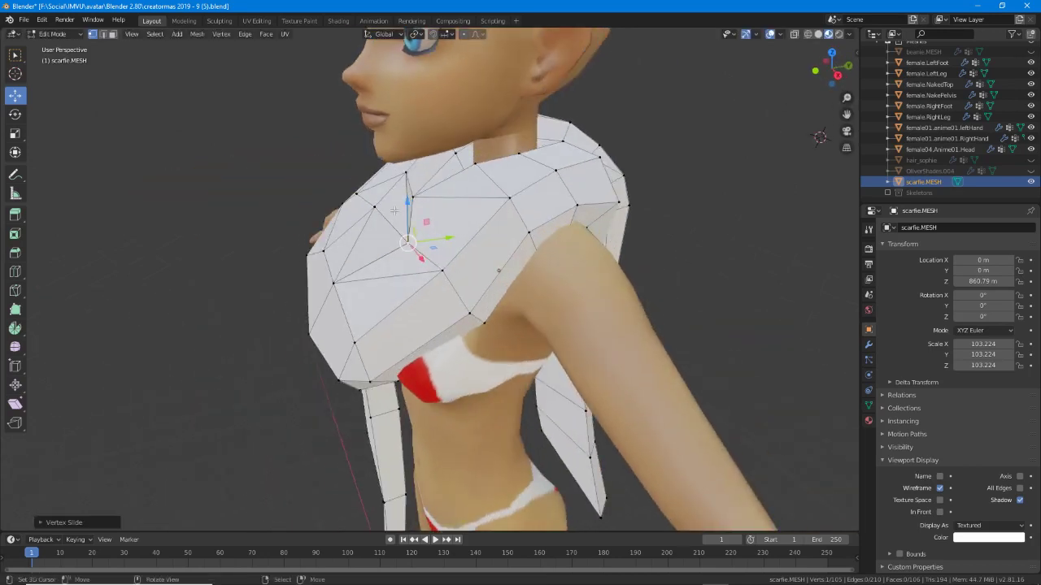
Rotate the edge running from the chest vertex up to the collar vertex so it joins the two neighbouring vertices instead.
left_click(408, 193, "shift")
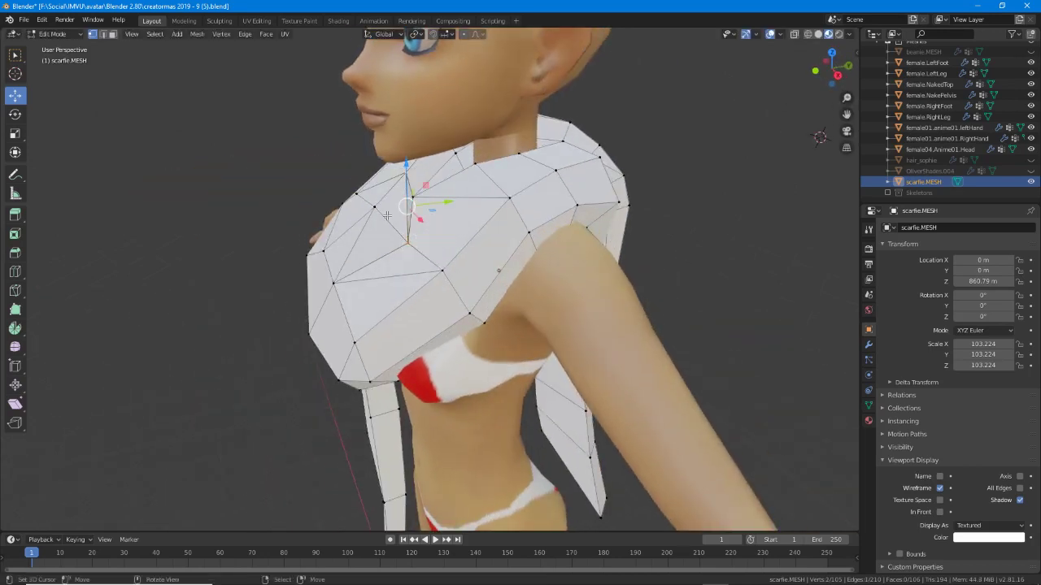
key("2")
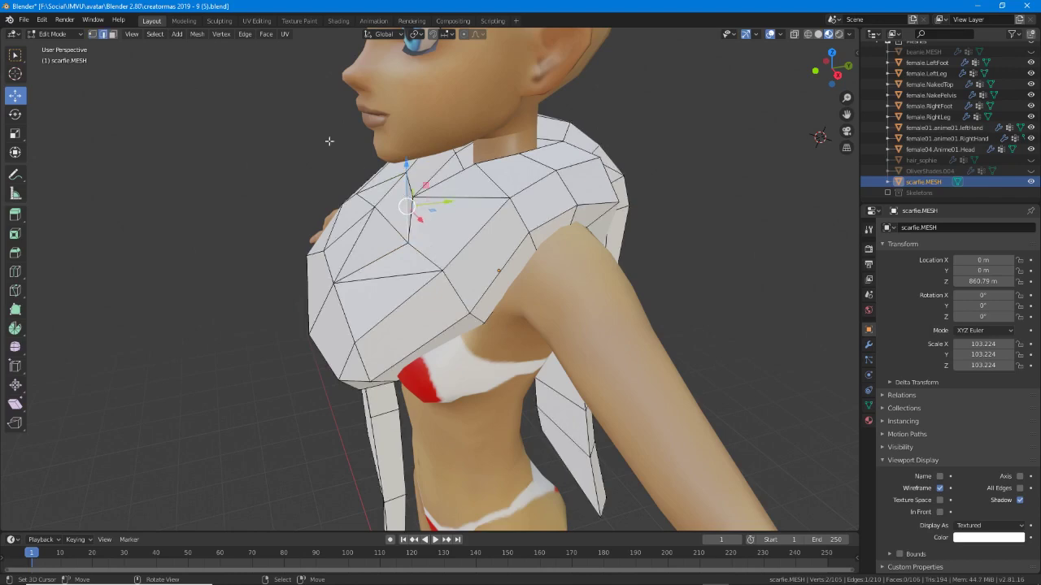
left_click(247, 35)
left_click(261, 122)
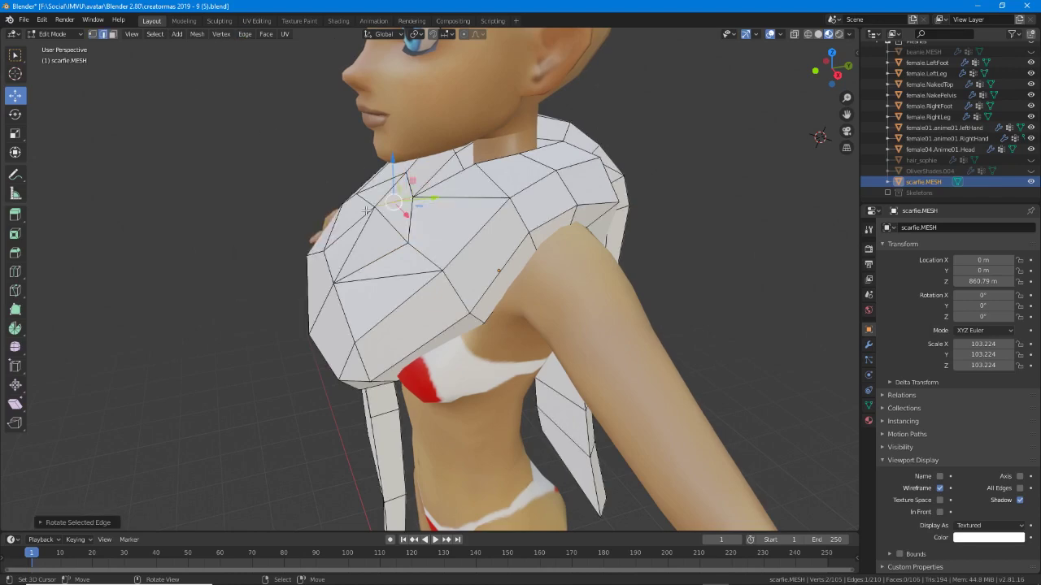
Move the collar-fold vertex just below the avatar's chin slightly toward the avatar's right side.
middle_click_drag(262, 122, 398, 196)
middle_click_drag(485, 277, 500, 249)
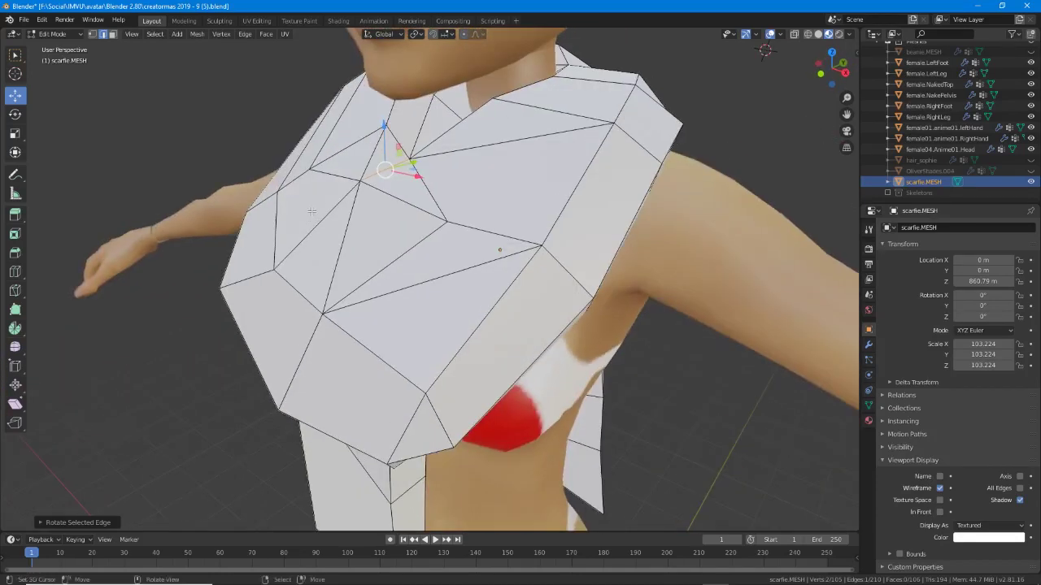
middle_click_drag(319, 185, 386, 218)
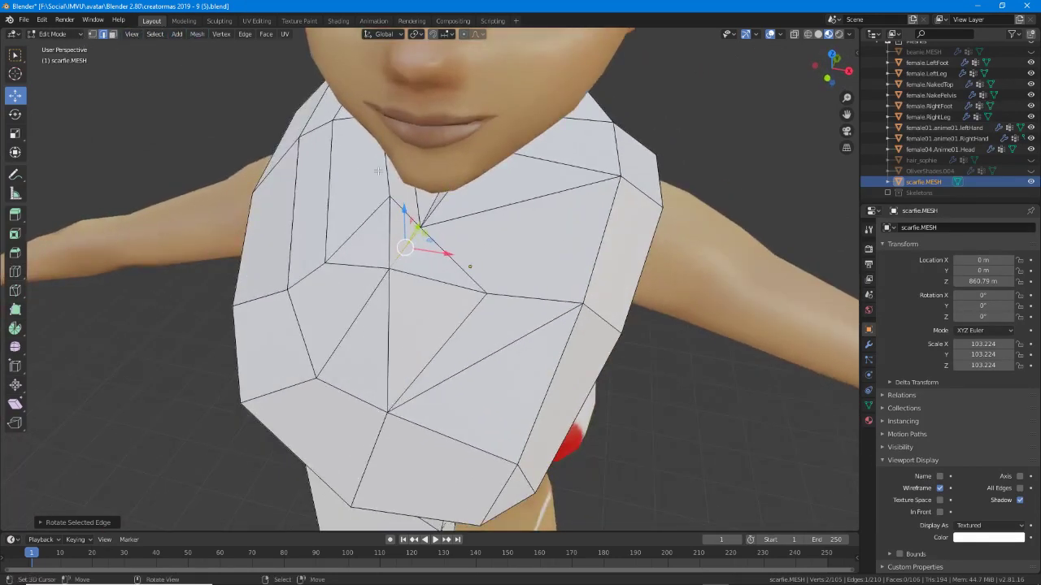
key("1")
right_click(390, 196)
mouse_move(423, 202)
left_mouse_down()
mouse_move(390, 204)
mouse_move(412, 207)
left_mouse_up()
middle_click_drag(412, 207, 384, 162)
middle_click_drag(636, 173, 739, 154)
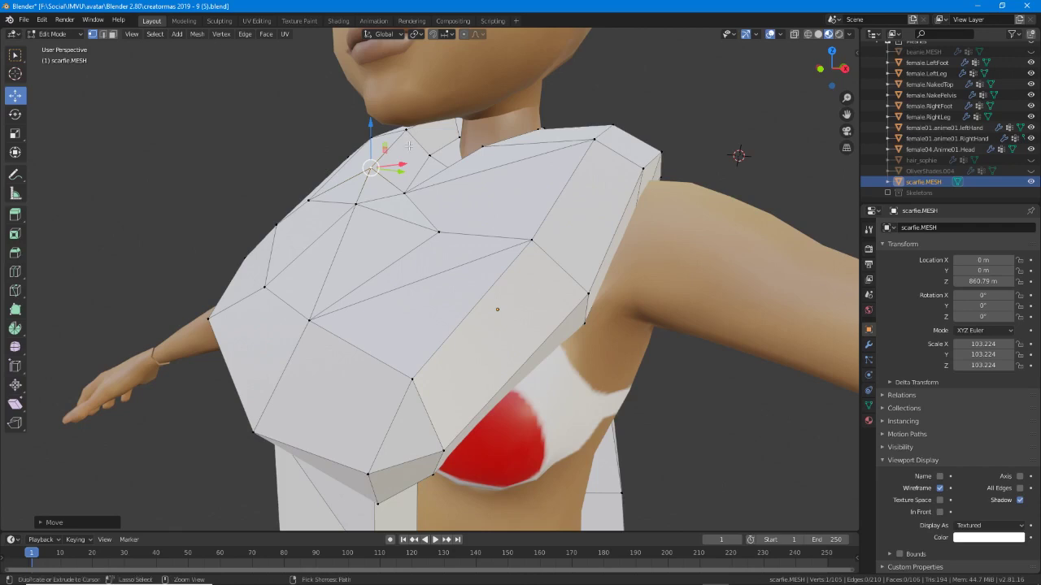
left_click_drag(417, 166, 462, 138)
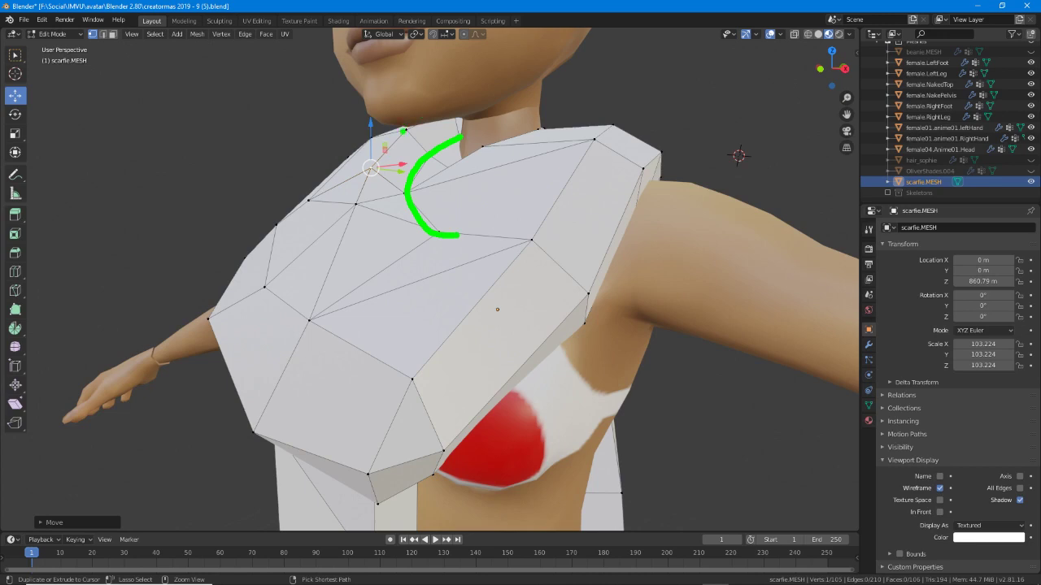
left_click_drag(404, 130, 367, 176)
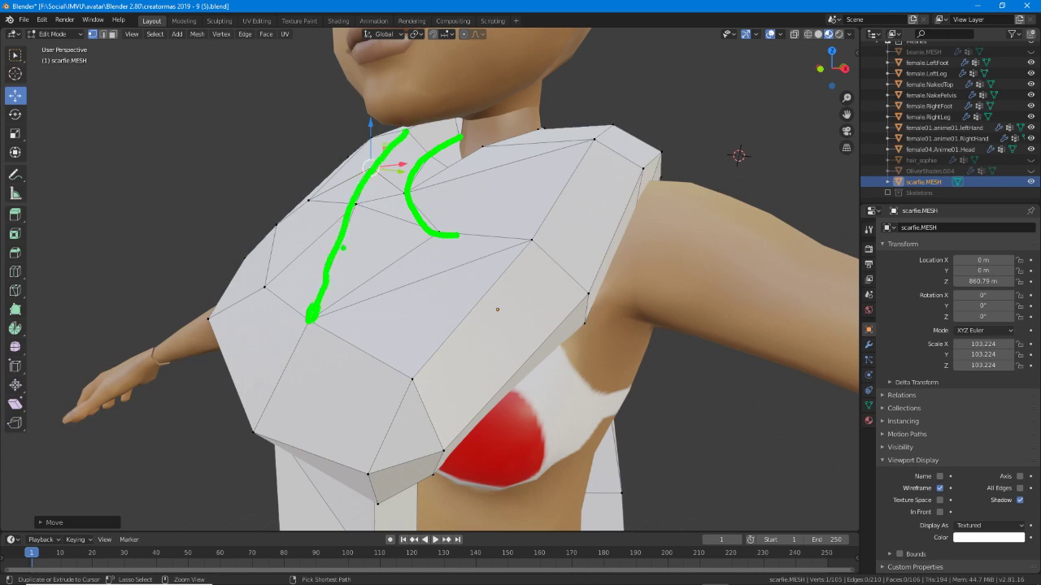
left_click_drag(460, 242, 333, 235)
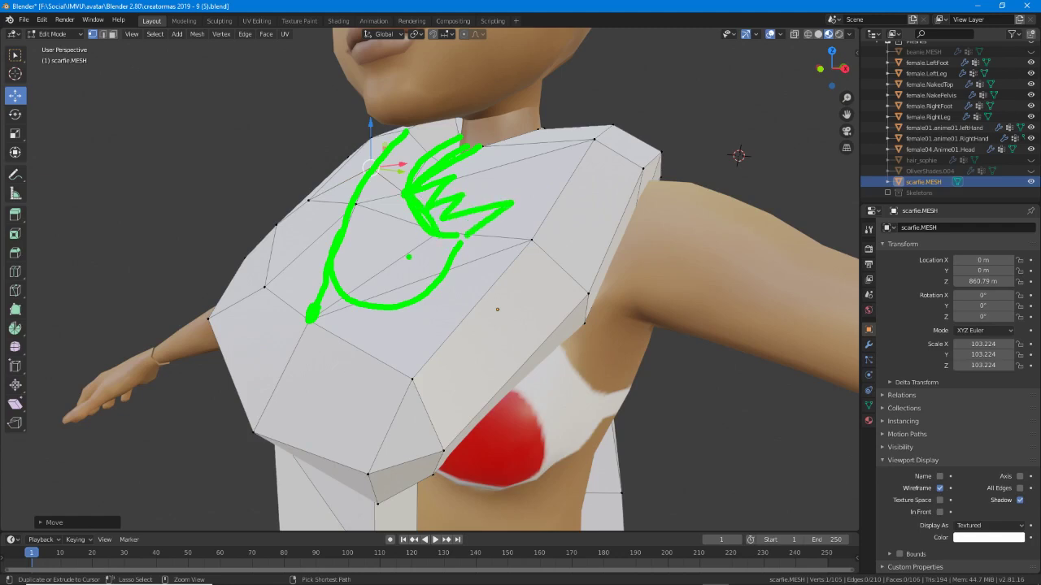
key("Escape")
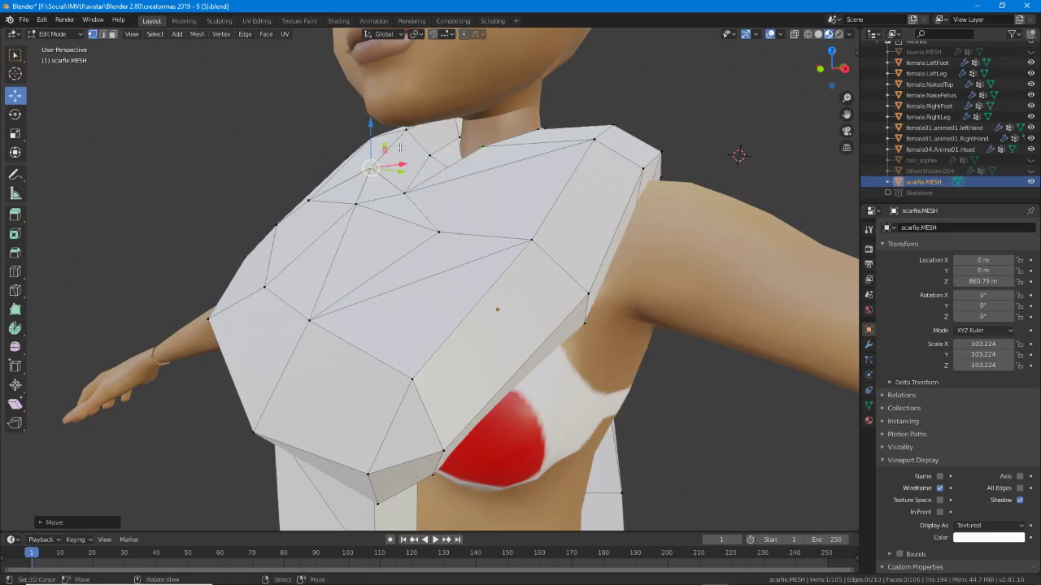
Move the inner collar vertex on the avatar's right side inward toward the neck opening.
mouse_move(375, 228)
middle_mouse_down()
mouse_move(639, 170)
mouse_move(648, 112)
mouse_move(569, 195)
mouse_move(512, 226)
mouse_move(468, 192)
mouse_move(490, 195)
mouse_move(260, 214)
mouse_move(538, 231)
mouse_move(301, 231)
mouse_move(582, 229)
mouse_move(440, 249)
mouse_move(526, 306)
mouse_move(481, 289)
mouse_move(532, 280)
mouse_move(435, 263)
mouse_move(420, 244)
mouse_move(485, 155)
middle_mouse_up()
scroll(465, 210, "down", 2)
left_click_drag(378, 153, 392, 156)
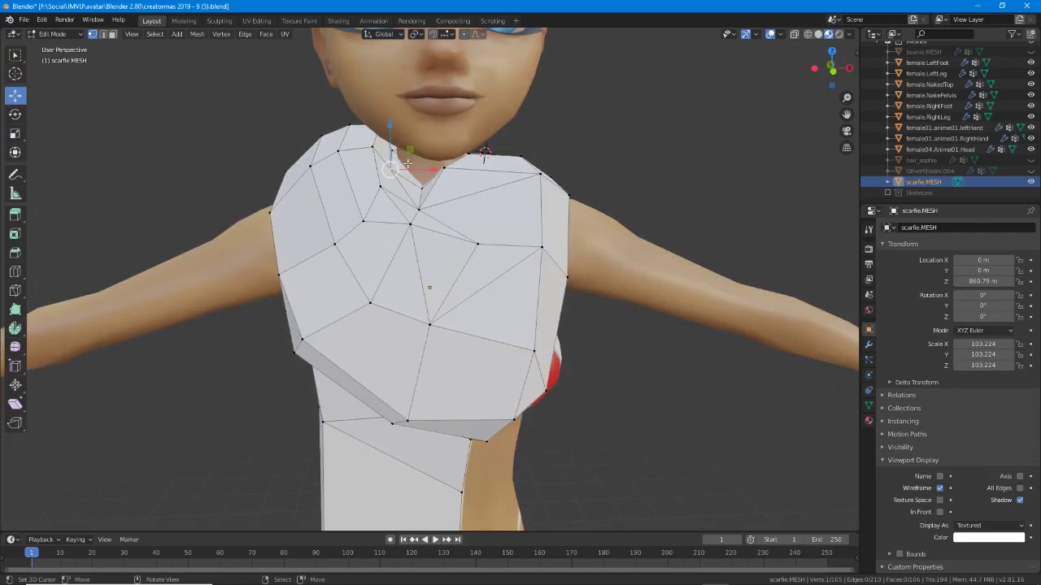
mouse_move(407, 163)
left_mouse_down()
mouse_move(439, 169)
mouse_move(411, 163)
left_mouse_up()
Move the two neighbouring upper collar vertices on the avatar's right side inward and slightly down.
right_click_drag(376, 145, 394, 153)
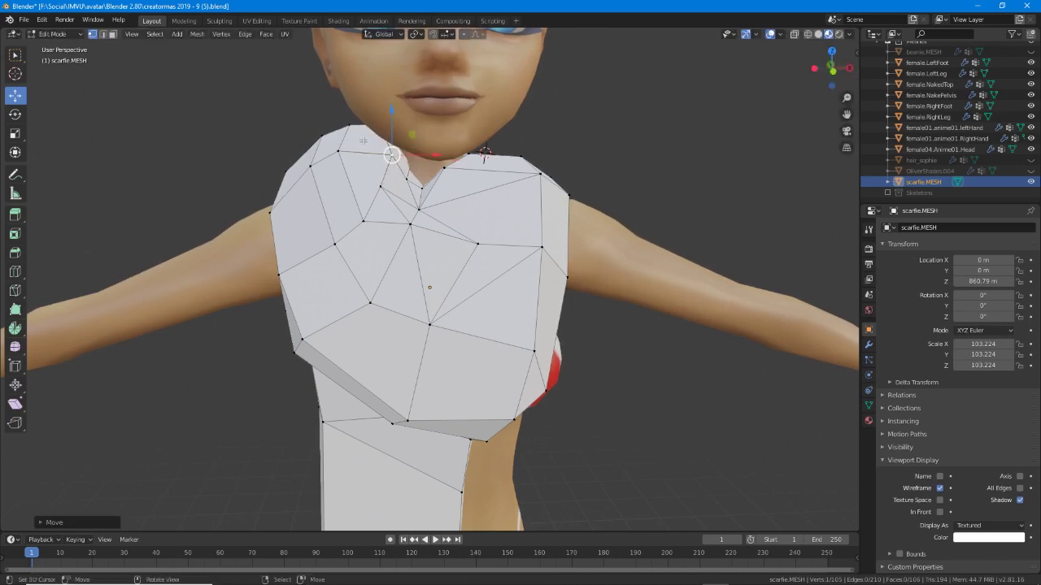
middle_click_drag(354, 161, 343, 137)
right_click_drag(342, 148, 358, 154)
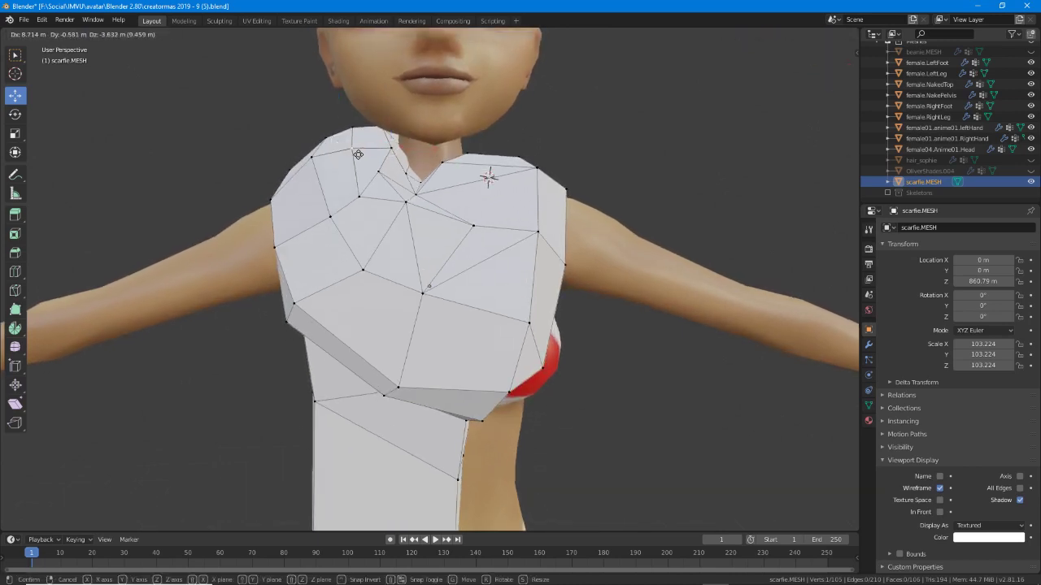
left_click_drag(357, 155, 358, 154)
right_click(359, 154)
mouse_move(358, 154)
middle_mouse_down()
mouse_move(355, 122)
mouse_move(338, 150)
mouse_move(348, 159)
middle_mouse_up()
key("shift+v")
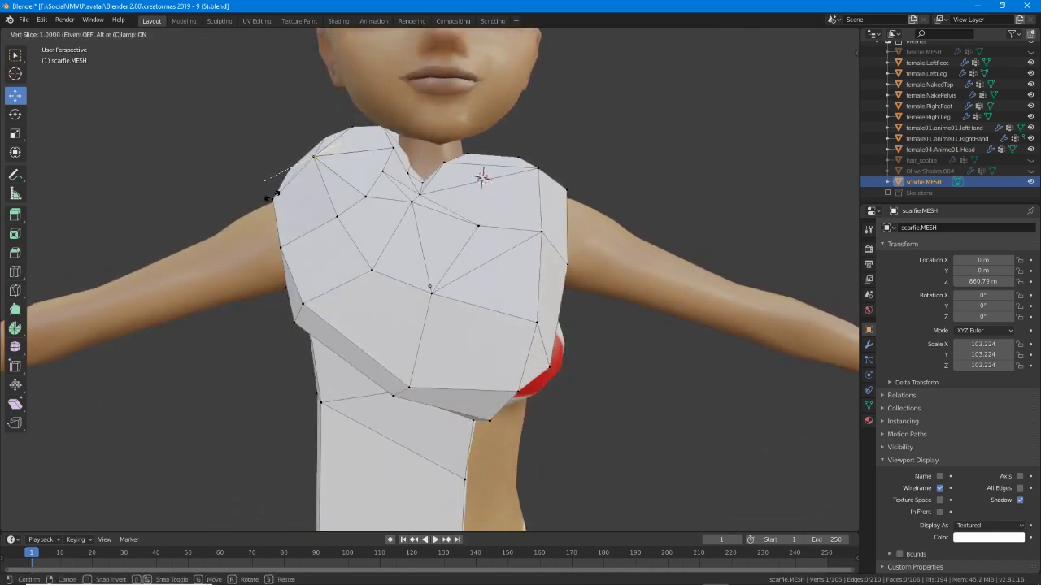
left_click(268, 198)
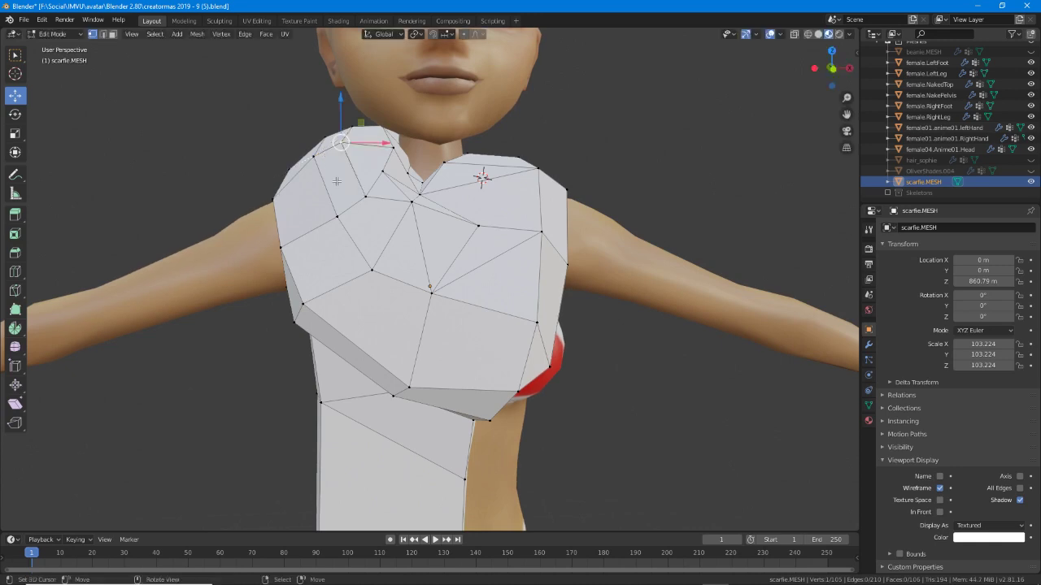
Move the selected vertex on top of the scarf's raised shoulder fold closer to the neck, and hide the head mesh.
middle_click_drag(269, 197, 602, 215)
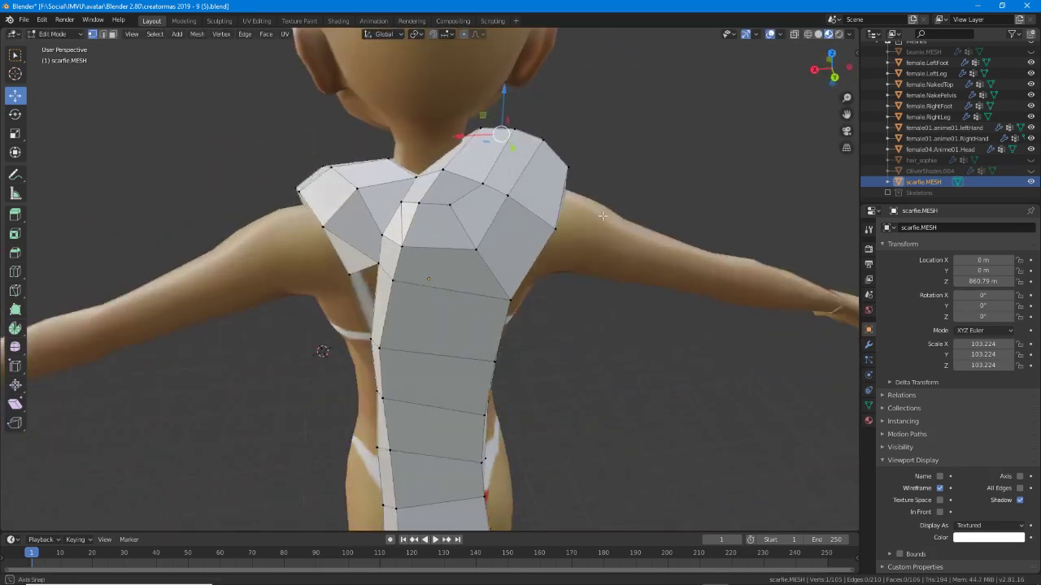
key("g")
left_click(569, 216)
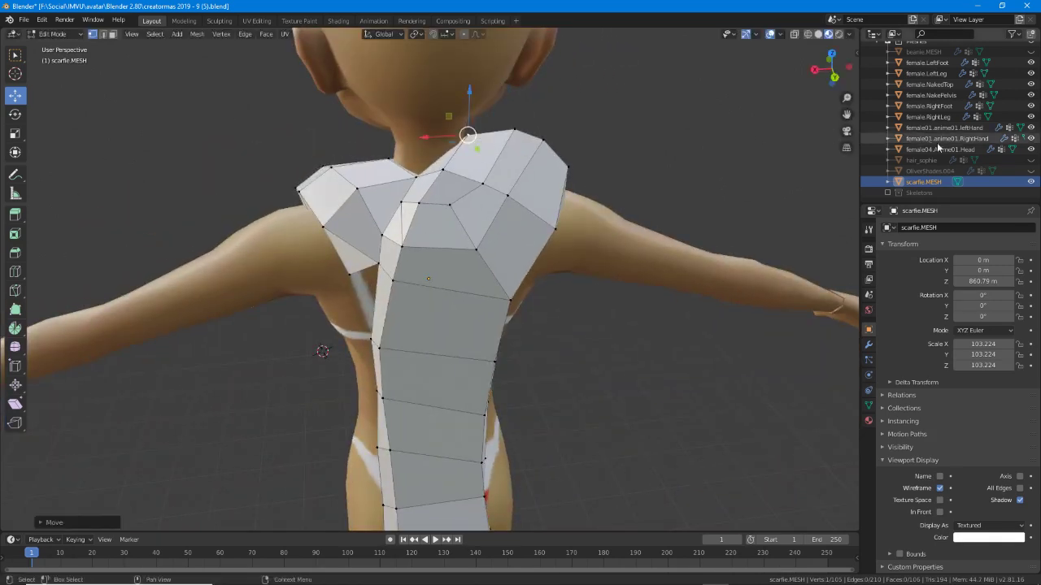
left_click(1029, 150)
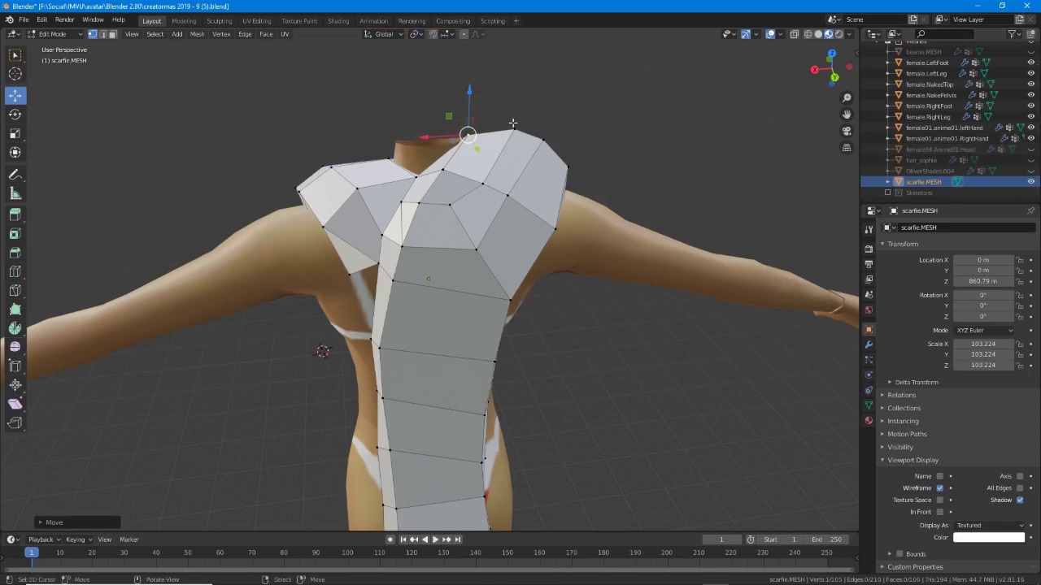
Reposition the scarf's inner-rim vertices beside the neck opening so the rim sits closer around the neck.
middle_click_drag(488, 138, 449, 214)
left_click(448, 202)
scroll(449, 202, "up", 2)
left_click(428, 184)
key("g")
left_click(439, 186)
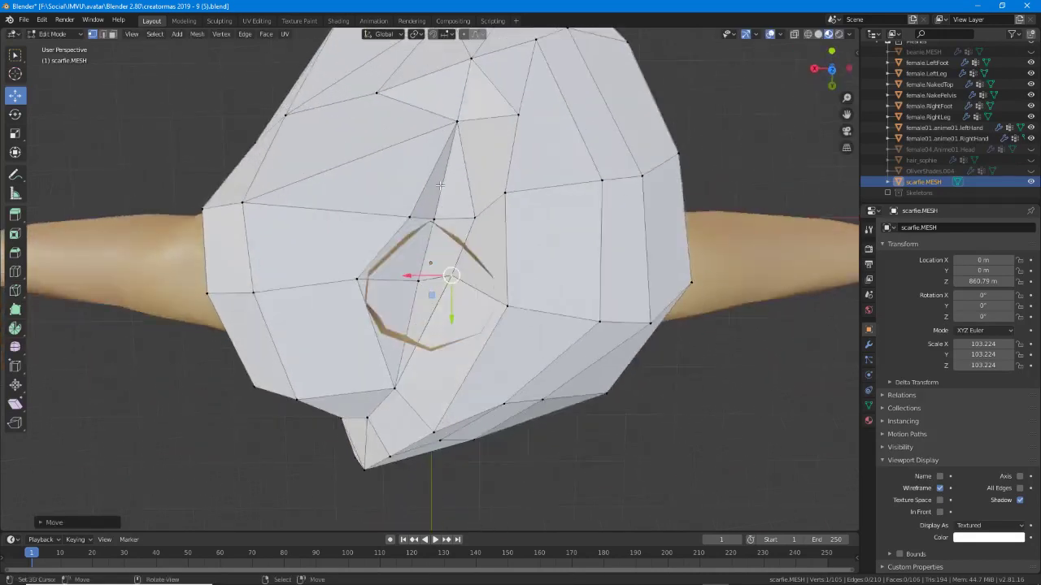
key("g")
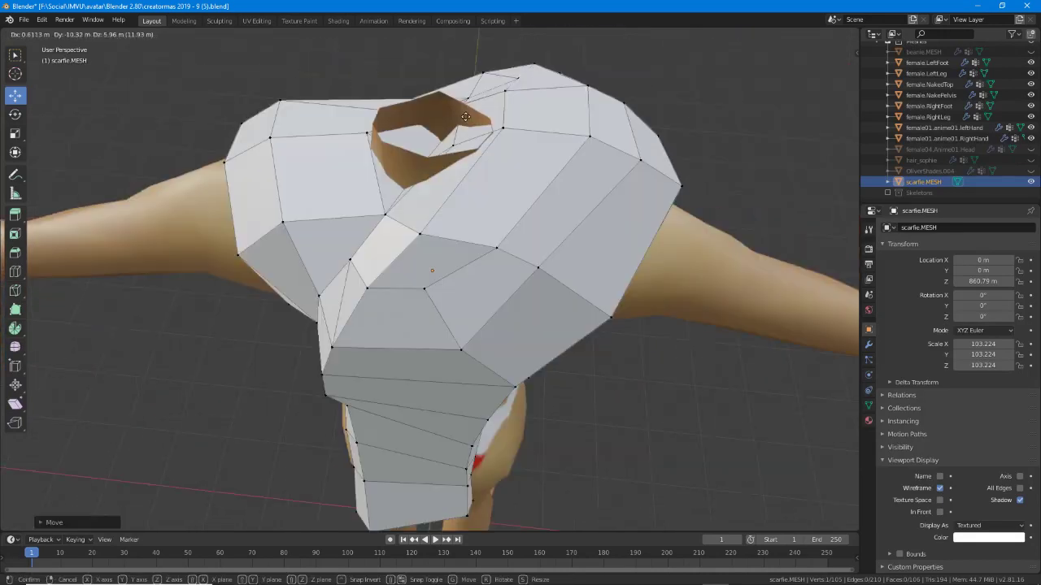
left_click(480, 103)
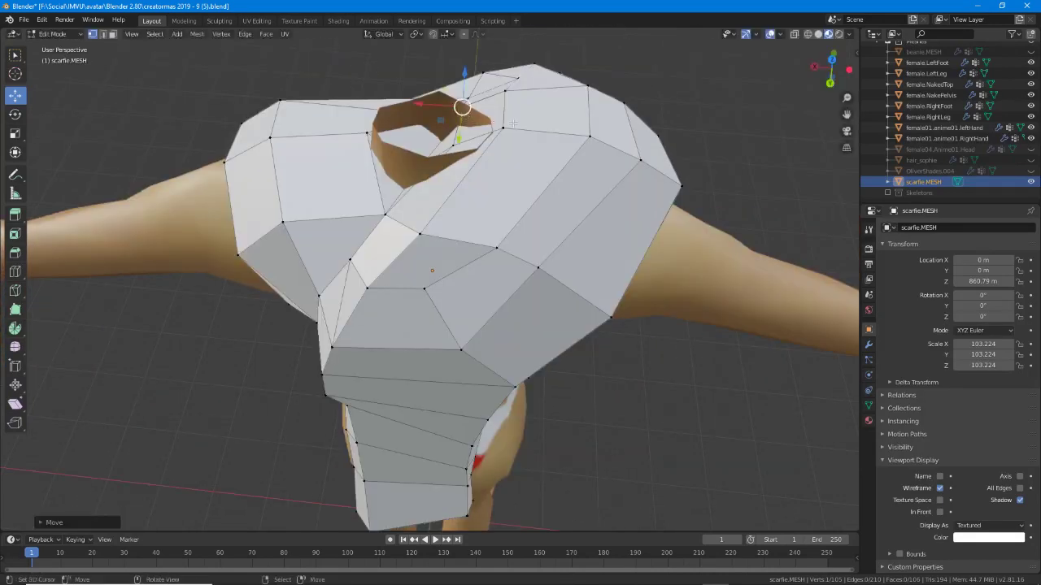
middle_click_drag(517, 130, 527, 106)
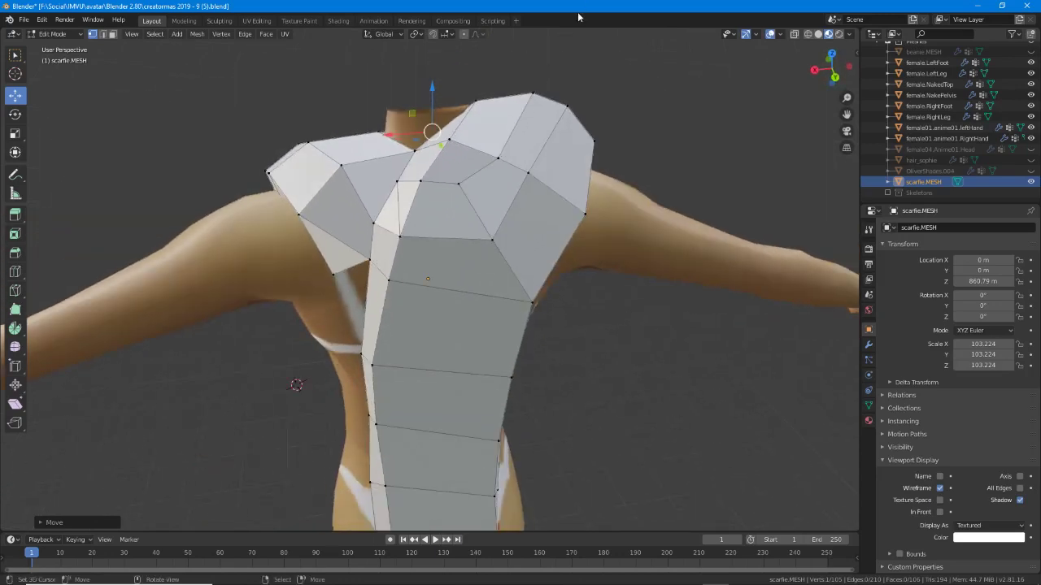
Triangulate the scarf face on the raised shoulder beside the neck opening and rotate its diagonal edge.
middle_click_drag(578, 17, 439, 179)
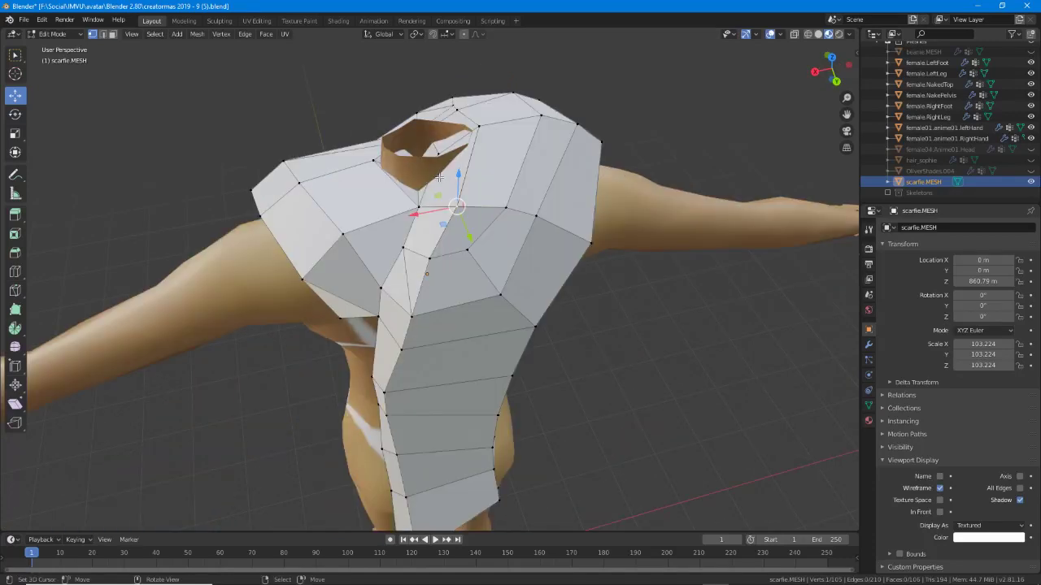
key("3")
left_click(496, 162)
key("ctrl+t")
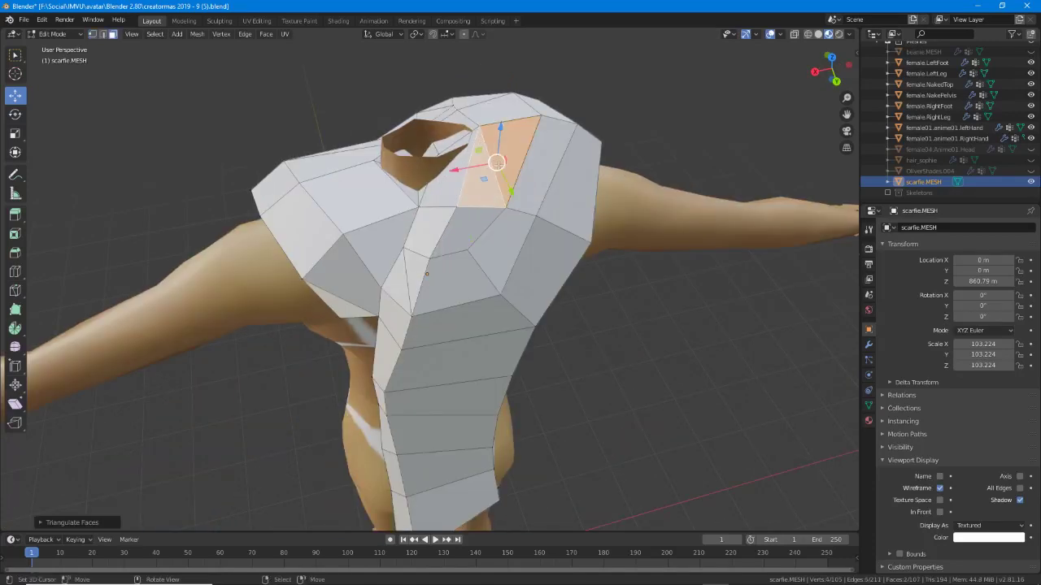
scroll(456, 165, "up", 4)
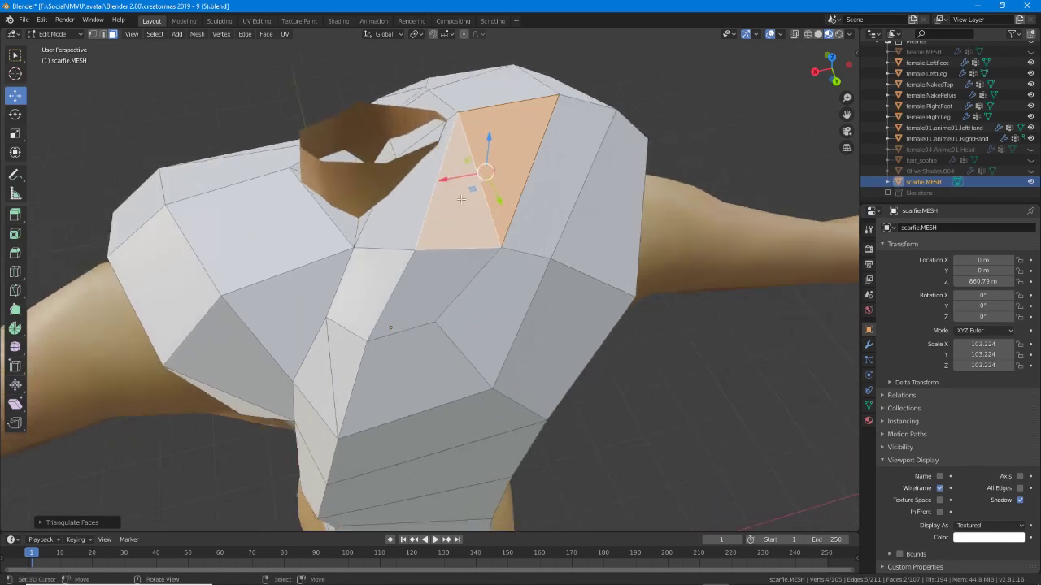
key("2")
left_click(479, 176)
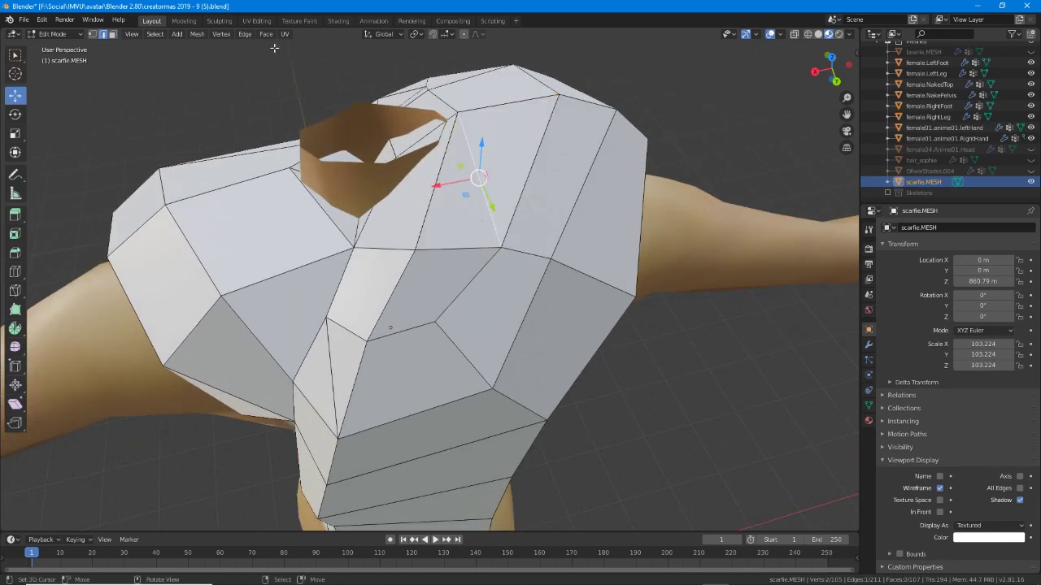
left_click(245, 34)
left_click(275, 163)
Triangulate the neighbouring face at the neck rim and join the two adjacent triangles beside the opening into a quad.
middle_click_drag(357, 227, 455, 159)
left_click(446, 144)
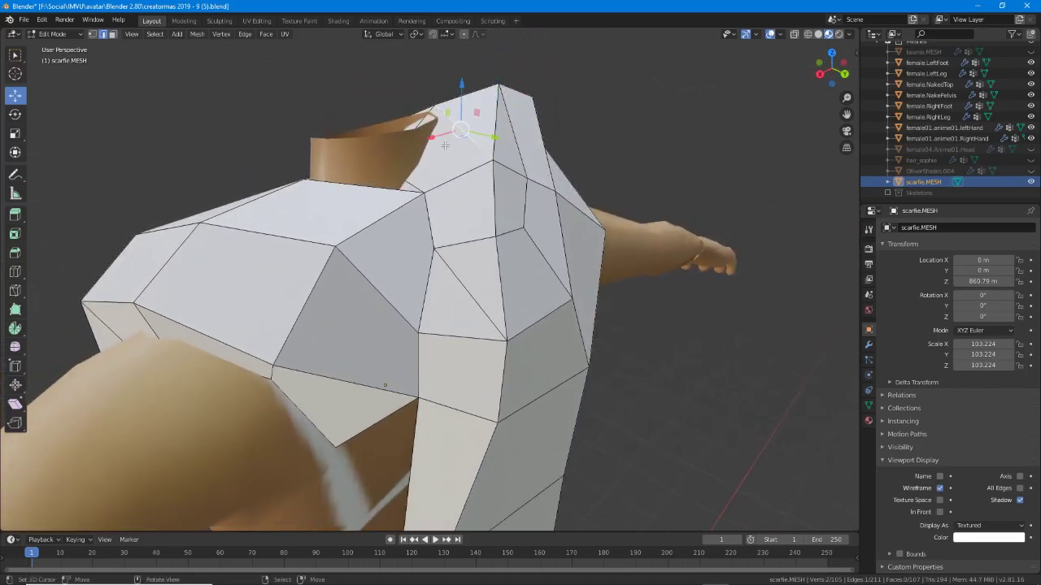
key("3")
left_click(443, 148)
key("ctrl+t")
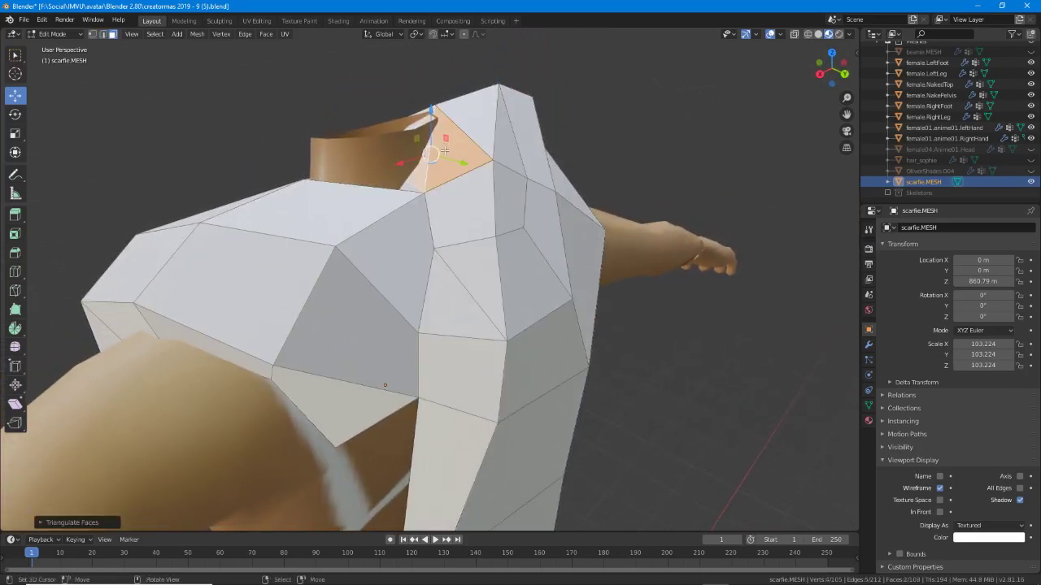
middle_click_drag(445, 150, 436, 202)
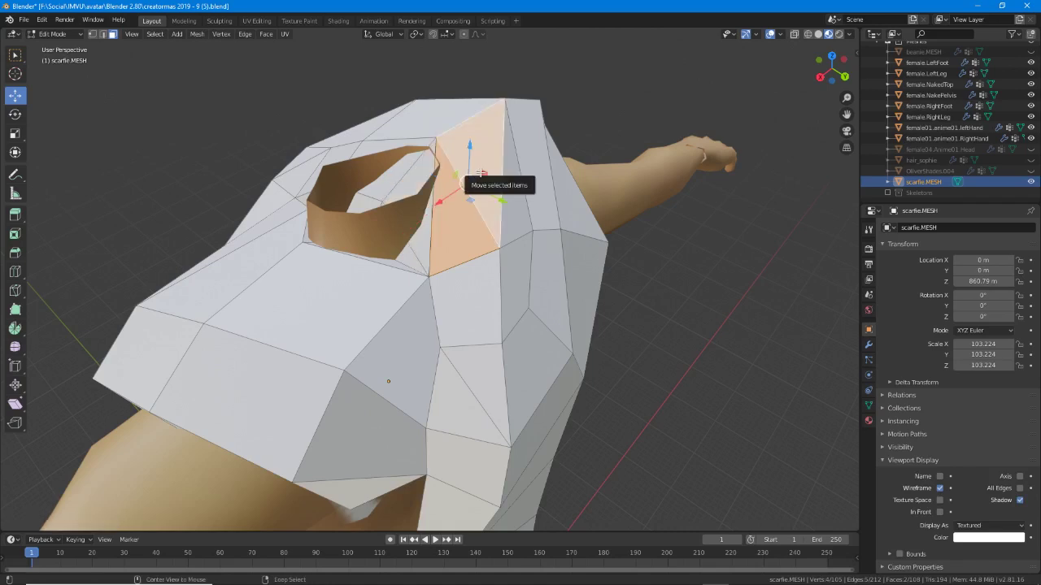
key("alt+j")
Join the two triangles on the narrow side strip at the back of the scarf into a quad.
middle_click_drag(468, 183, 398, 293)
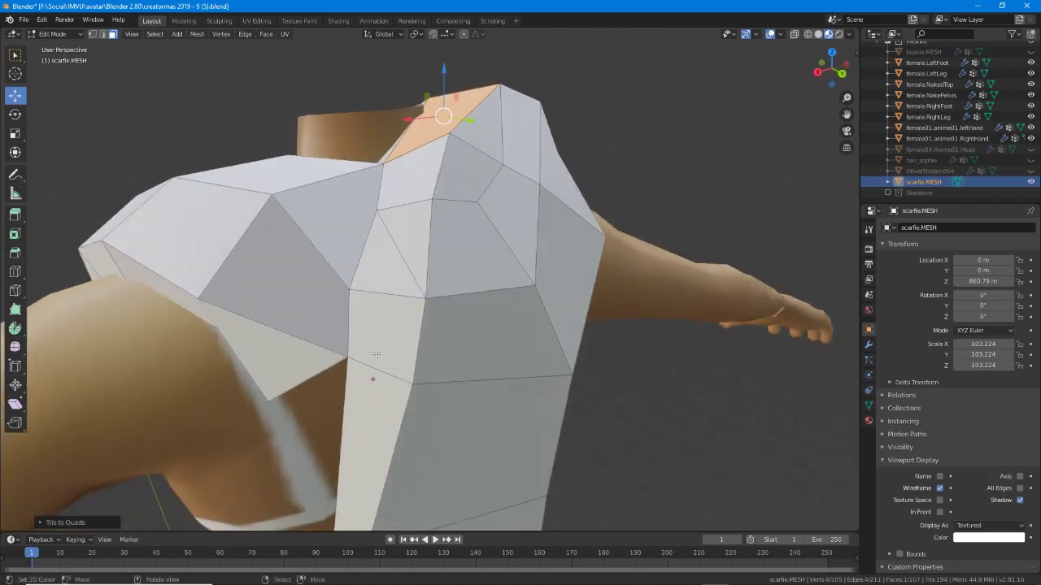
left_click(408, 237)
left_click(391, 282, "shift")
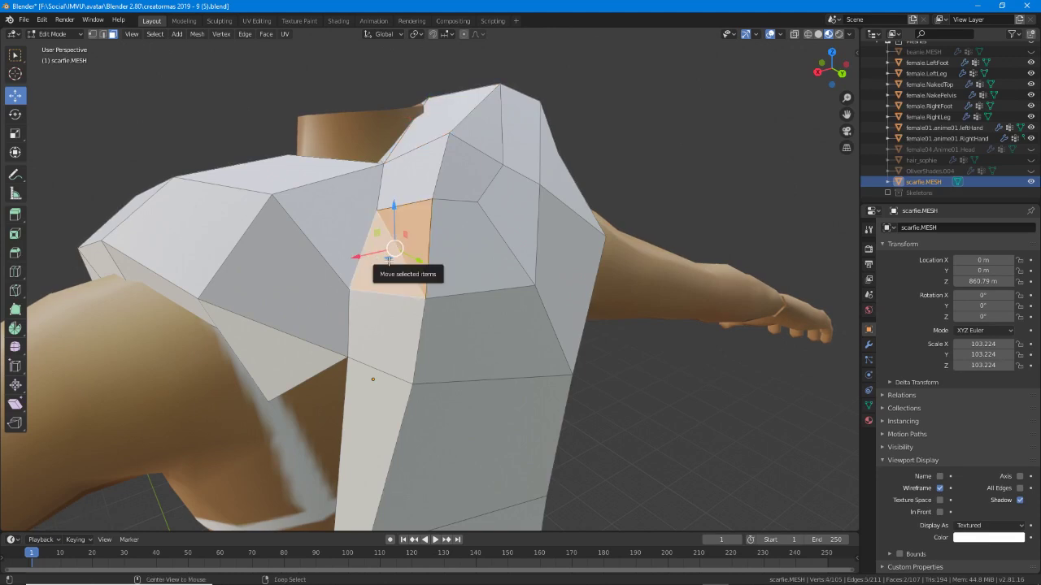
key("alt+j")
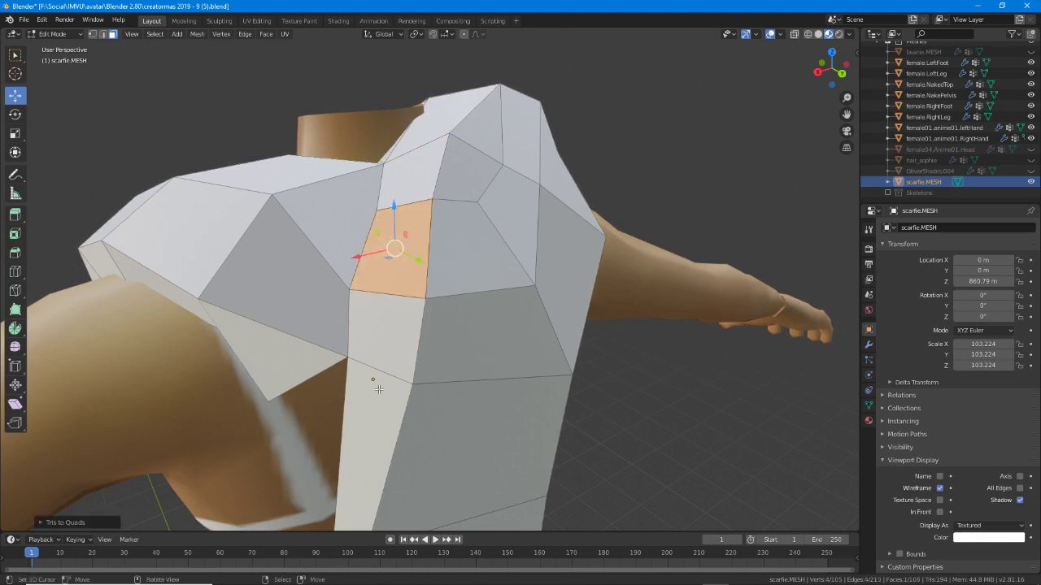
key("ctrl+2")
left_click_drag(389, 326, 405, 211)
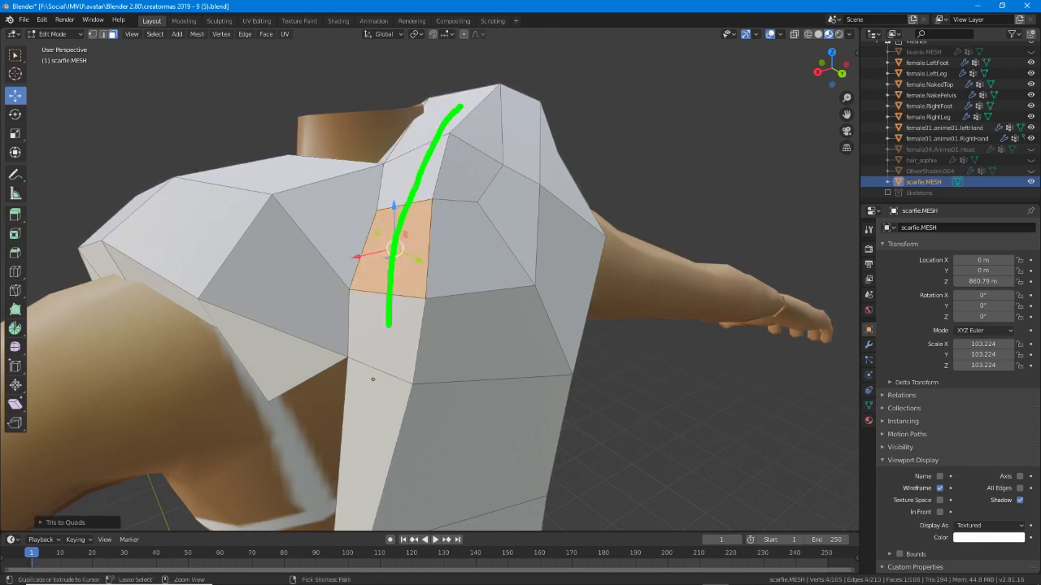
key("Escape")
mouse_move(435, 247)
middle_mouse_down()
mouse_move(415, 306)
mouse_move(472, 332)
mouse_move(518, 296)
mouse_move(500, 118)
middle_mouse_up()
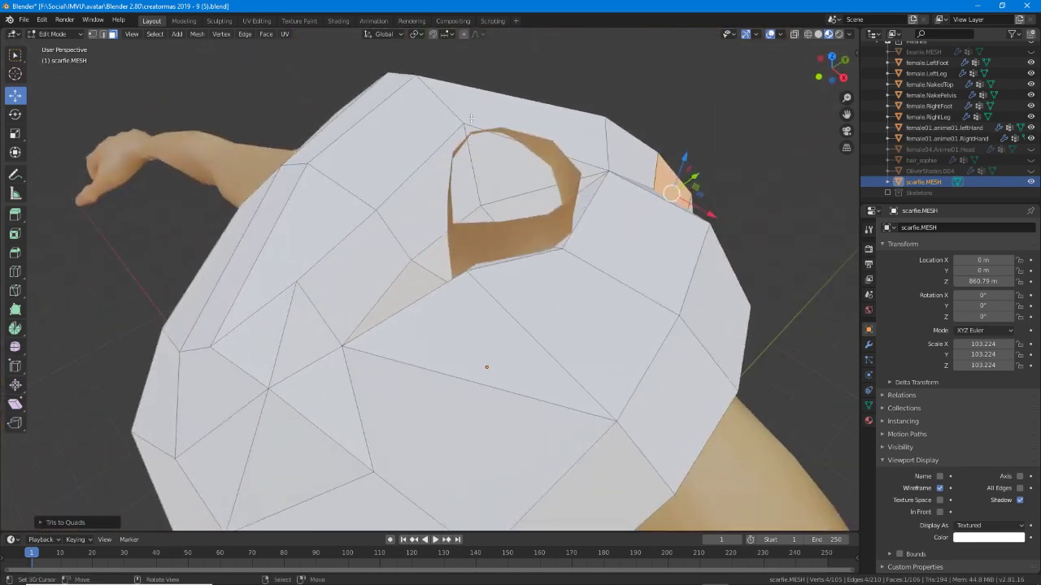
left_click_drag(466, 104, 357, 157)
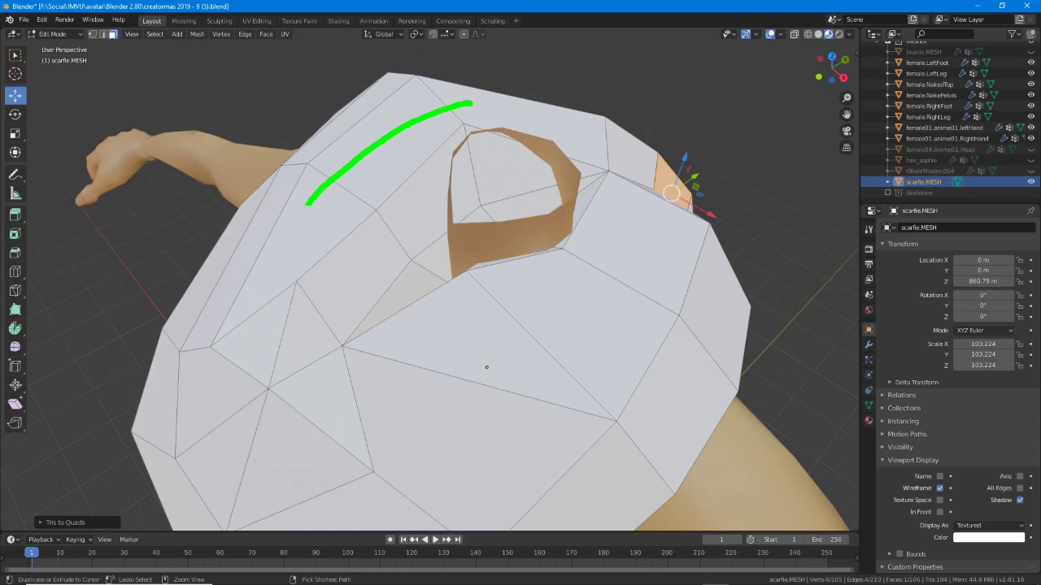
left_click_drag(307, 204, 328, 359)
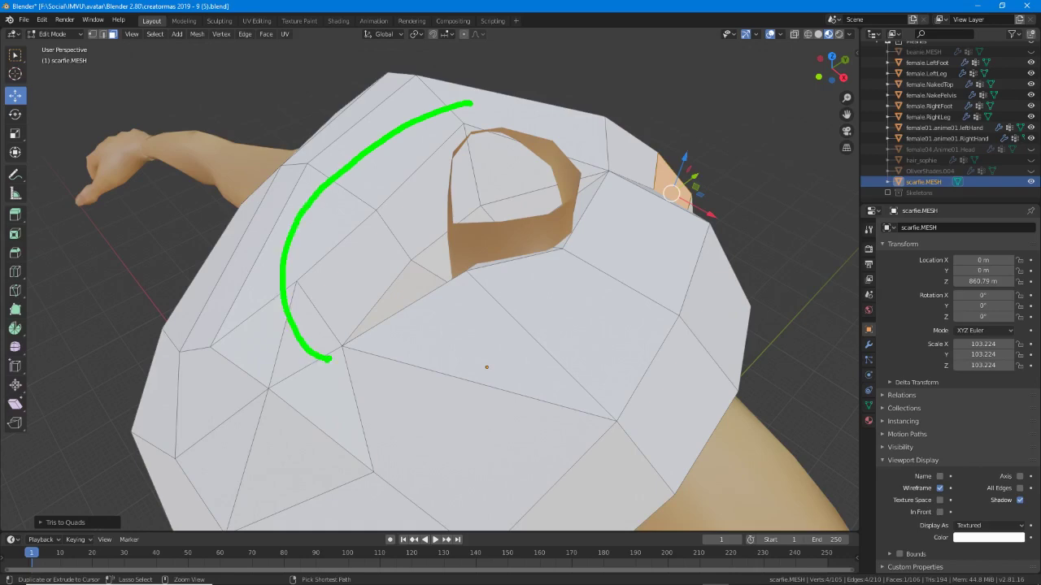
Slide the two surplus vertices on the upper back of the scarf along their edges onto the neighbouring strip vertices.
mouse_move(549, 348)
middle_mouse_down()
mouse_move(473, 302)
mouse_move(439, 298)
mouse_move(504, 309)
mouse_move(445, 297)
mouse_move(423, 268)
middle_mouse_up()
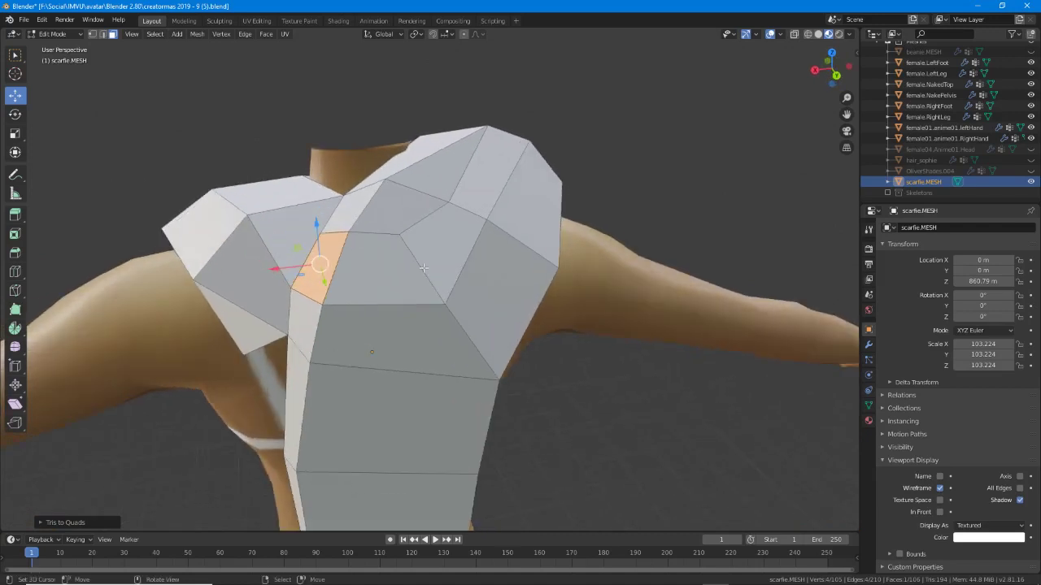
key("1")
left_click(401, 232)
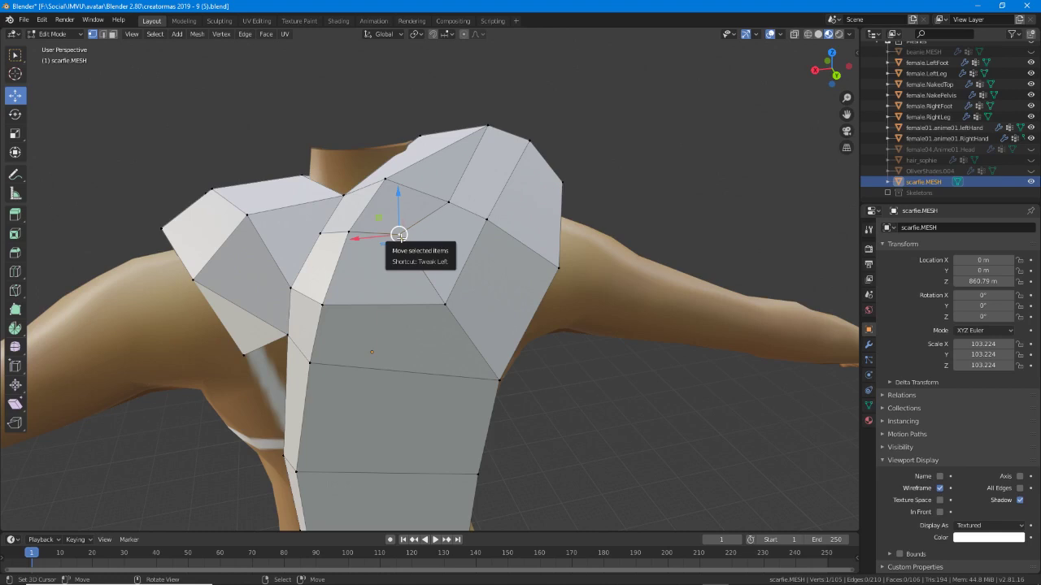
key("shift+v")
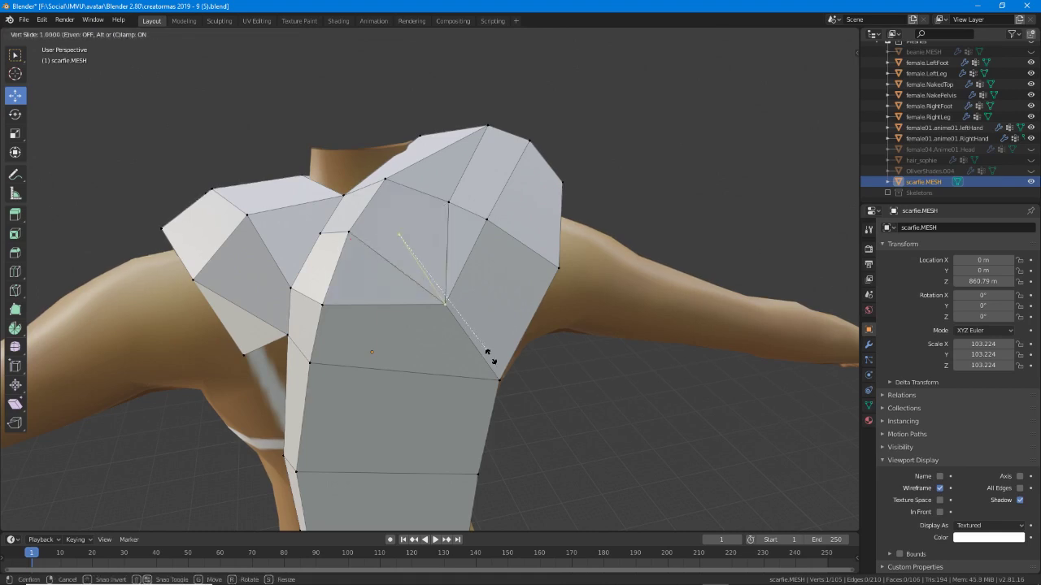
right_click(488, 352)
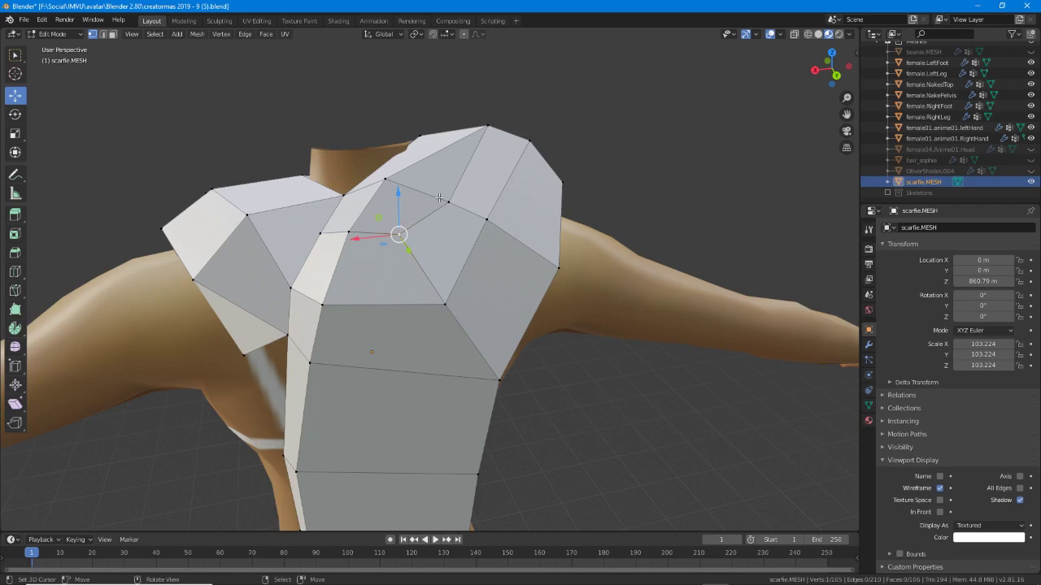
key("shift+v")
left_click(323, 160)
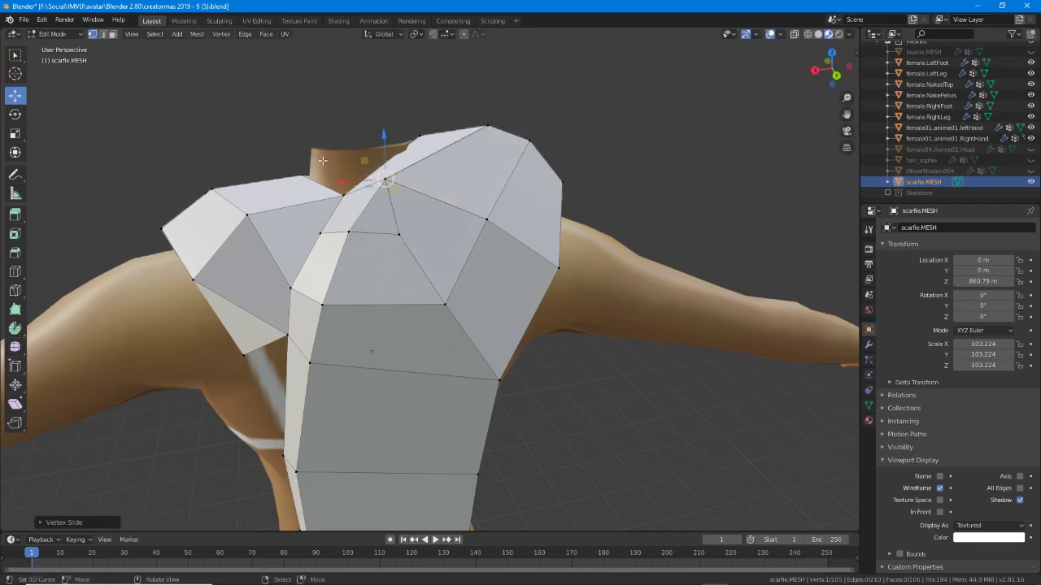
right_click(396, 236)
key("shift+v")
left_click(295, 238)
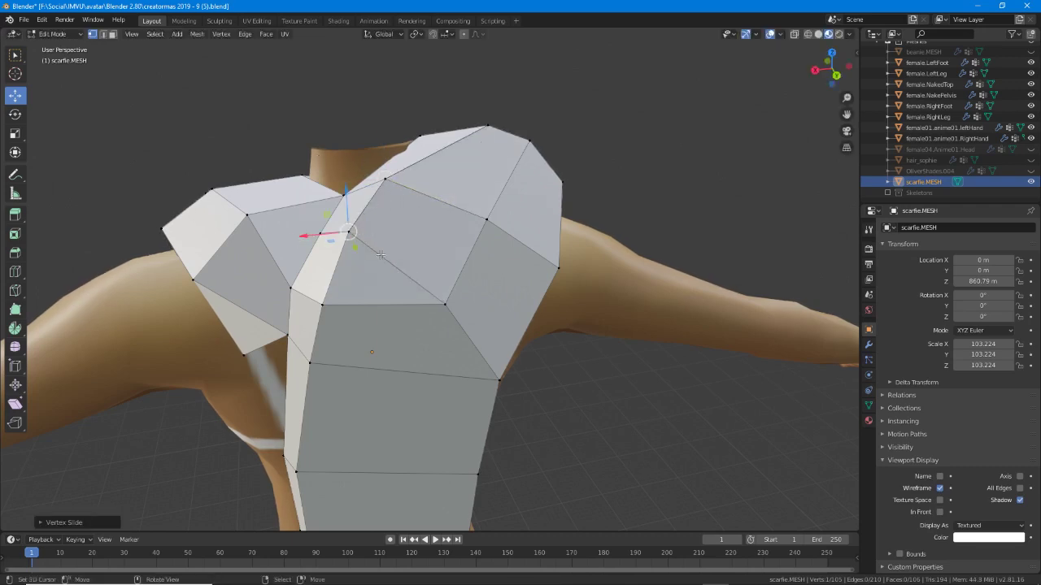
Select the whole scarf mesh and merge its overlapping vertices by distance.
middle_click_drag(330, 239, 439, 281)
key("a")
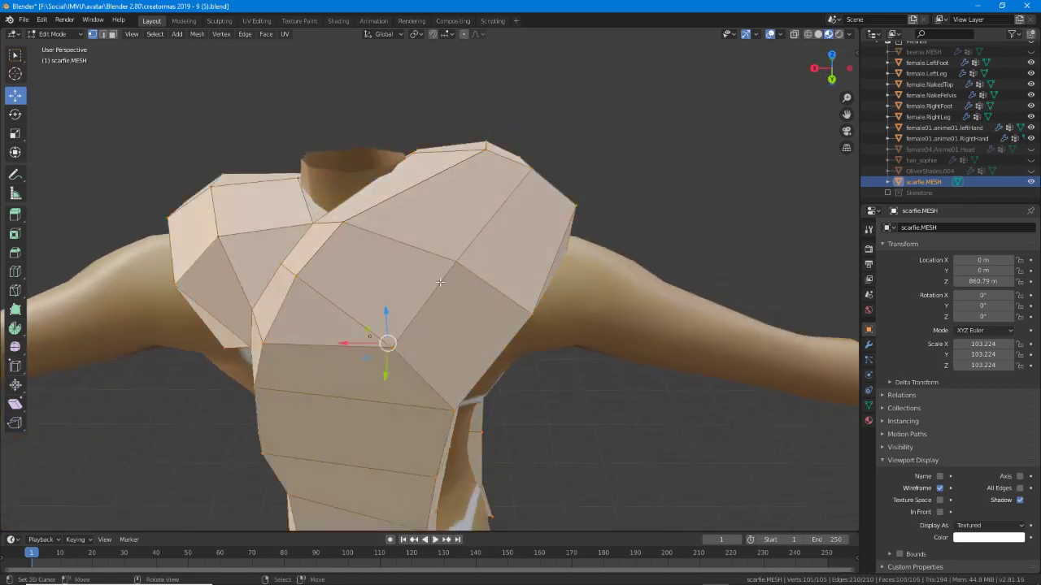
left_click(198, 34)
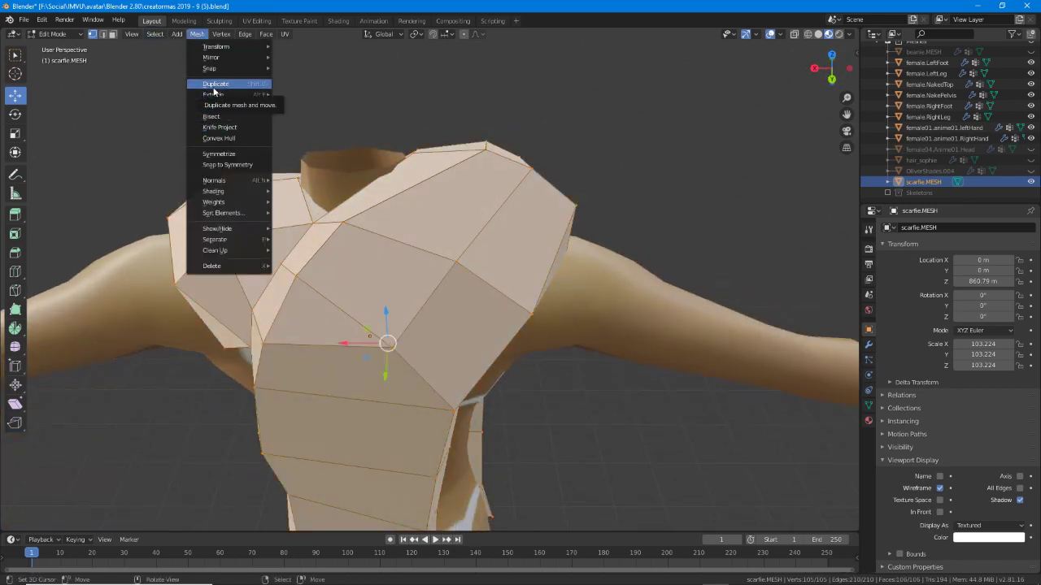
mouse_move(237, 249)
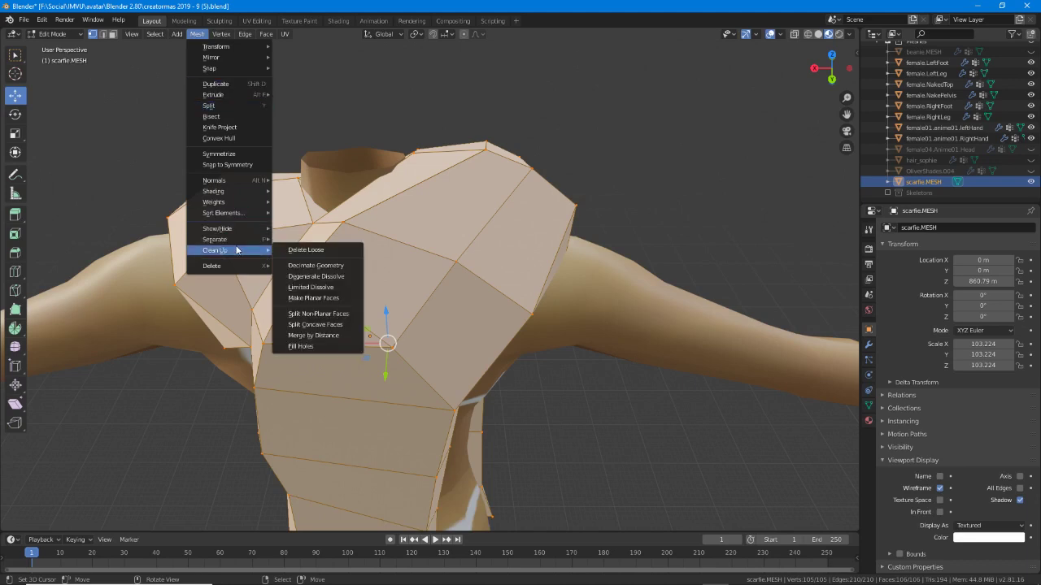
left_click(313, 335)
Slide the vertex above the hanging back panel along its edge and shift it slightly along the Y axis.
middle_click_drag(313, 335, 413, 105)
left_click(448, 218)
key("shift+v")
left_click(419, 186)
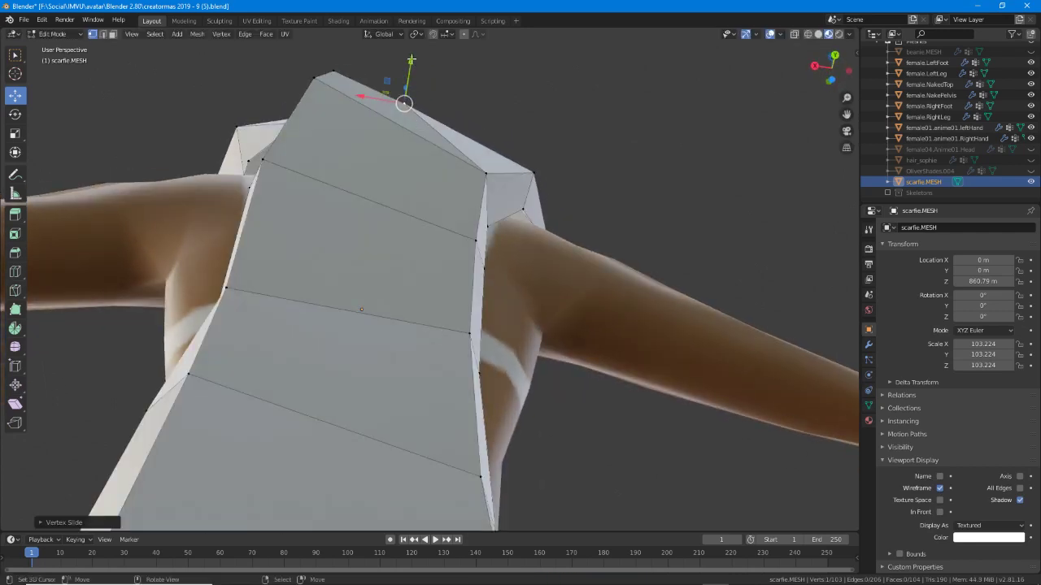
left_click_drag(411, 59, 413, 52)
Move the central vertex on the back of the raised shoulder fold to even out the surrounding faces.
middle_click_drag(413, 52, 328, 189)
right_click(327, 189)
left_click_drag(326, 189, 315, 191)
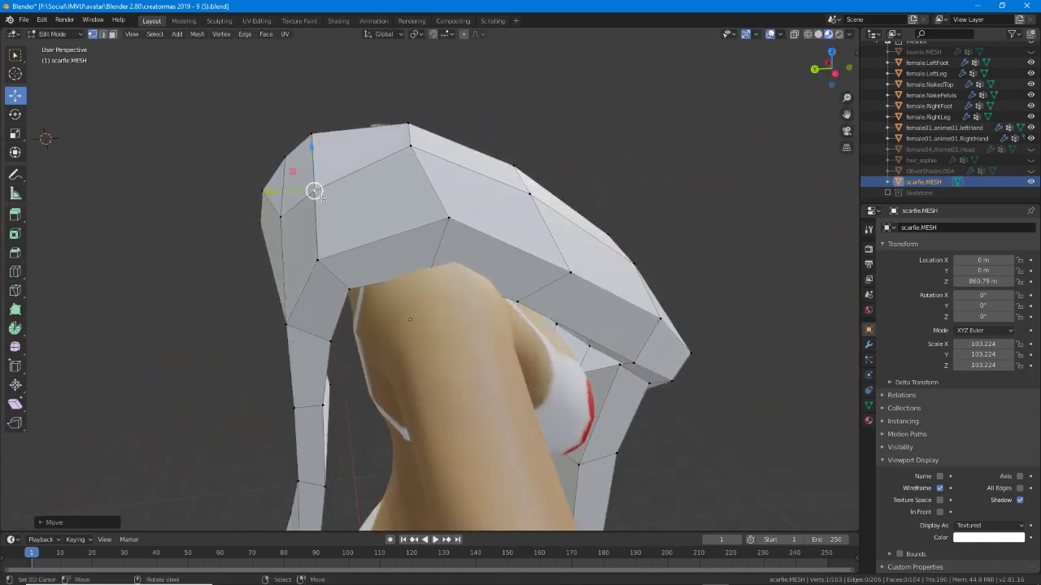
middle_click_drag(315, 191, 414, 195)
left_click_drag(414, 195, 425, 195)
middle_click_drag(425, 196, 454, 191)
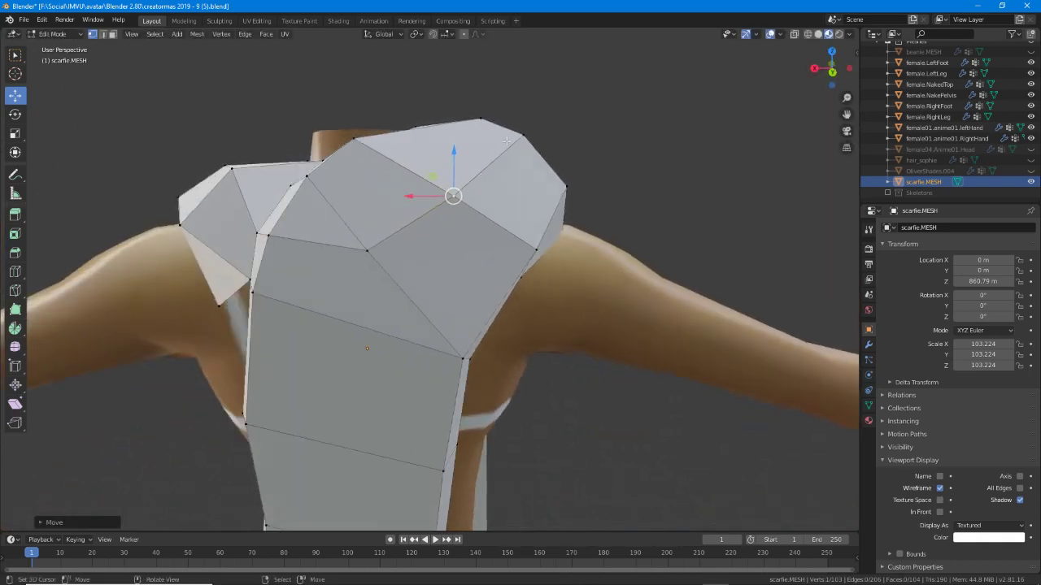
Move the upper vertices of the raised shoulder fold at its back and side to even out its outline.
right_click(515, 130)
left_click_drag(515, 130, 515, 153)
middle_click_drag(515, 153, 353, 185)
left_click_drag(353, 188, 381, 197)
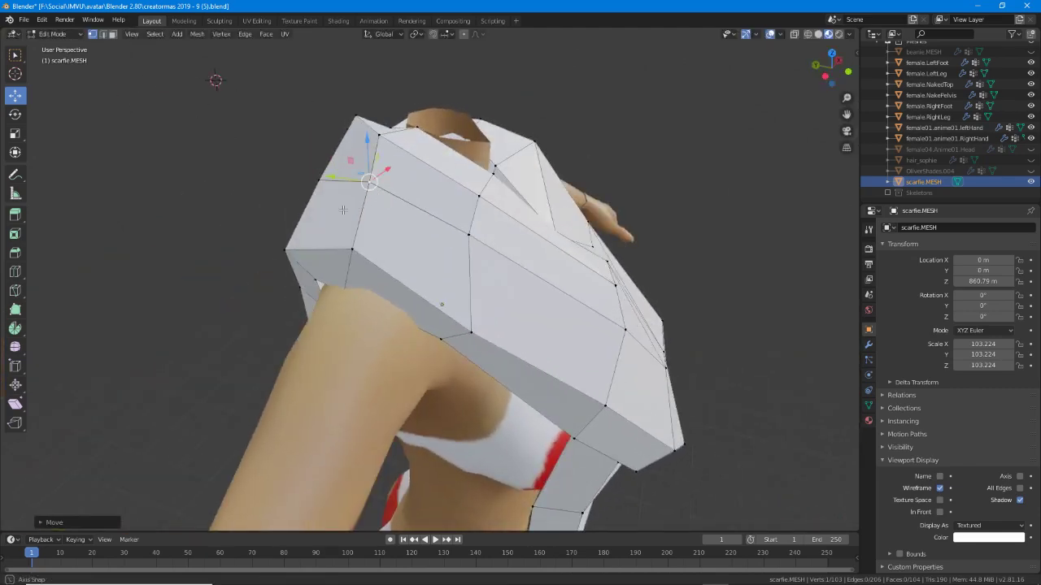
middle_click_drag(381, 198, 299, 211)
left_click_drag(372, 126, 411, 127)
left_click_drag(401, 209, 435, 203)
middle_click_drag(435, 203, 479, 140)
Adjust the vertex on the shoulder top right beside the neck opening.
left_click(446, 127)
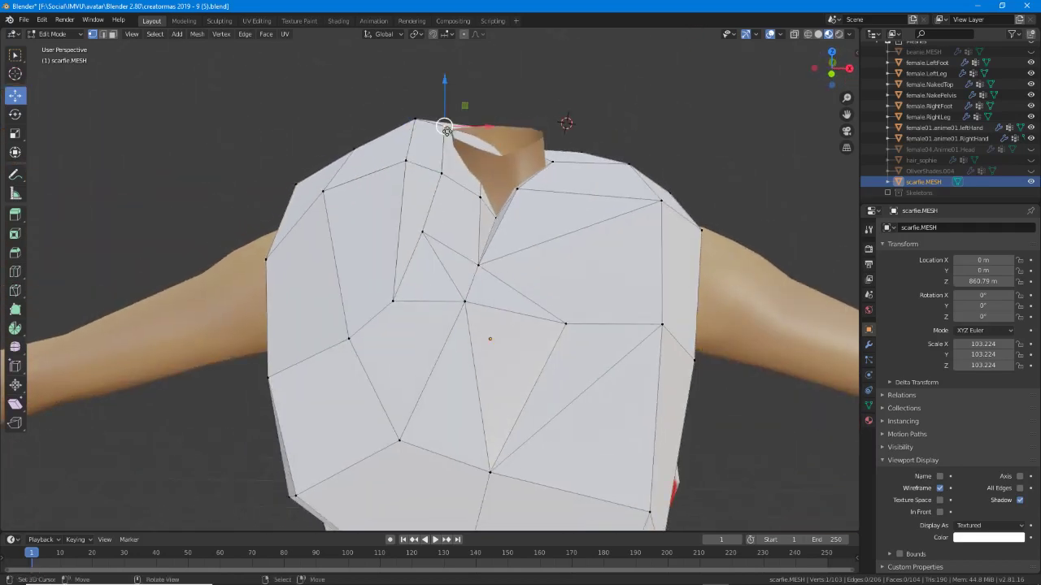
left_click_drag(446, 127, 472, 163)
left_click(471, 162)
middle_click_drag(470, 162, 378, 198)
Try to slide the shoulder-top vertex beside the neck along its edge onto the inner strip vertex.
left_click(573, 249)
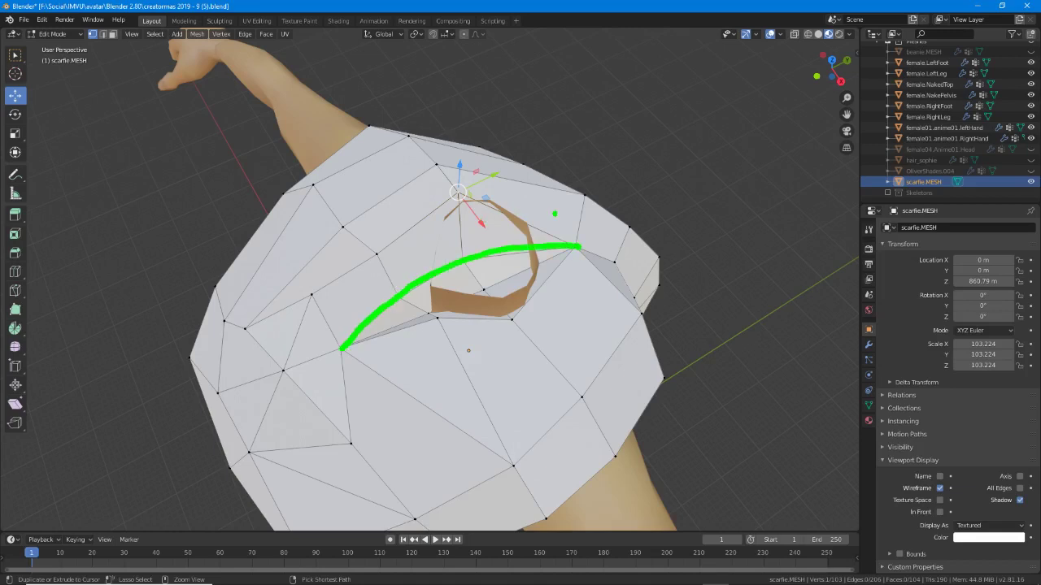
left_click_drag(577, 246, 327, 272)
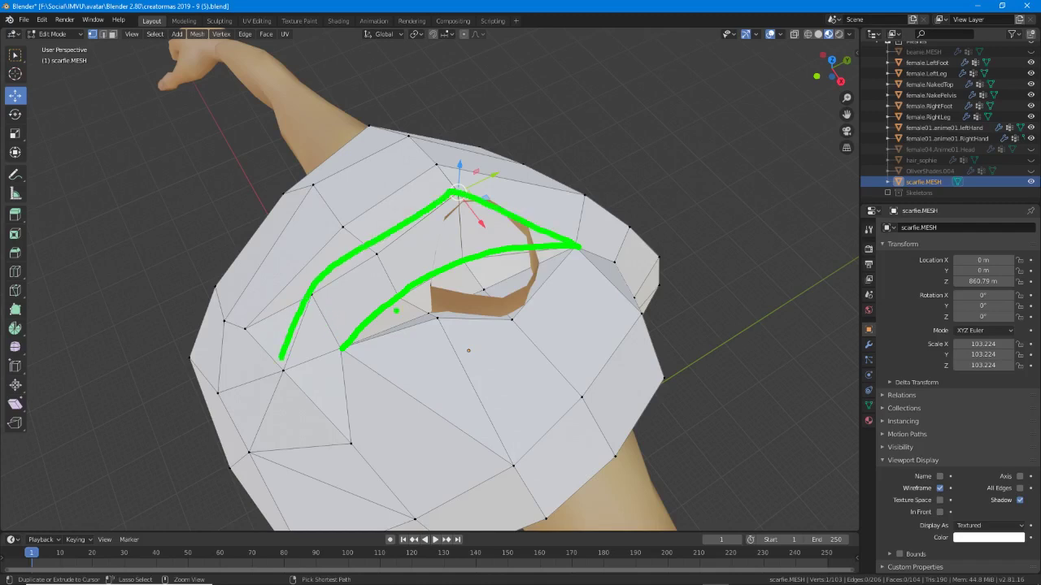
mouse_move(658, 237)
middle_mouse_down()
mouse_move(720, 203)
mouse_move(547, 187)
mouse_move(554, 218)
middle_mouse_up()
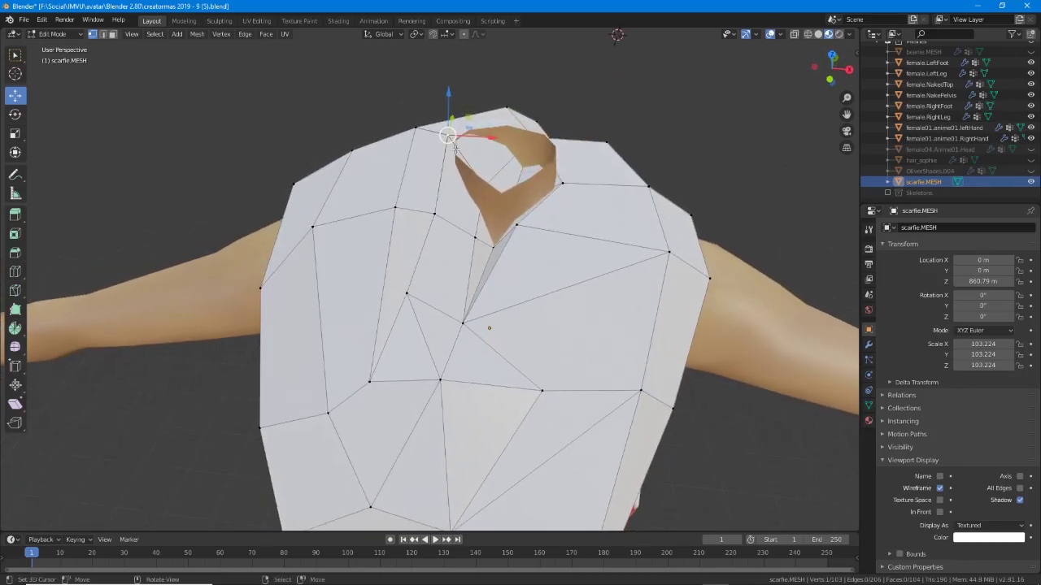
key("g")
key("g")
left_click(462, 240)
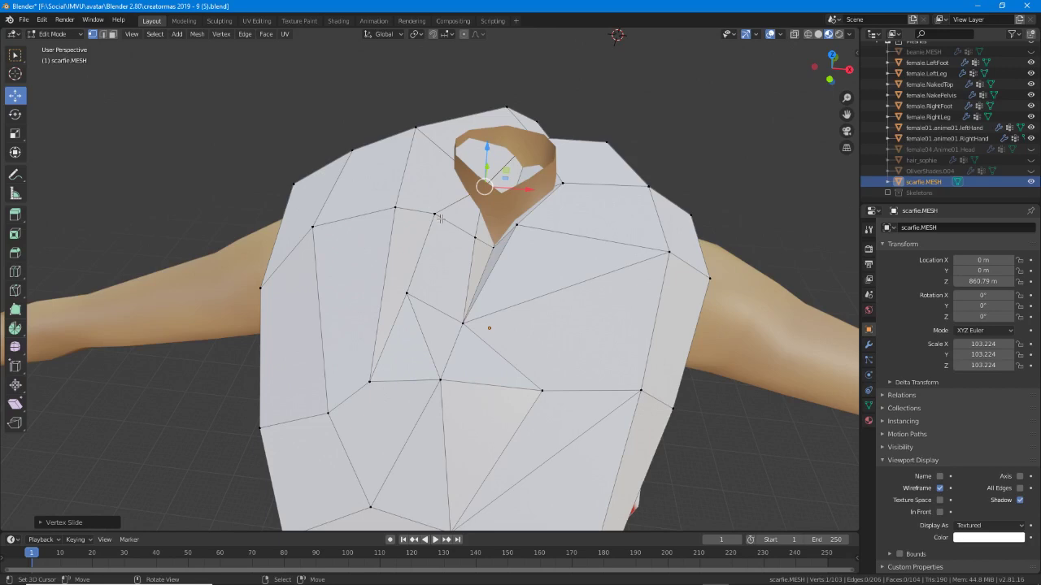
middle_click_drag(516, 233, 378, 261)
Try to slide three vertices running from the upper chest to the shoulder top along their edges toward the neck.
left_click(352, 251)
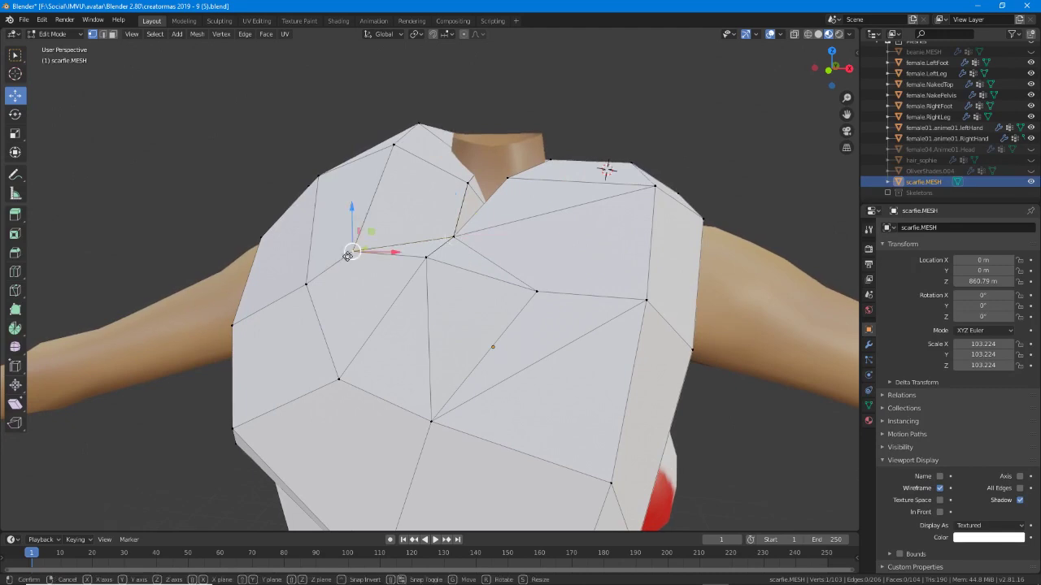
key("g")
key("g")
right_click(394, 146)
key("g")
key("g")
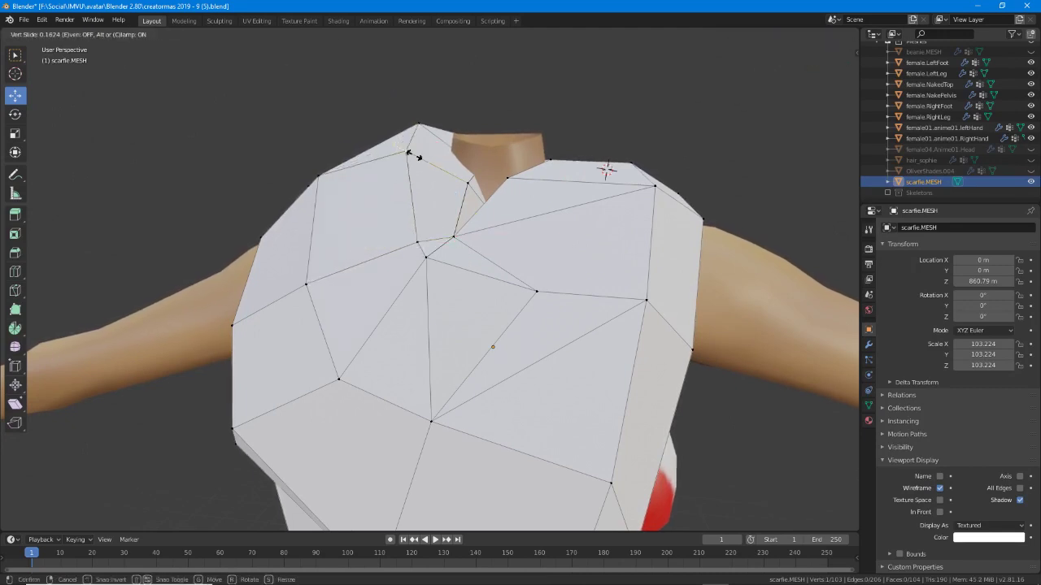
left_click(441, 169)
right_click(431, 136)
key("g")
key("g")
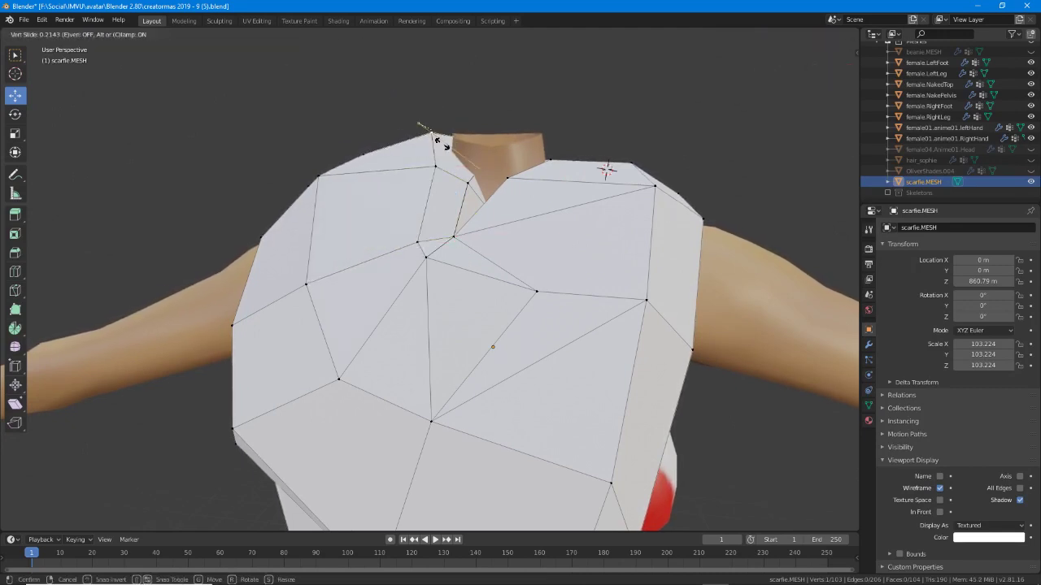
left_click(441, 143)
Undo the recent vertex slides and the merge around the neck, restoring the surplus strip vertices.
middle_click_drag(441, 143, 370, 221)
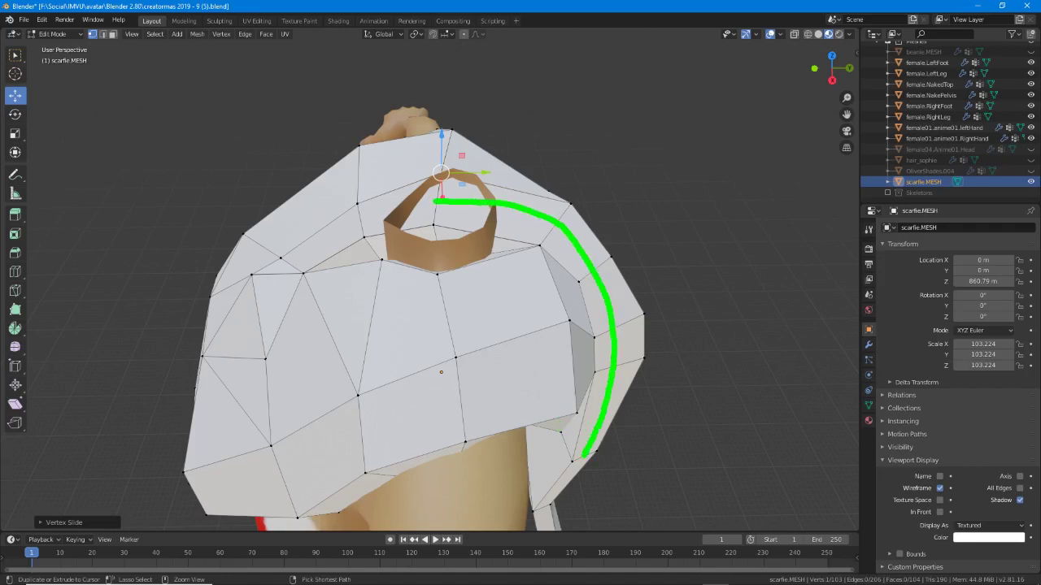
left_click_drag(436, 200, 275, 279)
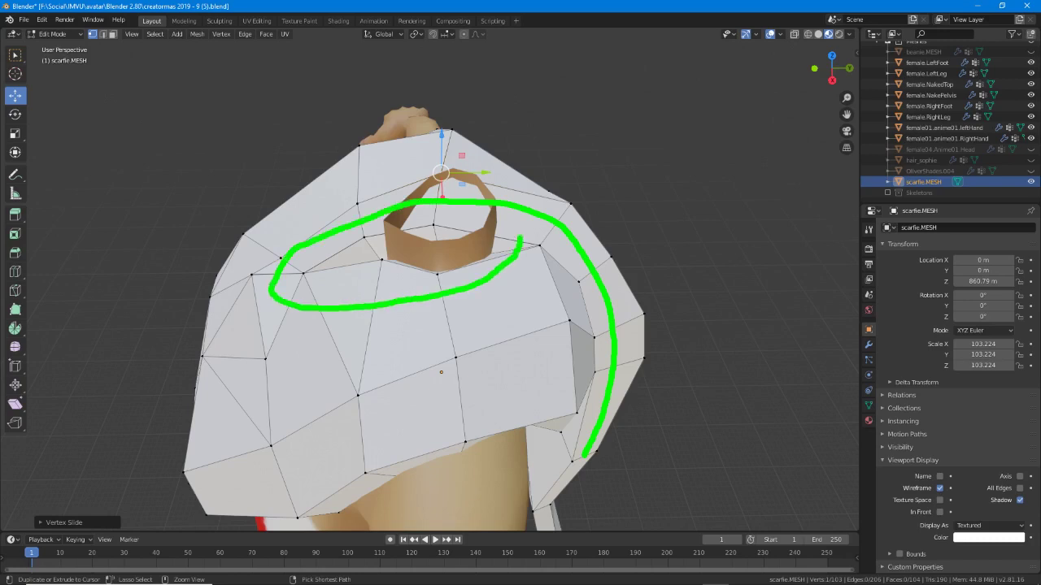
key("Escape")
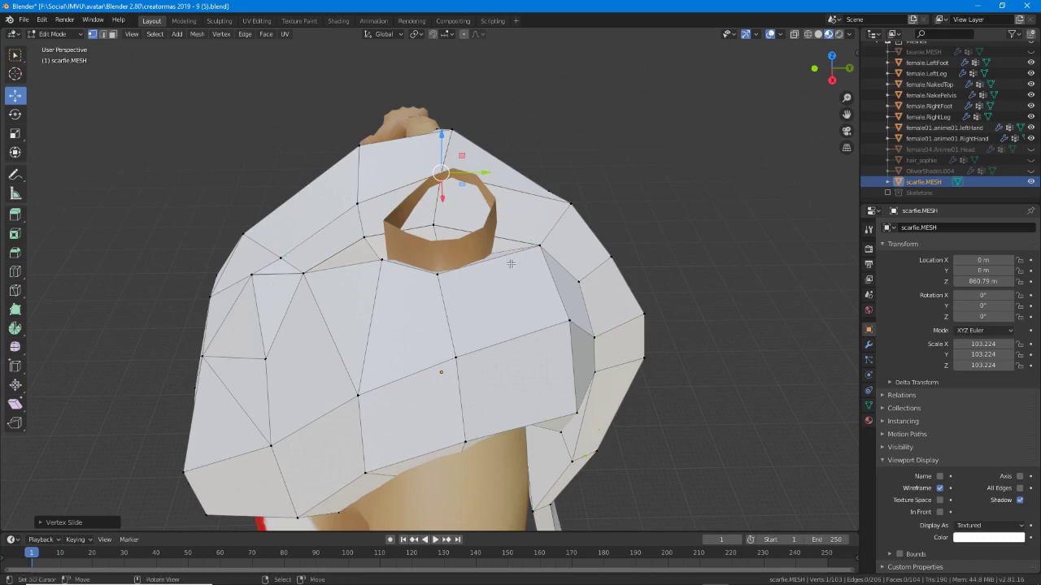
middle_click_drag(510, 263, 445, 205)
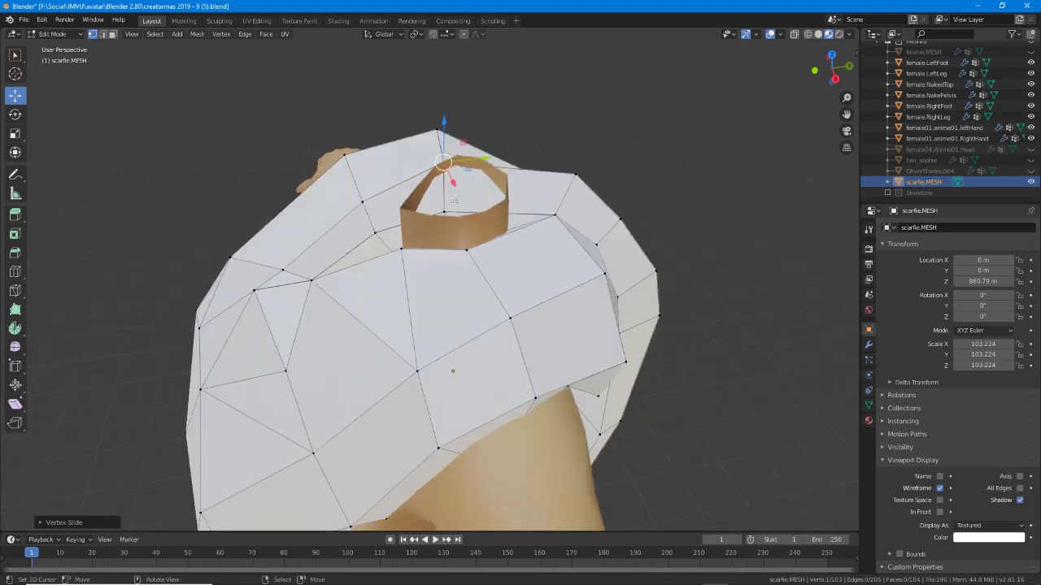
key("ctrl+z")
key("ctrl+z")
key("ctrl+z")
key("ctrl+z")
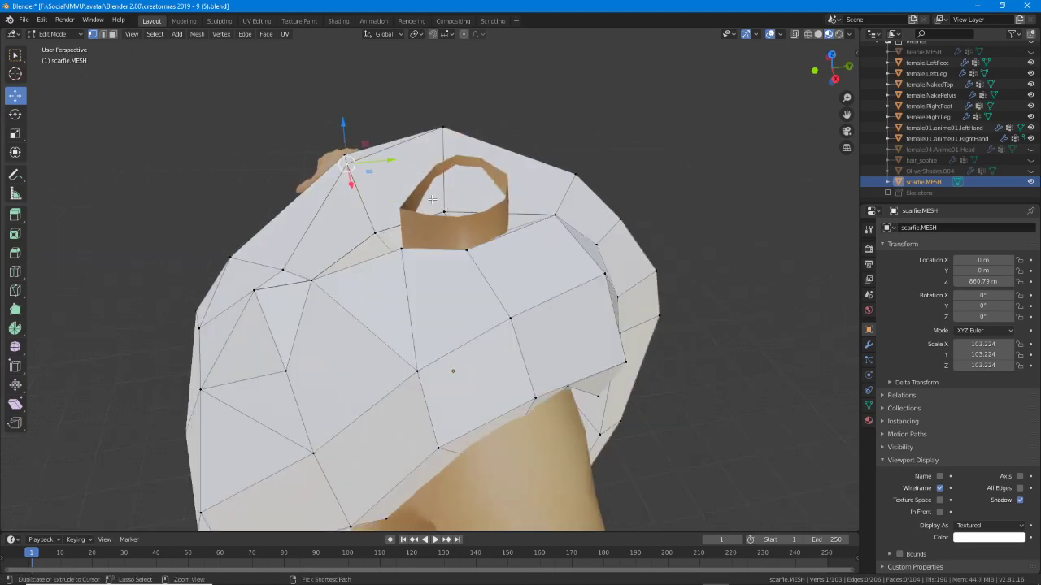
key("ctrl+z")
key("ctrl+z")
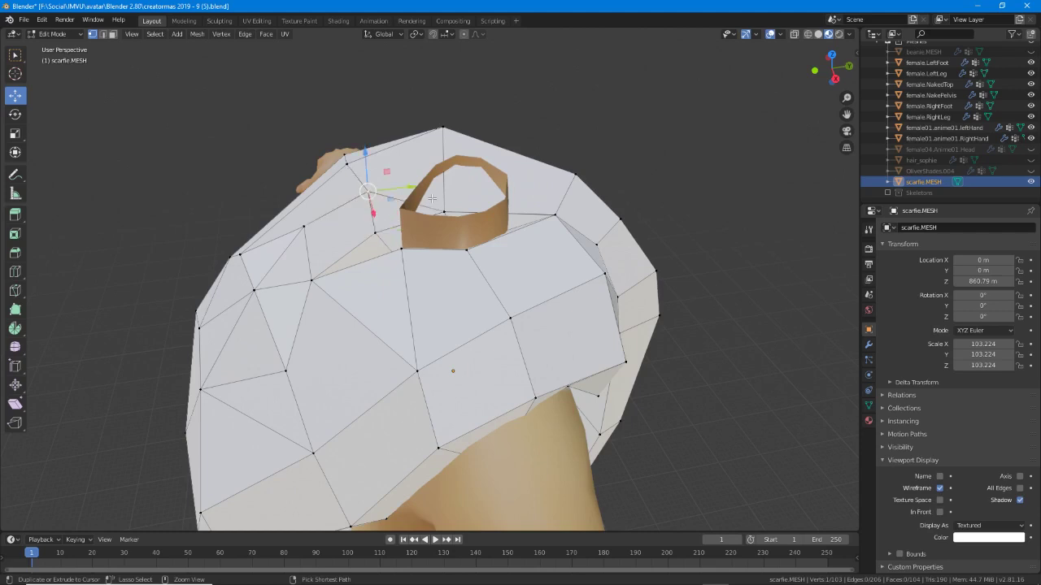
key("ctrl+z")
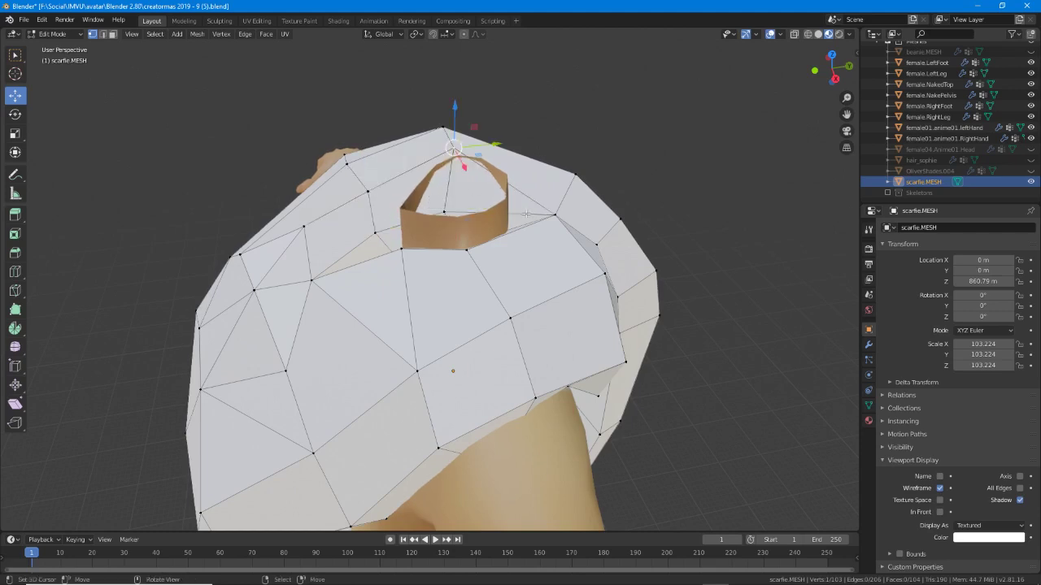
Slide the three surplus vertices running from beside the neck to the upper chest onto their neighbouring inner strip vertices.
left_click(555, 215, "ctrl")
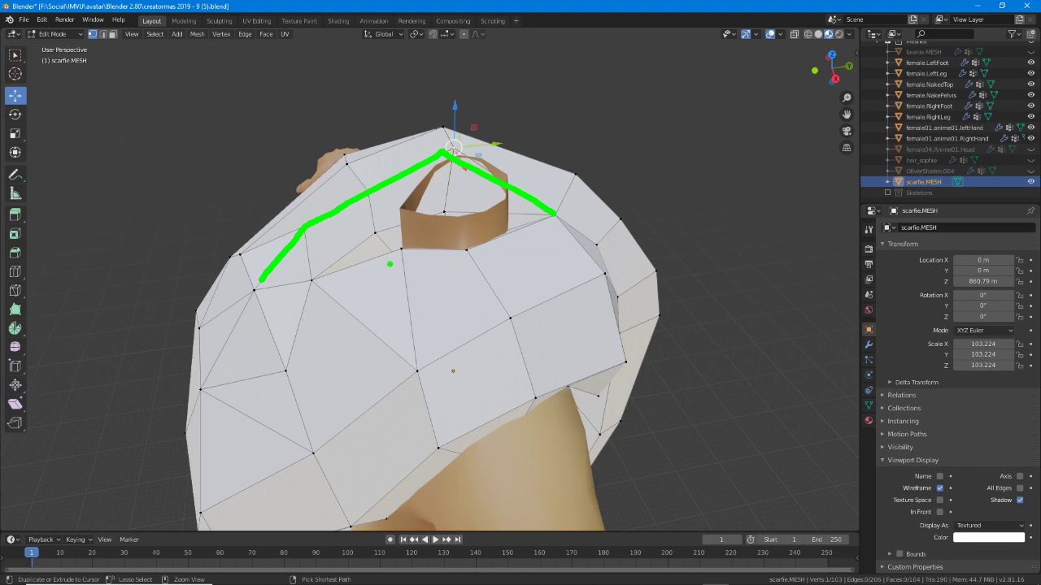
key("Escape")
middle_click_drag(581, 112, 621, 101)
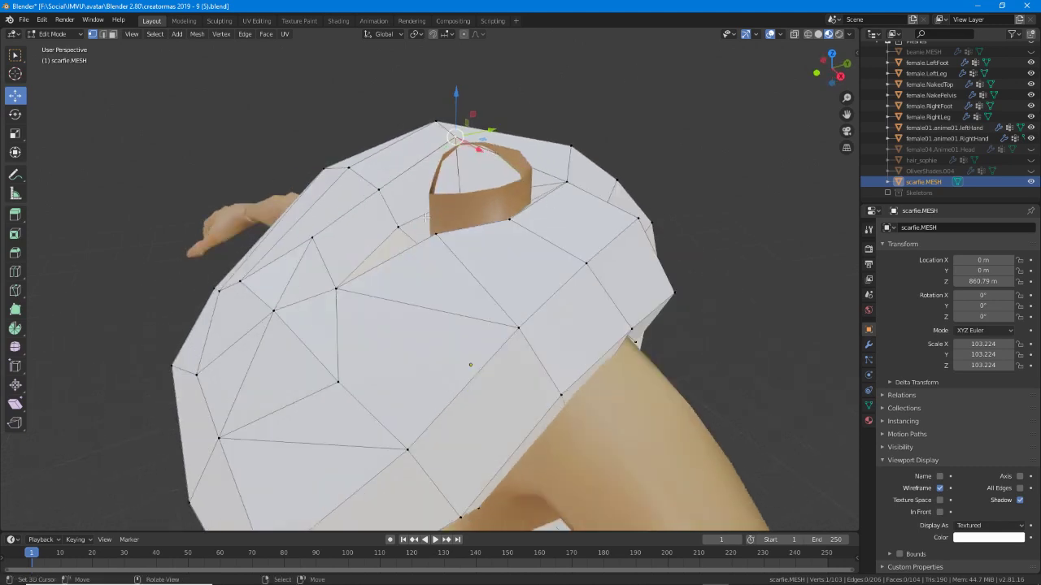
key("shift+v")
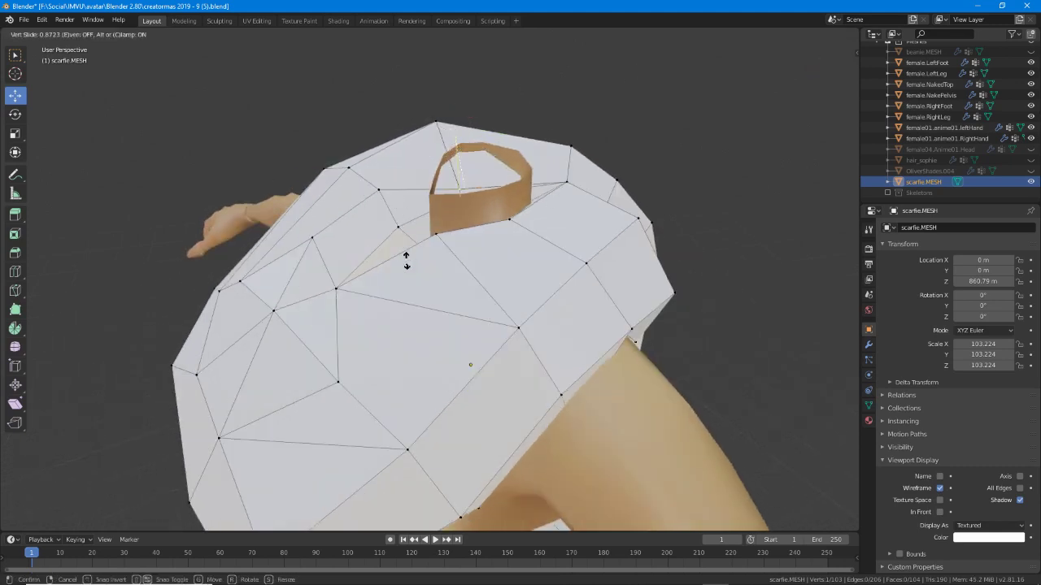
left_click(406, 260)
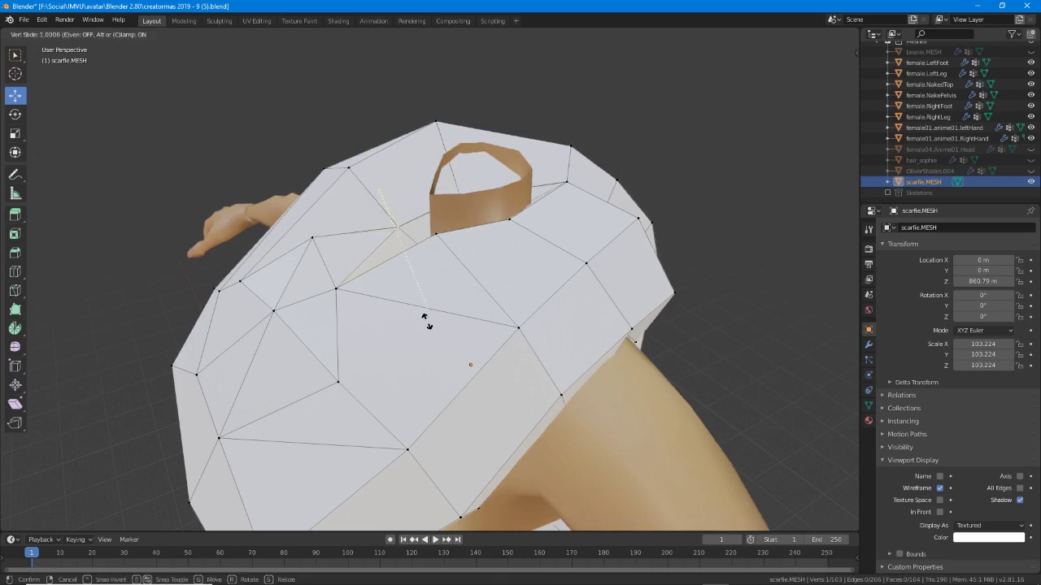
left_click(311, 242)
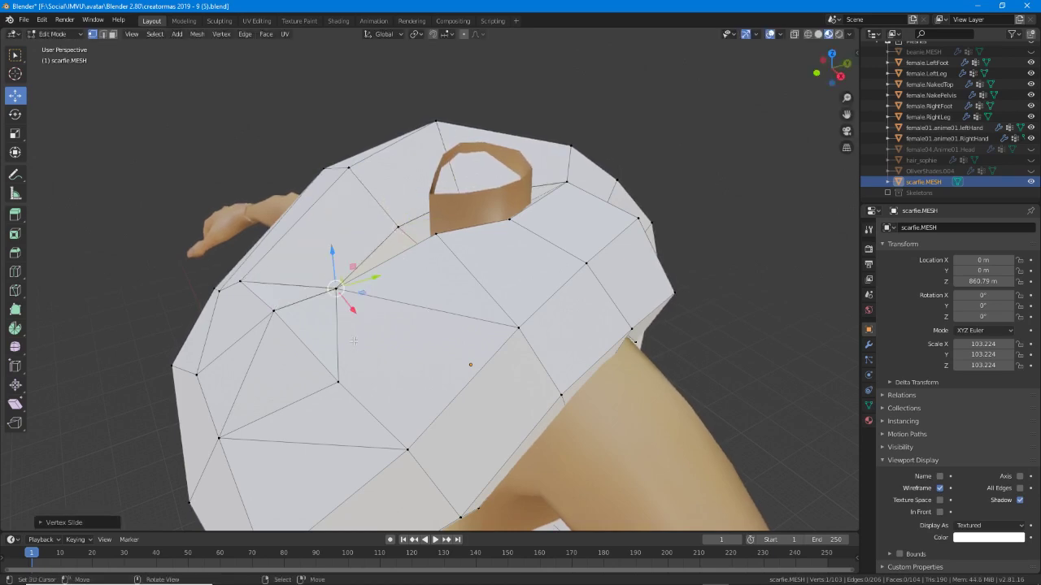
Select the whole scarf mesh and merge its overlapping vertices by distance.
key("a")
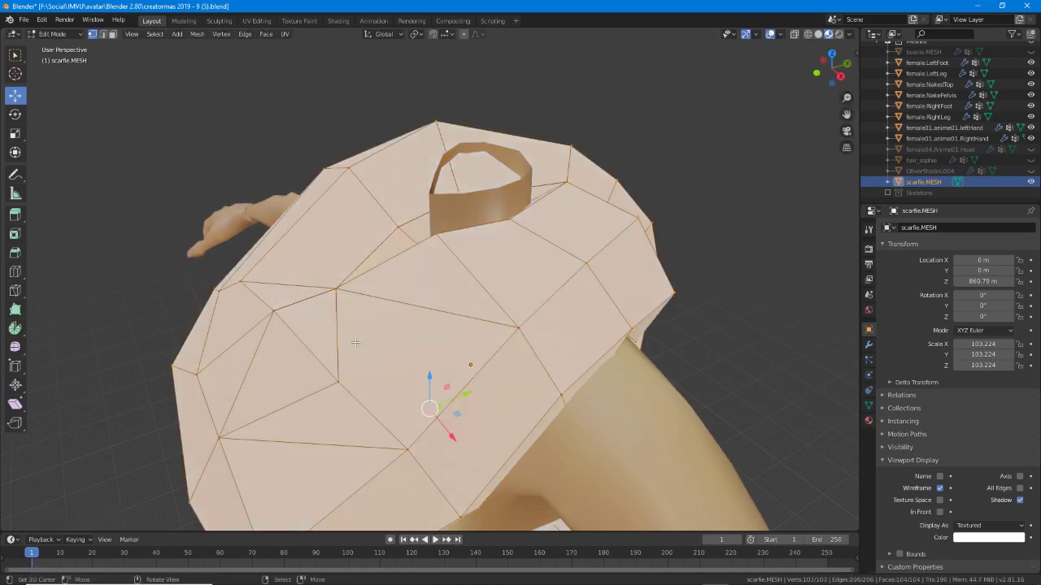
left_click(196, 35)
mouse_move(216, 249)
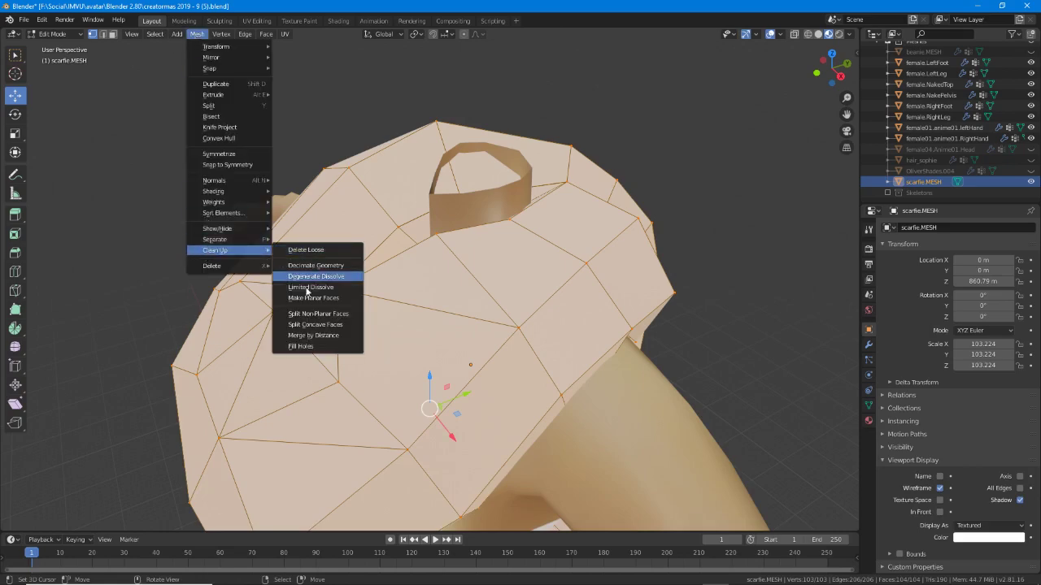
left_click(313, 335)
middle_click_drag(335, 325, 293, 378)
key("alt+a")
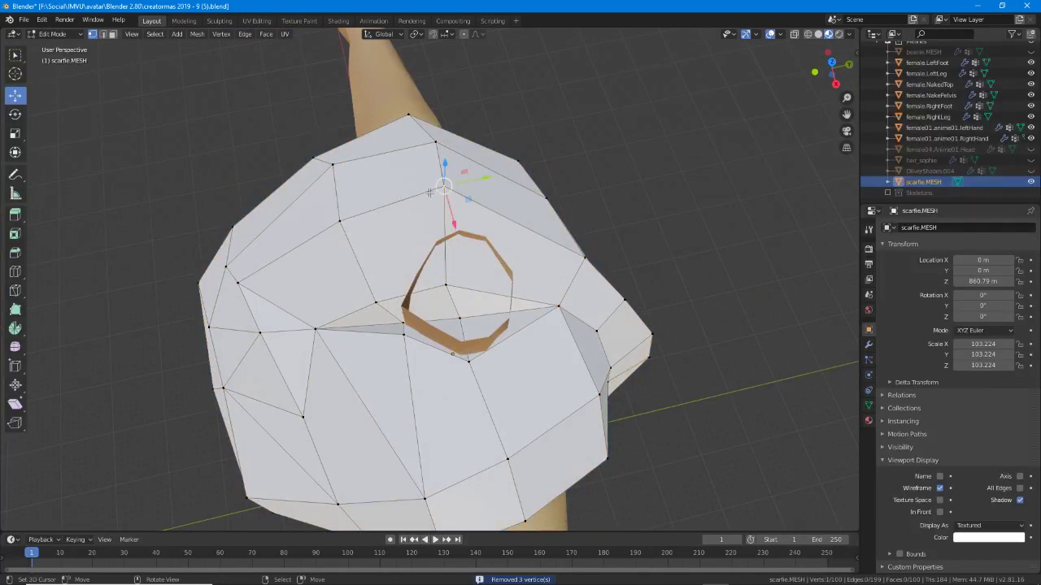
Slide three vertices of the loop from beside the neck to the upper chest along their edges toward the neck opening.
key("g")
key("g")
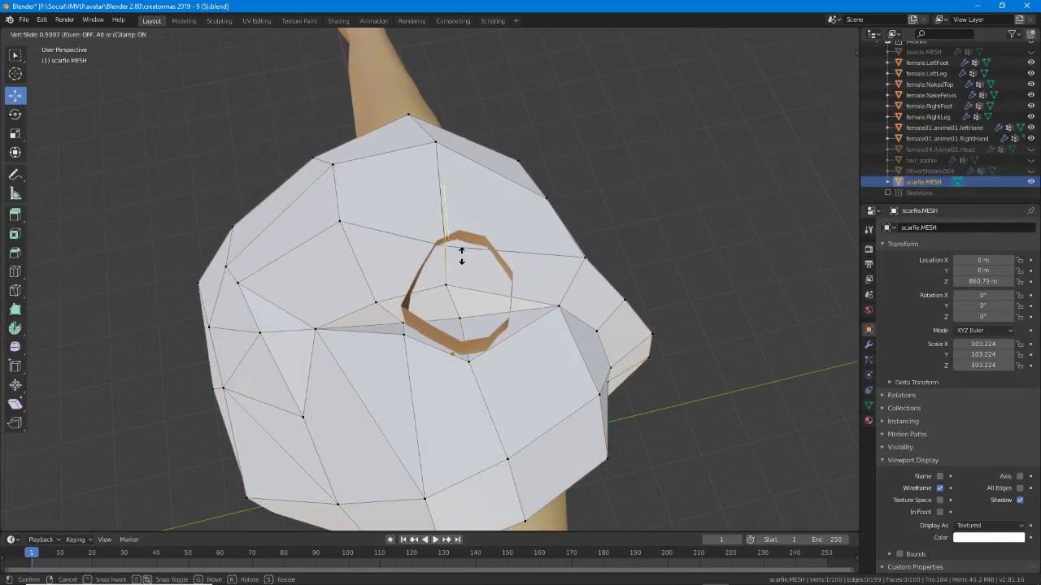
left_click(462, 257)
right_click(339, 223)
key("g")
key("g")
left_click(358, 269)
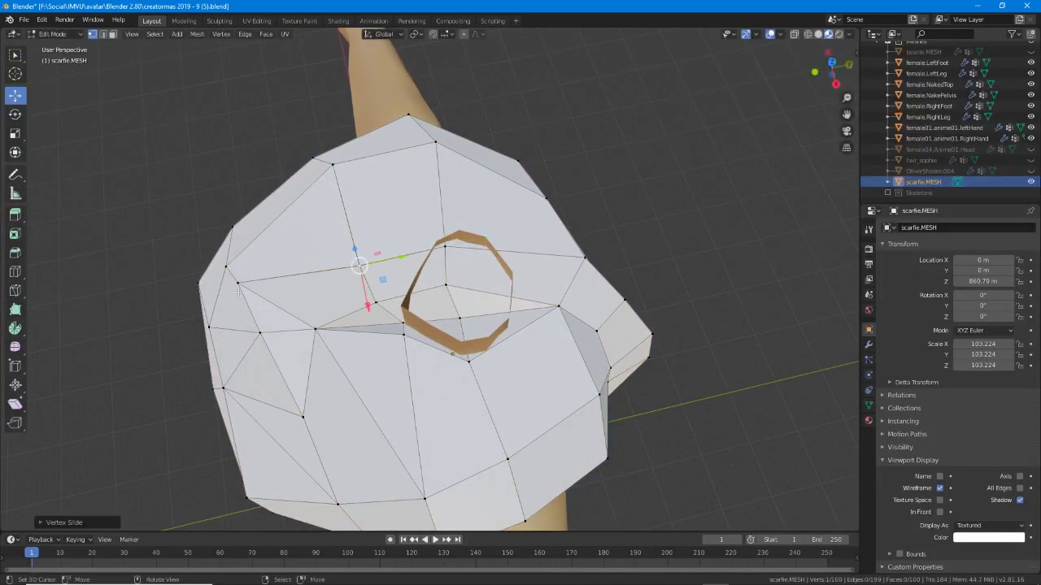
right_click(239, 284)
key("g")
key("g")
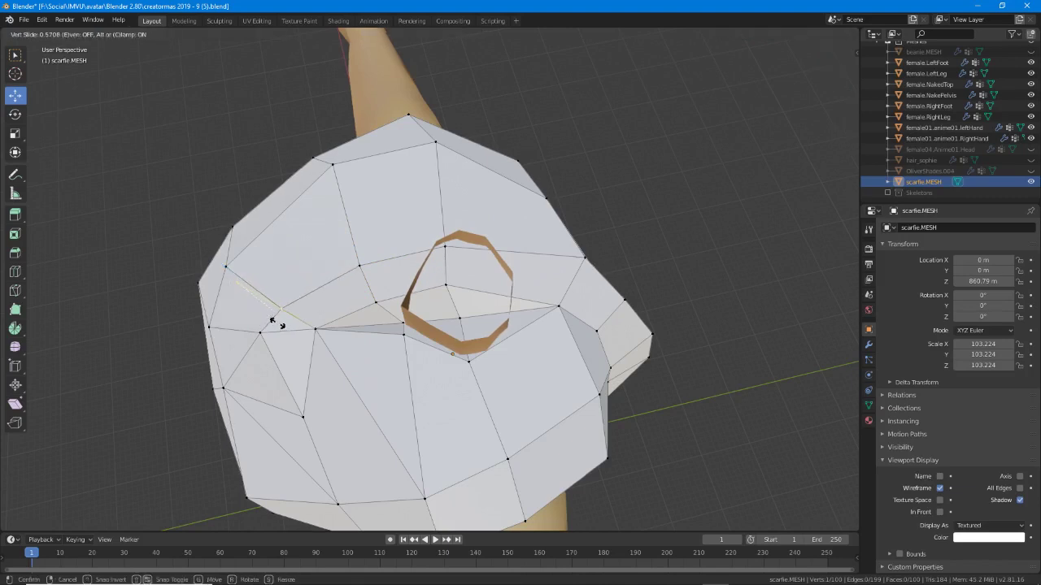
left_click(277, 324)
middle_click_drag(277, 323, 329, 224)
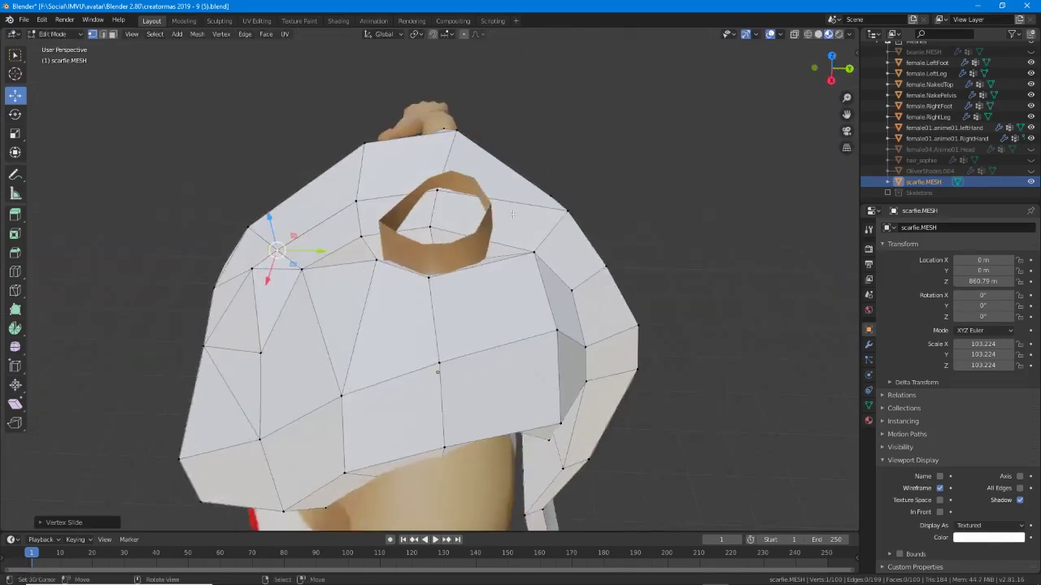
Move the loop vertices behind the shoulder and on the back of the raised fold to continue the edge flow.
right_click(567, 211)
key("g")
left_click(542, 210)
middle_click_drag(549, 220, 455, 244)
key("g")
left_click(541, 218)
key("g")
left_click(416, 310)
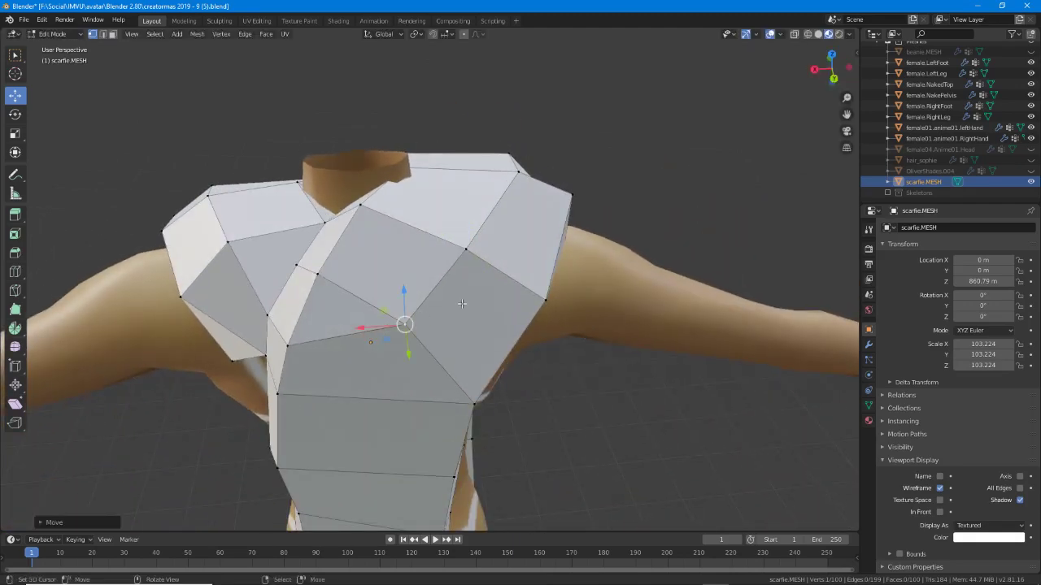
Reposition the vertices on the back of the fold just above the hanging panel to even out their faces.
middle_click_drag(463, 304, 499, 189)
key("g")
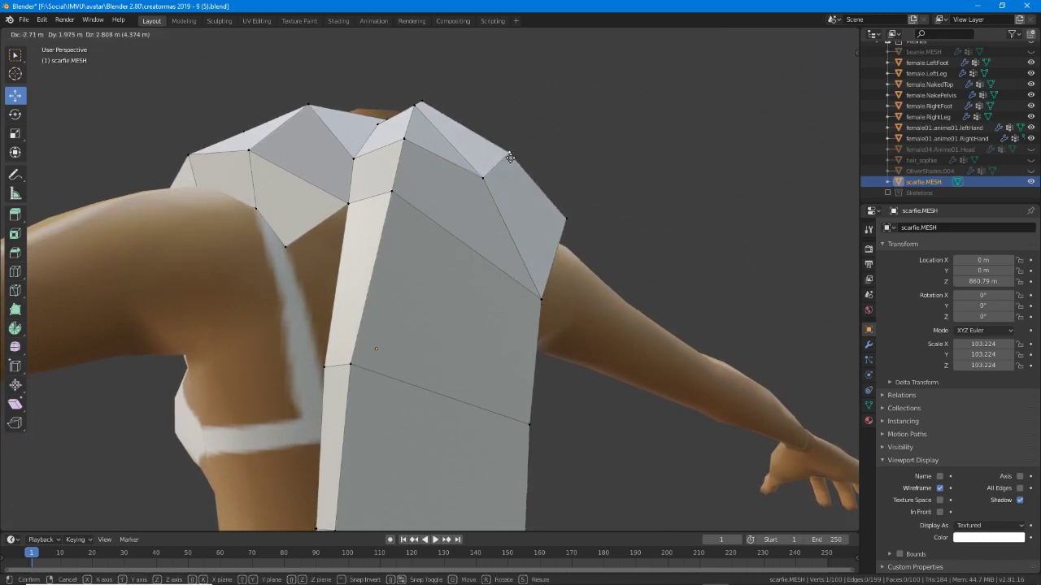
left_click(492, 173)
key("g")
left_click(490, 176)
middle_click_drag(491, 174, 477, 208)
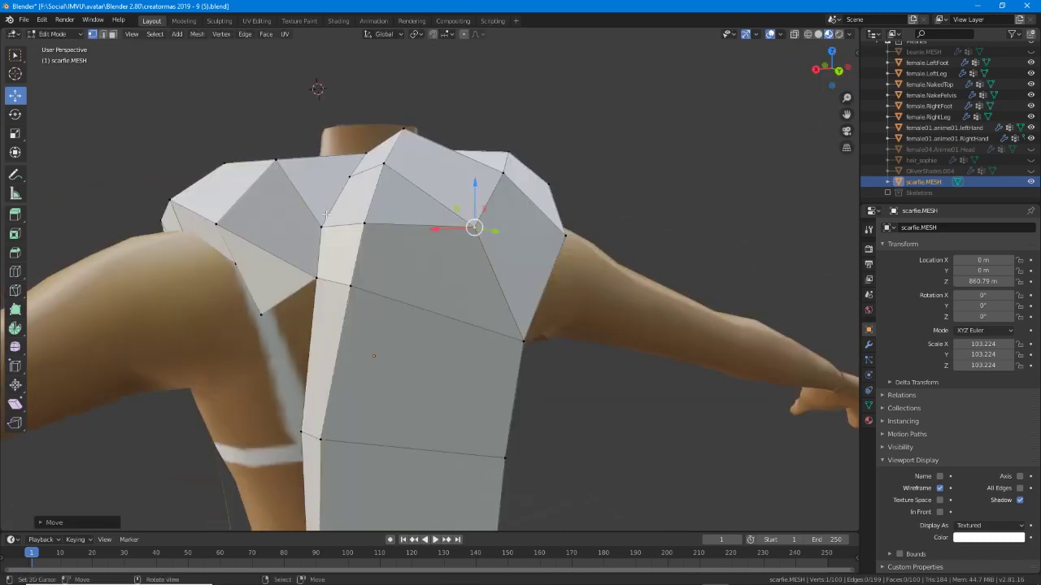
Move the two vertices on either side of the narrow fold strip behind the neck to smooth its curve.
right_click_drag(330, 217, 339, 215)
middle_click_drag(427, 217, 317, 276)
key("g")
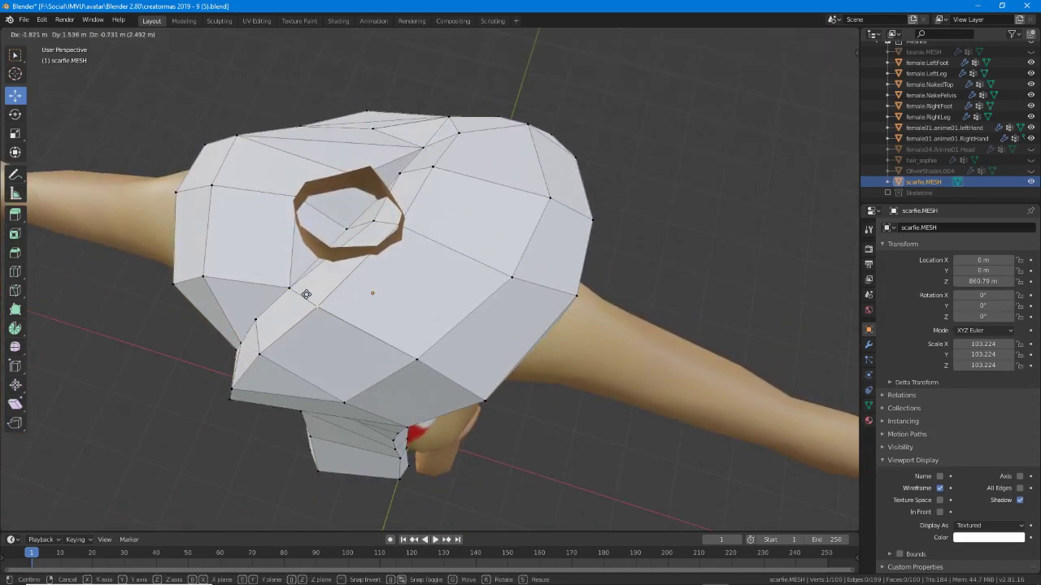
left_click(289, 287)
key("g")
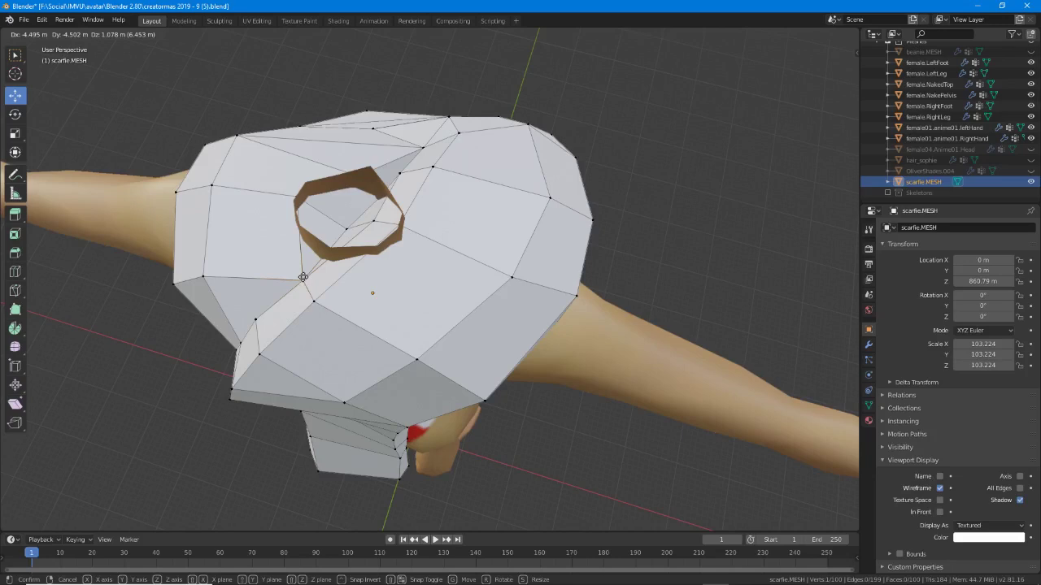
left_click(302, 277)
Move the three connected fold-edge vertices beside the neck opening outward toward the shoulder.
middle_click_drag(302, 277, 390, 200)
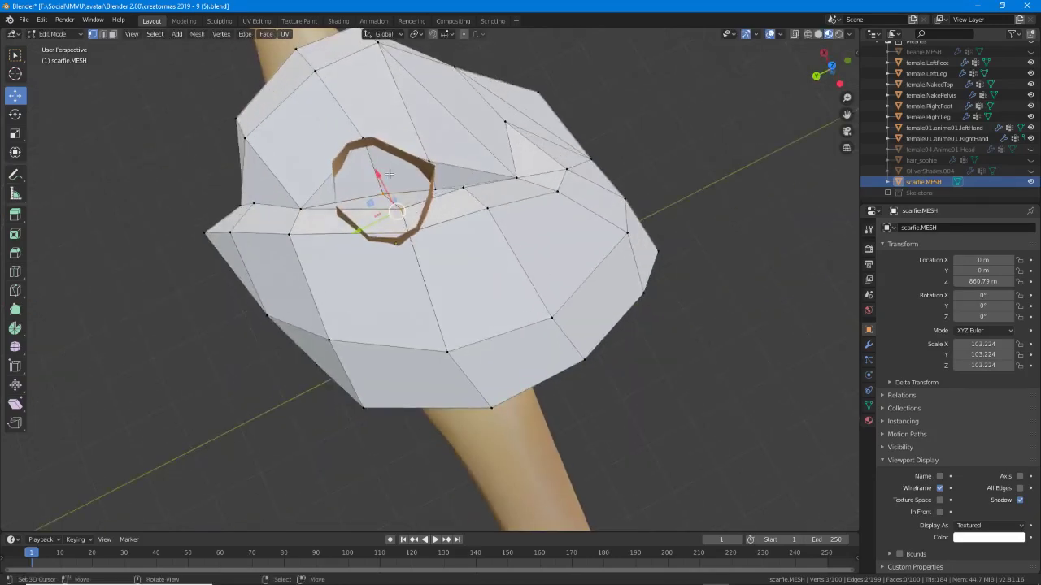
key("g")
left_click(383, 202)
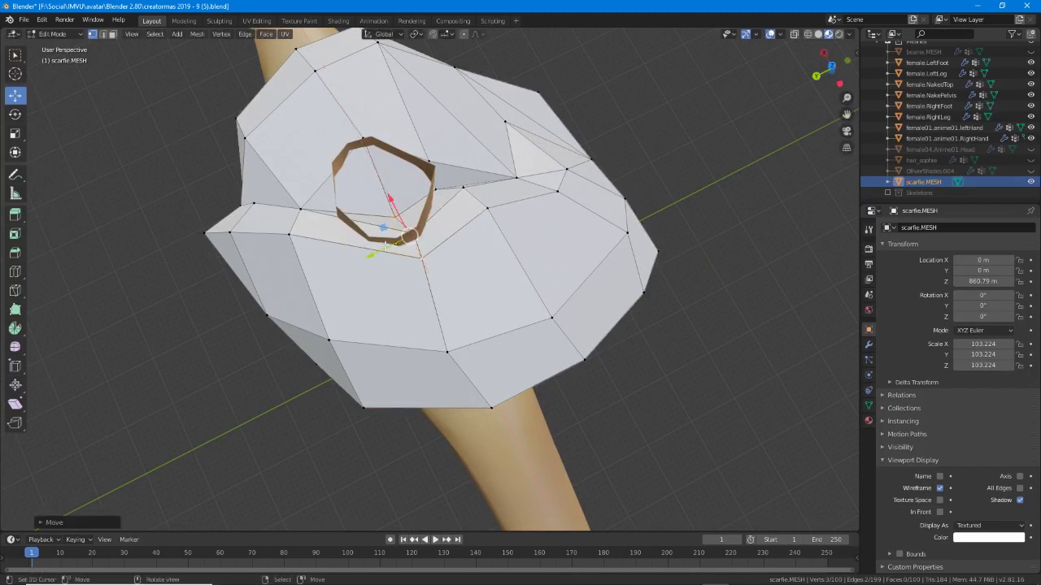
Move the two neighbouring fold edges beside the neck opening to even out the fold strip along the shoulder.
key("g")
left_click(358, 262)
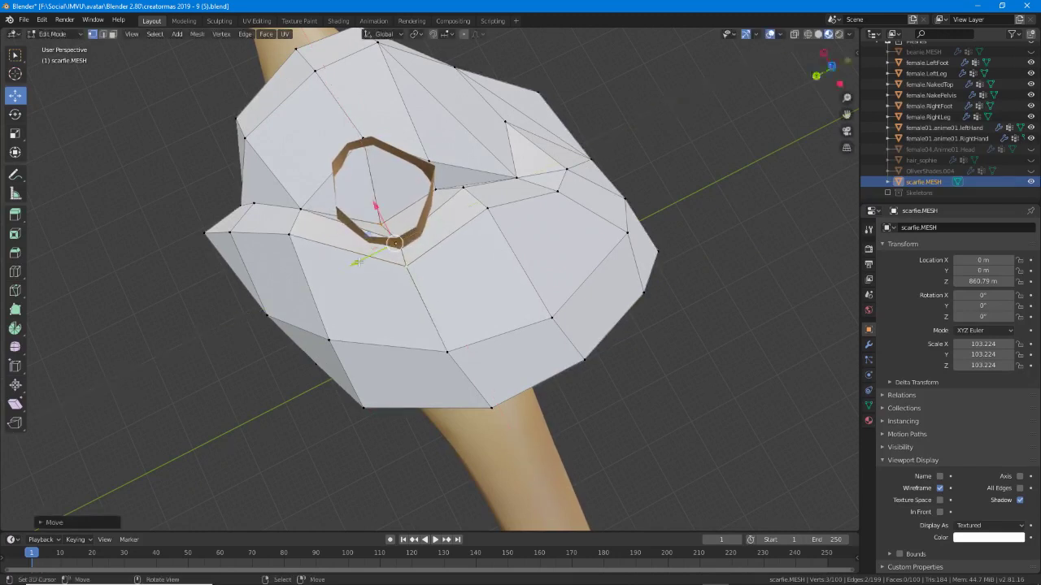
middle_click_drag(358, 262, 449, 209)
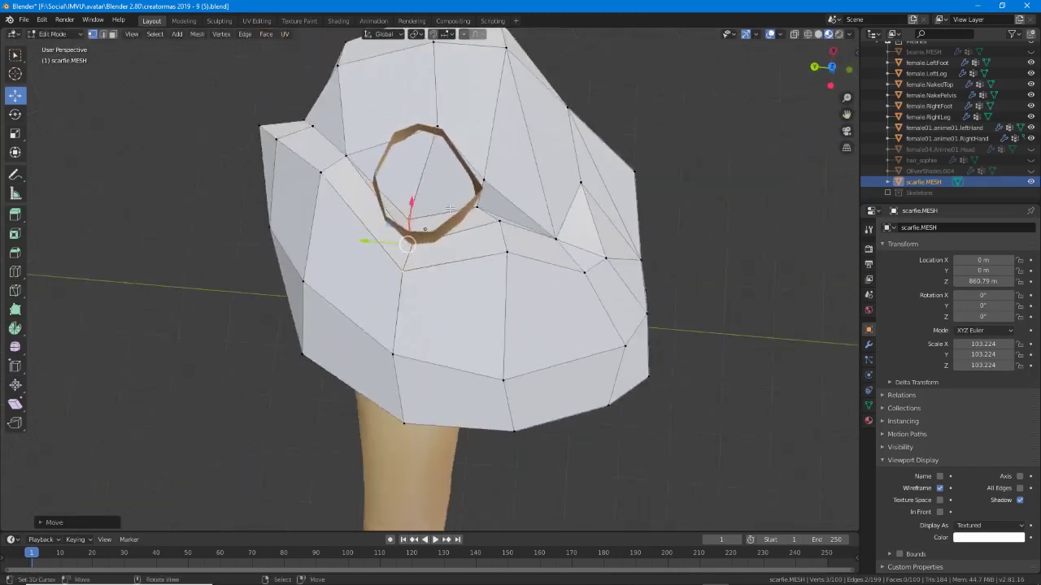
right_click(477, 204)
right_click(498, 221, "shift")
key("g")
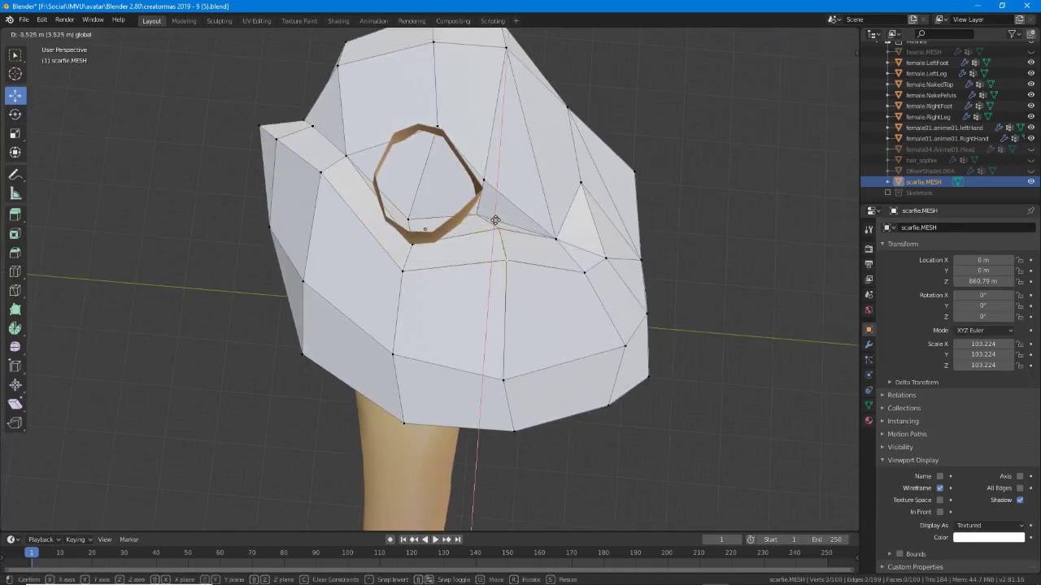
left_click(493, 225)
middle_click_drag(493, 224, 491, 220)
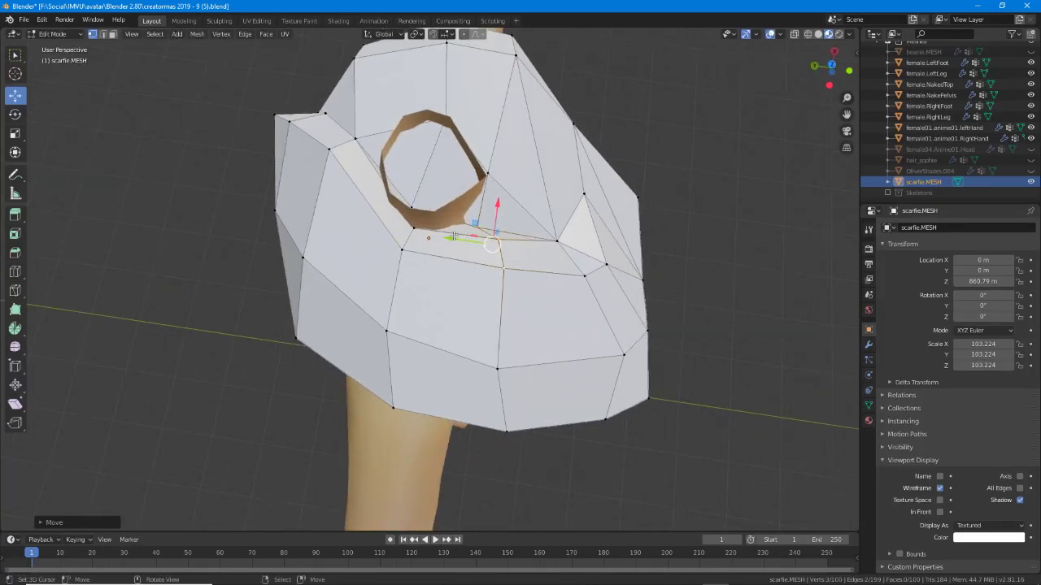
key("g")
left_click(430, 235)
Move the front fold vertex at the base of the neck opening inward, closer to the neck.
middle_click_drag(430, 234, 411, 154)
left_click(426, 151)
key("g")
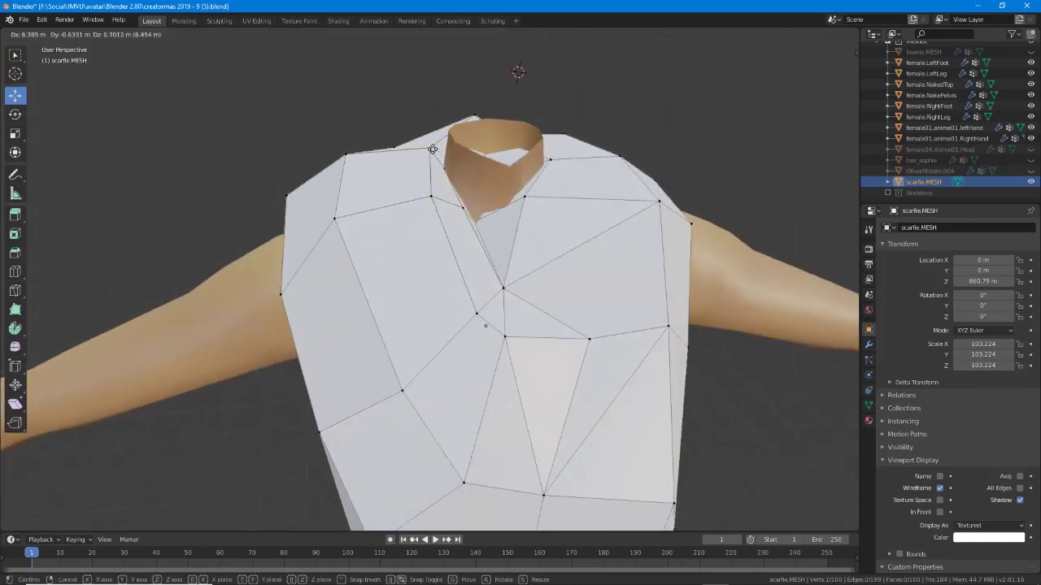
left_click(474, 165)
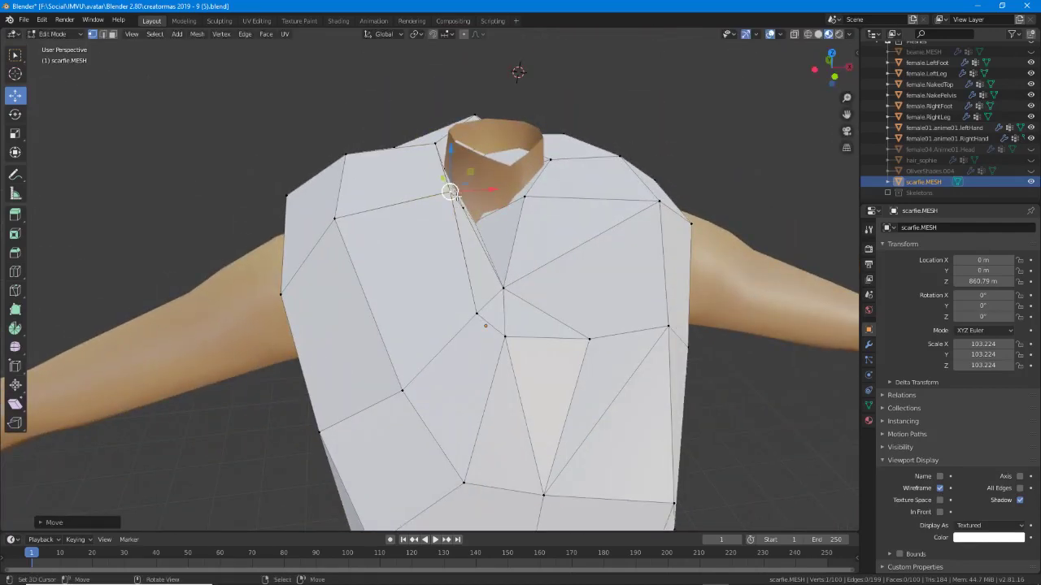
Move the outer-edge vertices of the fold strip on the upper back inward to narrow the strip.
middle_click_drag(474, 165, 427, 189)
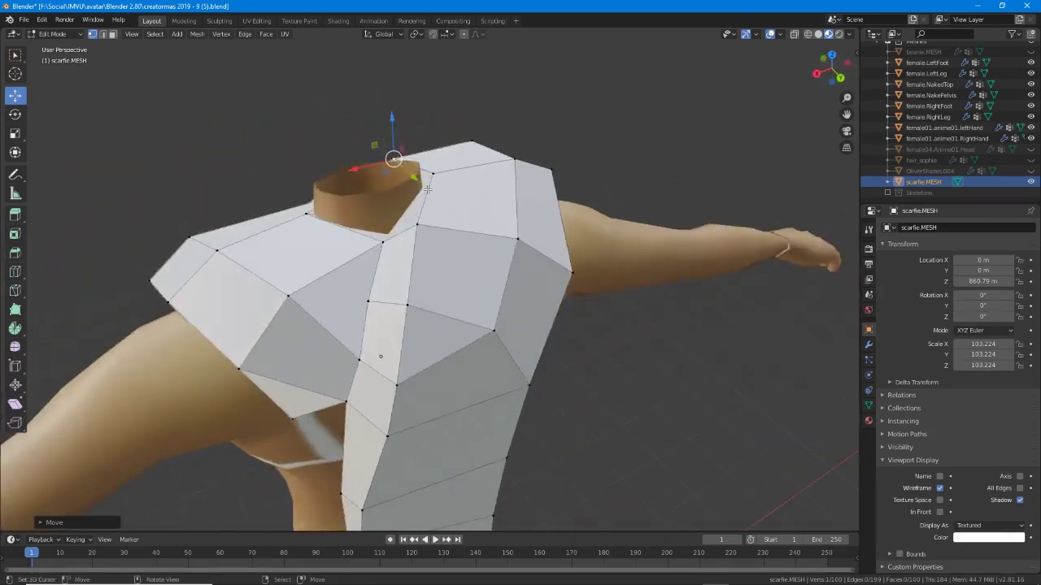
right_click_drag(421, 227, 406, 222)
right_click_drag(407, 302, 392, 295)
middle_click_drag(392, 300, 414, 251)
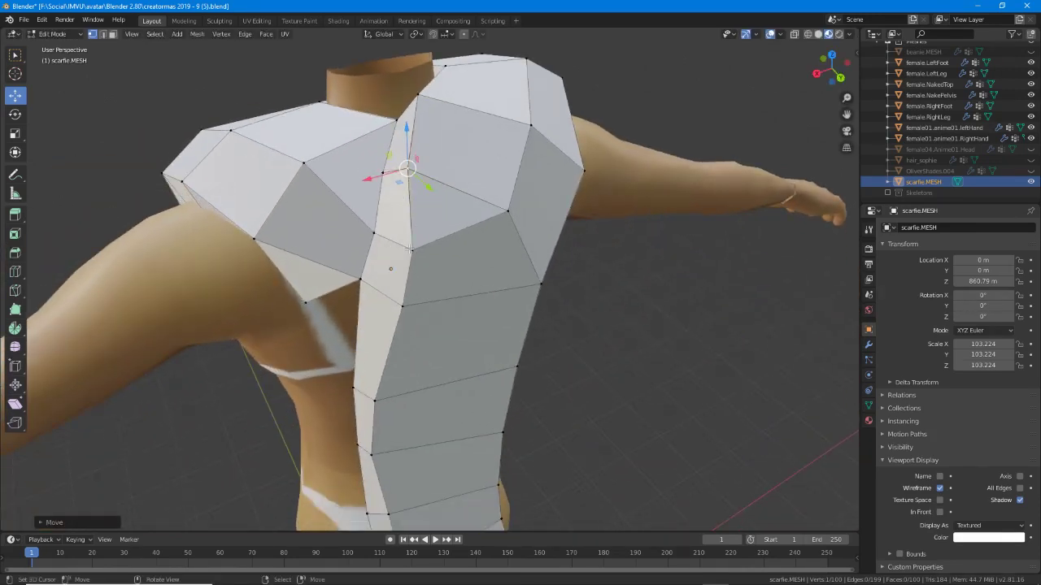
right_click_drag(401, 307, 382, 306)
Reposition the fold vertex on top of the front shoulder and raise it along the Z axis.
middle_click_drag(408, 305, 288, 221)
scroll(397, 251, "down", 1)
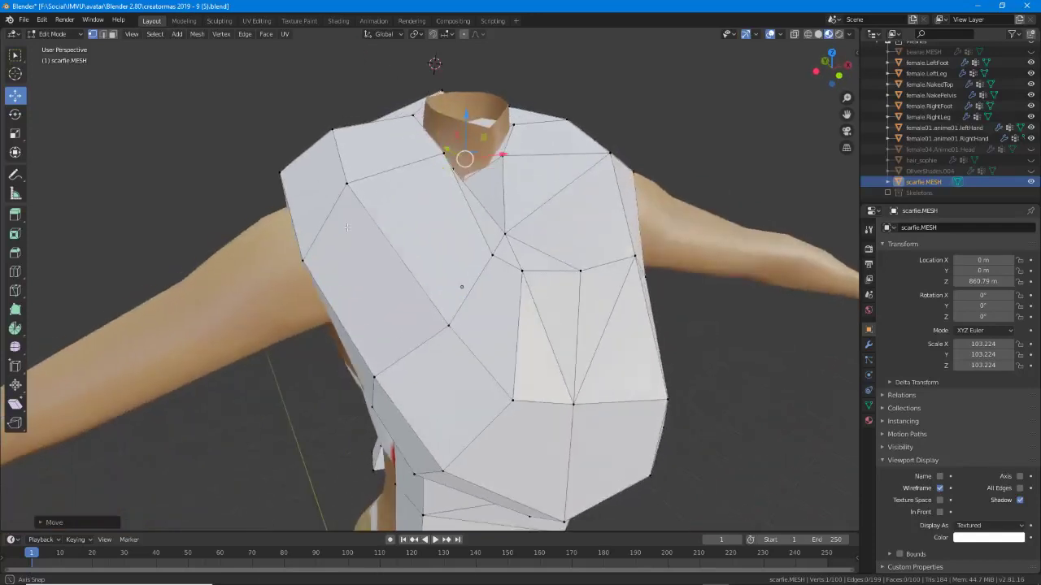
left_click(348, 132)
middle_click_drag(348, 152, 332, 134)
right_click_drag(332, 134, 374, 119)
left_click(321, 145)
key("g")
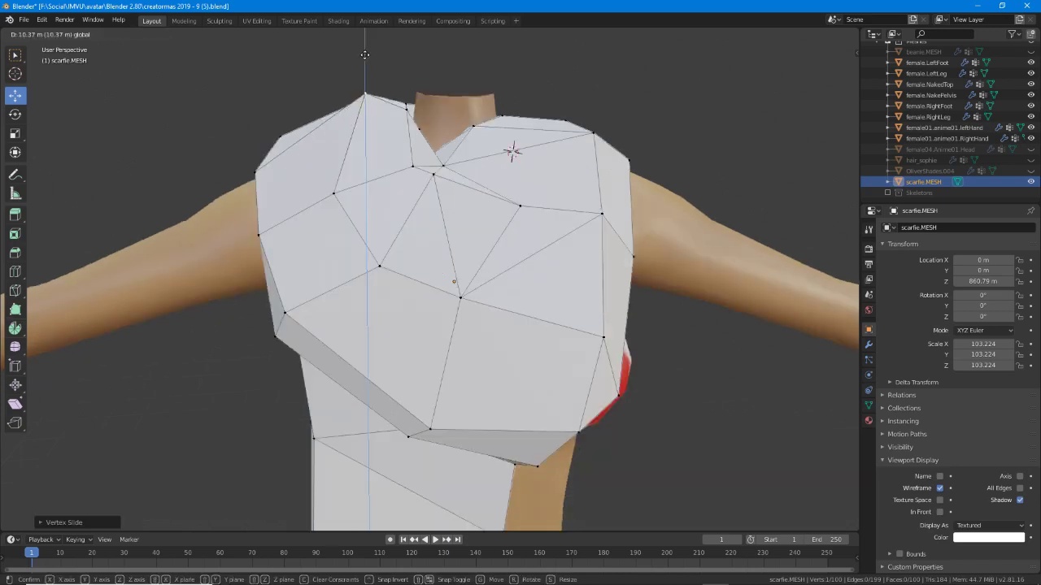
left_click_drag(365, 38, 366, 56)
Slide the upper chest vertex of the front fold along its edge and adjust its height.
middle_click_drag(345, 202, 330, 202)
key("g")
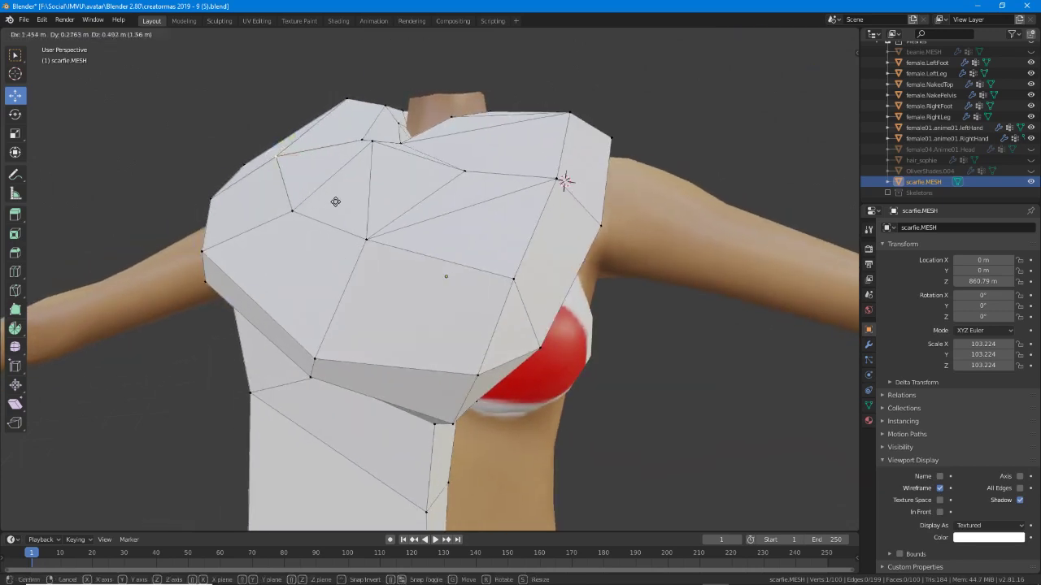
key("g")
left_click(371, 188)
left_click_drag(317, 106, 317, 89)
Slide the next vertex on the front of the scarf along its edge and move it across the chest surface.
right_click(299, 215)
middle_click_drag(318, 230, 313, 198)
key("g")
key("g")
left_click(334, 204)
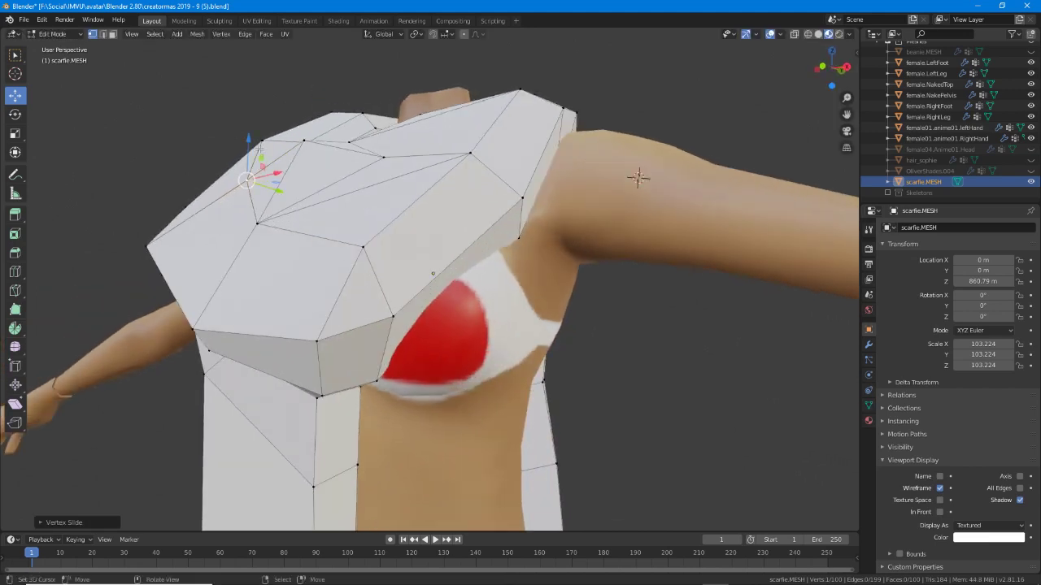
middle_click_drag(259, 149, 530, 278)
key("g")
left_click(628, 244)
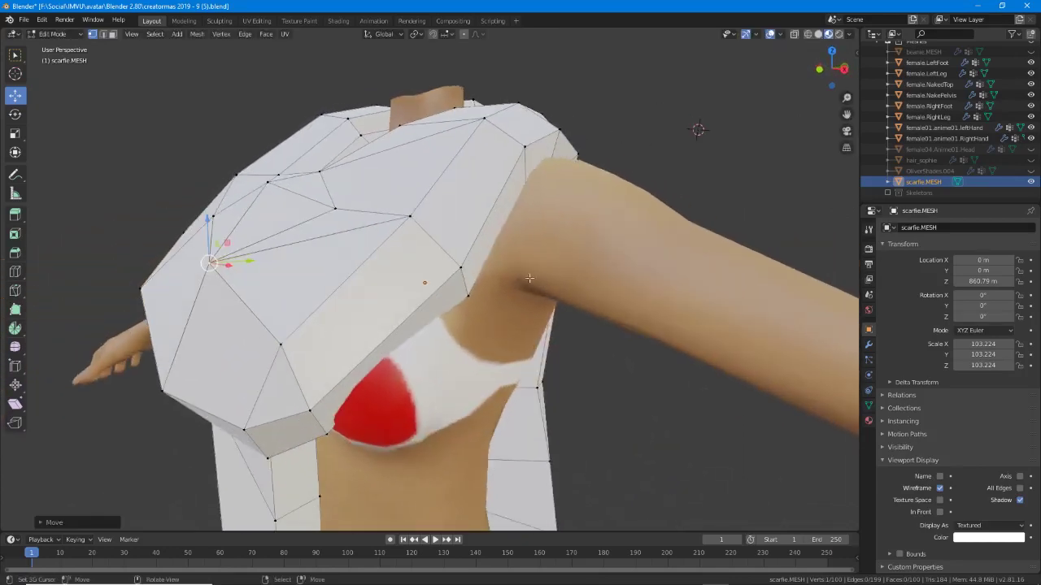
Lower the fold vertex in front of the neck along the Z axis.
middle_click_drag(318, 171, 334, 135)
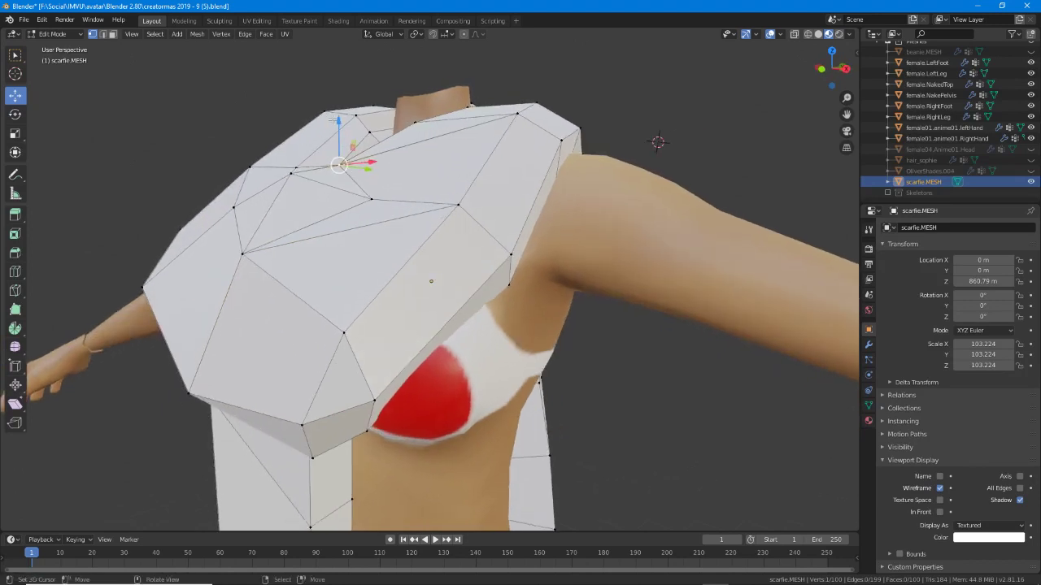
key("g")
key("z")
left_click(337, 134)
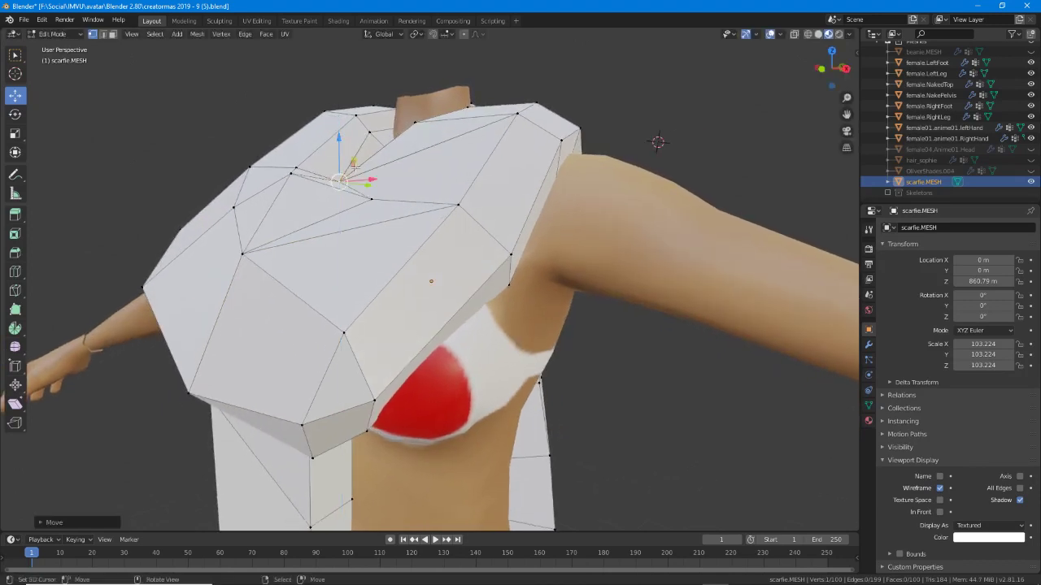
Move the vertices on the back of the shoulder upward and inward to reshape the faces above the hanging panel.
middle_click_drag(355, 165, 452, 252)
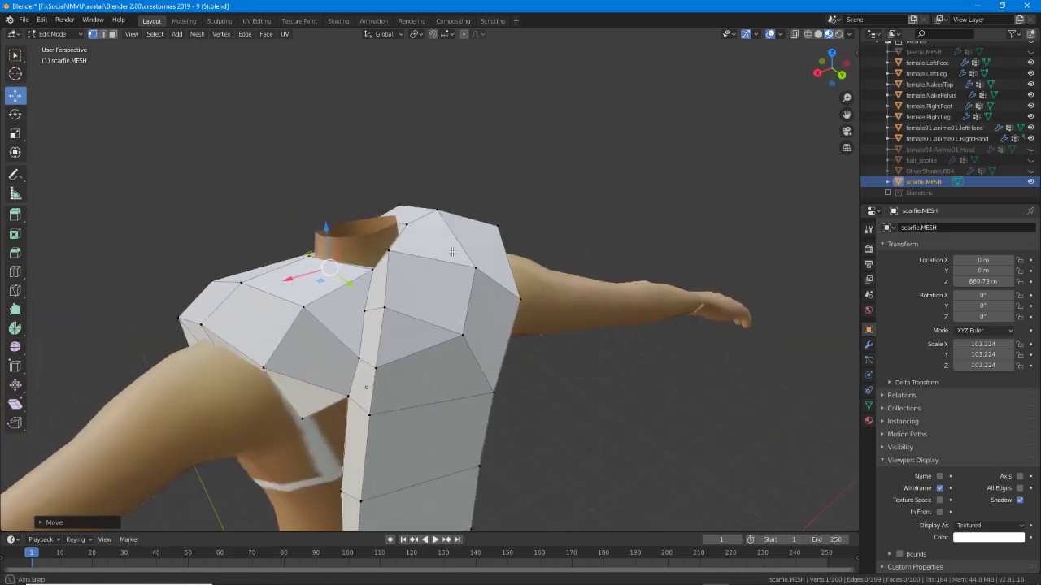
left_click_drag(476, 268, 443, 221)
middle_click_drag(463, 342, 460, 272)
left_click(467, 314)
left_click_drag(458, 280, 454, 246)
left_click(448, 246)
middle_click_drag(448, 247, 387, 330)
key("g")
left_click(499, 273)
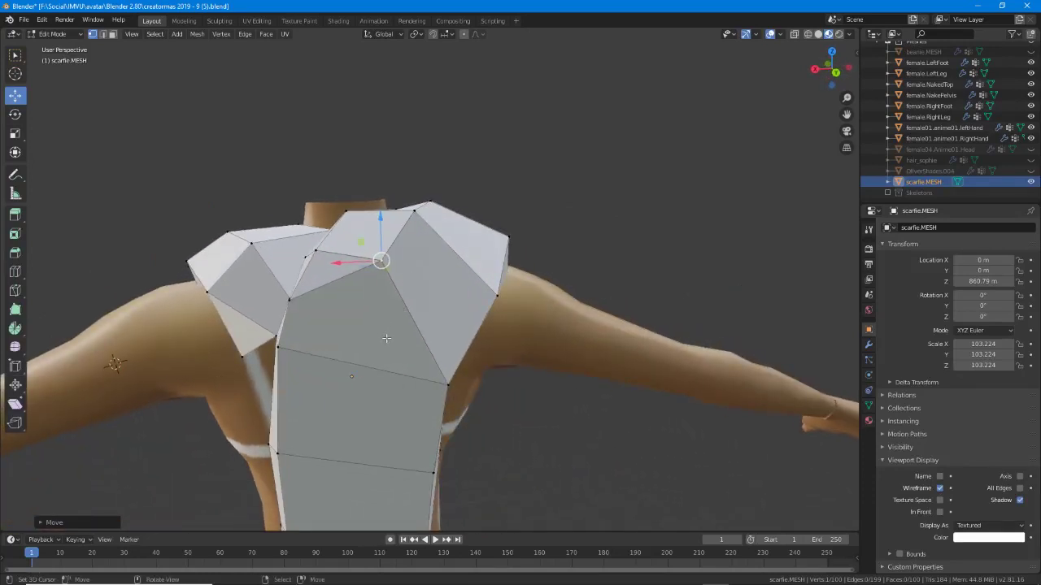
Reposition the vertex on the inner edge of the back panel, just below the top of the fold.
middle_click_drag(386, 339, 399, 298, "shift")
right_click(327, 254)
key("g")
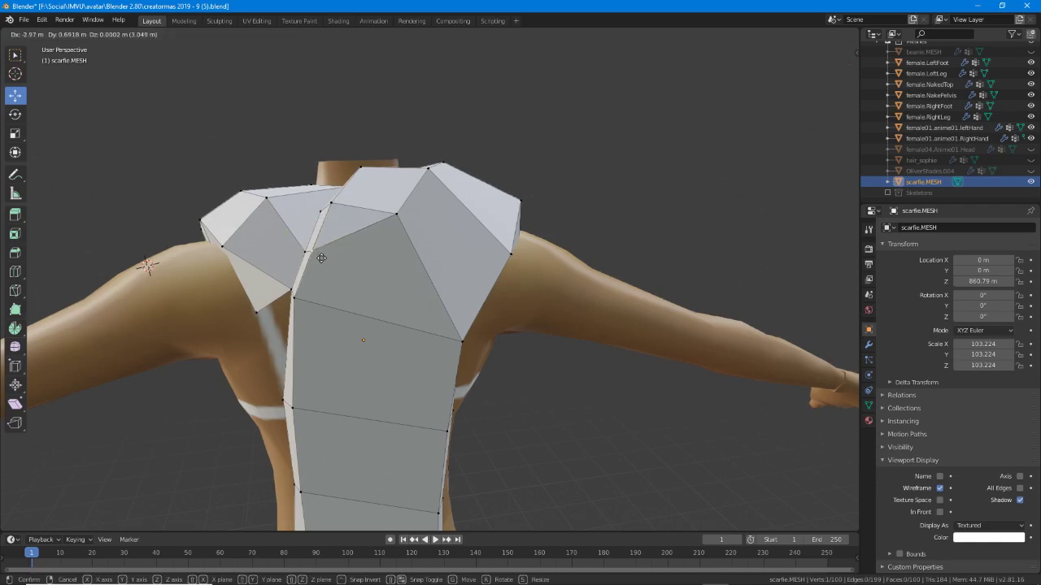
left_click(335, 259)
Move the two hem-edge vertices behind the shoulder down toward the back of the arm.
middle_click_drag(470, 354, 448, 336)
right_click(431, 333)
left_click(486, 269)
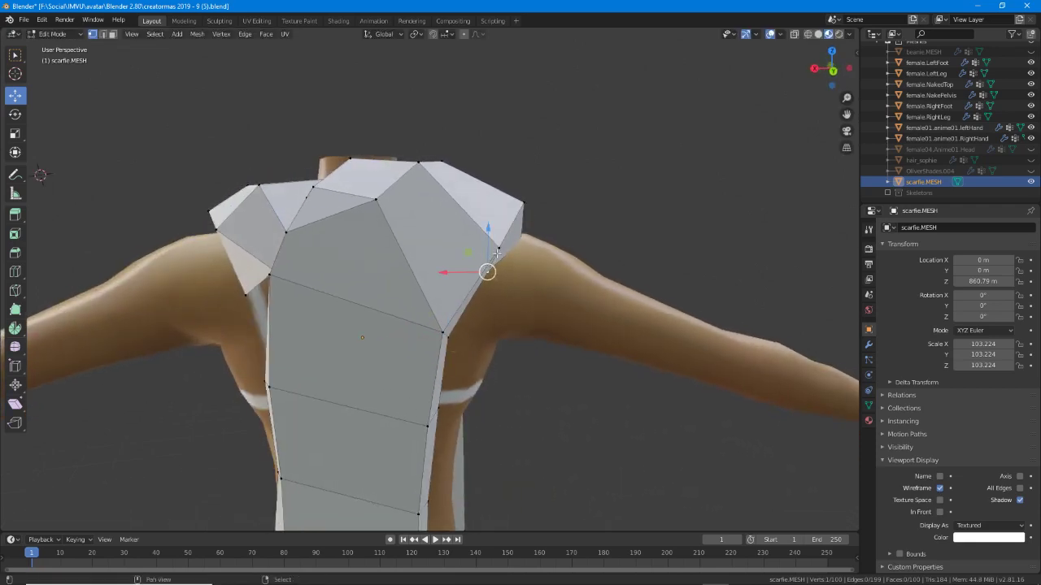
middle_click_drag(488, 269, 413, 311)
key("g")
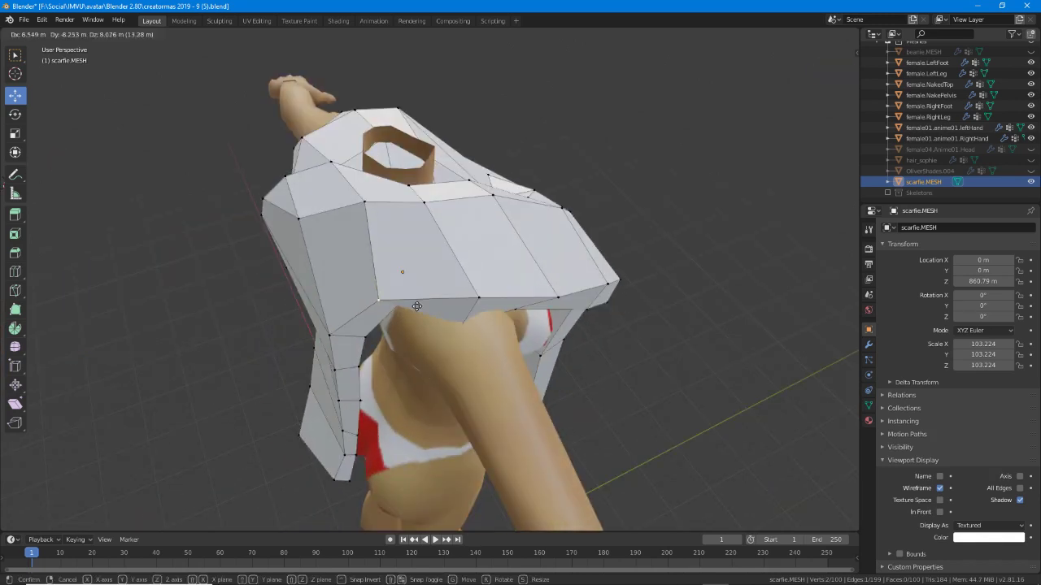
left_click(441, 330)
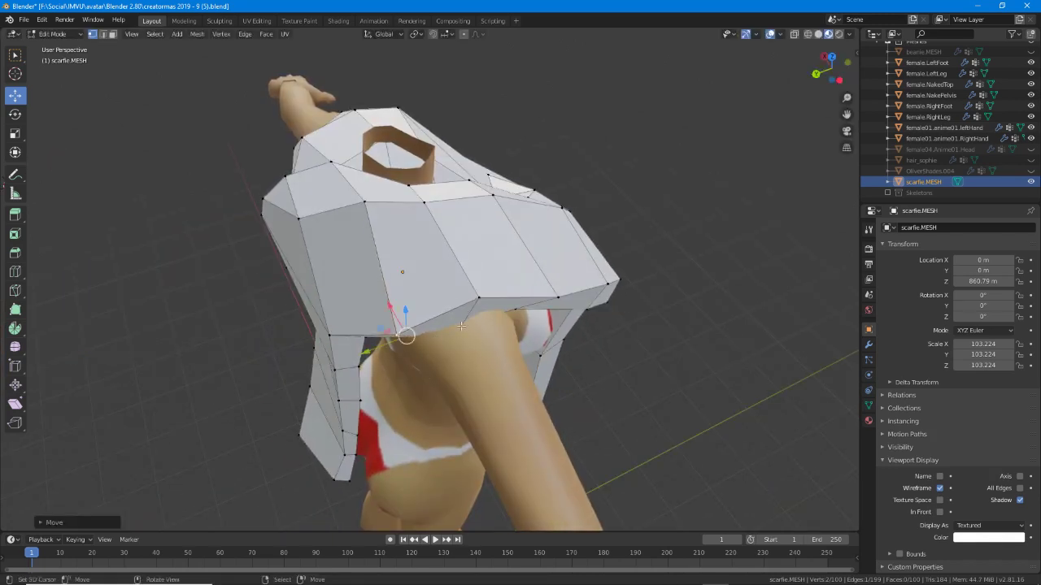
Move the hem-edge vertex pairs above and just in front of the arm upward to lift the scarf's side opening.
left_click(462, 323)
left_click(478, 297, "shift")
middle_click_drag(478, 299, 479, 259)
left_click_drag(479, 174, 483, 154)
middle_click_drag(483, 153, 455, 229)
left_click(485, 267)
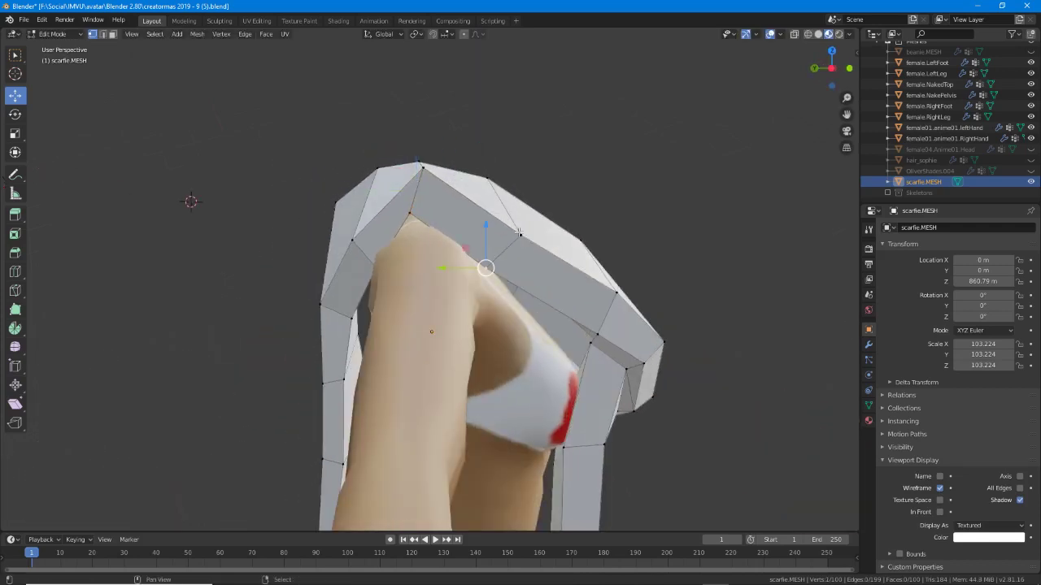
left_click(518, 235, "shift")
key("g")
left_click(490, 252)
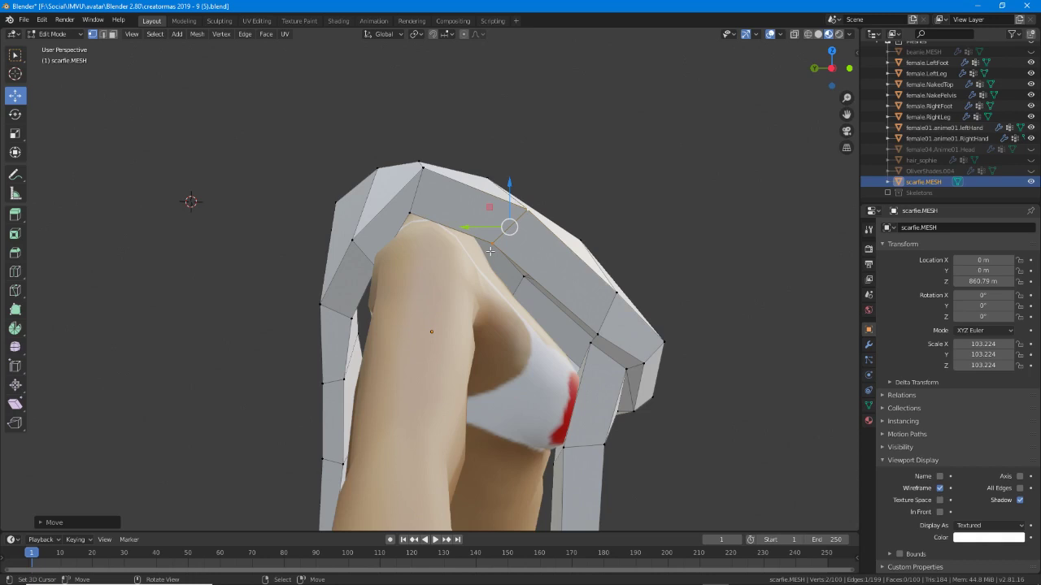
Move the connected hem-edge vertices at the front of the armhole, beside the top of the hanging front panel.
left_click(607, 316, "alt")
middle_click_drag(609, 319, 556, 255)
key("g")
left_click(598, 328)
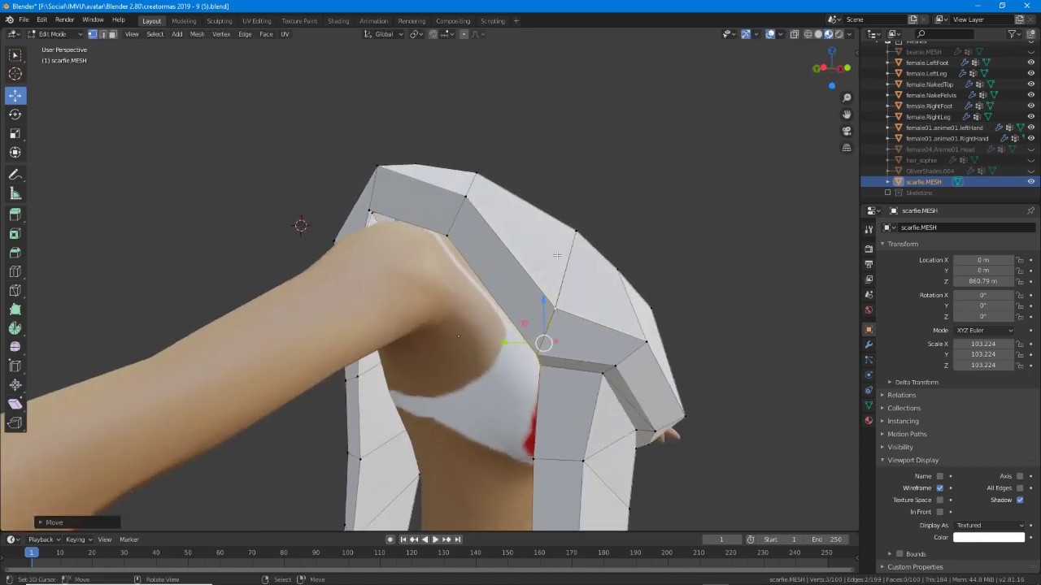
Adjust the outer hem vertices above the shoulder and at the front of the armhole to smooth the rim.
right_click(466, 202)
key("g")
left_click(459, 215)
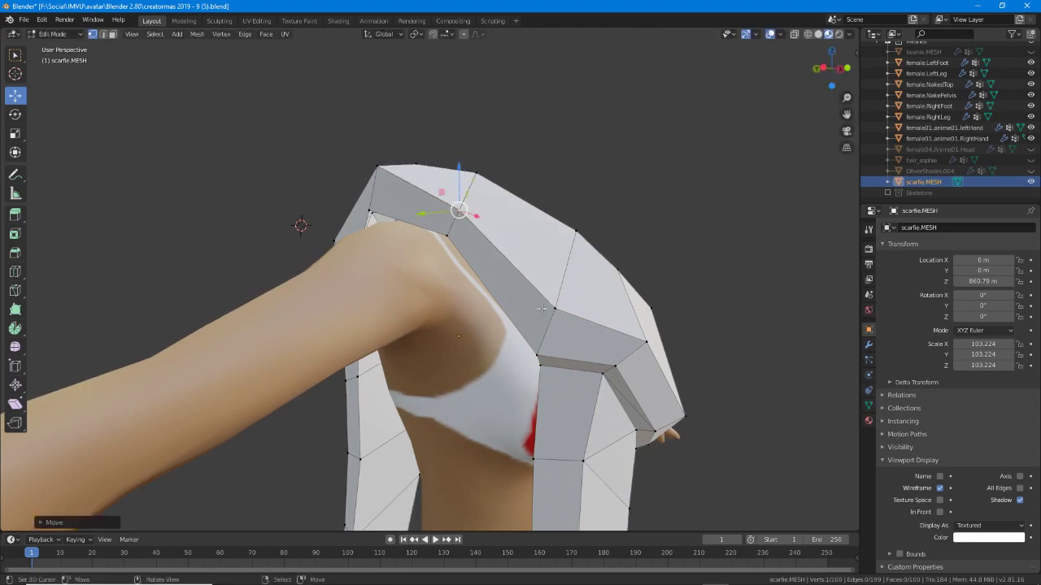
right_click(557, 321)
key("g")
left_click(553, 334)
Move the two rear armhole hem vertices upward and back to round the rim behind the arm.
middle_click_drag(552, 333, 530, 307)
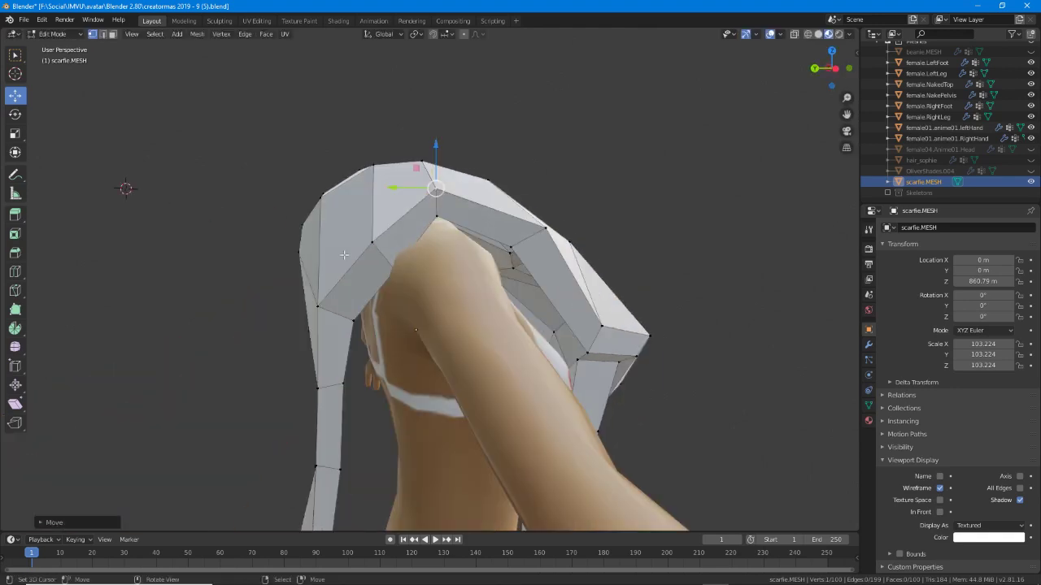
right_click(373, 243)
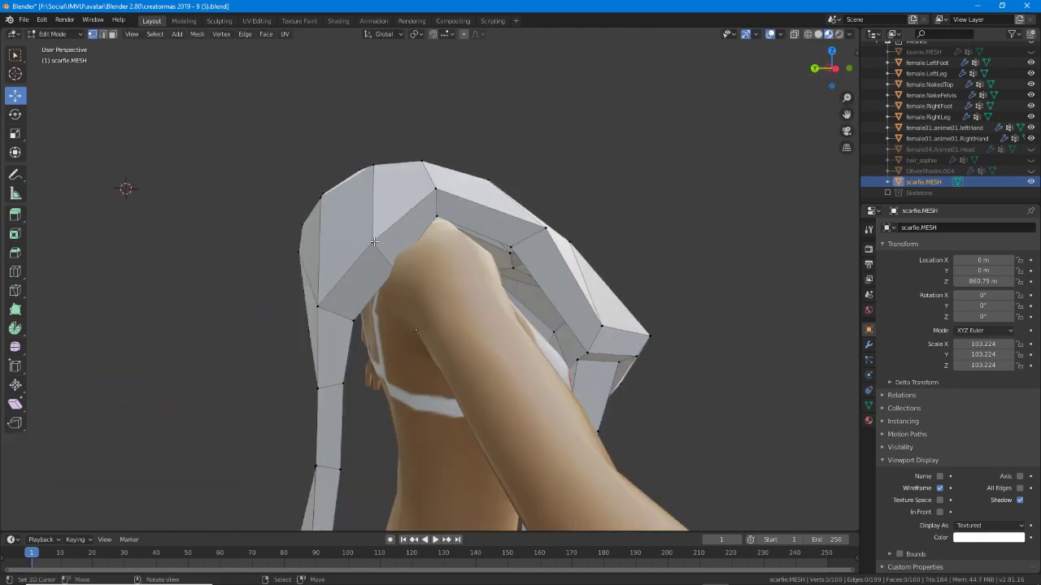
key("g")
right_click(388, 274)
left_click_drag(397, 265, 366, 233)
right_click(373, 242, "shift")
left_click(366, 233)
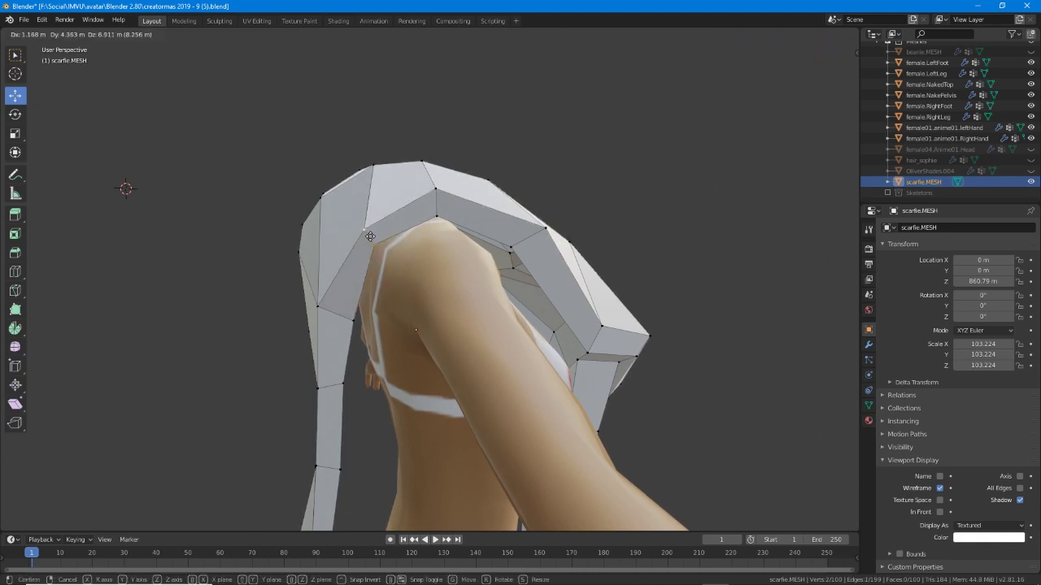
Move the two vertices at the outer top corner of the back panel outward beneath the shoulder.
mouse_move(388, 281)
middle_mouse_down()
mouse_move(481, 284)
mouse_move(464, 301)
mouse_move(487, 274)
mouse_move(464, 314)
mouse_move(425, 288)
mouse_move(396, 284)
middle_mouse_up()
right_click(414, 278)
right_click(425, 283, "shift")
key("g")
left_click(458, 305)
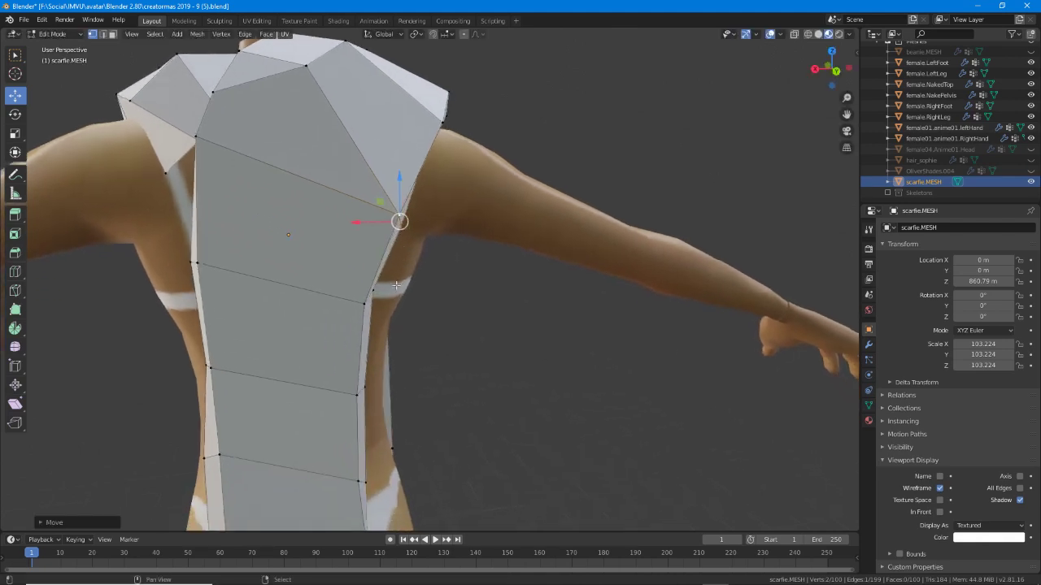
Select the ten vertices down the outer side strip of the back panel and move them outward about 21.5 m along the X axis.
left_click(375, 291, "shift")
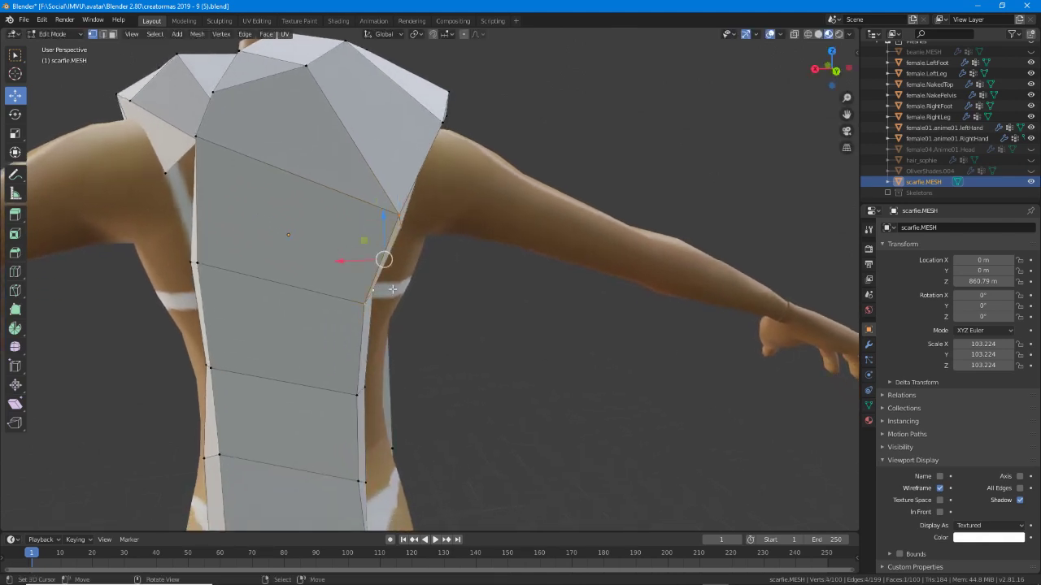
middle_click_drag(392, 290, 338, 293)
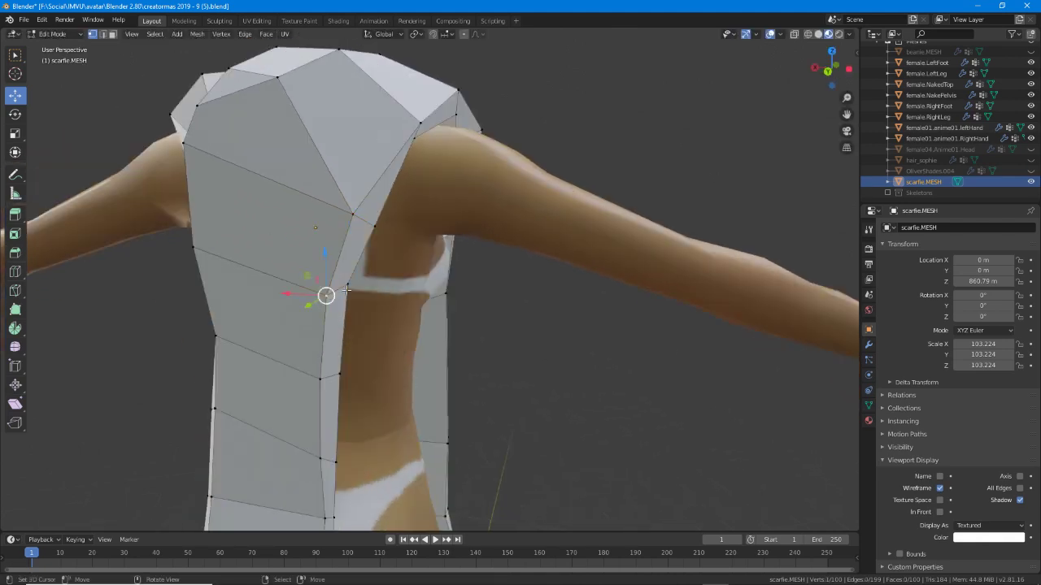
left_click(346, 289, "shift")
middle_click_drag(349, 411, 344, 340)
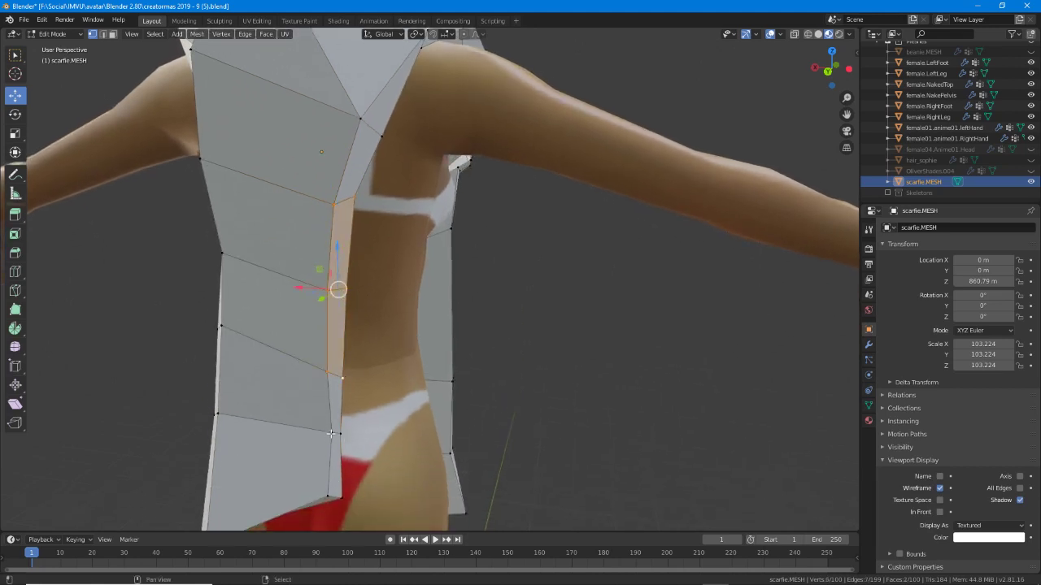
scroll(362, 476, "down", 4)
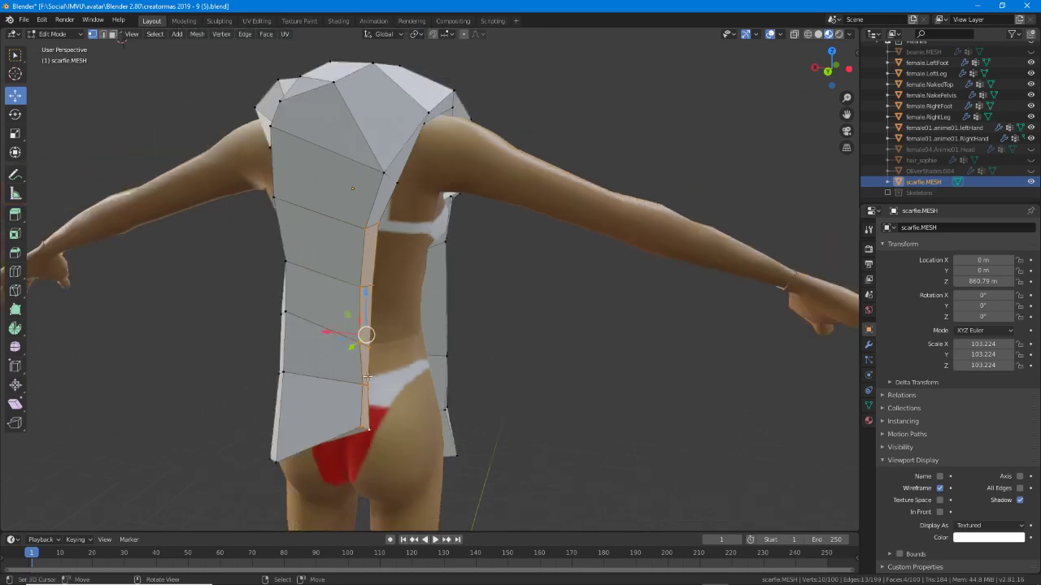
key("g")
key("x")
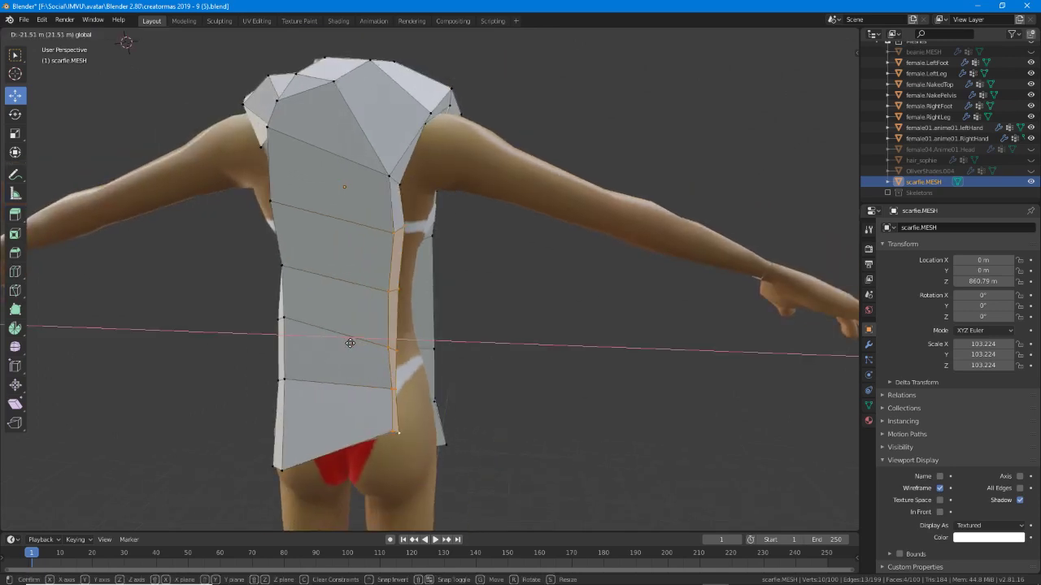
left_click(349, 343)
middle_click_drag(350, 343, 412, 289)
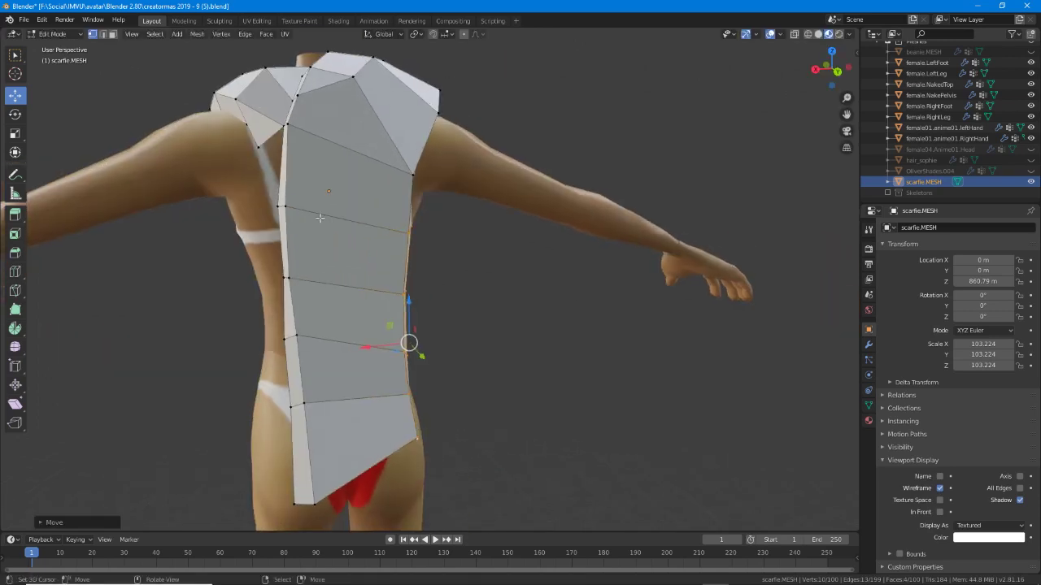
Select the eight vertices down the inner side strip of the back panel and move them toward the panel's centre along the X axis.
right_click(278, 208)
right_click(285, 206, "shift")
left_click(284, 277, "shift")
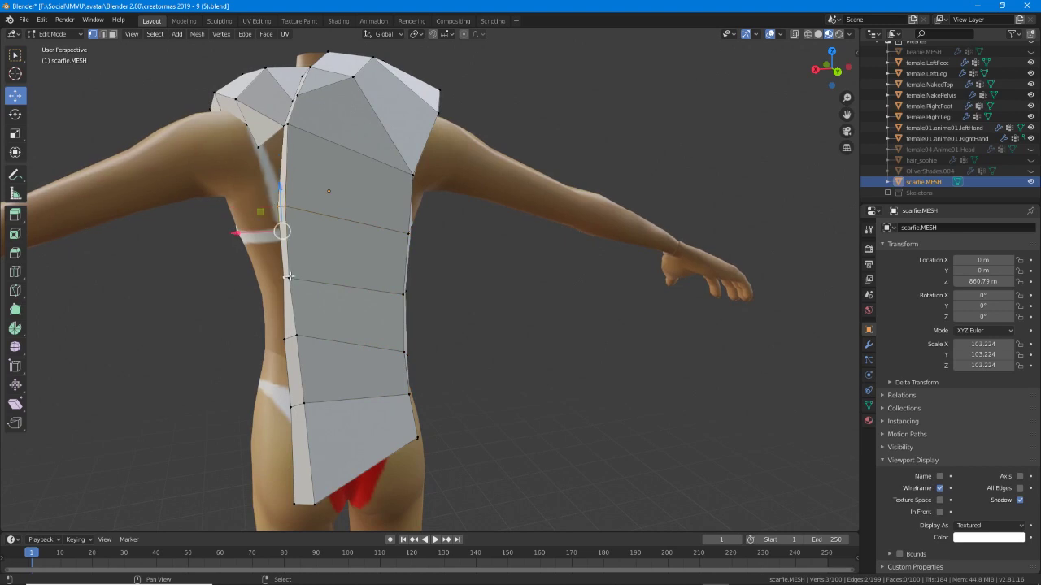
left_click(292, 337, "shift")
left_click(301, 402, "shift")
left_click(291, 405, "shift")
key("g")
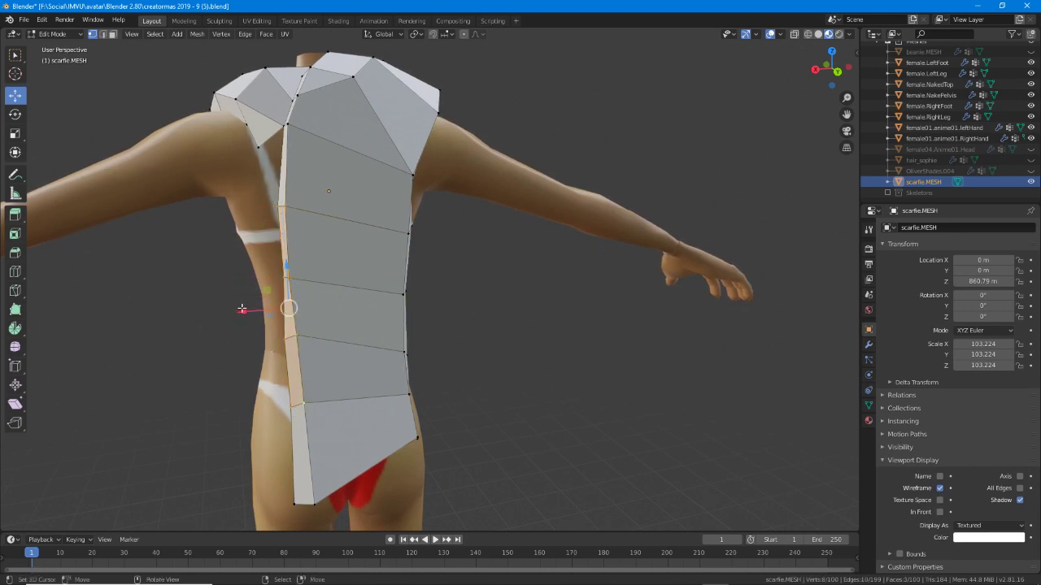
key("x")
left_click(260, 244)
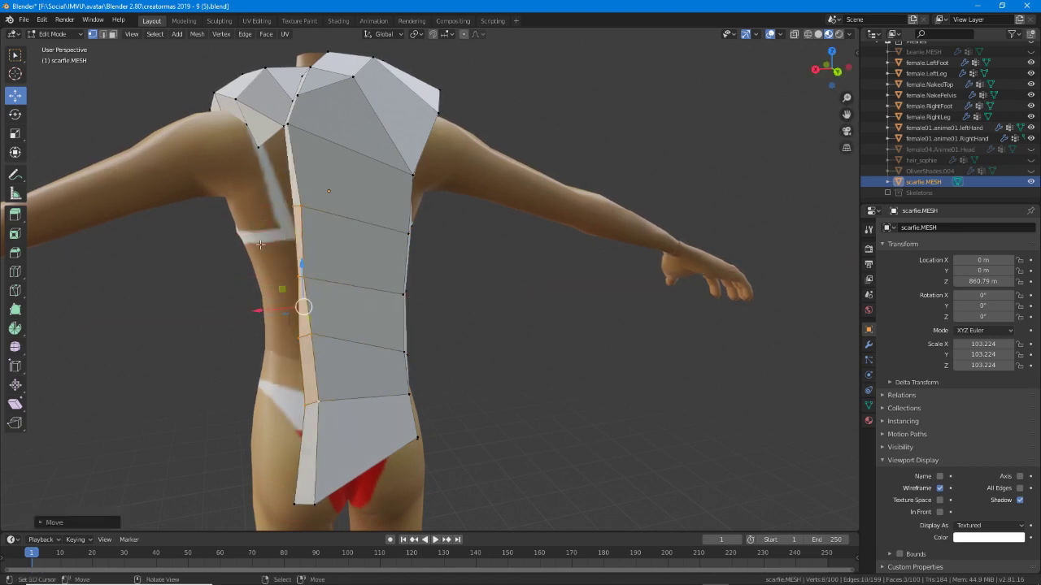
Move the two vertices at the inner top corner of the back panel about 10 m inward along the X axis.
right_click(281, 127)
right_click(288, 124, "shift")
left_click_drag(245, 126, 258, 130)
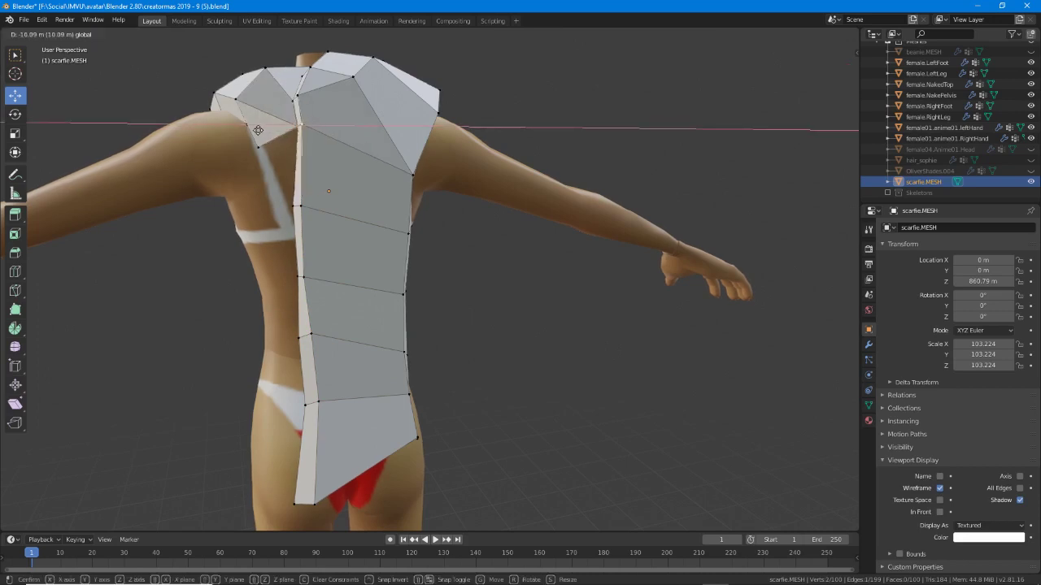
left_click(258, 130)
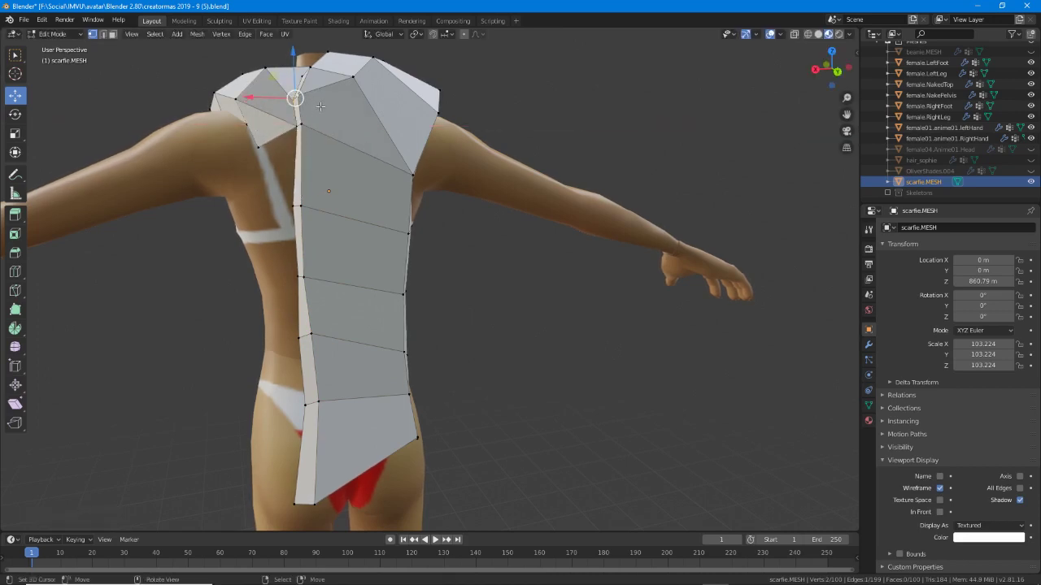
Slide the short edge above the back panel's inner top corner up along the strip onto the next edge below the neck.
middle_click_drag(320, 107, 419, 128)
left_click(419, 127)
left_click_drag(337, 137, 338, 137)
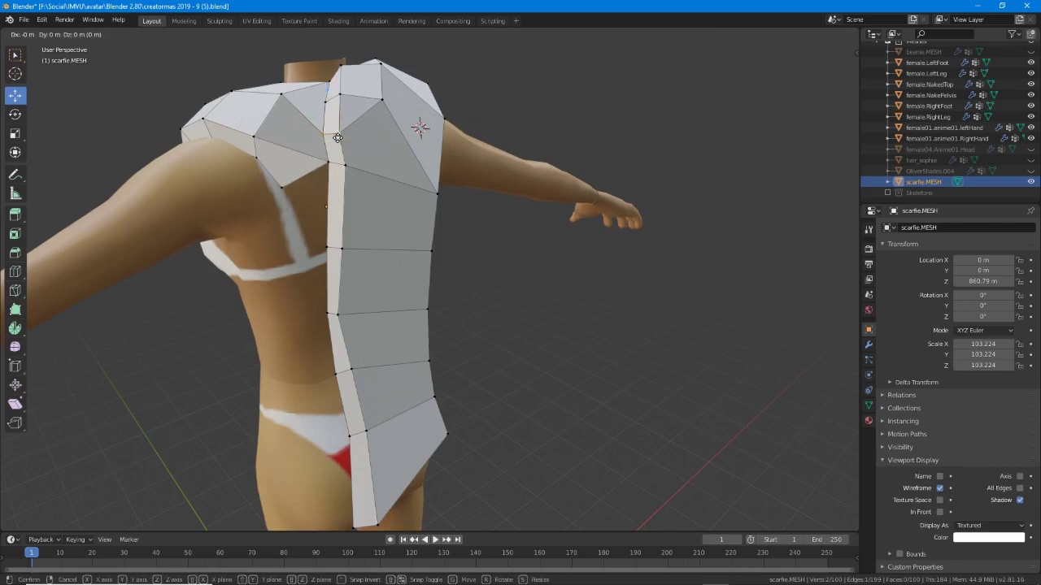
key("g")
left_click(340, 88)
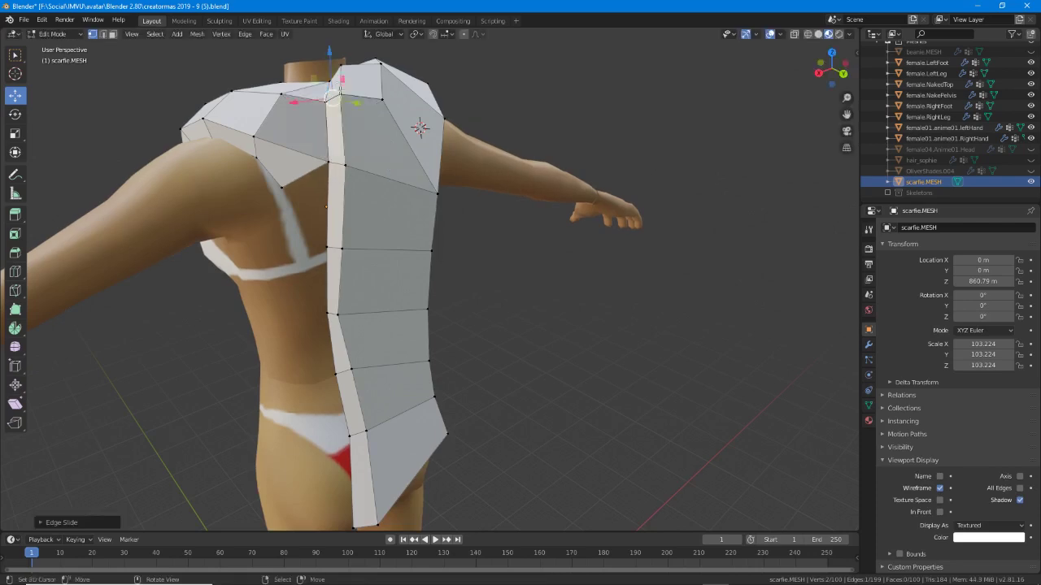
middle_click_drag(354, 122, 376, 234)
Select the whole scarf mesh and merge its overlapping vertices by distance.
key("z")
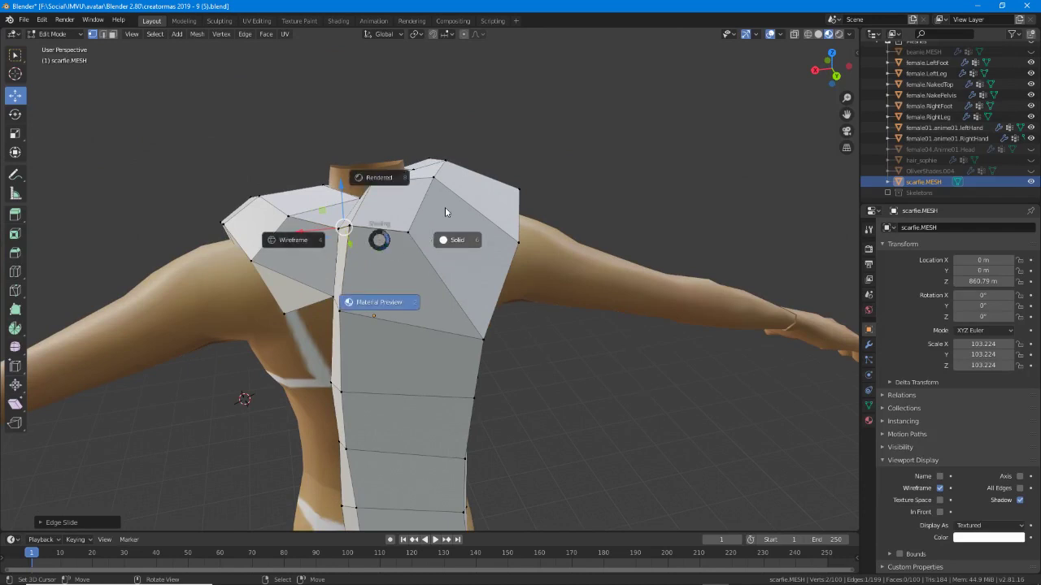
key("Escape")
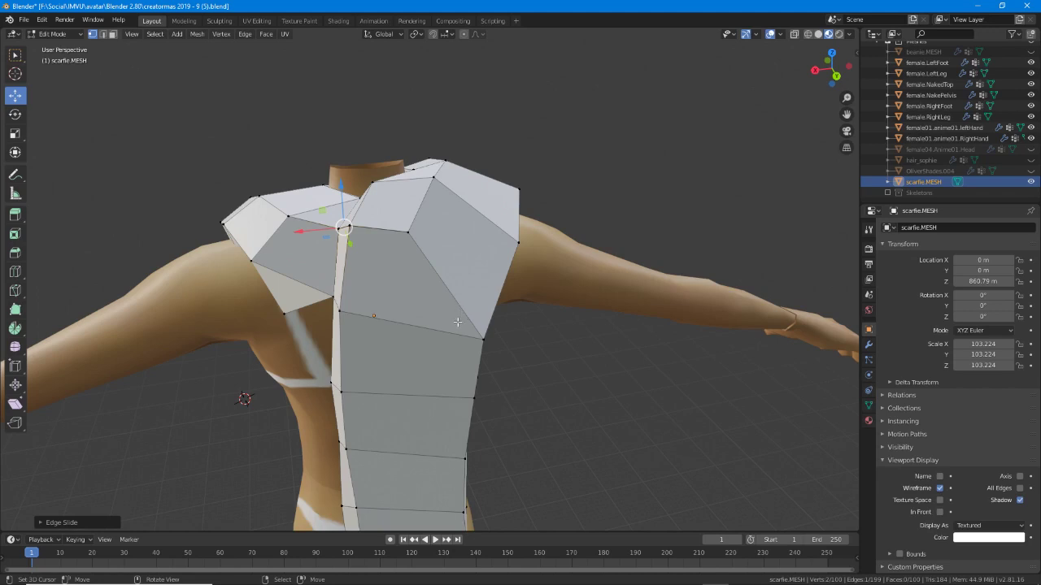
key("a")
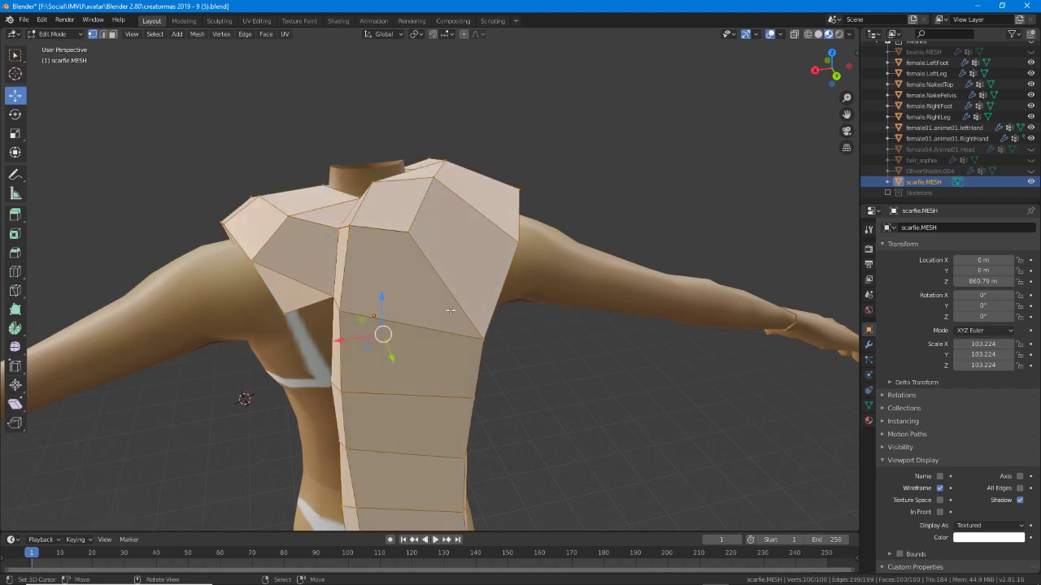
left_click(197, 36)
mouse_move(244, 251)
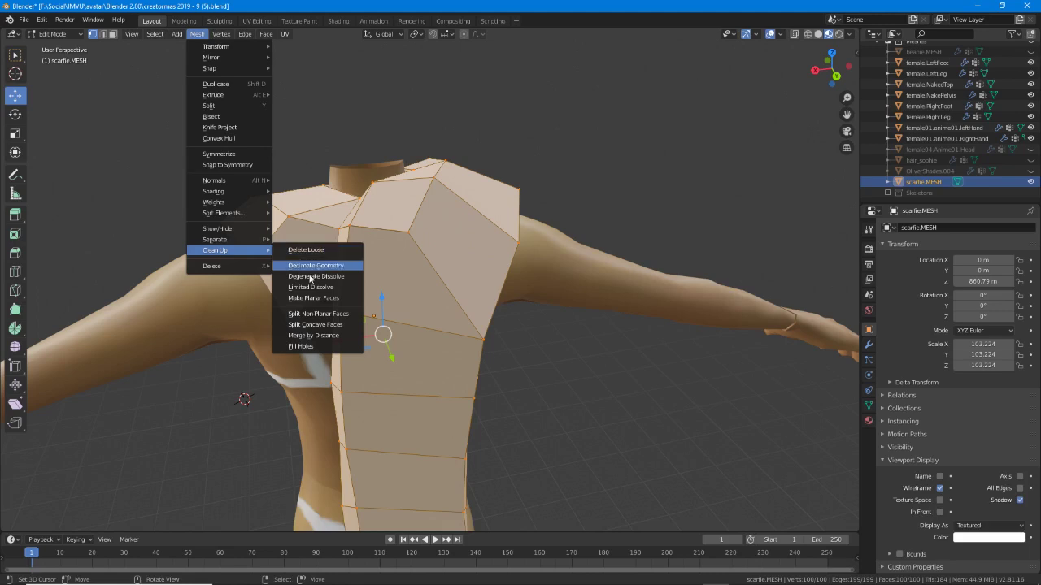
left_click(313, 335)
middle_click_drag(313, 335, 239, 195)
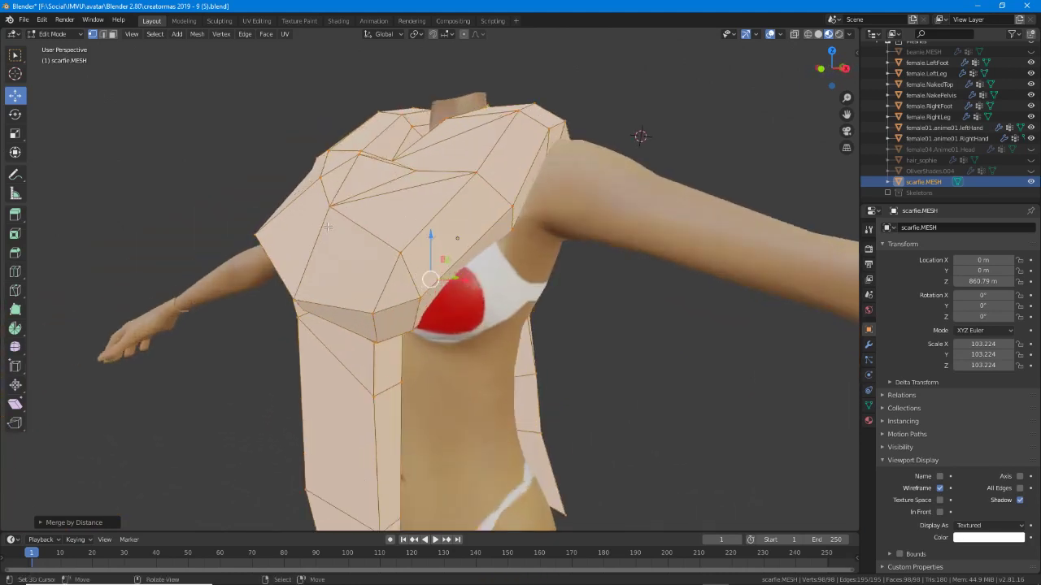
Save the file under the new name creatormas 2019 - 9 (6).blend.
left_click(25, 19)
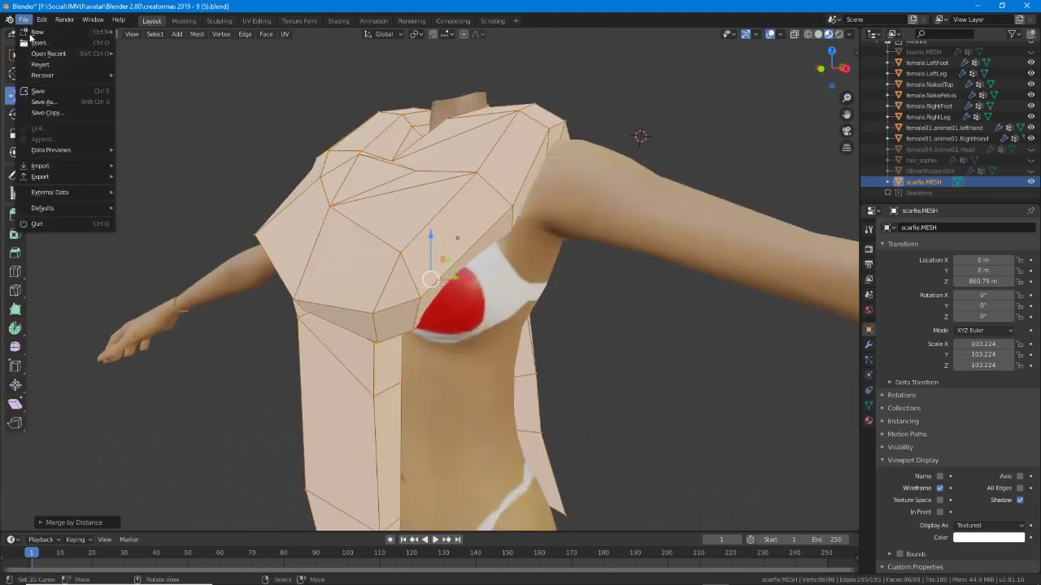
left_click(36, 42)
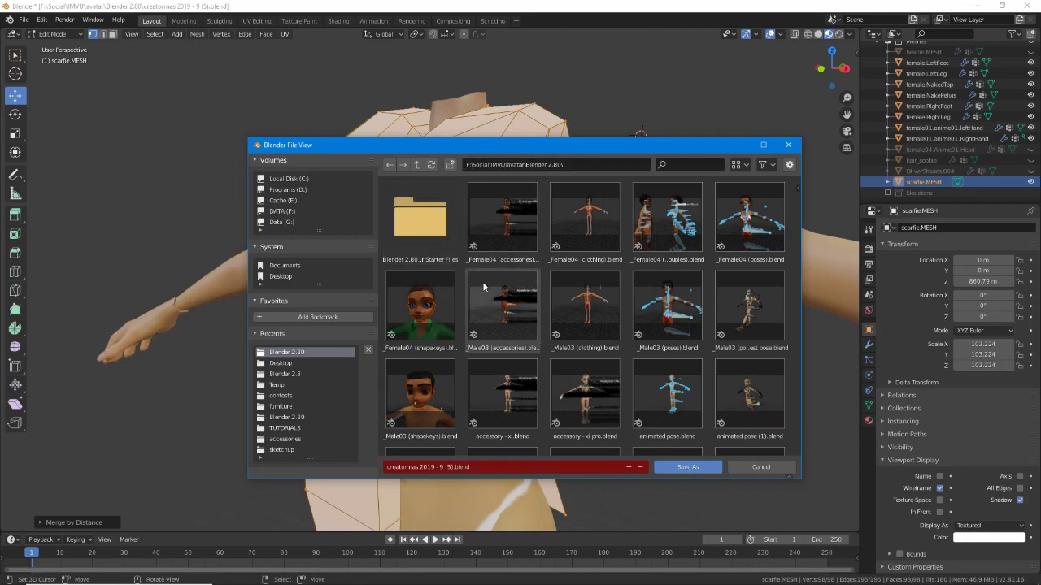
scroll(482, 281, "down", 5)
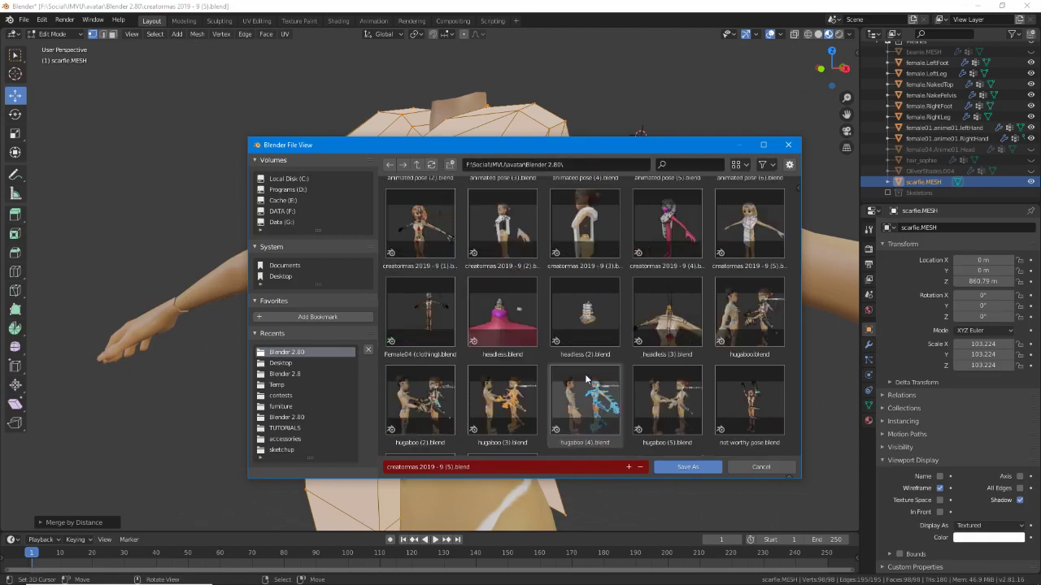
left_click(455, 468)
left_click(449, 467)
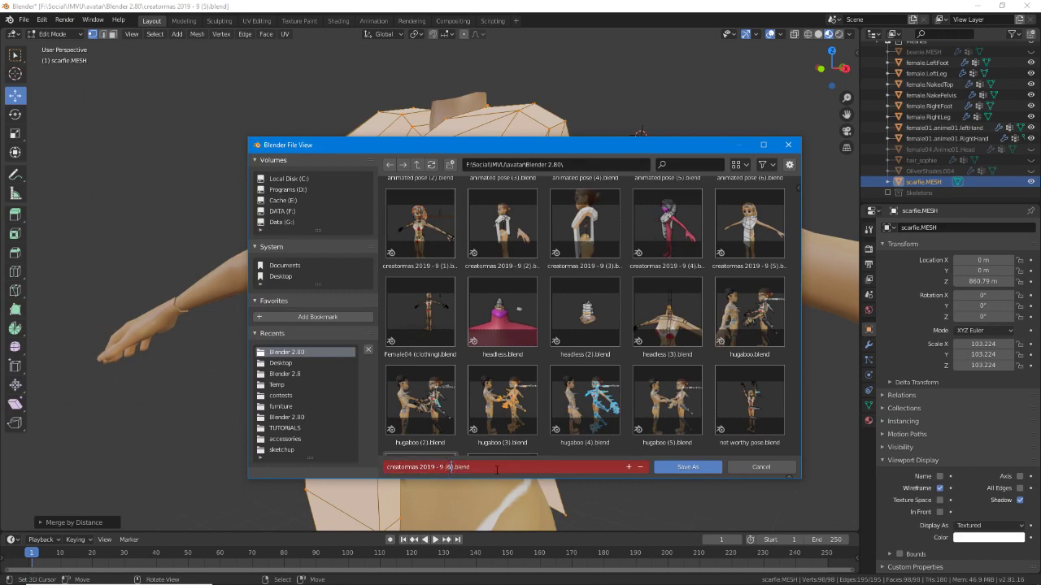
type("6")
key("Return")
left_click(688, 467)
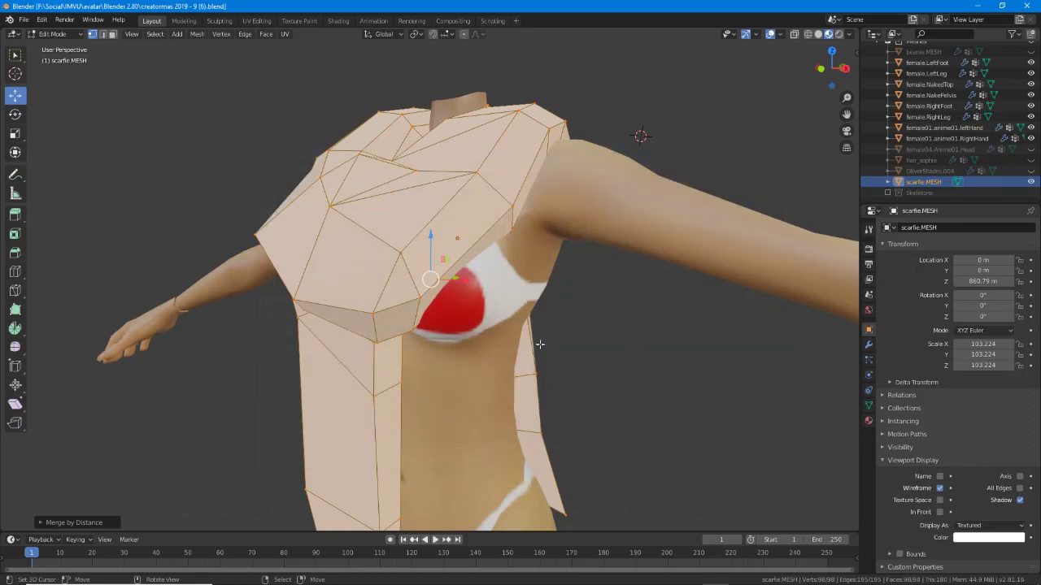
Examine the scarf from behind, above and the front, tracing how the back panel's edge flow continues around the neck.
middle_click_drag(454, 300, 432, 316)
scroll(592, 310, "down", 4)
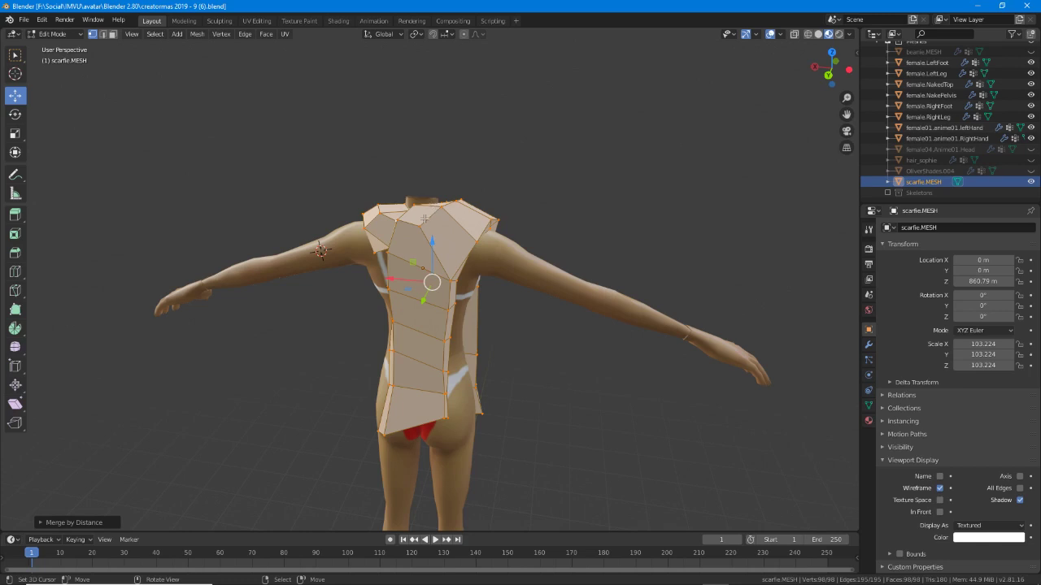
middle_click_drag(487, 263, 506, 341)
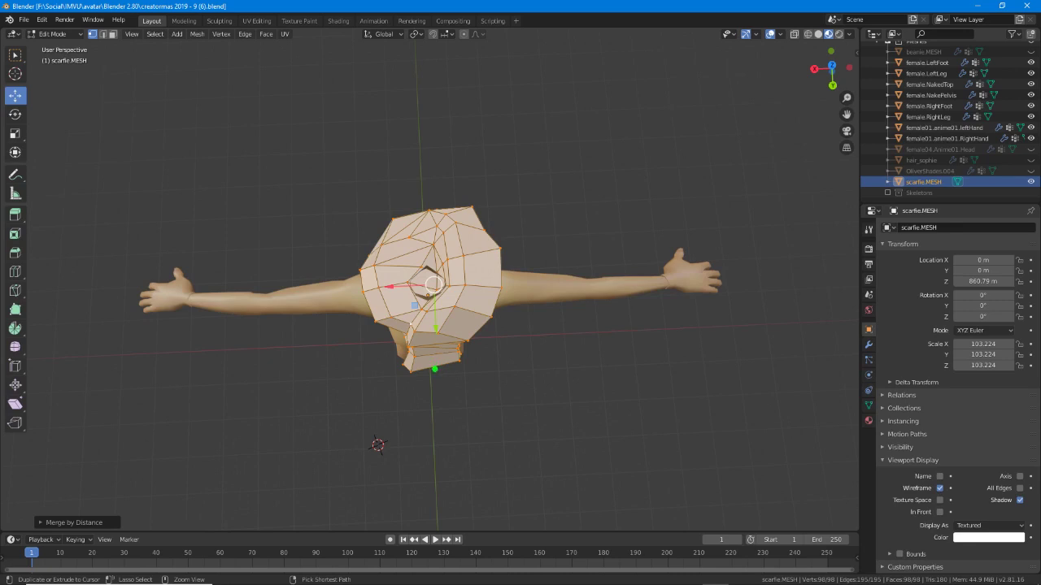
mouse_move(435, 367)
left_mouse_down()
mouse_move(455, 224)
mouse_move(393, 258)
mouse_move(421, 302)
mouse_move(440, 304)
left_mouse_up()
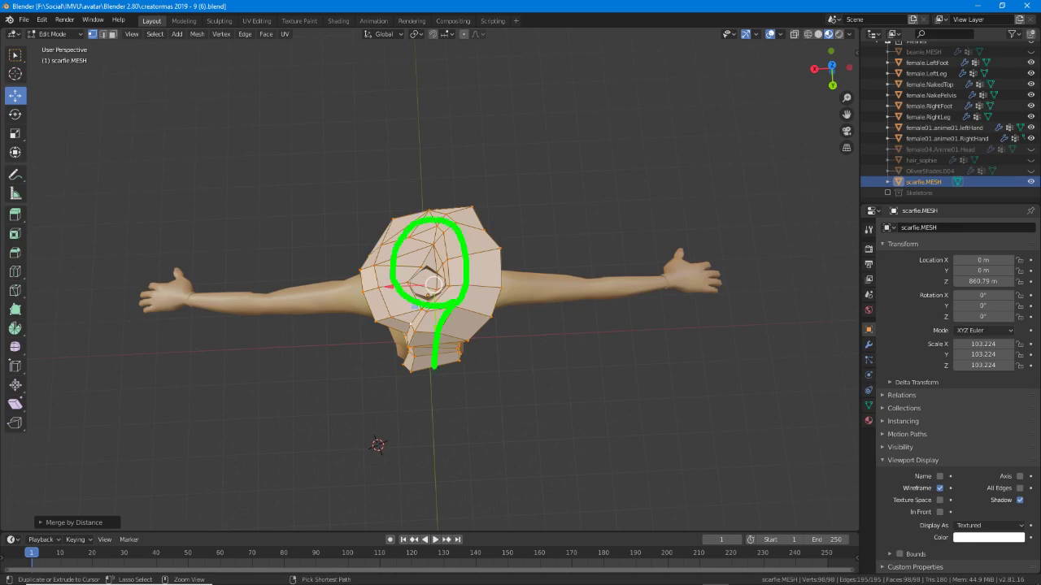
left_click_drag(462, 255, 447, 230)
mouse_move(495, 431)
middle_mouse_down()
mouse_move(337, 372)
mouse_move(365, 335)
mouse_move(329, 244)
mouse_move(318, 247)
mouse_move(333, 248)
mouse_move(311, 178)
mouse_move(263, 191)
mouse_move(397, 274)
middle_mouse_up()
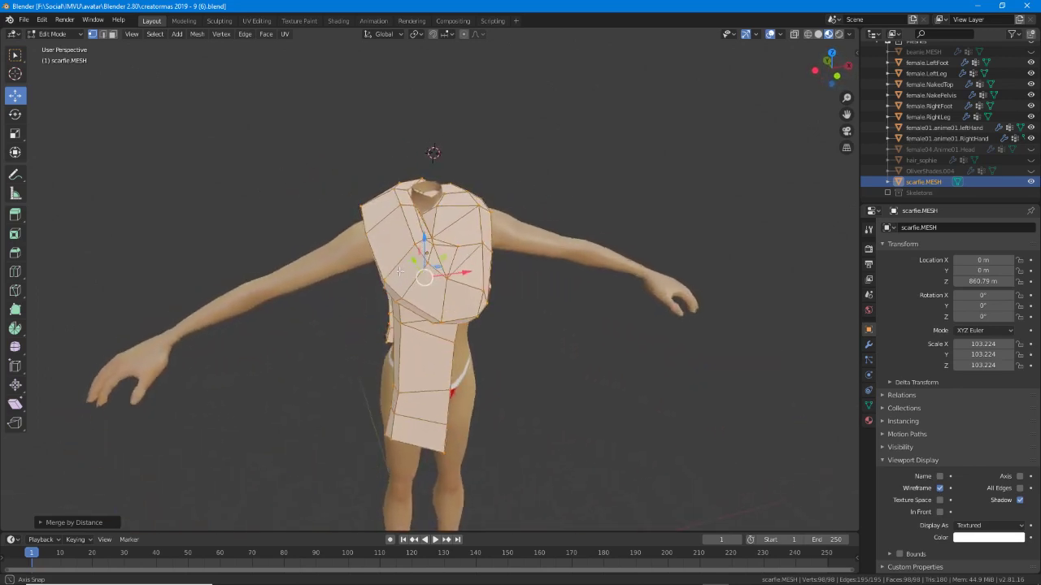
scroll(472, 274, "up", 2)
middle_click_drag(482, 273, 401, 295)
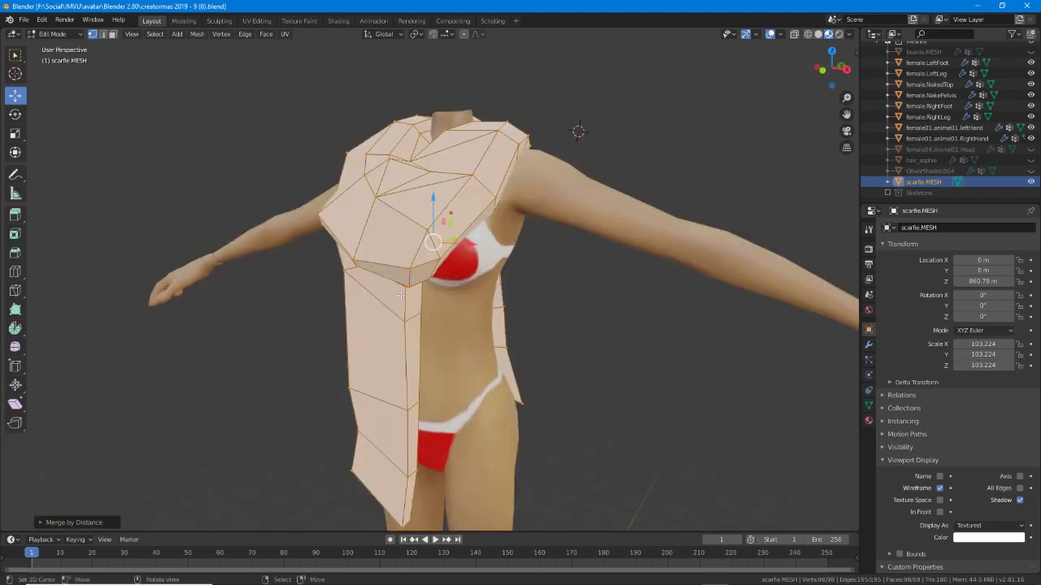
Save the current file and open the recent file creatormas 2019 - 9 (5).blend.
key("ctrl+s")
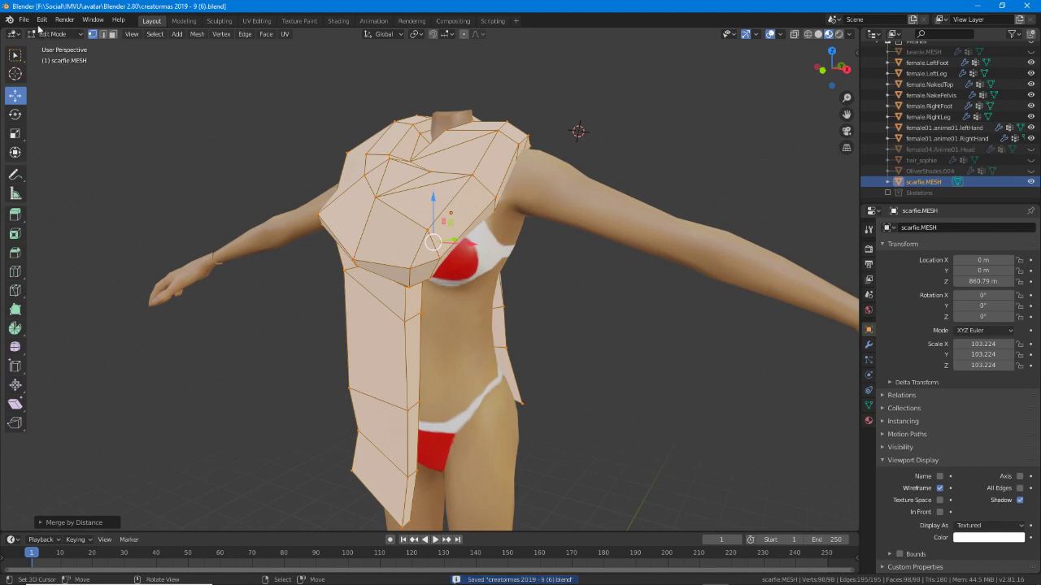
left_click(26, 20)
mouse_move(56, 57)
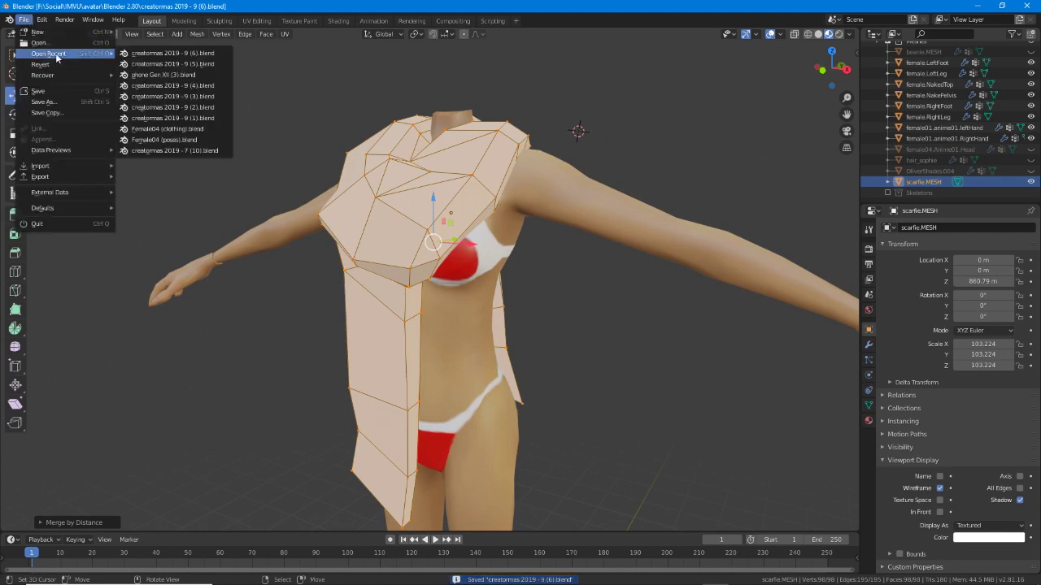
left_click(172, 63)
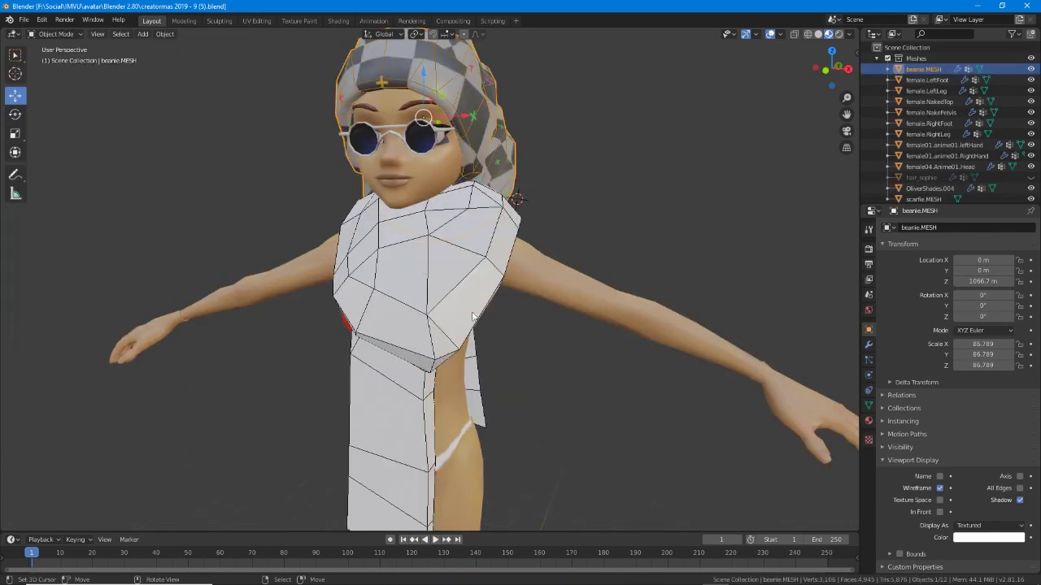
Hide the beanie.MESH object to clear the view of the scarf.
scroll(622, 295, "up", 2)
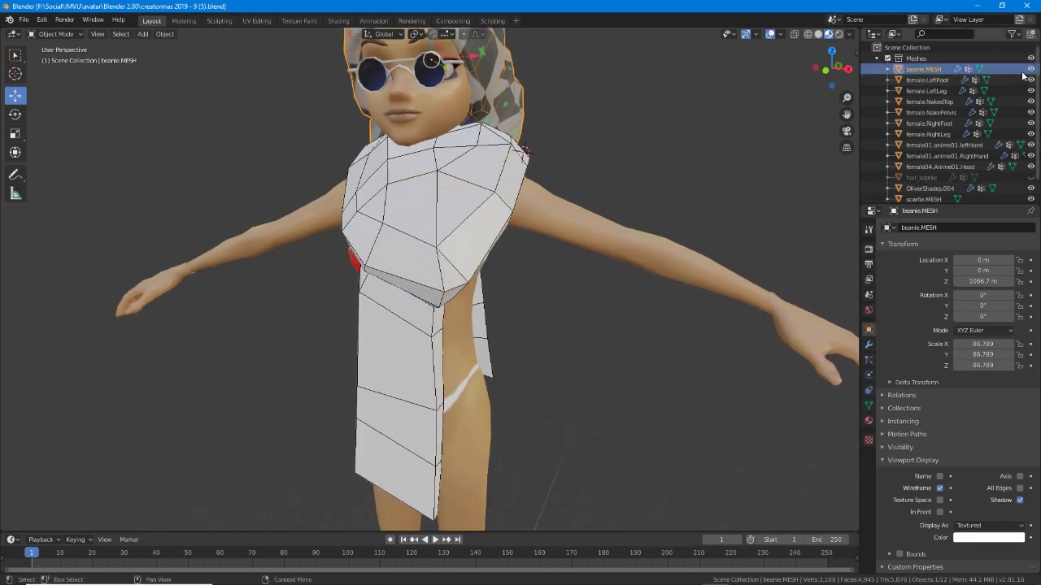
key("Delete")
middle_click_drag(593, 297, 445, 275)
Examine the junction between the front panel and the collar, tracing the edges that run down the panel and around the wrap.
key("ctrl+2")
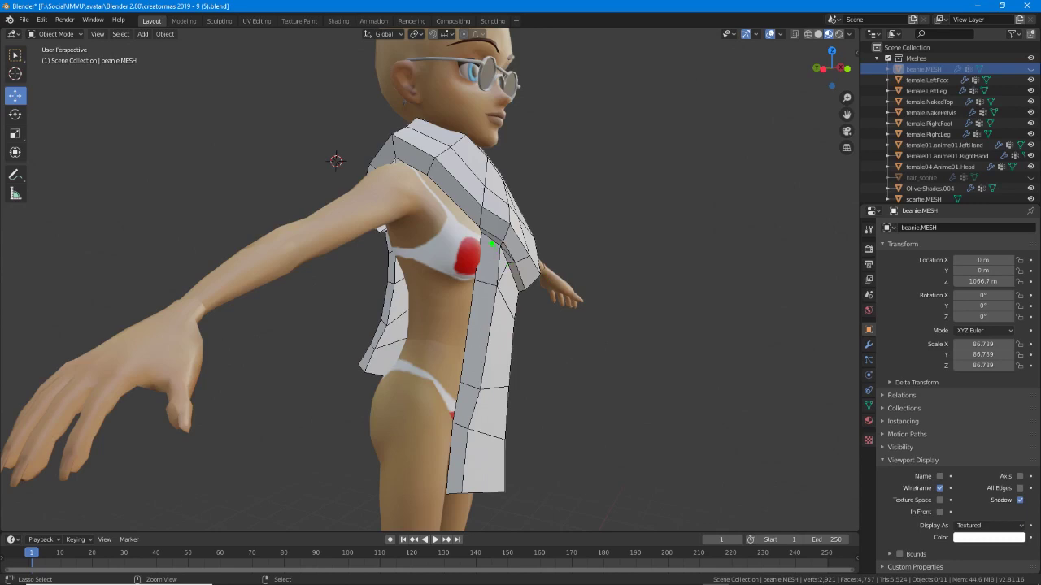
mouse_move(480, 232)
left_mouse_down()
mouse_move(504, 259)
mouse_move(518, 314)
left_mouse_up()
left_click_drag(480, 234, 471, 342)
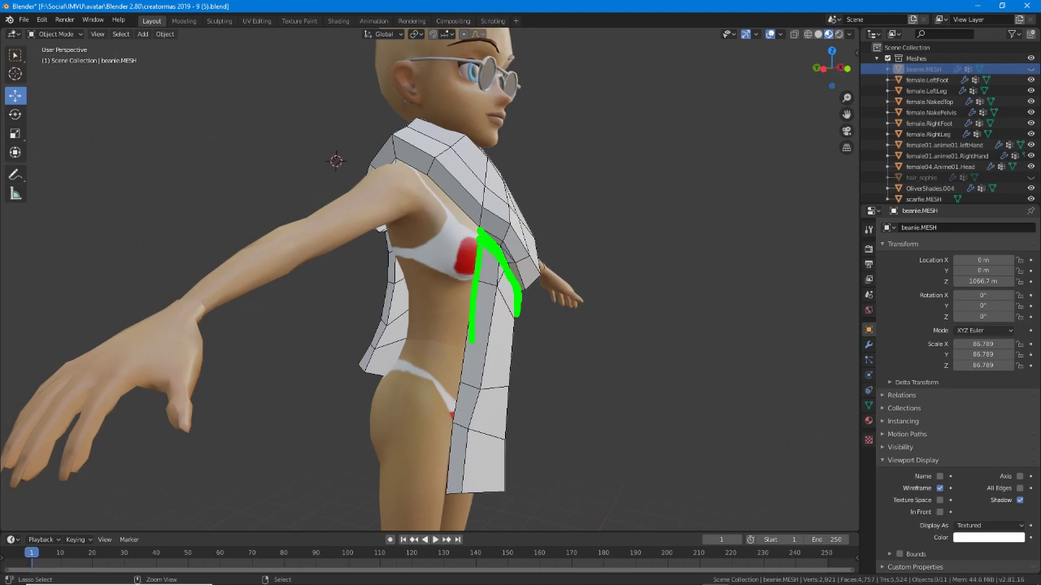
left_click_drag(493, 262, 492, 351)
left_click_drag(525, 302, 513, 397)
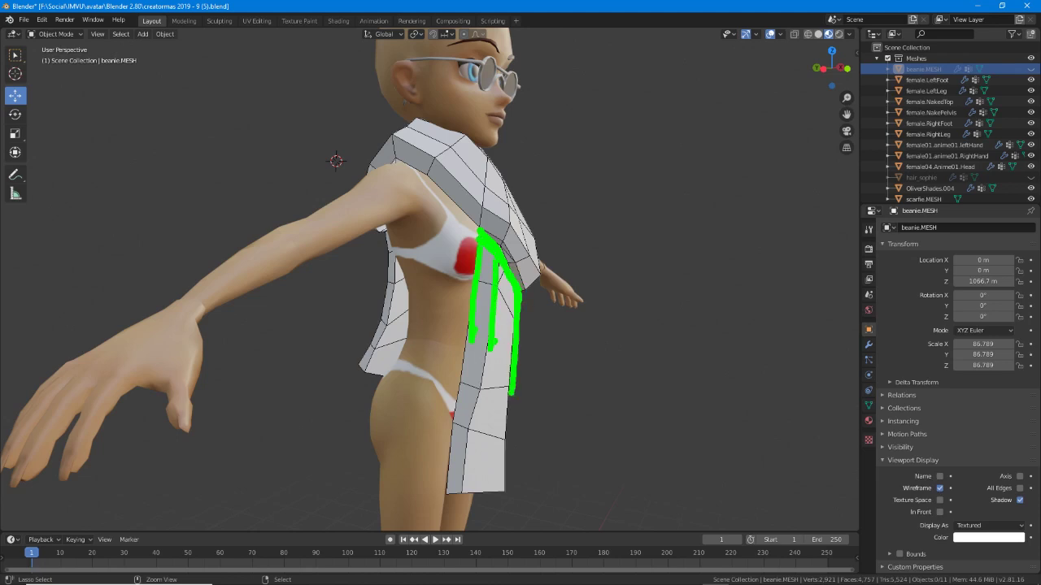
mouse_move(525, 289)
left_mouse_down()
mouse_move(482, 207)
mouse_move(498, 163)
left_mouse_up()
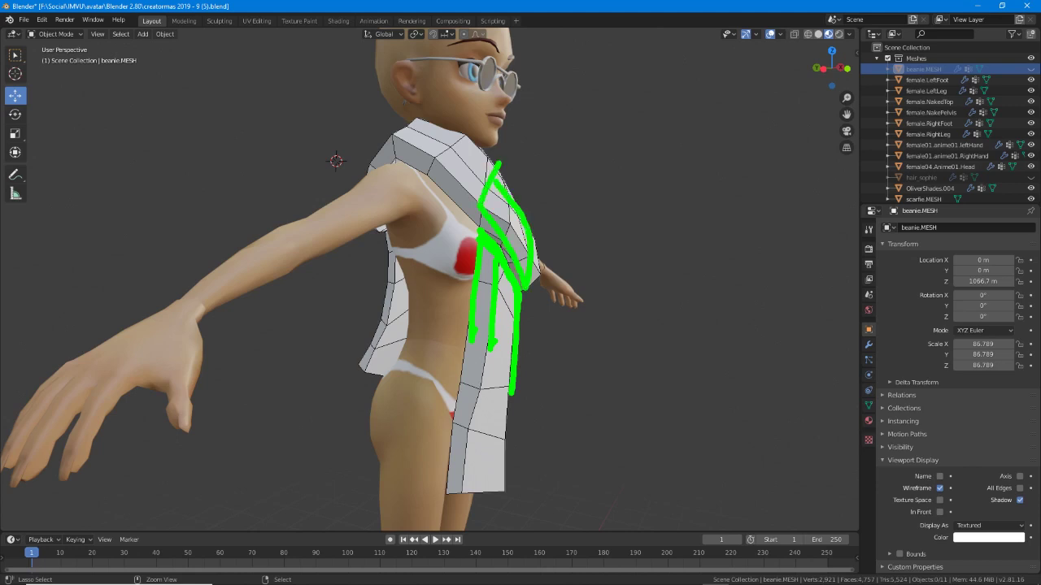
key("Escape")
Examine the back panel's junction with the collar, tracing its top and side edges and their path up to the neck.
middle_click_drag(398, 320, 628, 325)
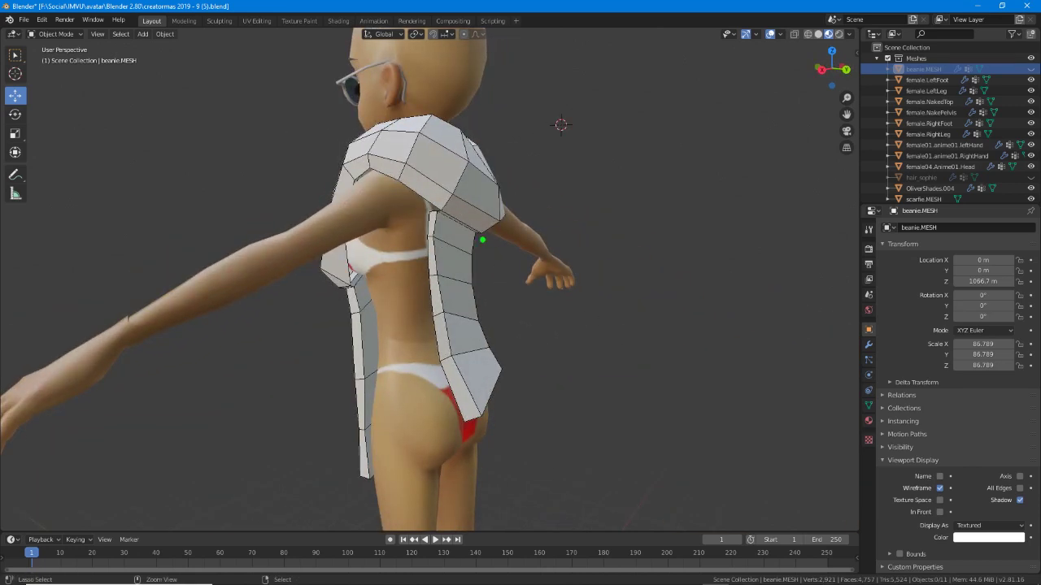
mouse_move(432, 208)
left_mouse_down()
mouse_move(476, 226)
mouse_move(492, 367)
left_mouse_up()
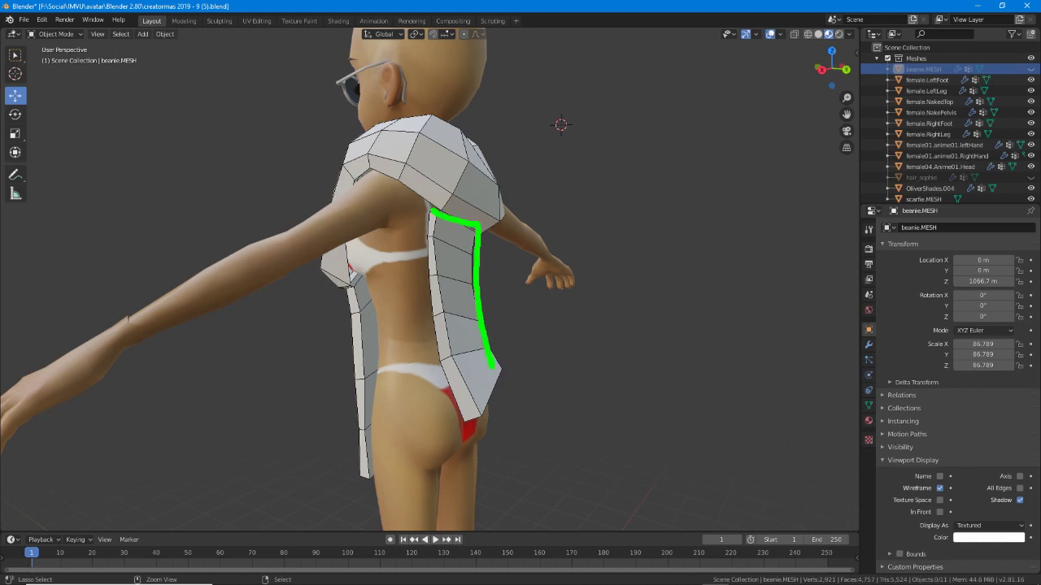
left_click_drag(433, 213, 432, 340)
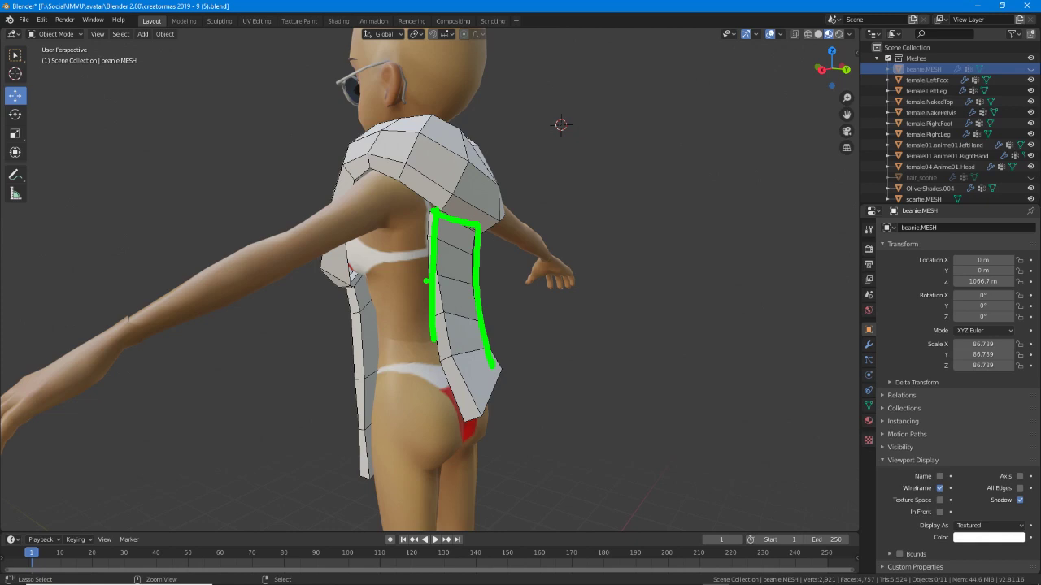
key("Escape")
mouse_move(537, 332)
middle_mouse_down()
mouse_move(489, 335)
mouse_move(404, 247)
middle_mouse_up()
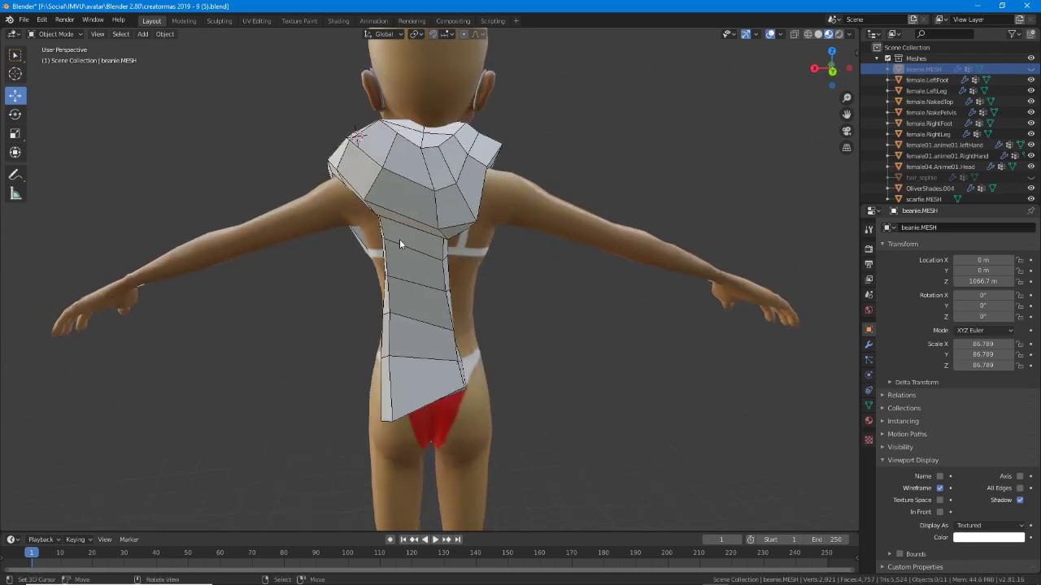
key("ctrl+2")
mouse_move(380, 221)
left_mouse_down()
mouse_move(392, 182)
mouse_move(439, 124)
left_mouse_up()
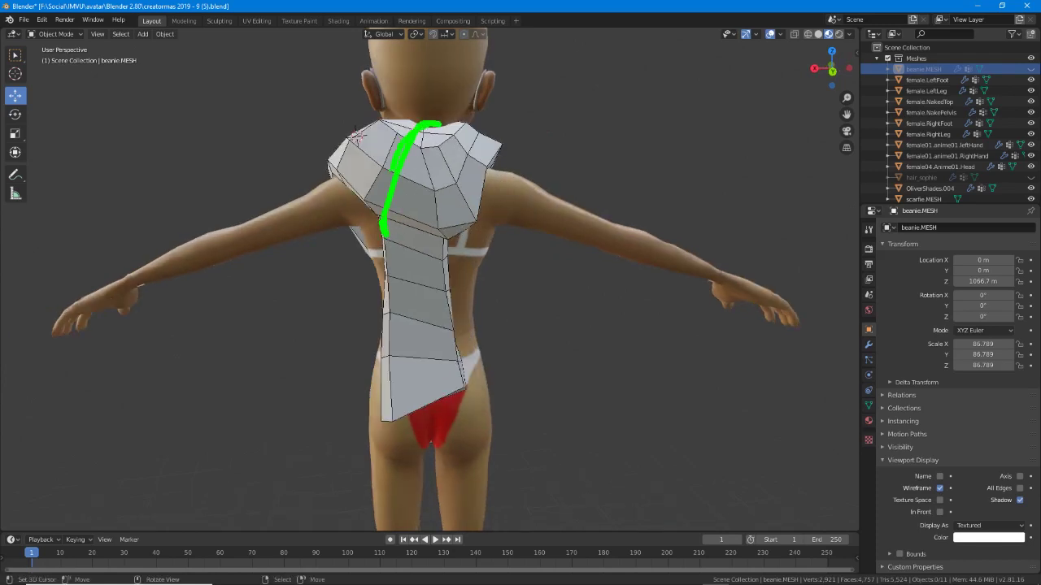
Examine the back panel's outline and the collar edges that continue from its upper corners toward the neck.
left_click_drag(397, 171, 387, 233)
mouse_move(446, 253)
left_mouse_down()
mouse_move(466, 133)
mouse_move(451, 355)
left_mouse_up()
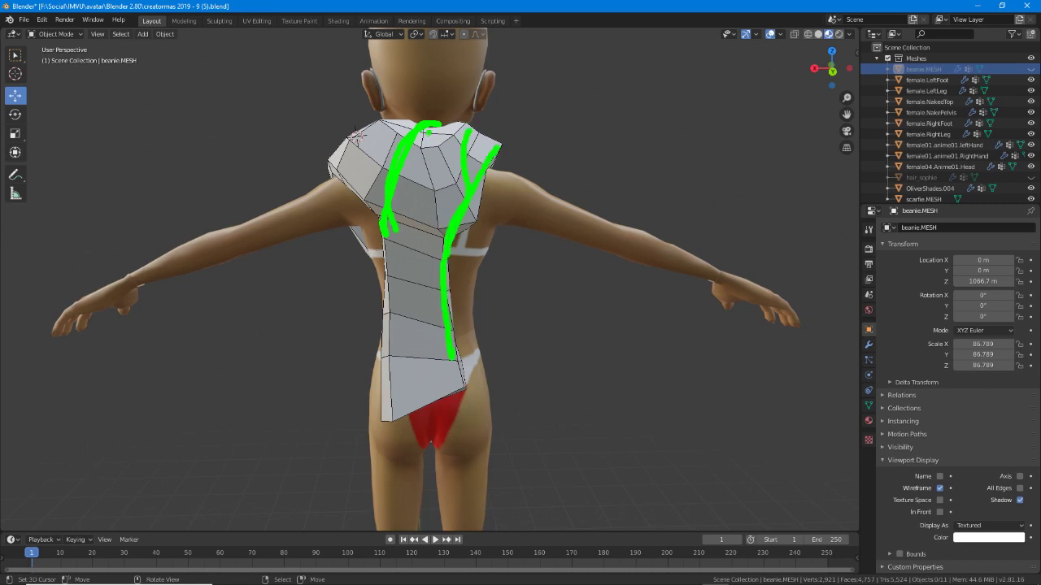
mouse_move(382, 200)
left_mouse_down()
mouse_move(385, 418)
mouse_move(465, 392)
mouse_move(457, 327)
left_mouse_up()
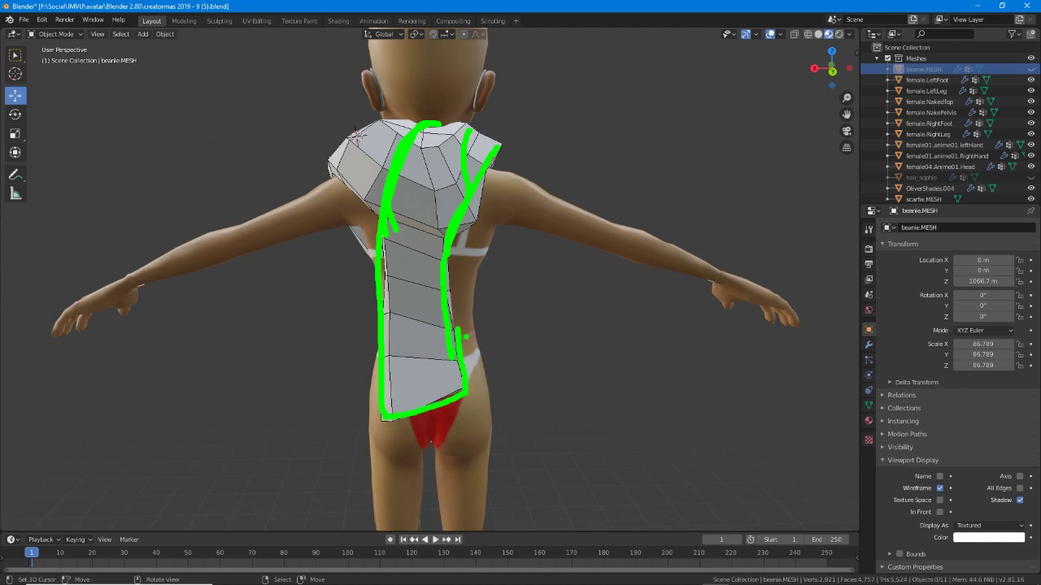
key("Escape")
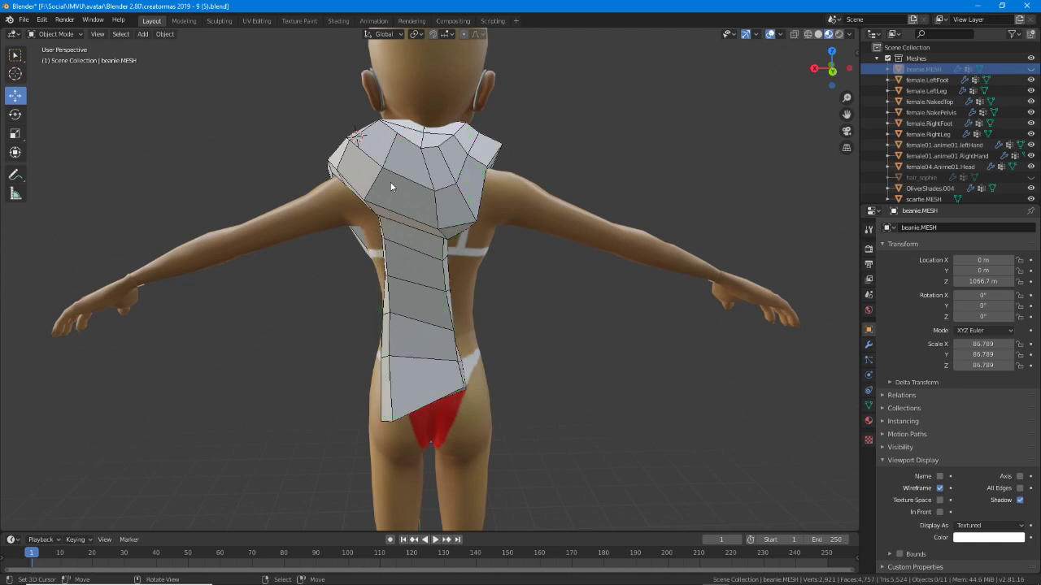
middle_click_drag(391, 187, 410, 165)
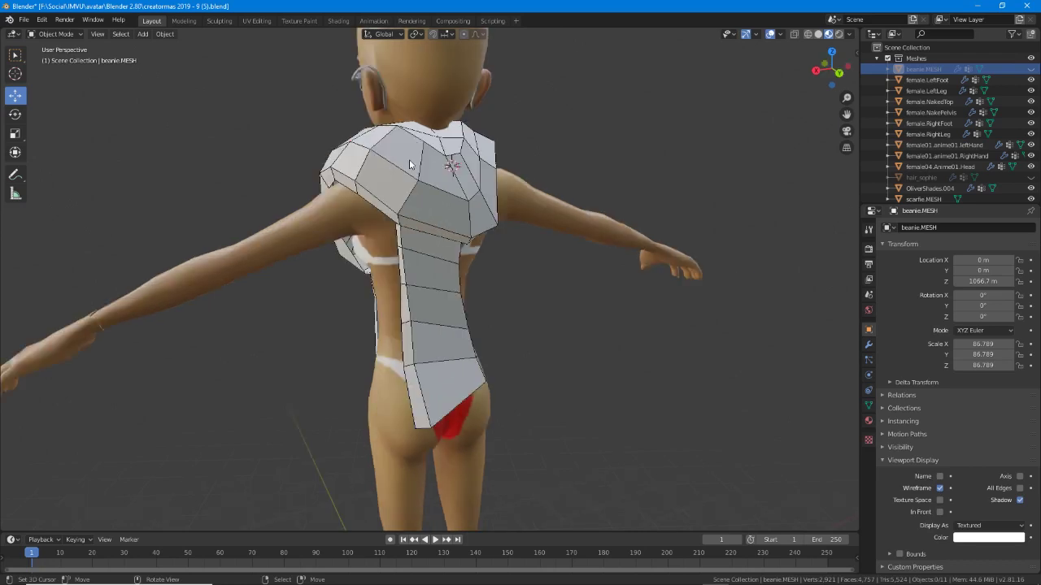
key("ctrl+2")
left_click_drag(412, 125, 392, 220)
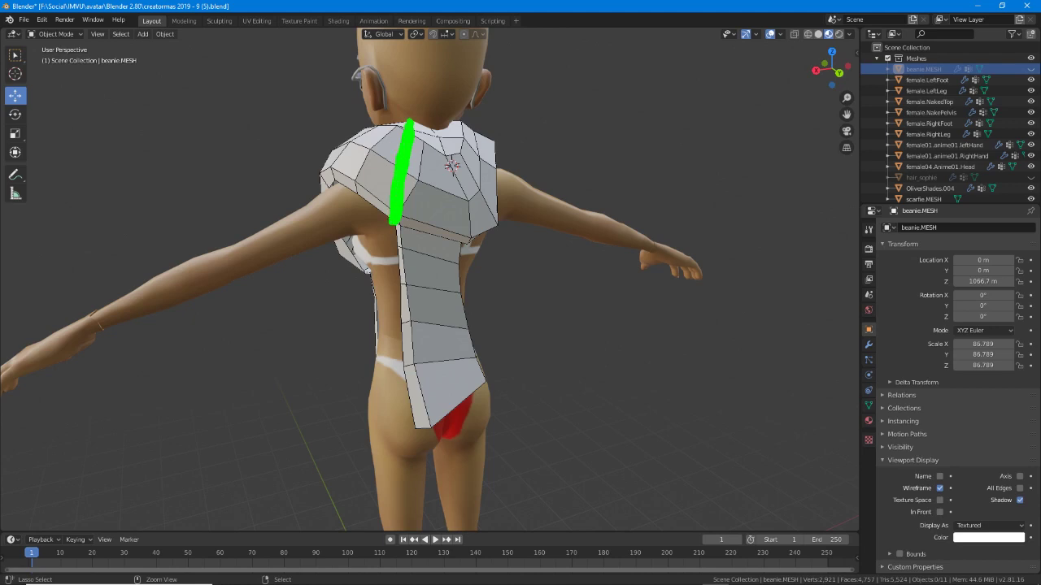
mouse_move(367, 146)
left_mouse_down()
mouse_move(395, 180)
mouse_move(380, 139)
left_mouse_up()
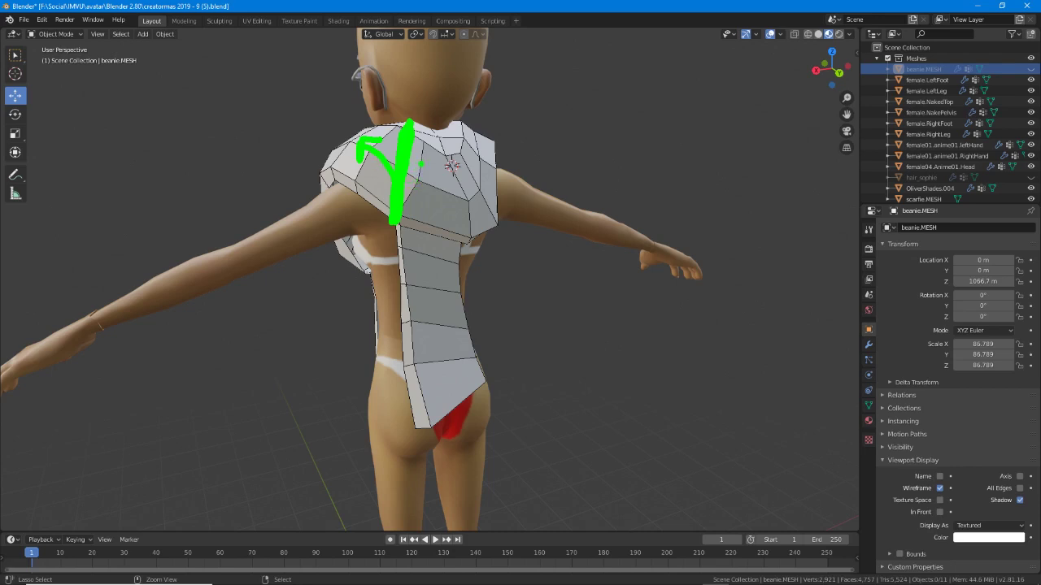
left_click_drag(419, 195, 447, 195)
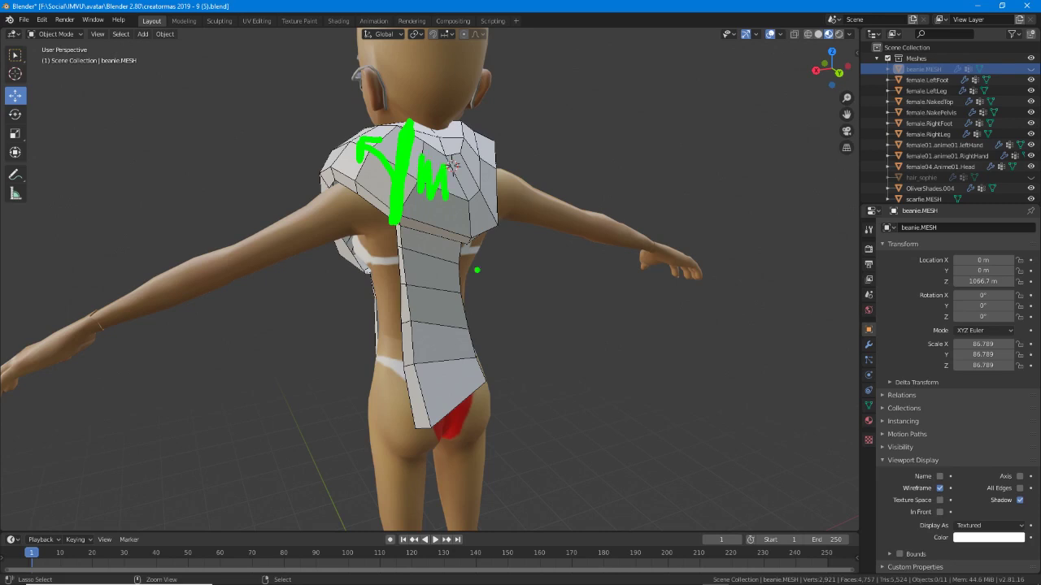
key("Escape")
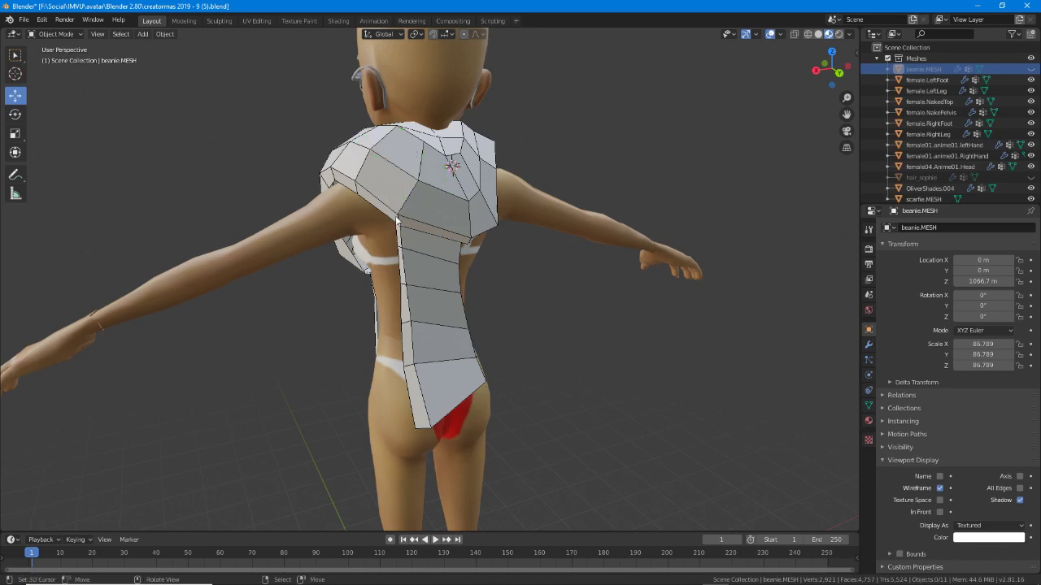
Examine the scarf from the front, back and sides, tracing how the collar wraps around the neck toward the front.
middle_click_drag(398, 220, 434, 254)
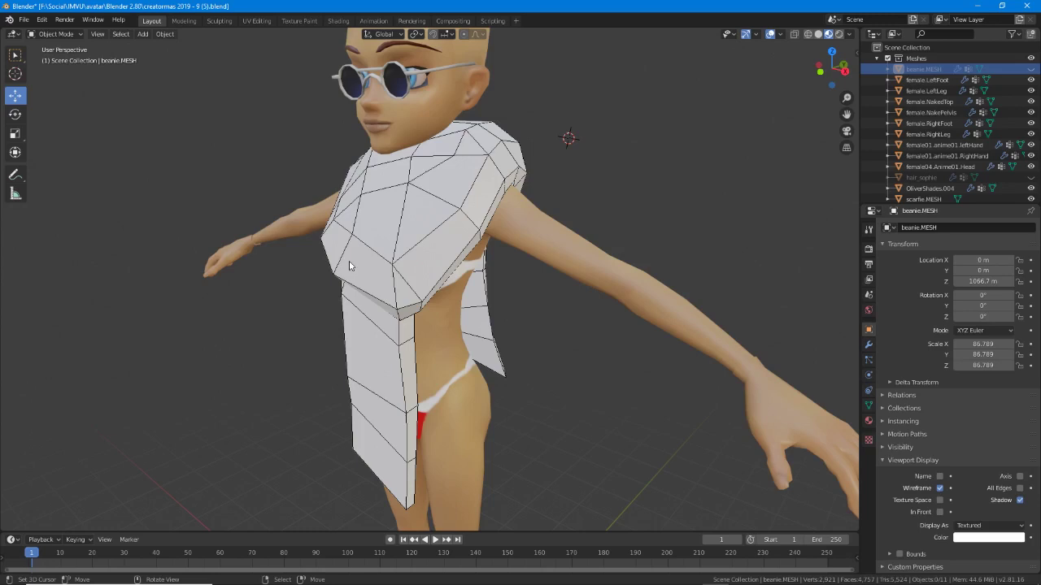
middle_click_drag(490, 280, 288, 287)
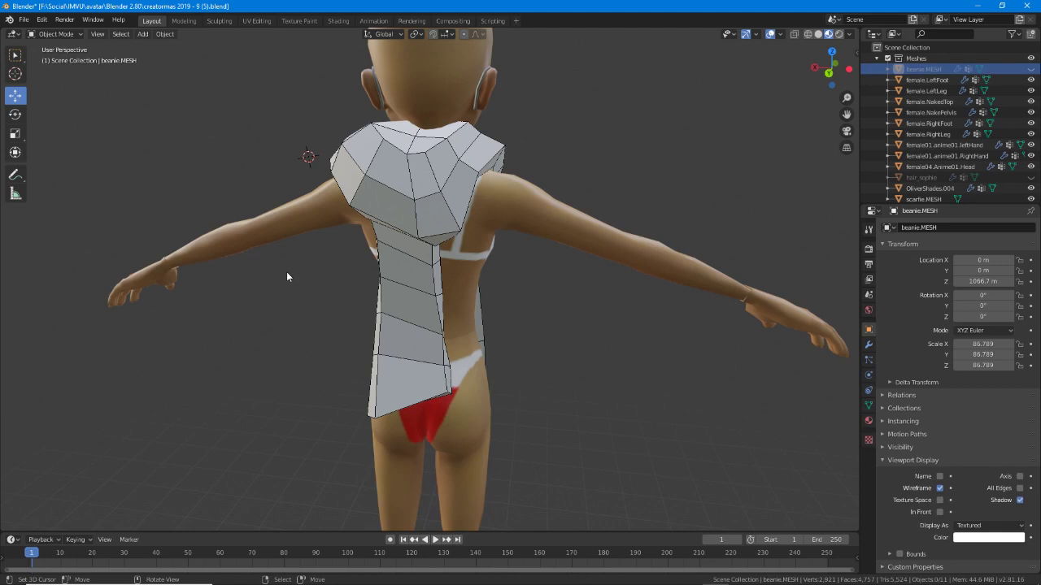
middle_click_drag(390, 263, 521, 268)
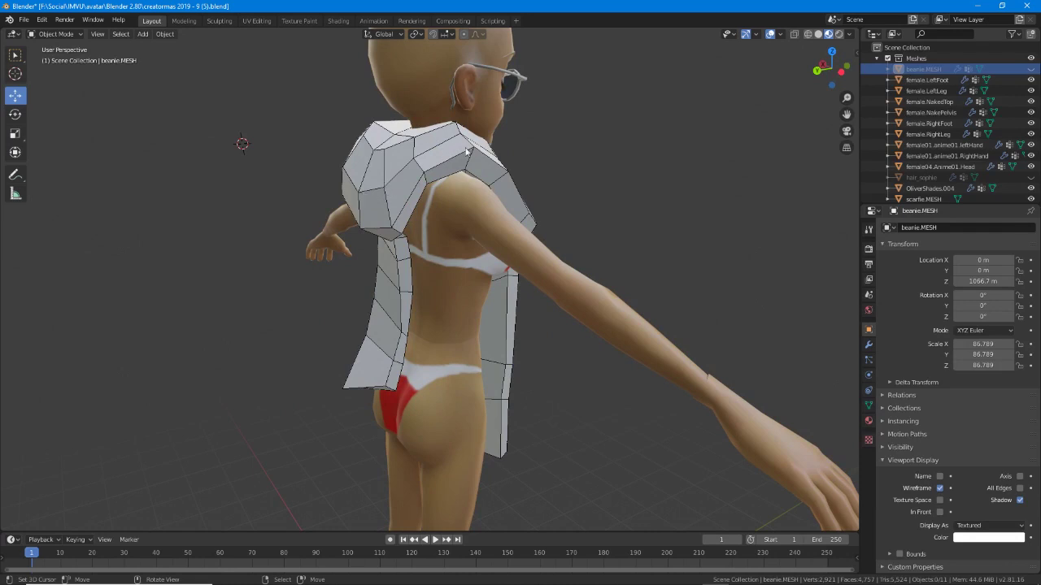
middle_click_drag(468, 153, 372, 175)
key("ctrl+2")
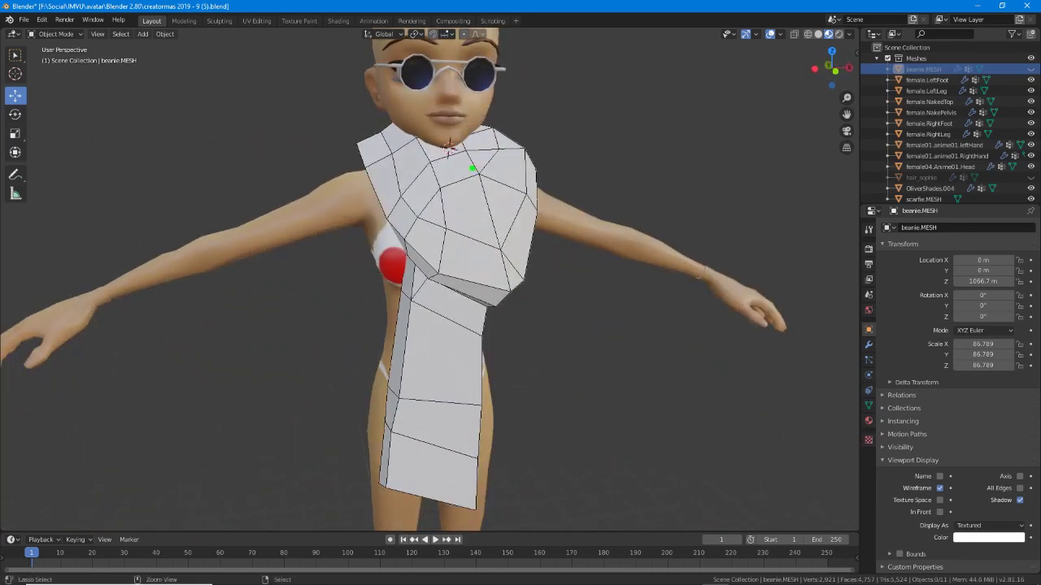
mouse_move(402, 153)
left_mouse_down()
mouse_move(532, 236)
mouse_move(478, 160)
left_mouse_up()
key("Escape")
Examine the back panel's side profile and the edge flow from the collar down the length of the panel.
middle_click_drag(626, 326, 474, 323)
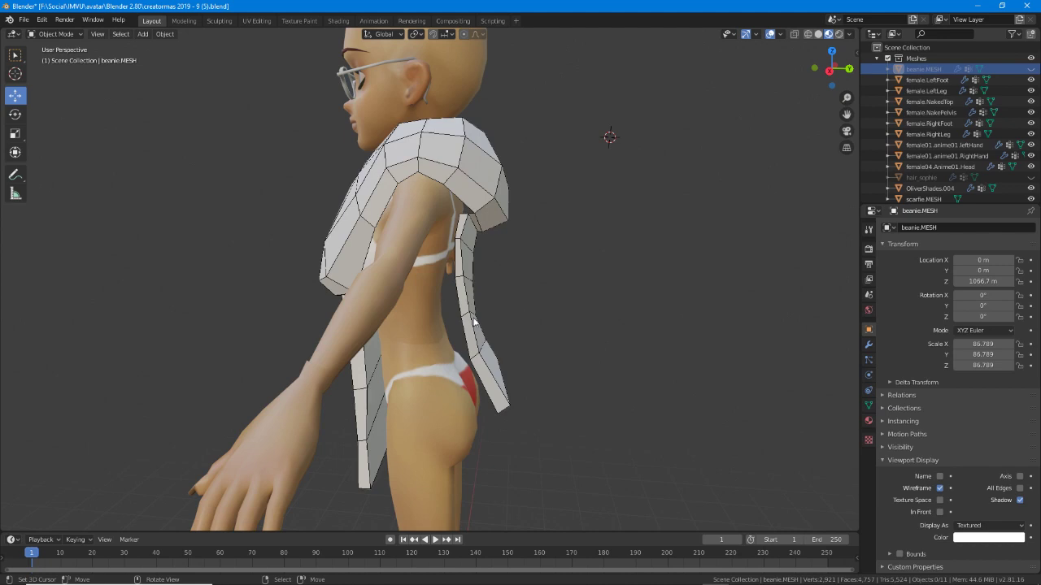
mouse_move(469, 215)
left_mouse_down("ctrl")
mouse_move(489, 241)
mouse_move(483, 364)
mouse_move(508, 413)
mouse_move(478, 237)
left_mouse_up("ctrl")
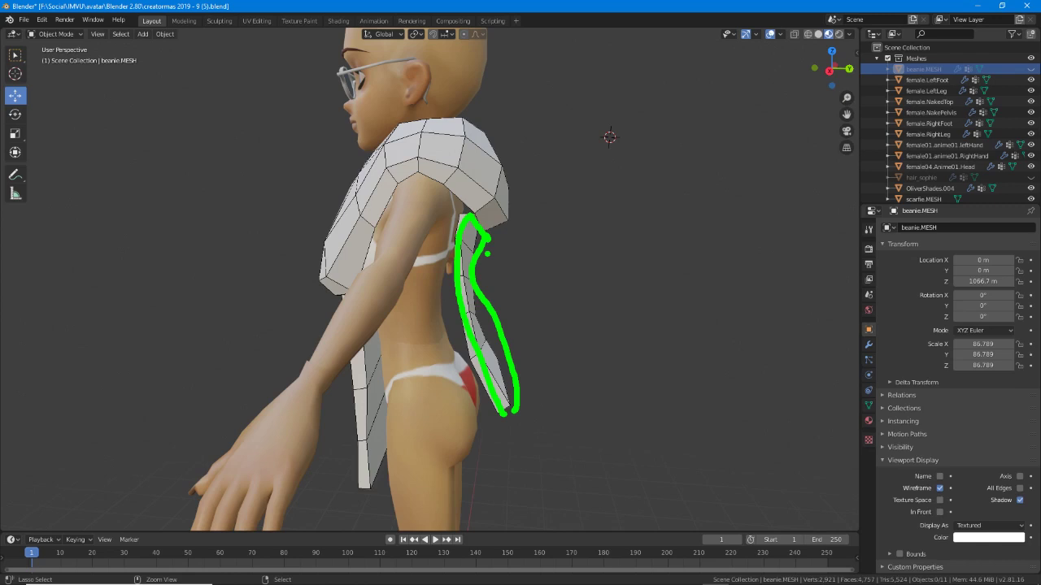
left_click_drag(486, 243, 496, 279, "ctrl")
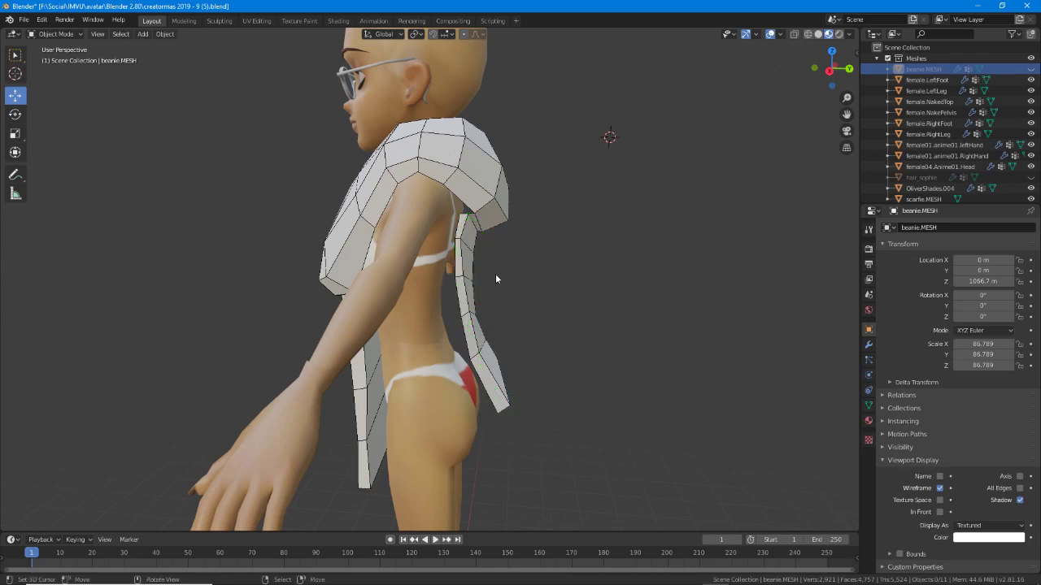
middle_click_drag(299, 300, 413, 304)
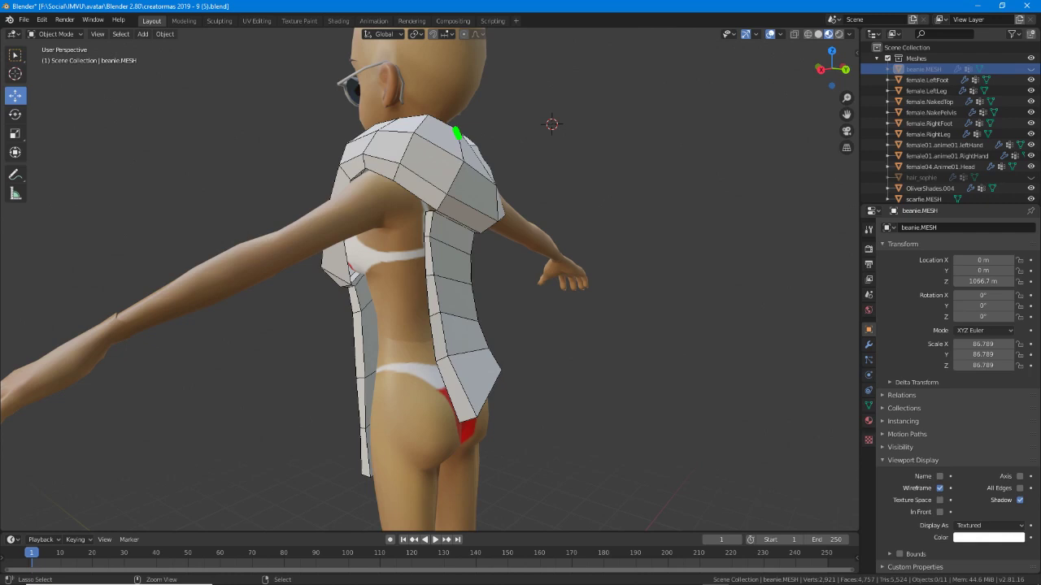
mouse_move(458, 135)
left_mouse_down()
mouse_move(446, 132)
mouse_move(443, 185)
mouse_move(469, 210)
mouse_move(441, 221)
mouse_move(451, 351)
left_mouse_up()
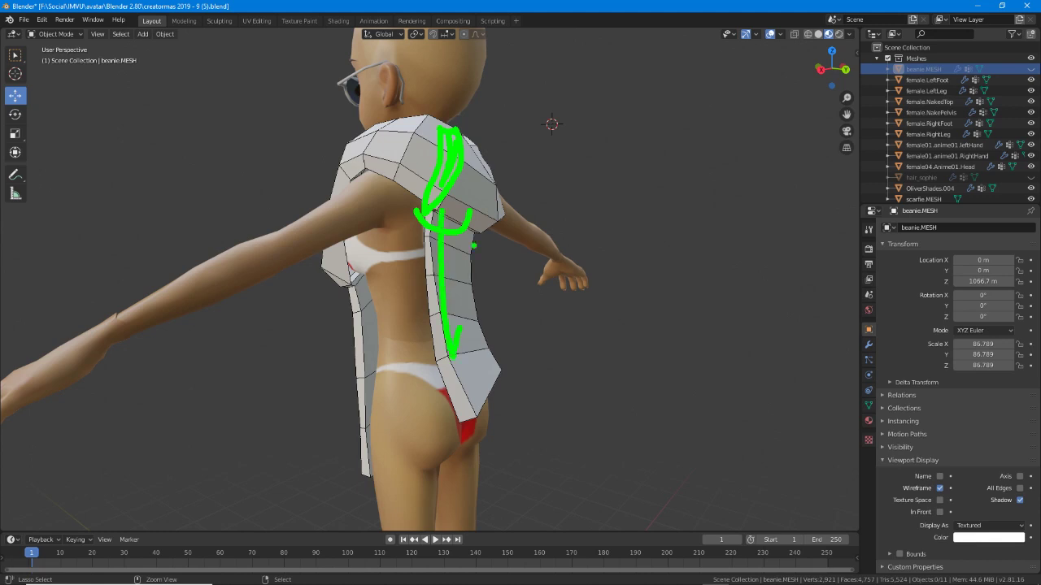
mouse_move(472, 236)
left_mouse_down()
mouse_move(476, 322)
mouse_move(464, 393)
left_mouse_up()
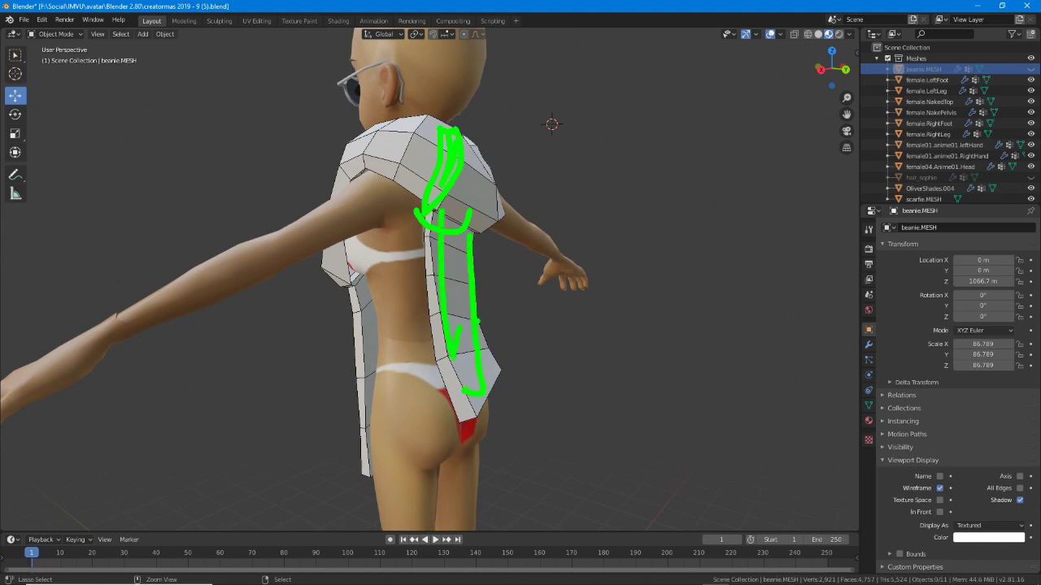
Open the recent file creatormas 2019 - 9 (6).blend without saving the current one.
left_click(24, 18)
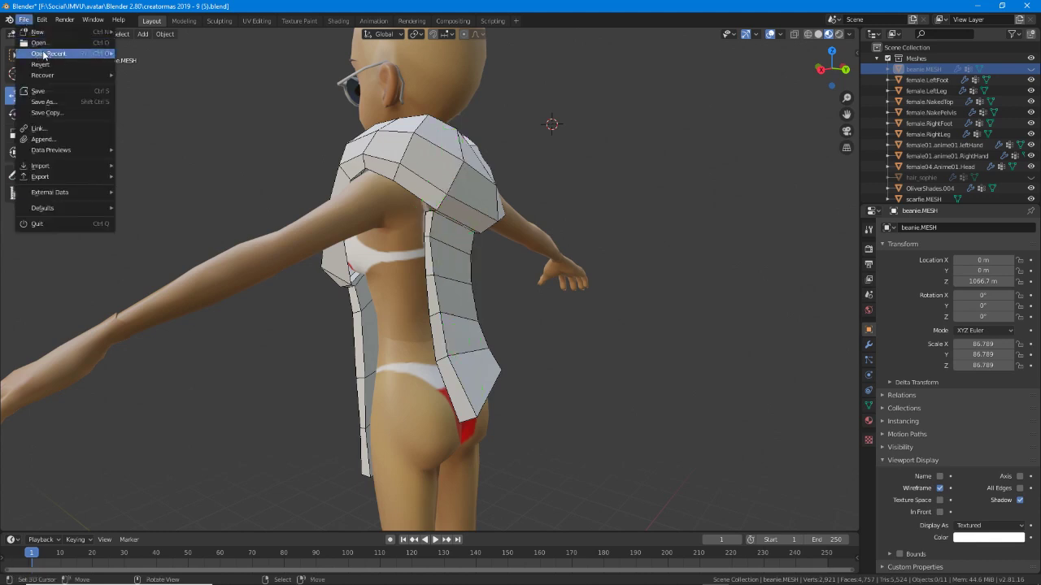
mouse_move(47, 54)
left_click(165, 64)
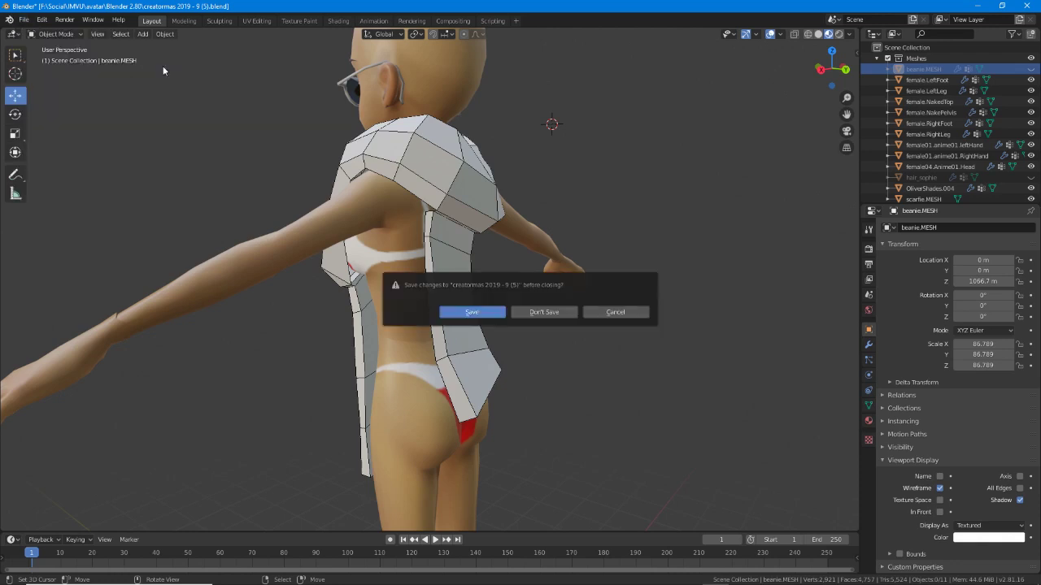
left_click(543, 314)
Move the three scarf vertices where the front panel's inner side edge meets the collar upward along the collar's arm-side edge.
middle_click_drag(251, 265, 406, 269)
scroll(406, 269, "up", 2)
left_click(436, 216)
left_click(438, 202, "shift")
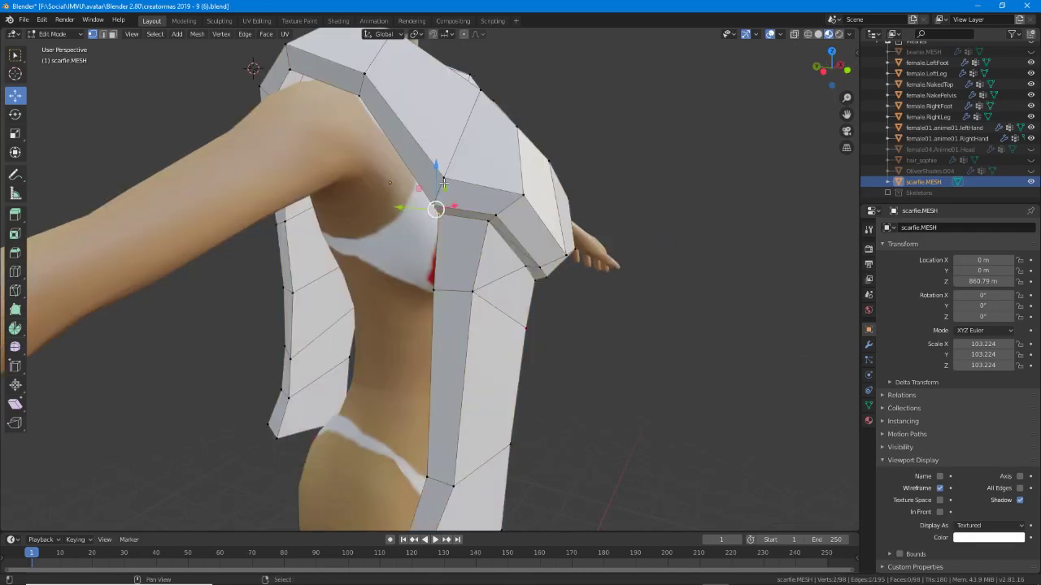
left_click(443, 183, "shift")
middle_click_drag(443, 210, 388, 227)
key("g")
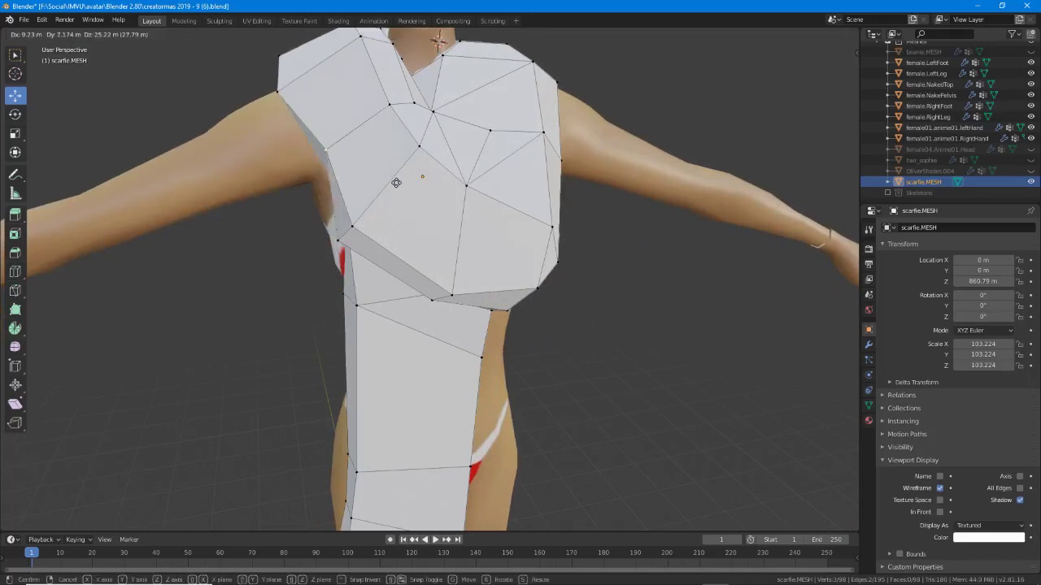
left_click(392, 187)
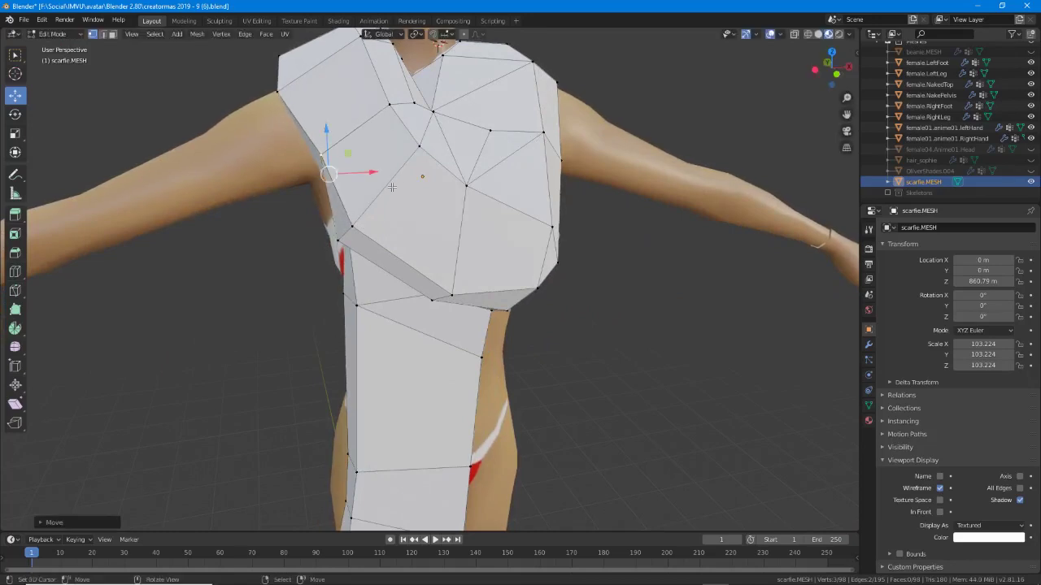
Move the collar's three front corner vertices up and back to shorten the segment beside the front panel's junction.
middle_click_drag(392, 187, 557, 211)
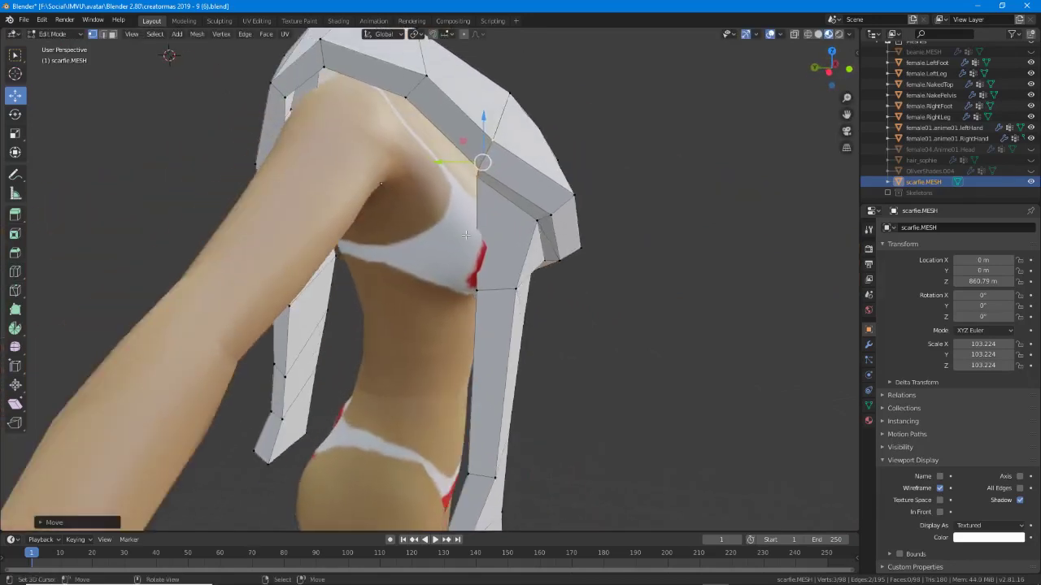
right_click(573, 197, "shift")
key("g")
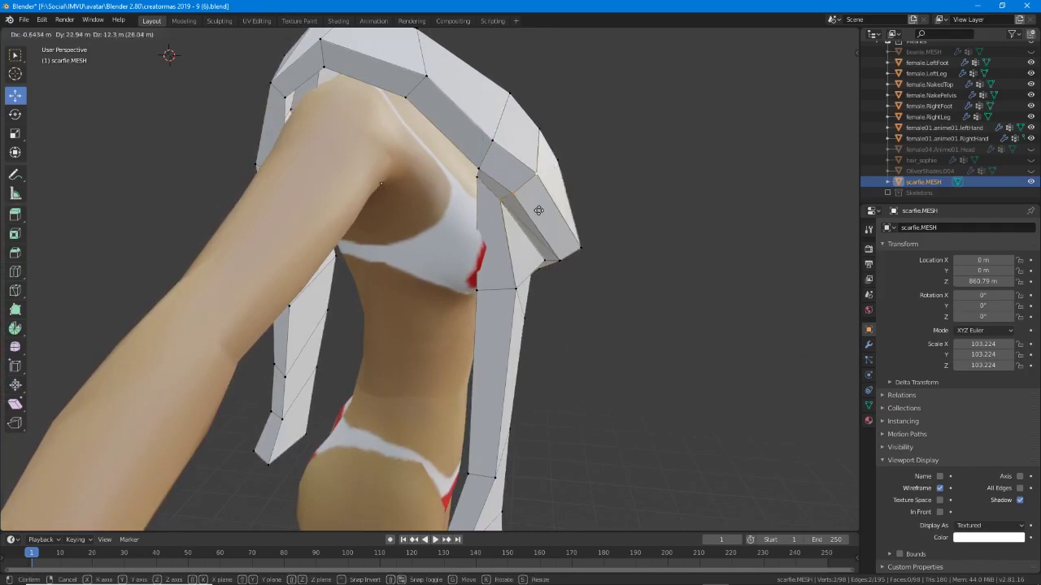
left_click(533, 172)
middle_click_drag(543, 220, 521, 222)
Raise the vertex pair on the upper side edge of the front panel, adjusting the outer vertex on its own.
right_click(492, 286)
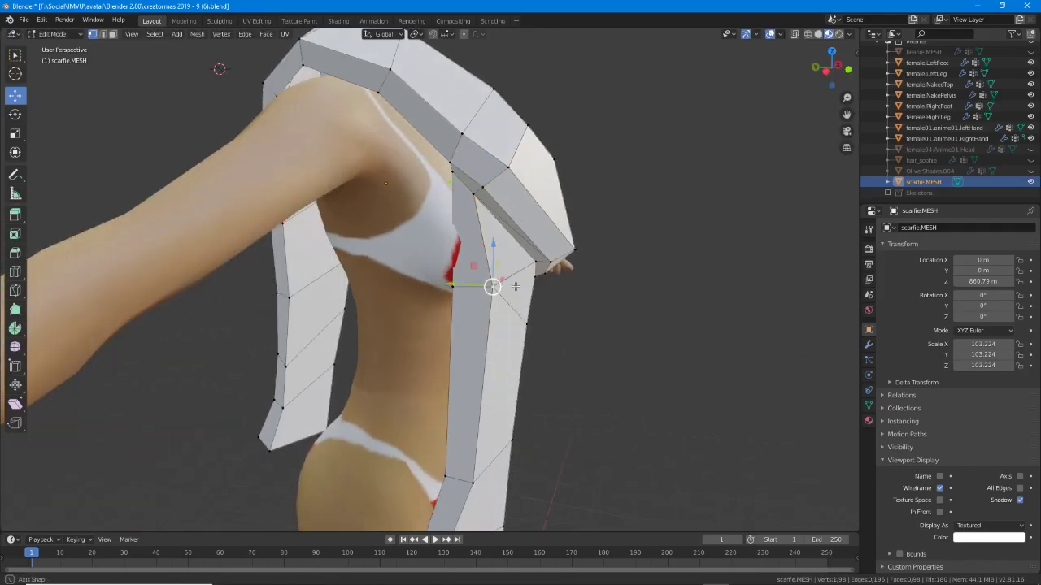
mouse_move(493, 286)
middle_mouse_down()
mouse_move(524, 289)
mouse_move(505, 289)
middle_mouse_up()
key("g")
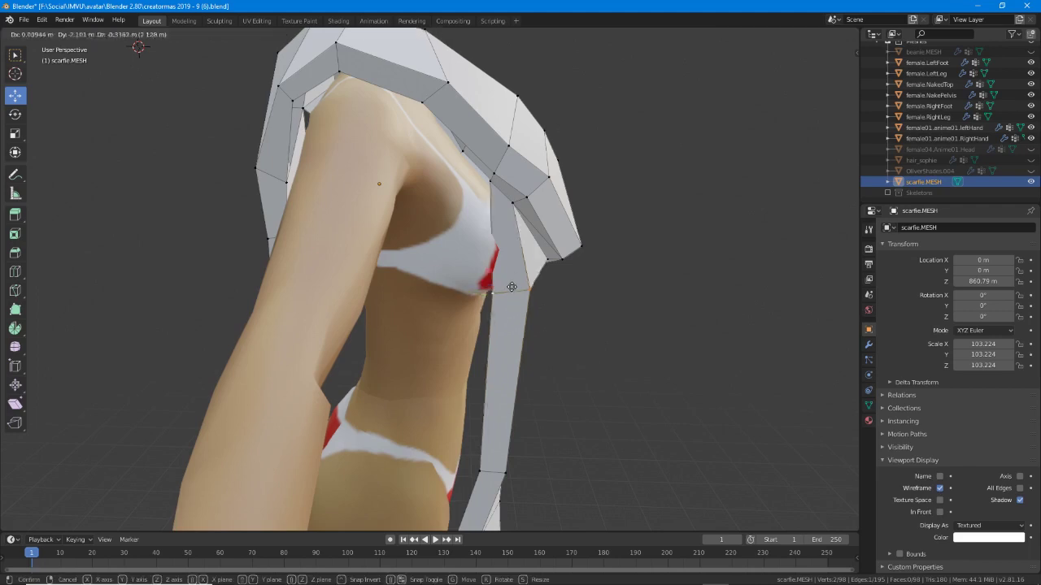
left_click(518, 276)
key("g")
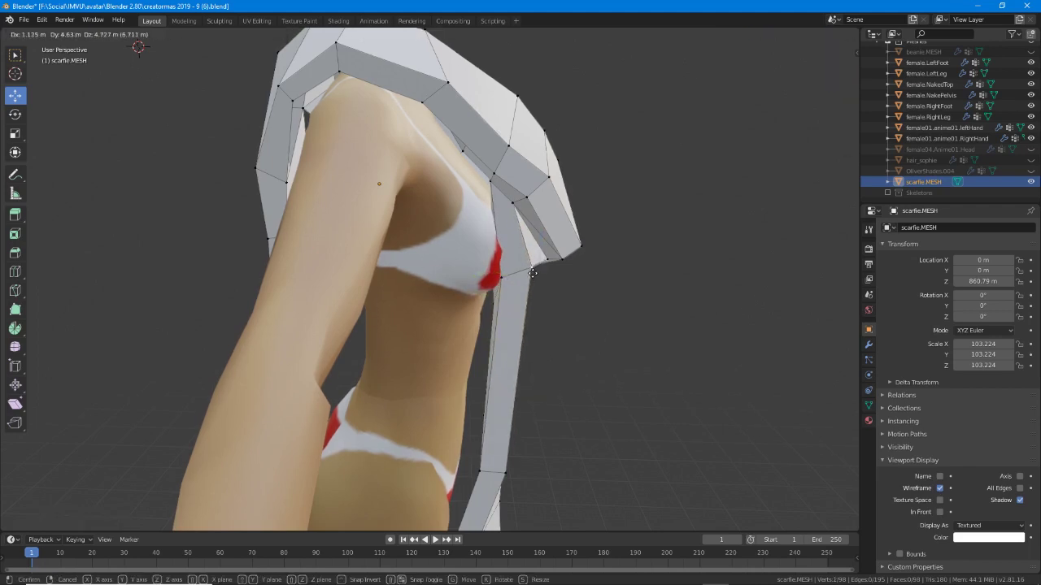
left_click(529, 275)
middle_click_drag(529, 274, 574, 279)
Reposition single vertices along the collar's arm-side edge over the shoulder to even out the edge's curve and spacing.
right_click(418, 186)
key("g")
left_click(401, 211)
key("g")
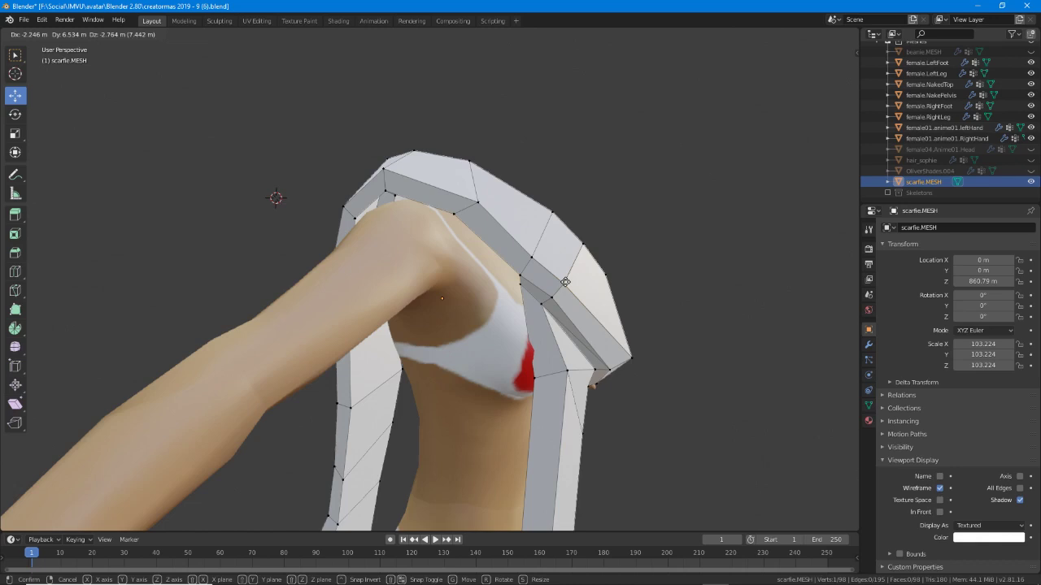
left_click(552, 280)
left_click(384, 169)
key("g")
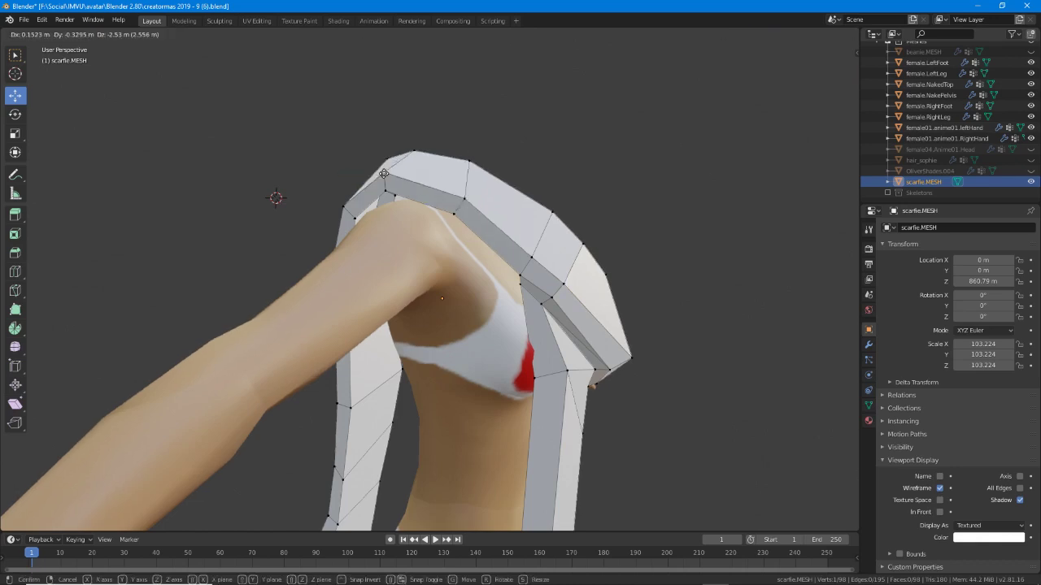
left_click(389, 175)
middle_click_drag(350, 187, 353, 251)
key("g")
left_click(467, 187)
Reposition the vertices on the upper arm-side edge of the back panel one by one to straighten its outline below the collar.
left_click(338, 271)
key("g")
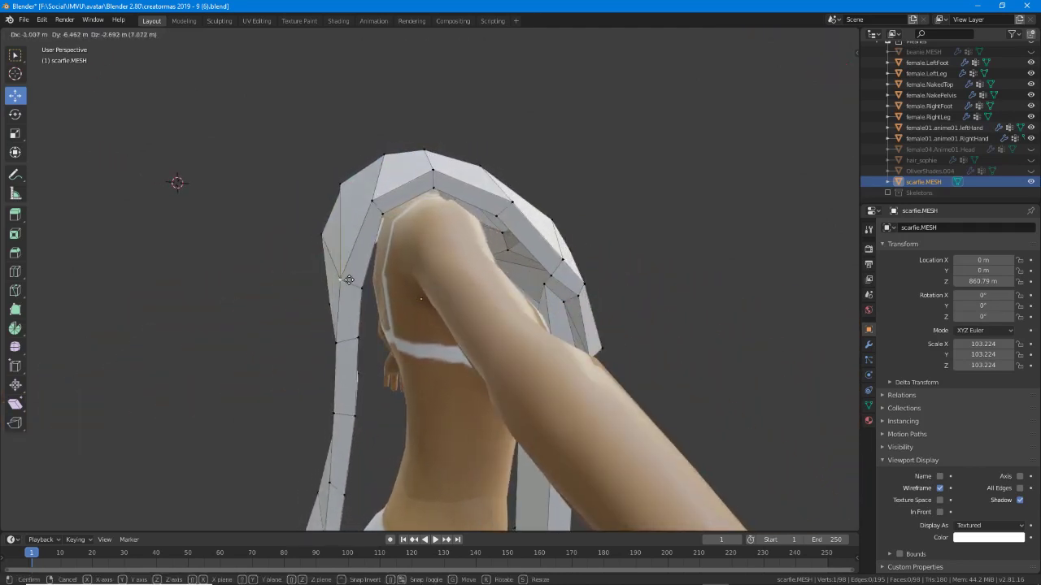
left_click(351, 279)
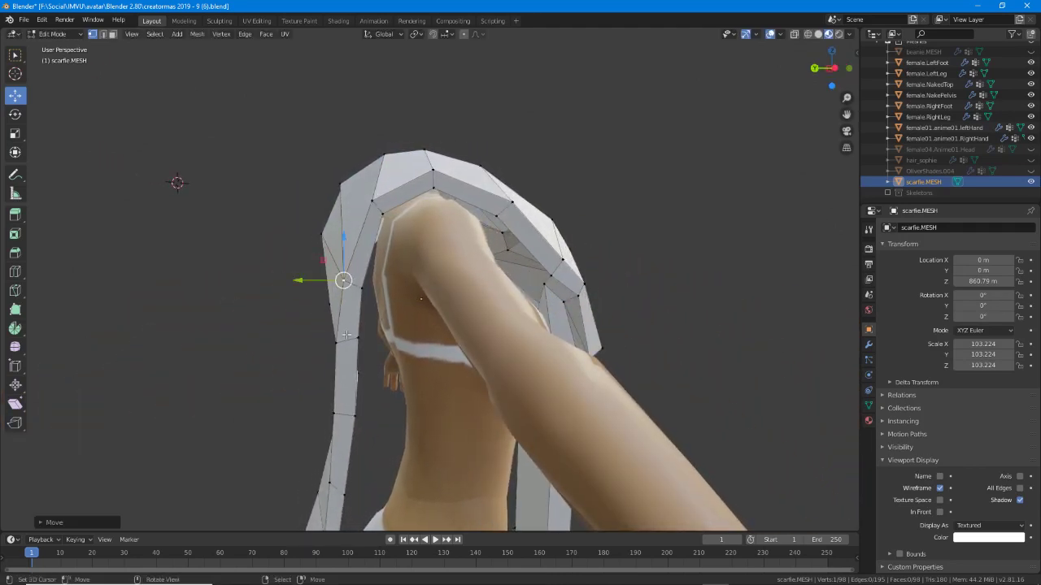
right_click_drag(342, 336, 346, 334)
middle_click_drag(346, 333, 346, 232, "shift")
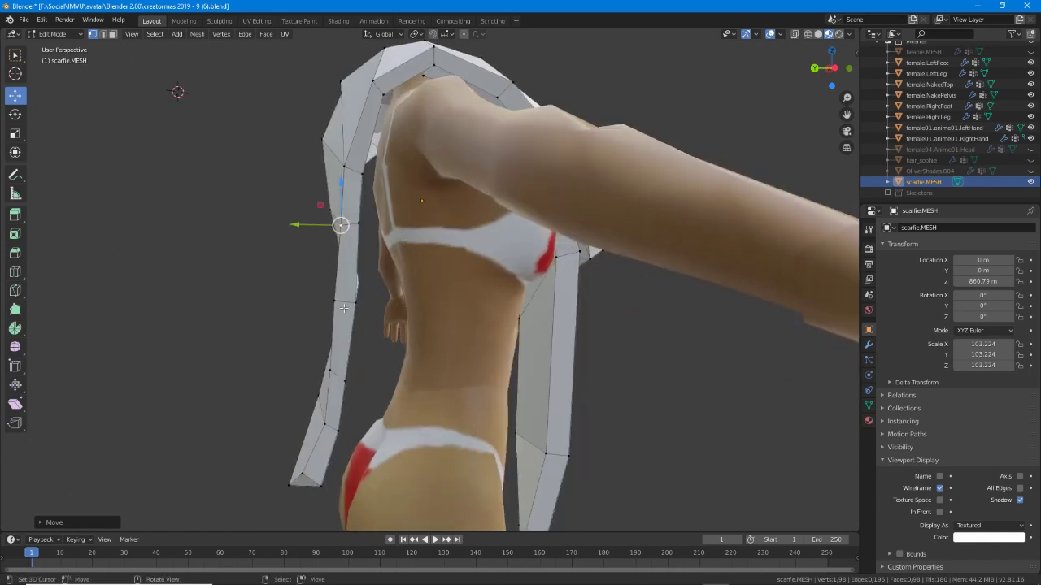
right_click_drag(342, 306, 347, 309)
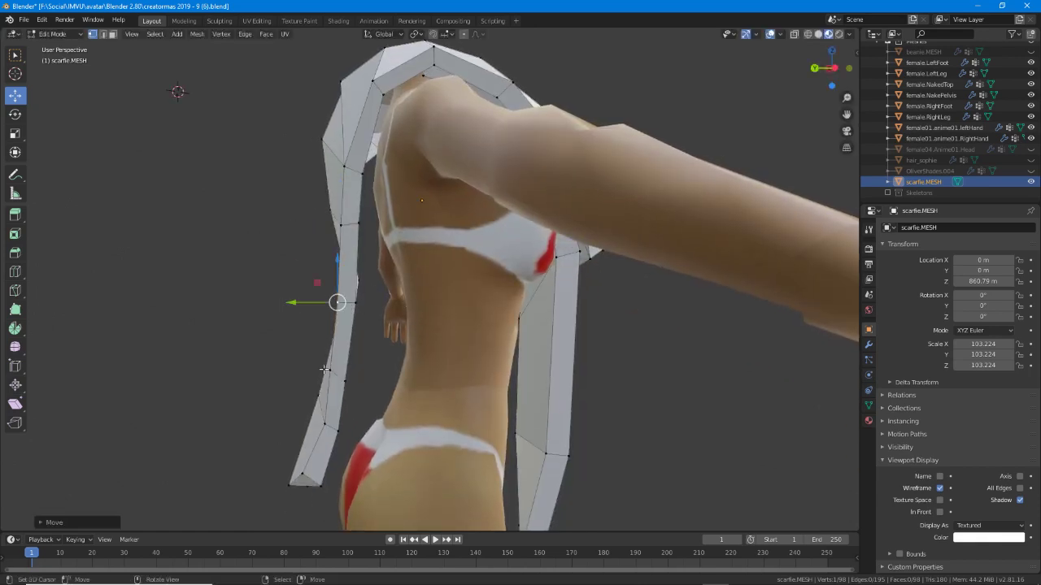
Adjust the arm-side vertices on the lower part of the back panel down to its hem, evening out their spacing.
right_click_drag(324, 369, 325, 378)
left_click(324, 379)
key("g")
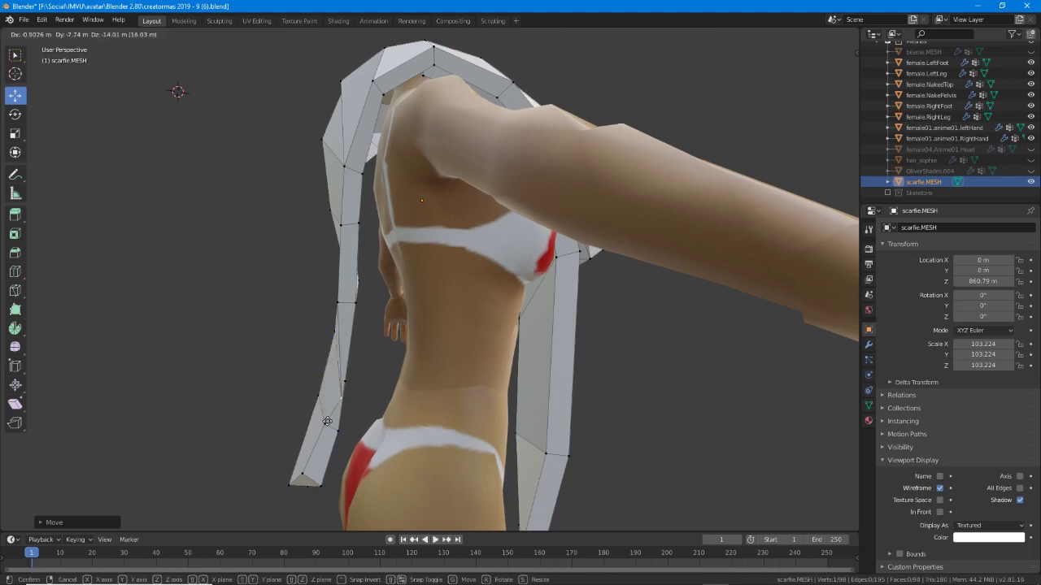
left_click(325, 399)
key("g")
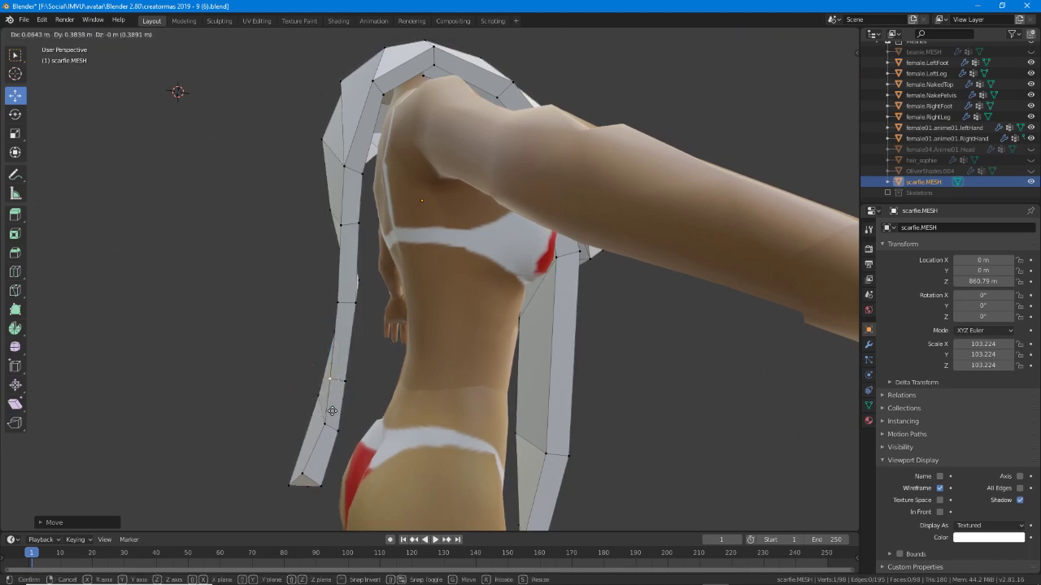
left_click(331, 411)
right_click_drag(325, 422, 323, 424)
right_click_drag(306, 478, 308, 487)
left_click(306, 486)
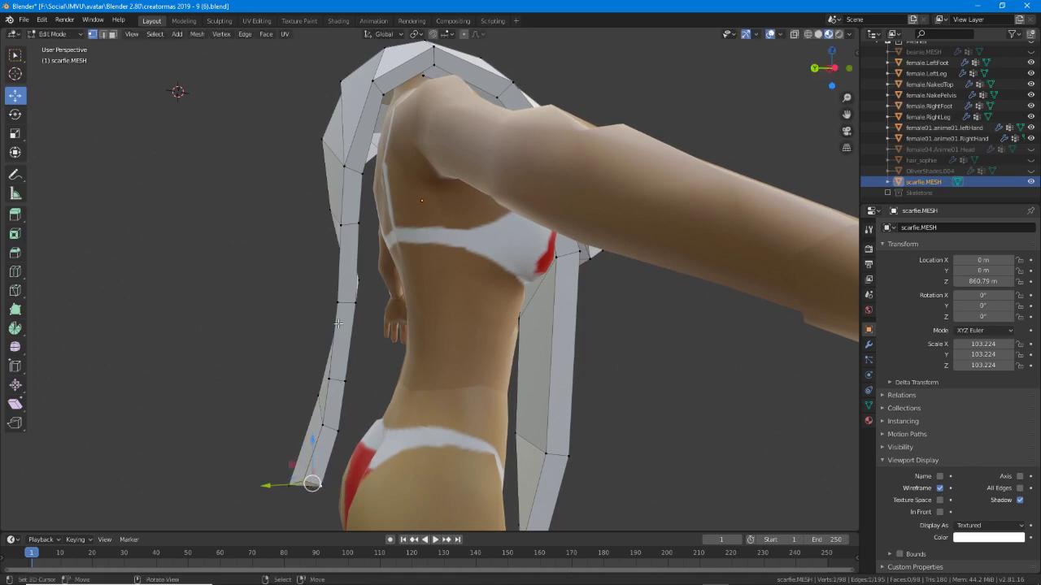
Move the lower rim vertex of the collar just in front of the shoulder, then slide it along its edge.
middle_click_drag(309, 483, 550, 328)
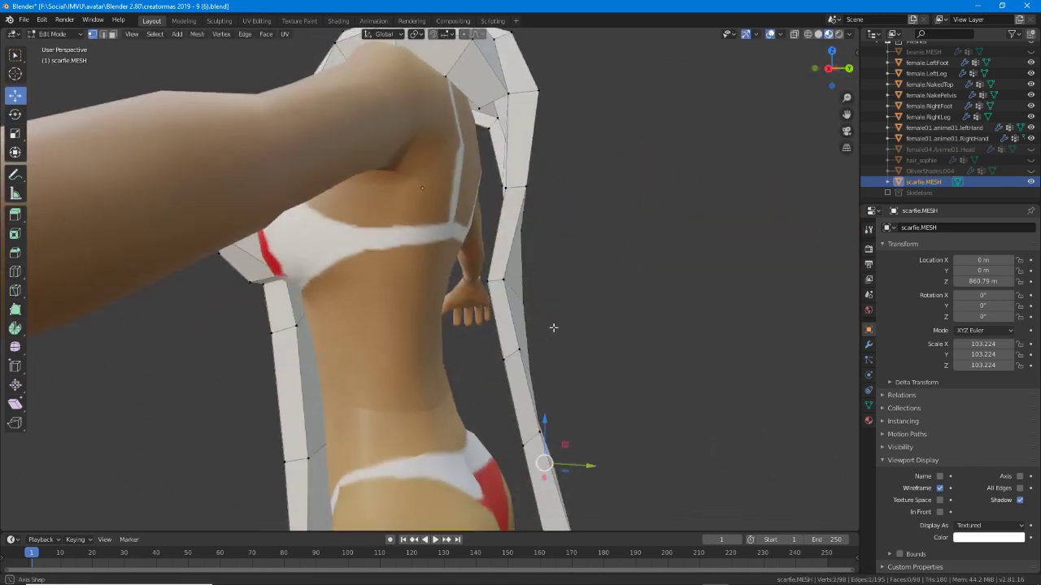
left_click(504, 278)
middle_click_drag(503, 130, 450, 245)
right_click(470, 238)
right_click(386, 245)
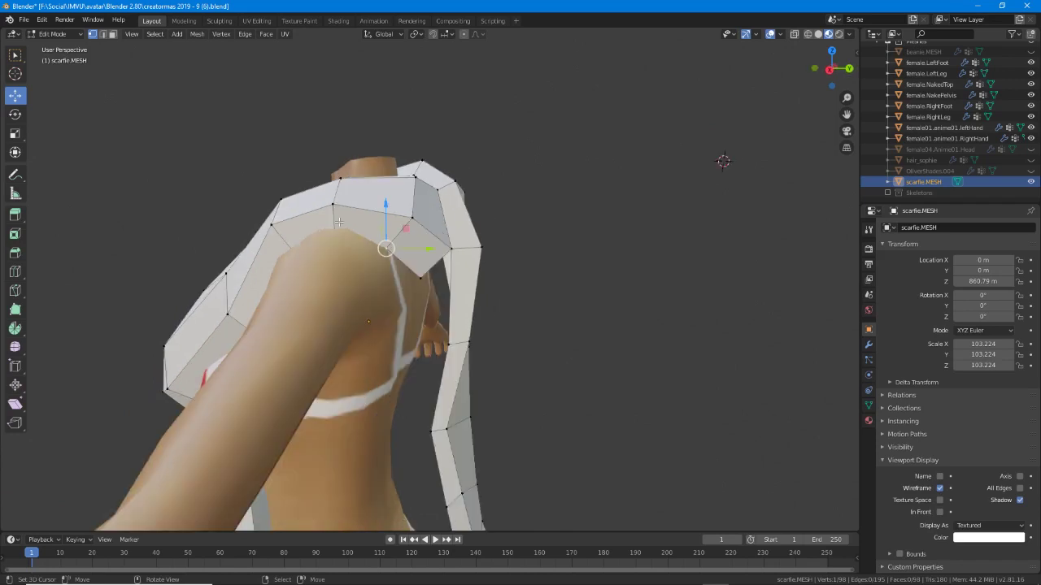
middle_click_drag(387, 244, 349, 225)
right_click(362, 255)
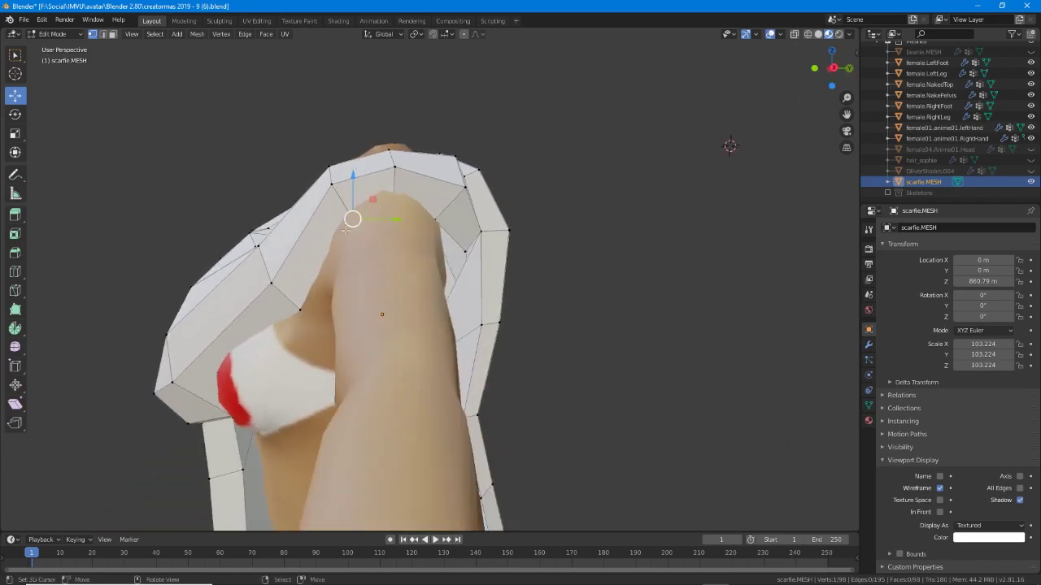
key("g")
left_click(343, 228)
key("g")
key("g")
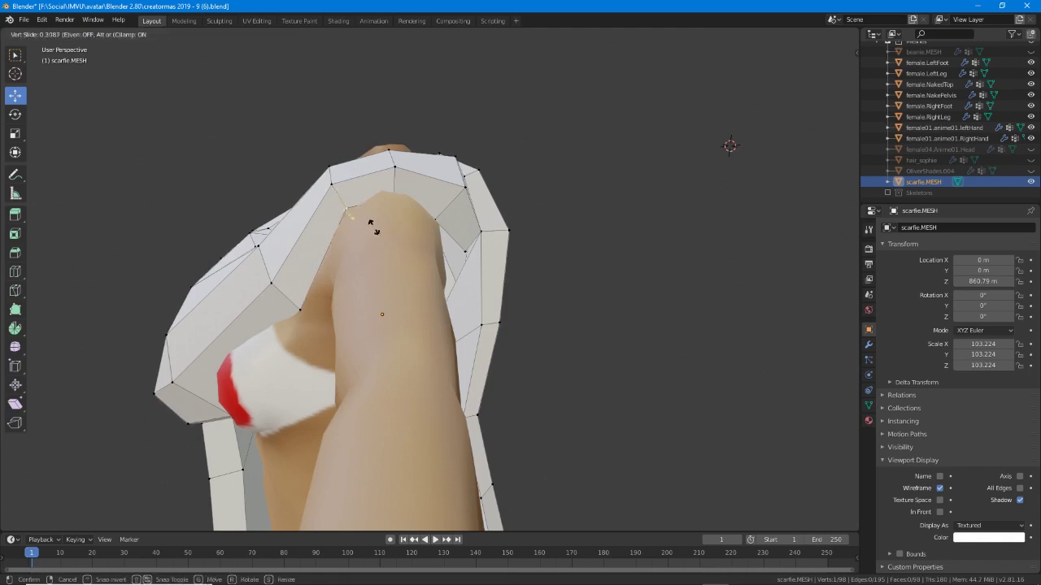
left_click(375, 226)
Slide the collar's rim vertices on top of and behind the shoulder along their edges, and move the outer one in front.
right_click(393, 201)
key("g")
key("shift+v")
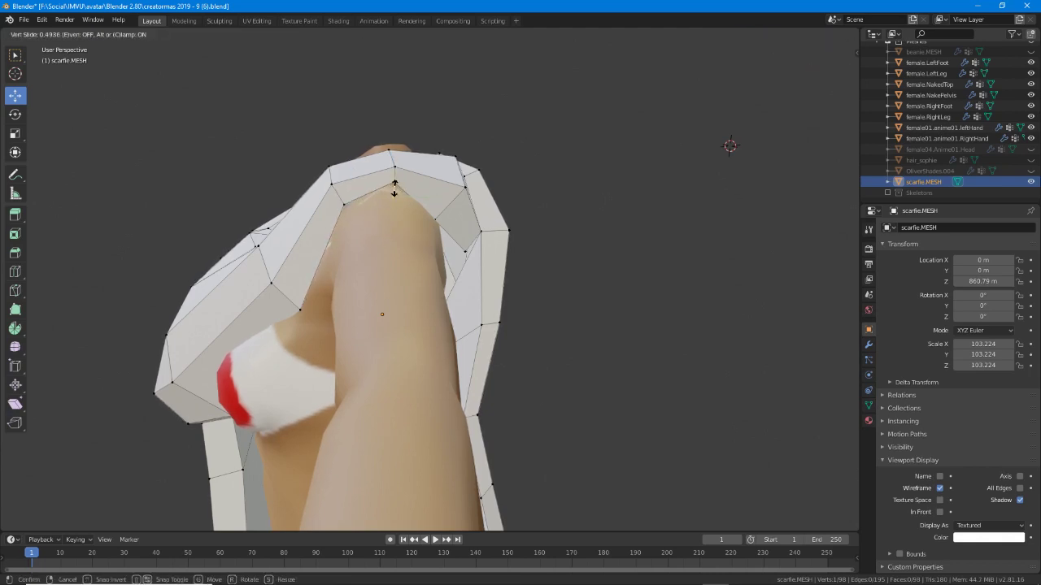
left_click(350, 188)
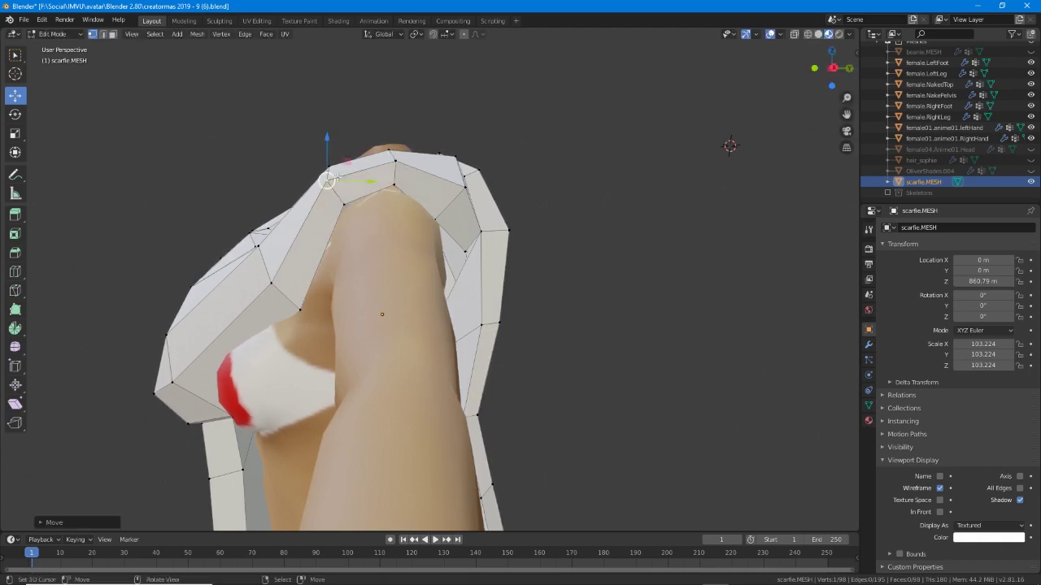
key("g")
key("g")
left_click(446, 207)
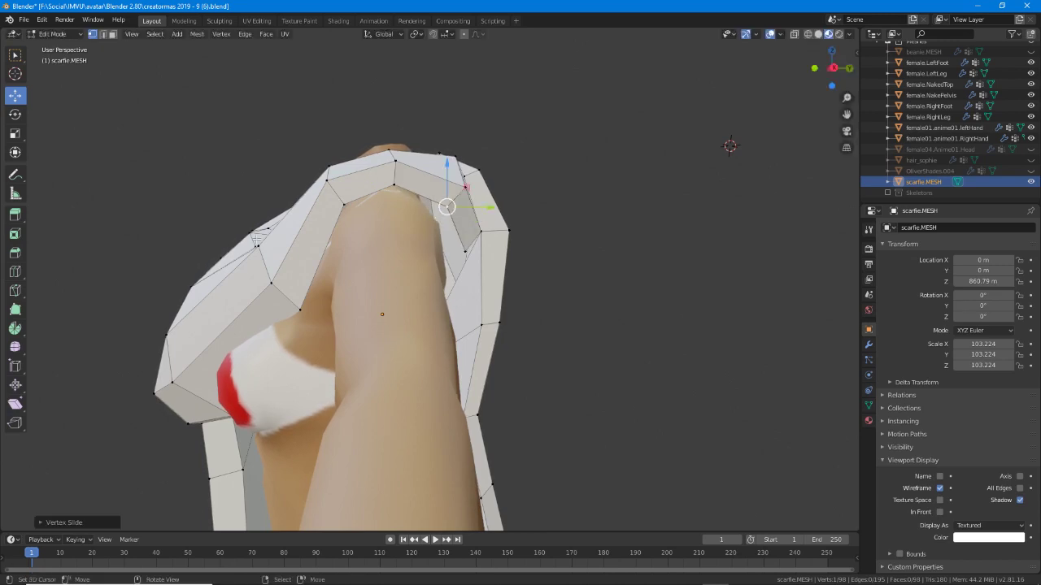
Move the vertex pair on the collar's arm-side rim above the chest up and forward to smooth the front curve.
middle_click_drag(227, 307, 290, 313)
middle_click_drag(240, 353, 213, 313)
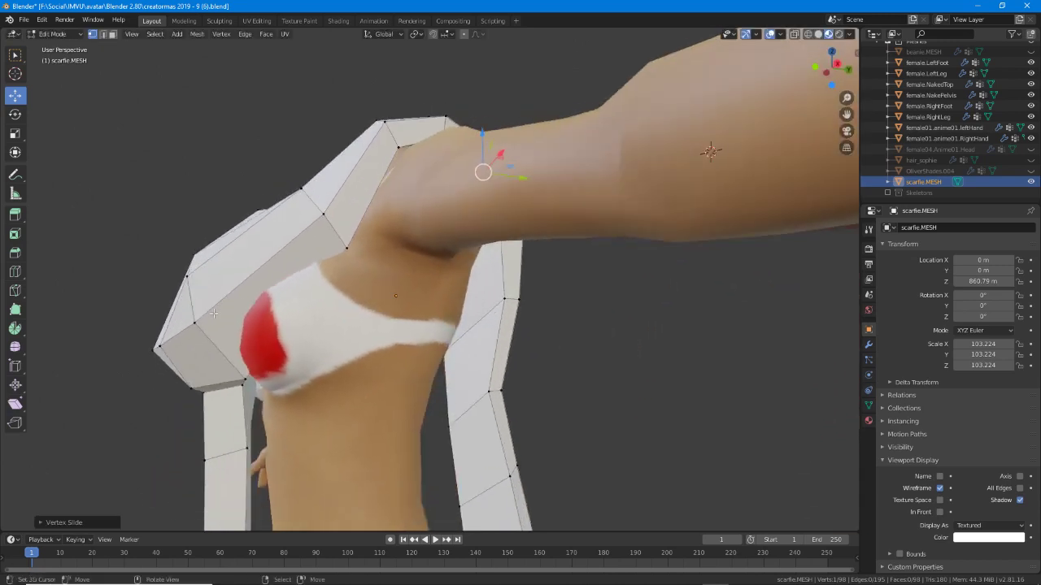
left_click(345, 249)
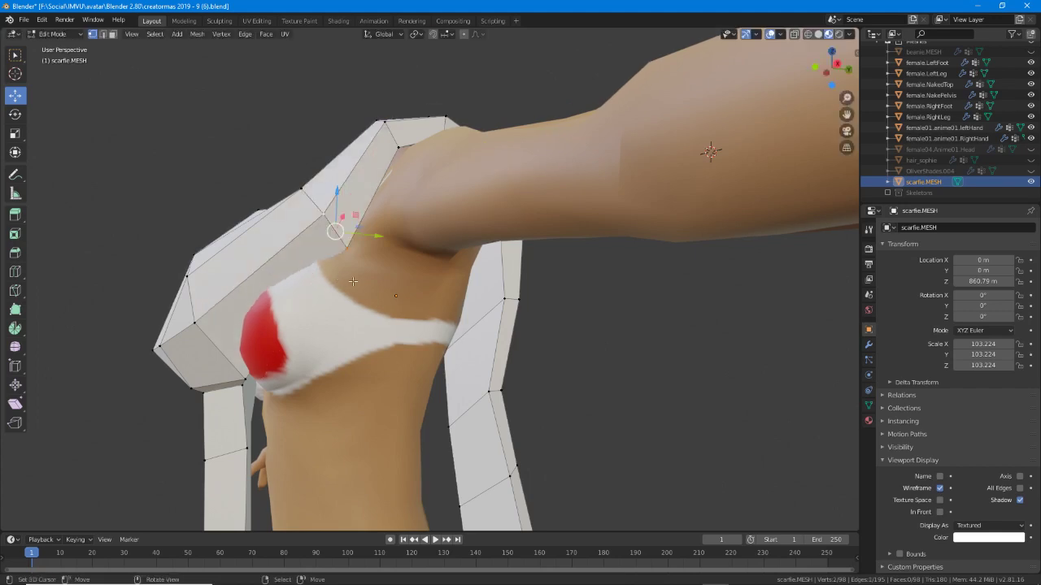
middle_click_drag(345, 250, 343, 322)
key("g")
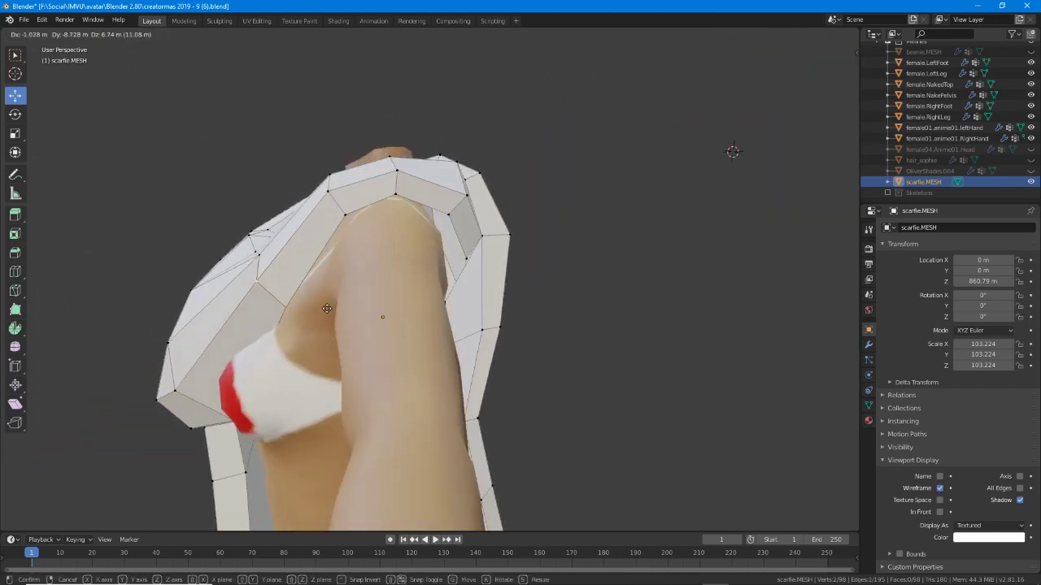
left_click(327, 312)
Raise the collar's rim vertex pairs in front of and on top of the shoulder to lift them off the body.
right_click(345, 215)
right_click(330, 190, "shift")
key("g")
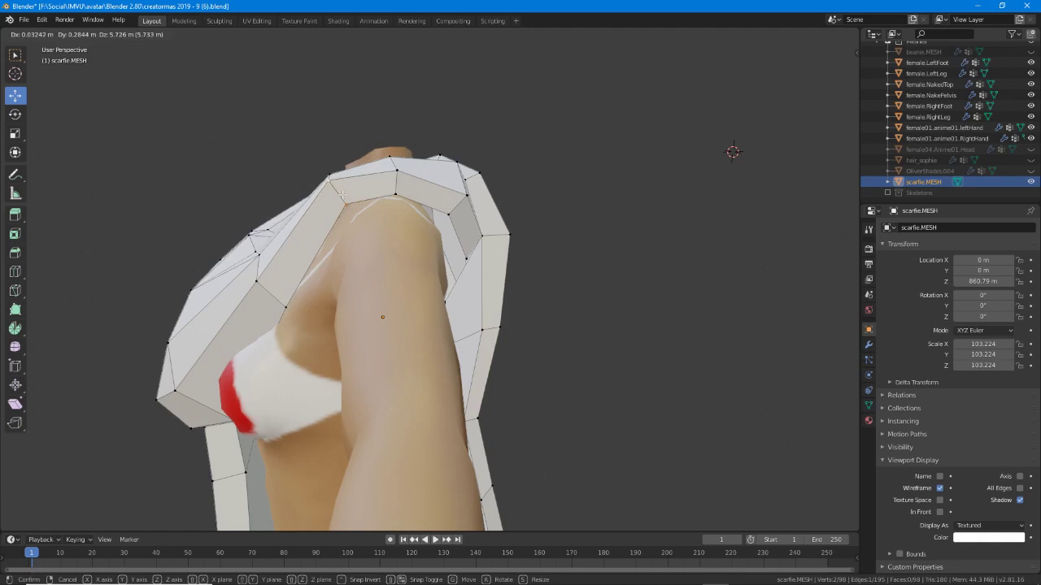
left_click(341, 195)
right_click(395, 195)
right_click(397, 173, "shift")
right_click(395, 193)
right_click(396, 170, "shift")
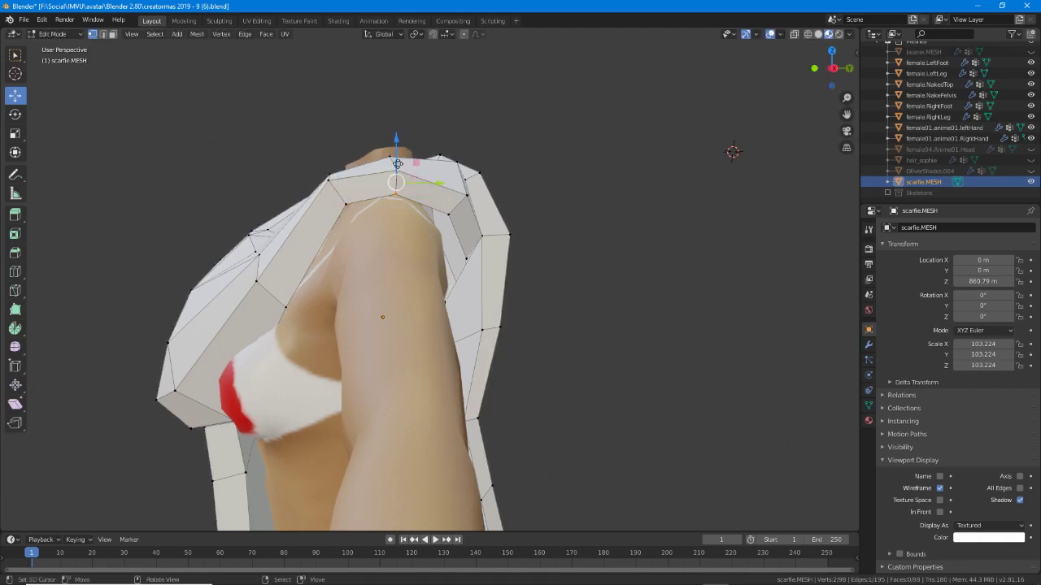
key("g")
left_click(399, 160)
Reposition the collar's rear rim vertices beside the back panel, moving the vertex pair behind the shoulder down and back.
middle_click_drag(431, 201, 427, 287)
right_click(301, 317)
key("g")
left_click(341, 316)
key("g")
left_click(428, 261)
left_click(451, 285)
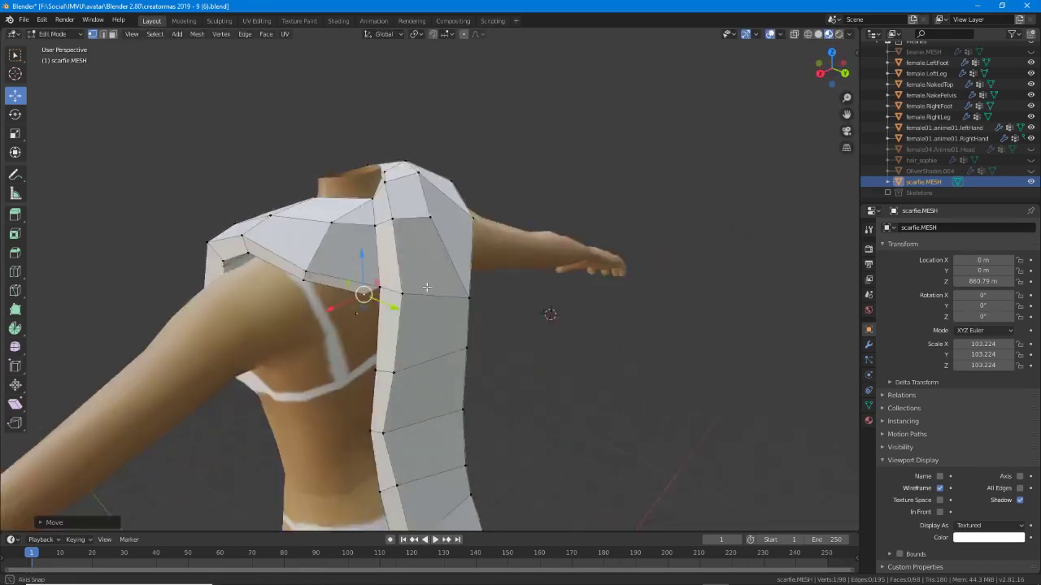
middle_click_drag(278, 277, 289, 244)
key("g")
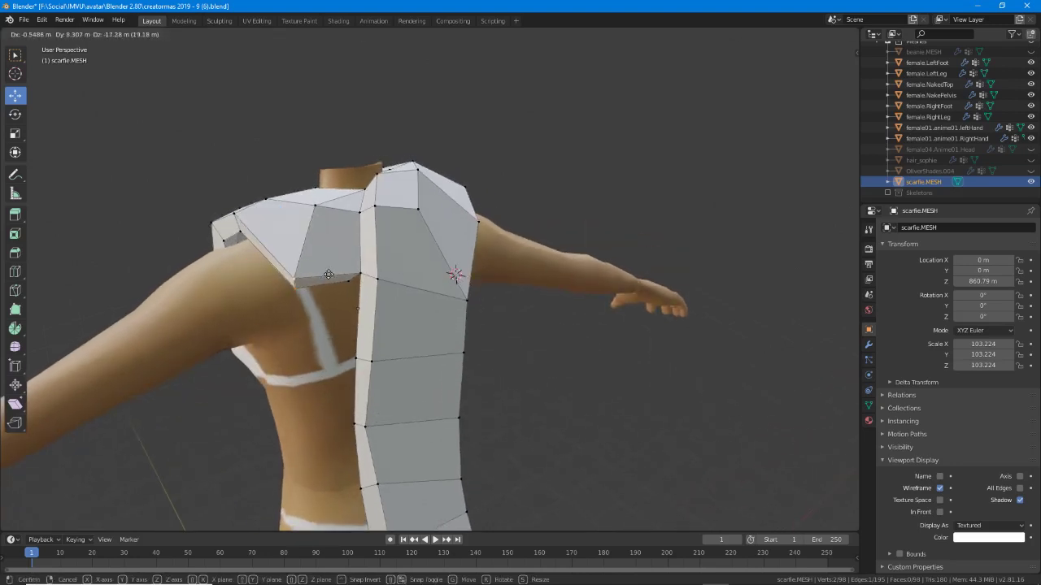
left_click(328, 274)
Reposition the collar's upper vertices over the shoulder, moving the one at the shoulder top up and toward the neck.
middle_click_drag(328, 268, 374, 231)
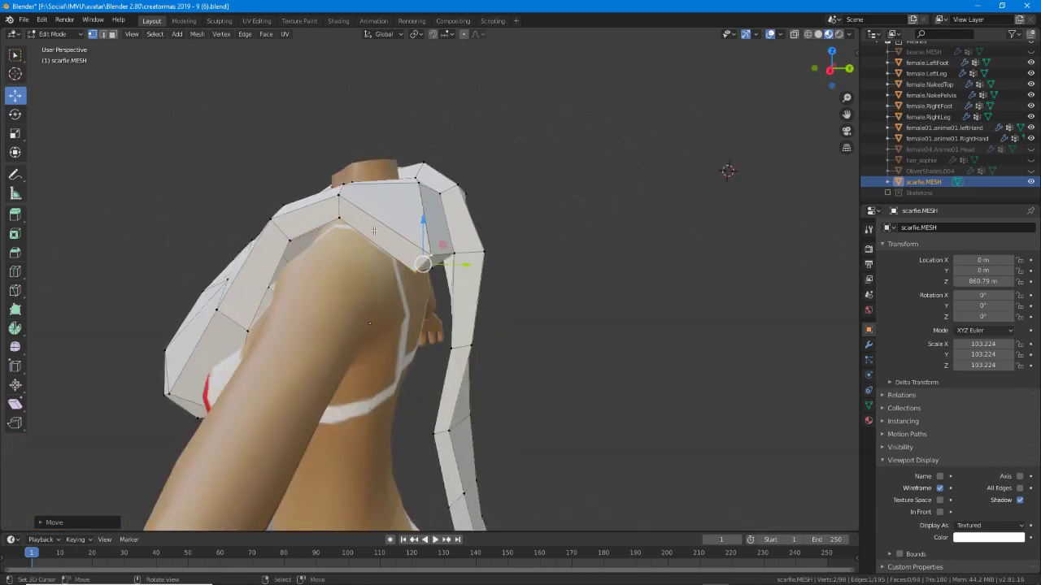
middle_click_drag(341, 193, 551, 176)
left_click(374, 195, "shift")
key("g")
left_click(381, 205)
right_click_drag(552, 176, 547, 192)
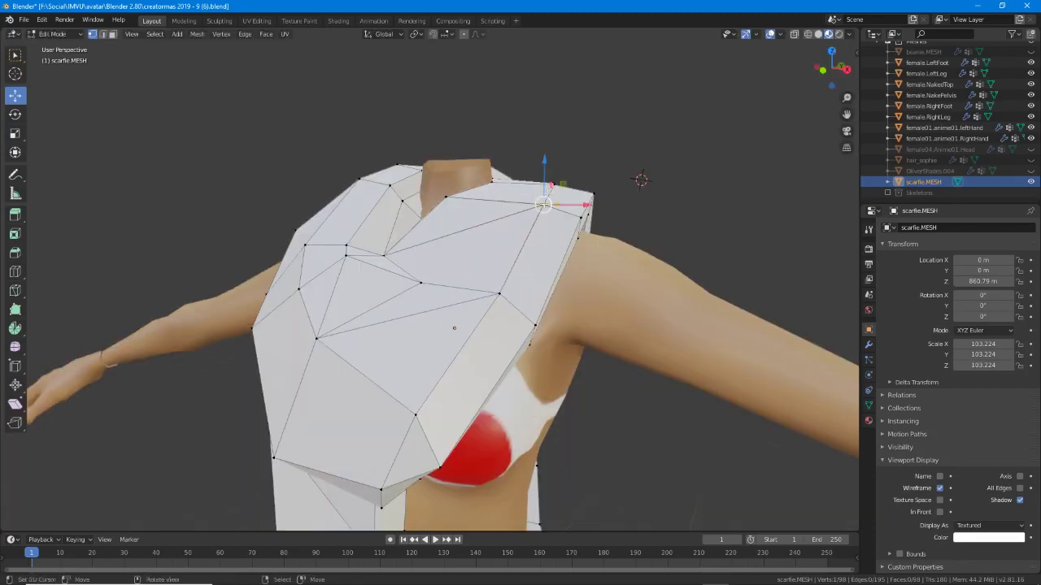
middle_click_drag(547, 195, 569, 153)
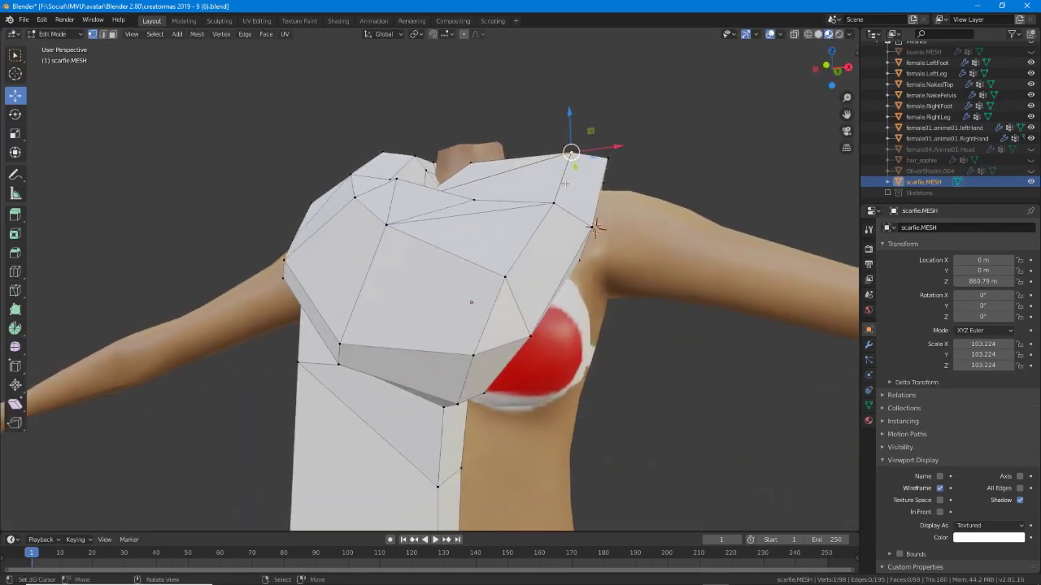
key("g")
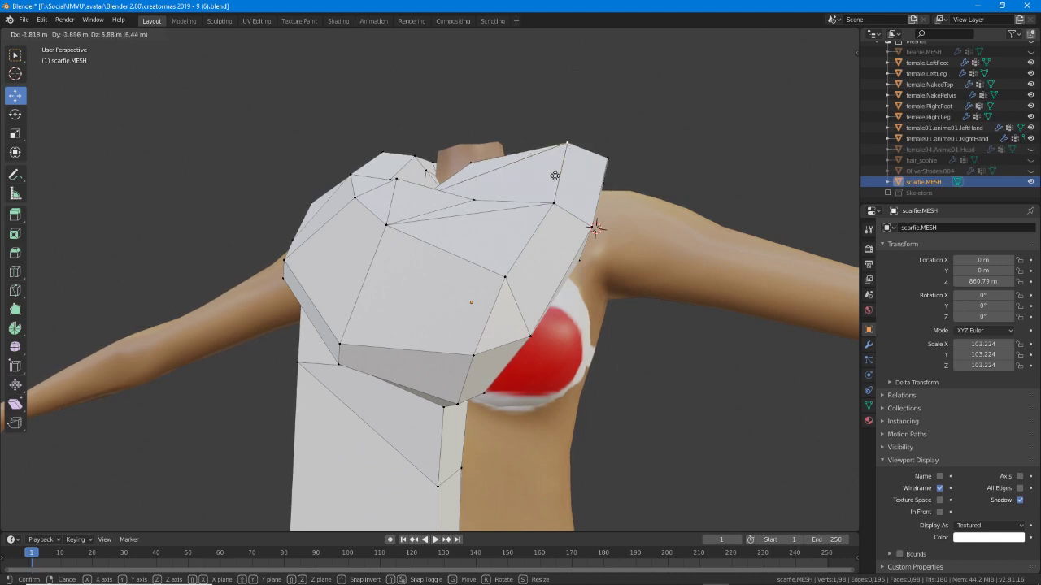
left_click(554, 180)
Slide the collar's upper vertices over and behind the shoulder along their edges to even out the face widths.
middle_click_drag(554, 179, 423, 219)
right_click(350, 222)
key("g")
key("g")
left_click(345, 236)
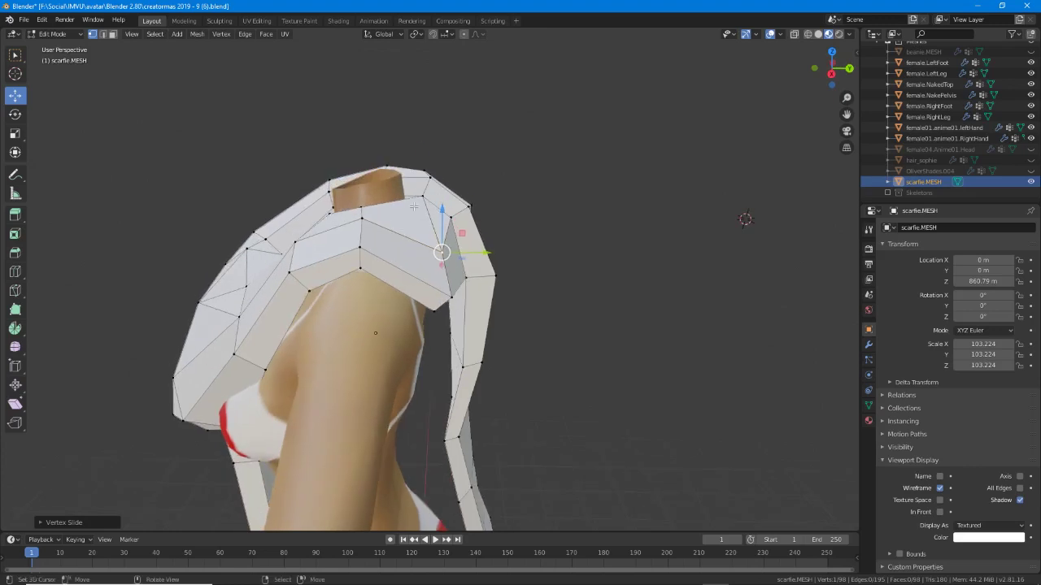
key("g")
key("g")
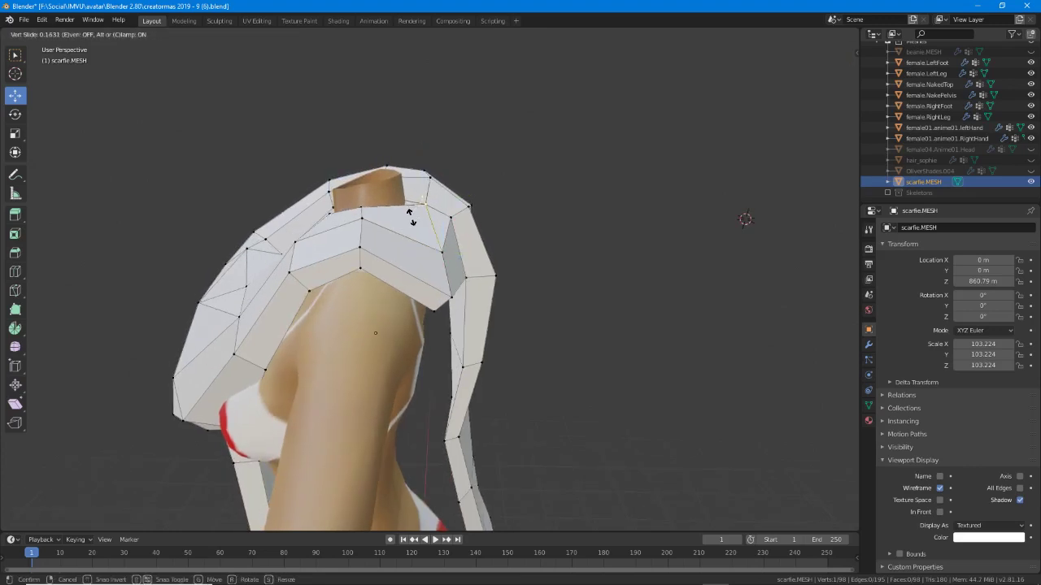
left_click(411, 217)
left_click_drag(424, 165, 425, 175)
Move the three vertices where the back panel's top meets the collar behind the neck, adjusting them one at a time.
right_click(452, 218)
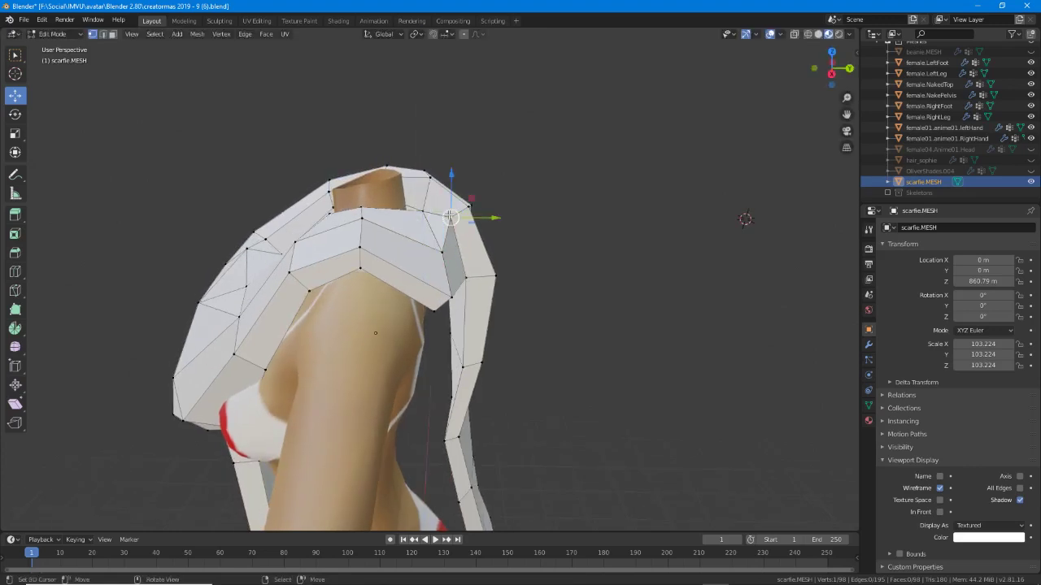
middle_click_drag(455, 226, 451, 212)
key("g")
left_click(450, 227)
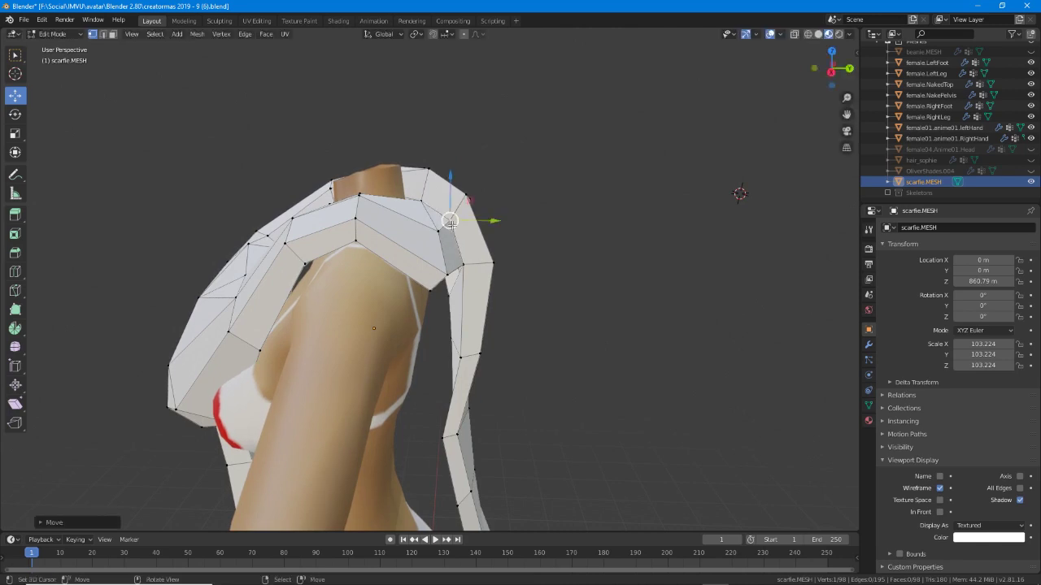
right_click(462, 198)
key("g")
left_click(461, 208)
right_click(431, 172)
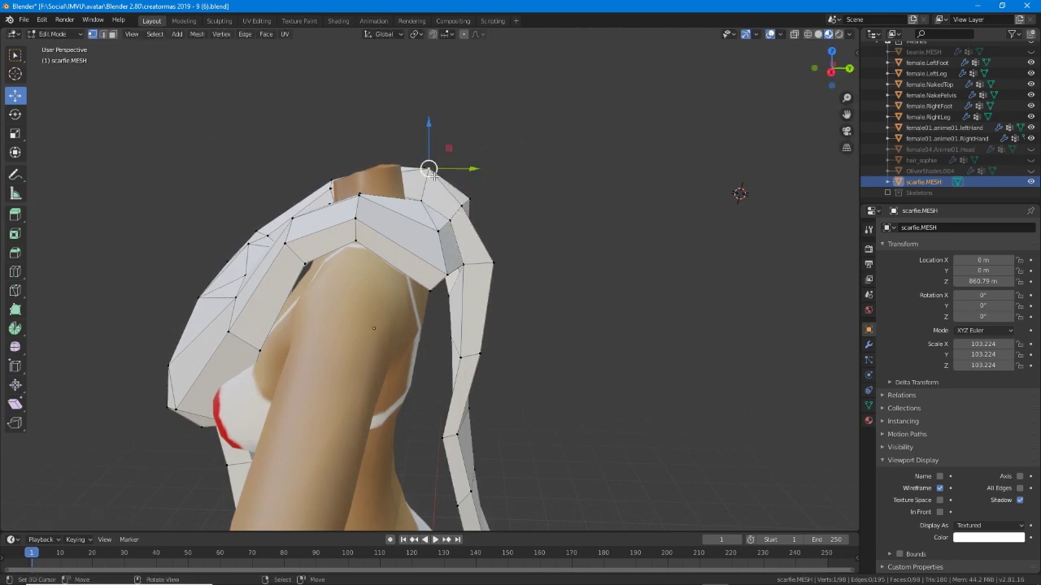
key("g")
left_click(431, 186)
Reposition the collar's vertices behind the neck opening and at the back panel's top to even their spacing seen from above.
middle_click_drag(471, 209, 411, 234)
key("g")
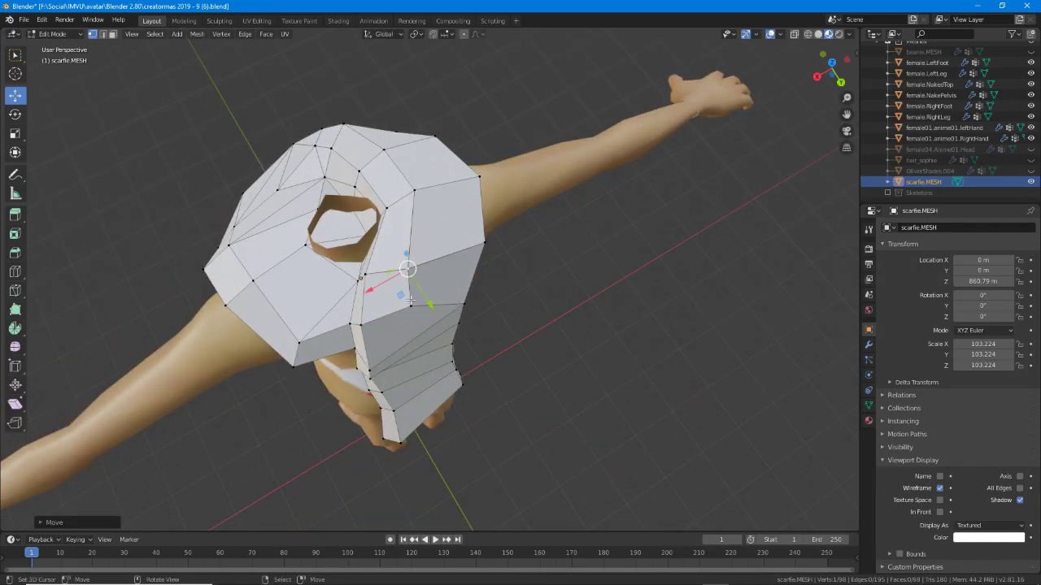
left_click(402, 316)
middle_click_drag(402, 319, 363, 216)
key("g")
left_click(422, 182)
left_click(416, 180)
key("g")
left_click(415, 174)
key("g")
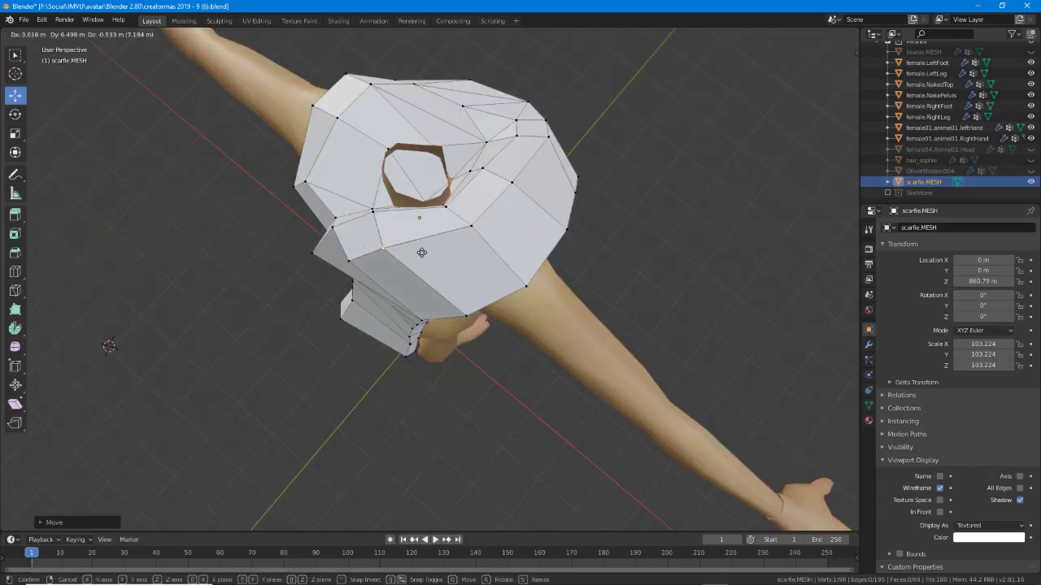
left_click(471, 230)
middle_click_drag(467, 228, 384, 120)
key("ctrl+r")
key("Escape")
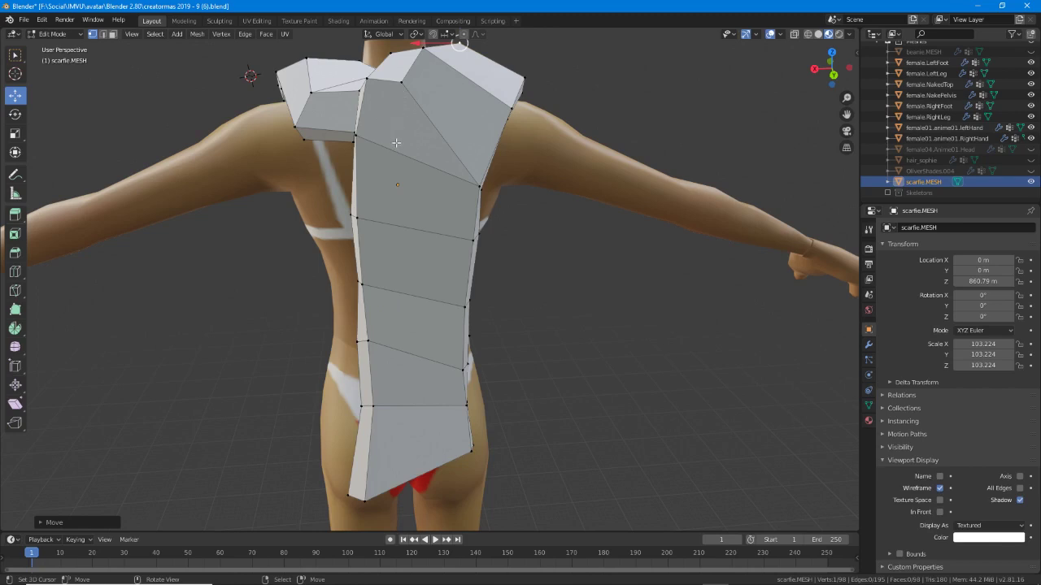
Select the crosswise edges on the back panel's outer face, down to and including its bottom edges.
key("2")
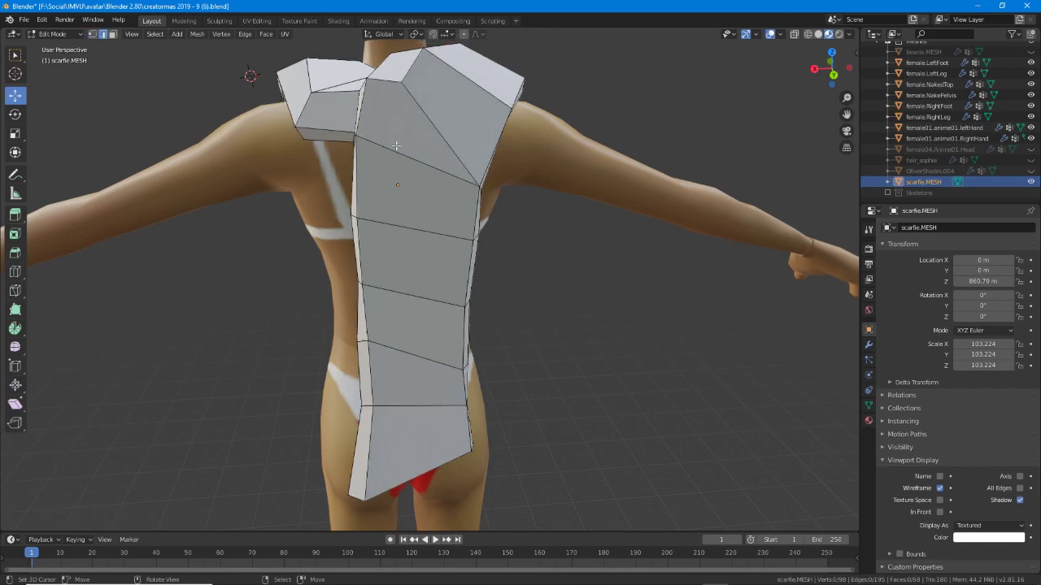
left_click(407, 405, "ctrl+alt")
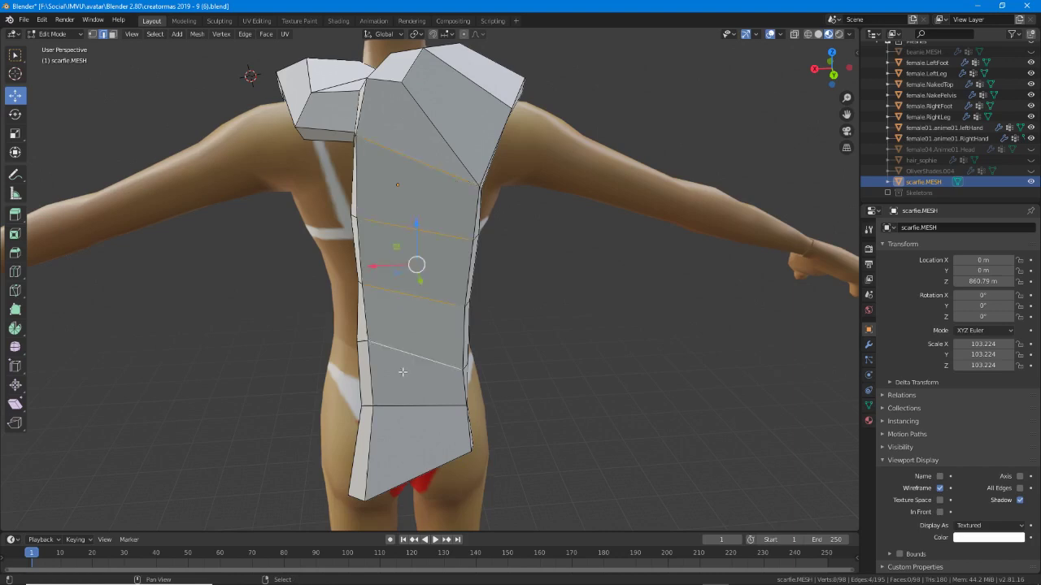
middle_click_drag(403, 425, 452, 338)
right_click(414, 455, "shift")
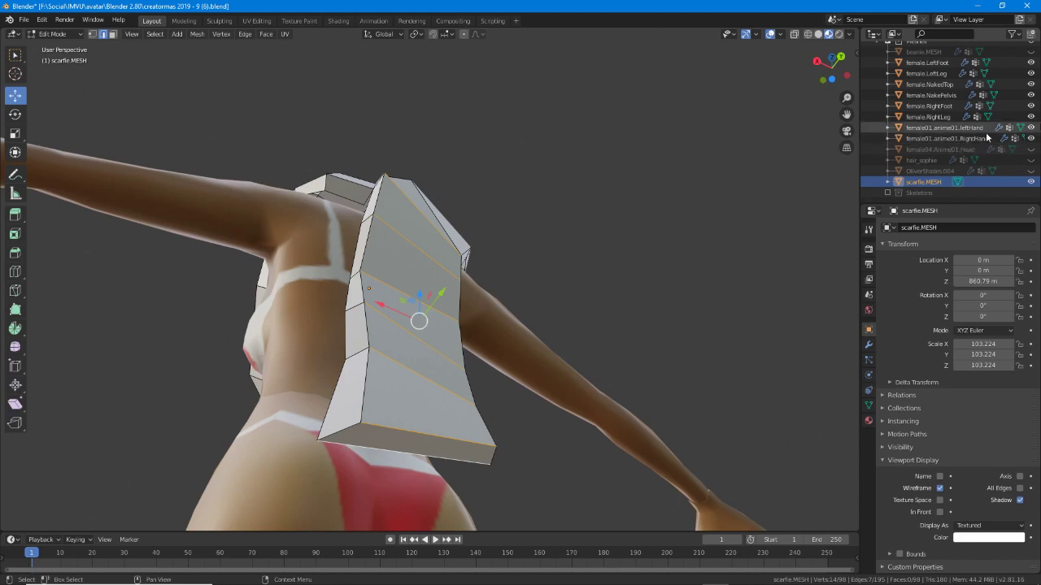
Hide the female.NakedTop and female.NakePelvis meshes to expose the scarf's inner side.
scroll(975, 126, "up", 1)
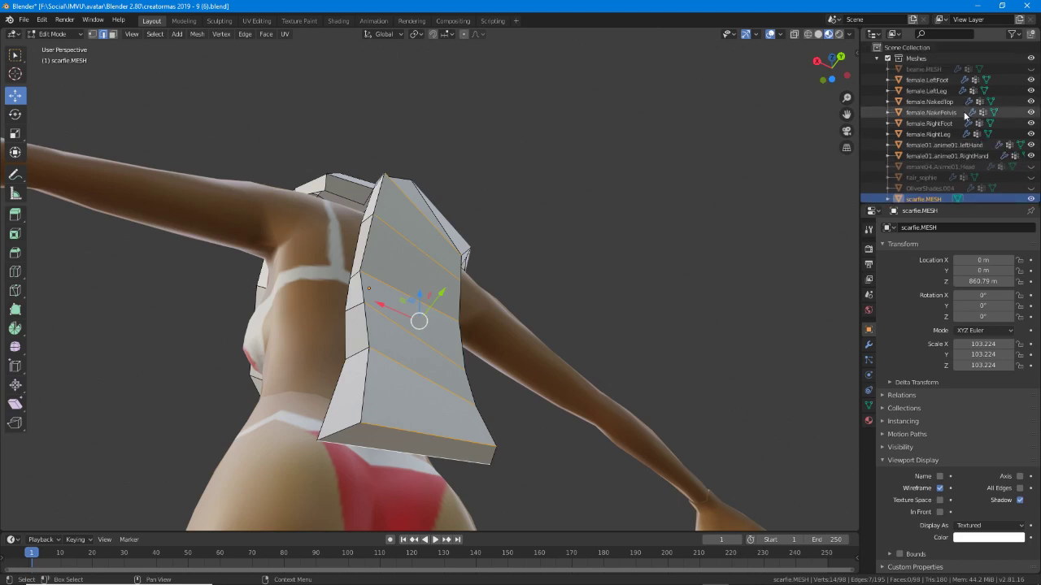
left_click(1030, 101)
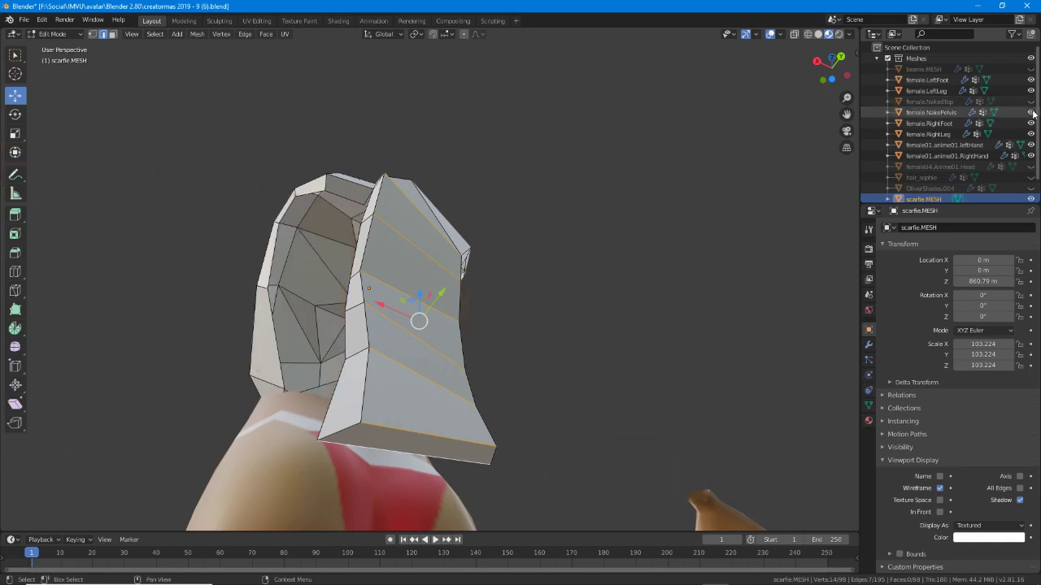
left_click(1030, 113)
Add the crosswise edges on the back panel's inner face to the selection and subdivide them into a lengthwise centre line.
middle_click_drag(407, 218, 462, 203)
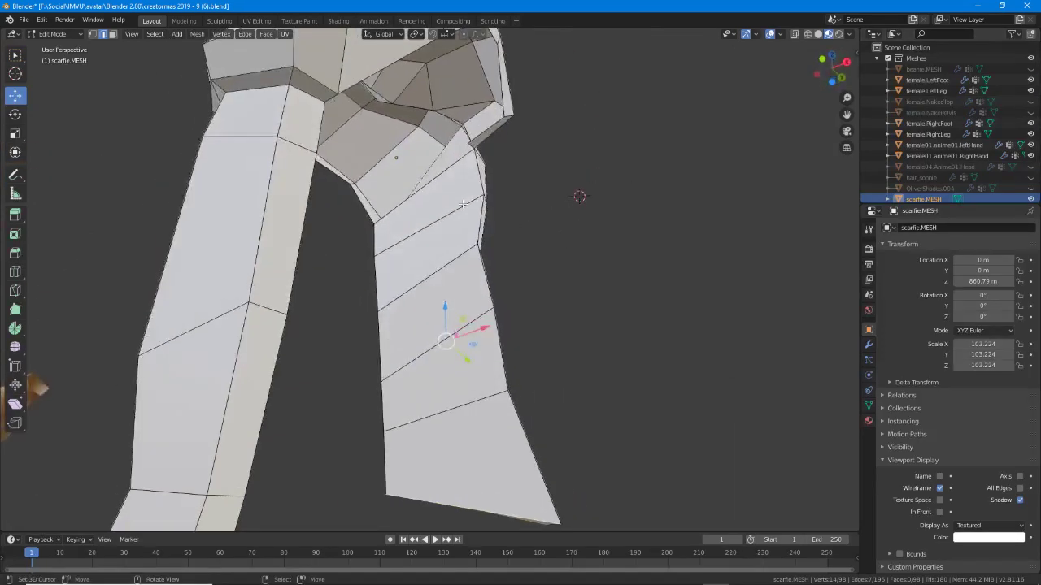
left_click(429, 184, "shift")
left_click(434, 226, "shift")
left_click(426, 285, "shift")
left_click(433, 347, "shift")
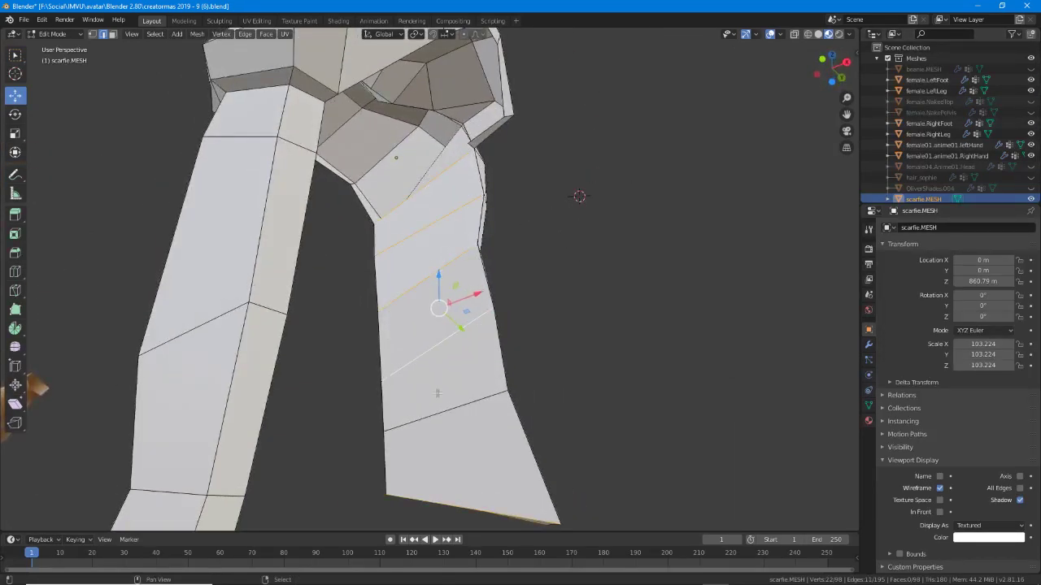
left_click(443, 413, "shift")
middle_click_drag(452, 495, 269, 426)
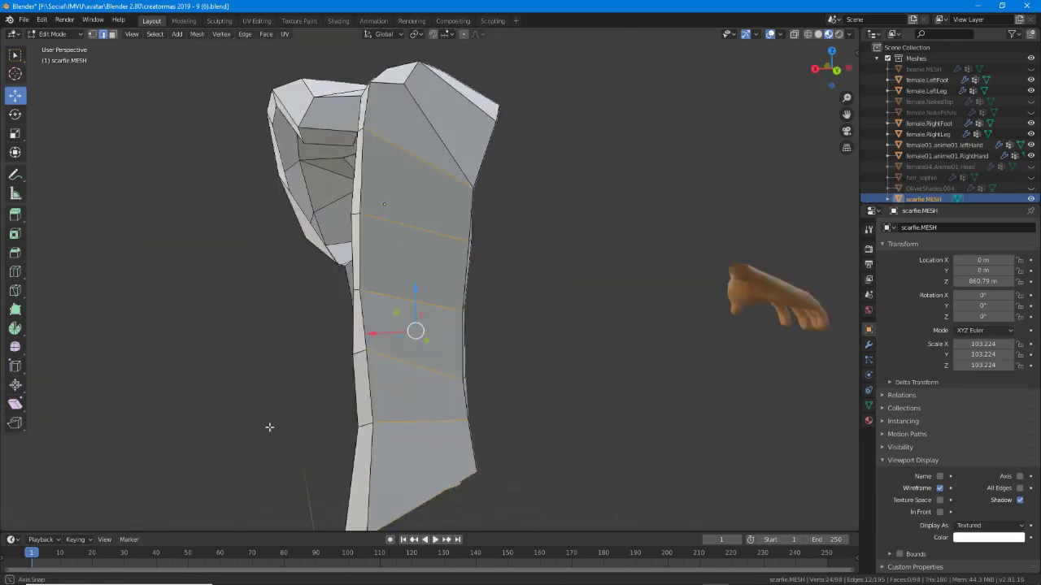
left_click(244, 34)
left_click(255, 83)
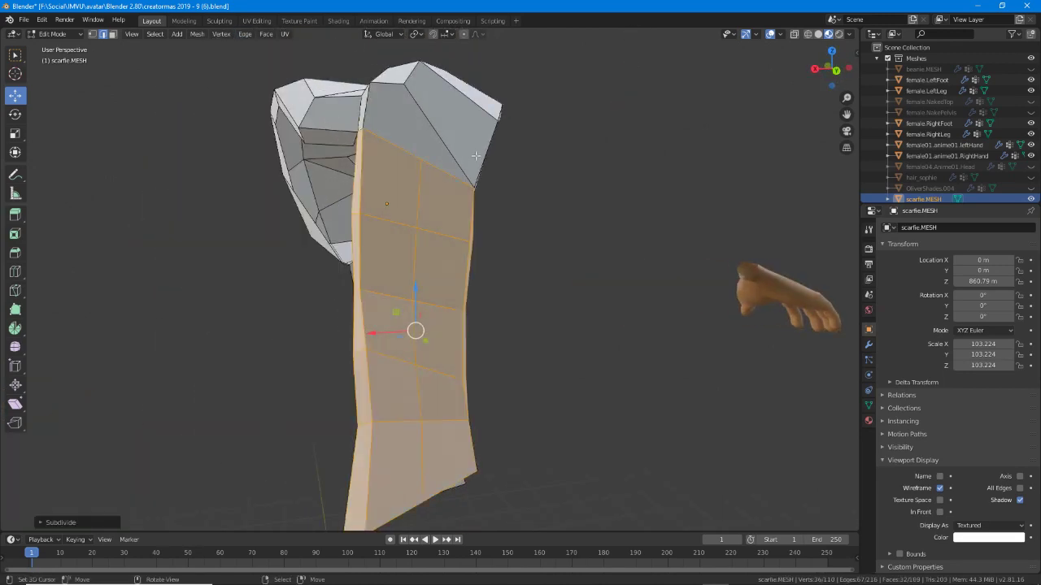
Triangulate the face at the top of the back panel's centre line and merge the two adjoining inner triangles into a quad.
middle_click_drag(476, 156, 496, 235)
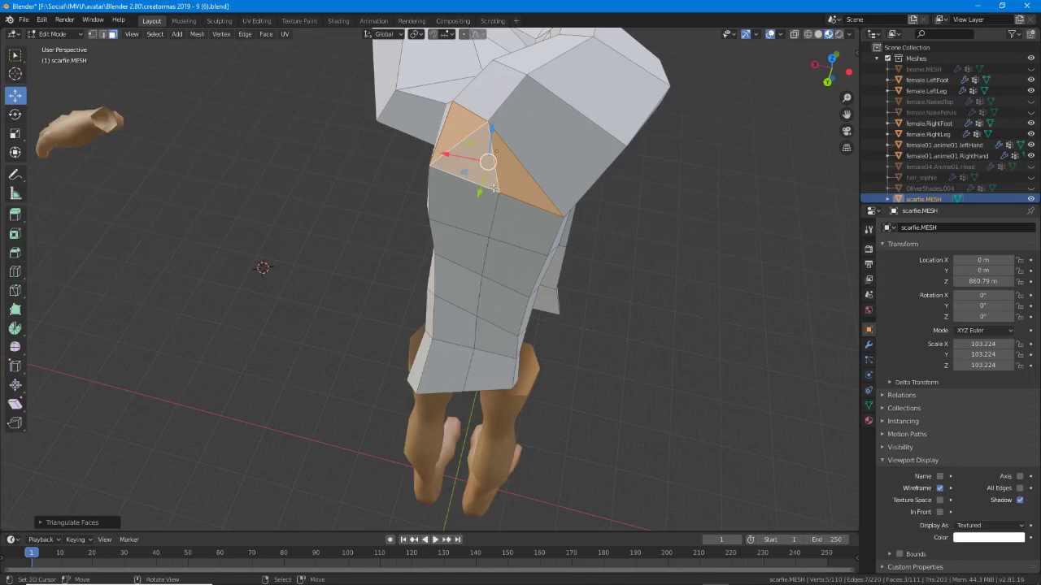
mouse_move(497, 197)
middle_mouse_down()
mouse_move(499, 180)
mouse_move(502, 203)
middle_mouse_up()
left_click(483, 163)
left_click(460, 124, "shift")
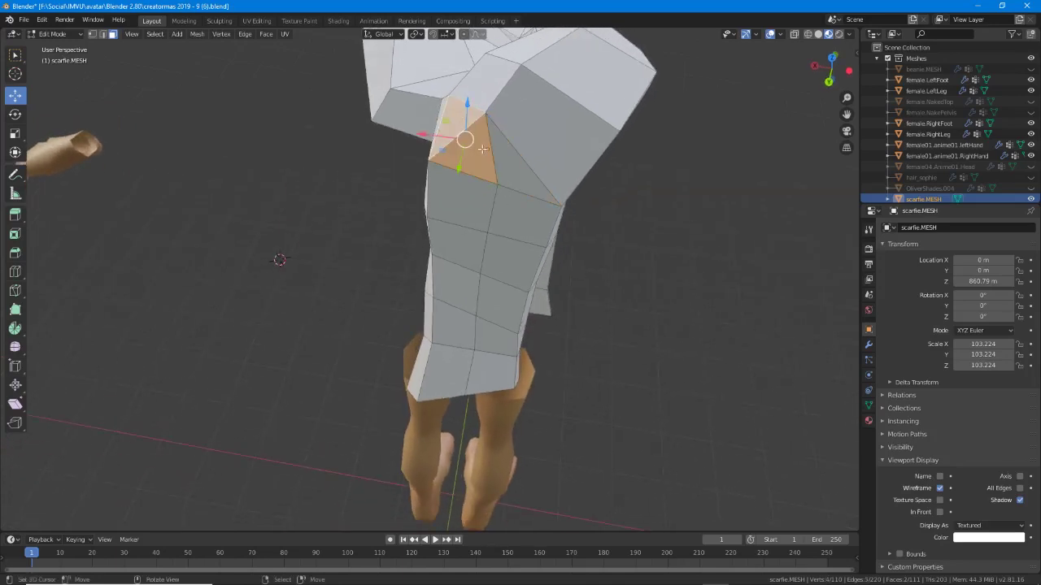
key("alt+j")
middle_click_drag(482, 149, 502, 198)
Move the centre-line vertices on the back panel's outer face one by one toward its inner side edge.
key("1")
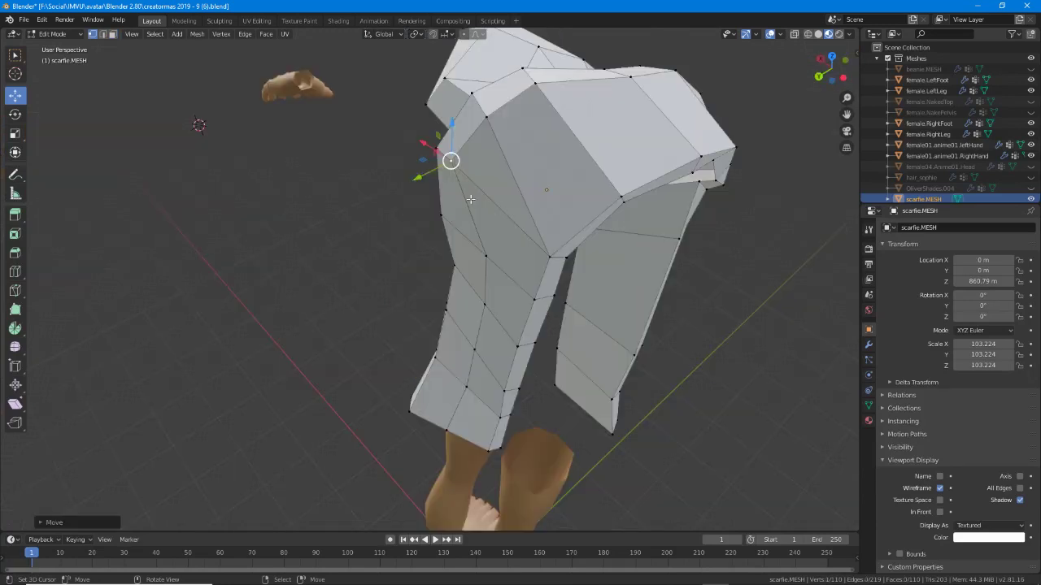
left_click(486, 257)
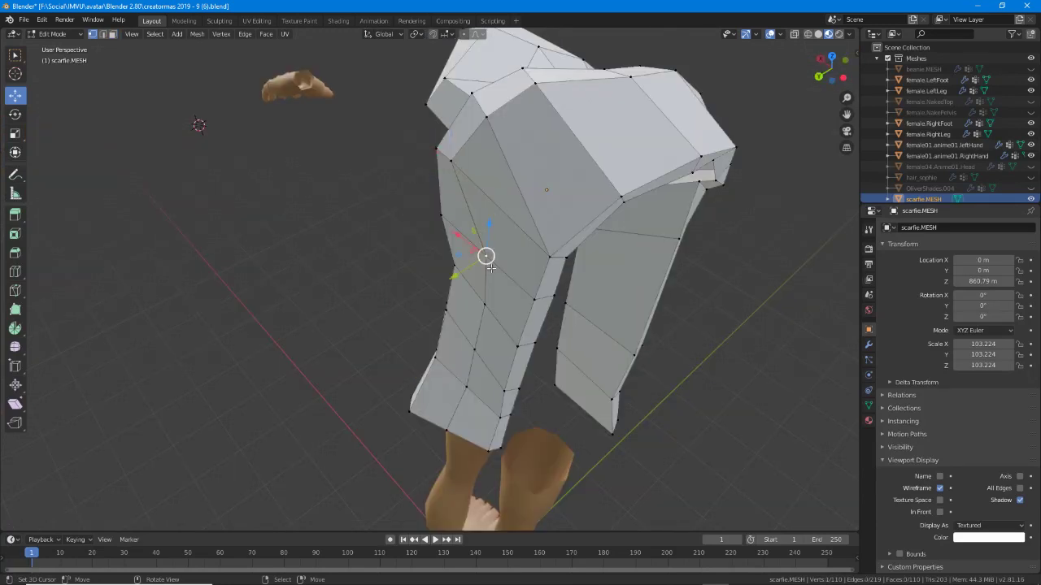
key("g")
left_click(478, 292)
right_click_drag(484, 304, 461, 287)
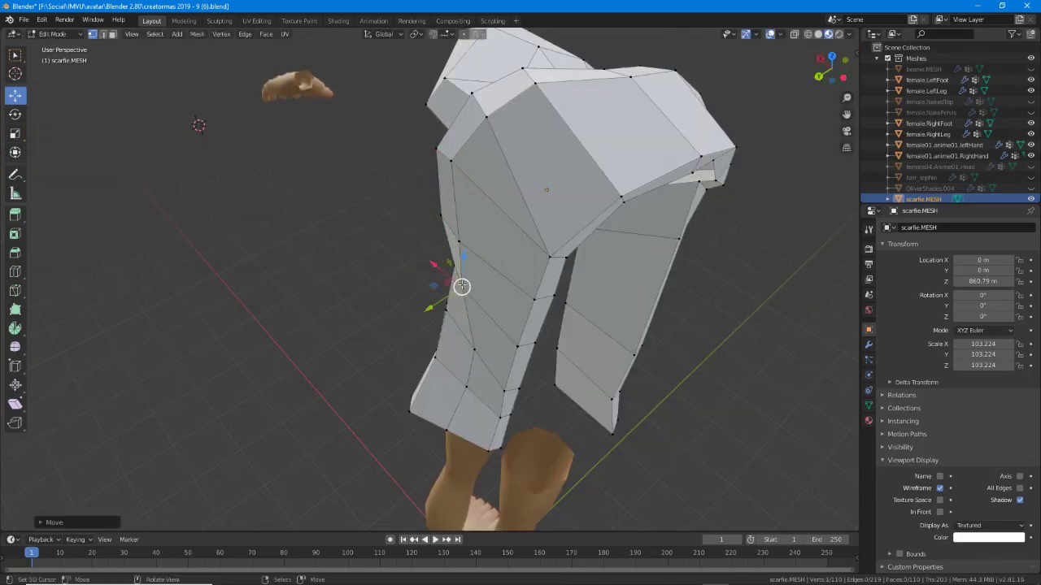
middle_click_drag(462, 287, 574, 318)
right_click_drag(474, 295, 453, 334)
middle_click_drag(513, 320, 554, 301)
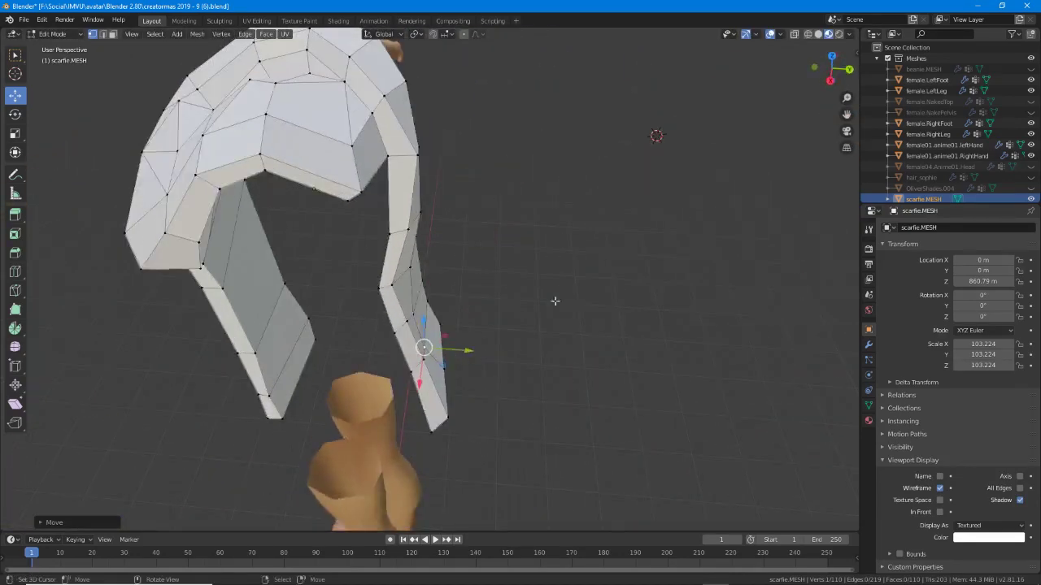
Reposition the vertices along the back panel's narrow side one by one to smooth its bend.
middle_click_drag(442, 288, 396, 284)
right_click(393, 287)
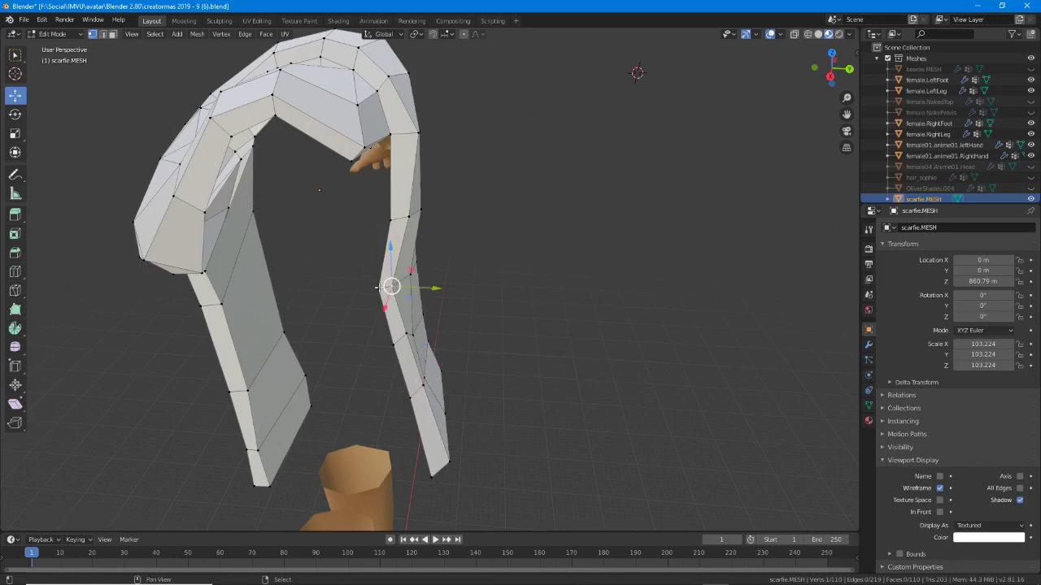
right_click(381, 289, "shift")
right_click_drag(385, 288, 397, 287)
left_click_drag(397, 287, 396, 286)
middle_click_drag(396, 286, 448, 287)
key("g")
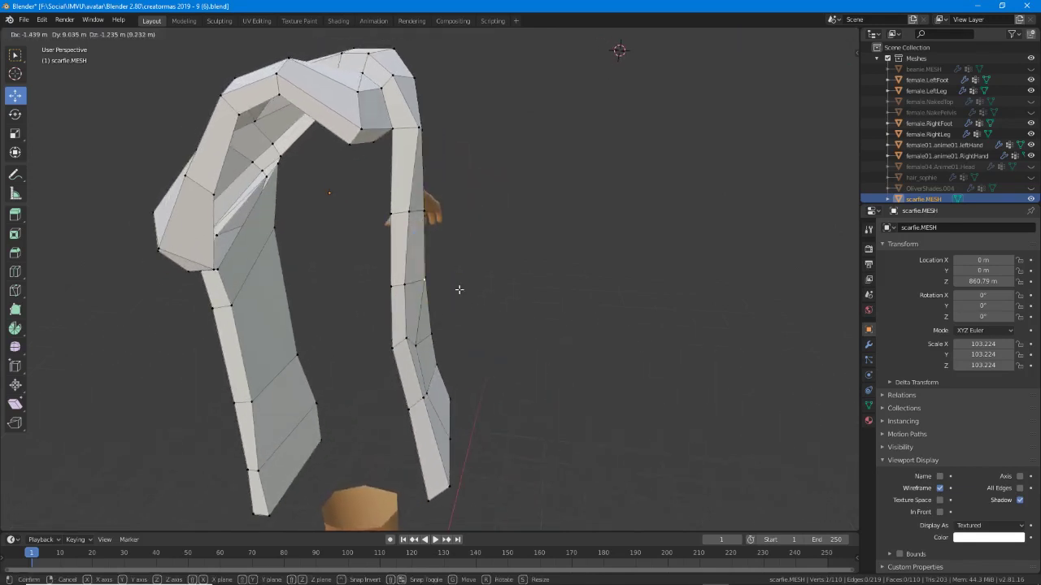
left_click(459, 289)
right_click(427, 394)
key("g")
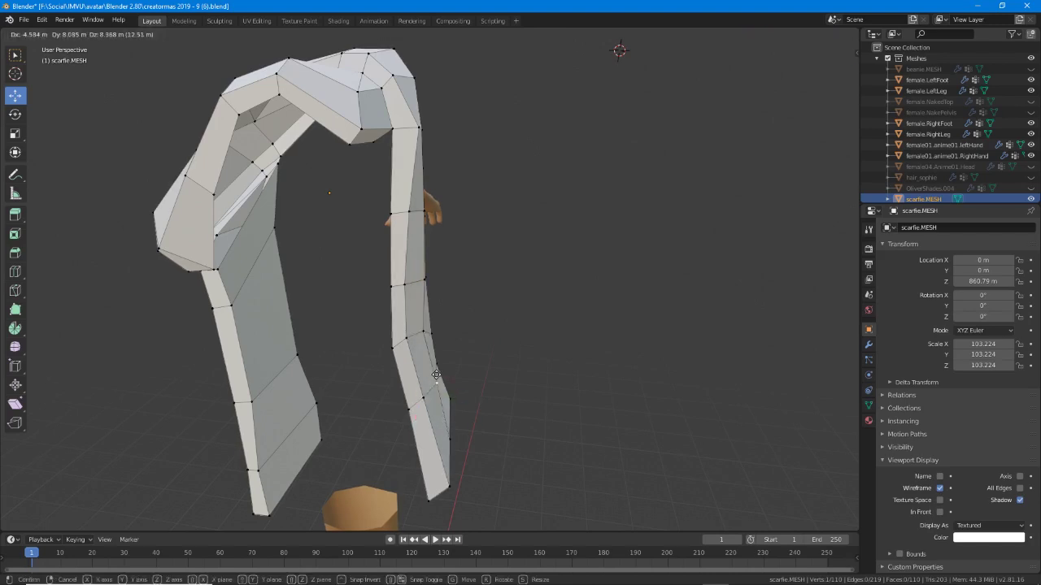
left_click(437, 382)
Adjust the centre-line vertices on the back panel's underside, including the one at the middle of its bottom edge.
middle_click_drag(472, 403, 407, 434)
right_click(458, 430)
key("g")
key("g")
left_click(406, 343)
key("g")
left_click(422, 351)
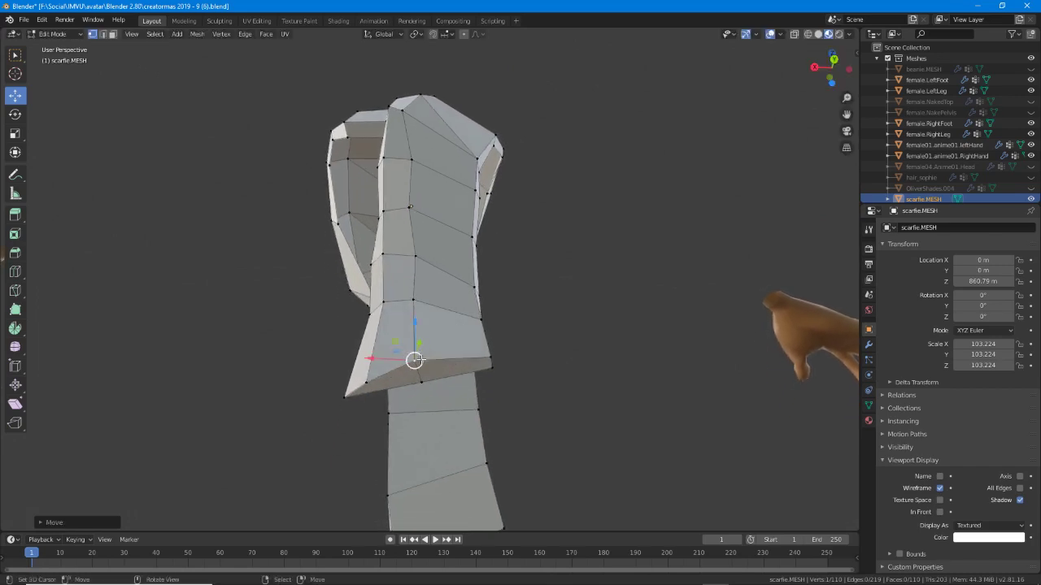
Reshape the back panel's bottom edge by moving its middle and corner vertices to round off the pointed corner.
middle_click_drag(421, 353, 421, 392)
left_click(422, 381)
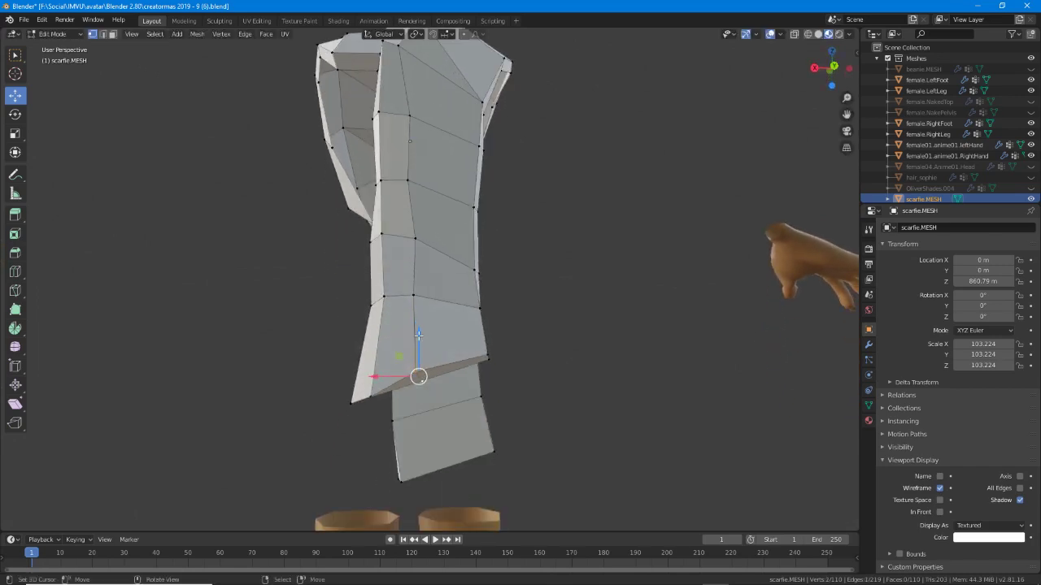
key("g")
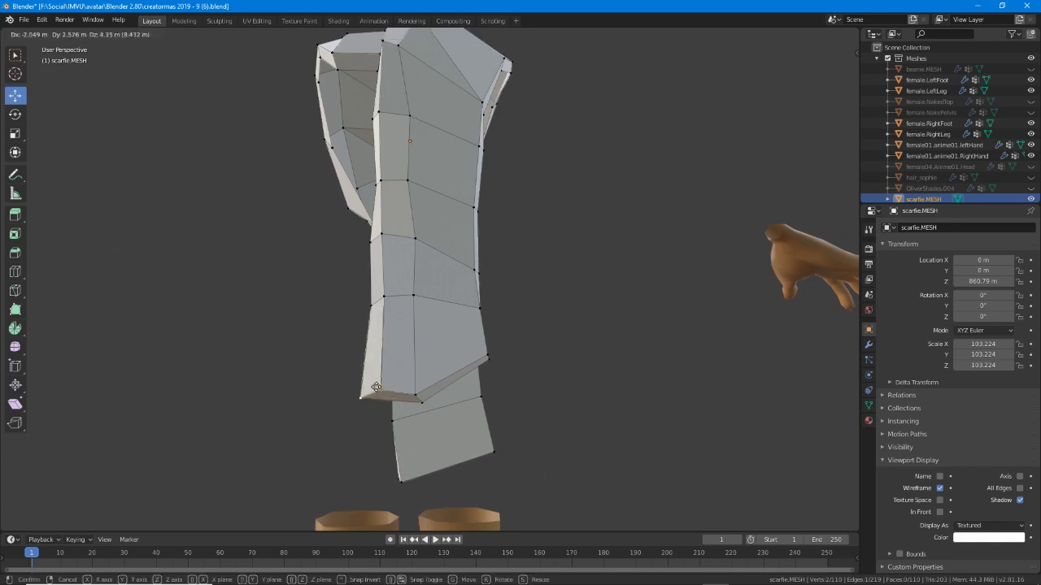
left_click(377, 376)
middle_click_drag(377, 376, 427, 370)
scroll(455, 372, "up", 5)
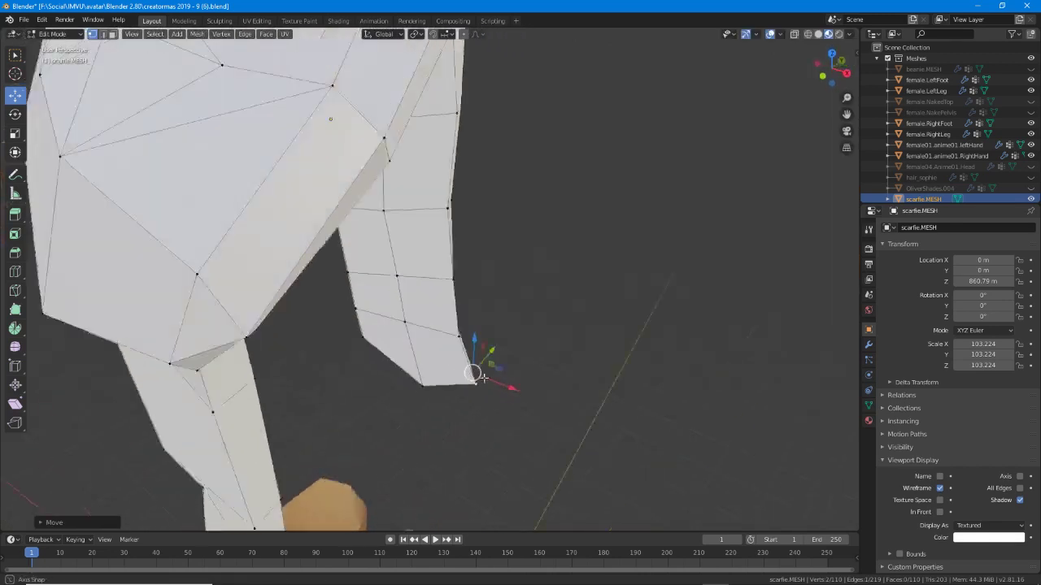
key("g")
left_click(465, 374)
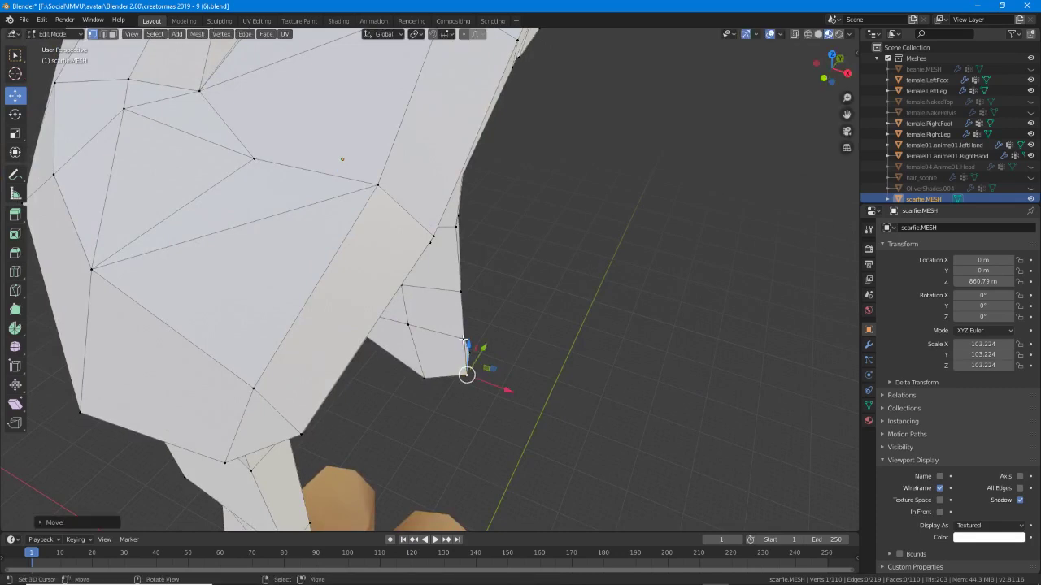
Move the back panel's side-edge vertices and the one at its top below the collar to straighten the panel's outline.
right_click_drag(460, 291, 453, 290)
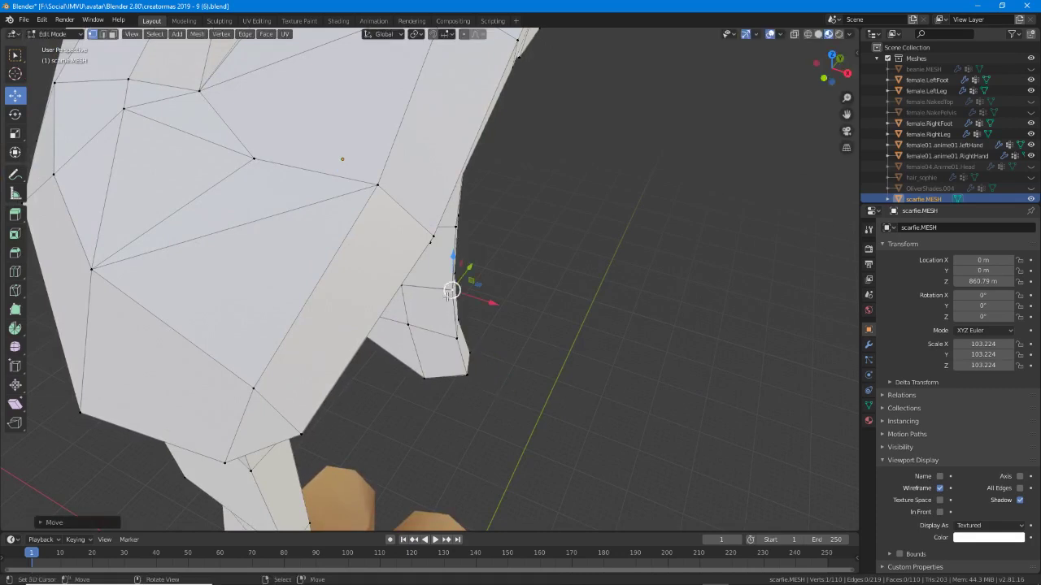
middle_click_drag(453, 291, 384, 269)
key("g")
left_click(382, 268)
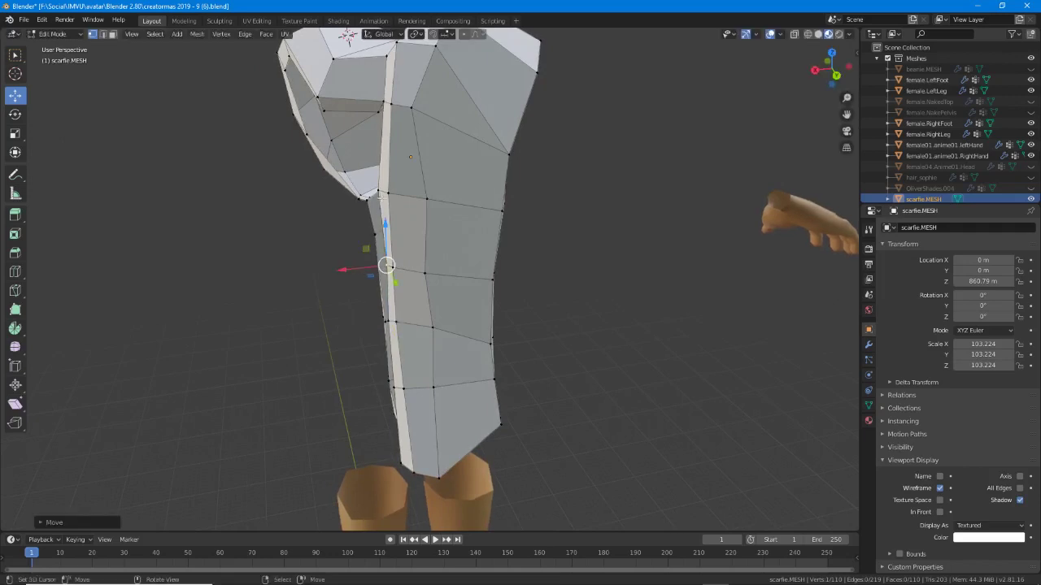
left_click(378, 192)
left_click_drag(378, 193, 381, 191)
middle_click_drag(401, 172, 142, 145)
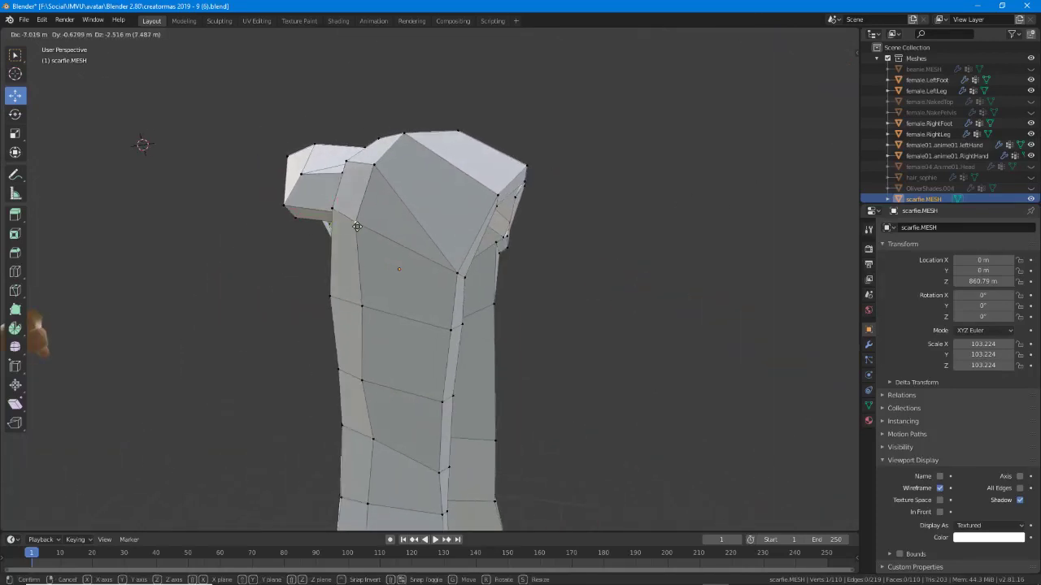
middle_click_drag(353, 275, 417, 235)
Select the crosswise edges on both sides of the front panel and subdivide them to add a lengthwise centre line.
middle_click_drag(505, 331, 437, 200)
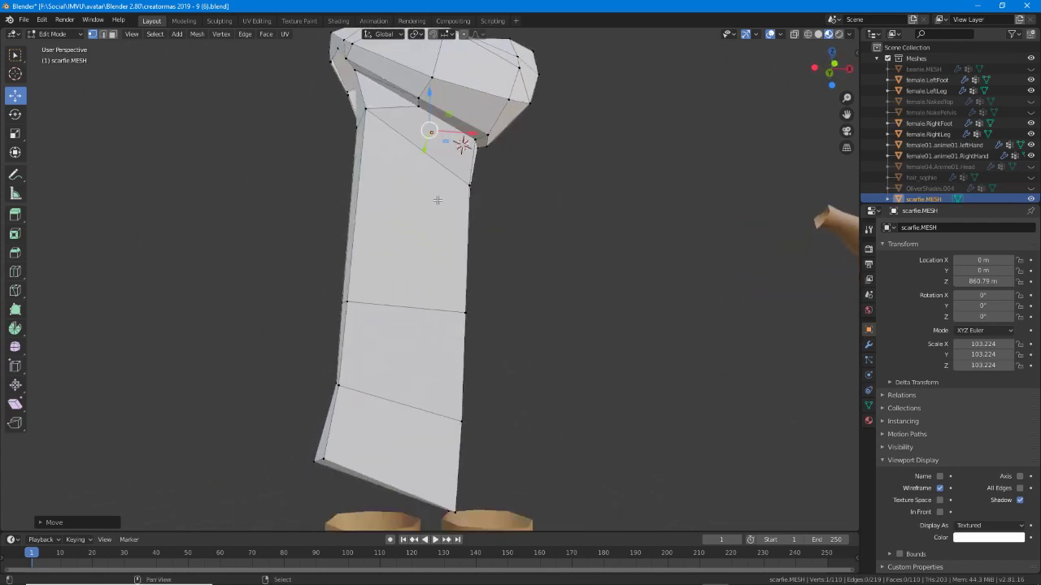
key("2")
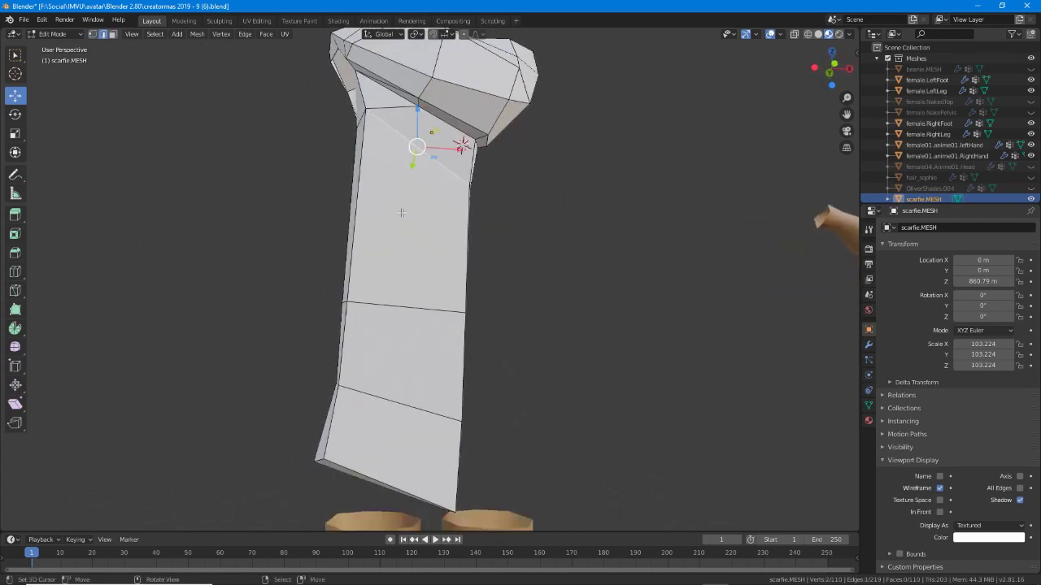
left_click(398, 413, "shift")
left_click(387, 486, "shift")
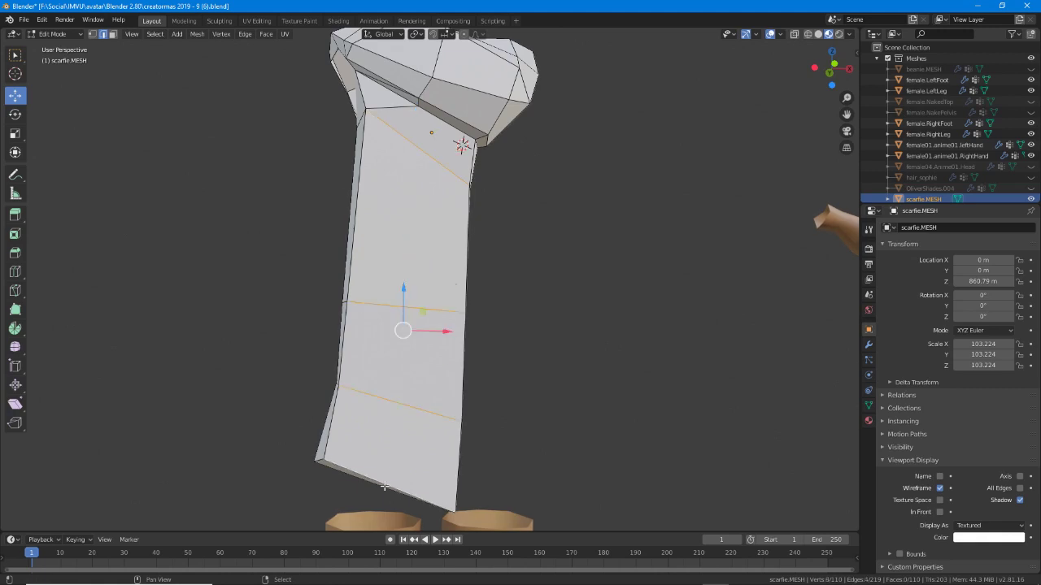
left_click(384, 488, "shift")
middle_click_drag(385, 486, 604, 377)
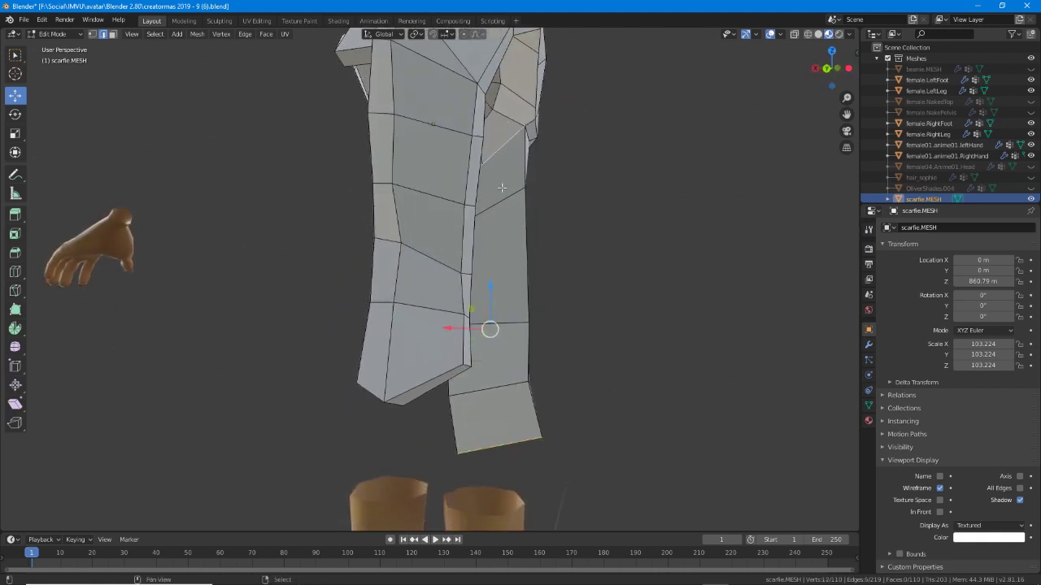
middle_click_drag(511, 428, 328, 237)
left_click(242, 35)
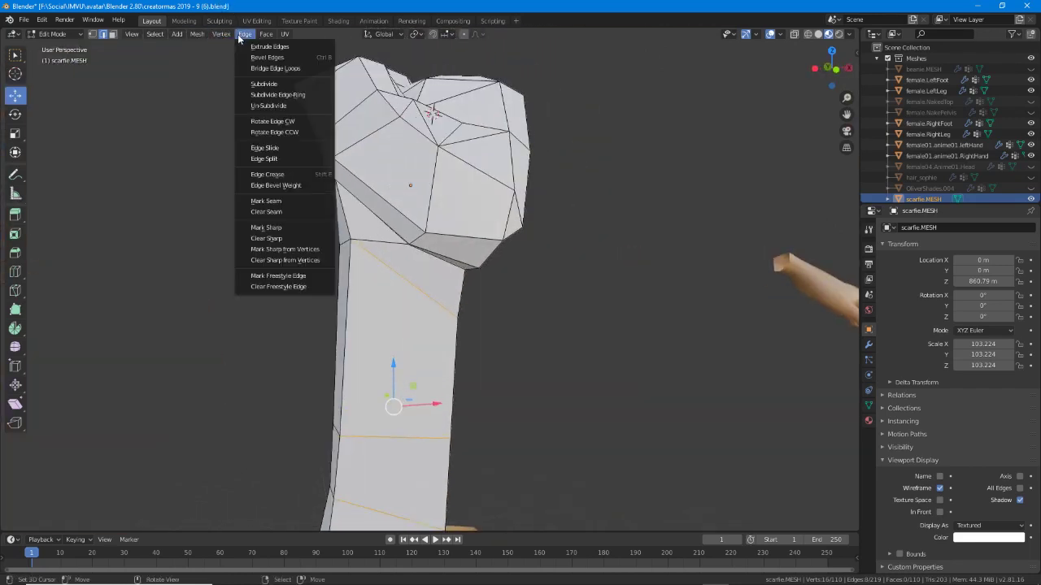
left_click(263, 84)
middle_click_drag(264, 84, 382, 153)
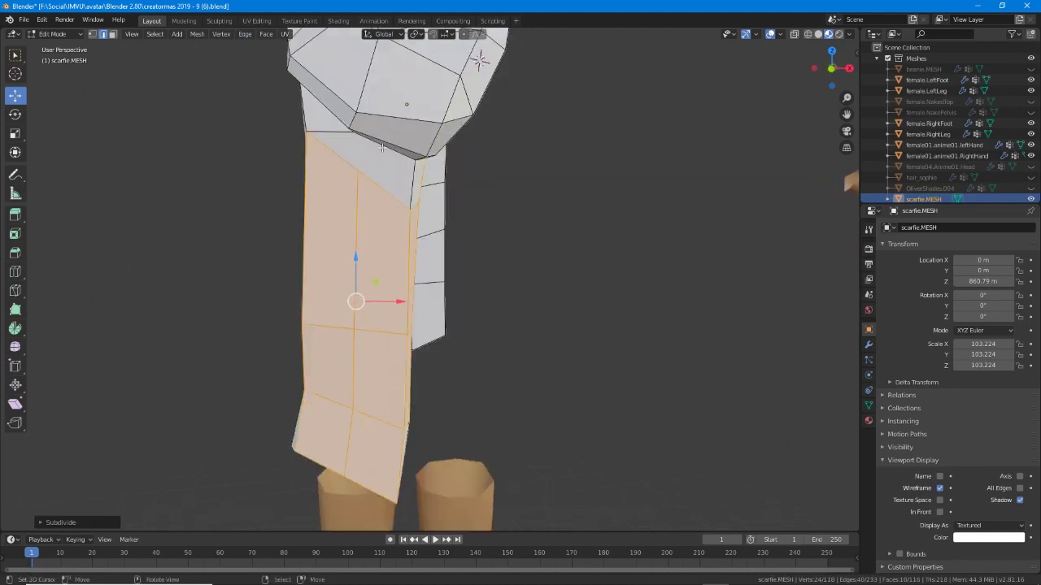
Triangulate the face at the top of the front panel just beneath the collar.
left_click(386, 150)
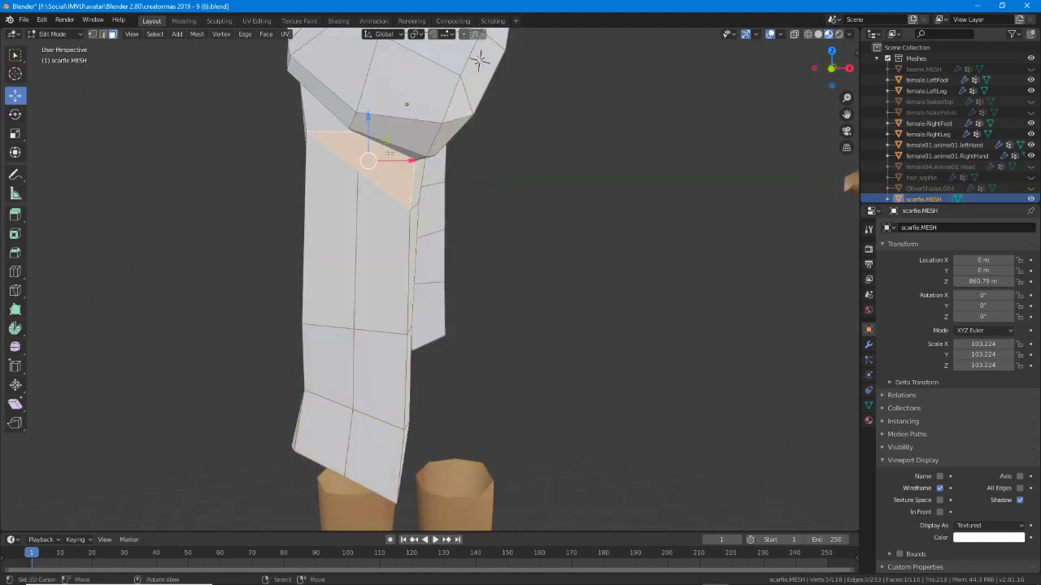
key("ctrl+t")
middle_click_drag(386, 150, 411, 167)
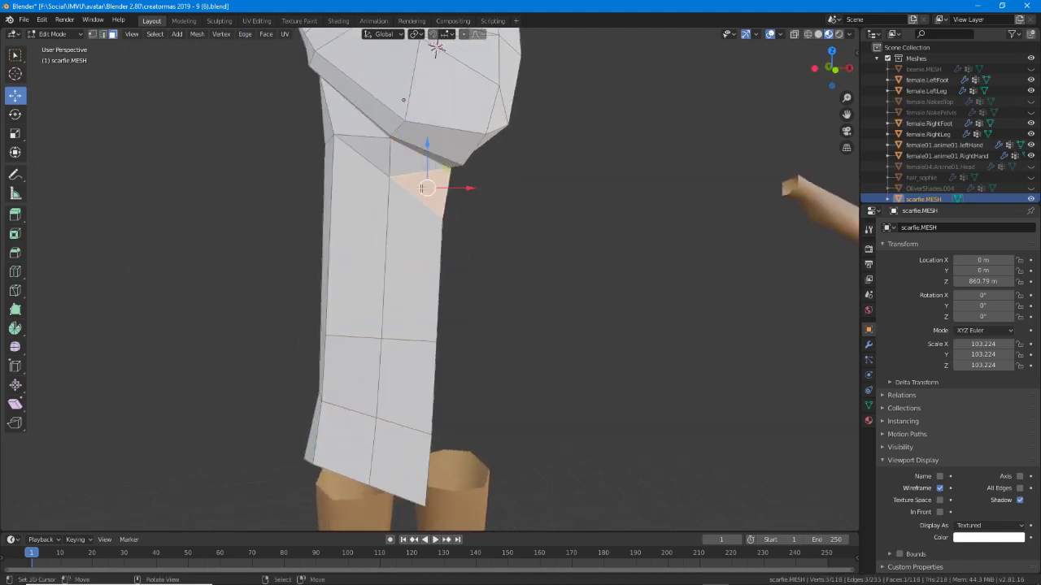
Merge the paired triangles across the top of the front panel beneath the collar into quads.
left_click(414, 167)
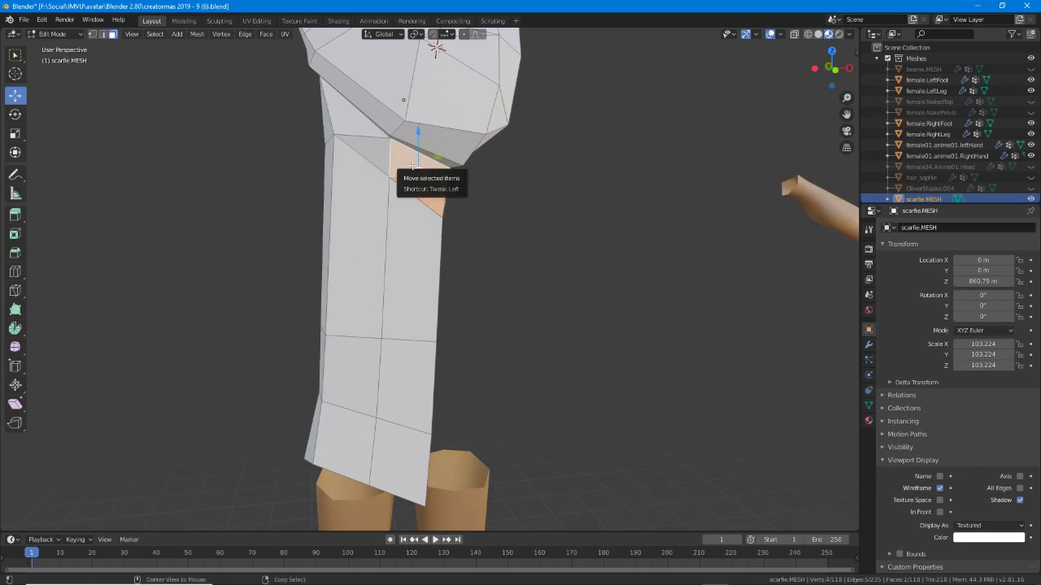
left_click_drag(414, 166, 358, 129)
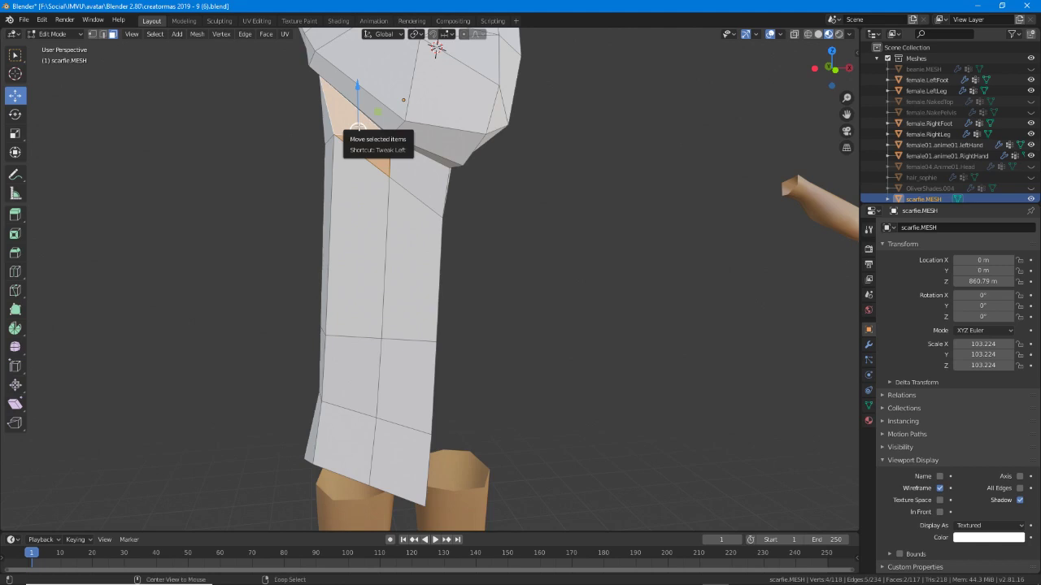
key("alt+j")
Move the front panel's upper vertices beneath the collar and its centre-line vertices outward to round out the outer surface.
middle_click_drag(360, 130, 433, 195)
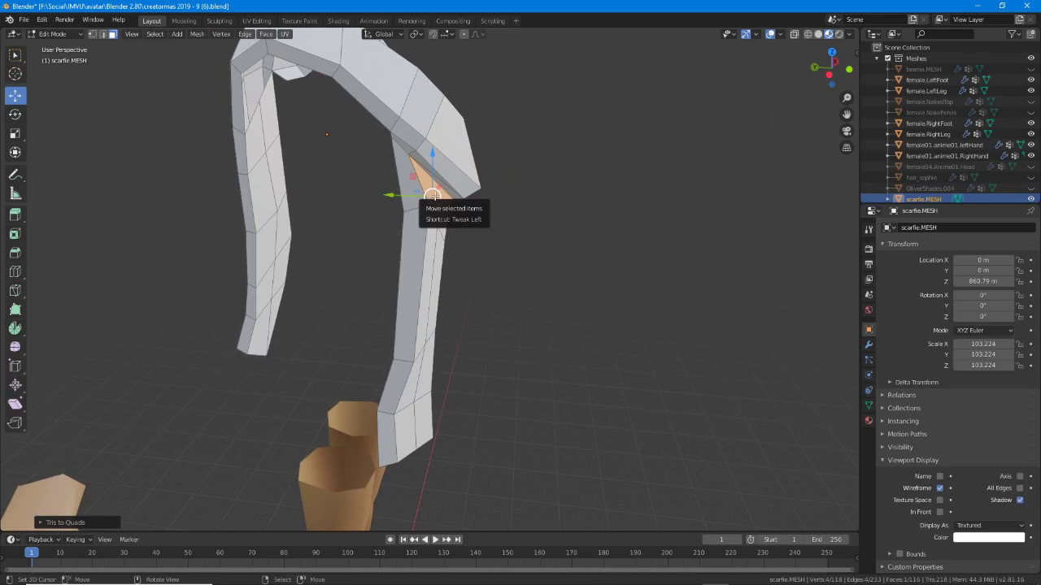
left_click_drag(435, 209, 423, 215)
middle_click_drag(473, 138, 430, 80)
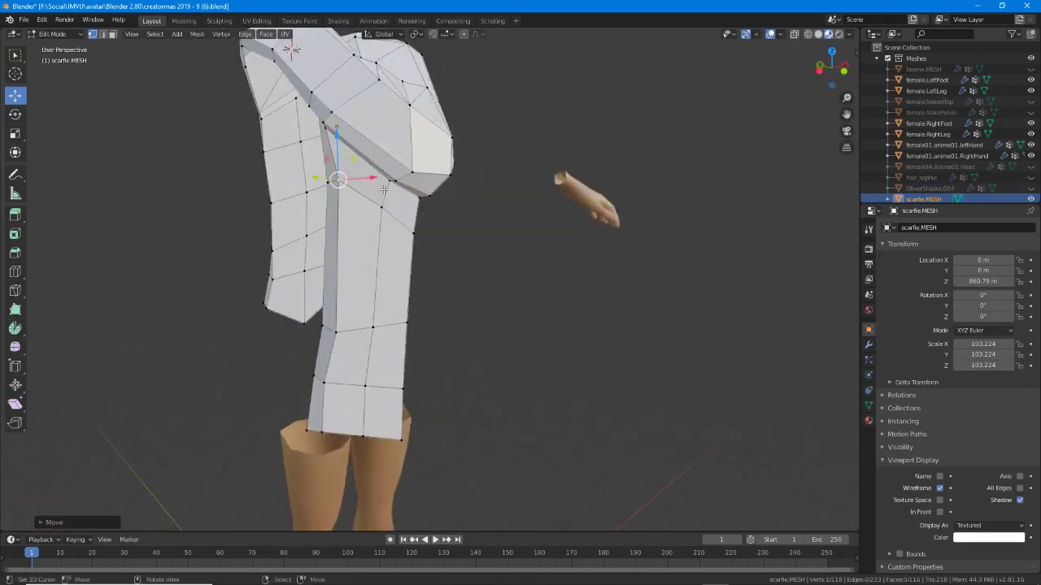
left_click(392, 181)
middle_click_drag(402, 209, 452, 244)
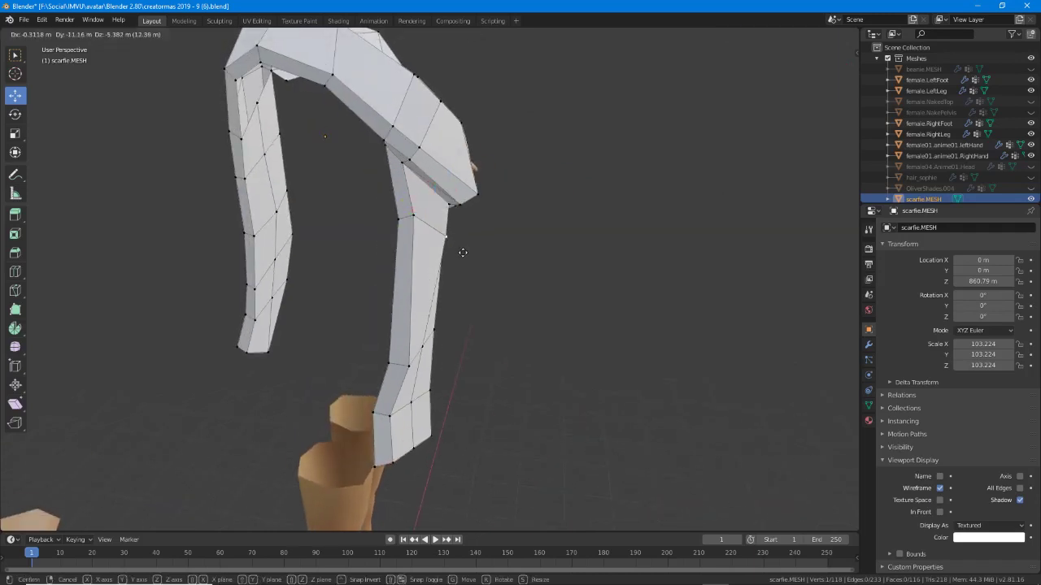
left_click_drag(415, 348, 427, 349)
middle_click_drag(427, 350, 455, 358)
Pull the outer-face vertices near the front panel's bottom end outward to fill out its profile.
left_click(440, 391)
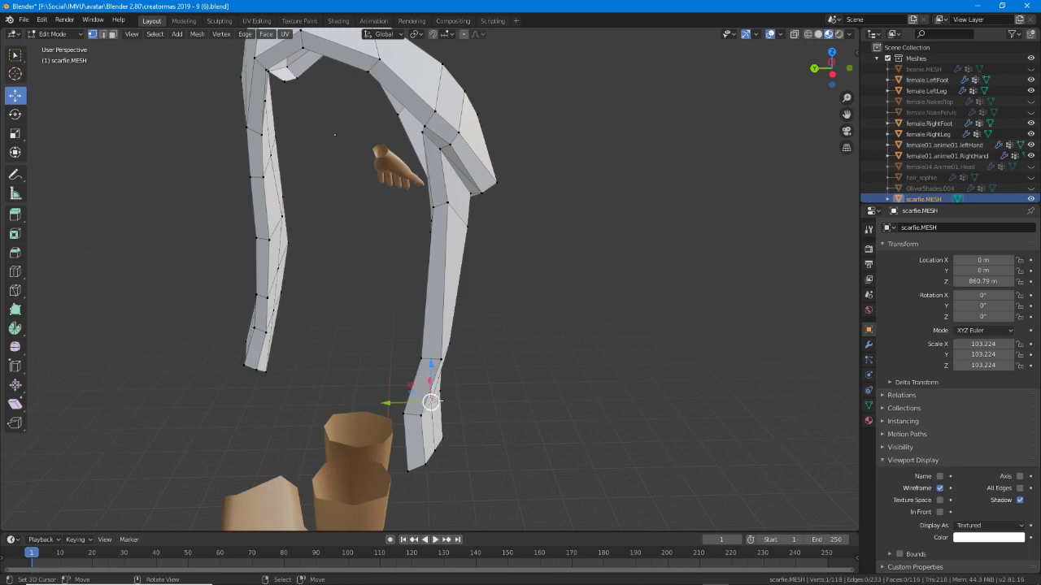
left_click_drag(431, 402, 443, 399)
right_click(436, 450)
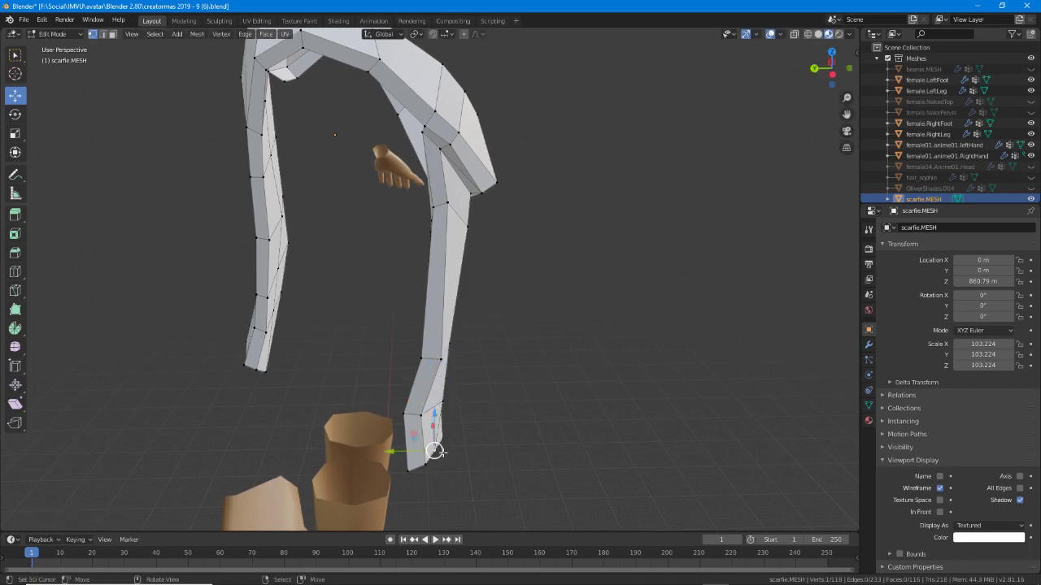
left_click_drag(435, 451, 445, 453)
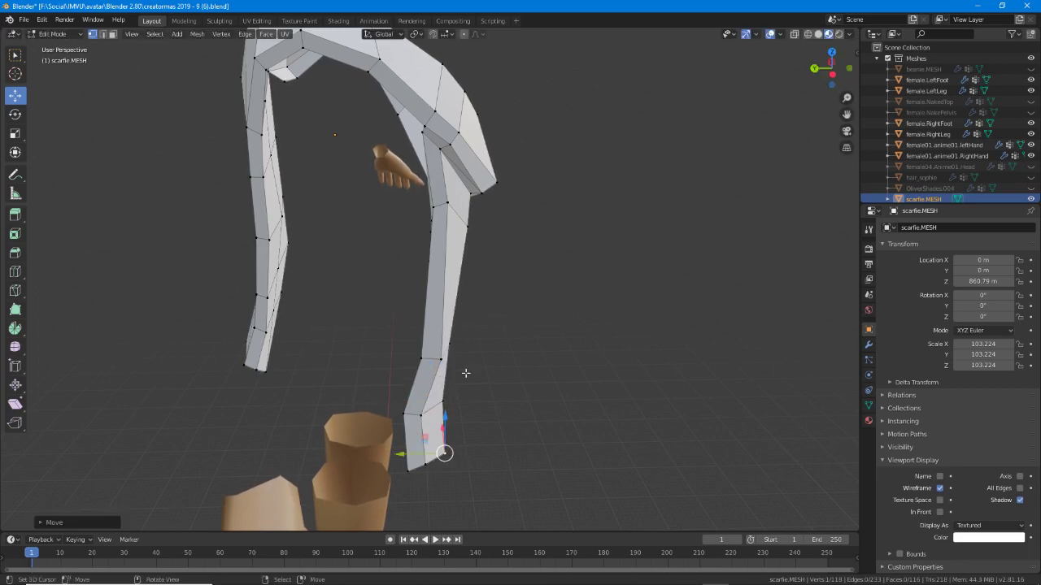
Move the two lowest vertex pairs on the front panel's side edge outward to straighten and even out its thickness.
right_click(423, 413)
right_click(405, 413, "shift")
left_click_drag(420, 409, 438, 407)
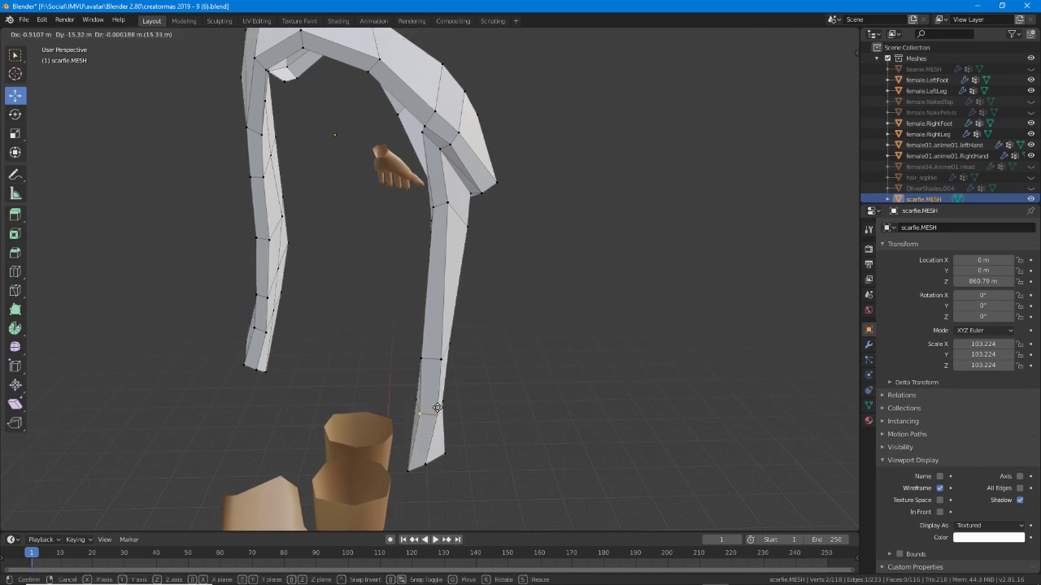
right_click(425, 464)
right_click(408, 471, "shift")
left_click_drag(416, 467, 427, 466)
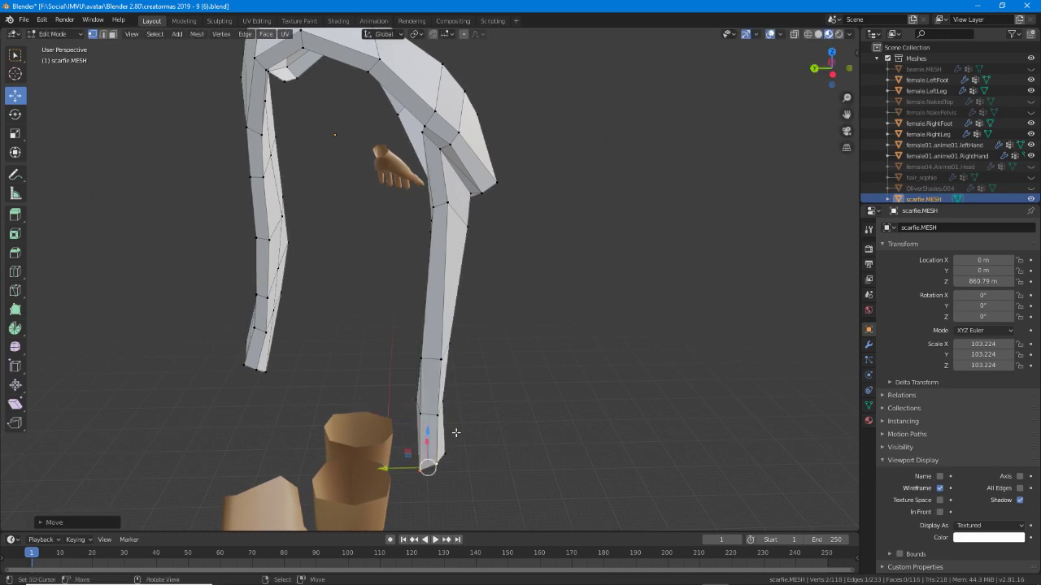
middle_click_drag(456, 434, 337, 258)
key("g")
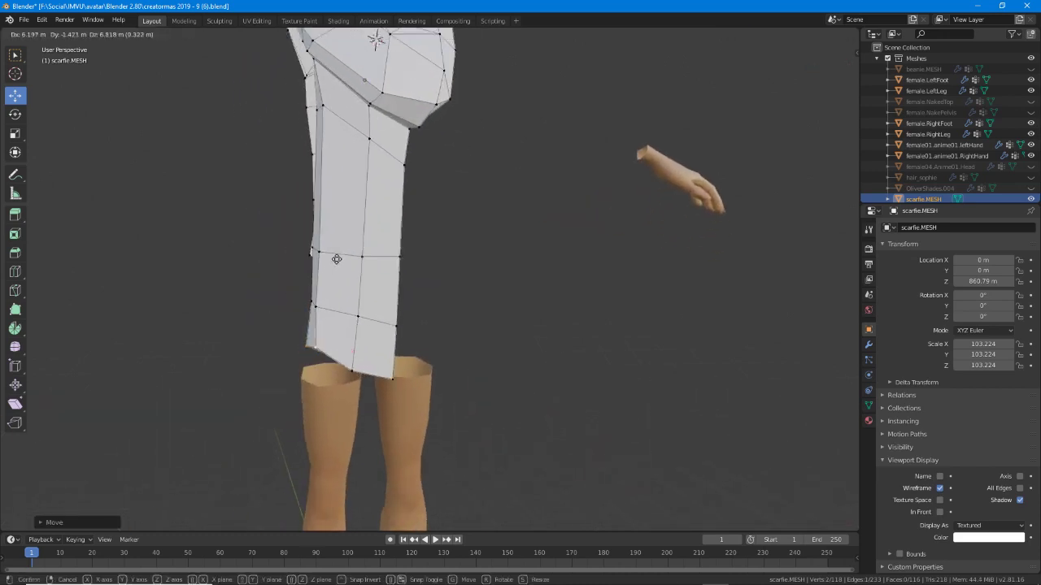
left_click(334, 266)
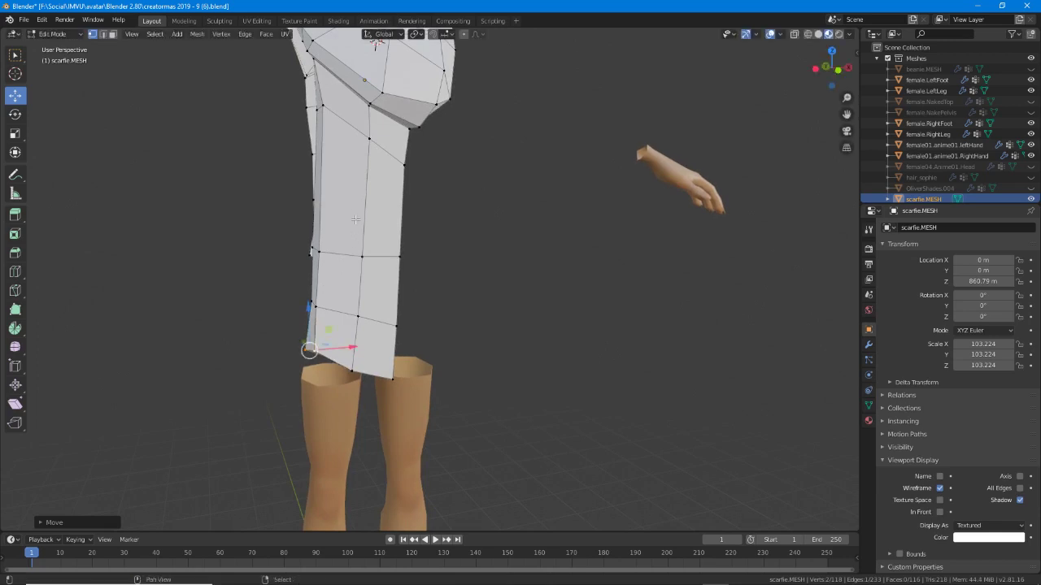
Adjust the vertices along the front panel's opposite side edge below the collar to smooth its outline.
middle_click_drag(355, 219, 363, 295)
left_click(361, 299)
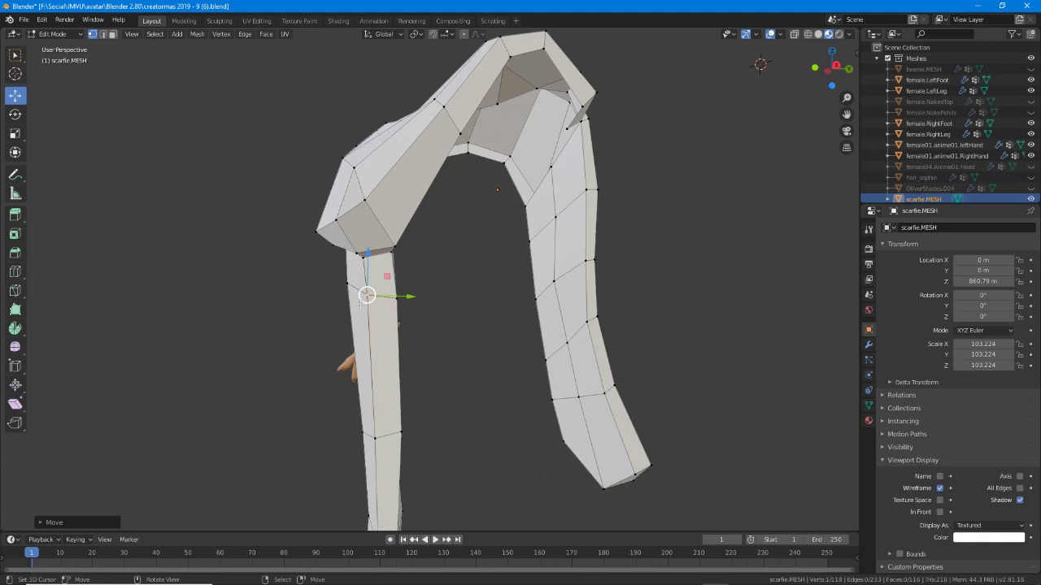
right_click_drag(391, 253, 385, 255)
middle_click_drag(400, 426, 398, 296, "shift")
left_click(398, 296)
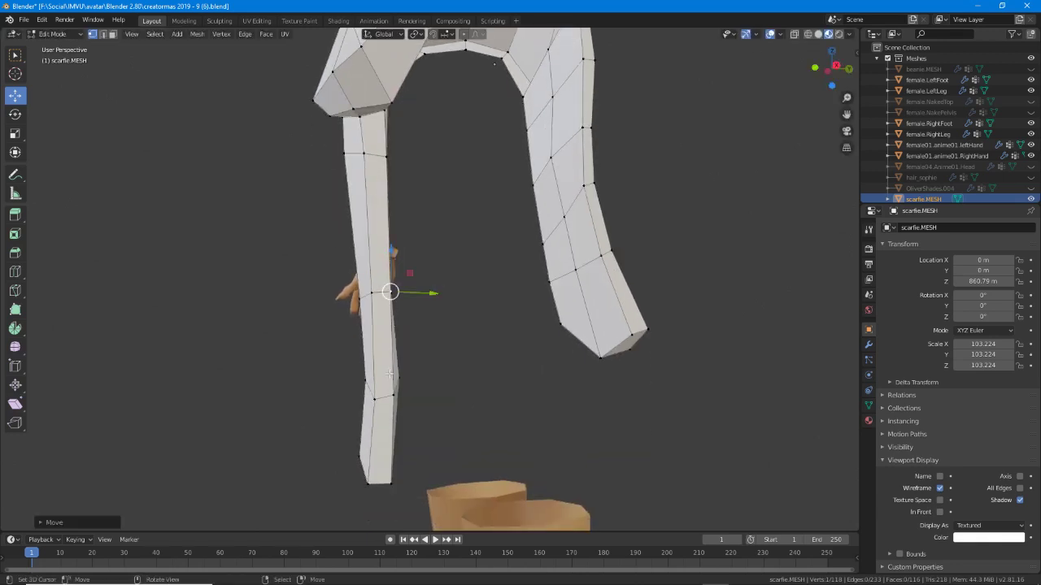
Subdivide the bottom edge on the front panel's inner side to add a middle vertex.
middle_click_drag(415, 371, 331, 375)
right_click(436, 375)
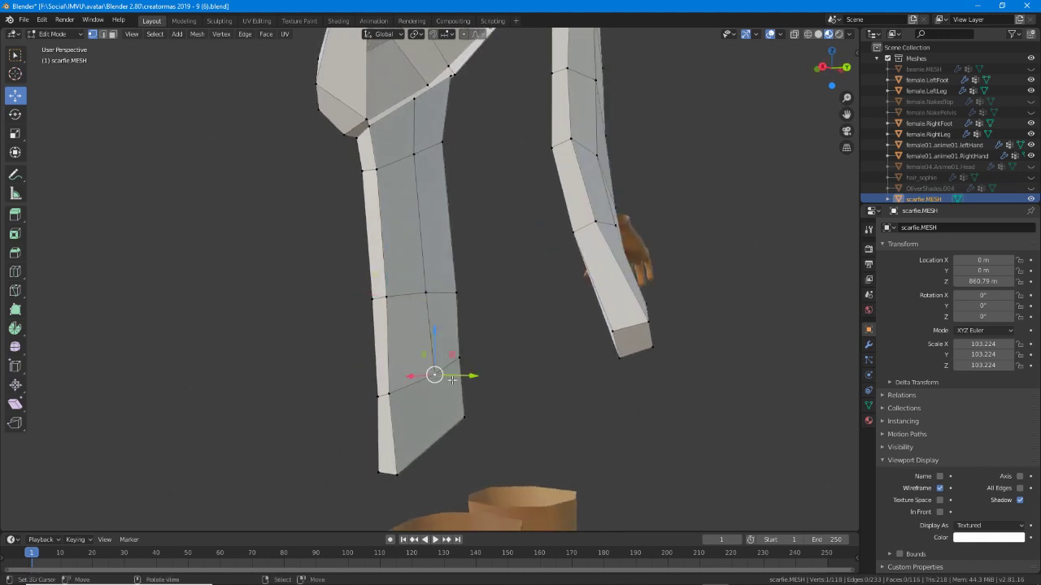
middle_click_drag(455, 411, 418, 372)
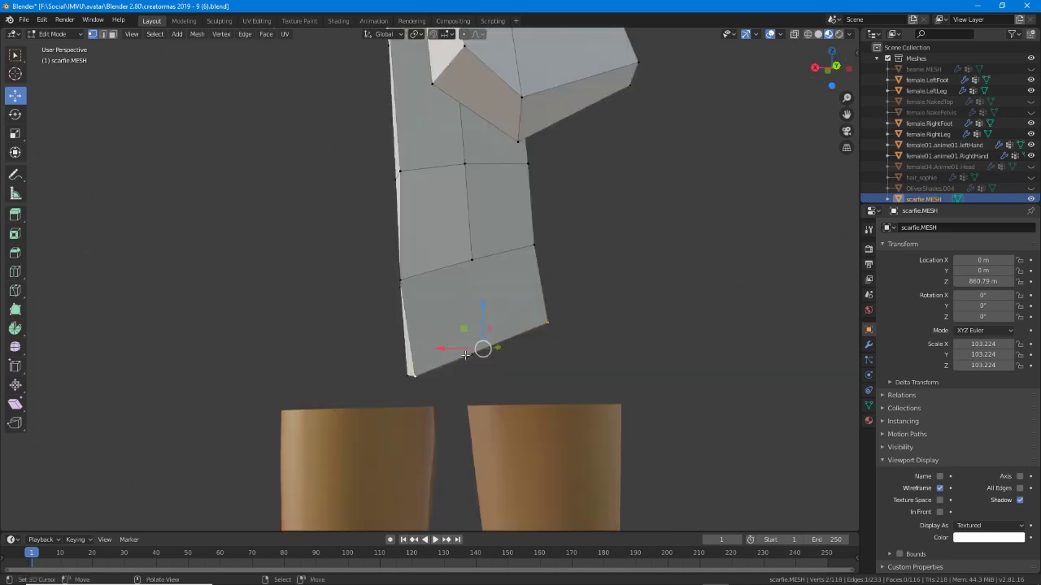
left_click(245, 34)
left_click(264, 91)
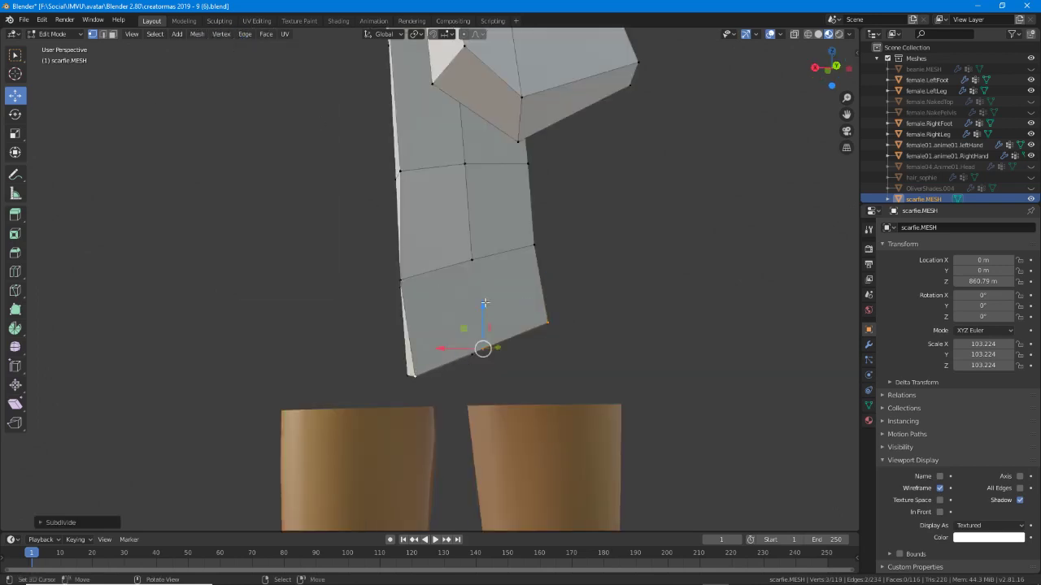
Triangulate the bottom face on the front panel's inner side and the adjoining end face.
middle_click_drag(486, 303, 483, 312)
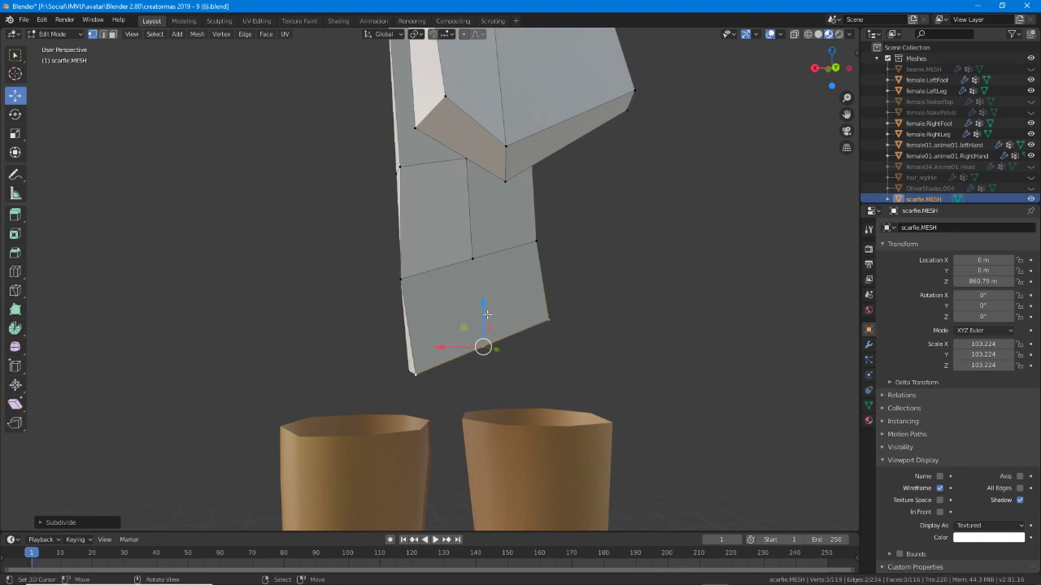
key("3")
left_click(485, 311)
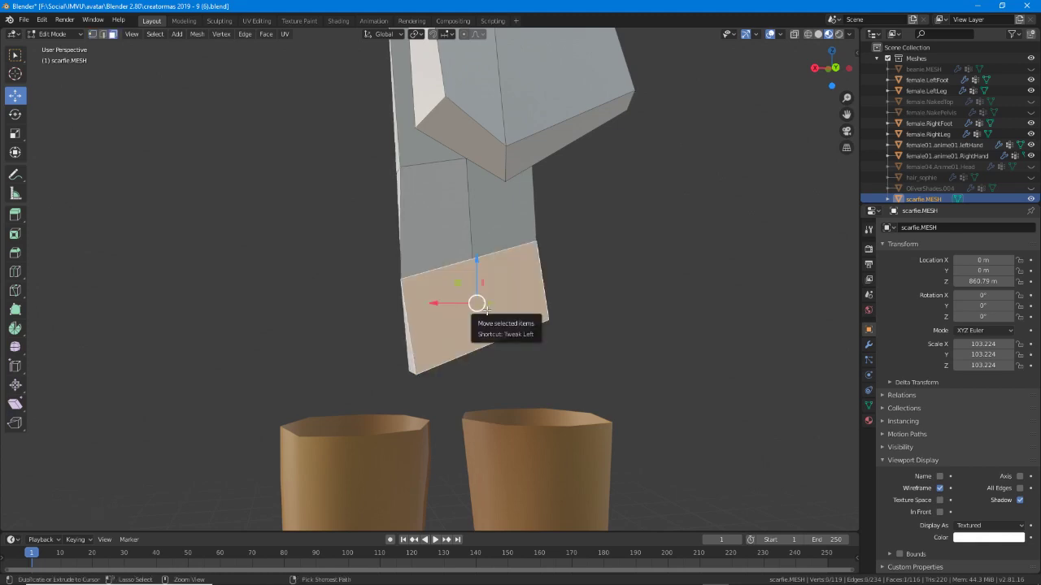
key("ctrl+t")
middle_click_drag(485, 310, 491, 283)
left_click(475, 255)
key("ctrl+t")
Merge the triangle pairs on both sides of the lower inner centre line into quads.
left_click(458, 270)
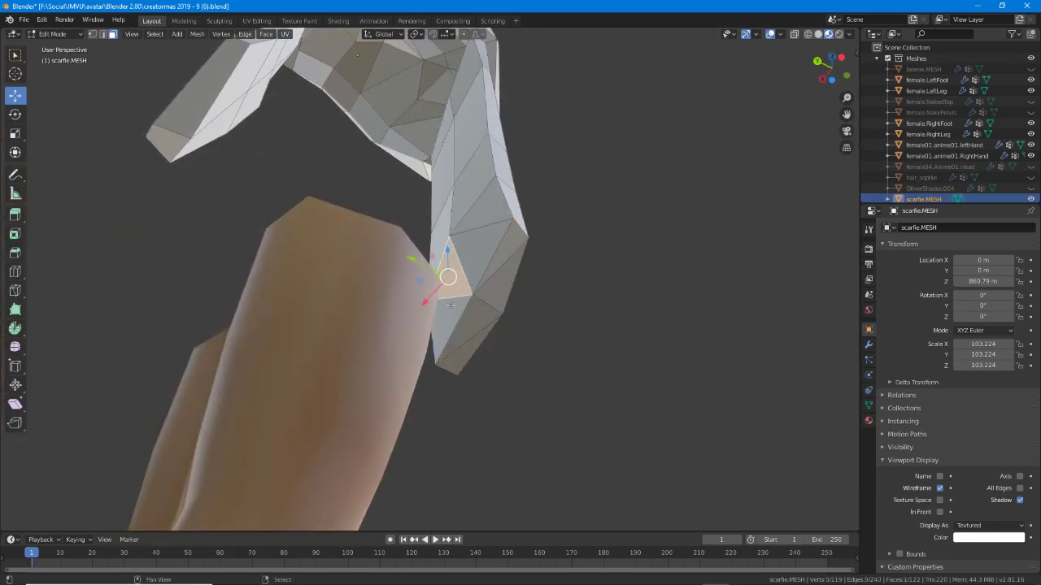
left_click(447, 319, "shift")
left_click(504, 255, "shift")
left_click(505, 279, "shift")
key("alt+j")
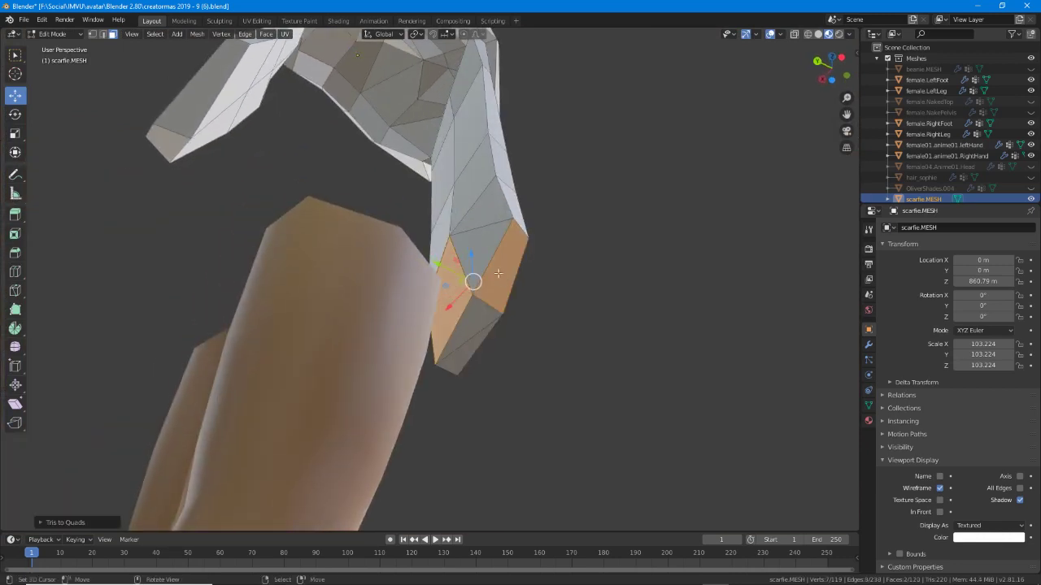
Merge the remaining triangles along the middle of the front panel's inner side into quads.
left_click(481, 245)
left_click(480, 213, "shift")
left_click(476, 323, "shift")
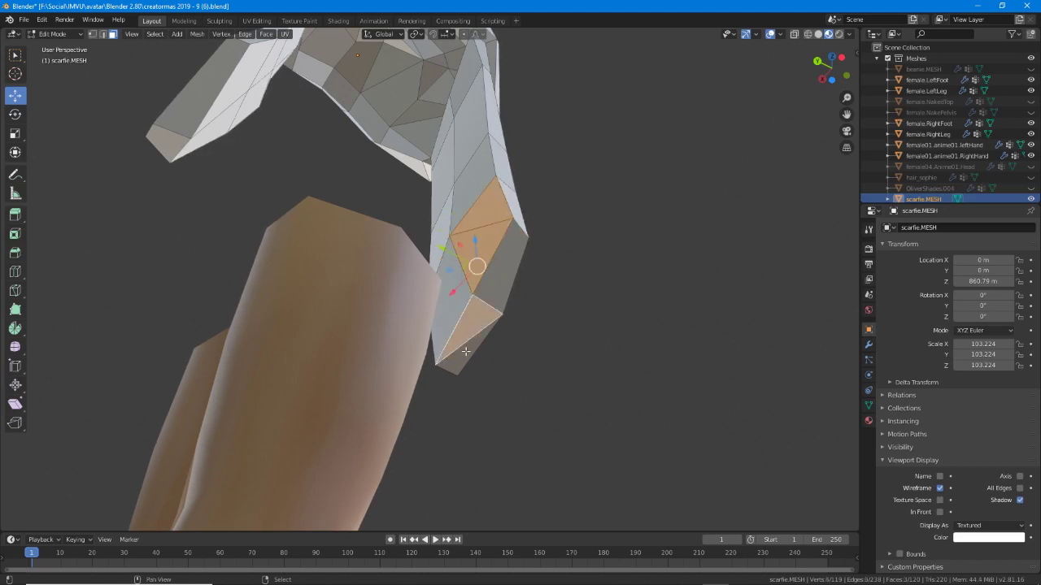
key("alt+j")
Move the lower centre-line vertices on the front panel's inner side along the Y axis to even out the panel's depth.
middle_click_drag(466, 351, 459, 353)
key("1")
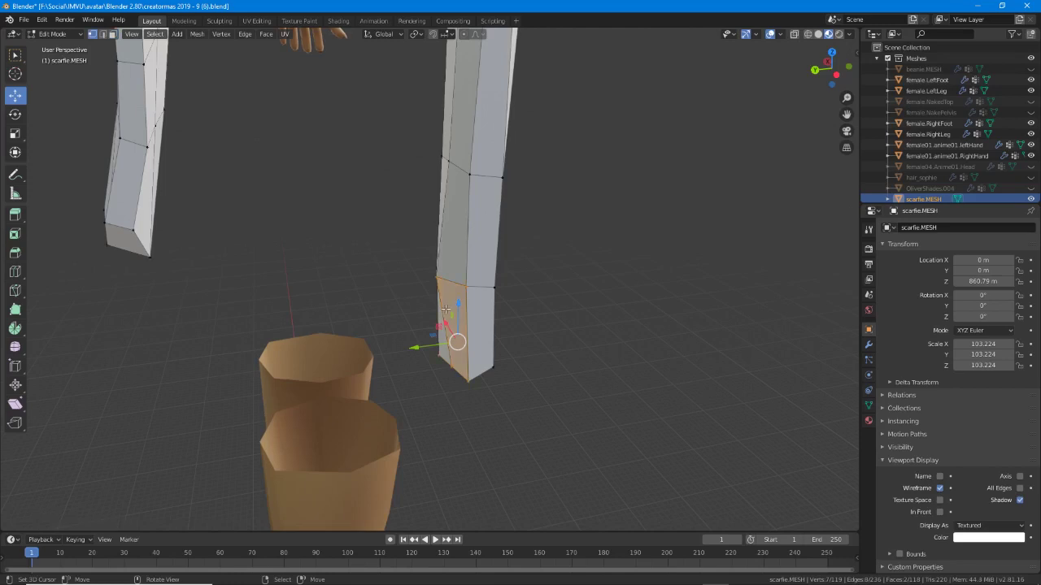
middle_click_drag(442, 294, 432, 284)
key("g")
key("y")
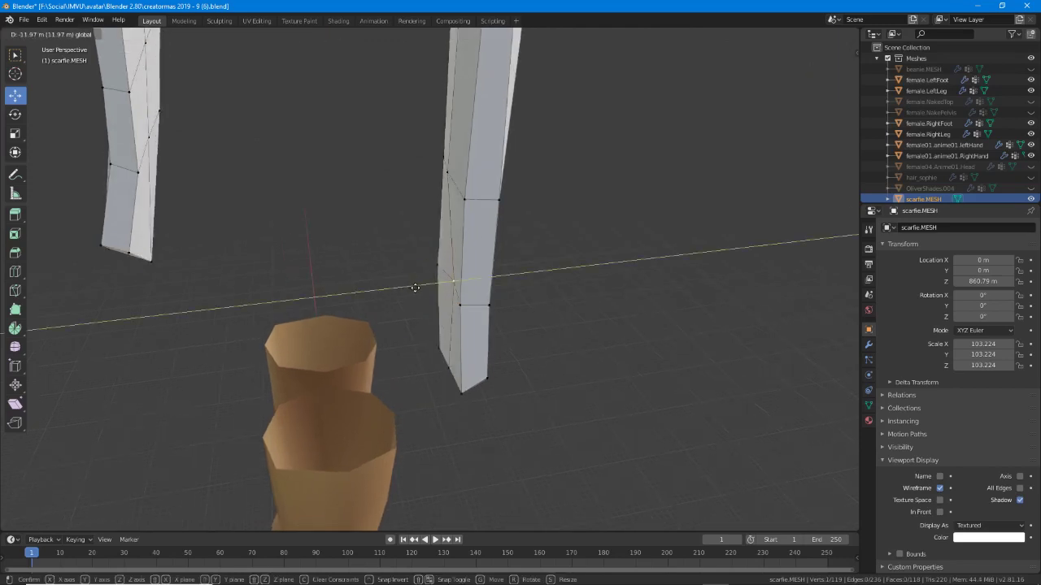
left_click_drag(415, 288, 414, 287)
left_click(447, 172)
left_click_drag(409, 174, 420, 173)
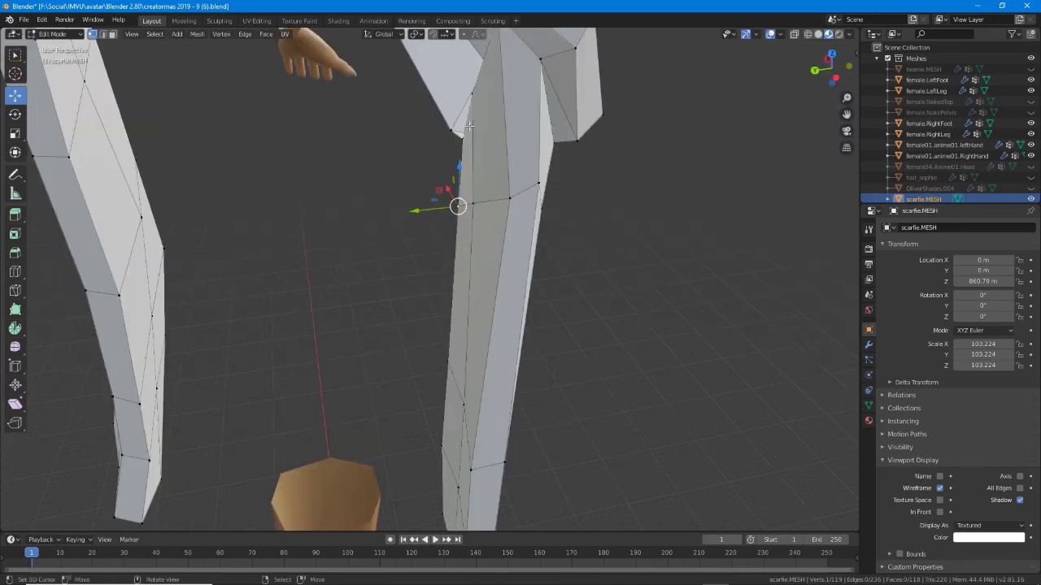
Move the upper centre-line vertices on the front panel's inner side along the Y axis beneath the collar.
key("g")
key("y")
left_click(439, 98)
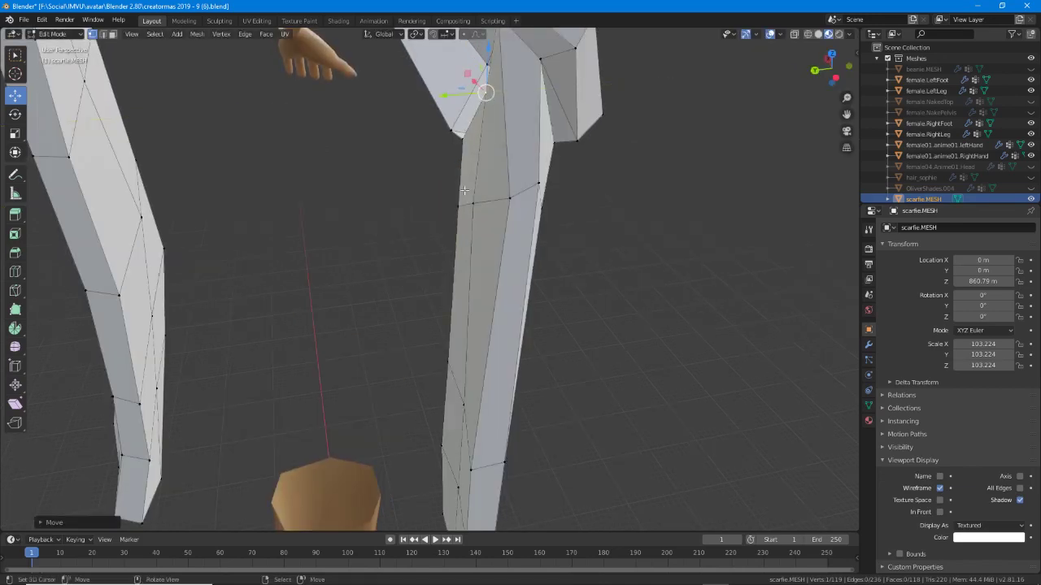
left_click(468, 199)
key("g")
key("y")
left_click(452, 209)
scroll(479, 220, "down", 1)
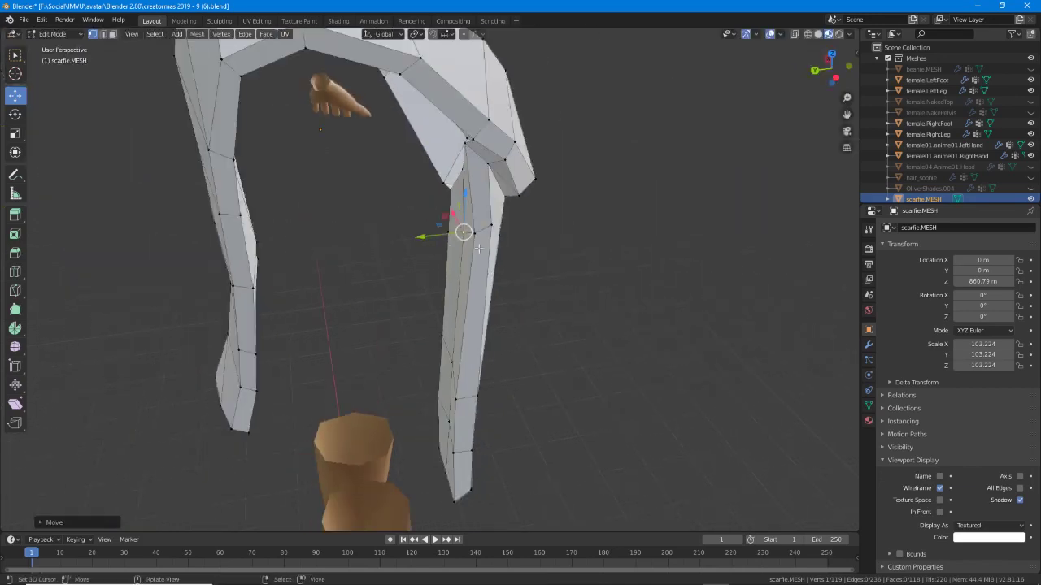
Reposition two vertices of the collar's inner fold near the neck opening, lowering one and shifting the other across the gap.
middle_click_drag(519, 231, 427, 271)
scroll(432, 196, "up", 5)
middle_click_drag(432, 195, 415, 254)
right_click(387, 294)
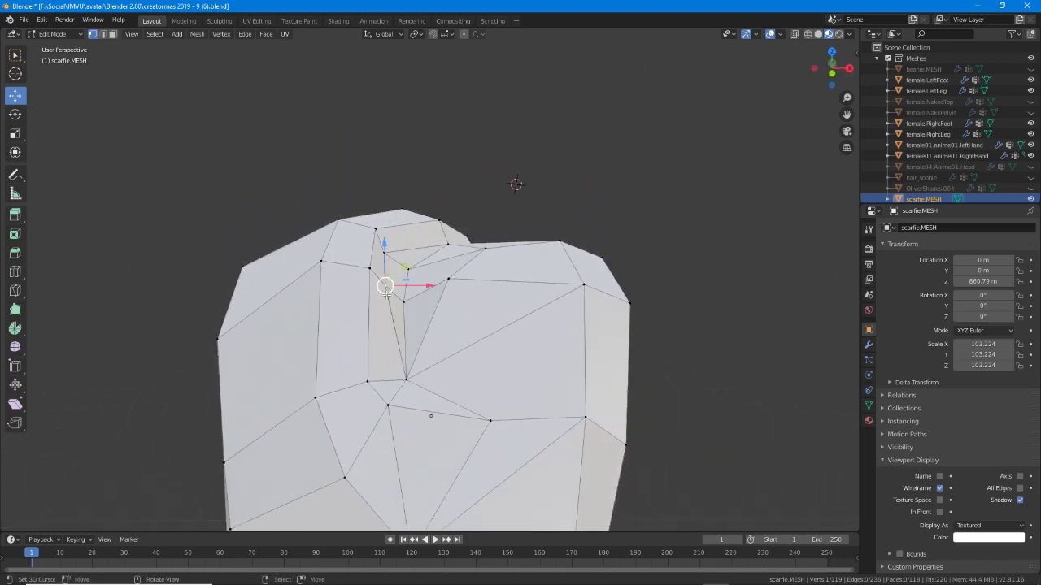
key("g")
left_click(383, 299)
middle_click_drag(402, 314, 424, 319)
right_click(409, 317)
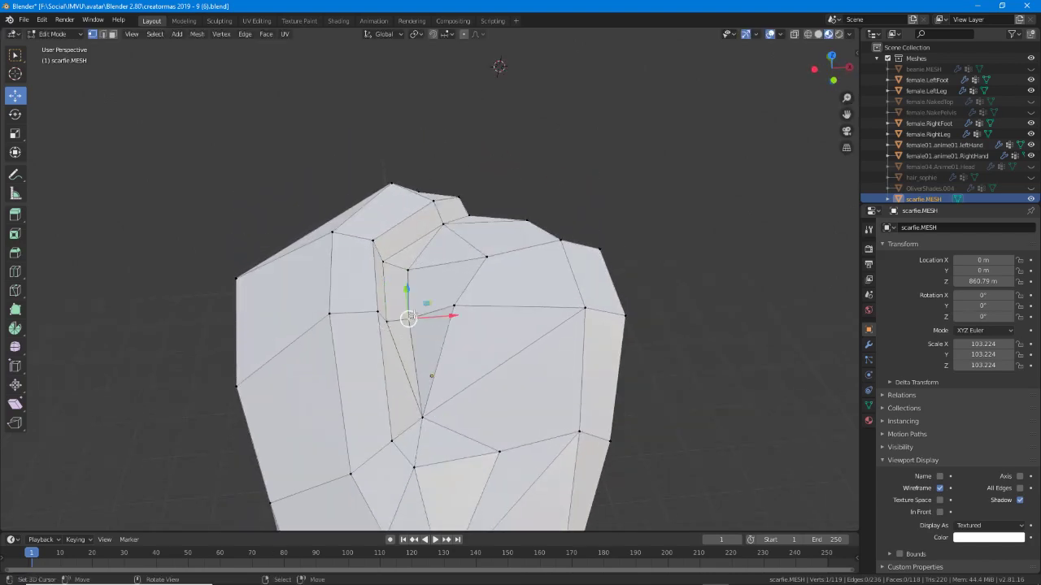
key("g")
left_click(442, 313)
Show the female.NakedTop body mesh and slide the collar's inner vertex across the neck opening until it sits outside the neck.
left_click(415, 269)
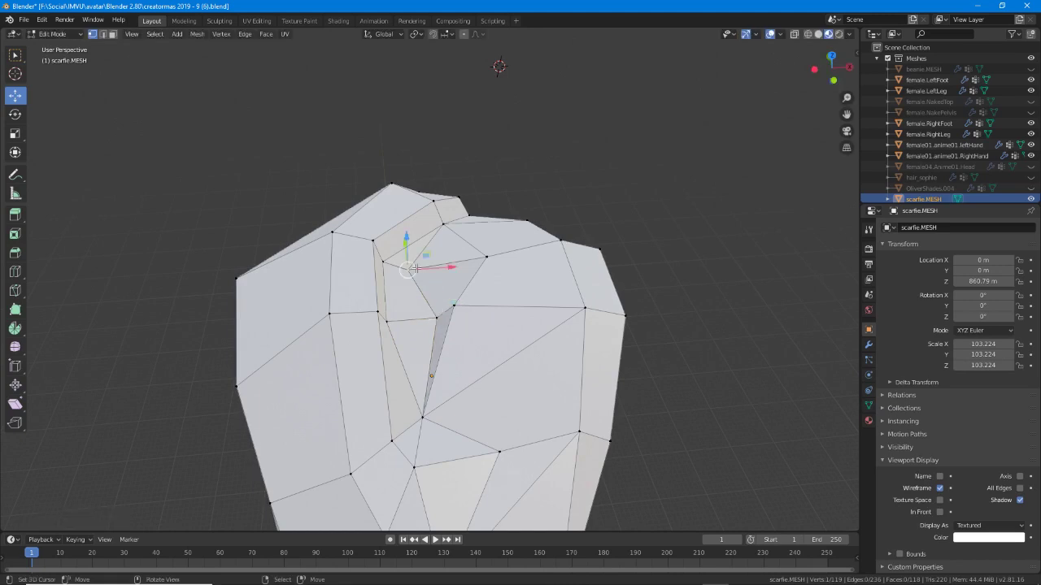
middle_click_drag(416, 269, 437, 251)
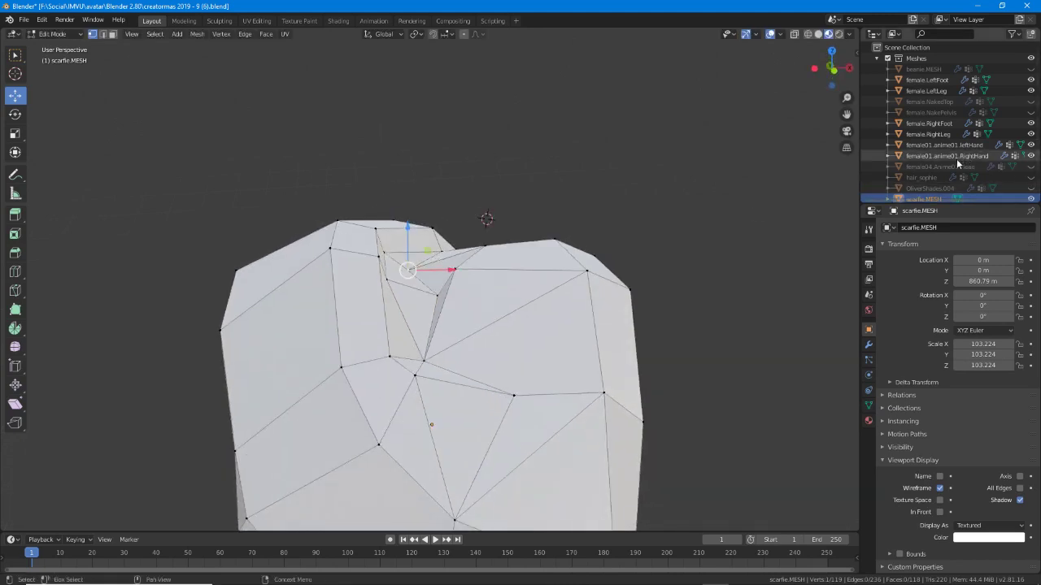
left_click(1031, 102)
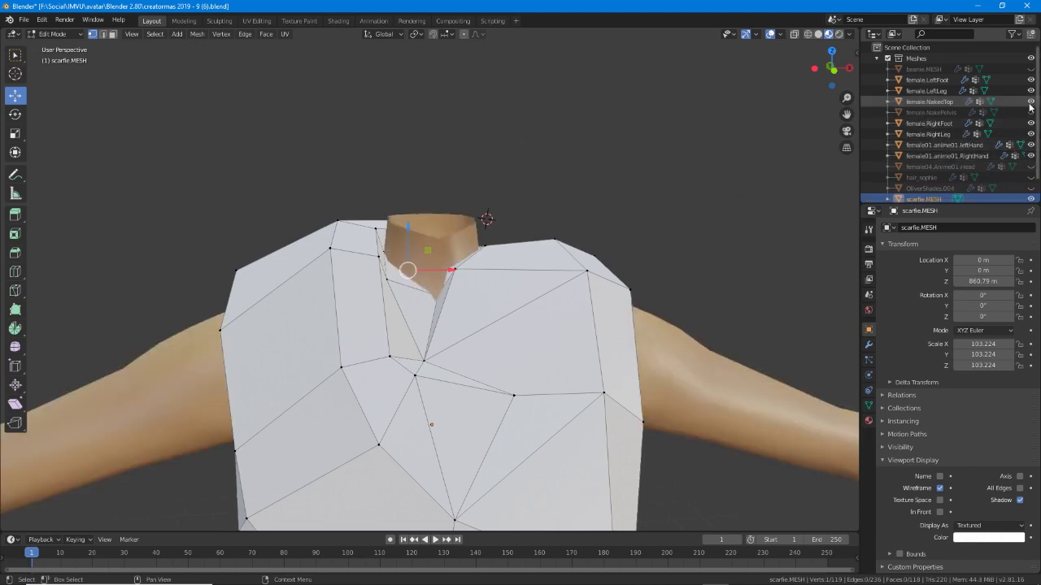
middle_click_drag(615, 216, 480, 286)
key("g")
key("g")
left_click(470, 282)
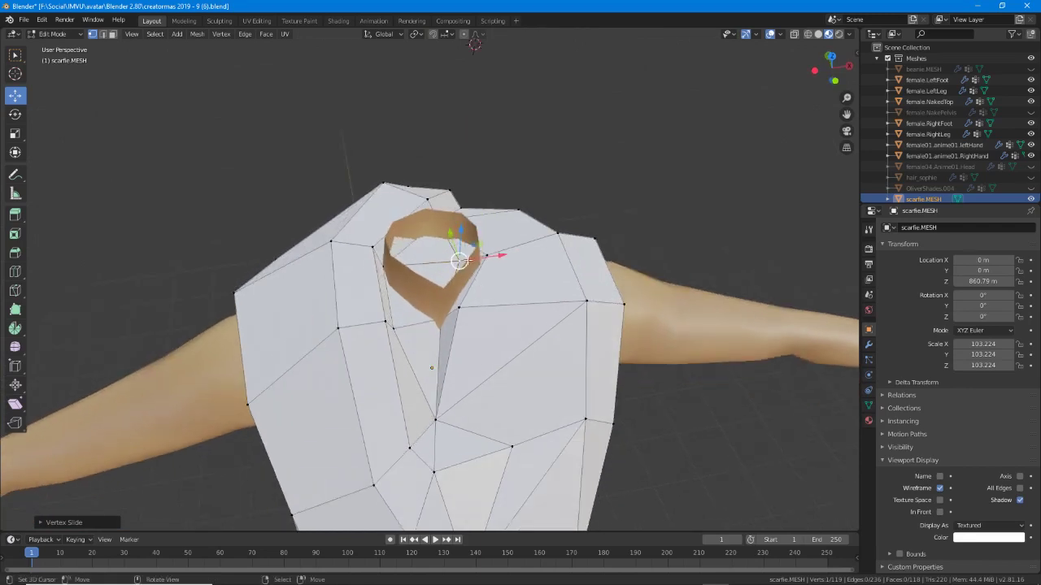
left_click_drag(460, 260, 486, 255)
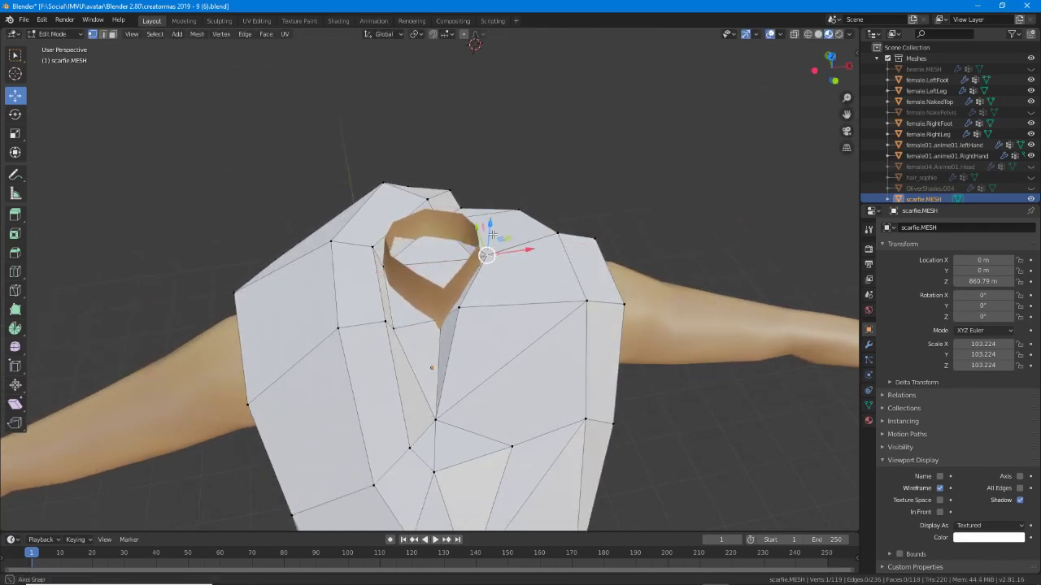
middle_click_drag(492, 235, 446, 345)
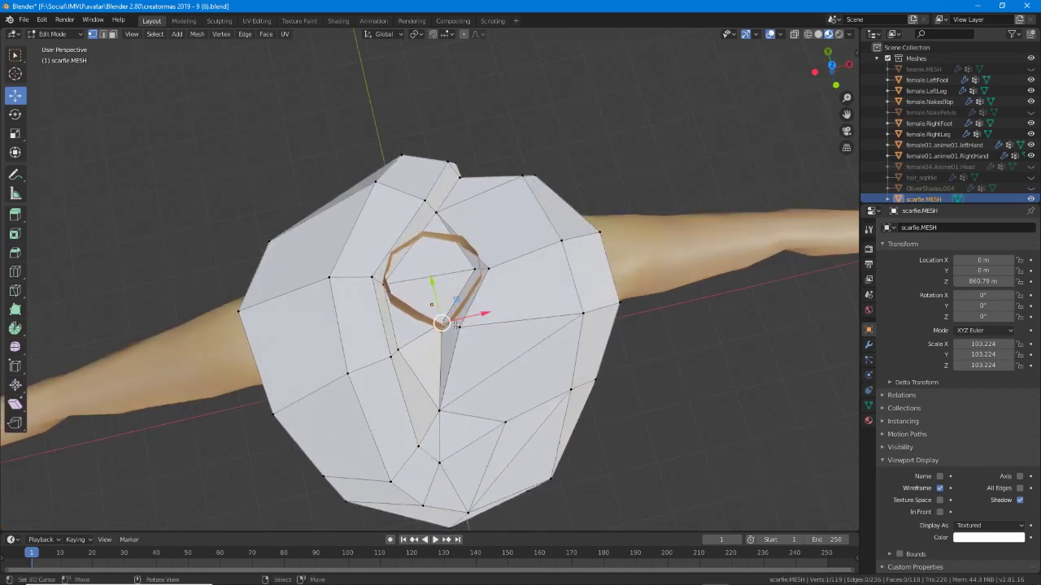
Move the vertices of the collar's inner fold beside the neck opening so the fold clears the neck.
left_click_drag(439, 289, 445, 300)
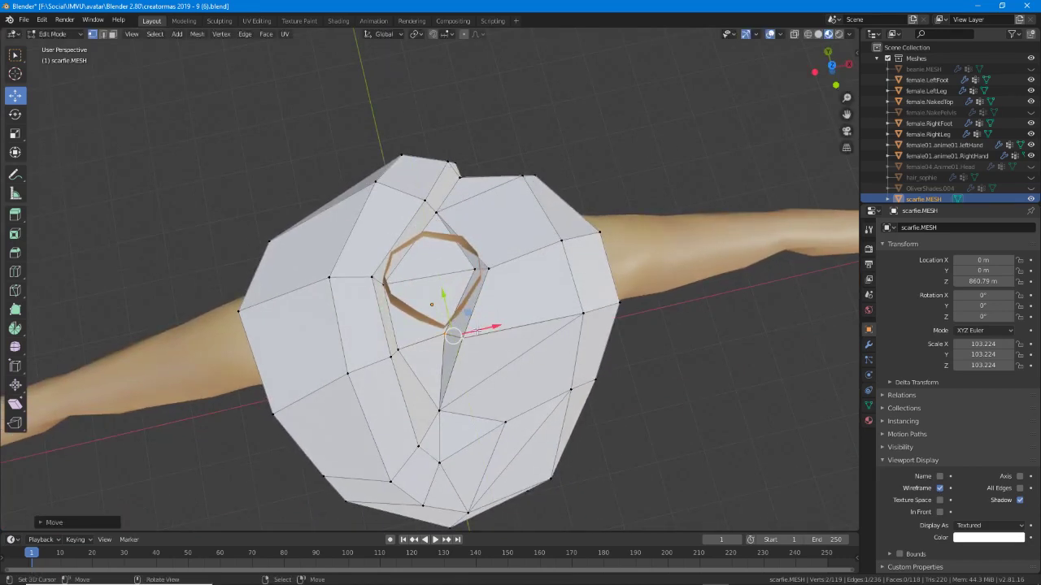
mouse_move(499, 328)
left_mouse_down()
mouse_move(509, 326)
mouse_move(496, 326)
left_mouse_up()
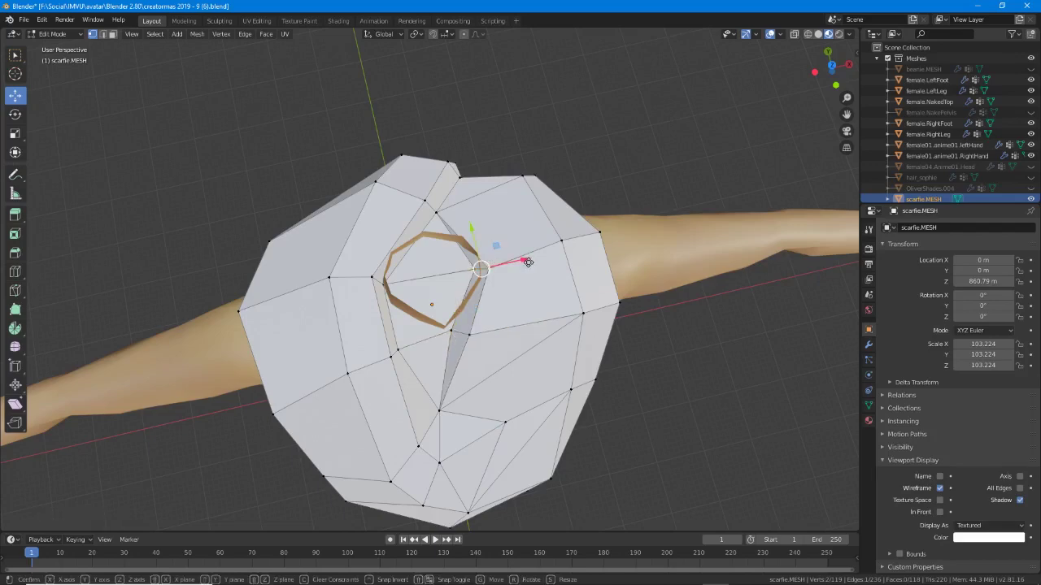
middle_click_drag(460, 300, 422, 309)
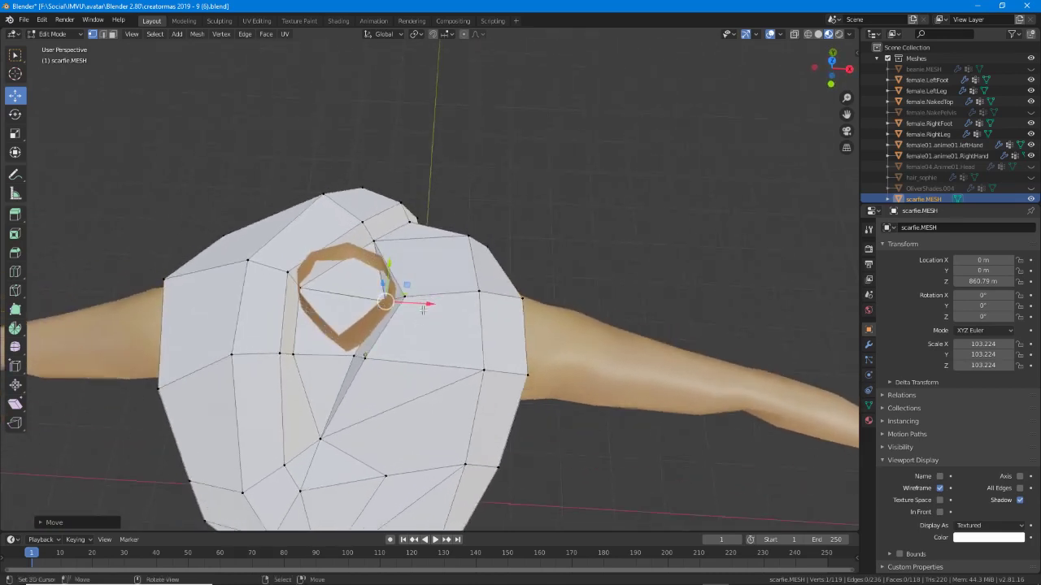
left_click(405, 297)
left_click_drag(442, 300, 437, 300)
middle_click_drag(437, 300, 474, 315)
Raise the inner corner vertices where the collar's lower front rim meets the front panel.
middle_click_drag(435, 265, 391, 286)
left_click(383, 335)
middle_click_drag(383, 335, 402, 296)
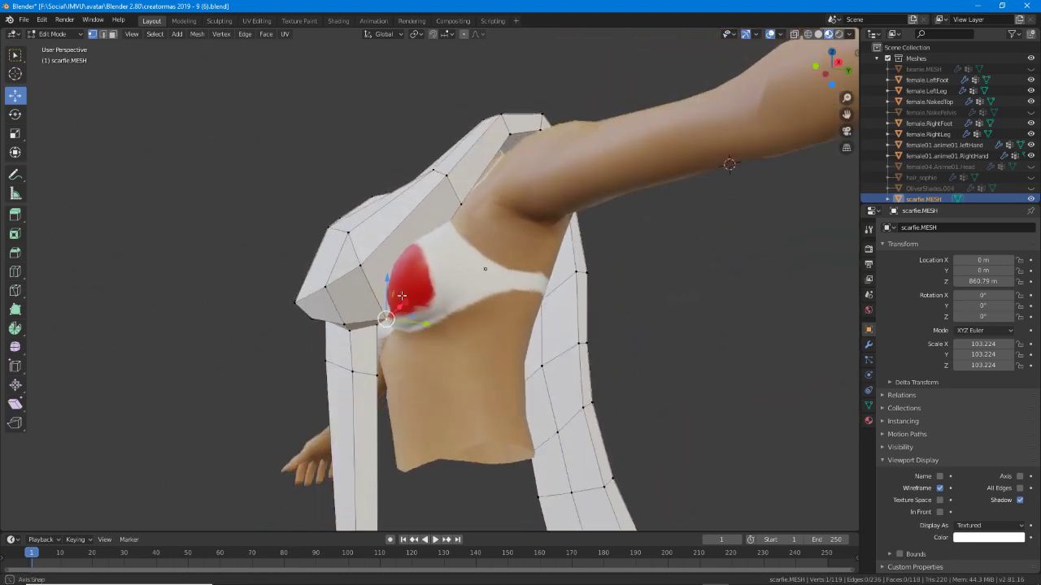
key("g")
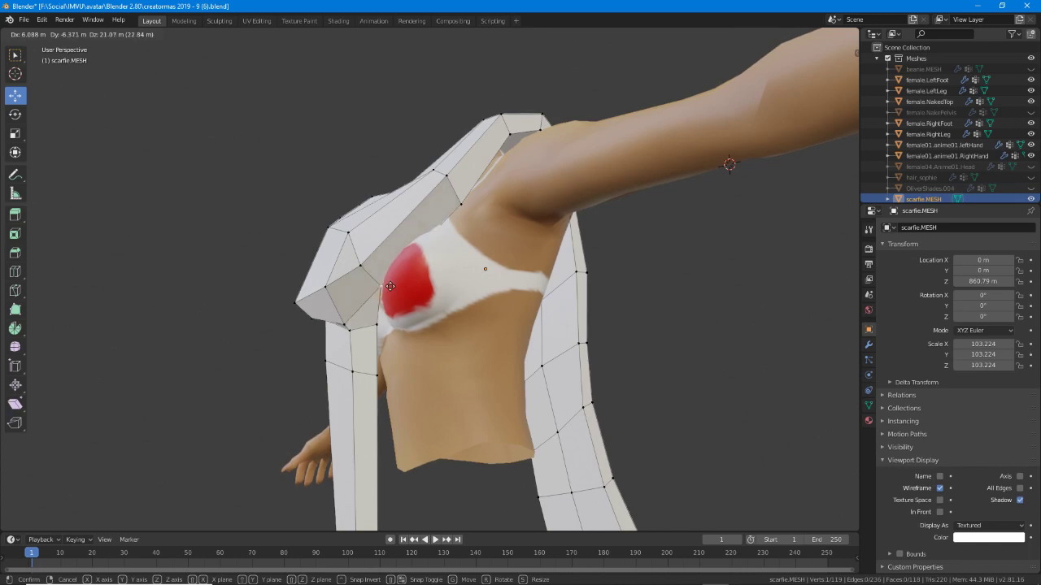
left_click(390, 291)
middle_click_drag(386, 290, 442, 286)
right_click(442, 288, "shift")
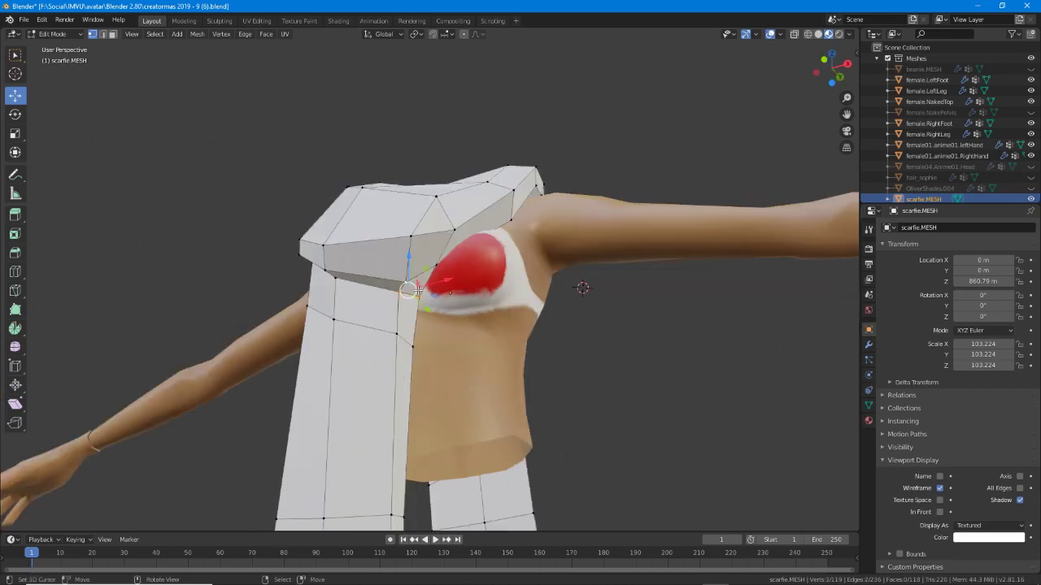
key("g")
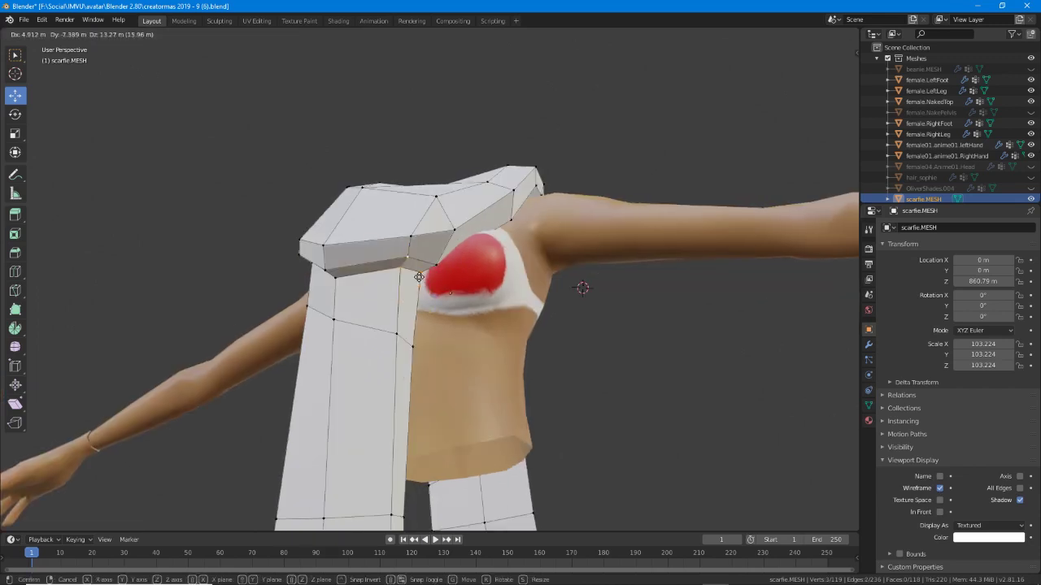
left_click(417, 284)
Reposition the corner vertices of the collar's lower front rim beside the front panel to refine the rim's shape.
middle_click_drag(409, 327, 339, 295)
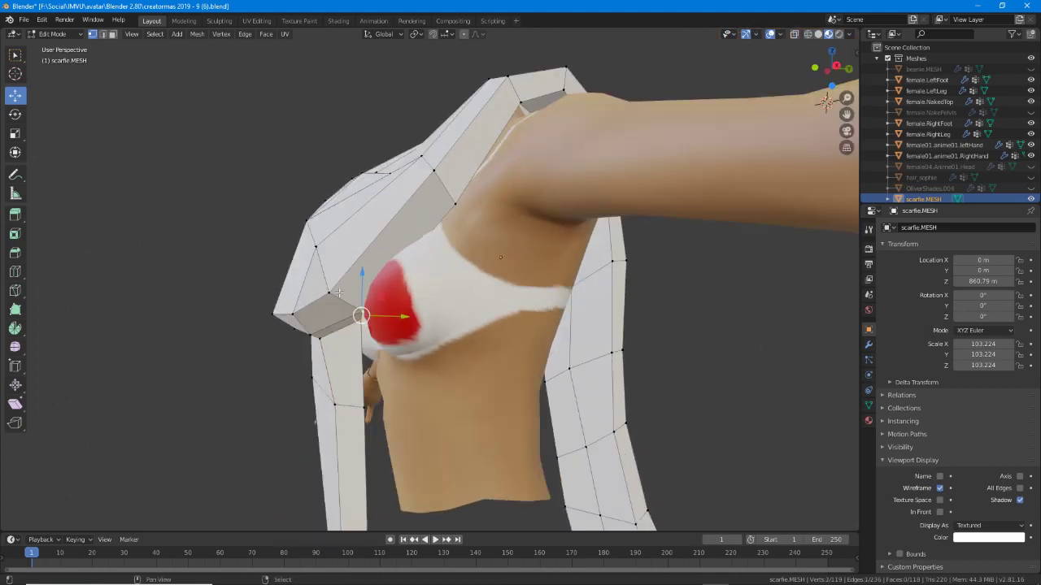
left_click_drag(351, 309, 343, 302)
middle_click_drag(343, 302, 465, 289)
left_click_drag(465, 286, 472, 282)
middle_click_drag(472, 282, 371, 322)
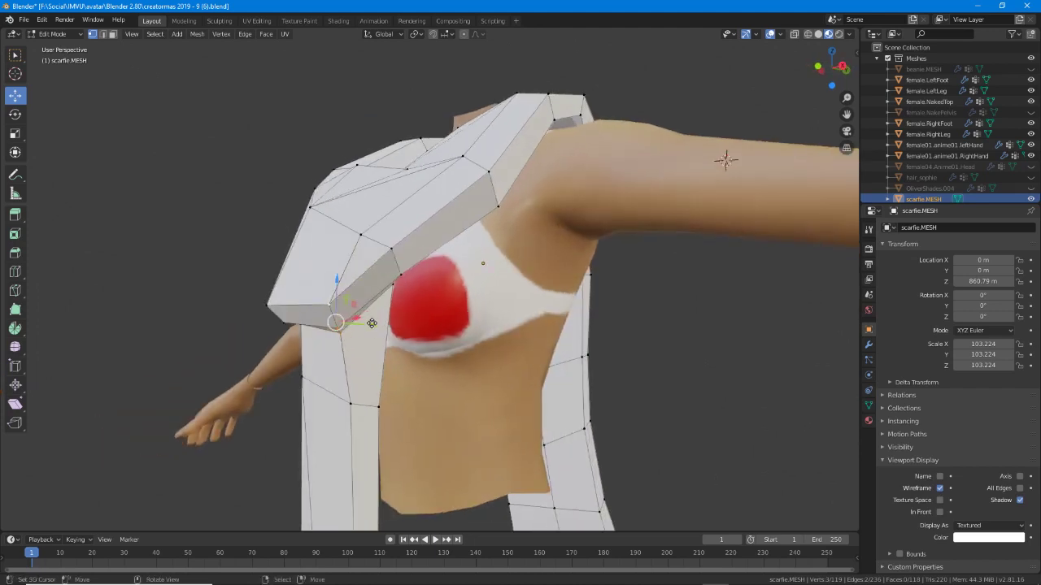
left_click_drag(372, 325, 369, 320)
Move the collar rim's vertex pair above the chest and the pair beneath the shoulder to follow the body.
middle_click_drag(370, 320, 366, 286)
right_click(366, 289)
right_click(366, 281, "shift")
key("g")
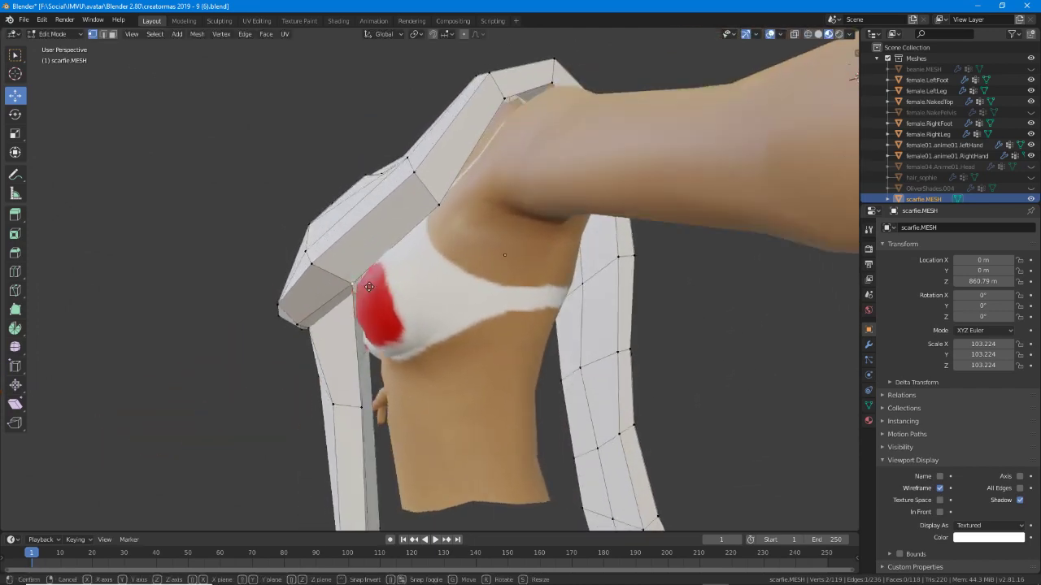
left_click_drag(368, 288, 368, 289)
middle_click_drag(368, 289, 469, 228)
left_click(468, 223)
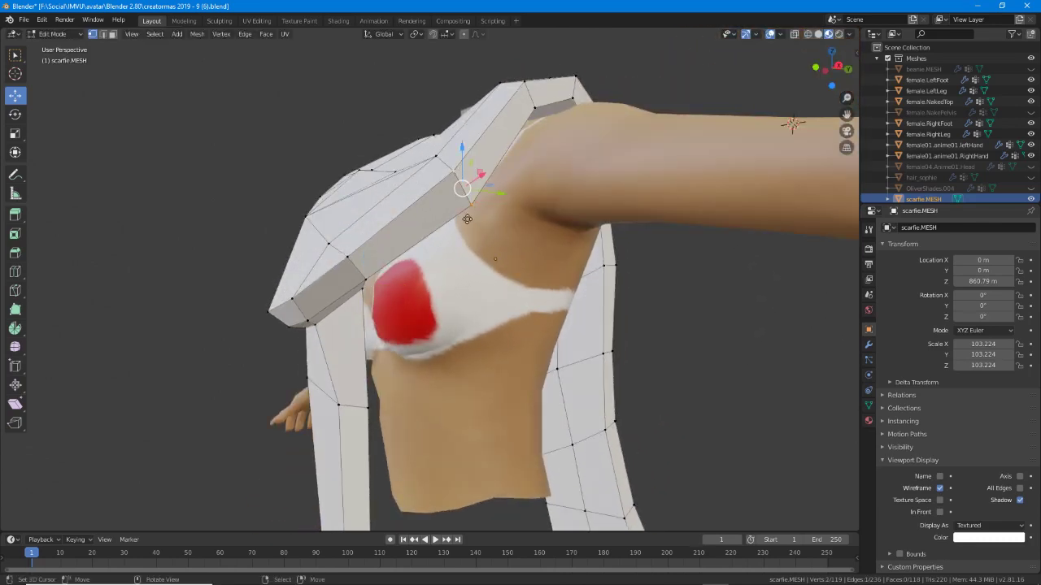
key("g")
left_click(465, 216)
Shift the three selected front rim vertices toward the collar's middle along the X axis and reposition the rim vertex above the chest.
middle_click_drag(374, 256, 558, 228)
left_click(492, 248)
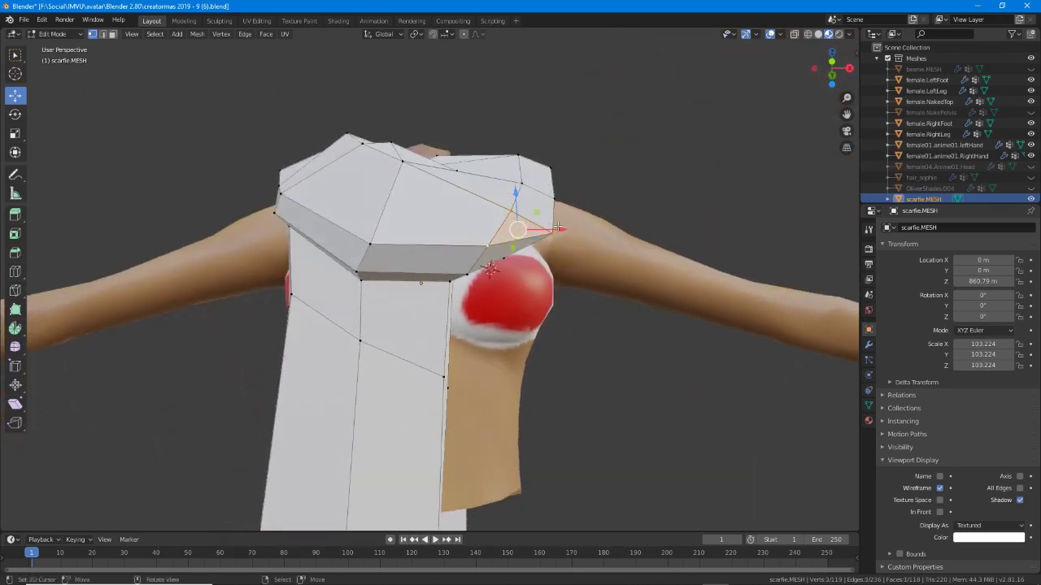
mouse_move(558, 230)
left_mouse_down()
mouse_move(537, 230)
mouse_move(556, 230)
left_mouse_up()
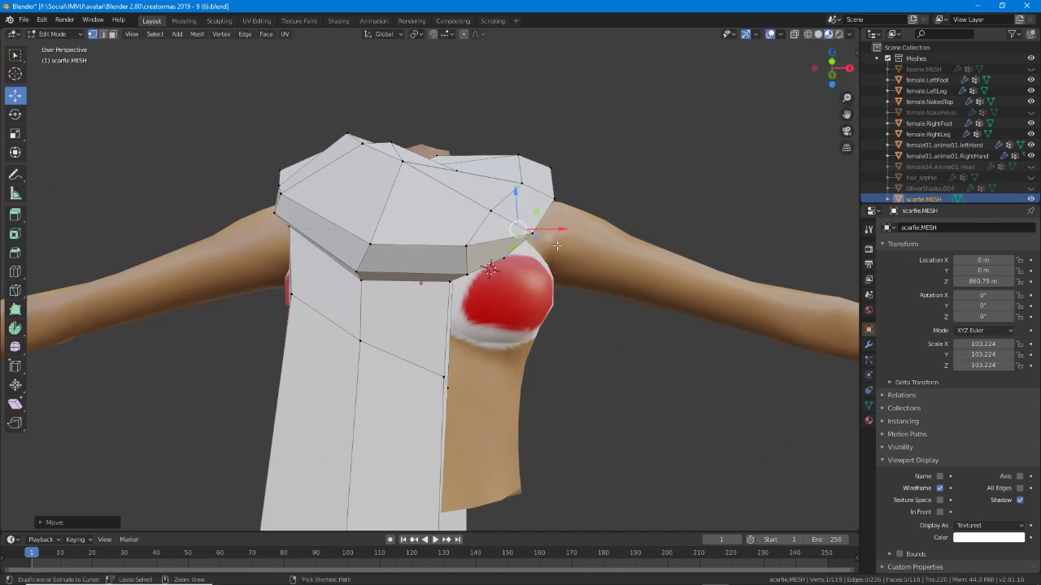
key("ctrl+z")
right_click(538, 232)
key("g")
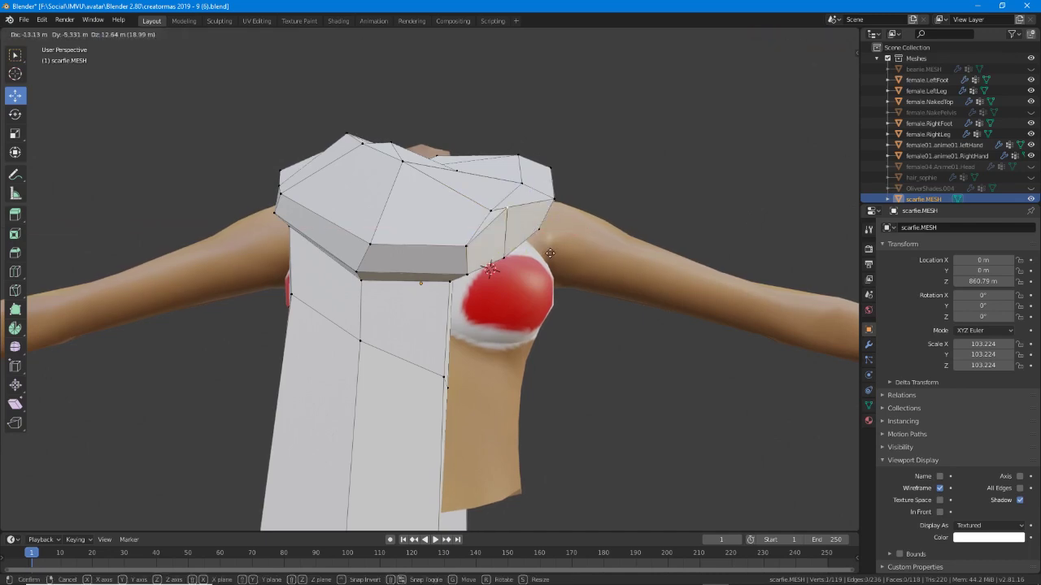
left_click(552, 274)
Move the collar's outer rim vertex at the shoulder inward and adjust its depth from the side.
right_click(556, 199)
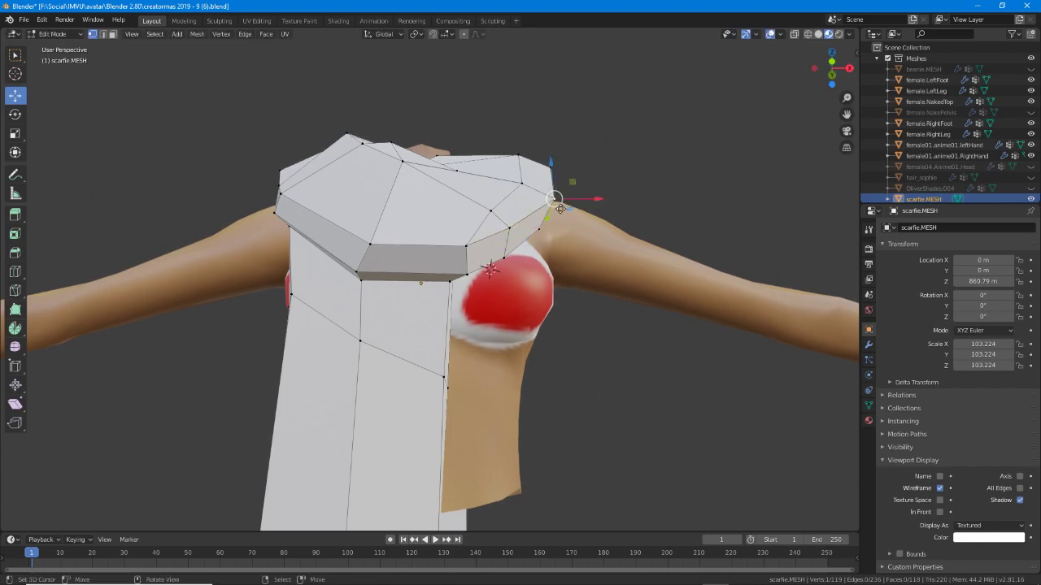
key("g")
left_click(556, 207)
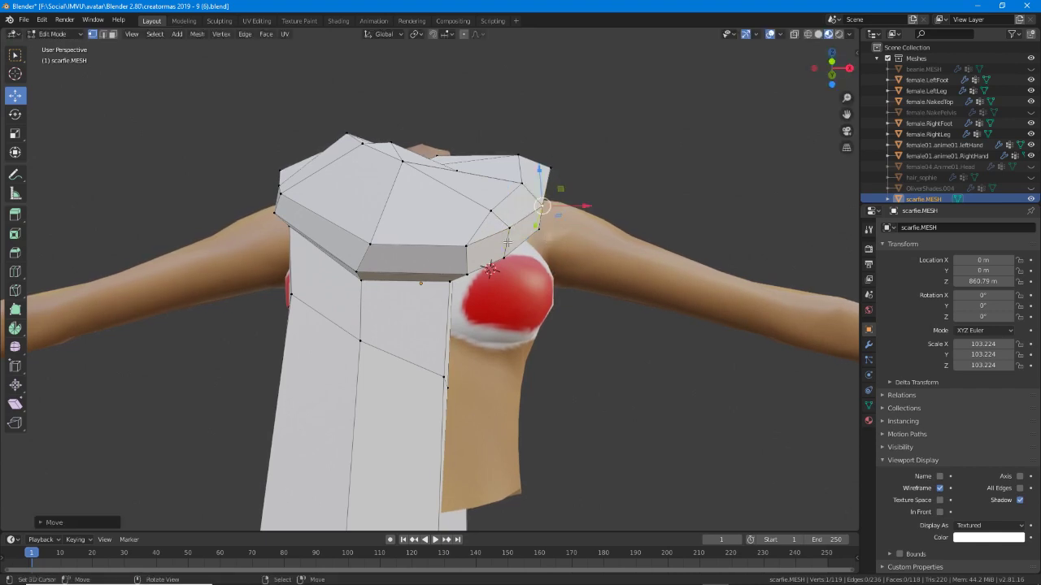
middle_click_drag(556, 207, 411, 266)
key("g")
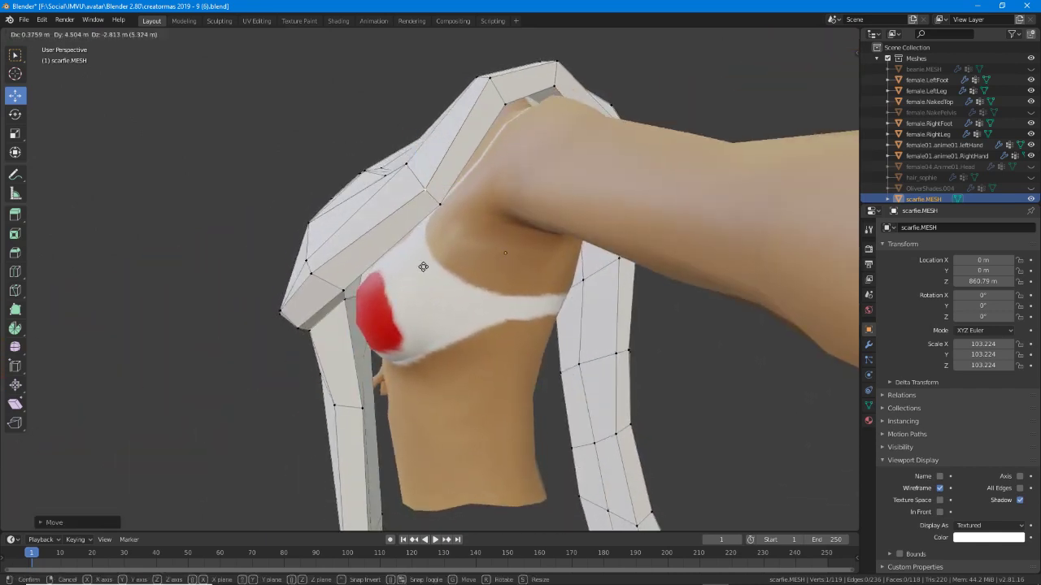
left_click(422, 267)
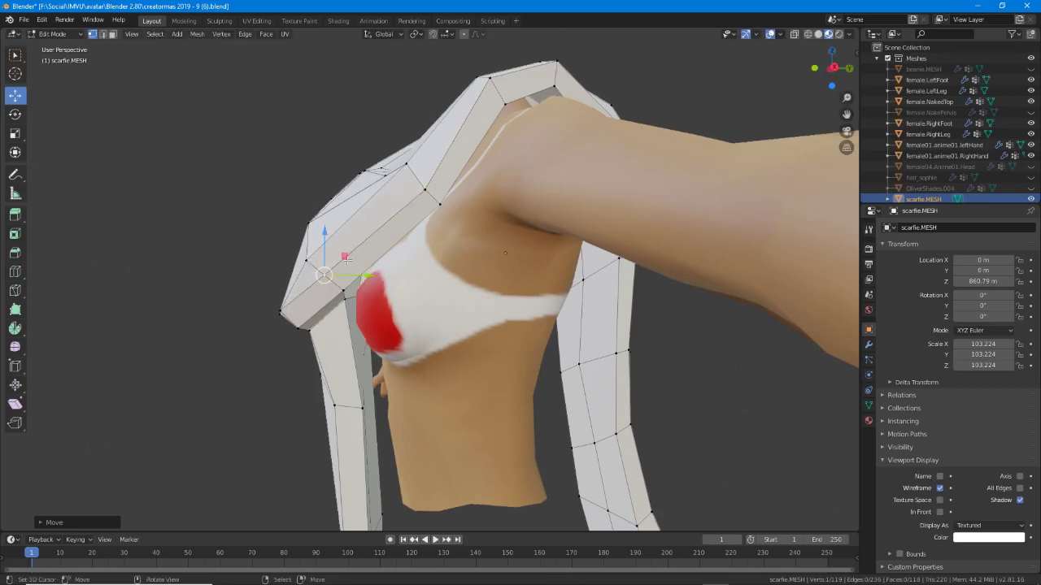
Reposition the collar's upper front vertex below the shoulder and raise the vertex near the front centre along the Z axis.
middle_click_drag(422, 267, 524, 231)
key("g")
middle_click_drag(535, 245, 537, 192)
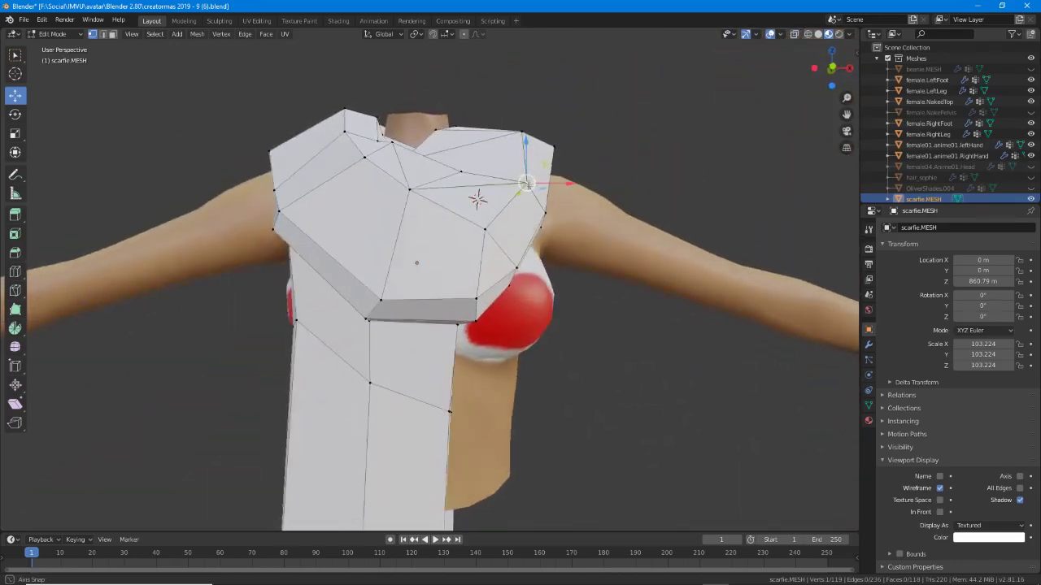
left_click_drag(520, 192, 509, 204)
middle_click_drag(510, 200, 378, 158)
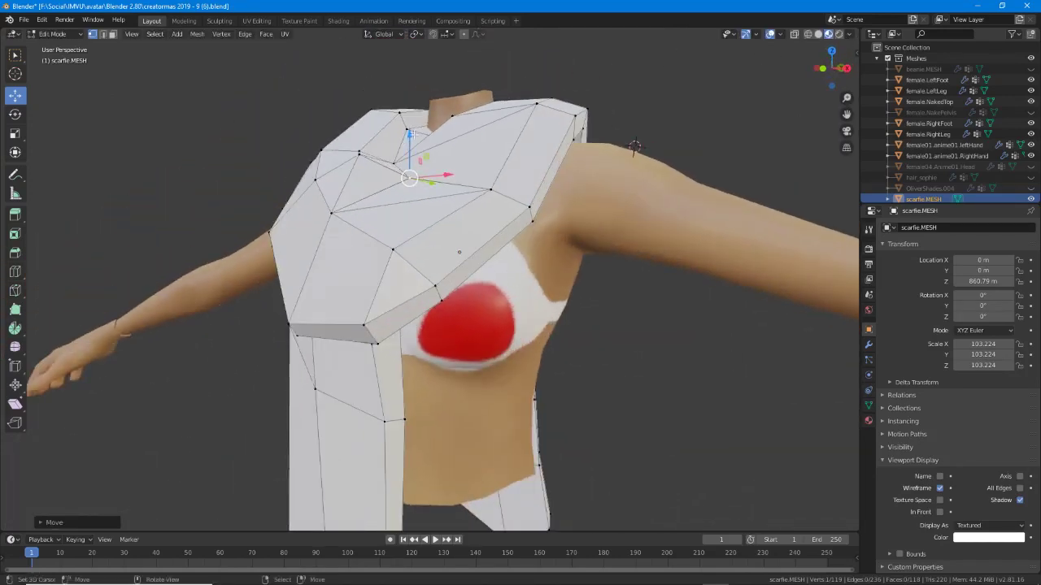
left_click_drag(411, 135, 412, 120)
Triangulate the large front collar face below the shoulder and merge the triangles beneath the neck opening into quads.
middle_click_drag(445, 162, 480, 163)
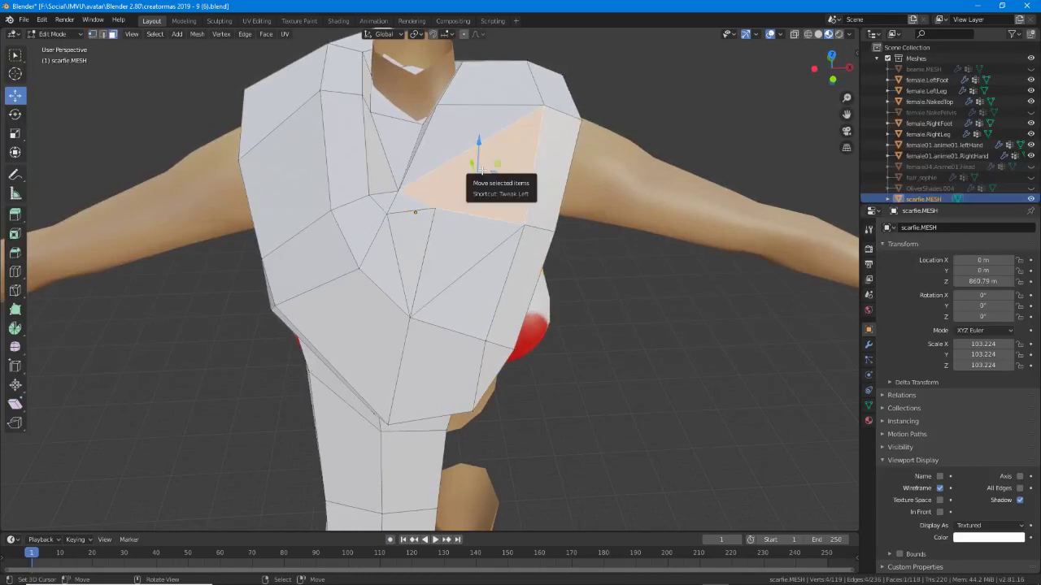
key("ctrl+t")
middle_click_drag(481, 166, 347, 166)
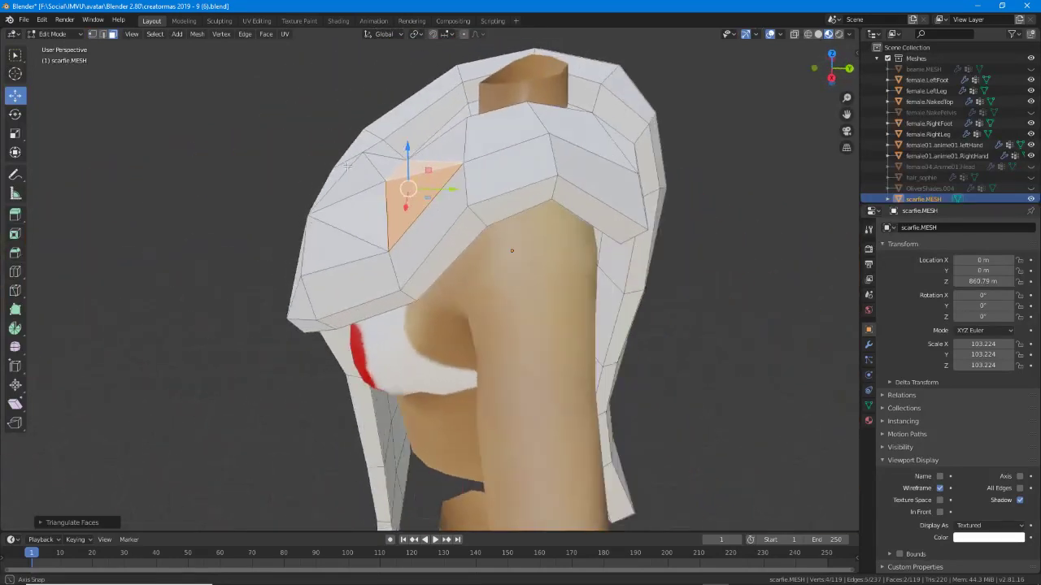
left_click(378, 173)
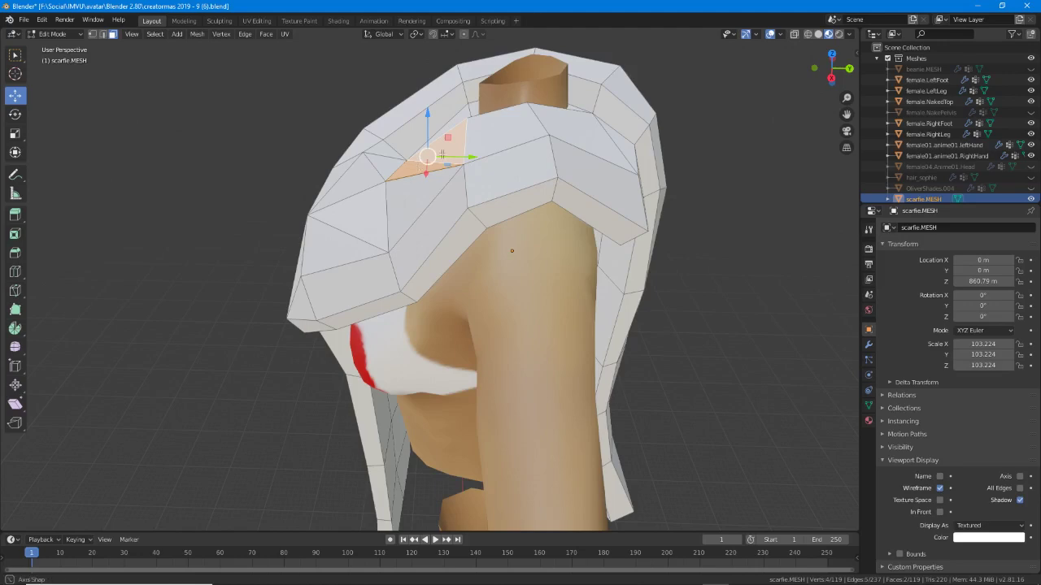
middle_click_drag(413, 170, 454, 158)
left_click(413, 206)
left_click(415, 208, "shift")
key("alt+j")
left_click(392, 206)
key("alt+j")
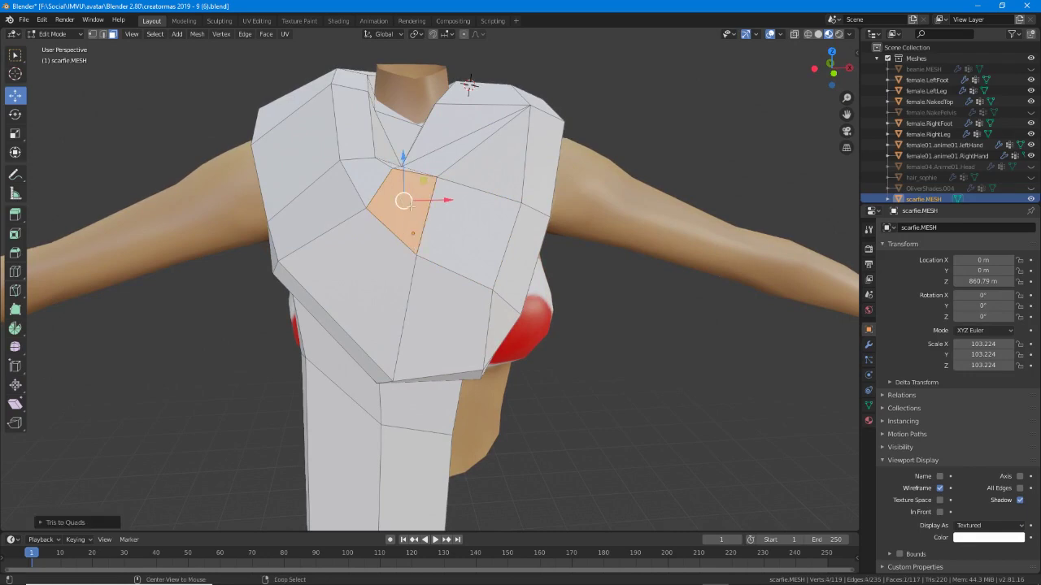
Triangulate the collar face next to the neck opening and join its neighbouring triangles into a quad.
middle_click_drag(416, 190, 457, 128)
key("ctrl+t")
key("alt+j")
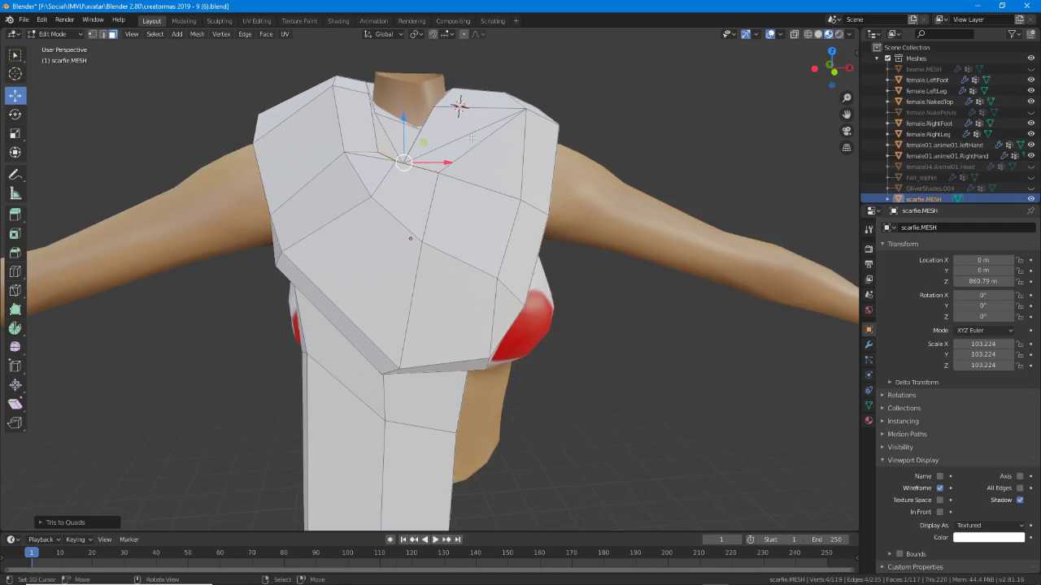
left_click(457, 128)
key("alt+j")
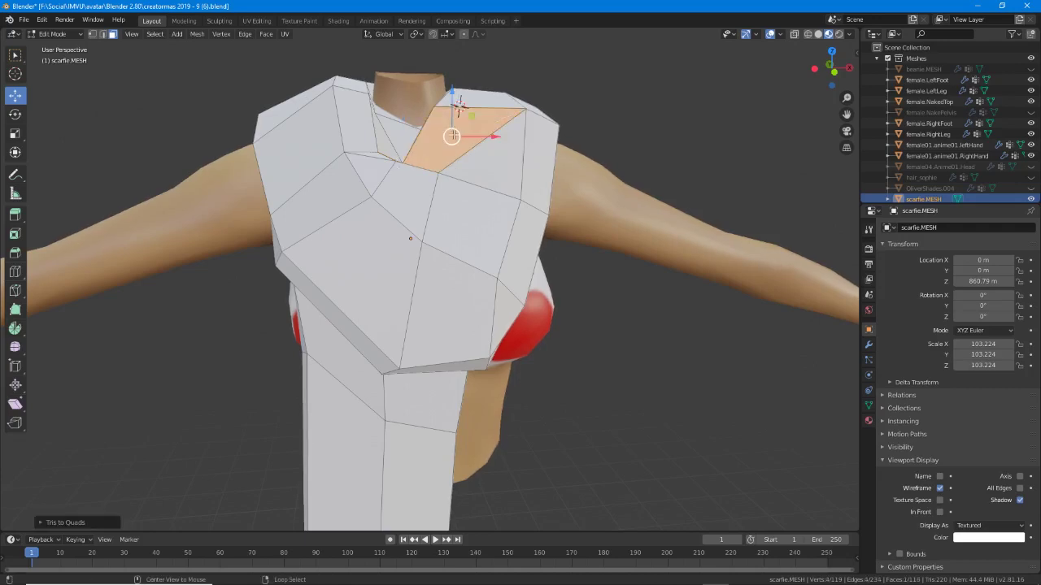
In vertex mode, lower the vertex at the point of the collar's V opening along the Z axis and fine-tune its position.
middle_click_drag(457, 129, 411, 154)
key("1")
key("g")
key("z")
left_click(399, 139)
key("g")
left_click(414, 240)
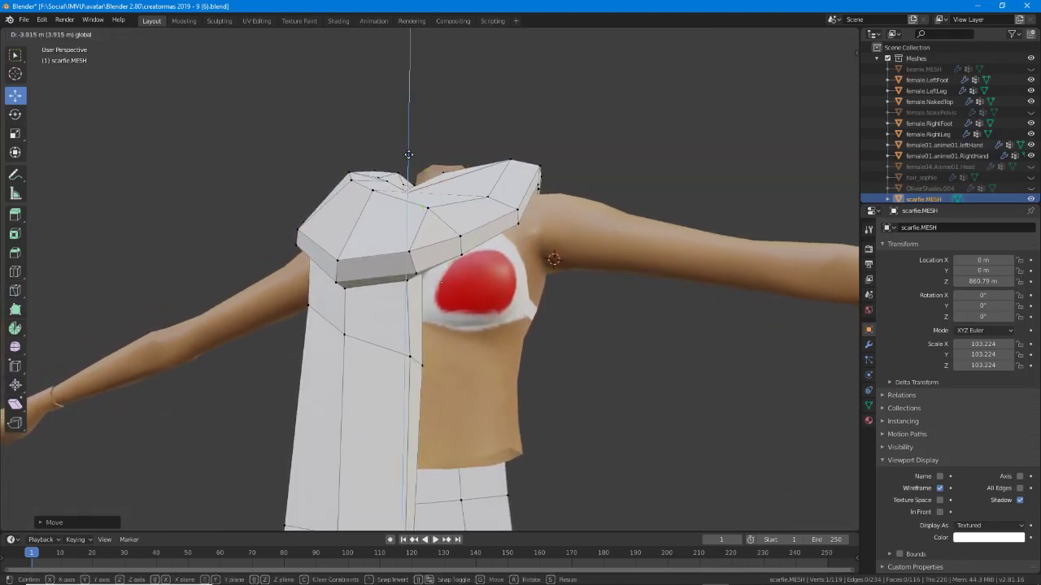
middle_click_drag(483, 198, 479, 209)
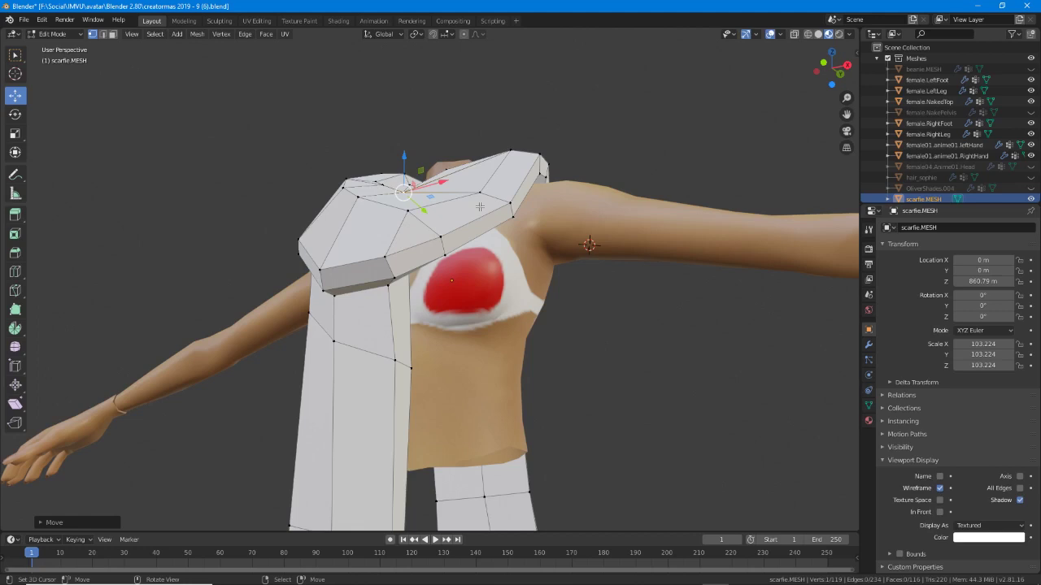
middle_click_drag(478, 206, 419, 240)
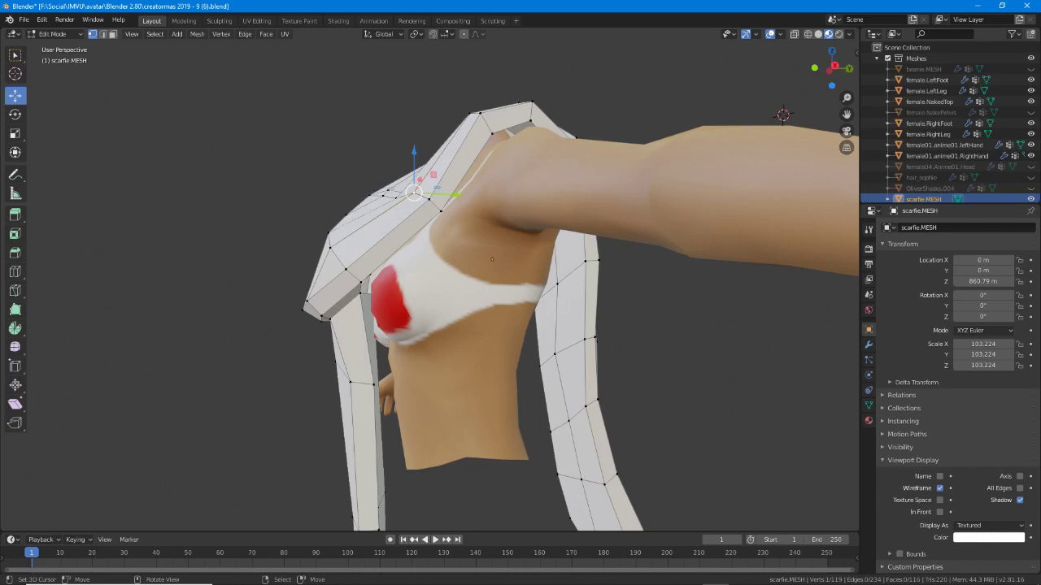
Move two vertices on the collar's front surface below the neck along the Z axis to smooth its slope.
middle_click_drag(474, 341, 492, 256)
left_click(419, 195)
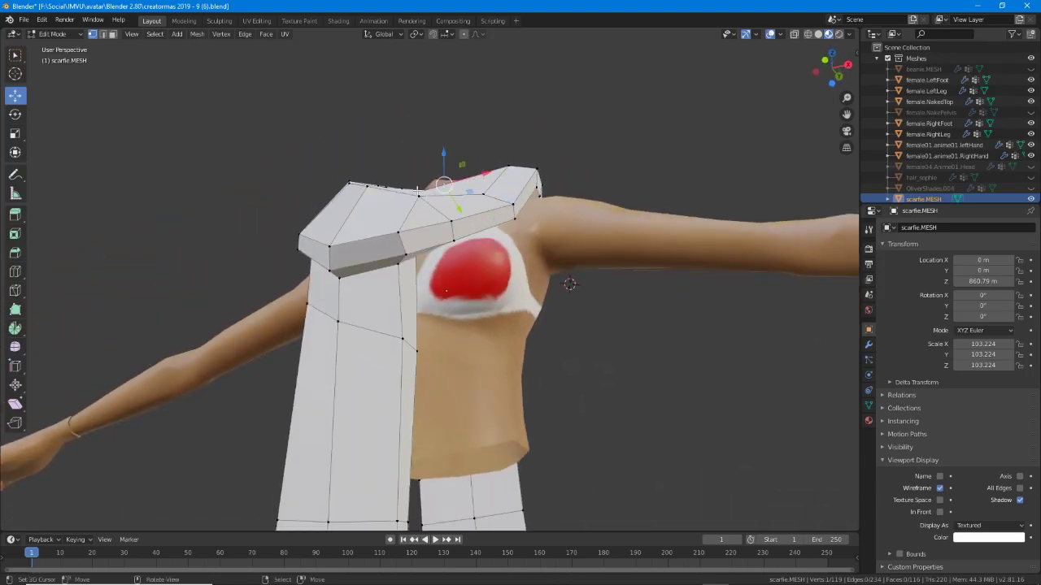
key("g")
key("z")
left_click(387, 196)
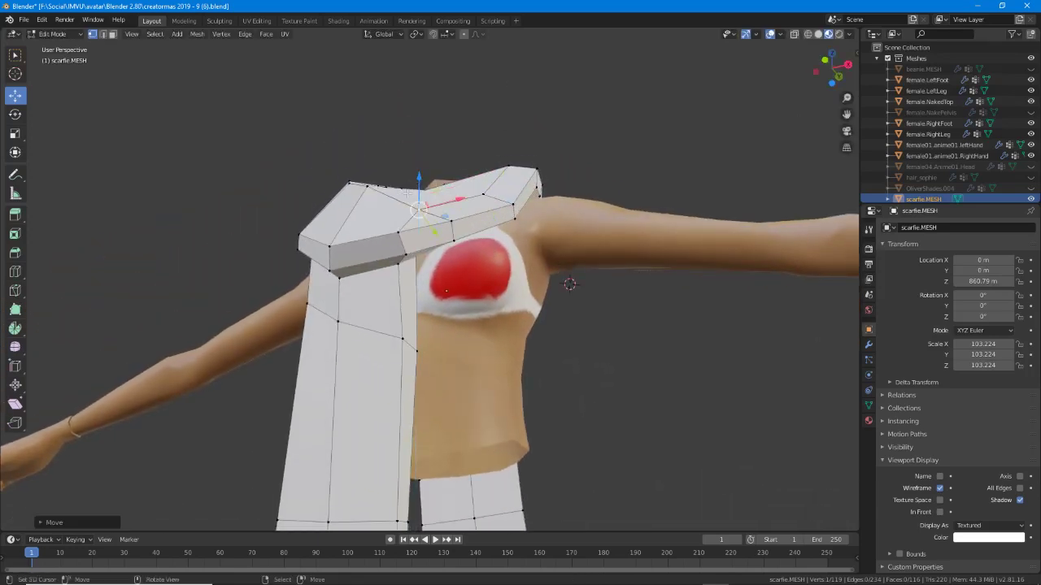
middle_click_drag(388, 196, 483, 258)
left_click(398, 177)
key("g")
key("z")
left_click(388, 167)
Reposition the collar vertex below the shoulder and the one above the chest to even out the front faces.
left_click_drag(486, 224, 489, 208)
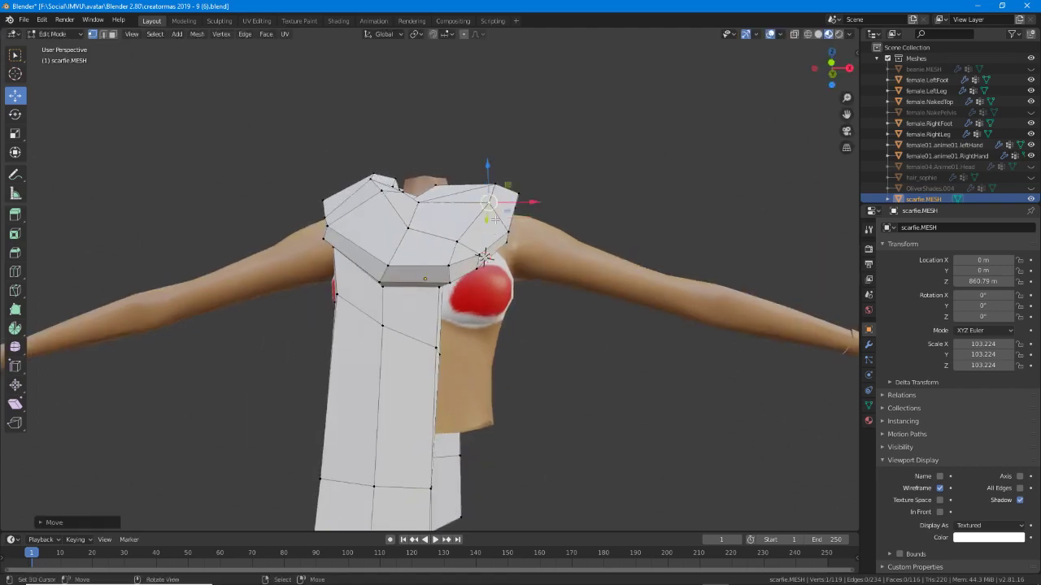
right_click(458, 242)
middle_click_drag(460, 244, 485, 231)
left_click_drag(484, 231, 486, 218)
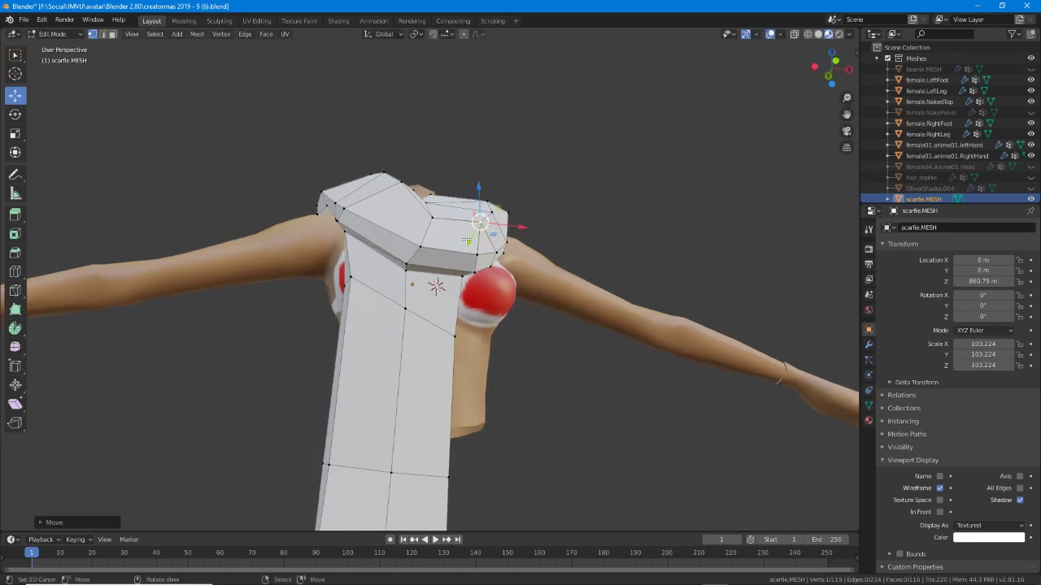
Adjust the collar's vertices along the shoulder side, including the one on top of the shoulder.
middle_click_drag(486, 221, 315, 298)
right_click(447, 162)
left_click_drag(447, 163, 450, 157)
right_click(502, 139)
middle_click_drag(518, 228, 471, 254)
key("g")
left_click(397, 258)
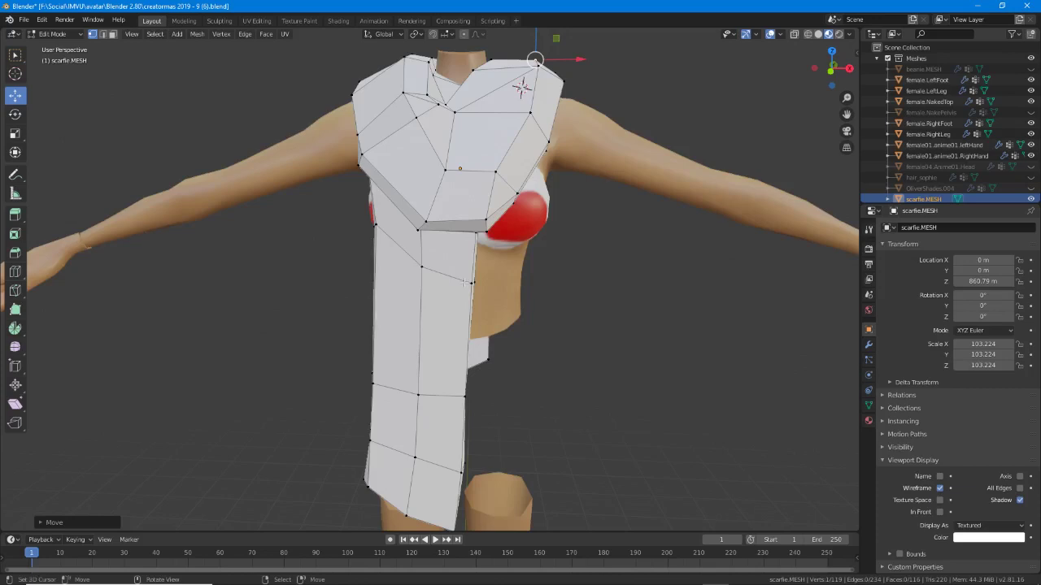
Reposition the vertex on the collar's front surface across the V opening to even out the surrounding quads.
scroll(466, 282, "down", 3)
middle_click_drag(535, 286, 418, 200)
key("g")
left_click(423, 163)
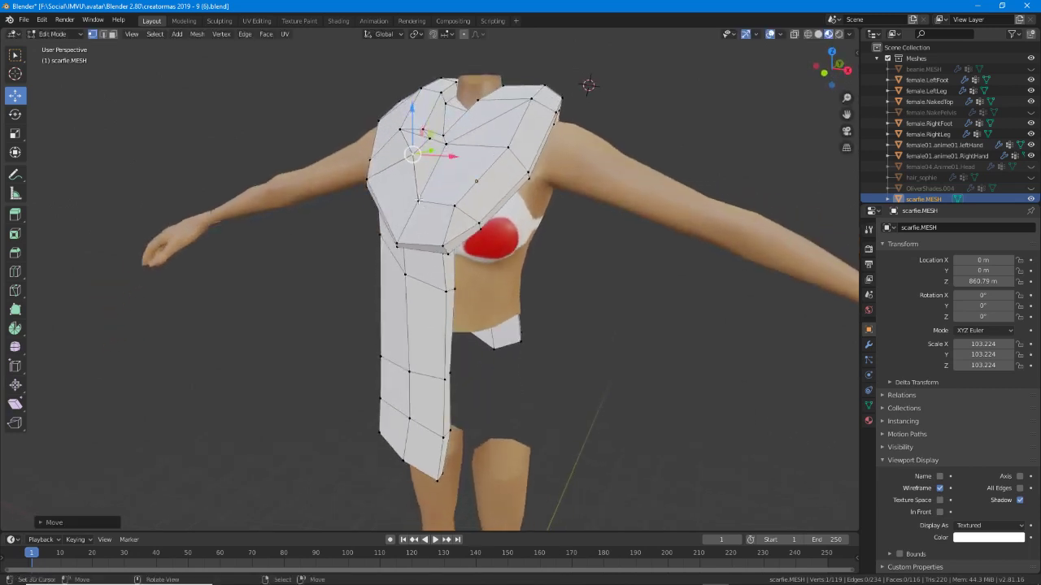
Slide the collar's front vertex along its edge toward the chest, and reposition it to even out the surrounding faces.
key("g")
key("g")
key("Return")
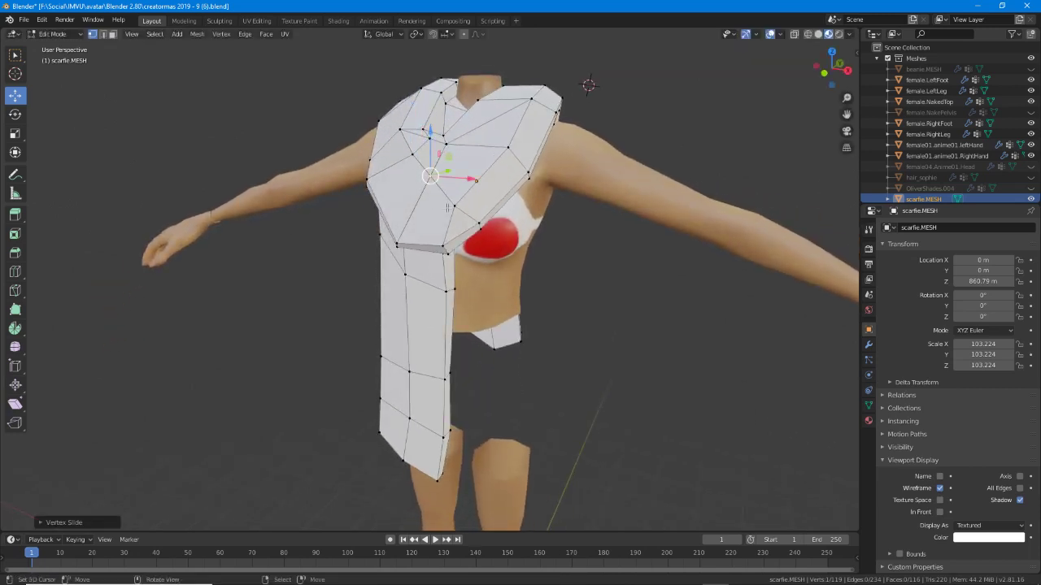
middle_click_drag(448, 208, 464, 226)
key("g")
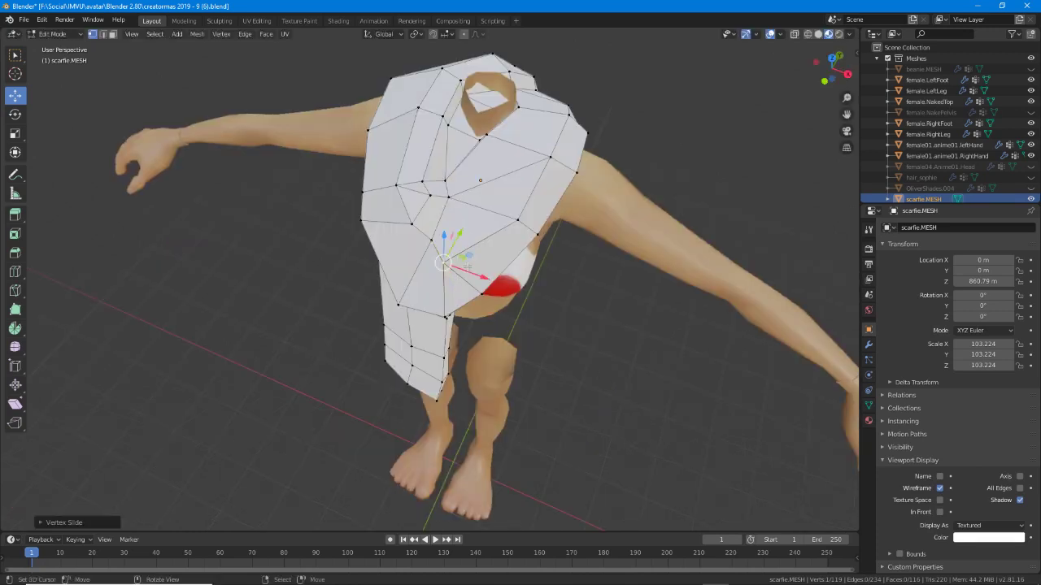
left_click(477, 270)
Reposition two neighbouring vertices on the collar's front surface below the neck to smooth its profile.
middle_click_drag(478, 270, 442, 165)
left_click(445, 161)
key("g")
left_click(447, 160)
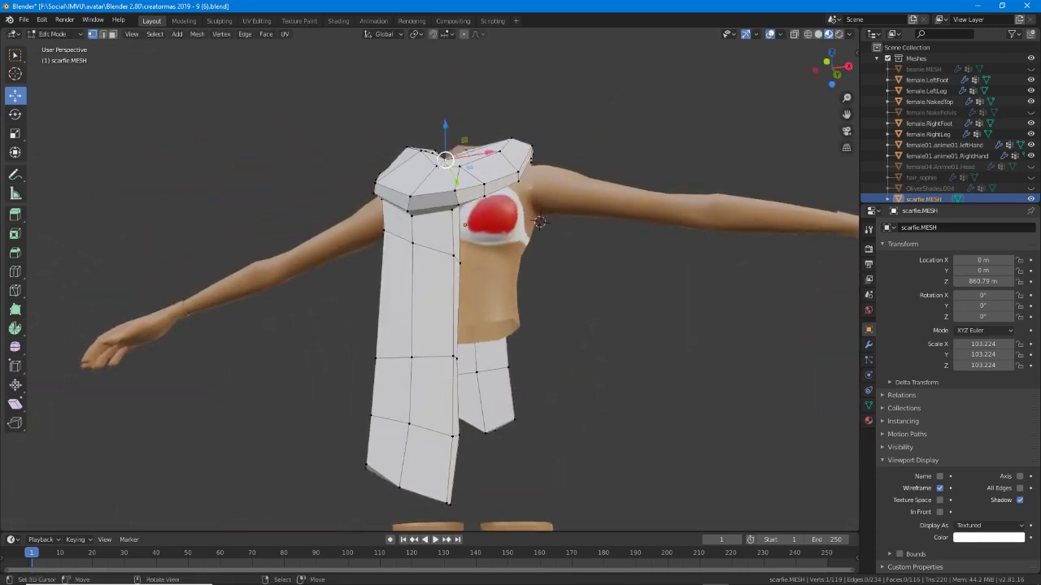
left_click(436, 166)
key("g")
left_click(434, 165)
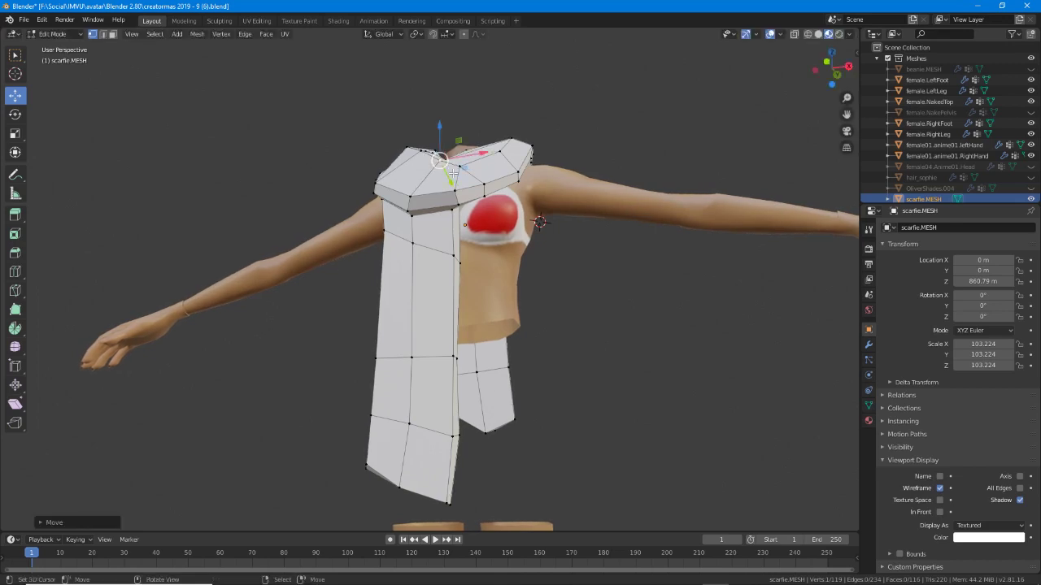
middle_click_drag(452, 171, 465, 213)
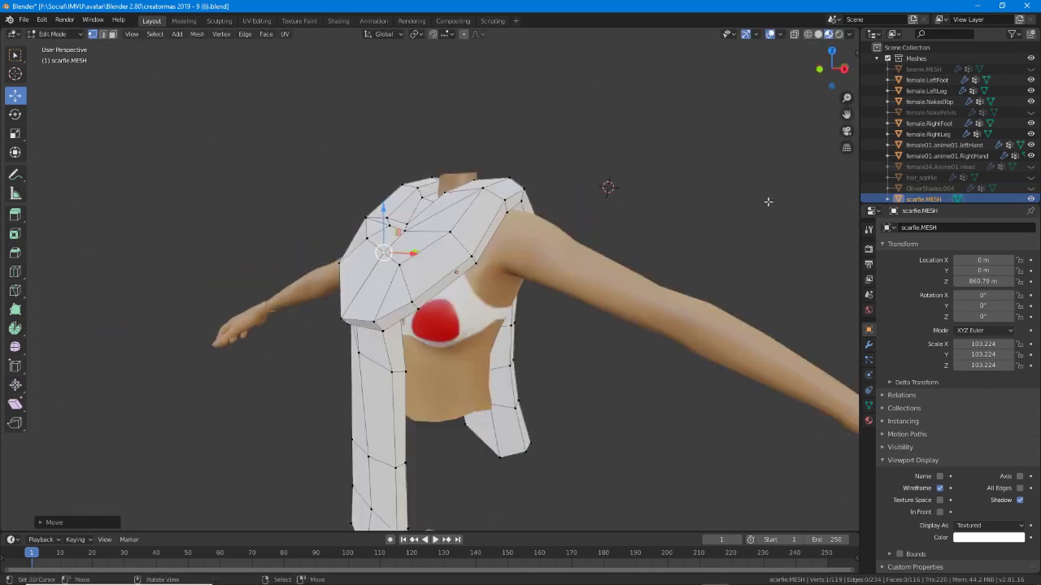
Check the scarf's fit against the beanie mesh, and show the female.NakedPelvis mesh with the beanie hidden again.
left_click(1030, 69)
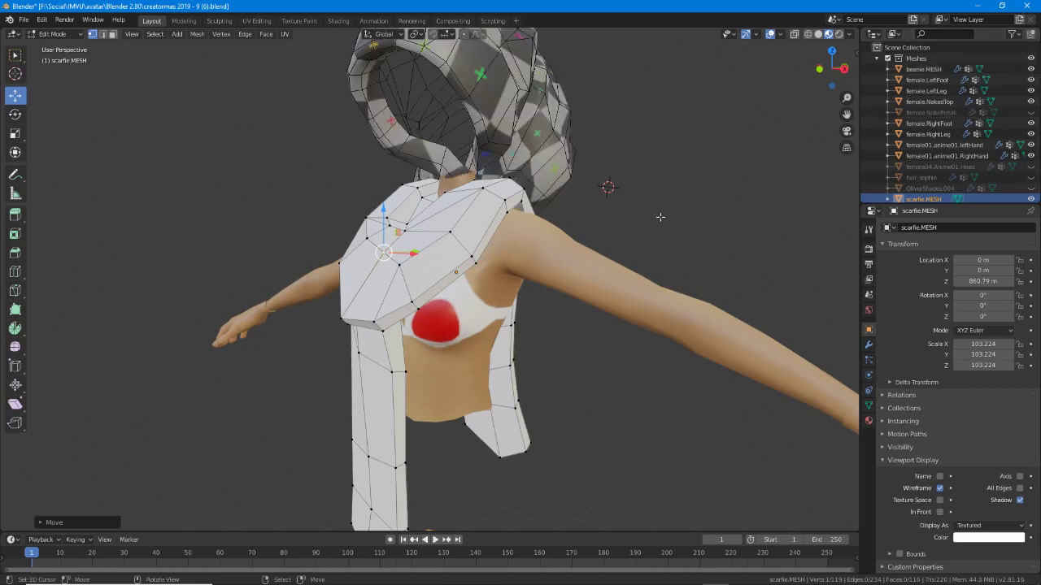
middle_click_drag(659, 216, 481, 280)
mouse_move(438, 281)
middle_mouse_down()
mouse_move(474, 288)
mouse_move(416, 238)
mouse_move(313, 291)
mouse_move(283, 291)
mouse_move(457, 294)
mouse_move(421, 290)
middle_mouse_up()
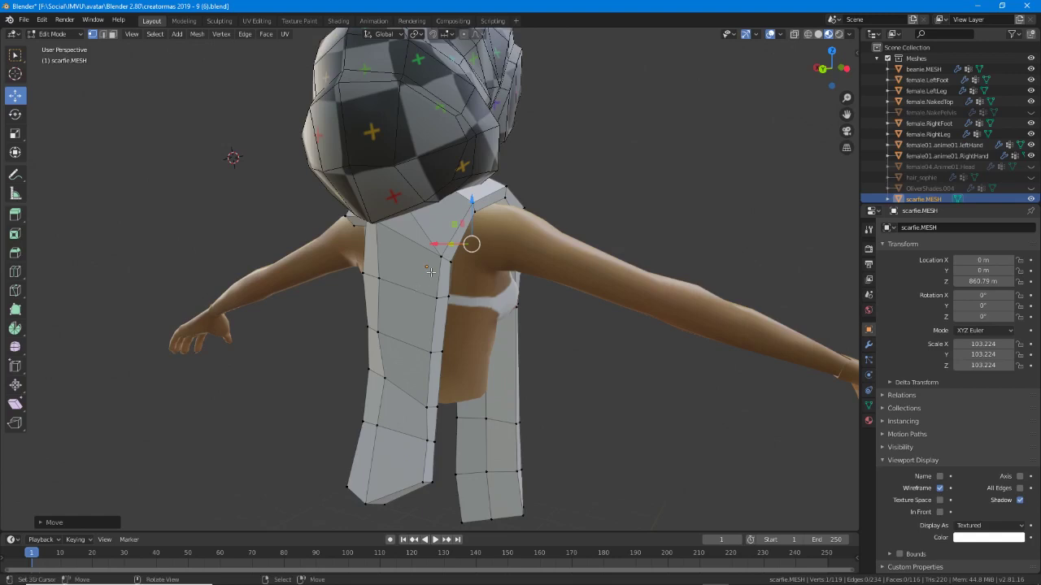
left_click(433, 224)
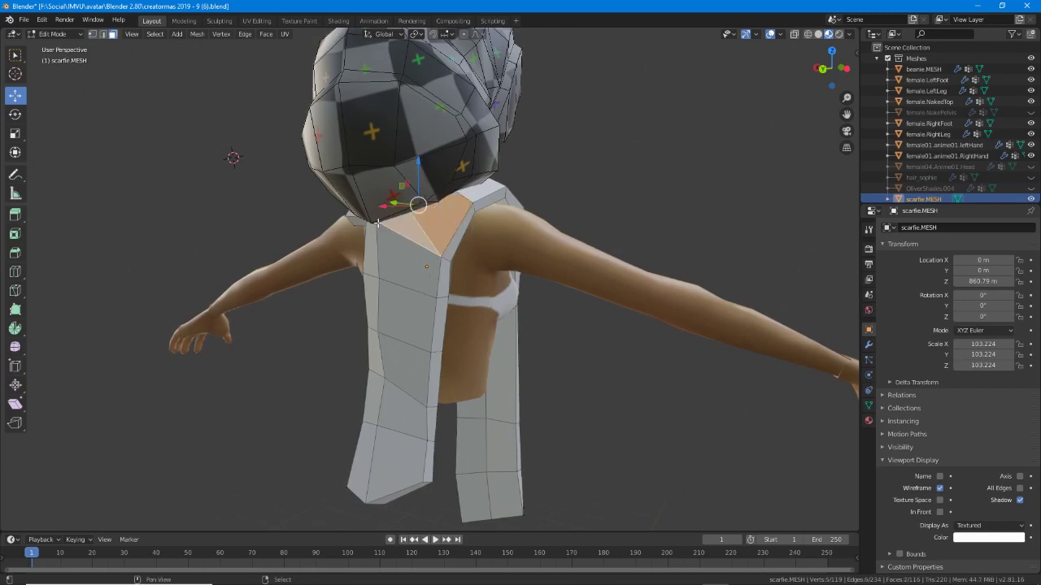
left_click(1030, 112)
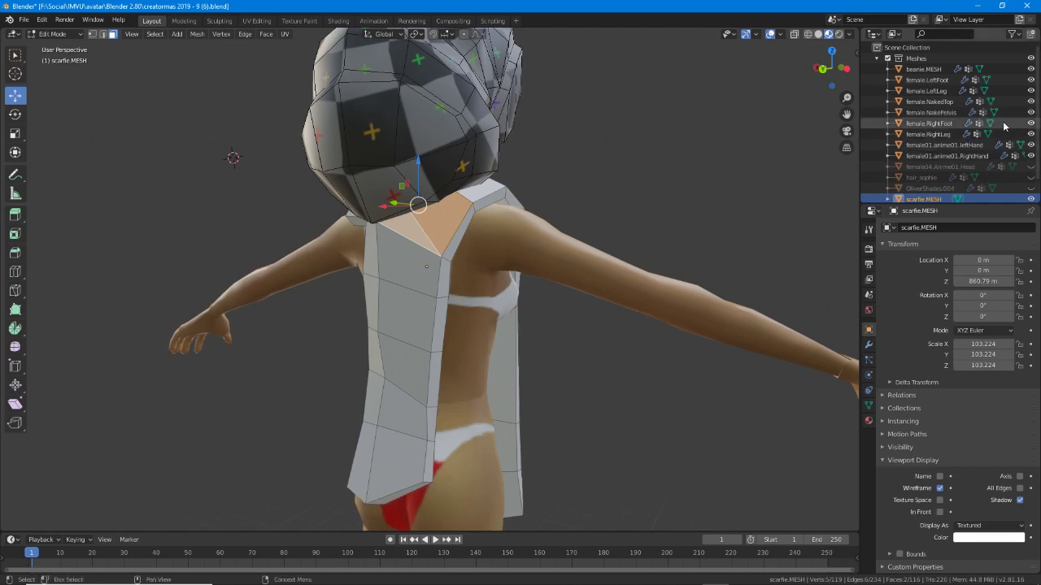
left_click(1030, 68)
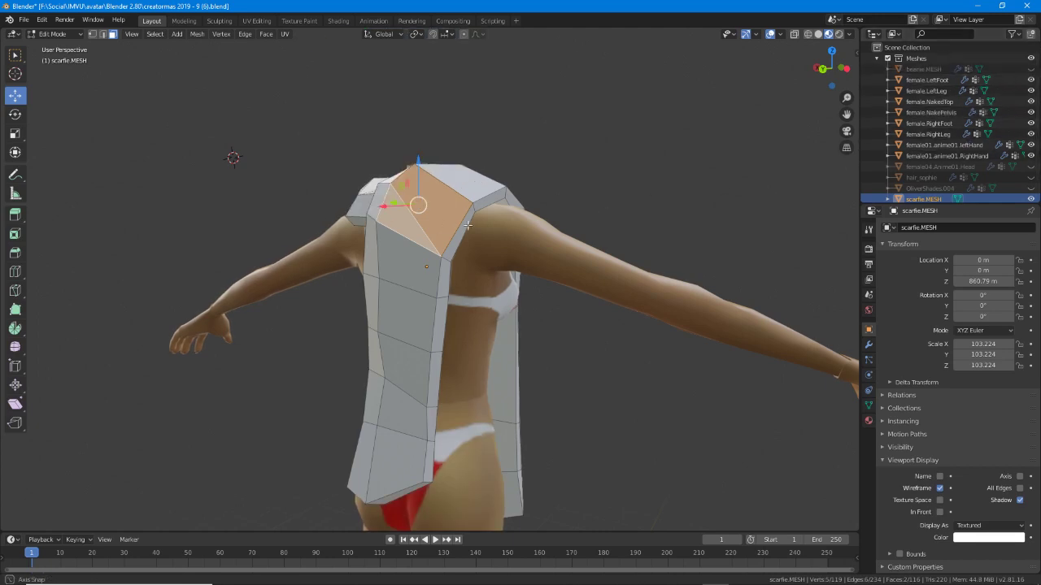
Select the outer faces of the scarf's back tail up to the shoulder and move them along the Y axis away from the body.
middle_click_drag(228, 325, 417, 203)
left_click(416, 204, "shift")
left_click(416, 250, "shift")
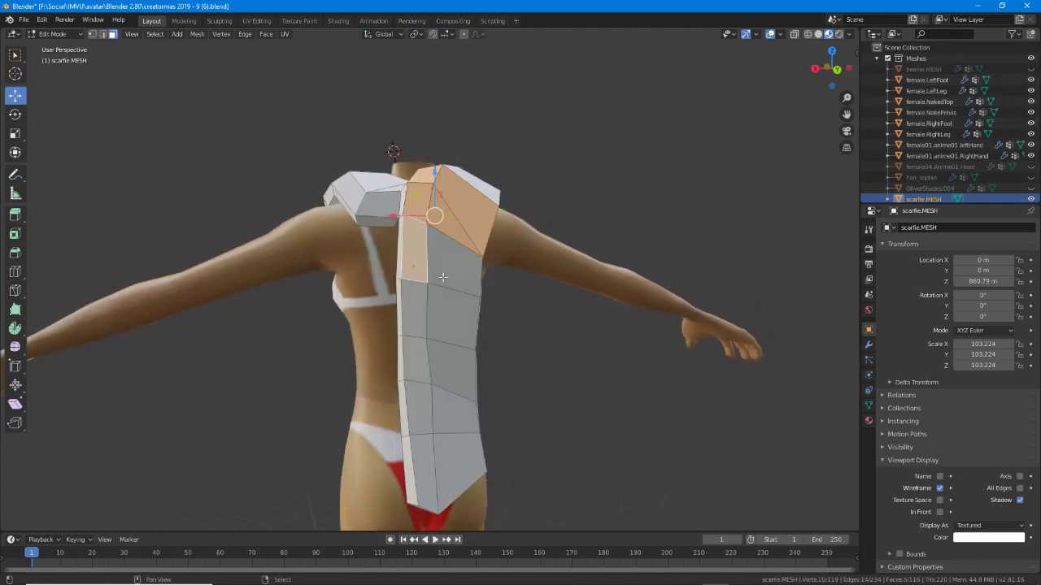
right_click(451, 366, "ctrl+shift")
right_click(402, 332, "shift")
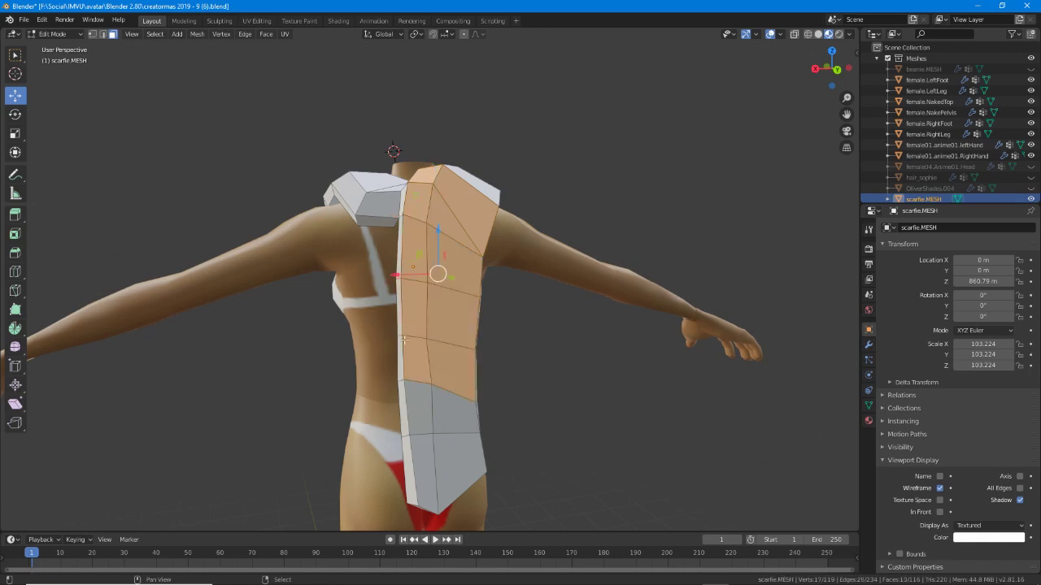
right_click(418, 402, "shift")
right_click(452, 413, "shift")
right_click(451, 462, "shift")
left_click(424, 469, "shift")
middle_click_drag(425, 469, 520, 330)
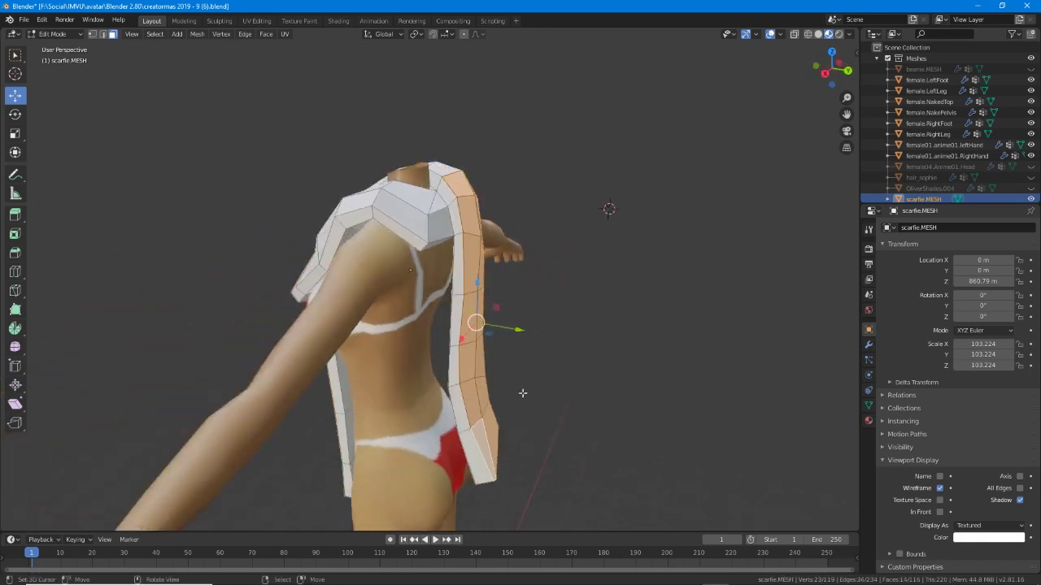
key("g")
key("y")
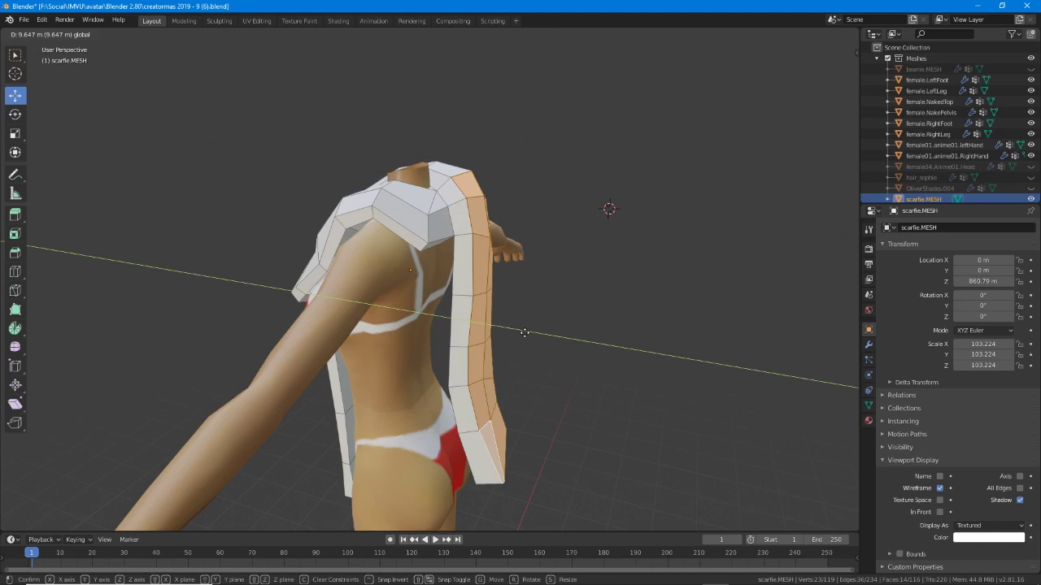
left_click(524, 327)
Select the front tail's outer faces together with the adjoining collar rim faces and pull them away from the body.
middle_click_drag(524, 327, 441, 194)
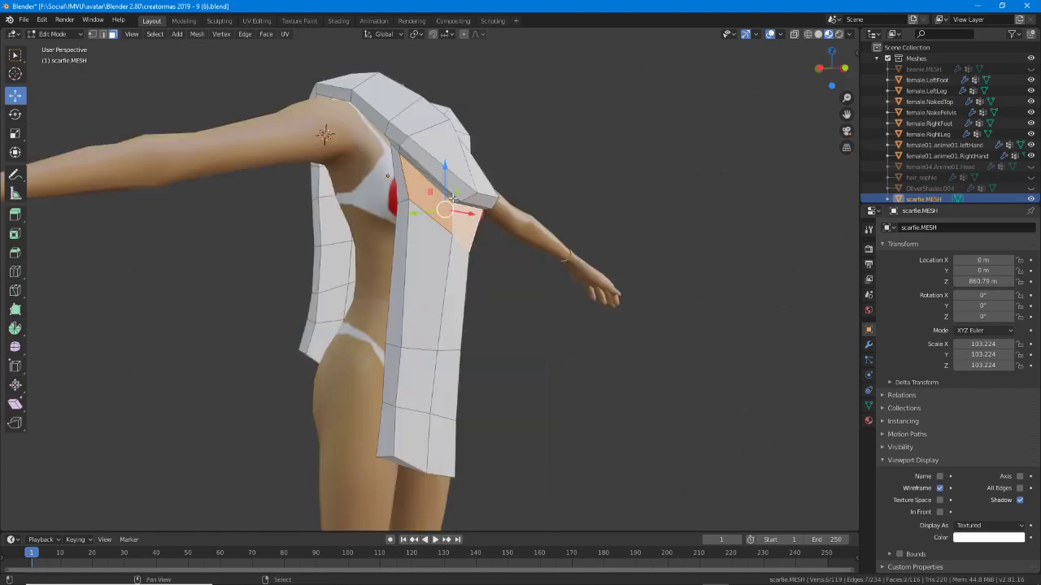
left_click(467, 223, "shift")
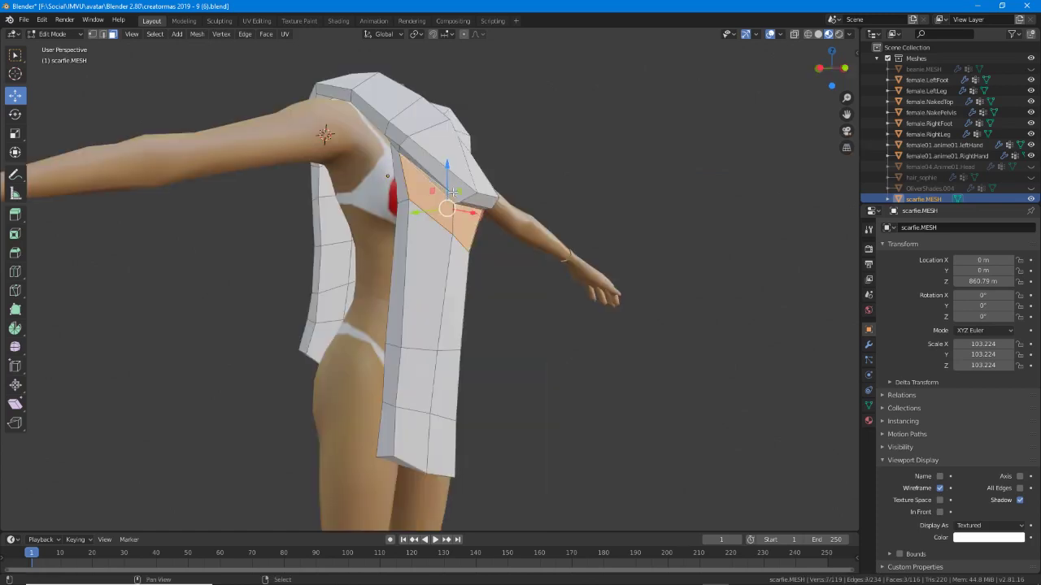
left_click(435, 167, "shift")
left_click(488, 198, "shift")
left_click(413, 162, "shift")
left_click(427, 270, "shift")
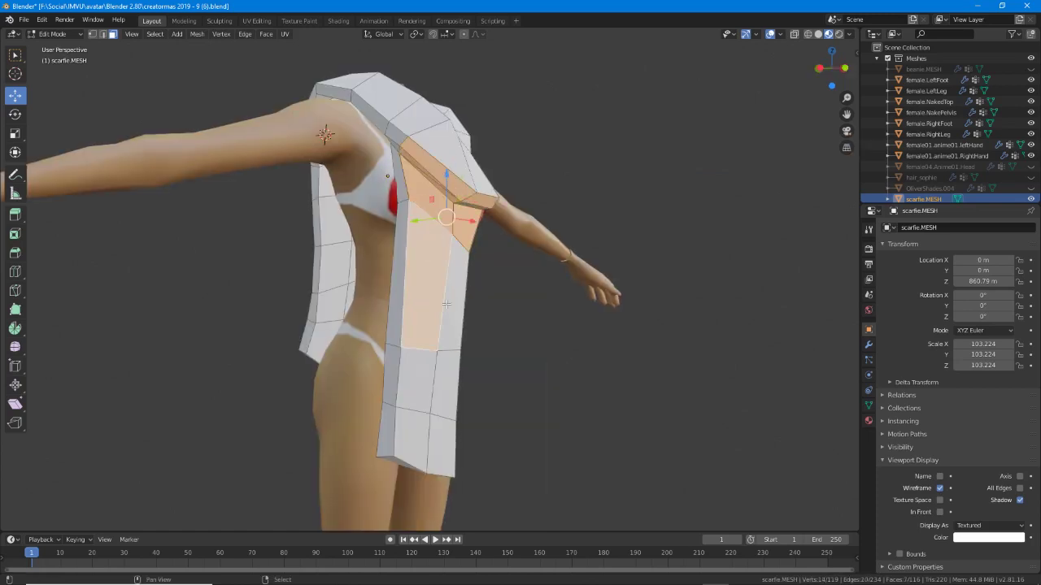
left_click(455, 293, "shift")
left_click(447, 380, "shift")
left_click(416, 385, "shift")
left_click(411, 427, "shift")
left_click(441, 442, "shift")
middle_click_drag(411, 404, 489, 322)
left_click_drag(444, 294, 444, 294)
middle_click_drag(443, 293, 472, 302)
Move the four collar faces running over the avatar's right shoulder upward to thicken the scarf there.
right_click(472, 302)
left_click(400, 249, "shift")
left_click(358, 234, "shift")
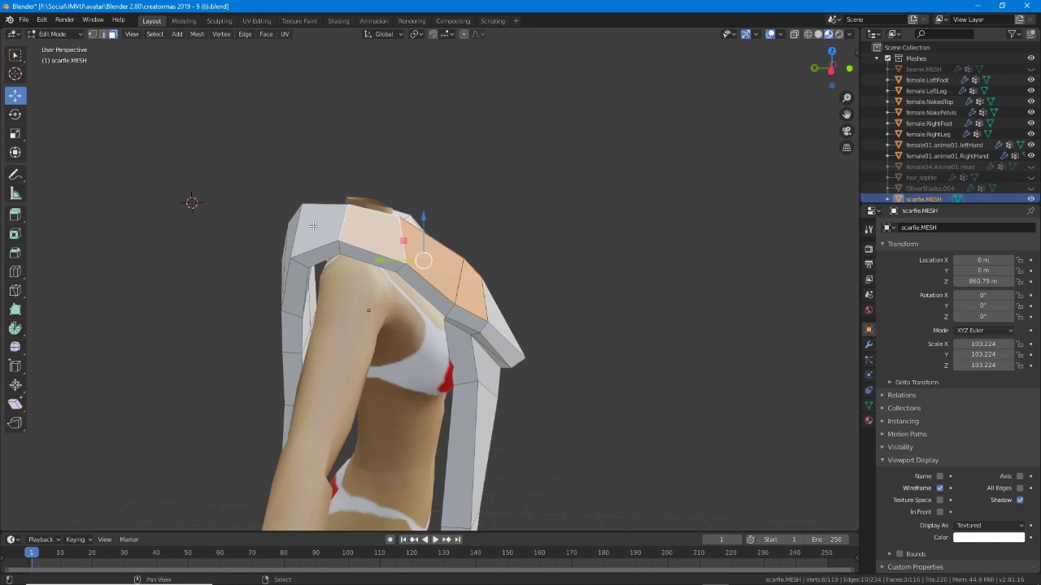
left_click(314, 226, "shift")
middle_click_drag(313, 226, 420, 236)
key("g")
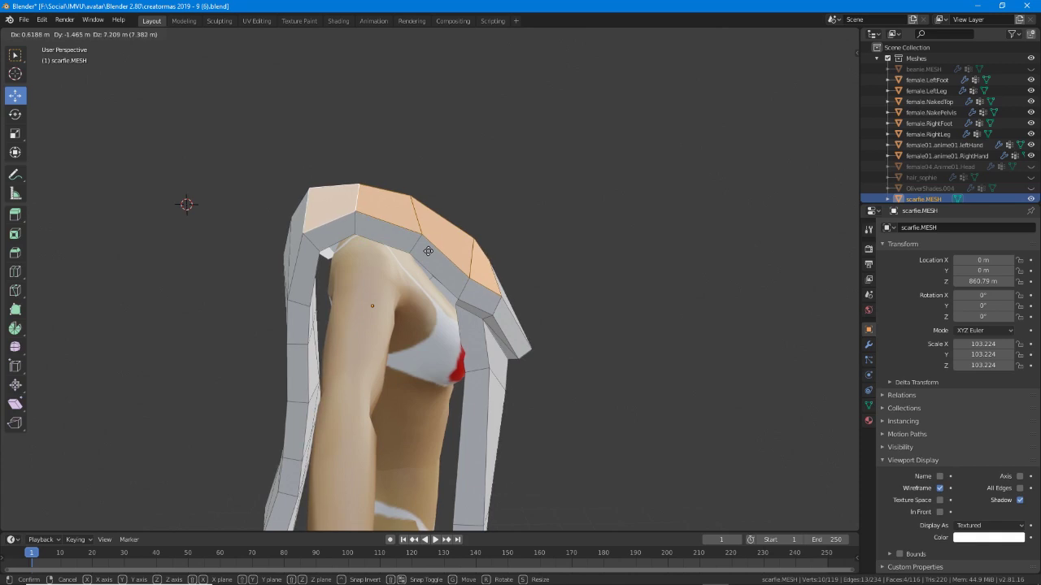
left_click(429, 251)
Move the three collar faces running over the avatar's left shoulder slightly upward.
middle_click_drag(429, 251, 764, 244)
scroll(430, 244, "up", 2)
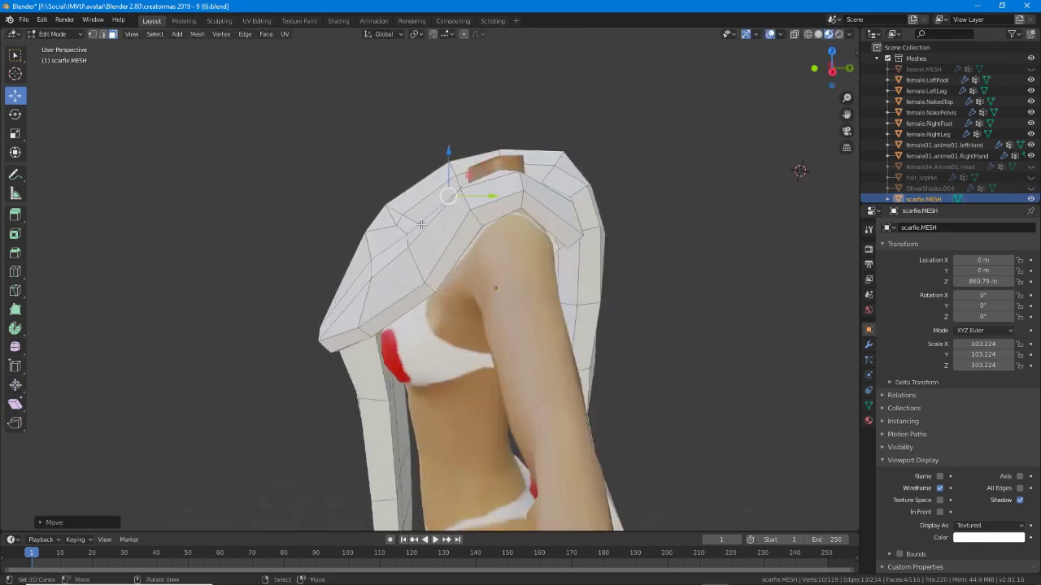
middle_click_drag(411, 236, 456, 232)
right_click(453, 229)
right_click(496, 196, "shift")
middle_click_drag(496, 196, 458, 193)
left_click(522, 187, "shift")
key("g")
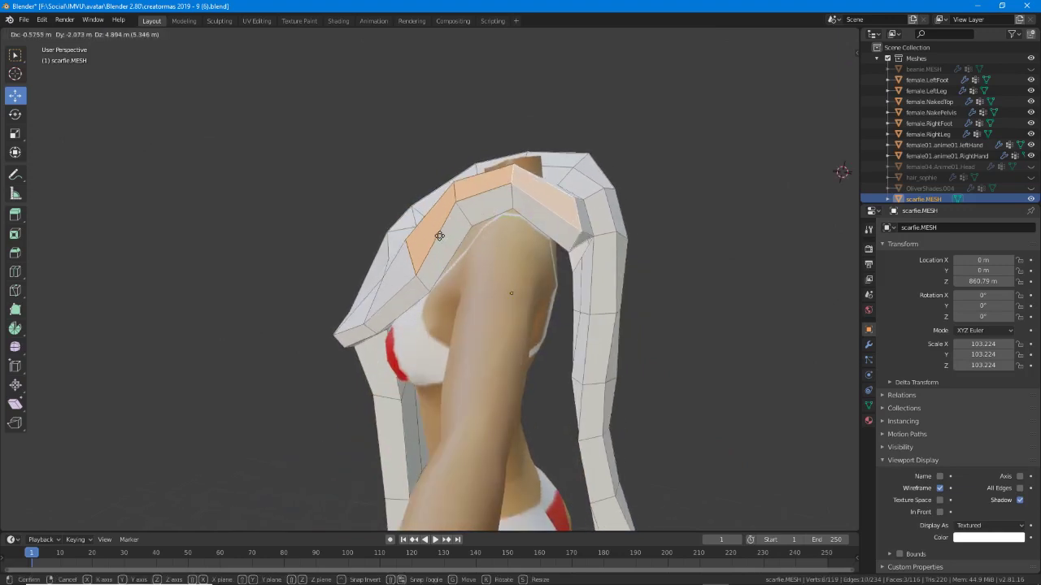
left_click(441, 233)
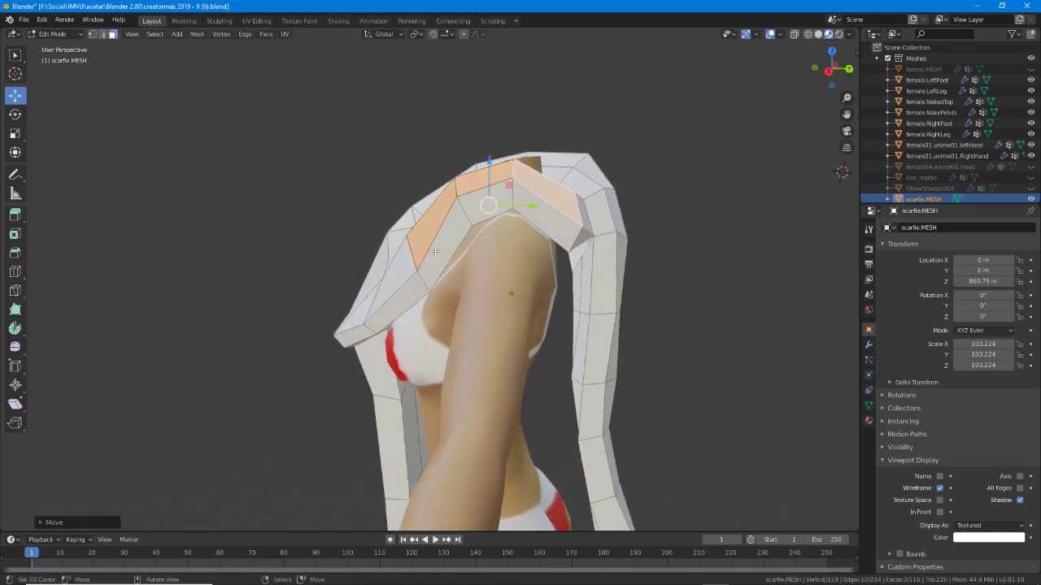
Use Shrink/Fatten to push the left shoulder's selected collar faces outward by about 0.077.
key("alt+s")
right_click(437, 251)
key("alt+s")
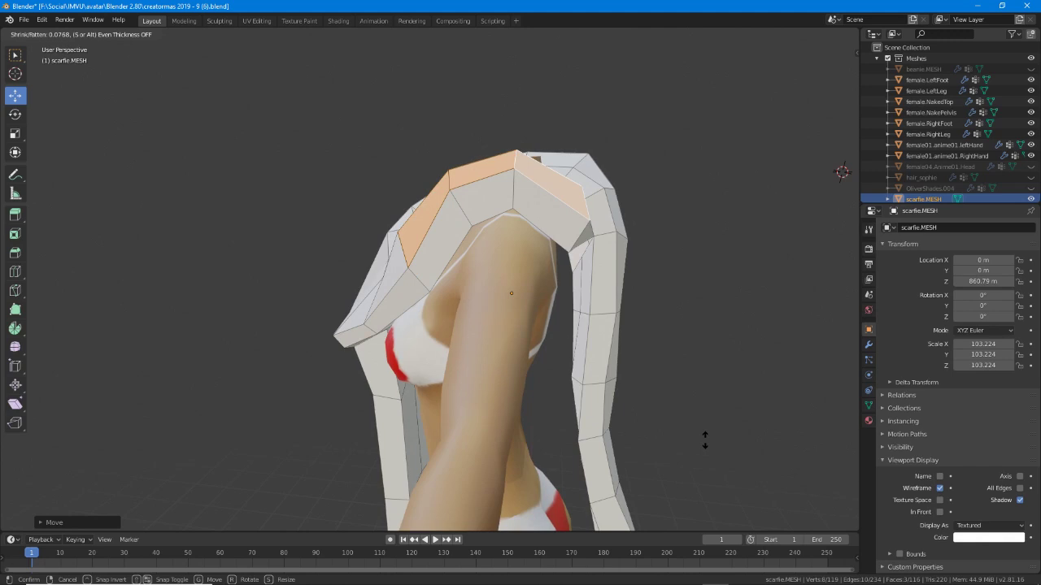
left_click(705, 440)
Adjust the triangular face at the collar's lower front and pick out its upper vertex.
middle_click_drag(705, 440, 454, 286)
key("g")
left_click(407, 269)
scroll(517, 277, "up", 3)
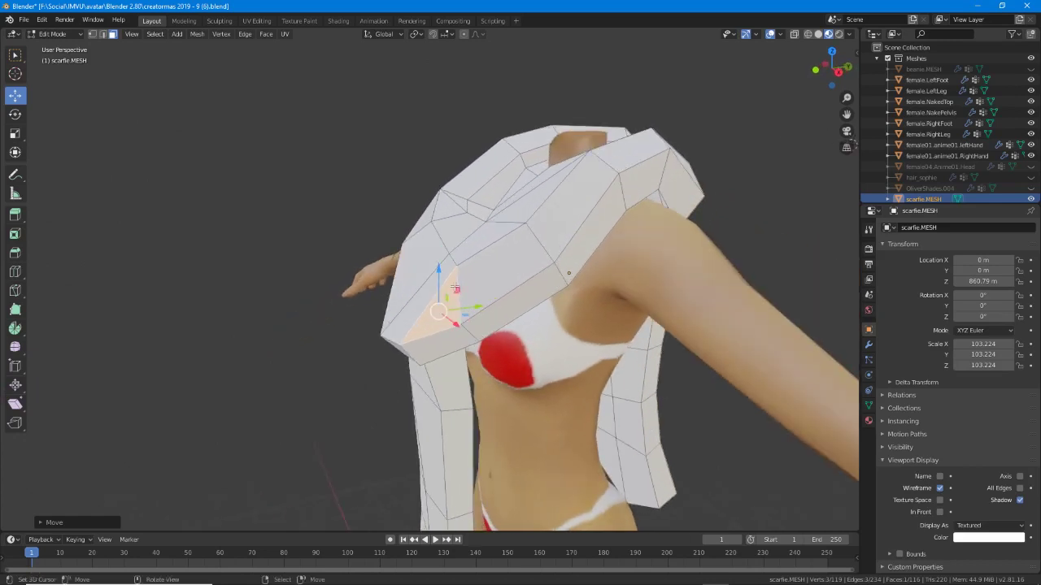
key("grave")
key("Escape")
key("1")
left_click(455, 259)
middle_click_drag(457, 262, 484, 326)
Return the scarf to Object Mode and show the beanie mesh again.
scroll(567, 318, "down", 4)
key("Tab")
scroll(483, 325, "up", 2)
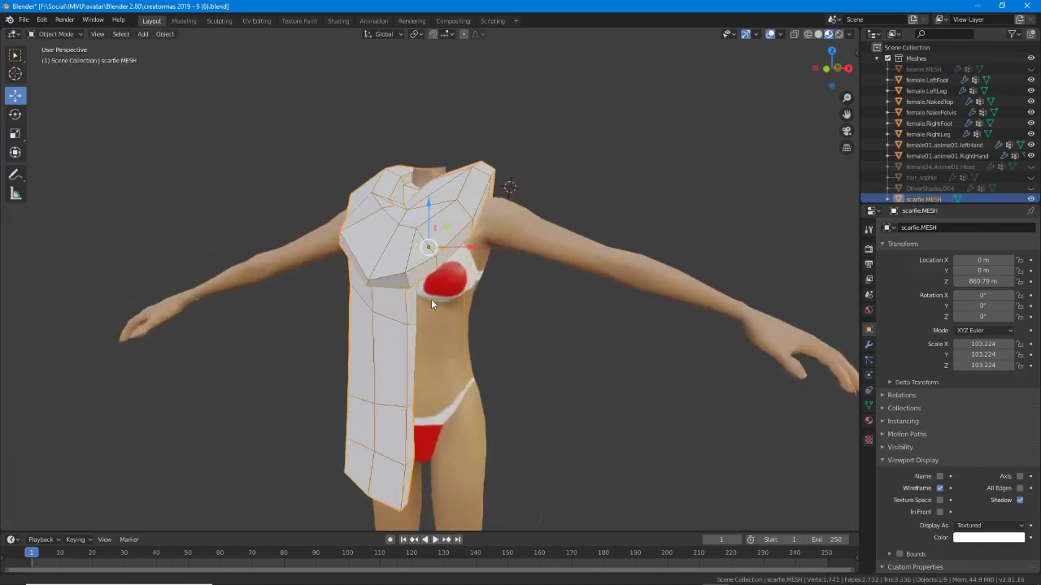
middle_click_drag(431, 299, 474, 313, "shift")
left_click(1030, 69)
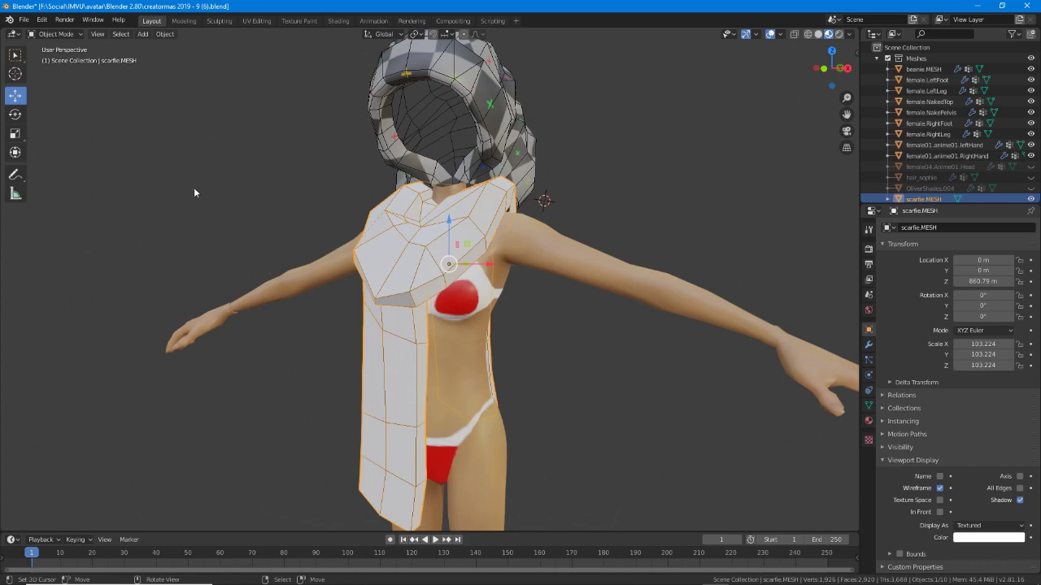
Save the project as a new file named creatormas 2019 - 9 (7).blend.
left_click(23, 19)
left_click(46, 102)
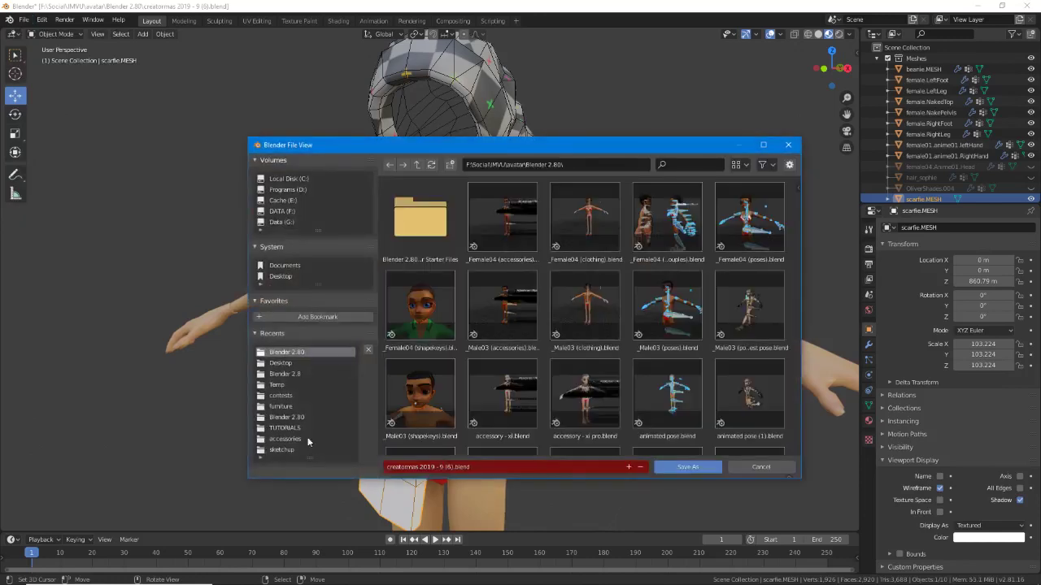
left_click(449, 467)
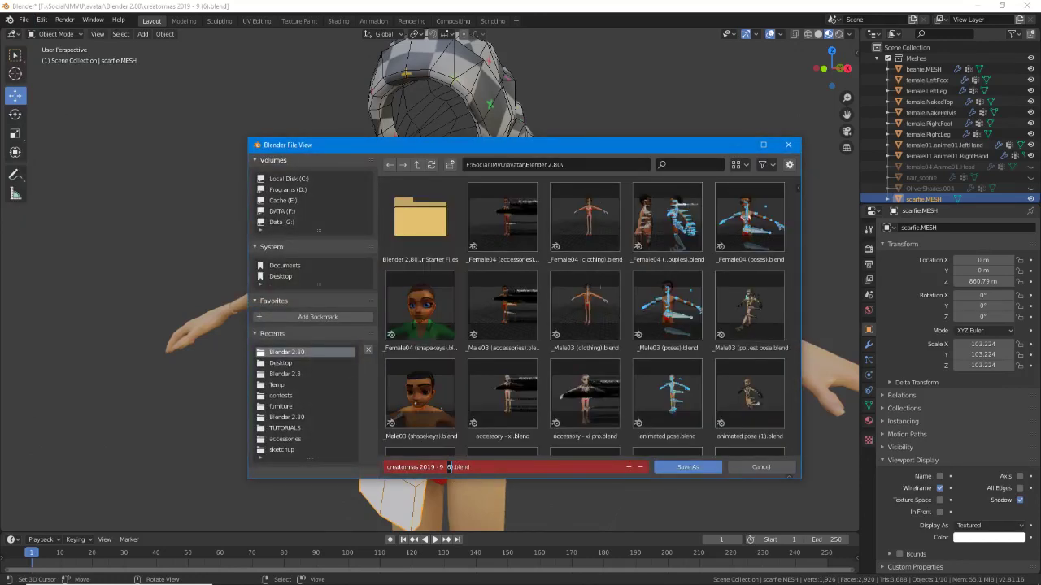
key("Delete")
type("7")
key("Return")
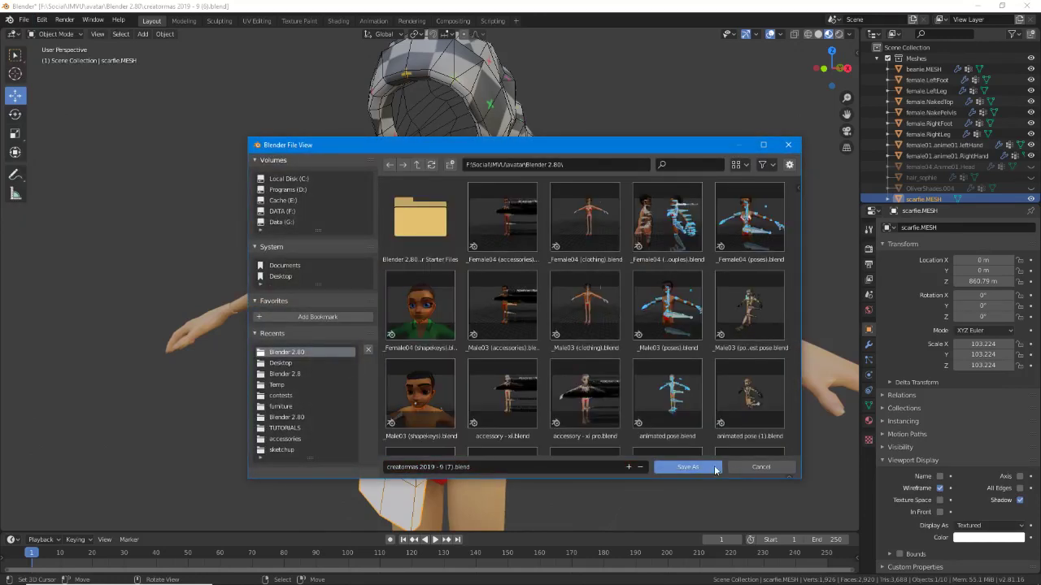
left_click(687, 468)
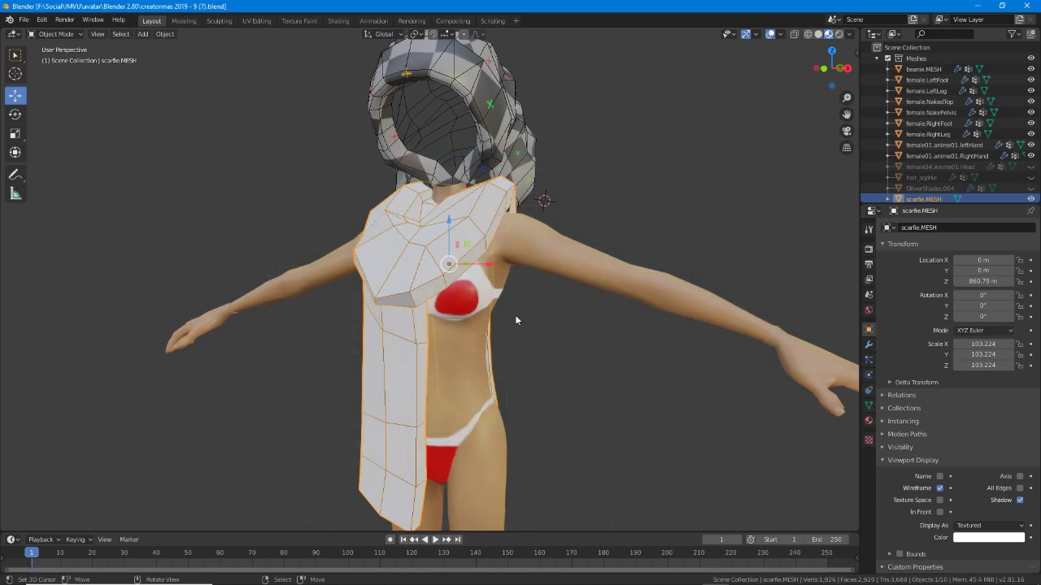
Open the scarf's material properties, and apply smooth shading to the scarf and inspect it from several sides.
left_click(869, 420)
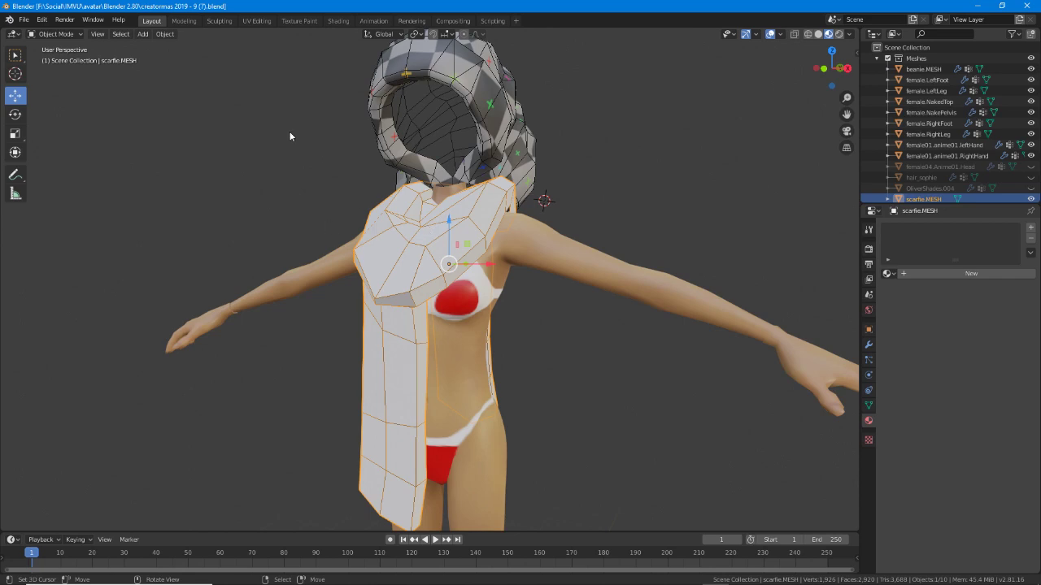
left_click(165, 35)
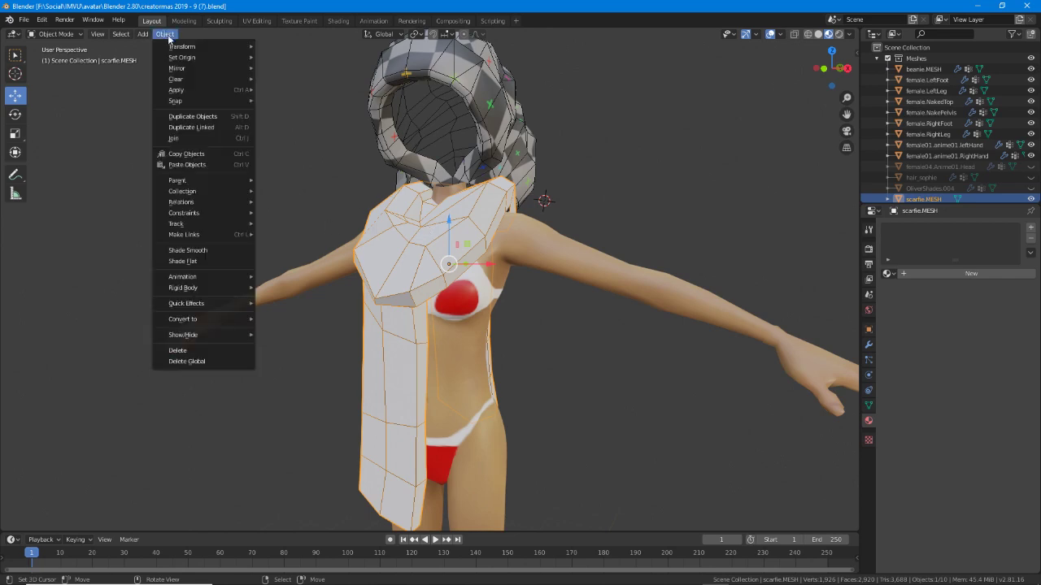
left_click(195, 251)
middle_click_drag(394, 351, 240, 307)
scroll(347, 275, "up", 3)
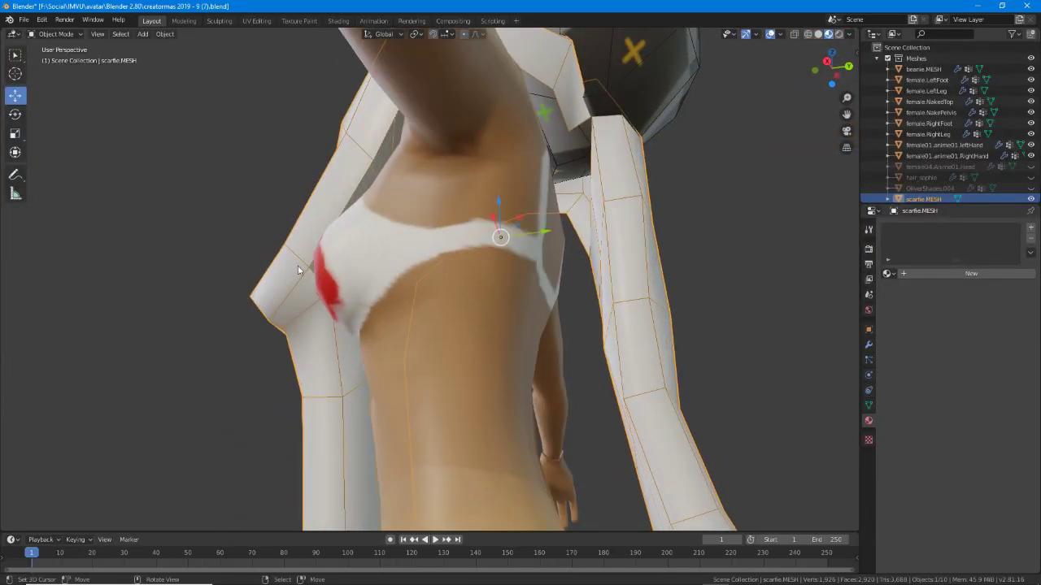
middle_click_drag(298, 266, 449, 266)
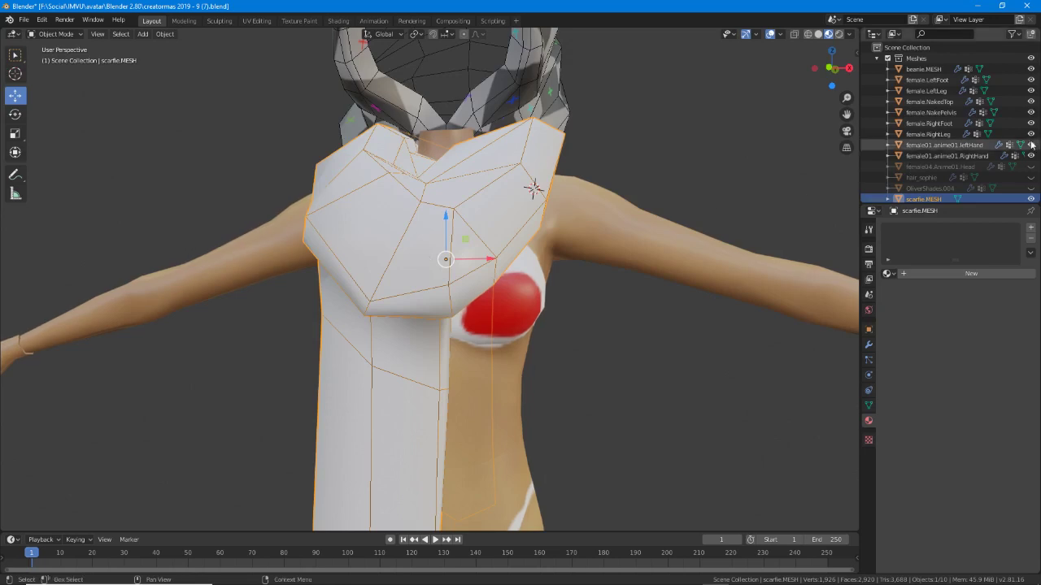
Enable the Skeletons collection to show the avatar's armature around the scarf.
scroll(910, 162, "down", 1)
left_click(888, 193)
middle_click_drag(382, 350, 561, 320)
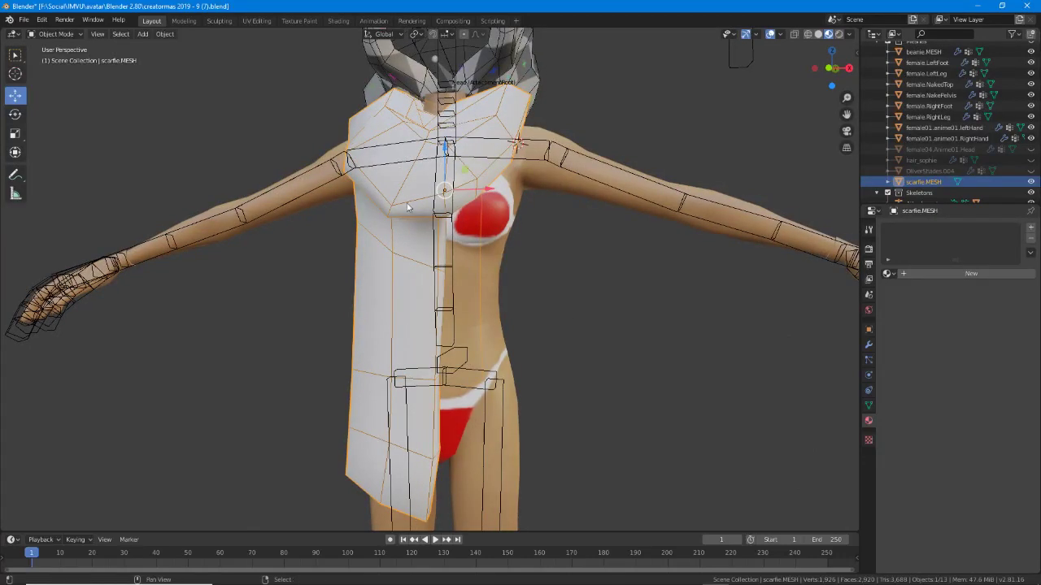
Hide the beanie mesh and inspect the scarf against the skeleton from the front, sides and back.
middle_click_drag(369, 329, 682, 300)
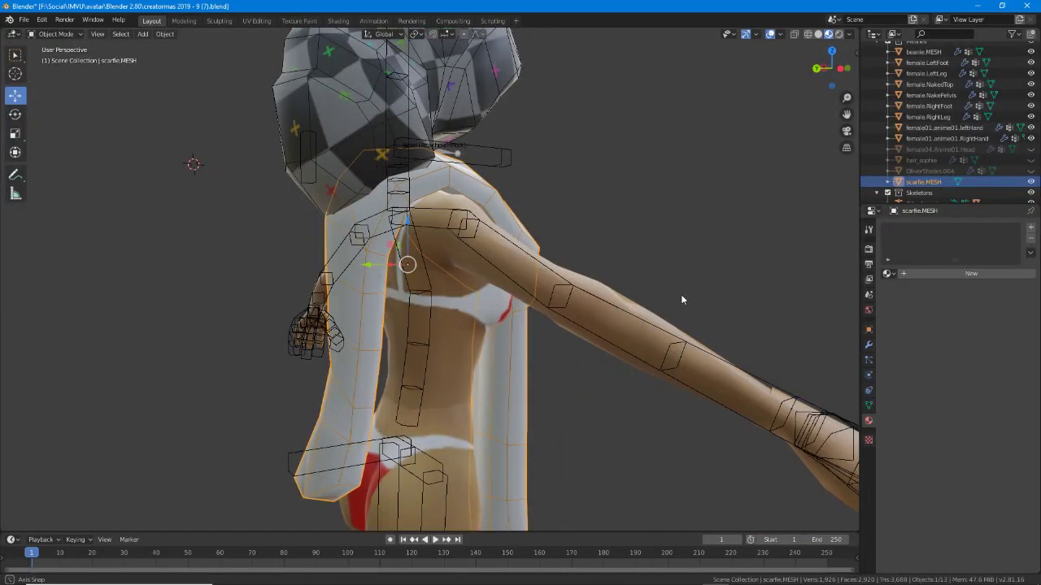
middle_click_drag(682, 299, 641, 302)
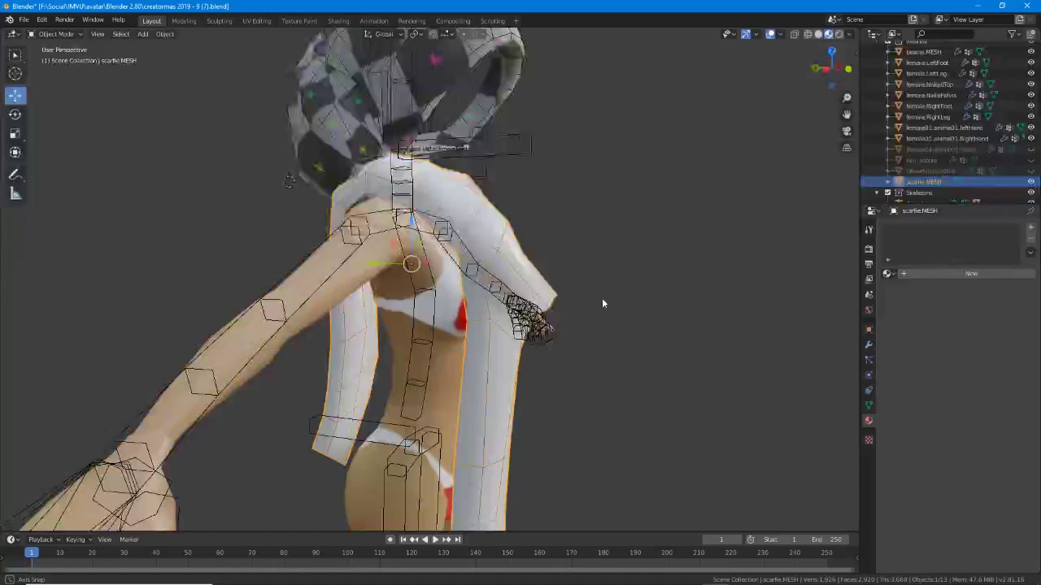
middle_click_drag(602, 303, 456, 308)
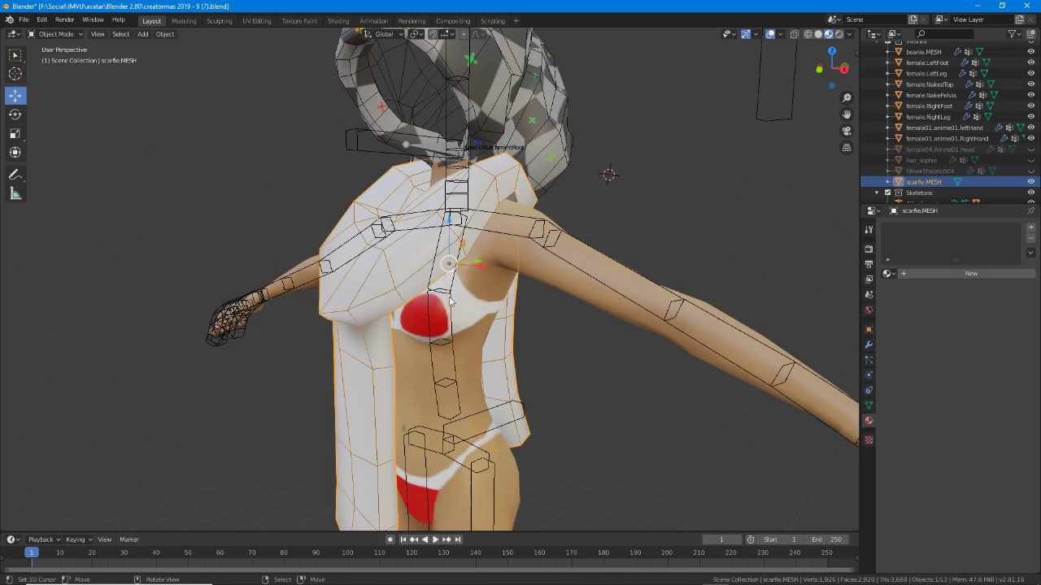
scroll(943, 122, "up", 2)
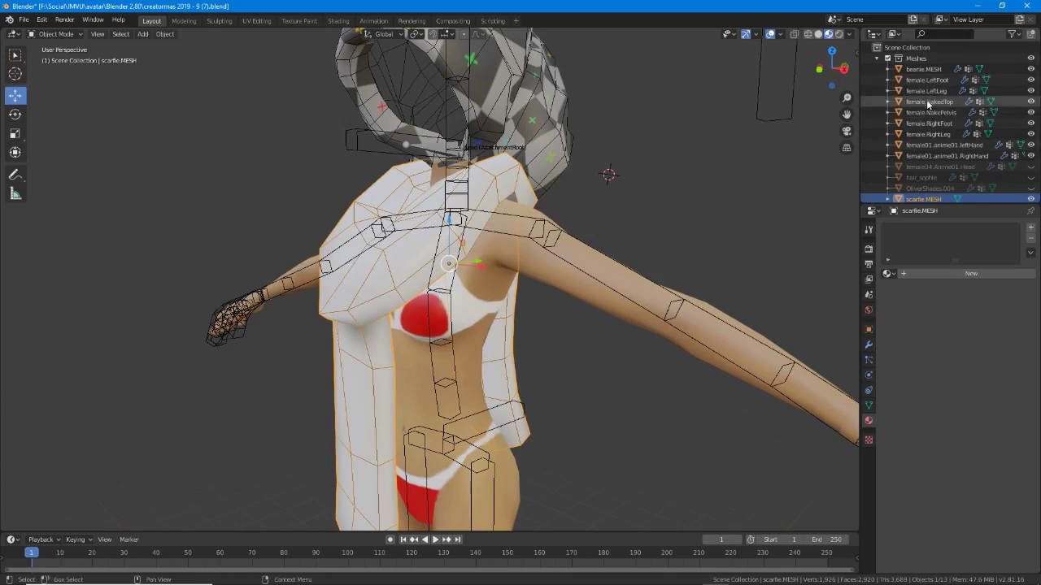
left_click(1030, 69)
middle_click_drag(388, 319, 485, 351)
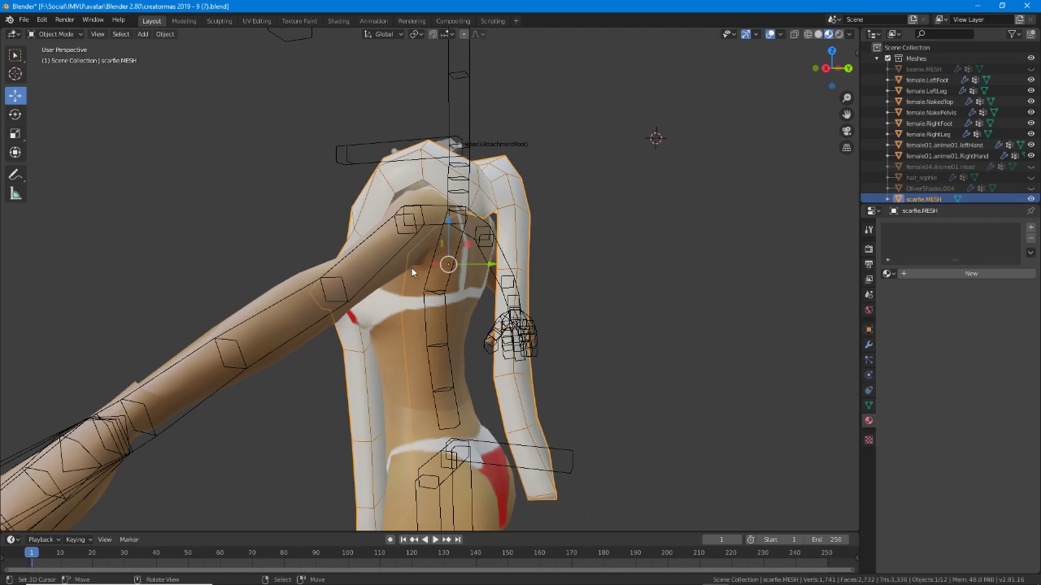
middle_click_drag(412, 272, 460, 267)
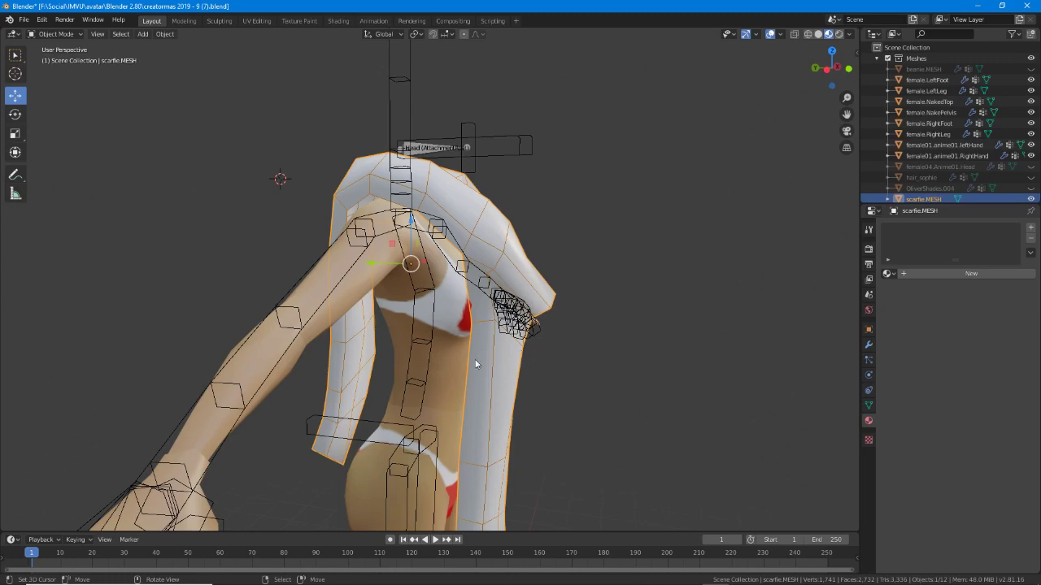
Select the avatar's armature and switch it to Pose Mode.
middle_click_drag(476, 364, 285, 199)
left_click(259, 187)
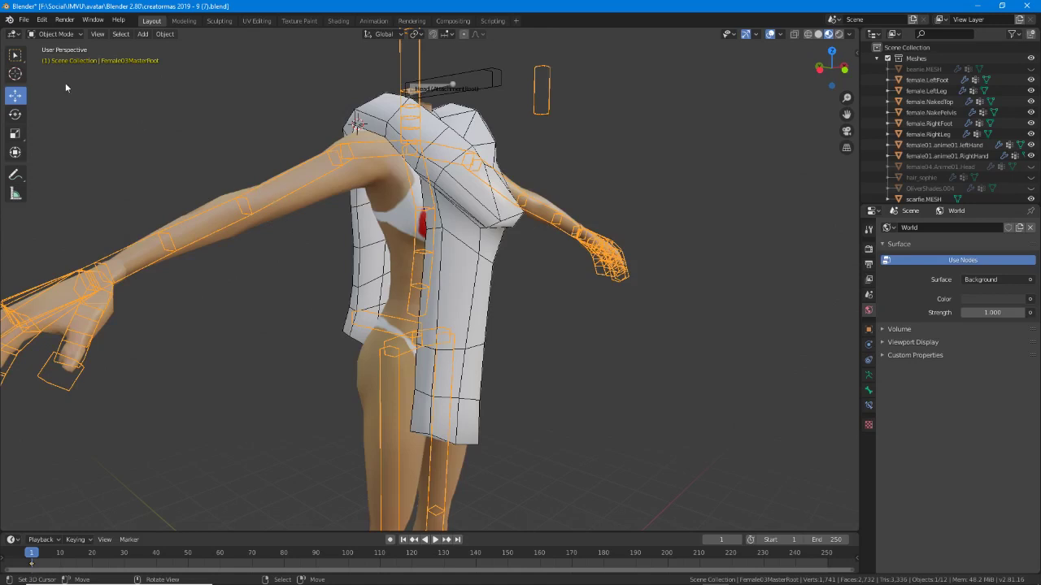
left_click(46, 32)
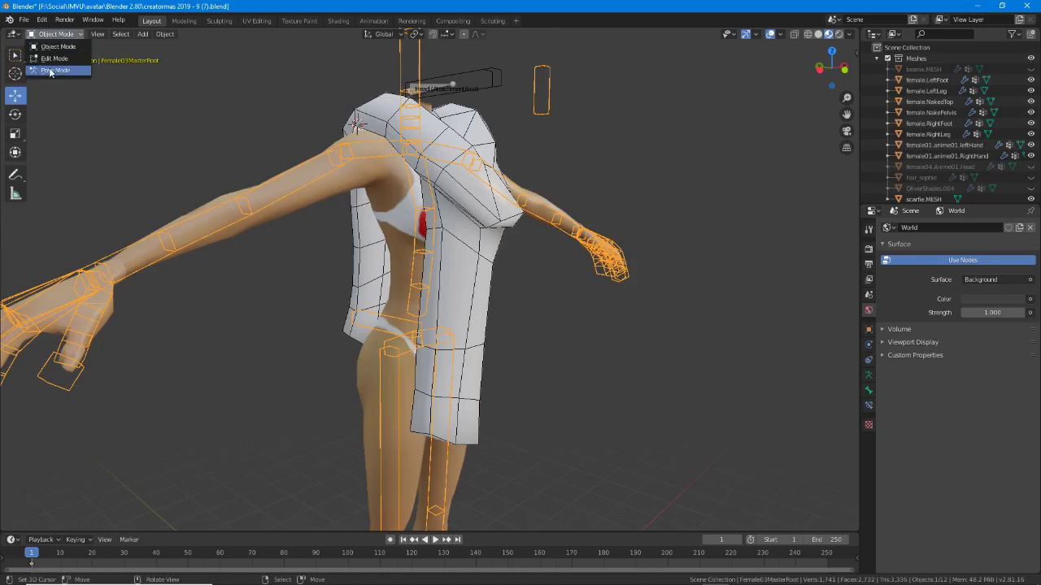
left_click(53, 71)
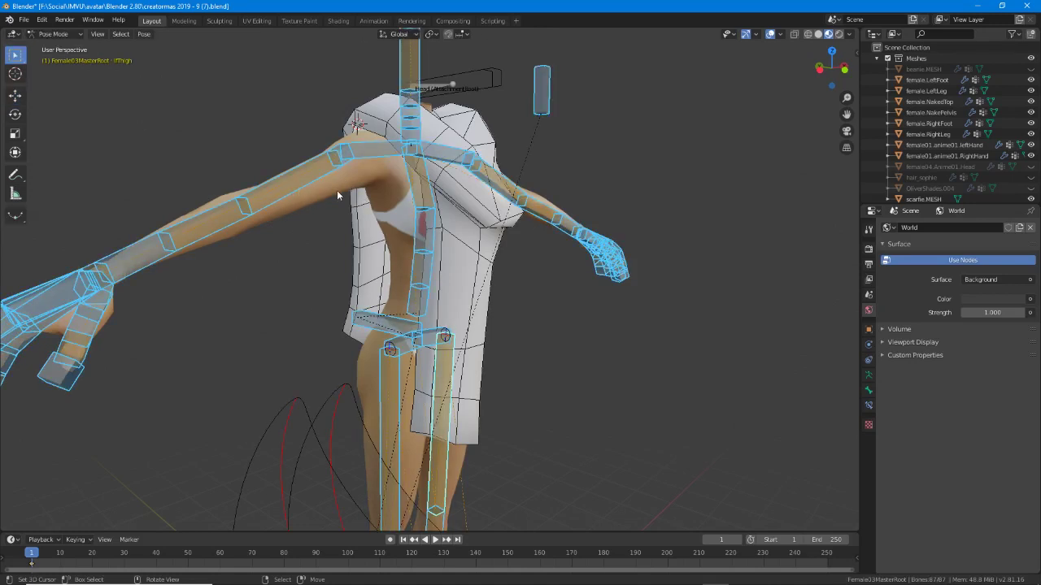
Try moving the right elbow bone and the right hand bone to test the arm's pose beside the scarf.
middle_click_drag(337, 196, 260, 237)
left_click(260, 238)
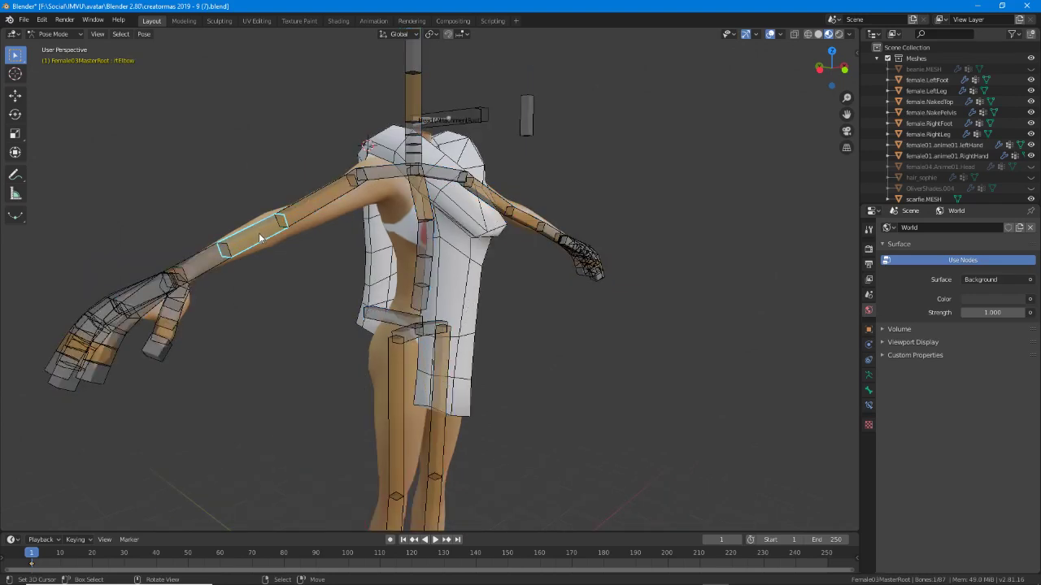
key("g")
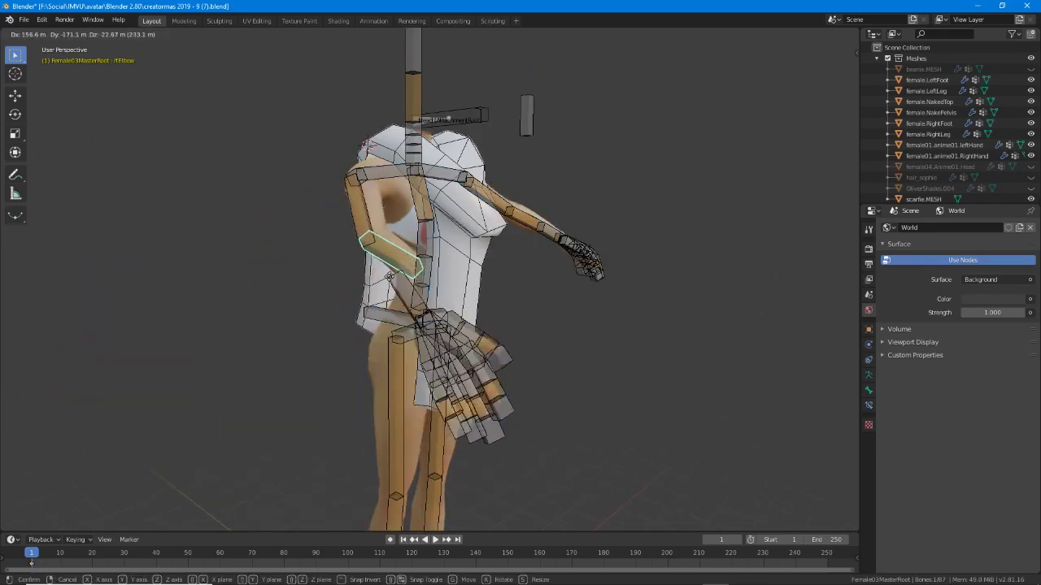
key("Escape")
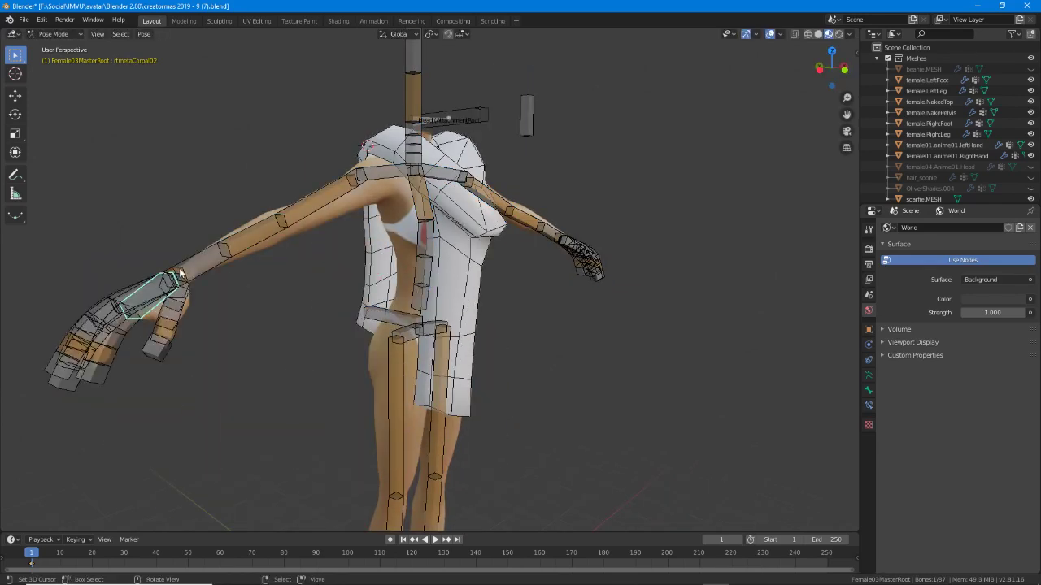
left_click(175, 283)
key("g")
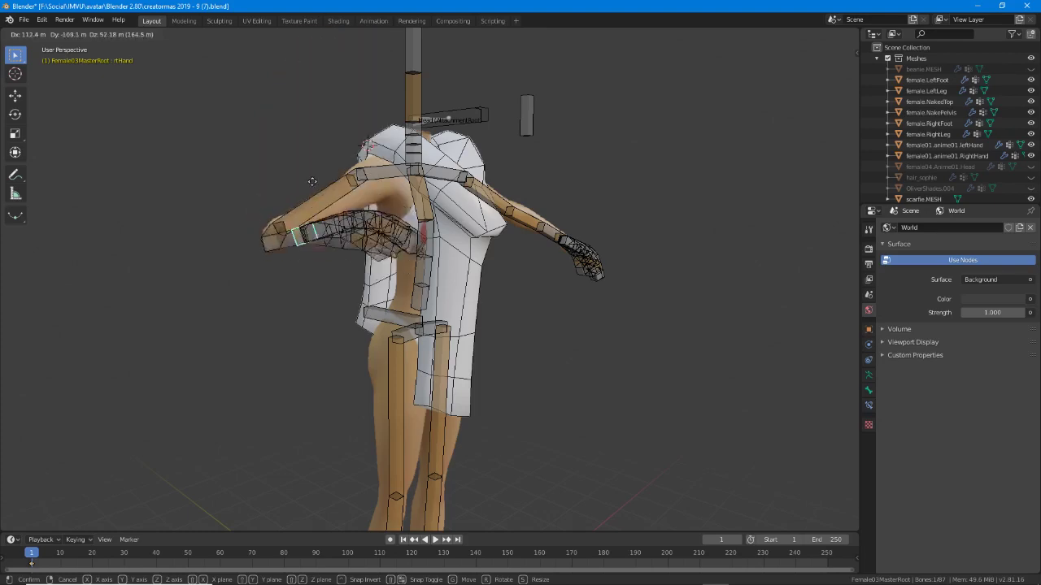
key("Escape")
Try moving the right hand bone across the body, and try lowering the right bicep bone.
middle_click_drag(384, 260, 360, 263)
scroll(351, 273, "up", 3)
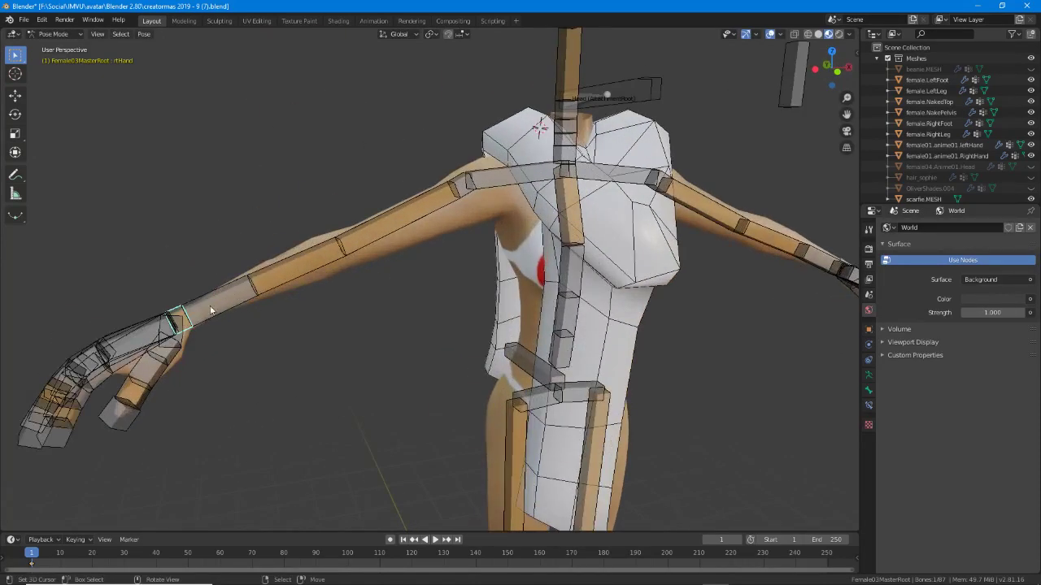
key("g")
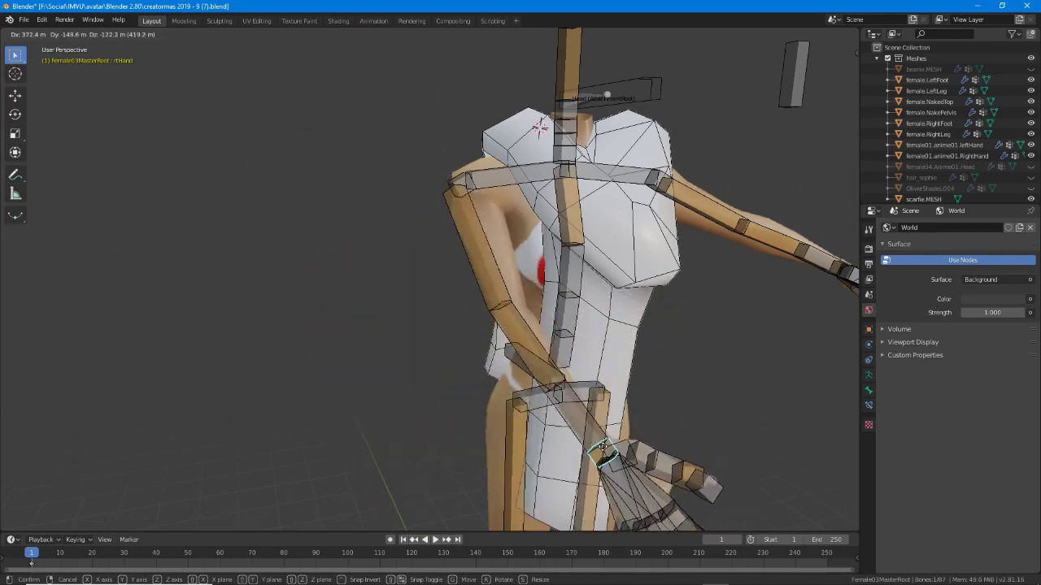
right_click(603, 447)
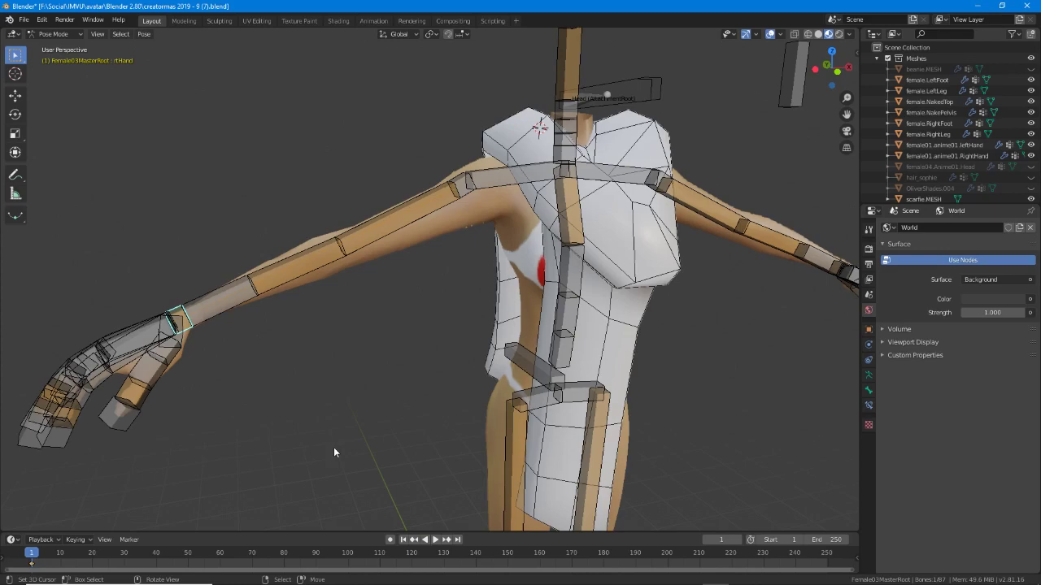
left_click(372, 233)
key("g")
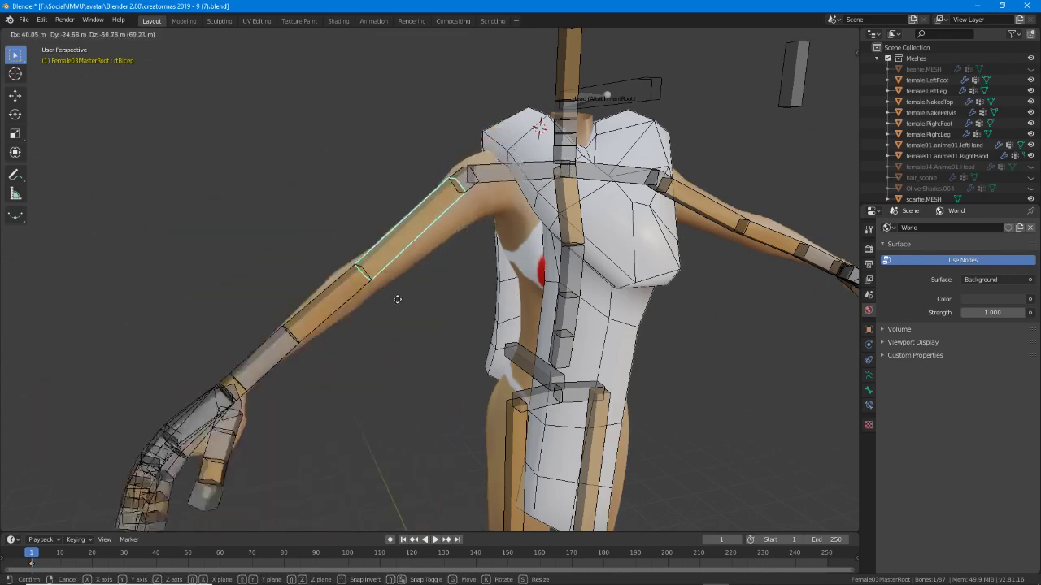
right_click(417, 277)
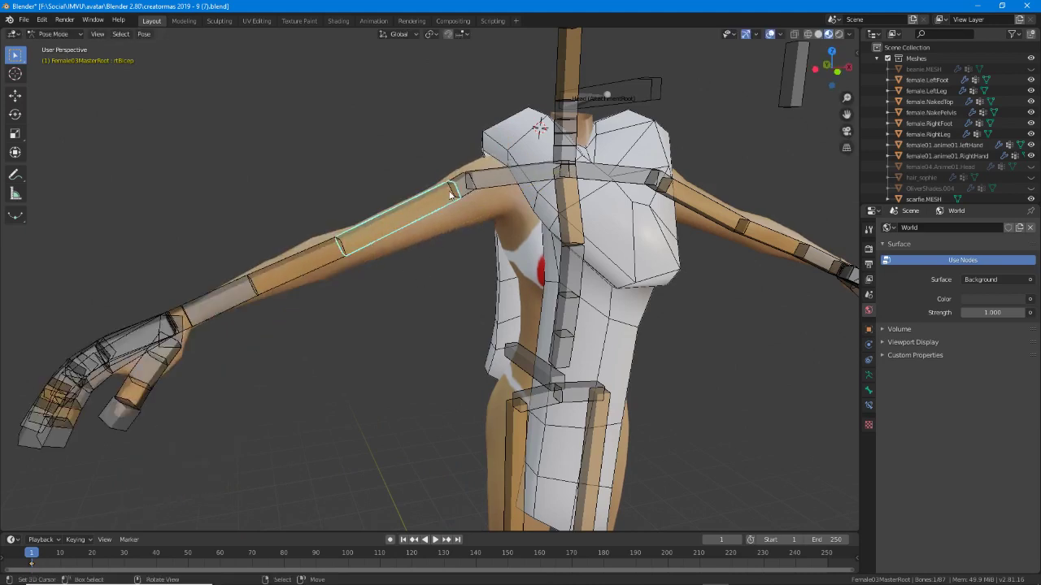
Deselect all bones and return the armature to Object Mode.
key("alt+a")
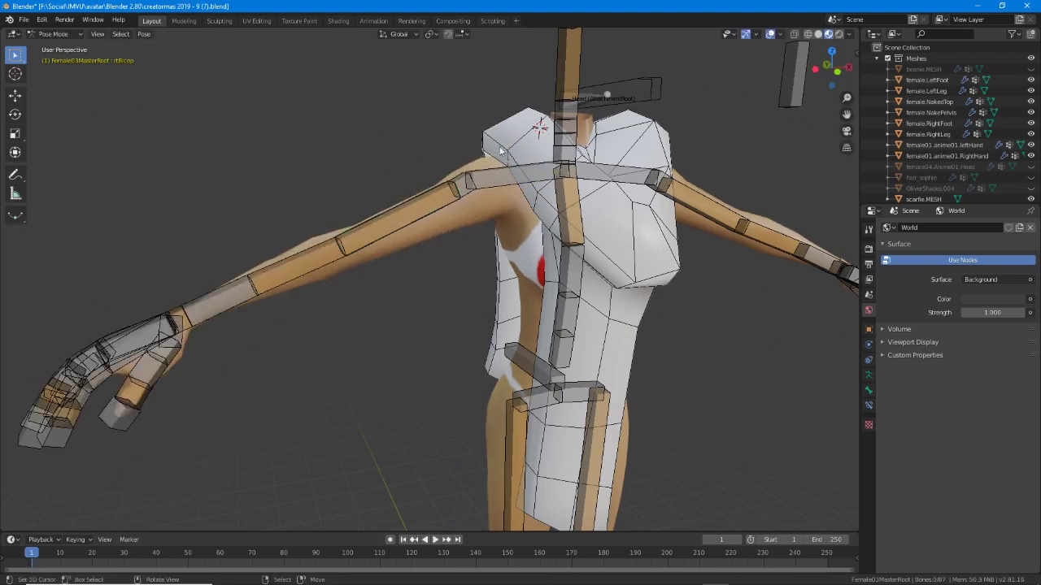
left_click(52, 34)
left_click(57, 47)
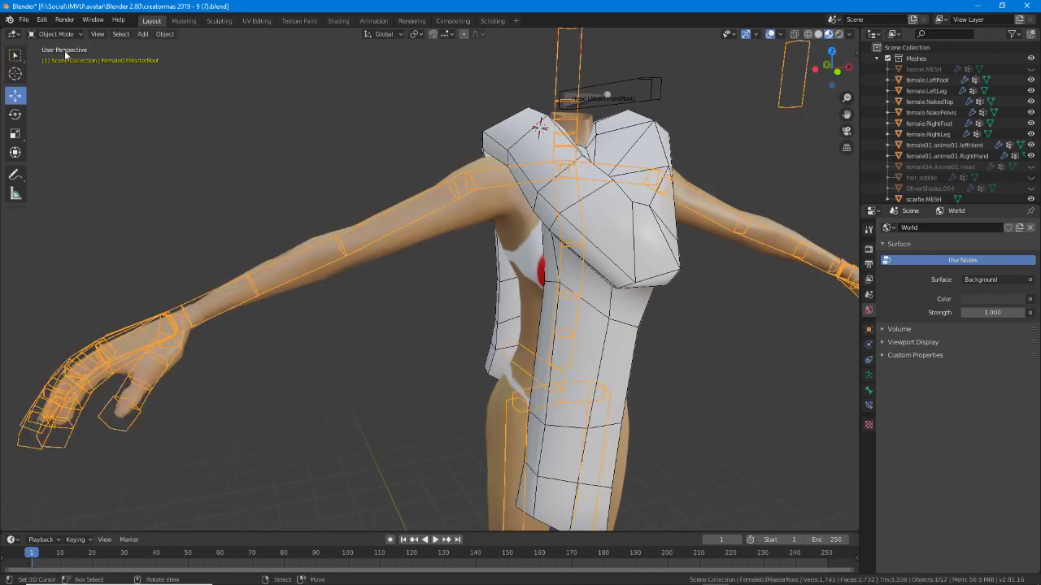
Disable the Skeletons collection and save the project.
middle_click_drag(561, 267, 413, 288)
scroll(500, 272, "down", 1)
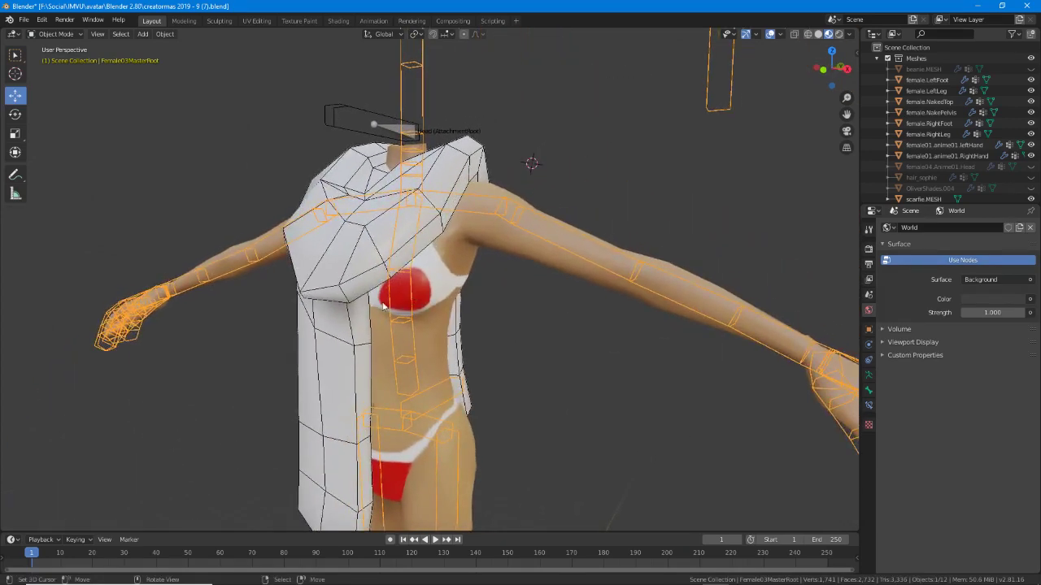
scroll(877, 196, "down", 1)
left_click(887, 193)
mouse_move(417, 339)
middle_mouse_down()
mouse_move(432, 339)
mouse_move(425, 345)
middle_mouse_up()
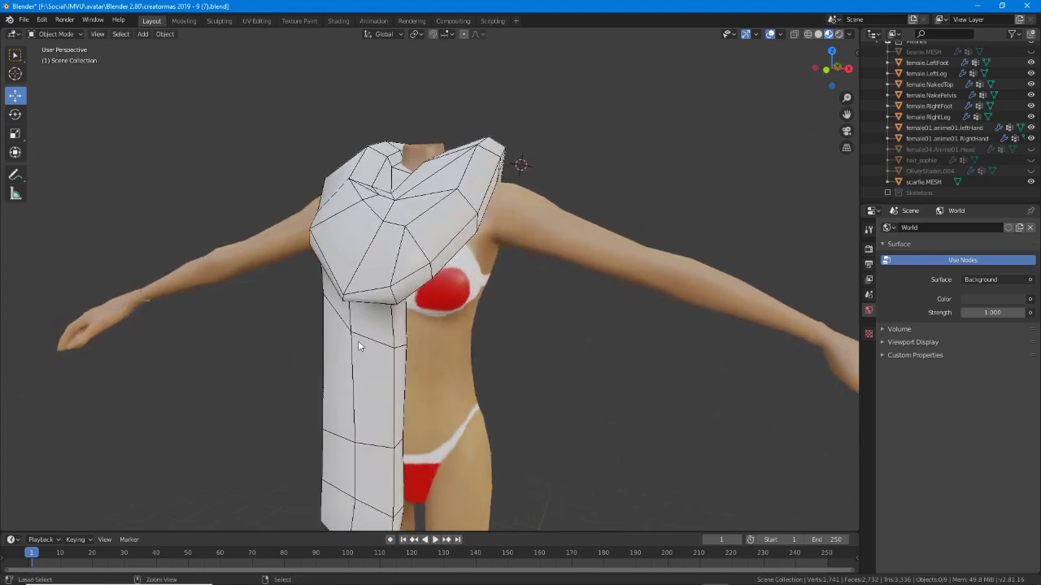
key("ctrl+s")
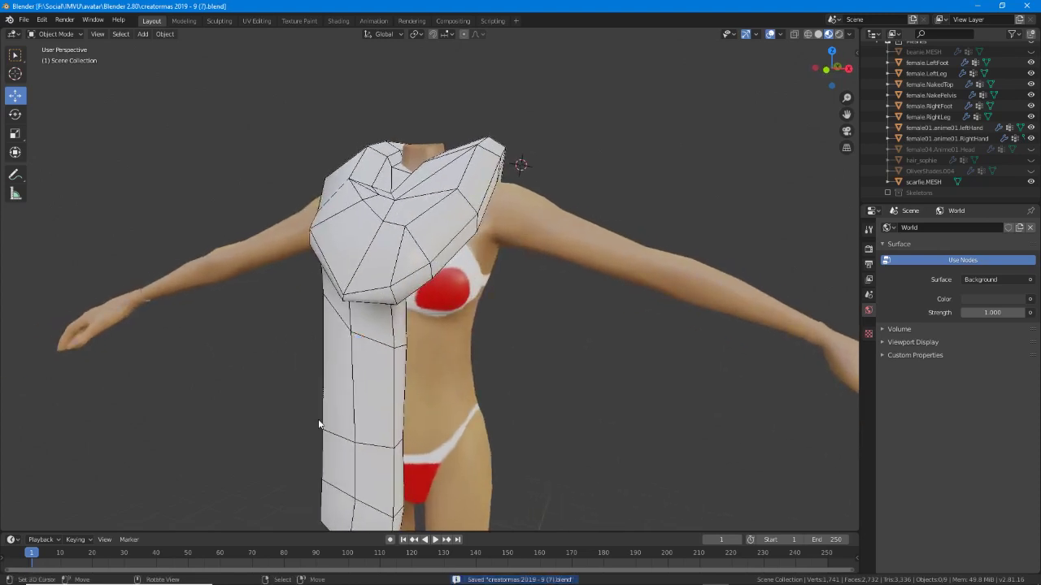
Select the scarf and add a new node-based material to it.
left_click(340, 392)
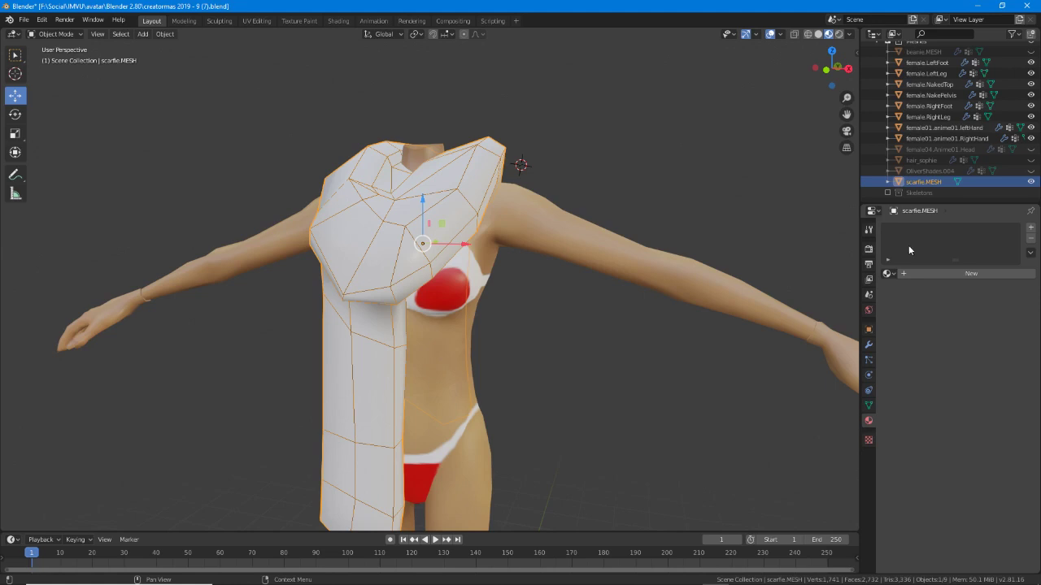
left_click(972, 272)
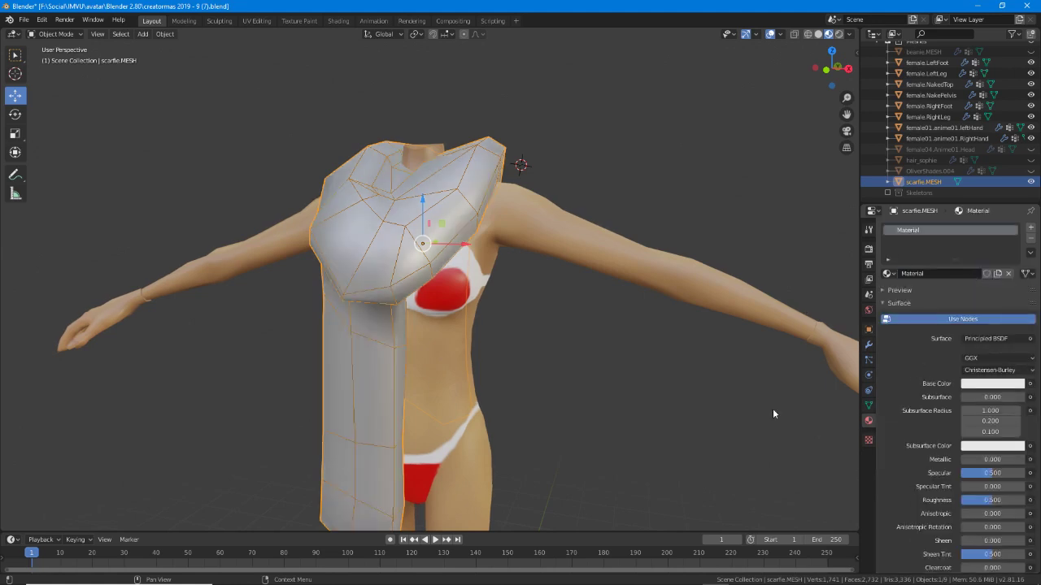
middle_click_drag(376, 307, 376, 262)
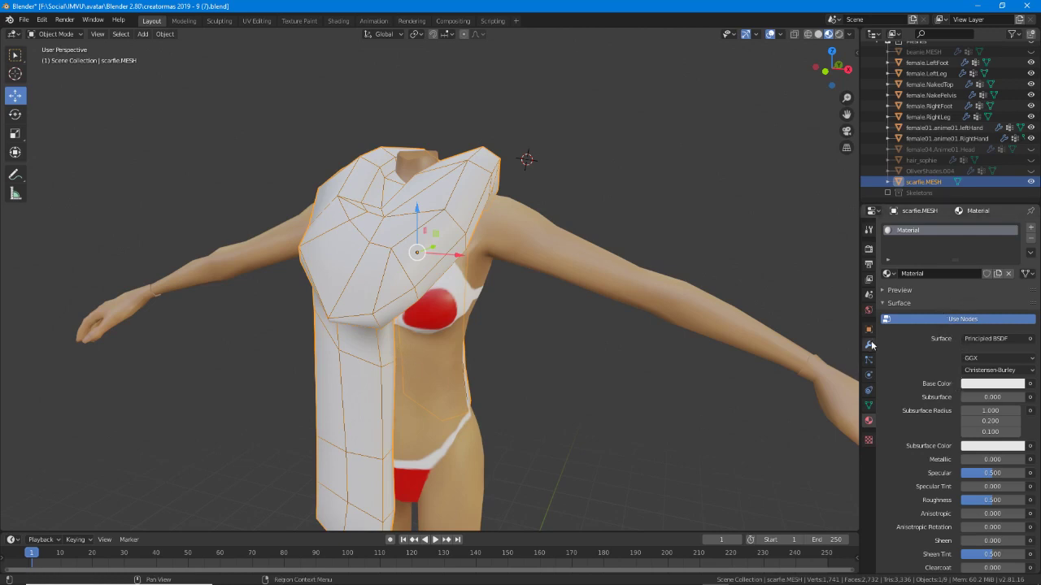
left_click(954, 319)
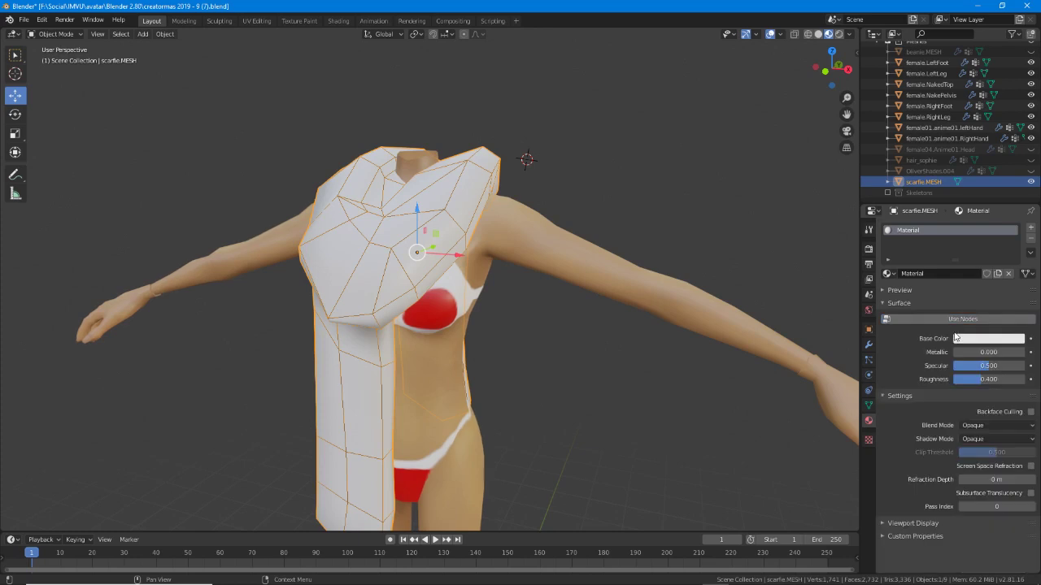
left_click(955, 319)
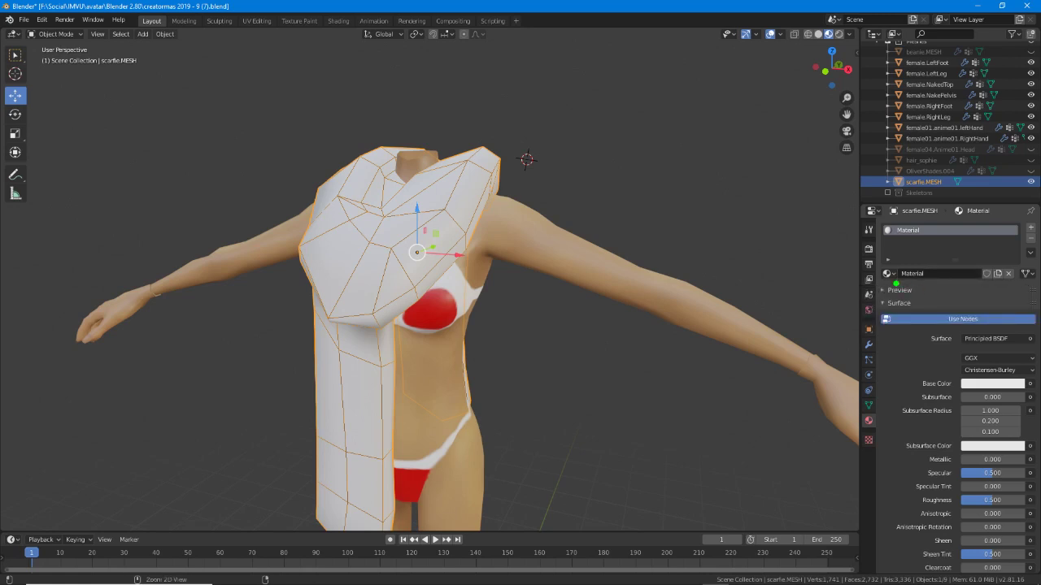
left_click_drag(894, 283, 930, 283)
left_click_drag(893, 241, 928, 240)
key("Escape")
Rename the scarf's material as beaniescarf [0].
double_click(911, 231)
type("ce")
type("0")
key("Return")
key("ctrl+2")
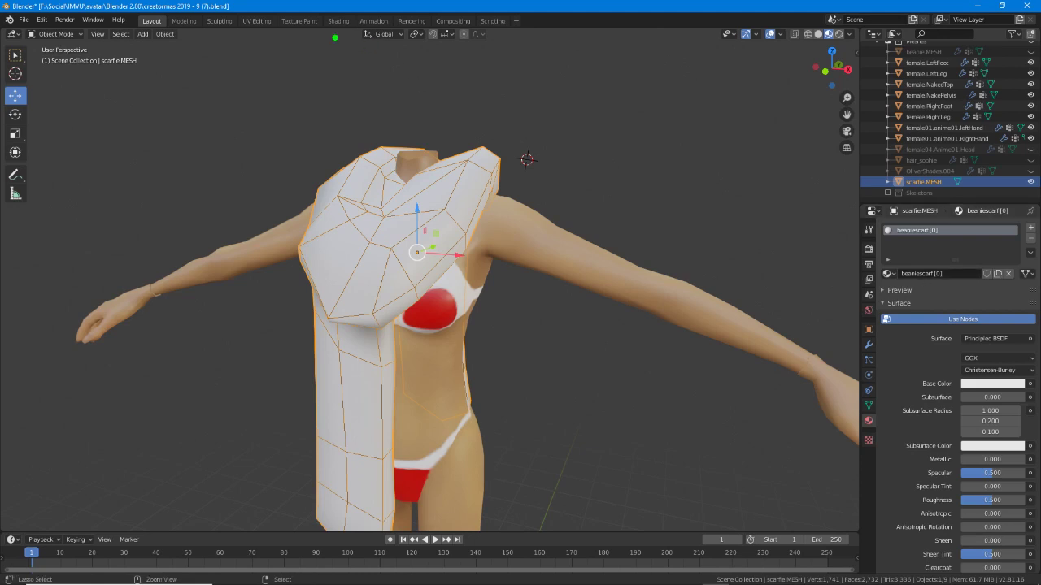
left_click_drag(323, 34, 359, 34)
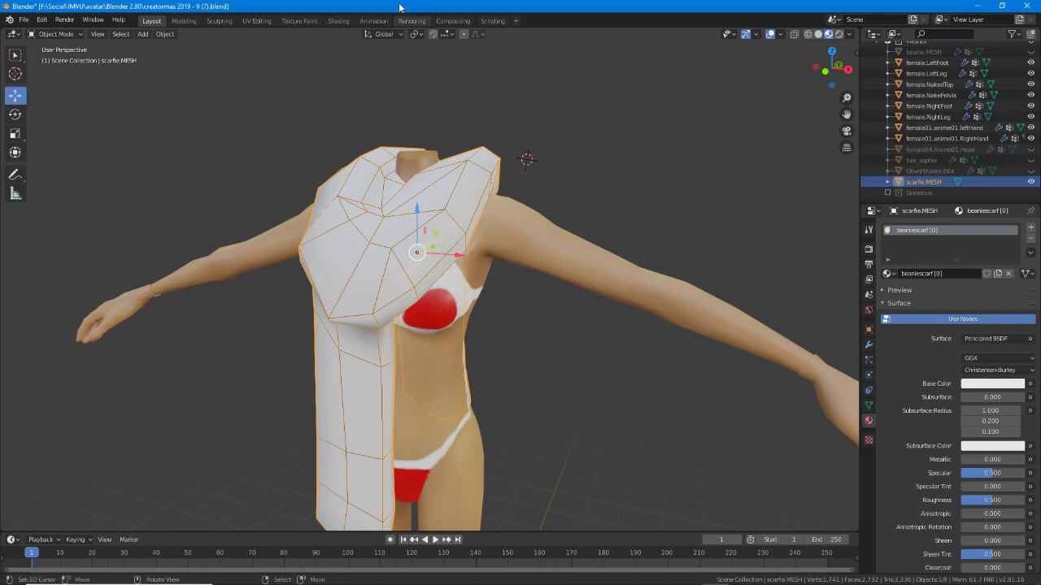
Switch to the Shading workspace and frame the selected scarf mesh in the 3D viewport.
key("ctrl+Page_Down")
key("ctrl+Page_Down")
key("ctrl+Page_Down")
key("ctrl+Page_Down")
key("ctrl+Page_Down")
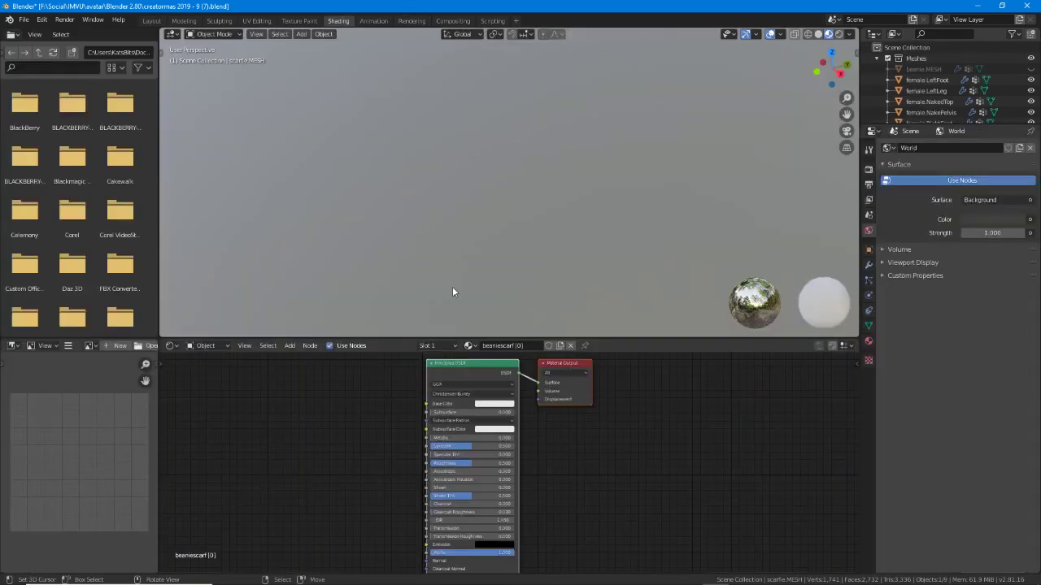
scroll(577, 217, "down", 12)
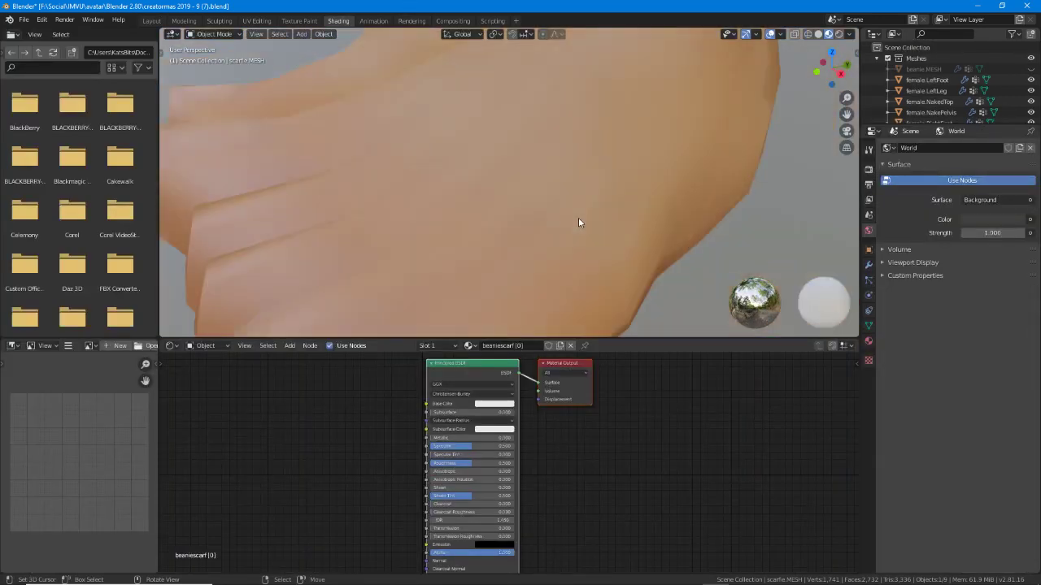
scroll(607, 121, "down", 3)
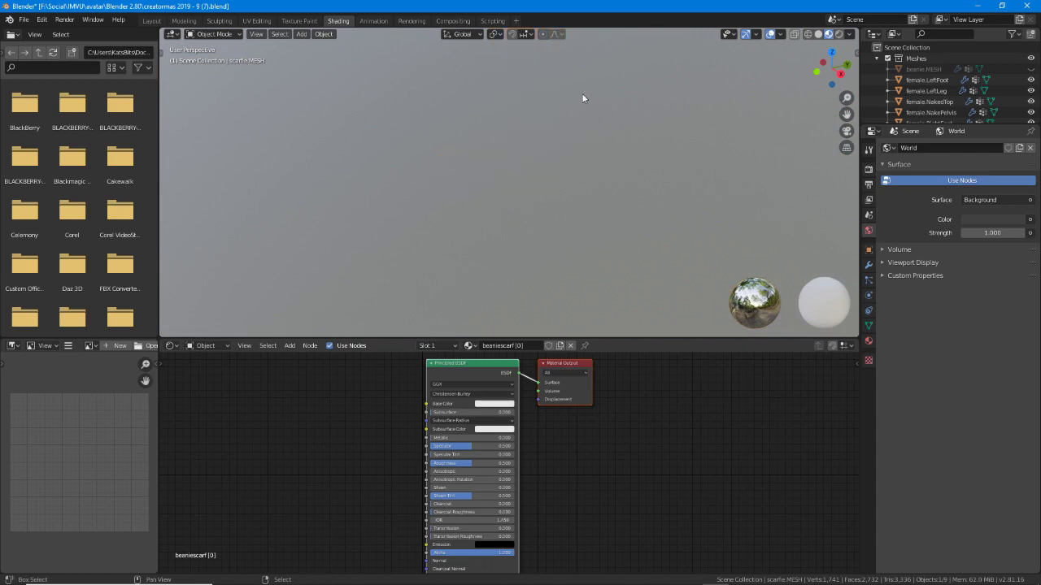
key("KP_Decimal")
middle_click_drag(569, 213, 526, 196)
scroll(526, 196, "up", 2)
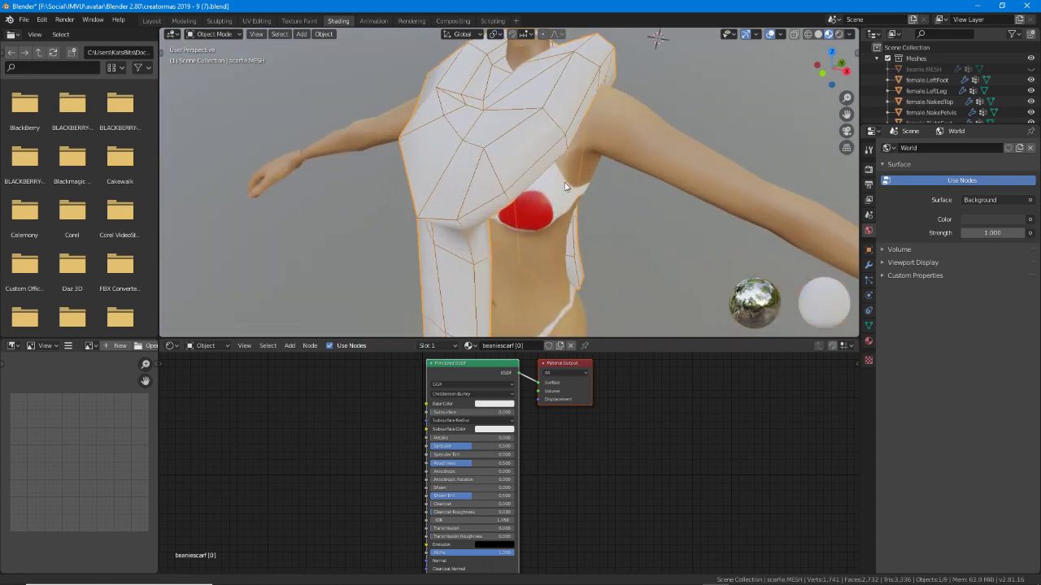
scroll(552, 197, "up", 1)
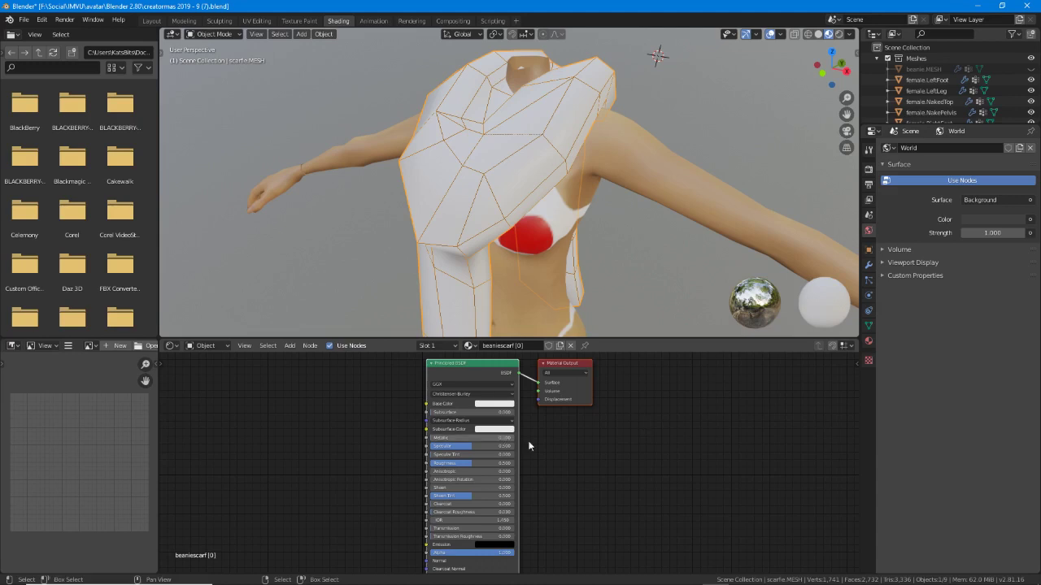
Add an Image Texture node beside the Principled BSDF and connect its Color output to the Base Color input.
scroll(642, 462, "up", 1)
scroll(642, 462, "up", 1)
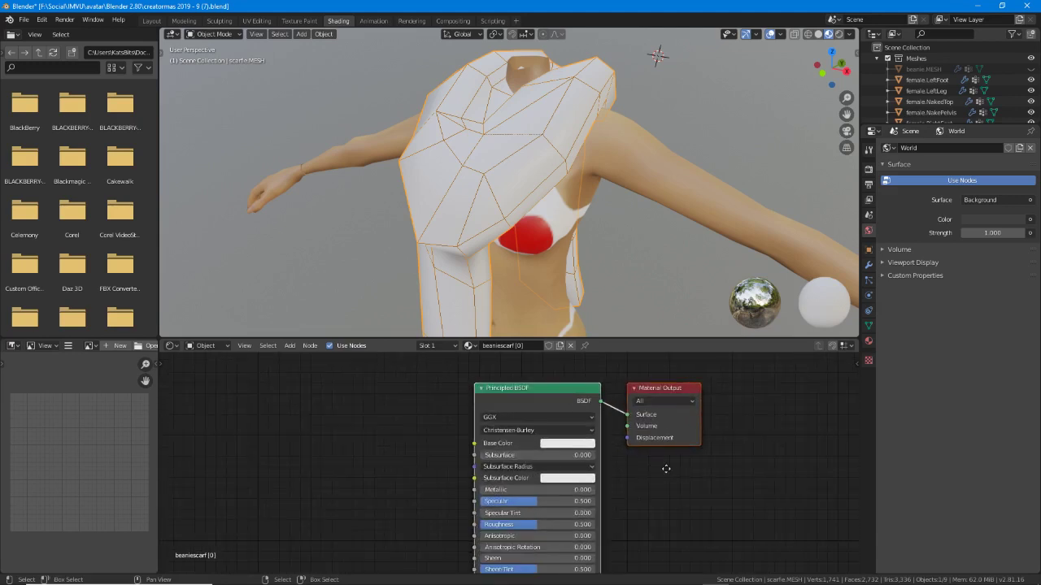
middle_click_drag(666, 469, 644, 477)
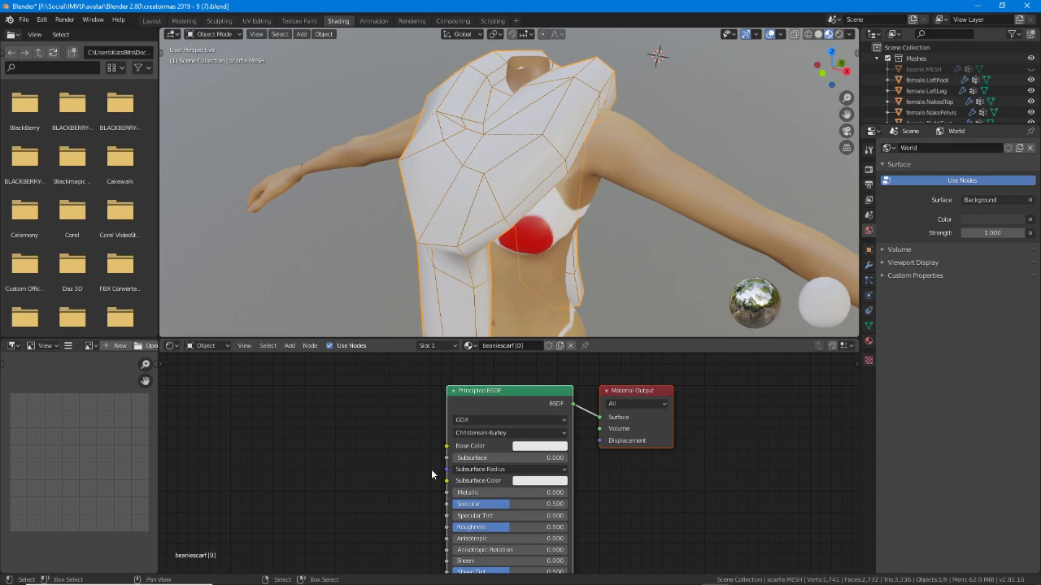
key("ctrl+2")
left_click_drag(284, 358, 295, 357)
left_click(290, 346)
mouse_move(298, 412)
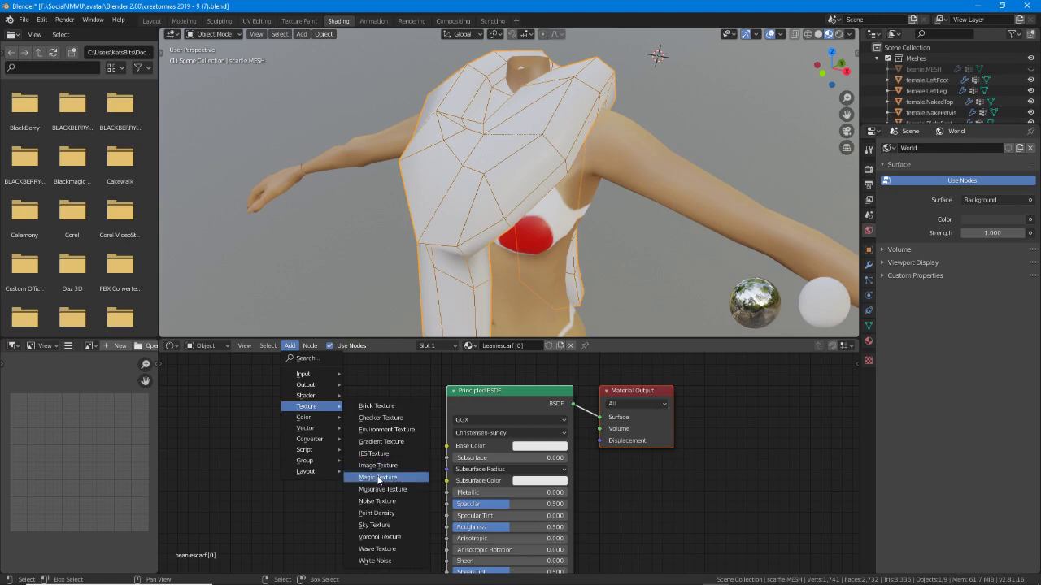
left_click_drag(291, 413, 323, 412)
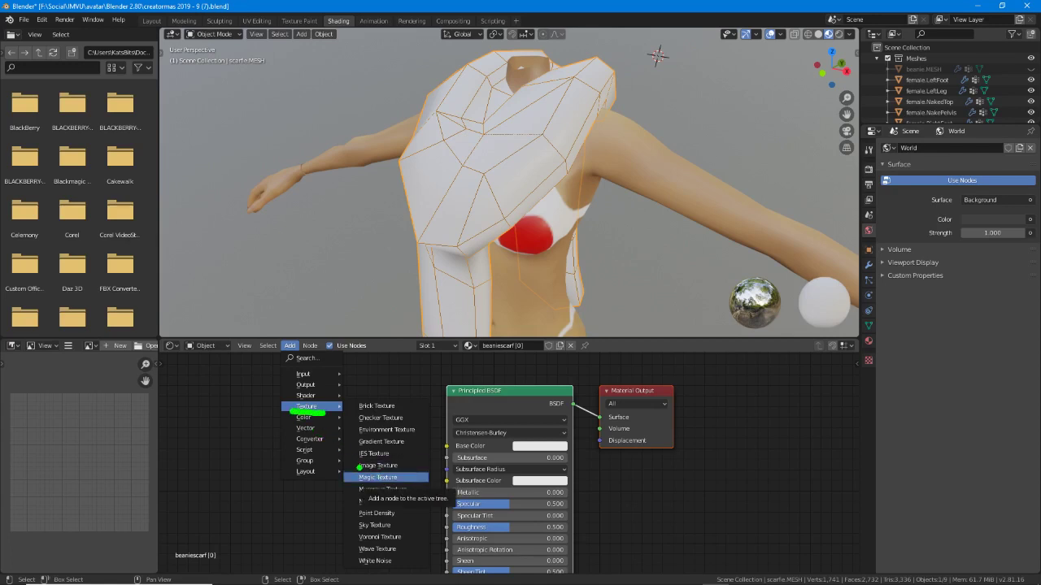
left_click_drag(352, 474, 399, 474)
left_click(372, 465)
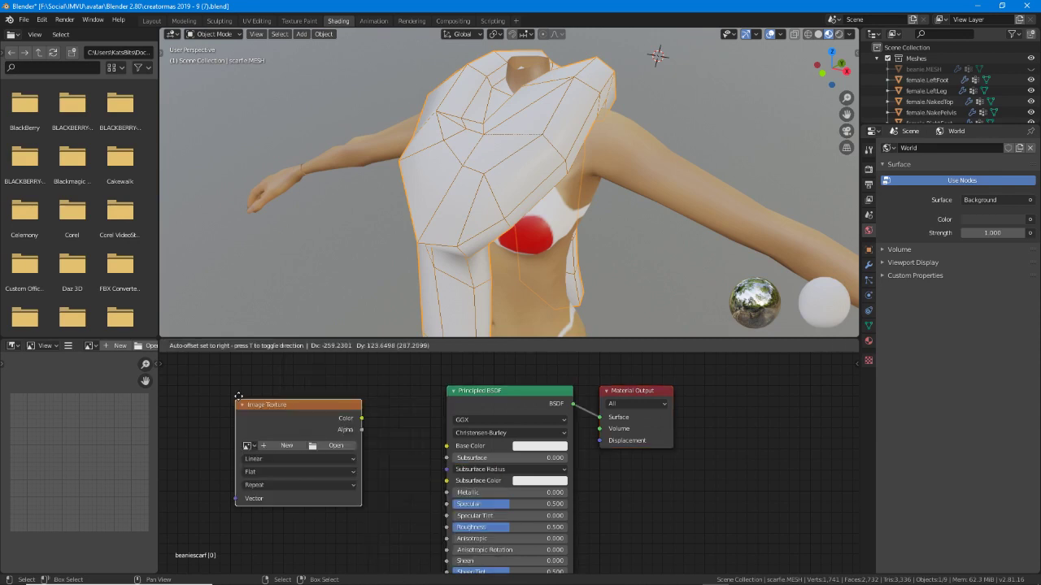
left_click_drag(238, 396, 241, 393)
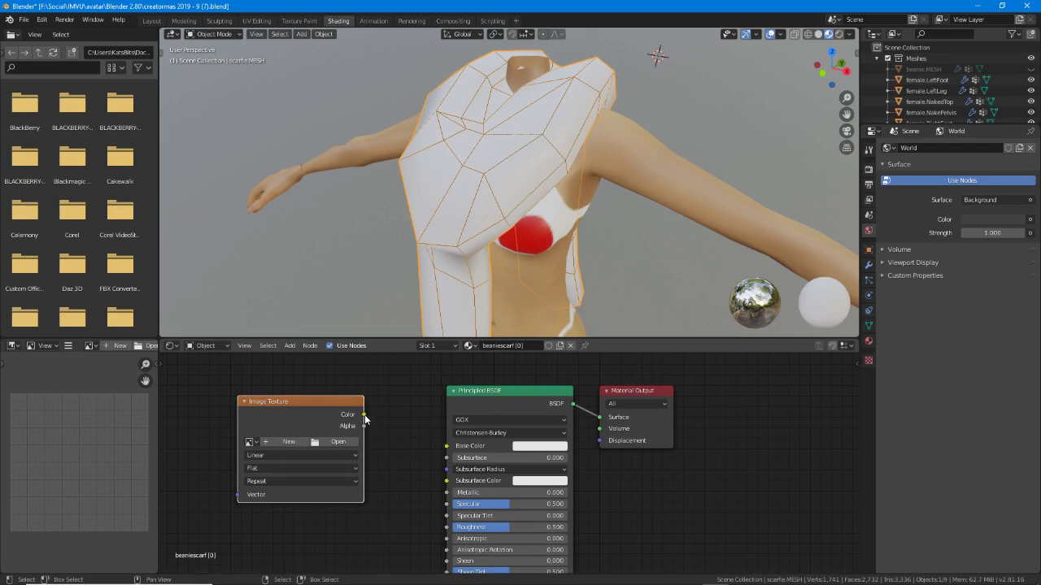
left_click_drag(370, 414, 447, 446)
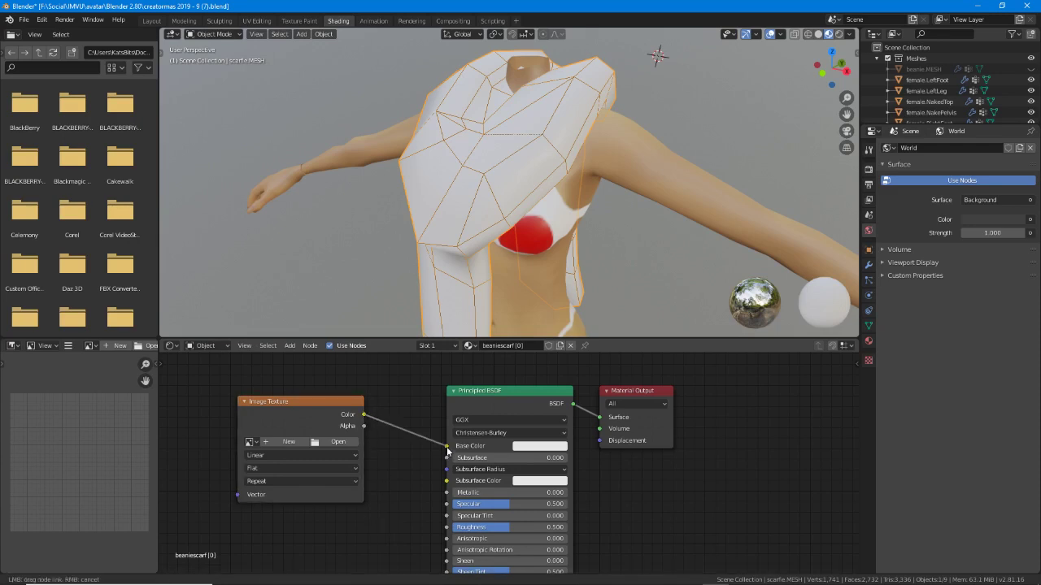
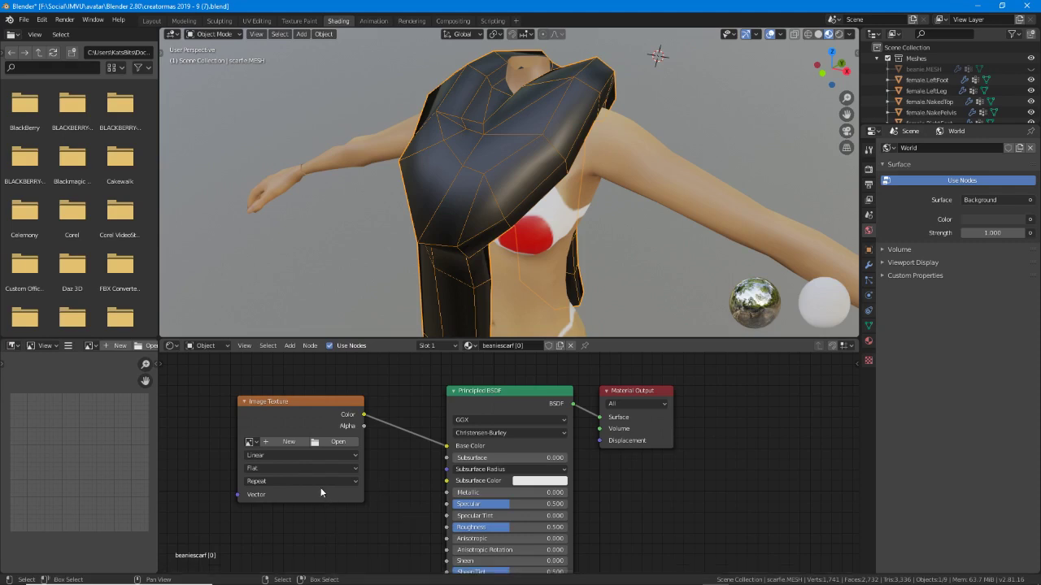
Start a new image in the Image Texture node, named beaniescarf, 512 px wide and 256 px high.
key("ctrl+2")
left_click_drag(258, 453, 301, 453)
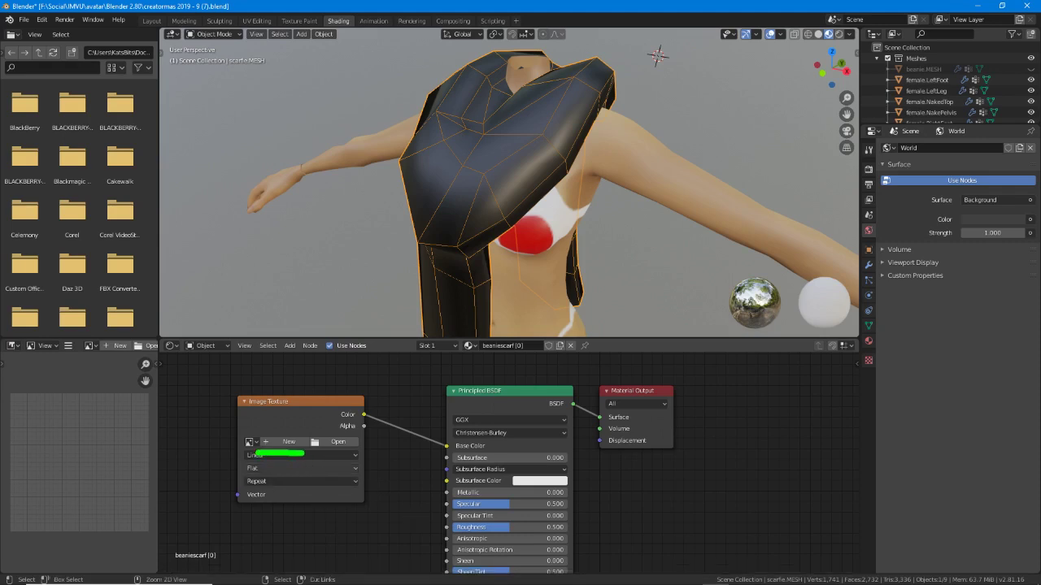
key("Escape")
left_click(290, 442)
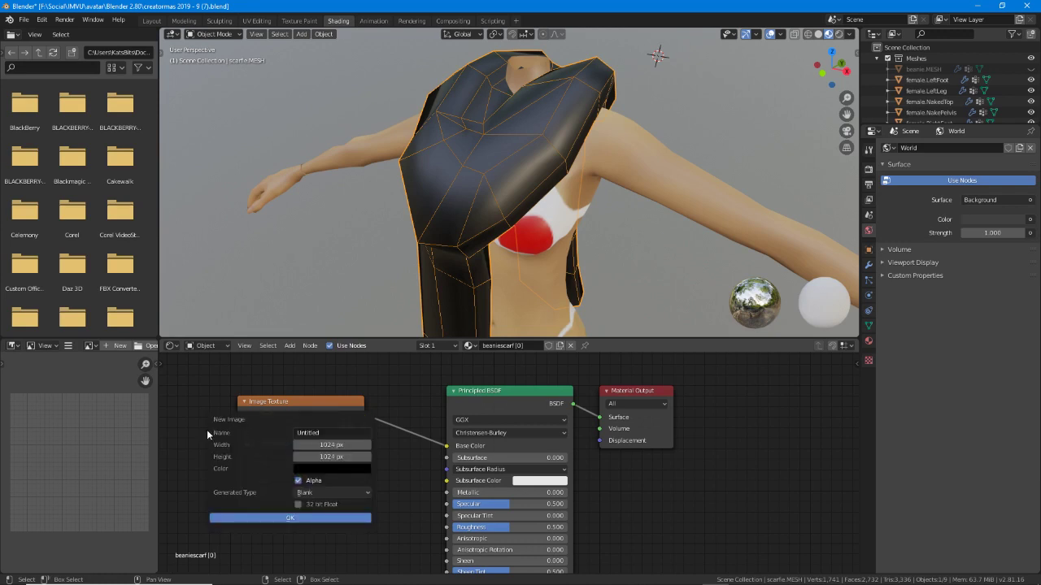
left_click(331, 432)
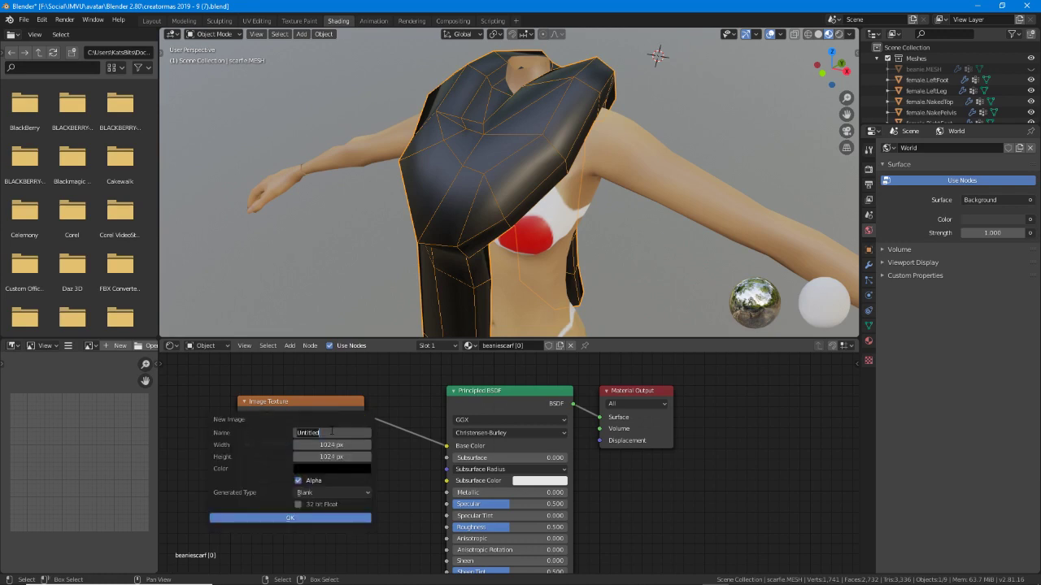
type("beaniescarf")
left_click(328, 444)
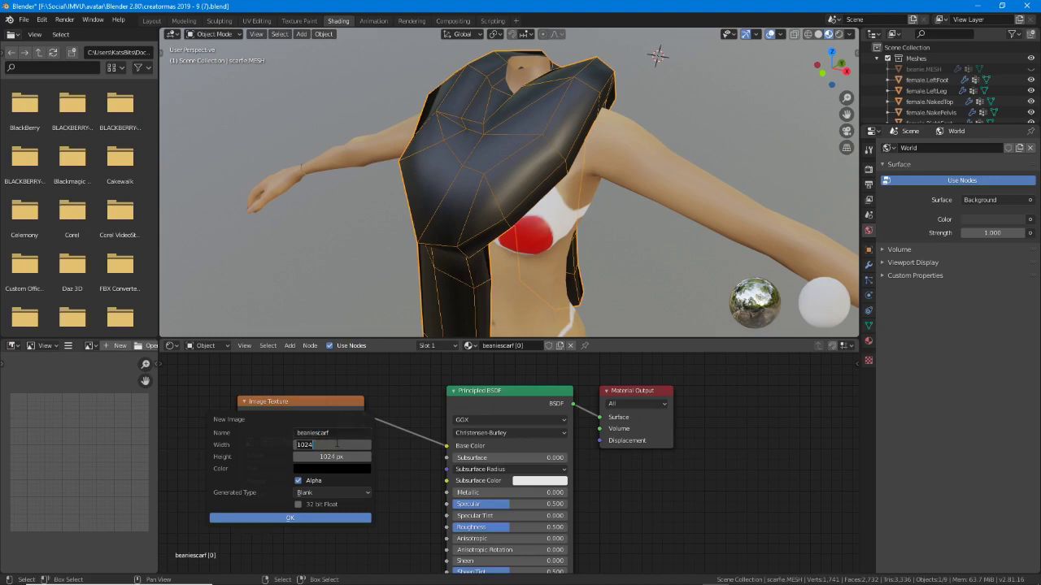
type("512")
key("Return")
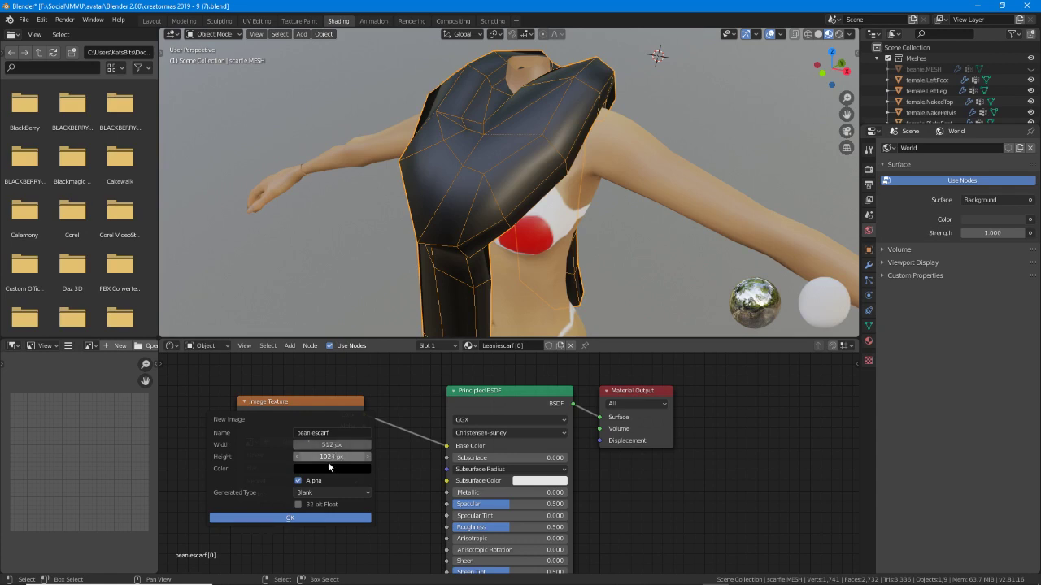
left_click(330, 456)
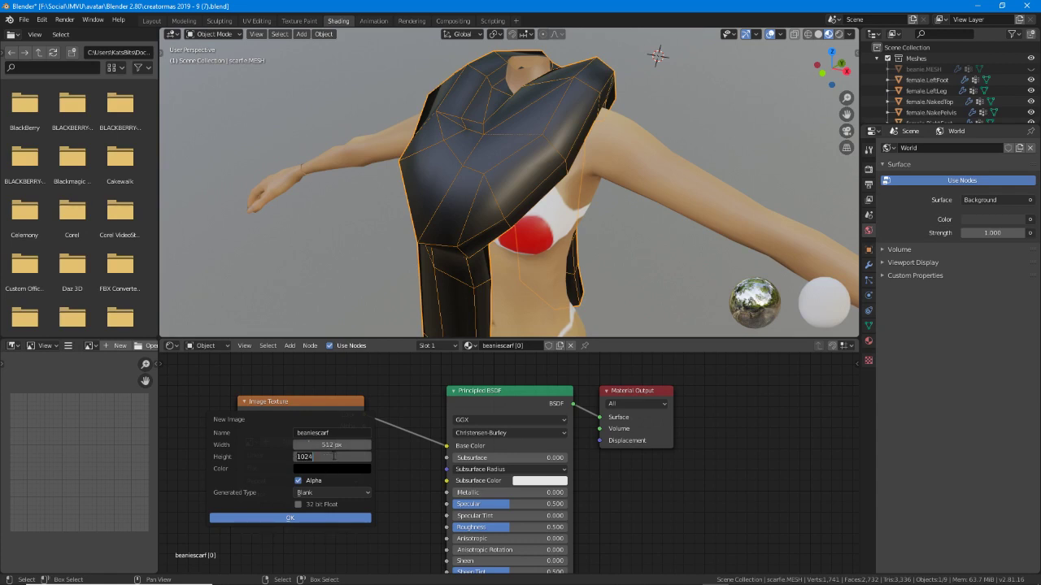
type("256")
key("Return")
Turn off Alpha, set the generated type to UV Grid and create the image.
left_click(298, 481)
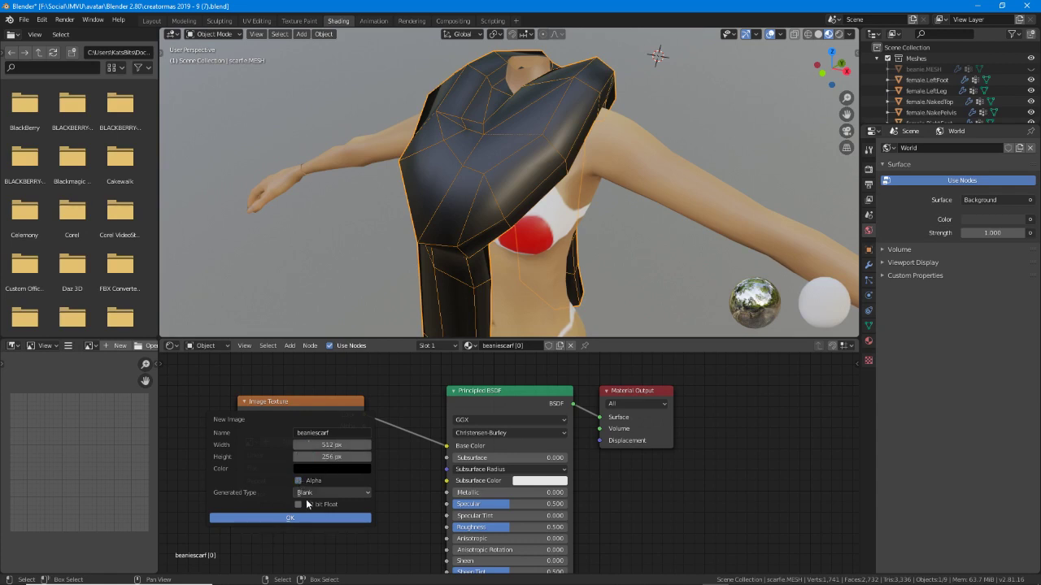
left_click(322, 491)
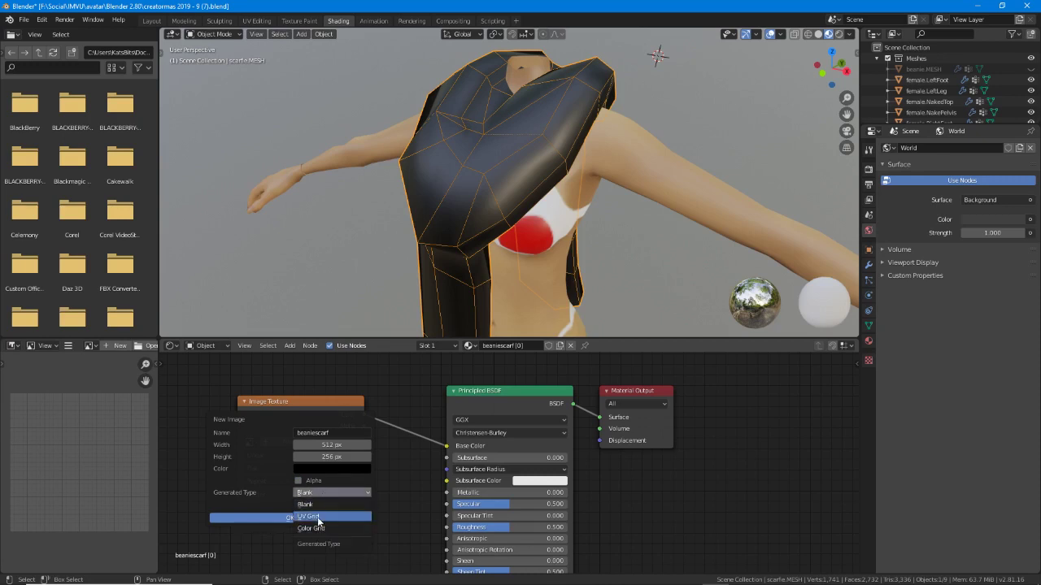
left_click(316, 517)
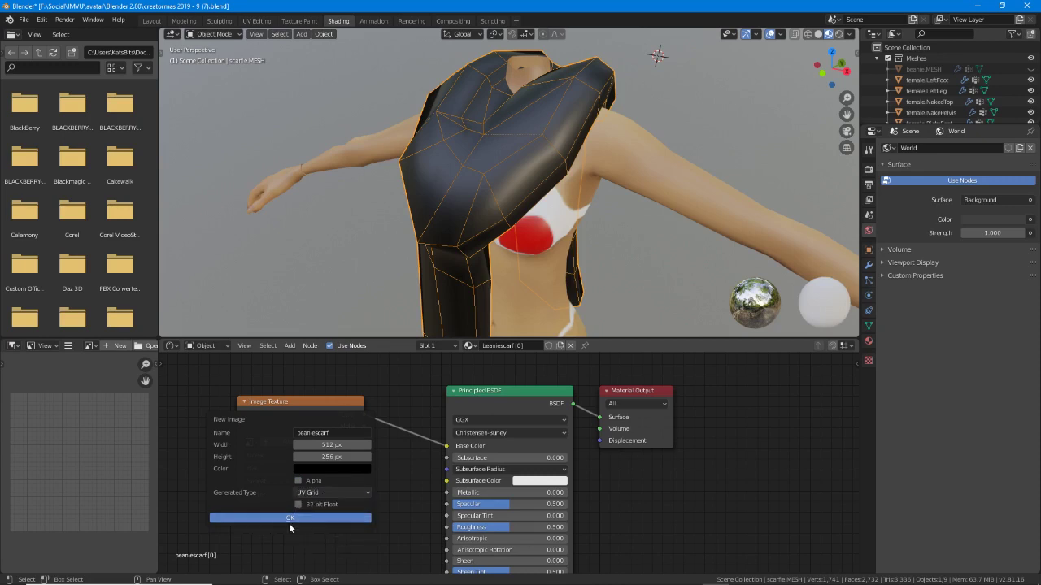
left_click(289, 517)
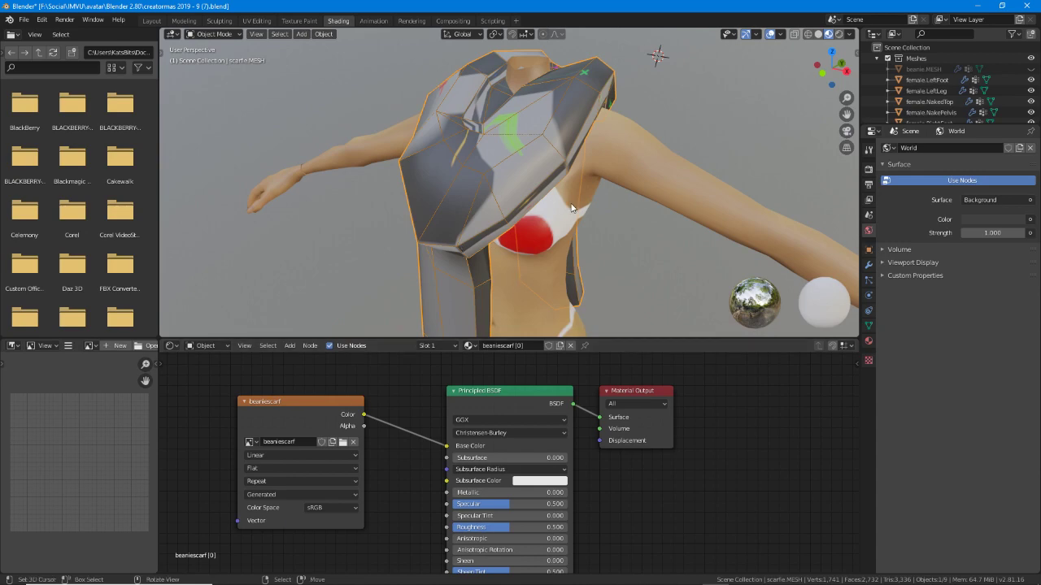
Examine how the grid texture lies on the scarf from the back, side and front.
middle_click_drag(468, 244, 520, 193)
left_click(279, 35)
left_click(257, 34)
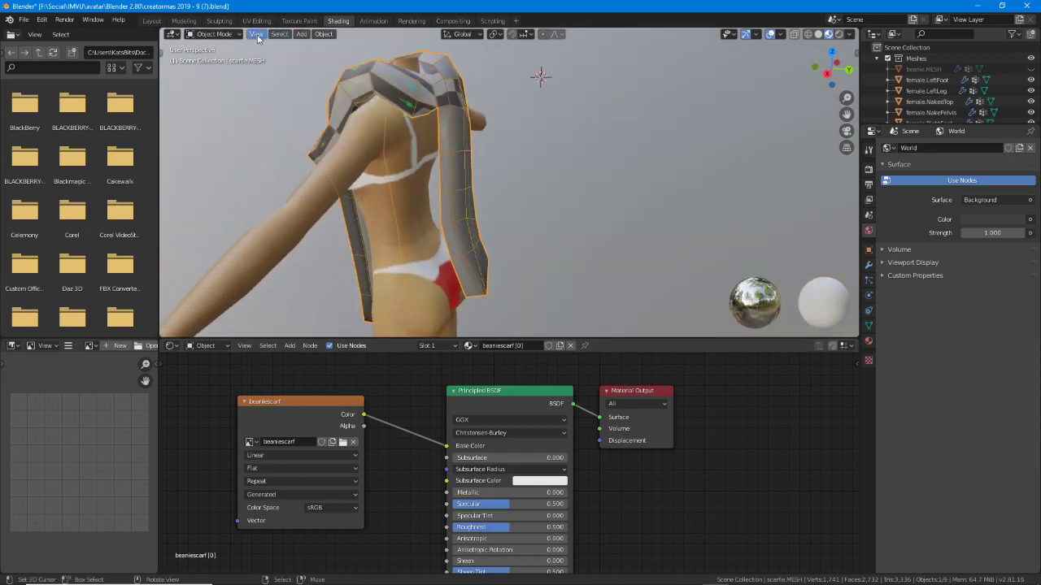
left_click(257, 34)
left_click(279, 95)
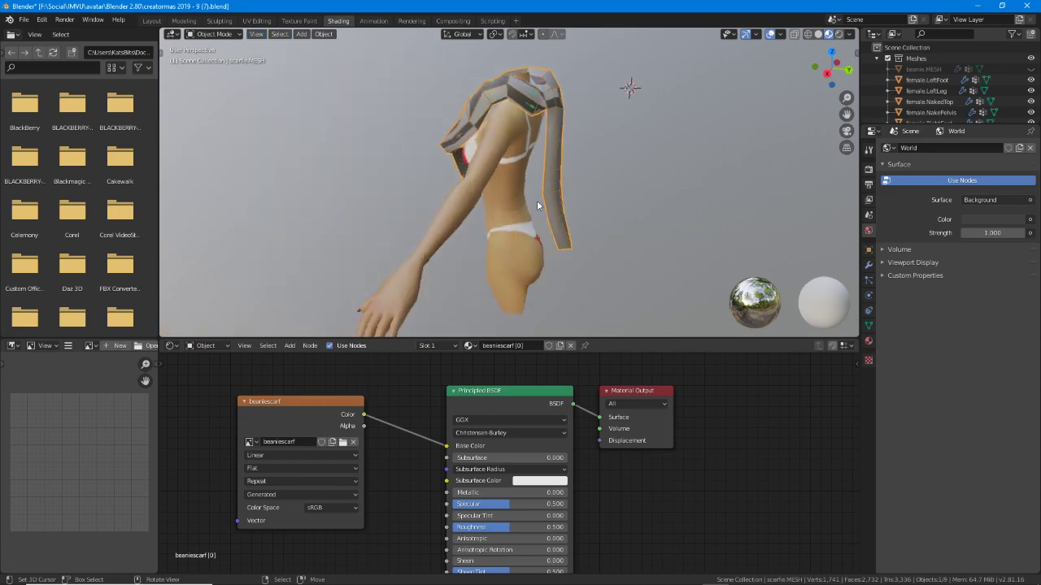
middle_click_drag(536, 200, 405, 220)
scroll(467, 209, "up", 2)
middle_click_drag(467, 210, 484, 188)
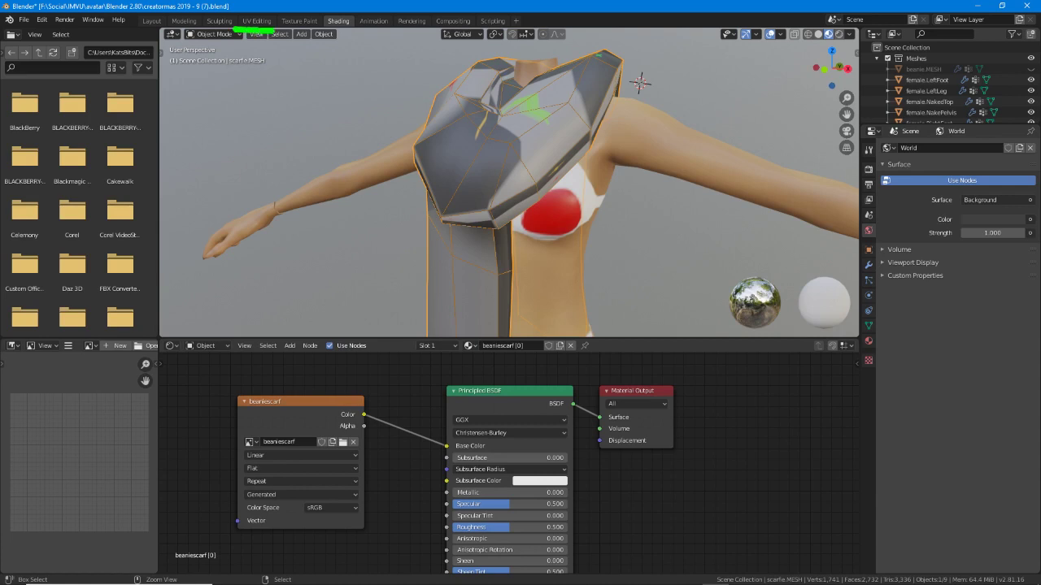
Look over the UV Editing workspace with the beaniescarf grid image and return to the Layout workspace.
left_click(256, 21)
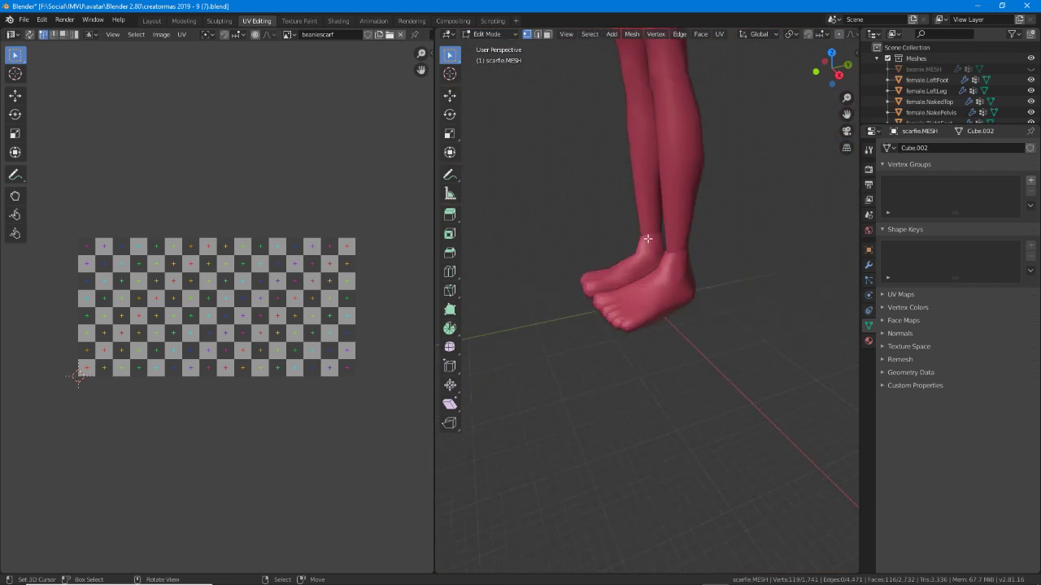
scroll(647, 238, "up", 5)
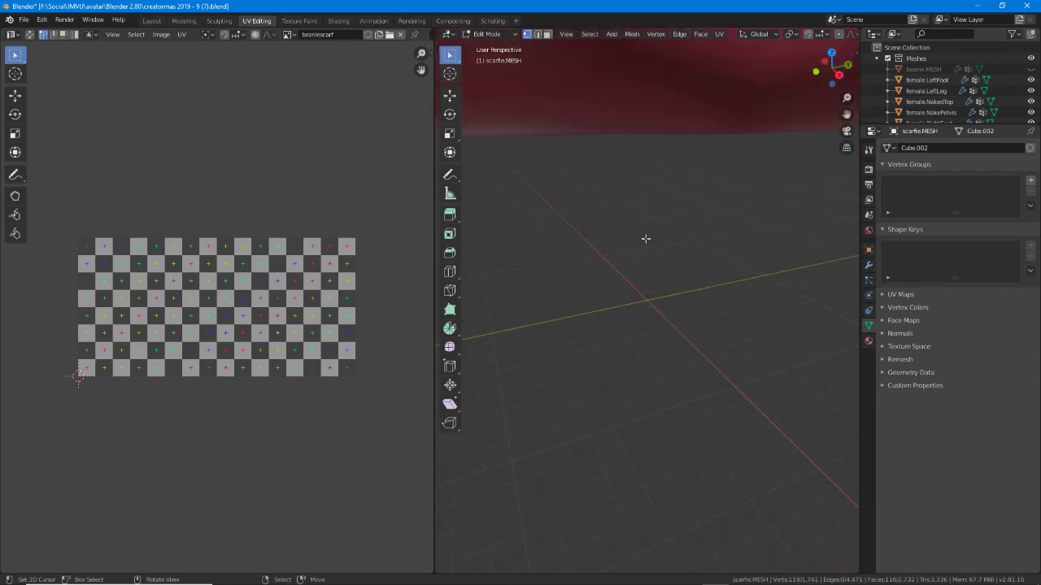
scroll(645, 238, "down", 1)
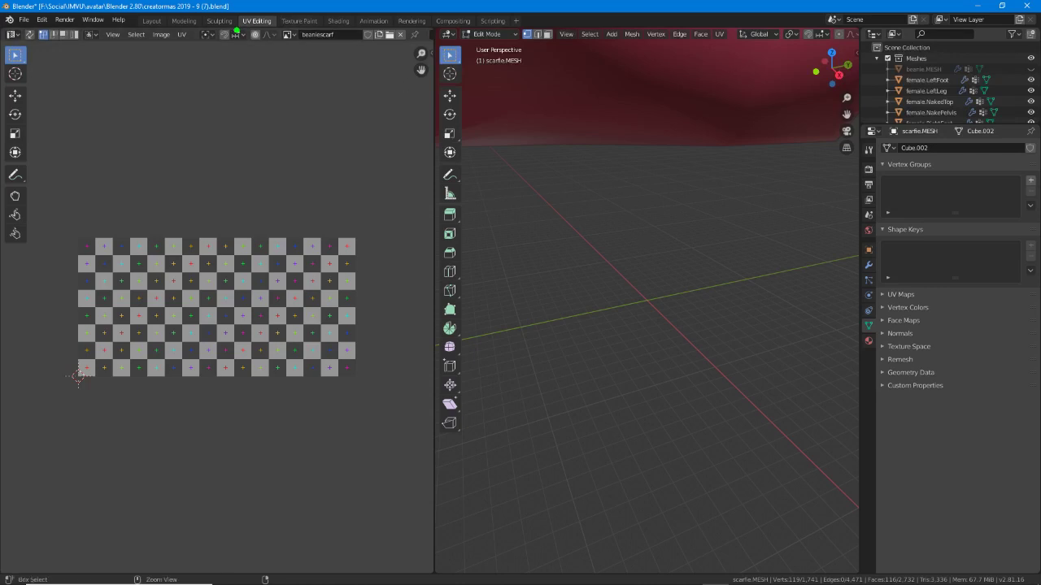
left_click_drag(237, 31, 273, 31)
left_click_drag(324, 28, 424, 30)
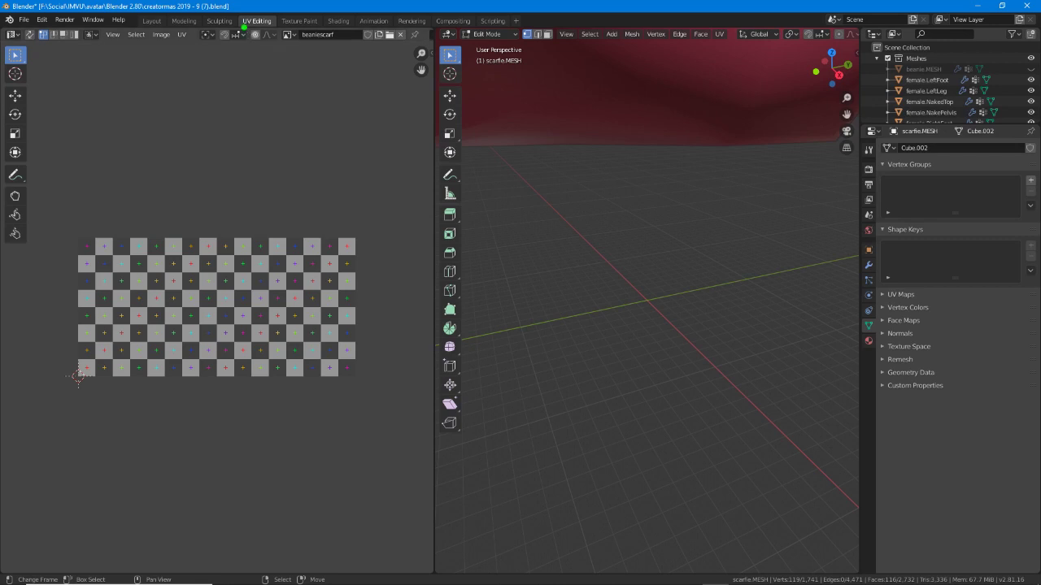
left_click_drag(239, 33, 278, 36)
key("Escape")
left_click_drag(106, 179, 290, 182)
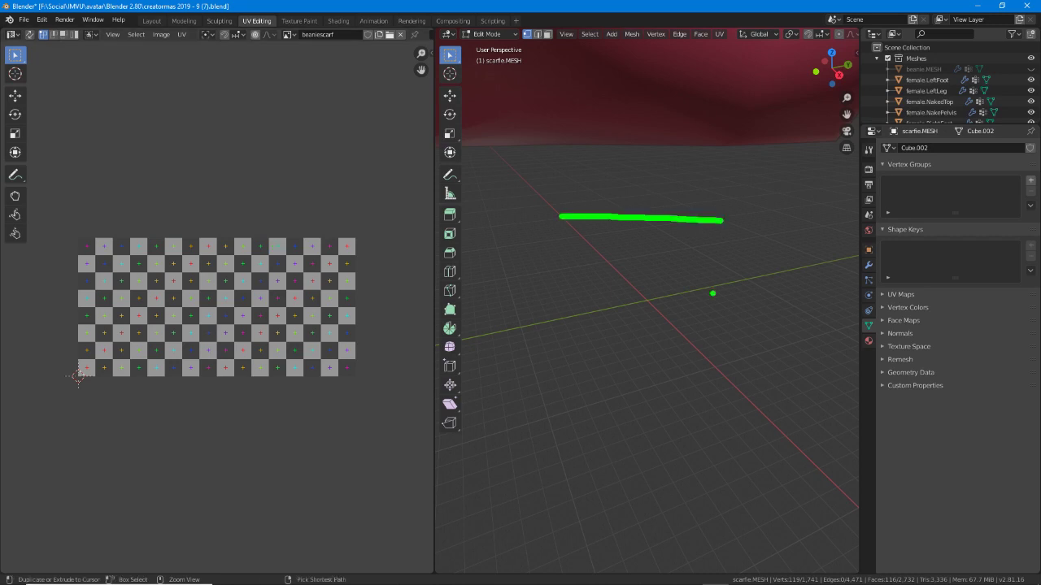
key("ctrl+z")
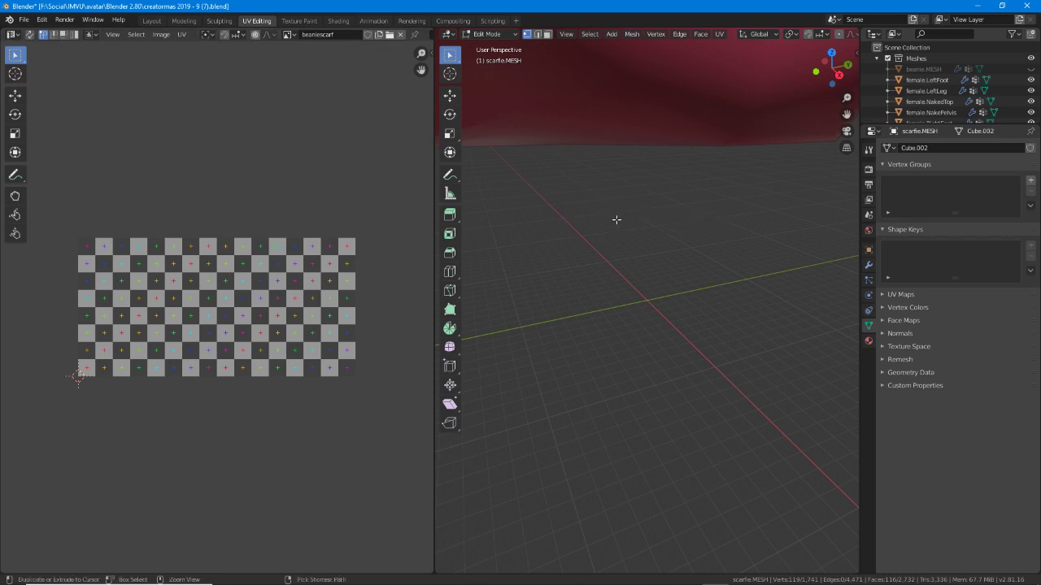
mouse_move(638, 213)
left_mouse_down()
mouse_move(611, 200)
mouse_move(627, 213)
left_mouse_up()
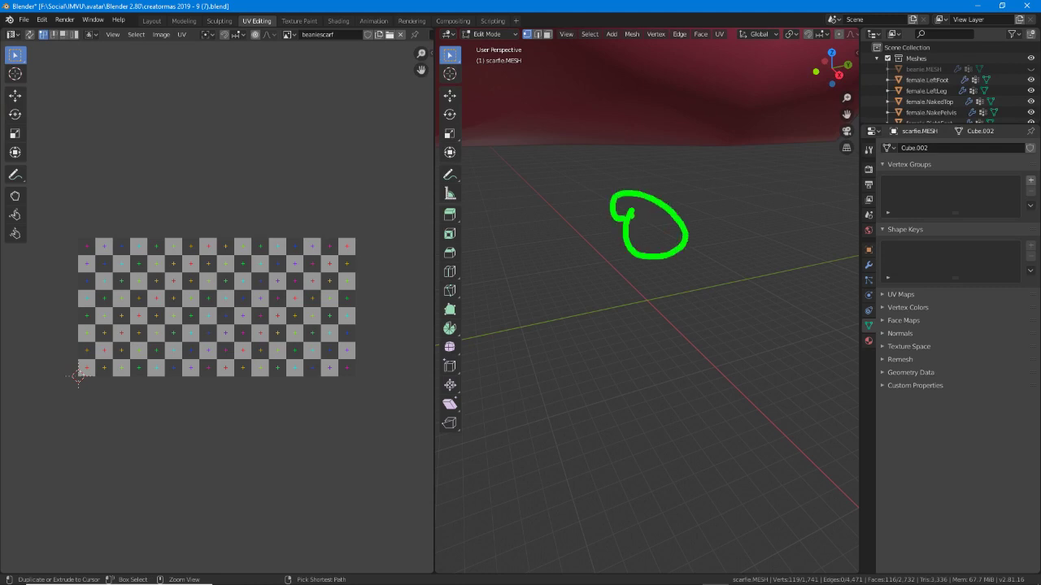
key("ctrl+z")
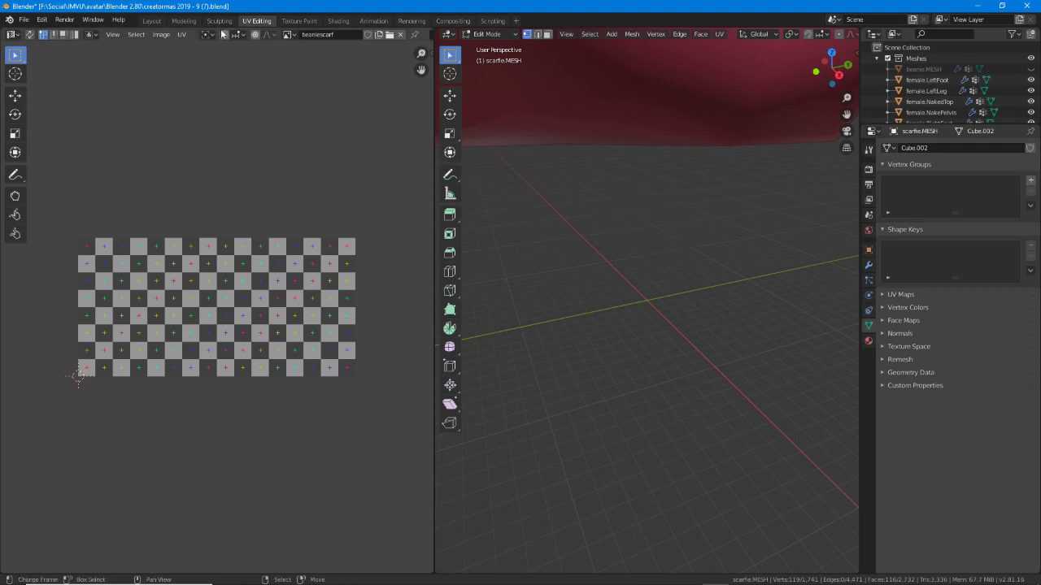
left_click(151, 20)
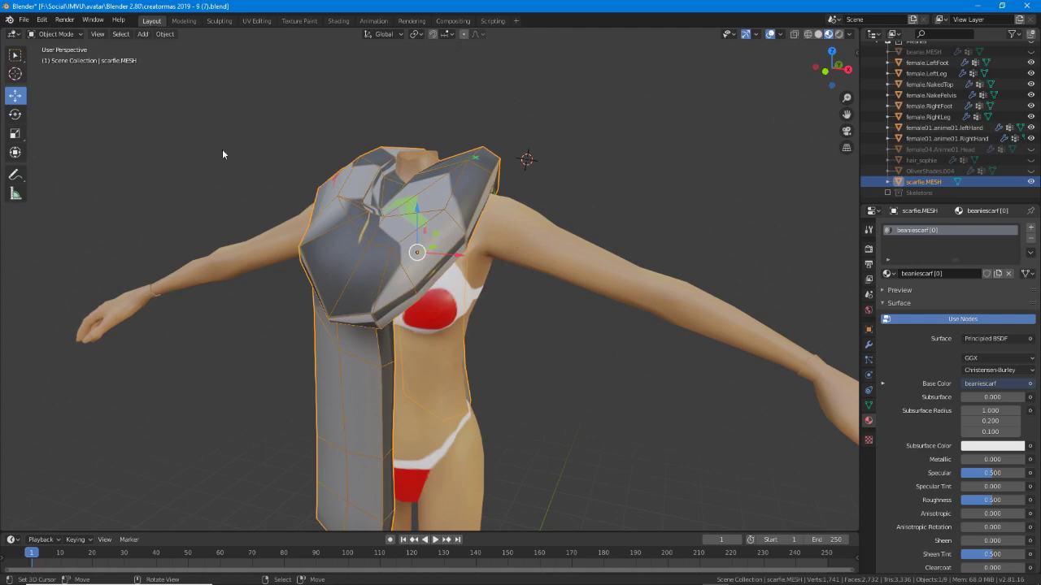
Switch to the UV Editing workspace, bring the scarf into view and display it with Material Preview shading.
left_click(256, 20)
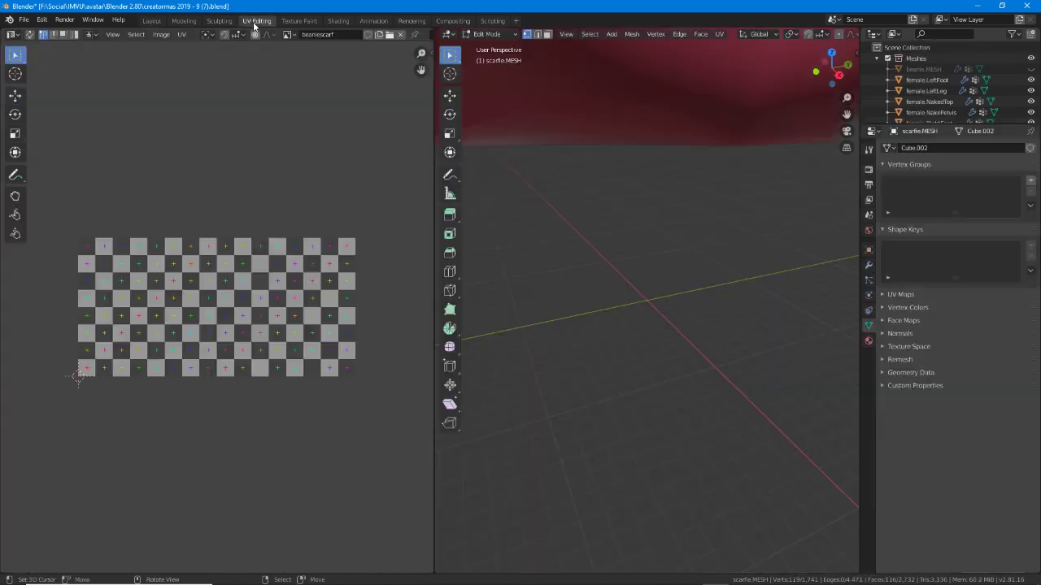
scroll(655, 243, "up", 3)
scroll(657, 236, "down", 6)
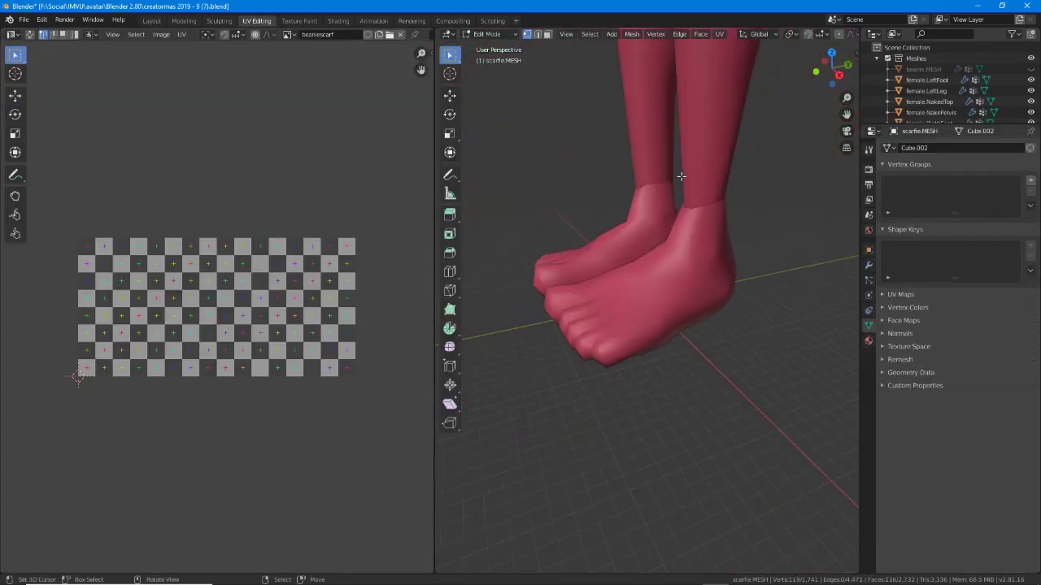
middle_click_drag(679, 175, 669, 409, "shift")
scroll(666, 374, "down", 6)
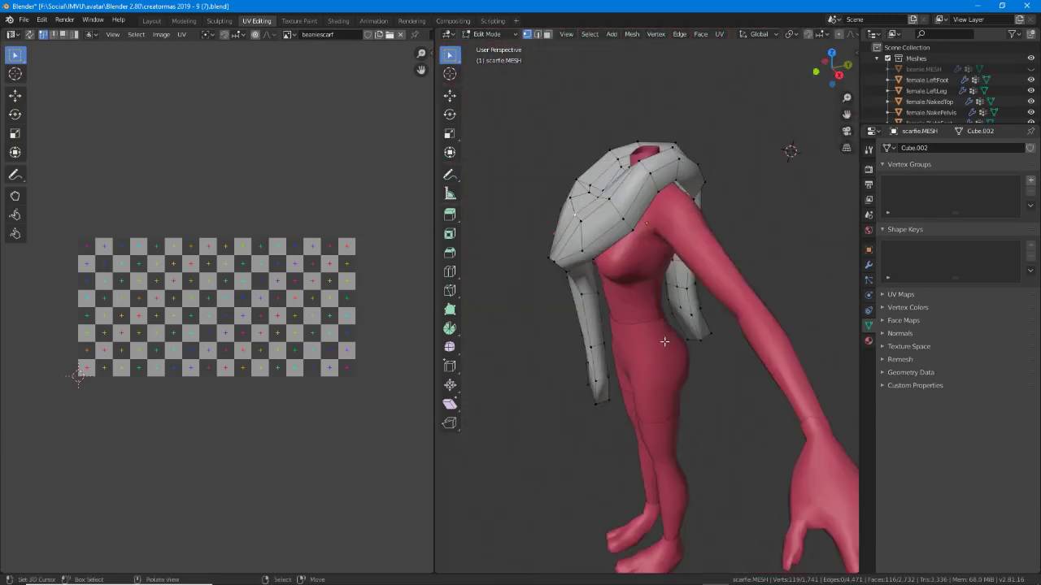
middle_click_drag(664, 341, 696, 347)
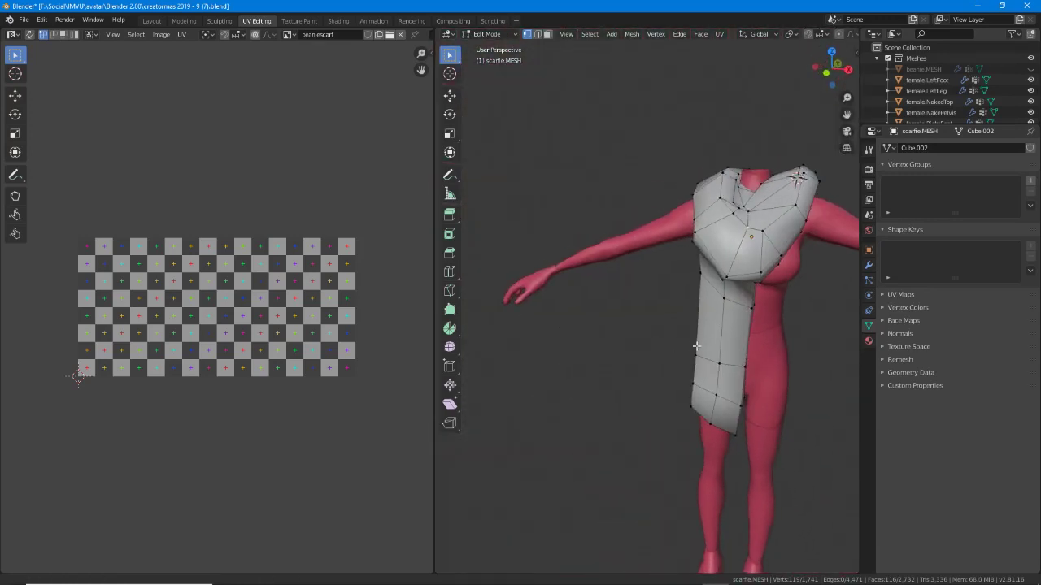
scroll(696, 347, "up", 5)
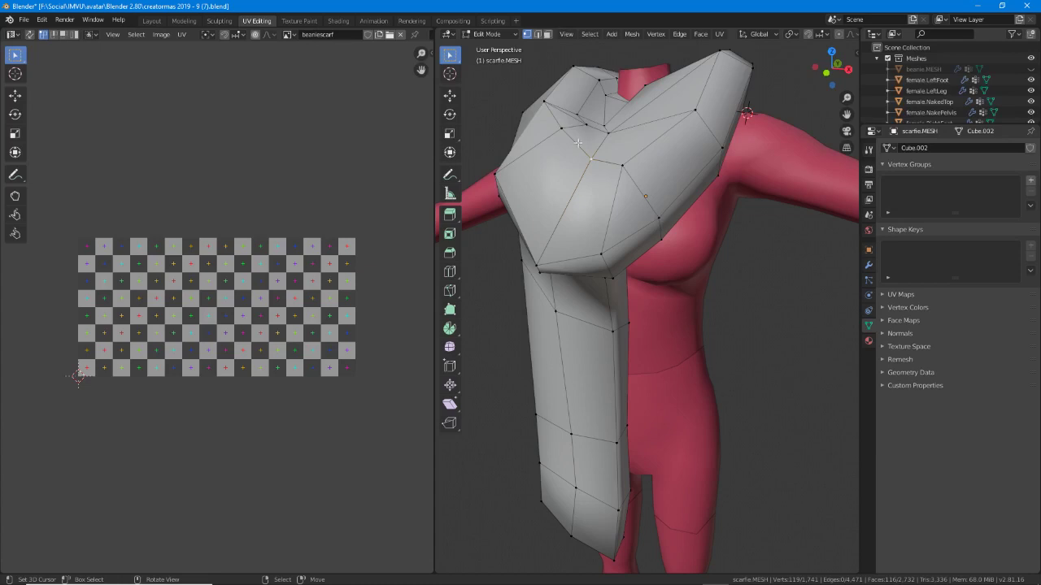
scroll(687, 36, "down", 5)
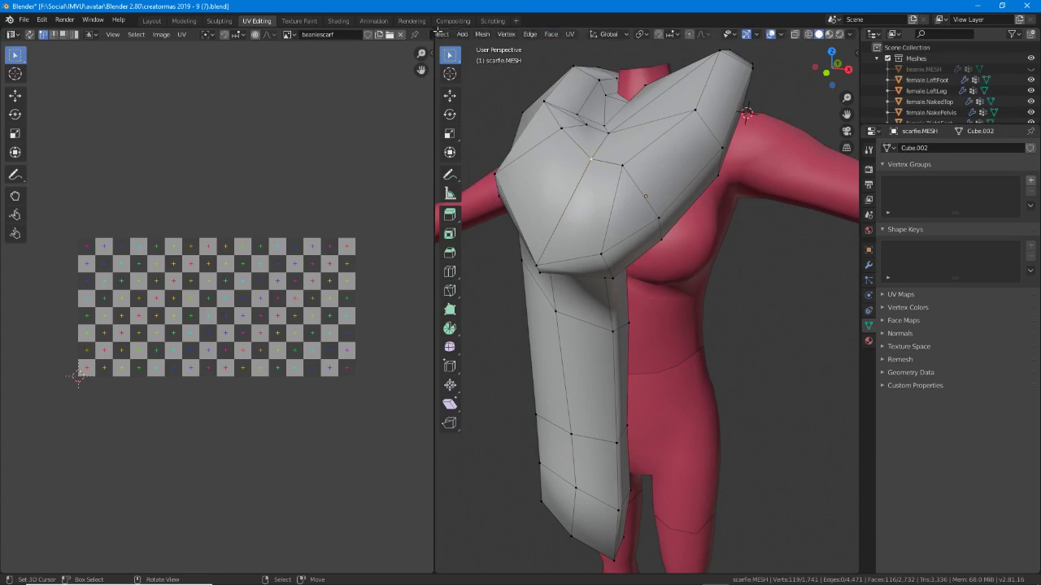
left_click(829, 35)
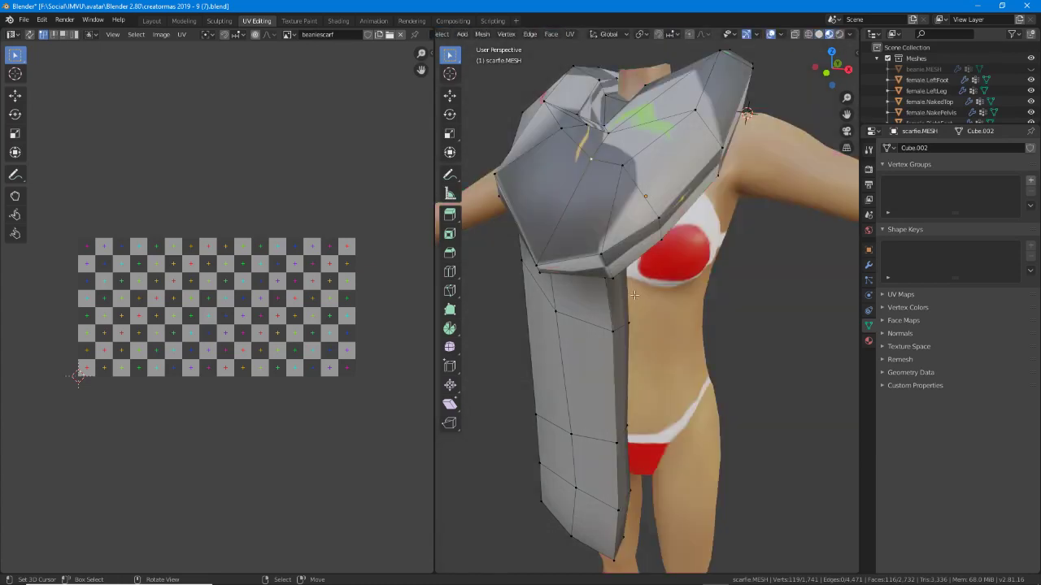
mouse_move(683, 293)
middle_mouse_down()
mouse_move(620, 279)
mouse_move(682, 354)
mouse_move(631, 356)
mouse_move(573, 330)
middle_mouse_up()
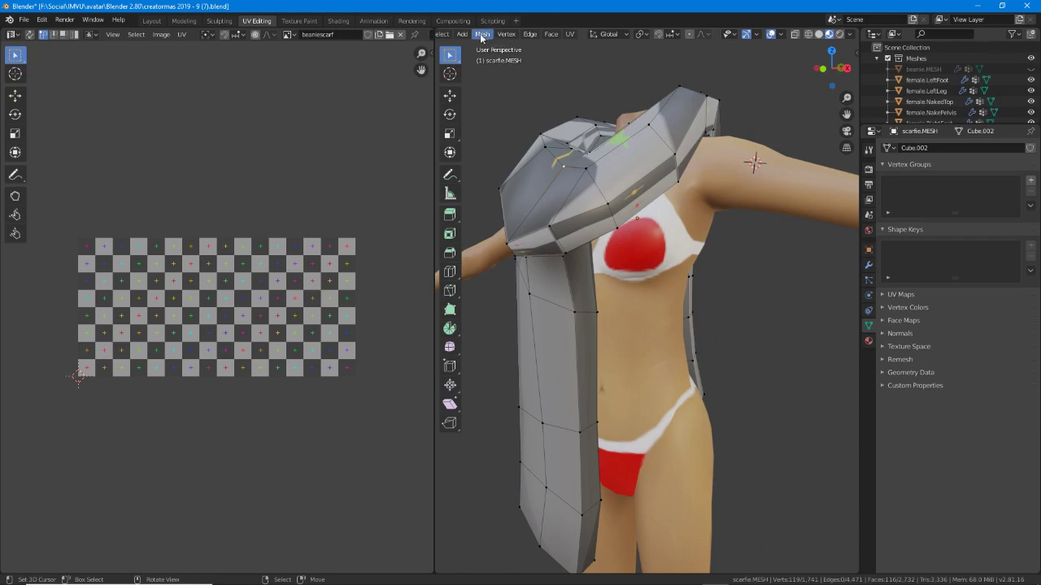
Select the entire scarf mesh and move all its UVs up, clear of the grid image.
scroll(494, 37, "up", 5)
left_click(590, 34)
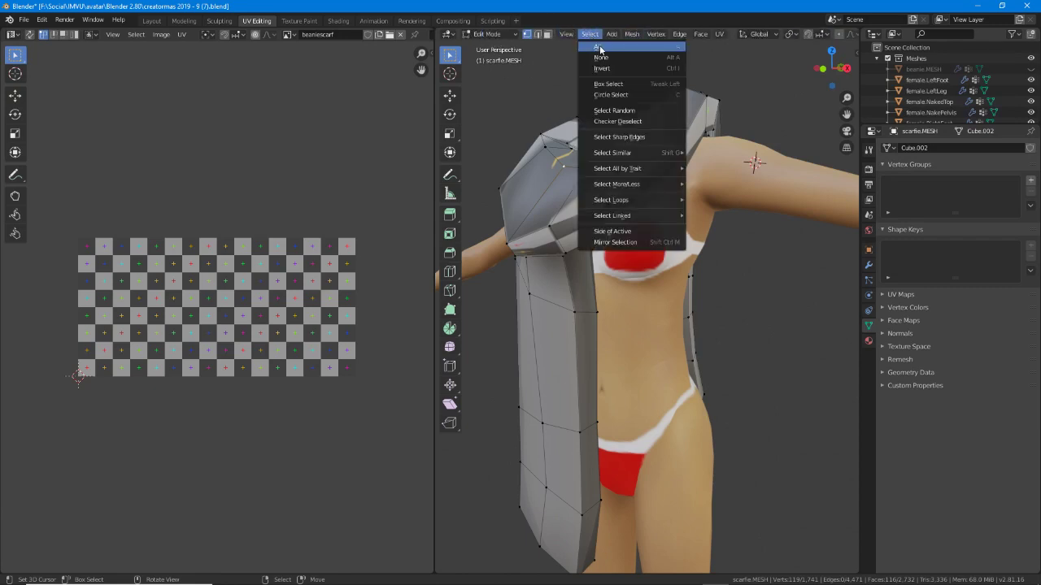
left_click(602, 49)
scroll(211, 318, "up", 2)
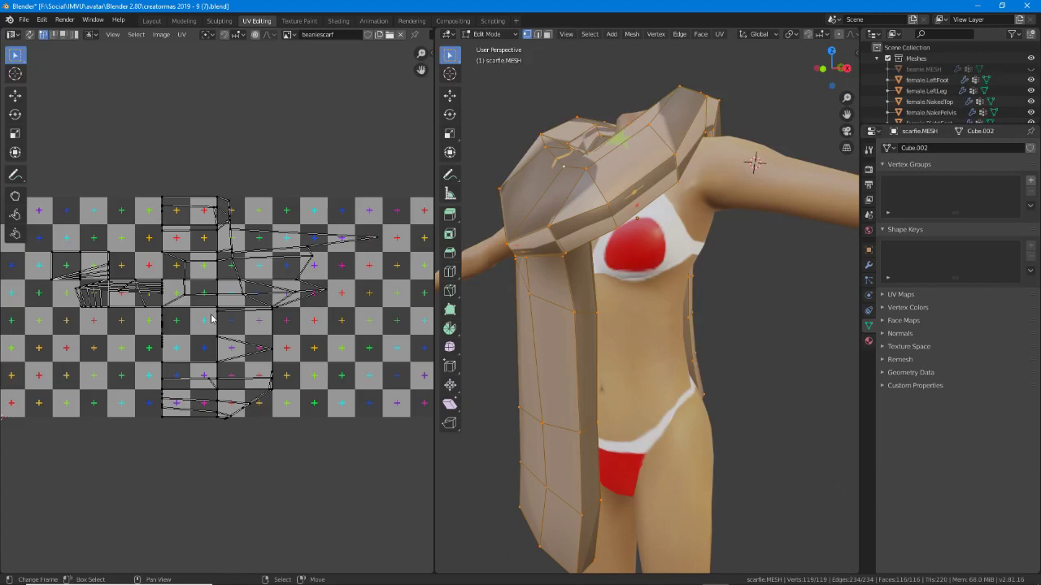
key("a")
scroll(213, 316, "down", 1)
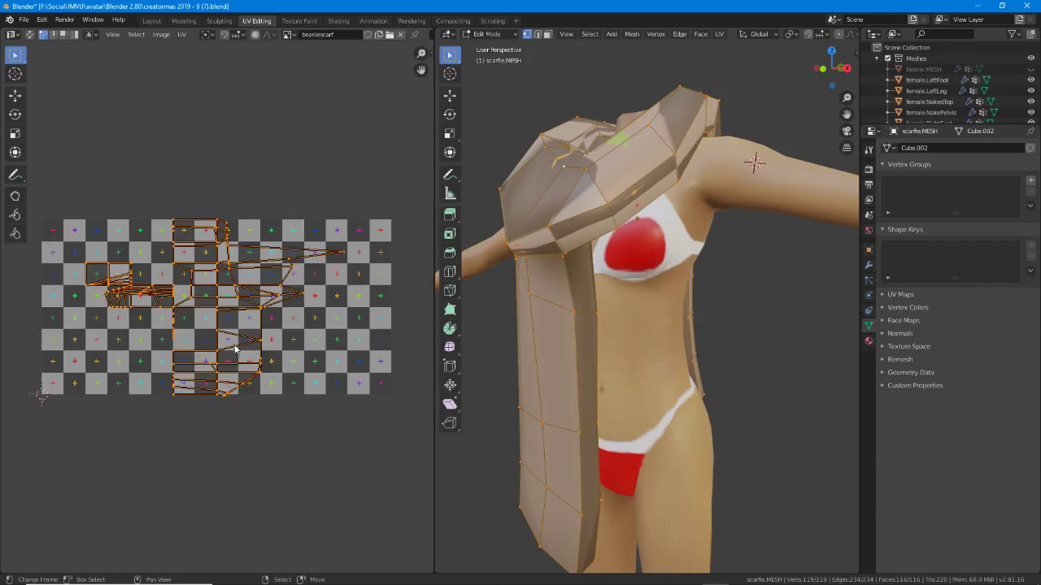
middle_click_drag(234, 302, 228, 420)
key("g")
left_click(239, 244)
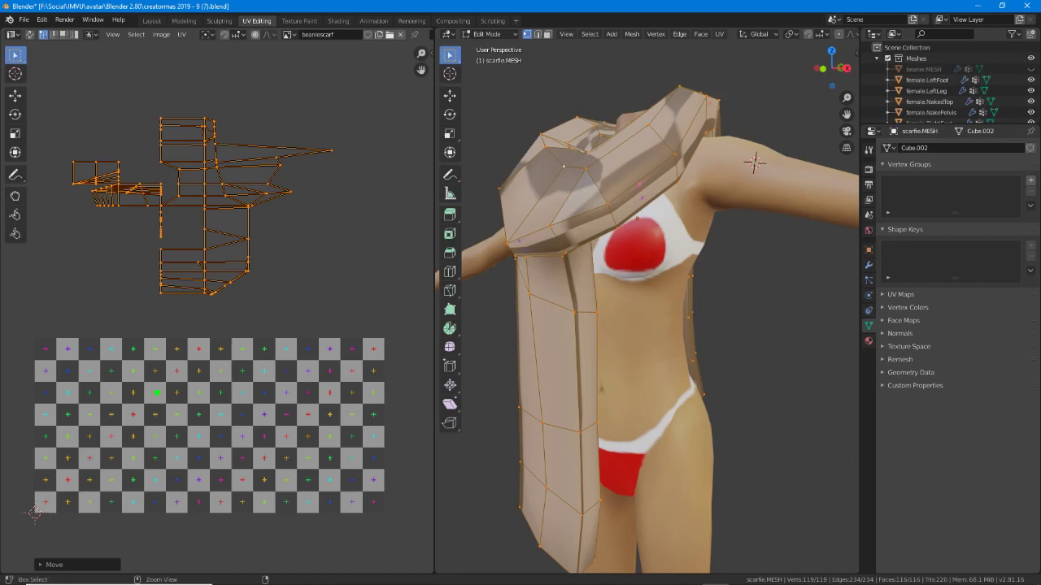
mouse_move(169, 340)
left_mouse_down()
mouse_move(153, 510)
mouse_move(207, 513)
mouse_move(200, 418)
mouse_move(235, 374)
mouse_move(195, 374)
mouse_move(200, 361)
mouse_move(164, 332)
left_mouse_up()
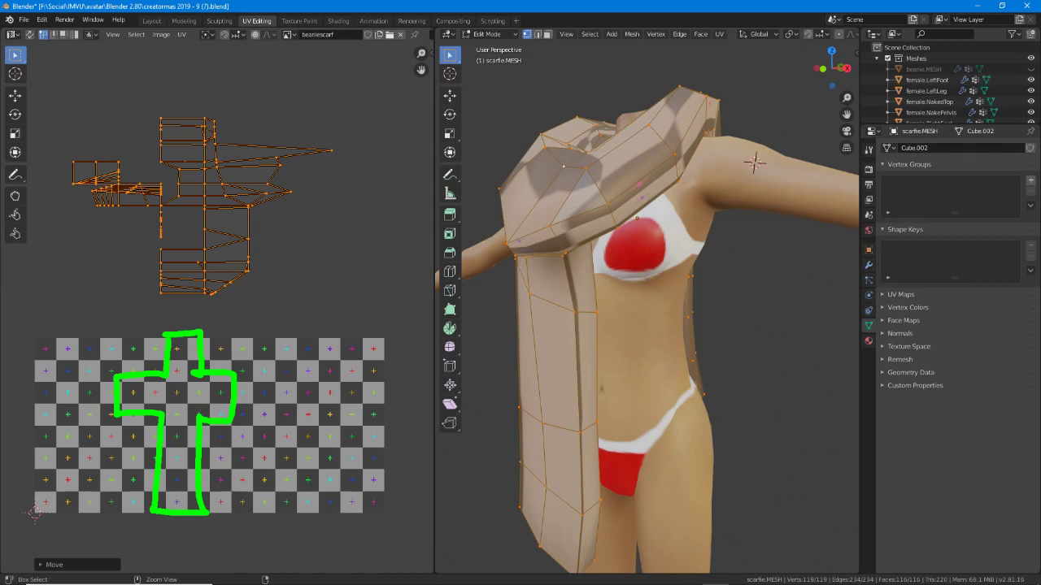
left_click_drag(152, 113, 174, 109)
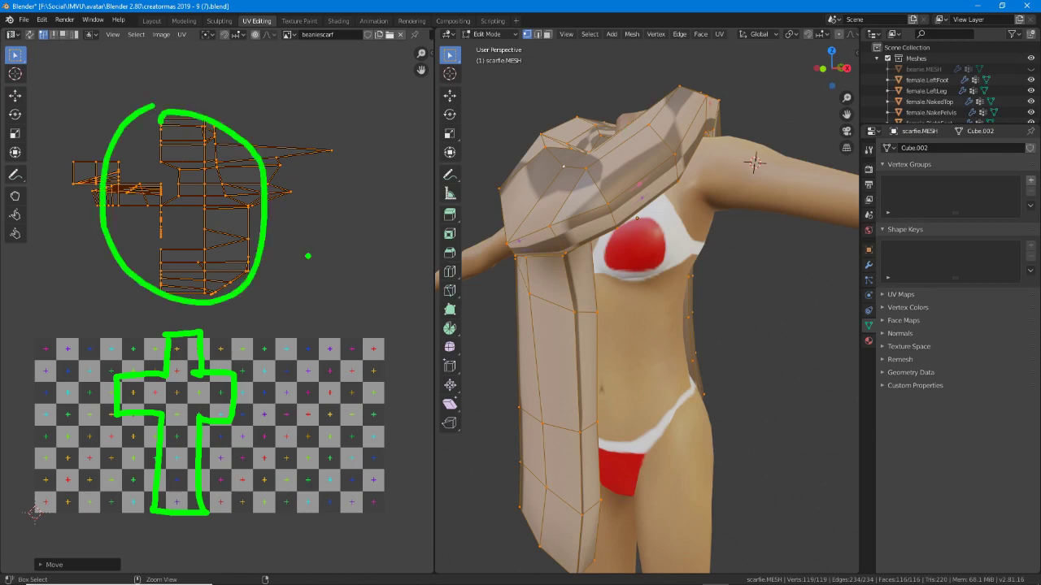
key("Escape")
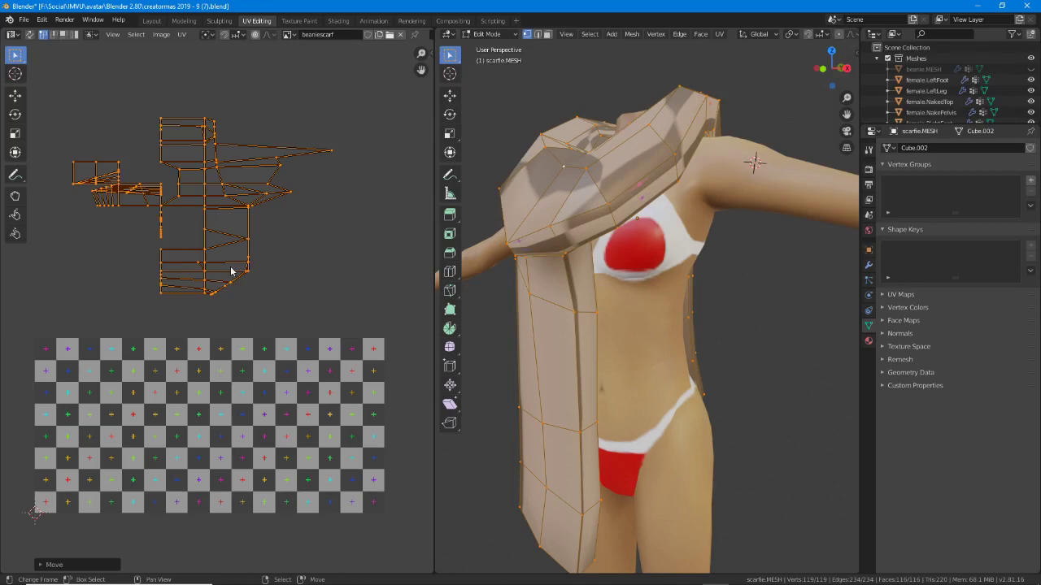
Frame the selected scarf in the 3D view and examine its hanging tails and neck wrap from several sides.
middle_click_drag(655, 348, 592, 326)
scroll(592, 326, "down", 5)
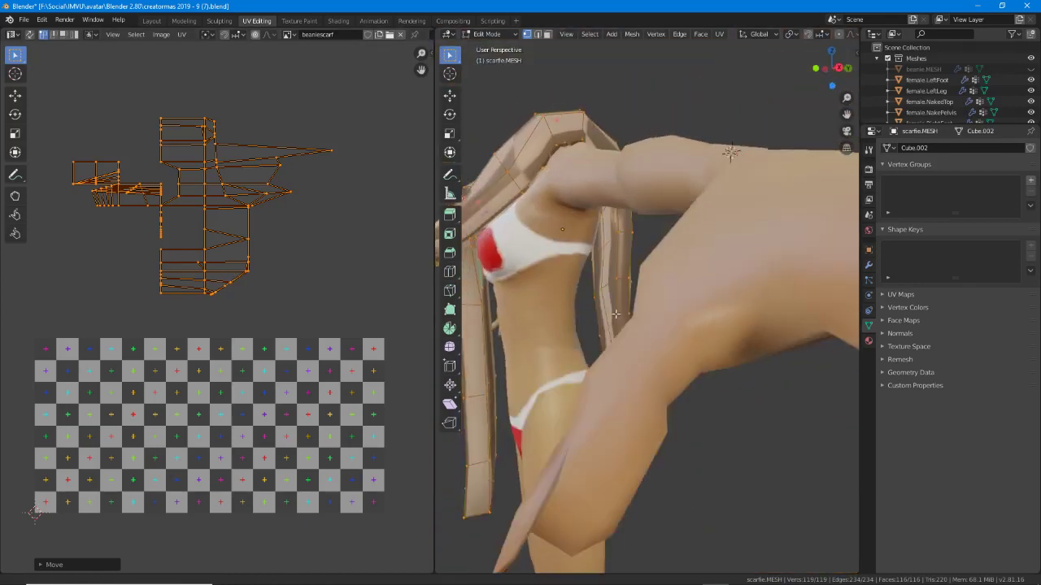
left_click(590, 35)
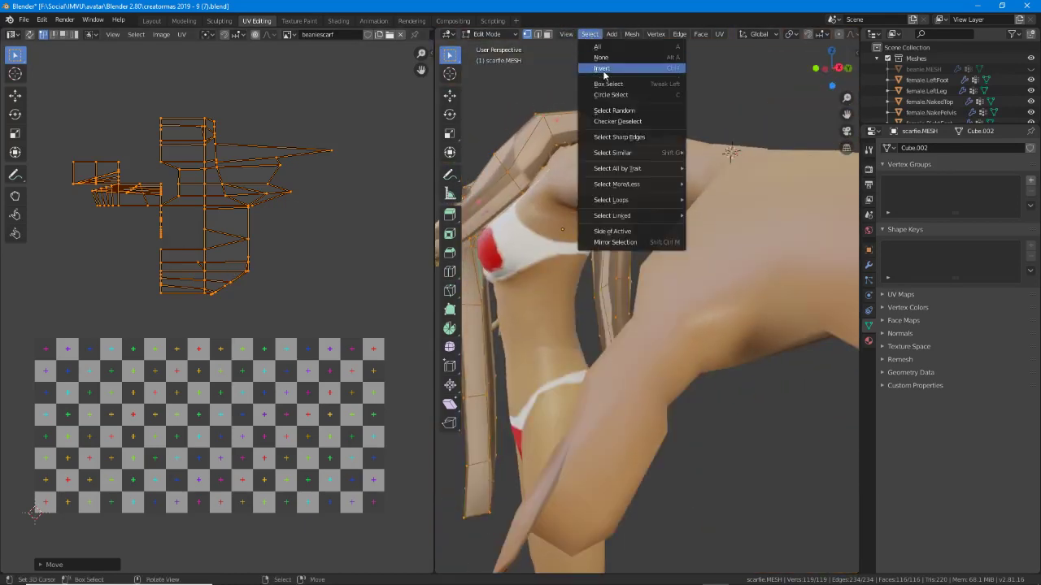
left_click(567, 34)
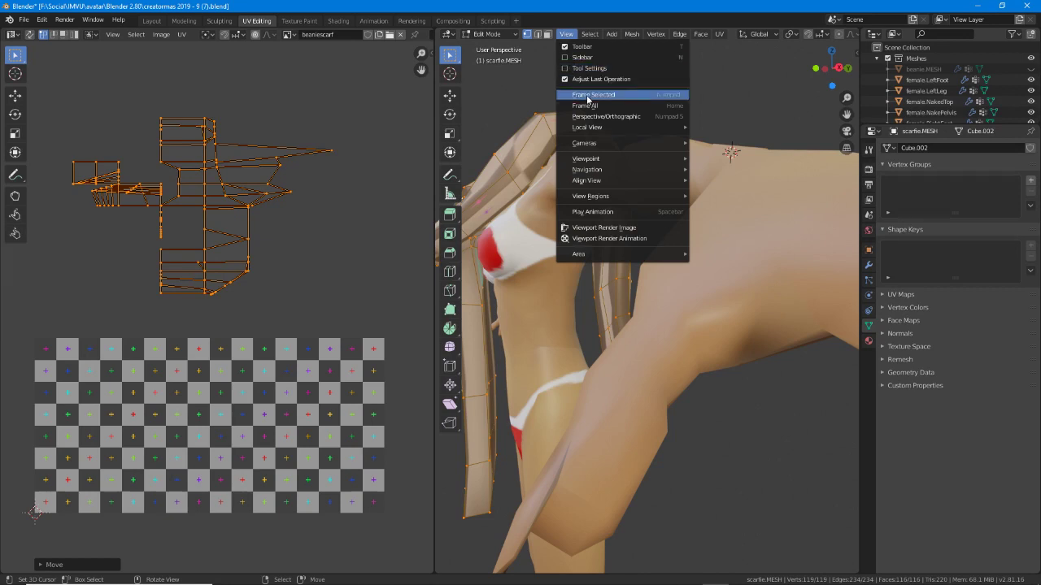
left_click(587, 96)
middle_click_drag(570, 268, 668, 231)
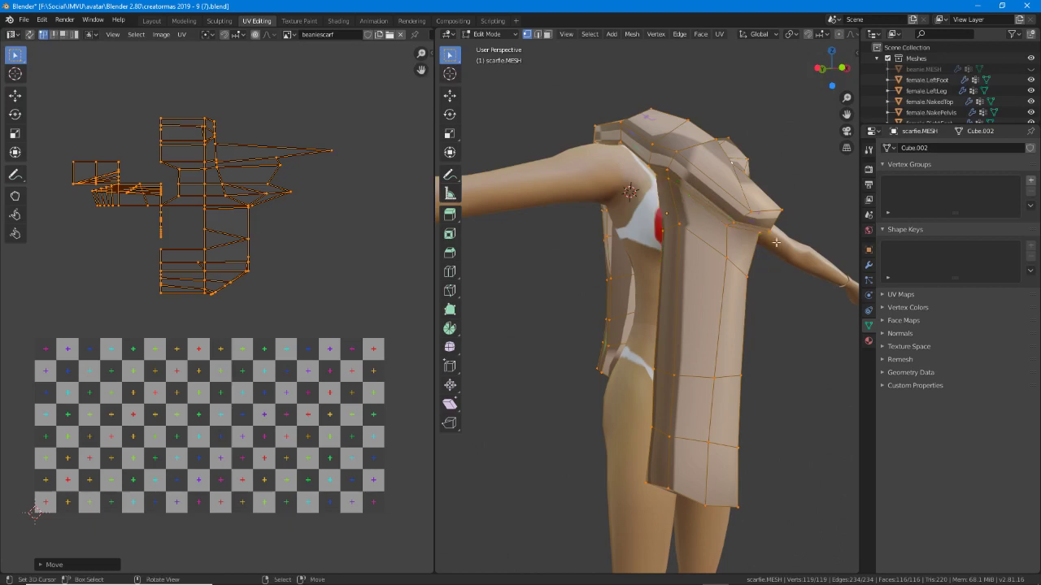
mouse_move(634, 244)
middle_mouse_down()
mouse_move(634, 317)
mouse_move(565, 315)
mouse_move(624, 270)
middle_mouse_up()
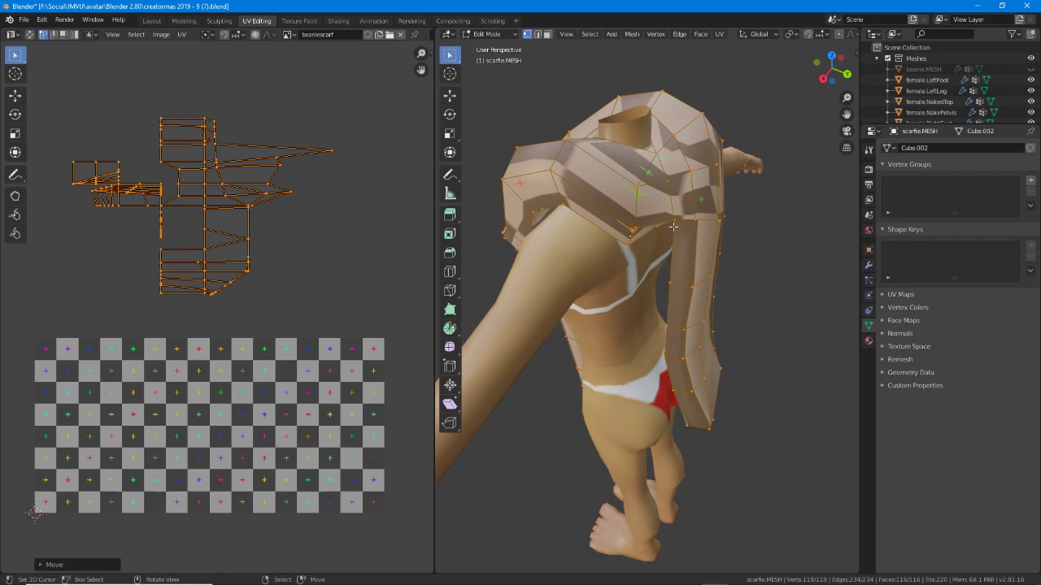
mouse_move(660, 231)
left_mouse_down("ctrl")
mouse_move(675, 207)
mouse_move(654, 149)
mouse_move(638, 133)
mouse_move(593, 135)
left_mouse_up("ctrl")
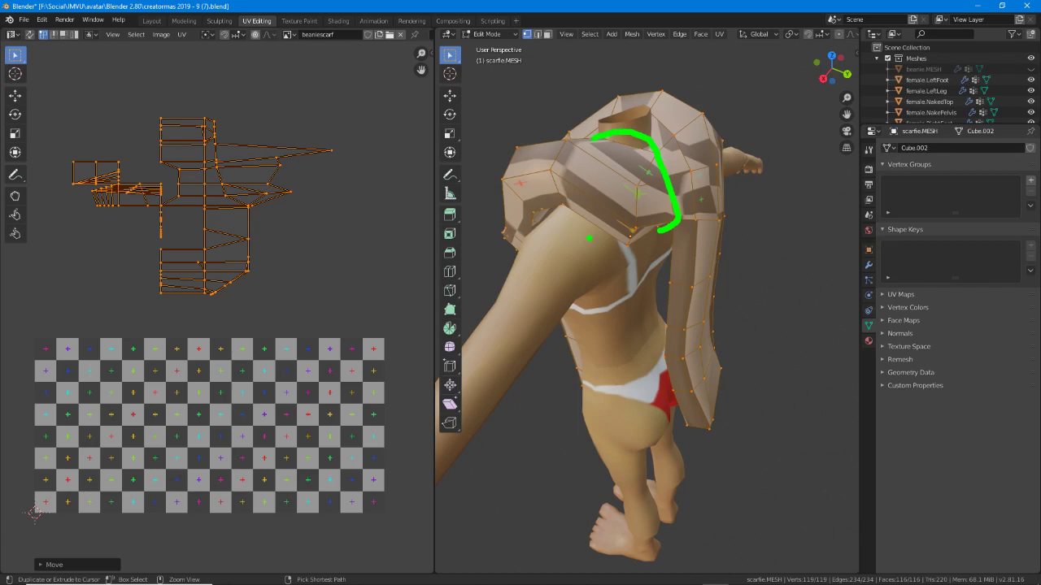
mouse_move(678, 235)
middle_mouse_down()
mouse_move(743, 243)
mouse_move(728, 234)
middle_mouse_up()
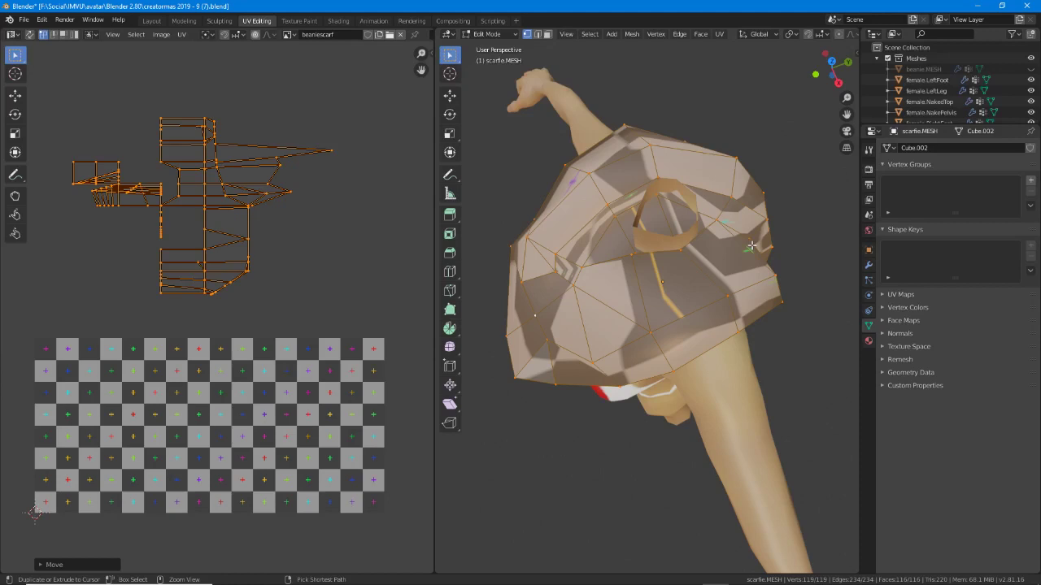
mouse_move(751, 246)
left_mouse_down("ctrl")
mouse_move(642, 198)
mouse_move(582, 268)
left_mouse_up("ctrl")
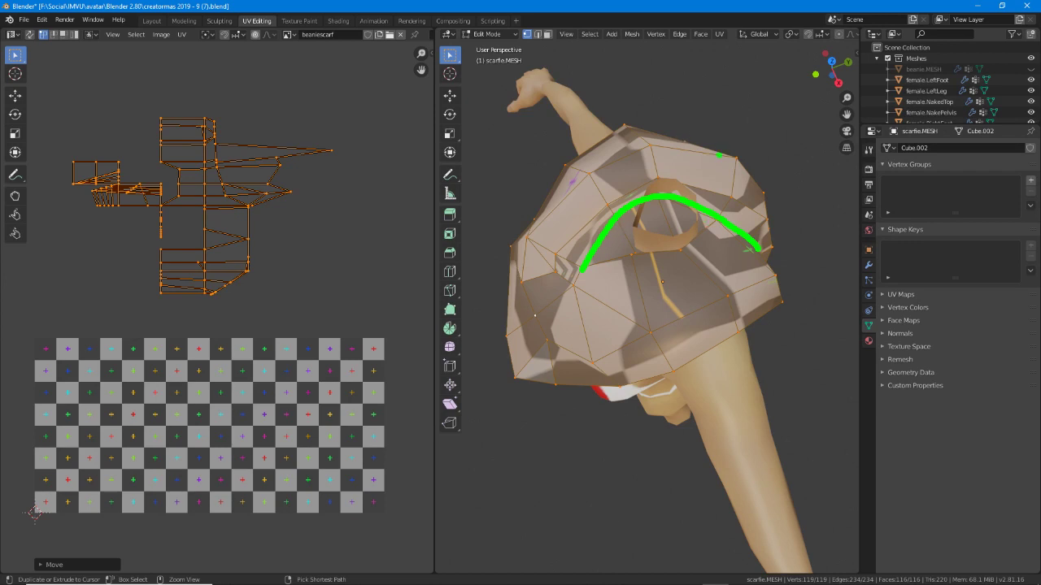
mouse_move(772, 218)
left_mouse_down("ctrl")
mouse_move(722, 182)
mouse_move(721, 277)
mouse_move(743, 270)
left_mouse_up("ctrl")
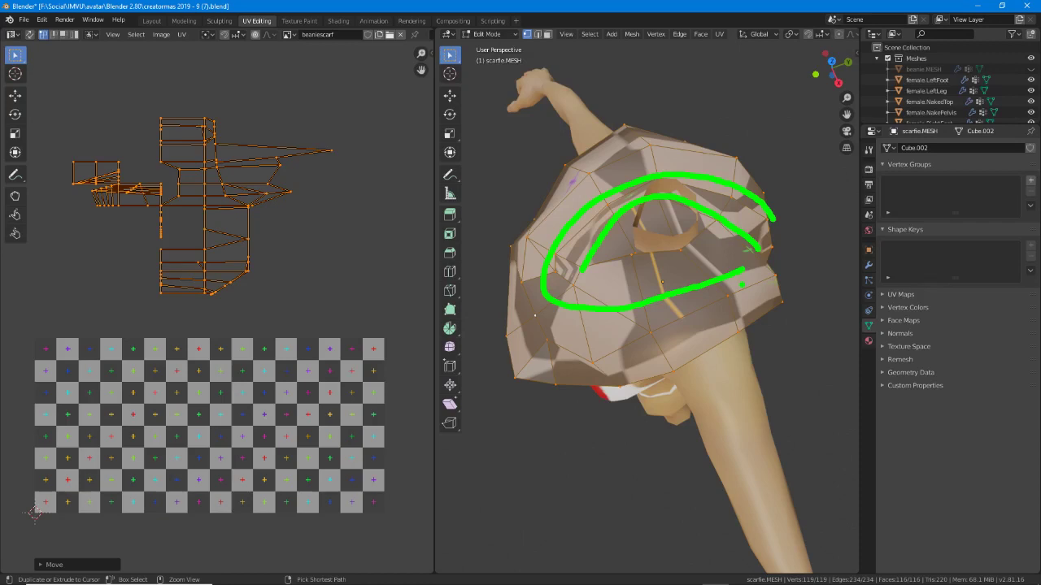
key("Escape")
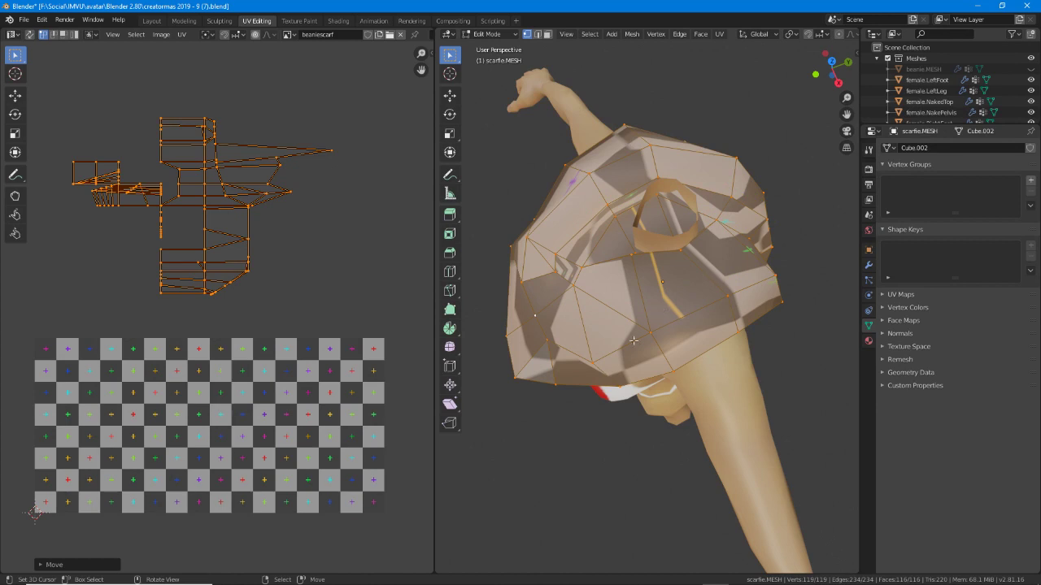
In edge select mode, select the four edges around the front tail where it meets the neck wrap.
middle_click_drag(631, 375, 611, 287)
scroll(611, 286, "down", 5)
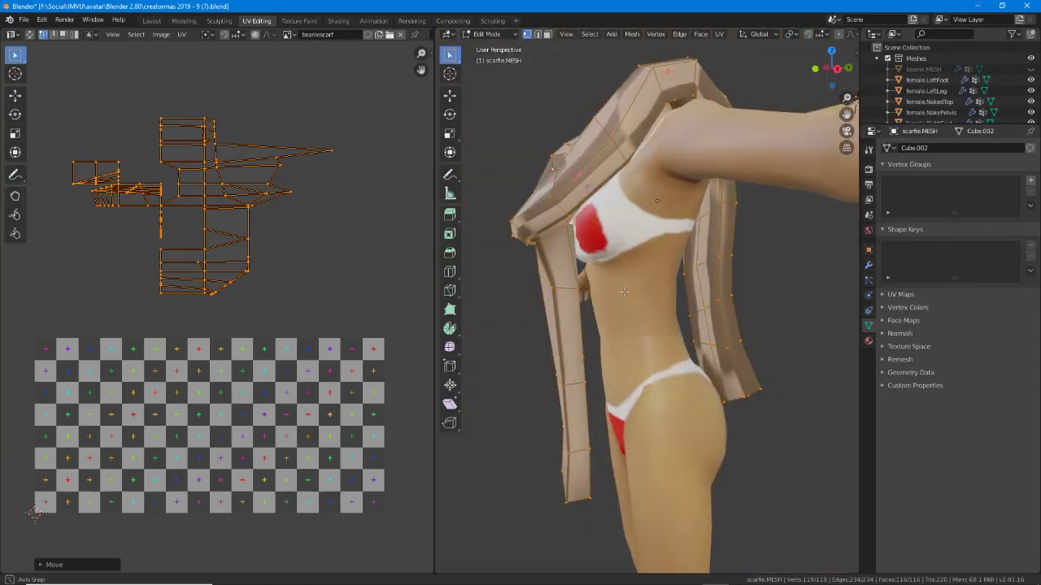
middle_click_drag(624, 291, 573, 164)
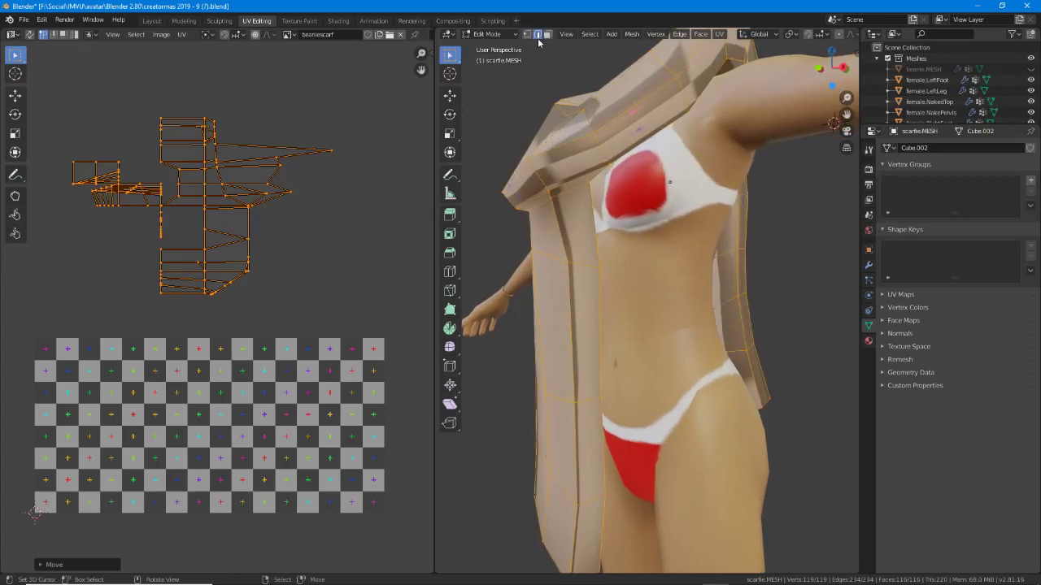
left_click(577, 187)
middle_click_drag(541, 208, 675, 206)
left_click(712, 176, "shift")
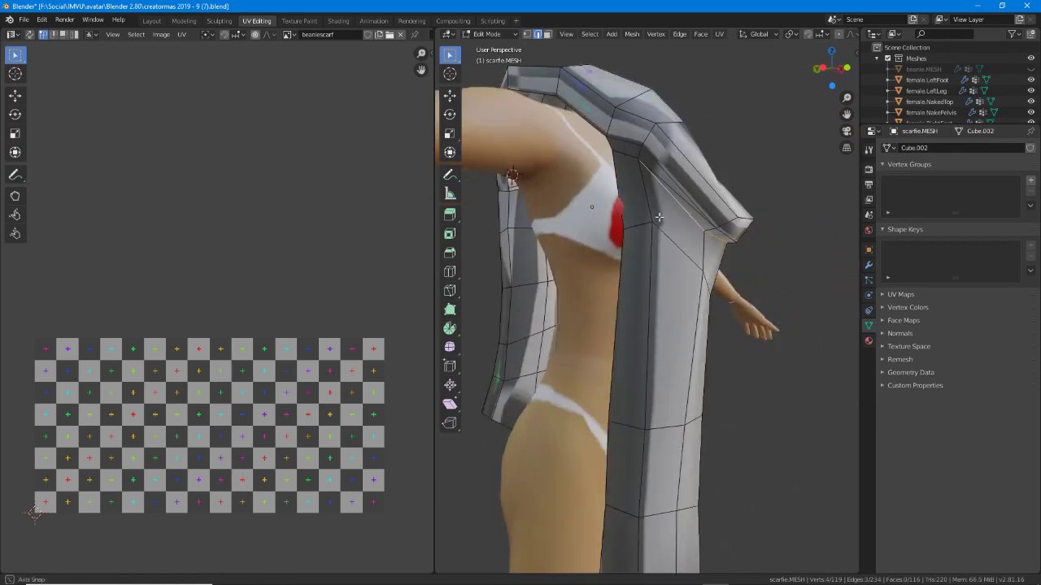
scroll(648, 125, "up", 3)
middle_click_drag(648, 125, 603, 235, "shift")
left_click(615, 230, "shift")
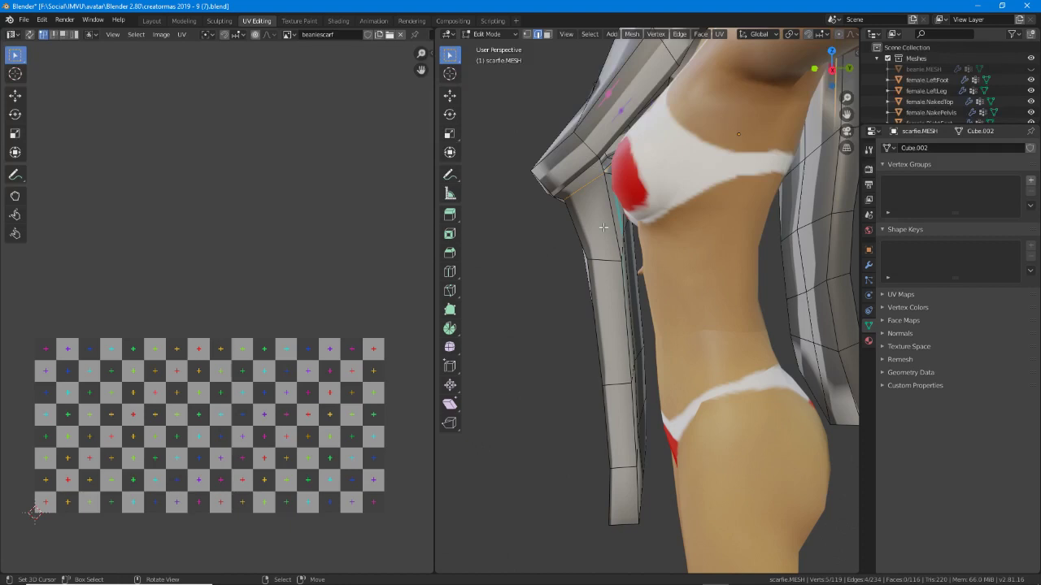
key("ctrl")
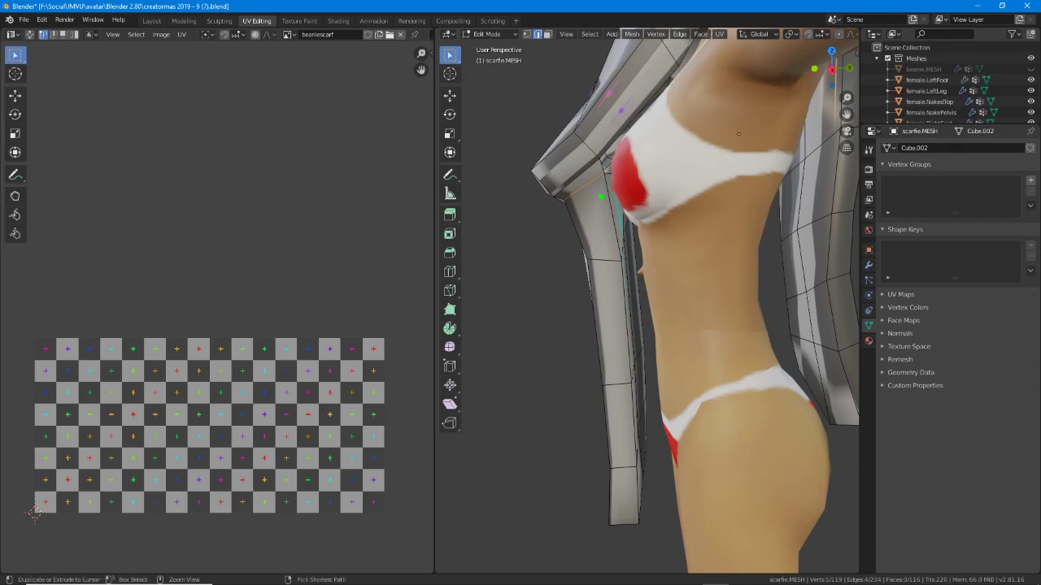
mouse_move(619, 167)
left_mouse_down()
mouse_move(568, 266)
mouse_move(672, 521)
mouse_move(652, 162)
mouse_move(622, 154)
left_mouse_up()
mouse_move(587, 57)
left_mouse_down()
mouse_move(545, 185)
mouse_move(813, 244)
mouse_move(825, 268)
mouse_move(622, 50)
left_mouse_up()
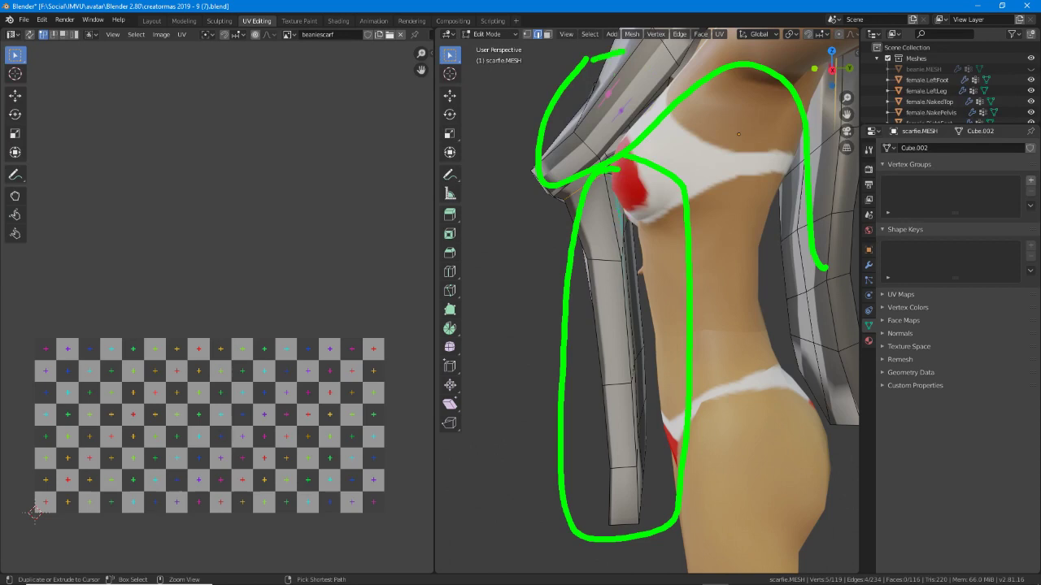
key("Escape")
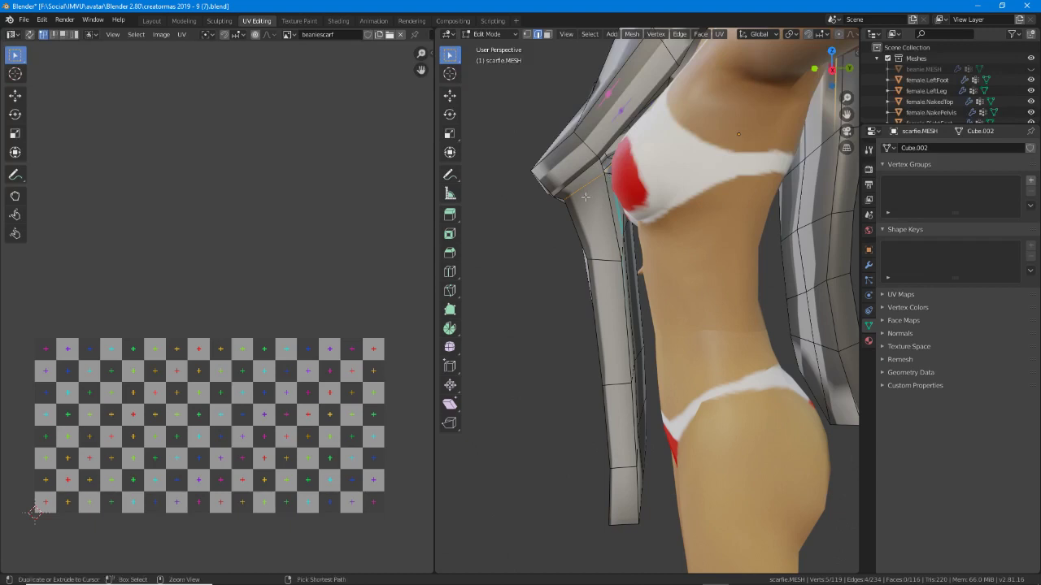
left_click_drag(553, 202, 584, 529)
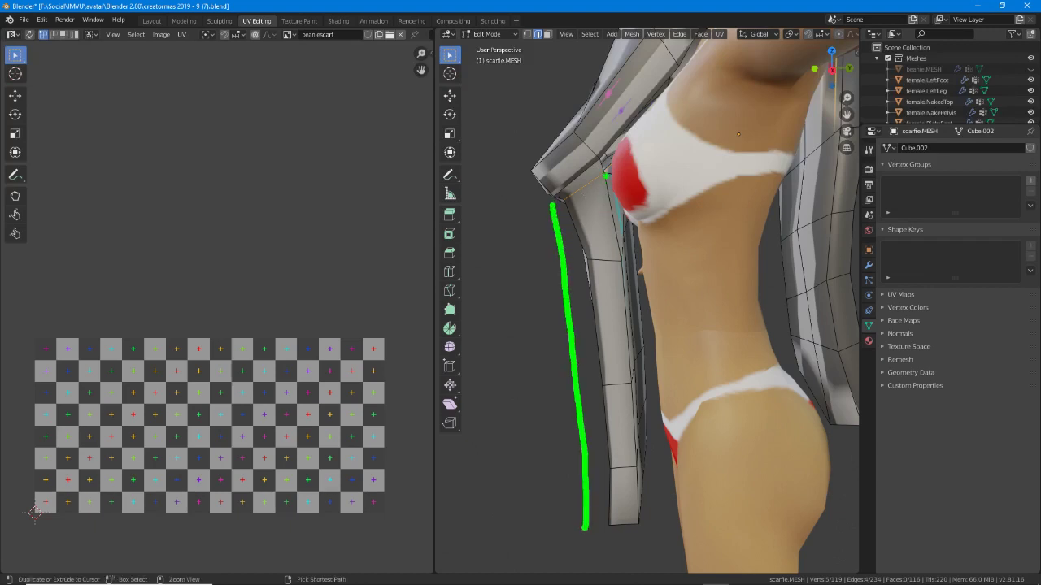
left_click_drag(605, 174, 635, 525)
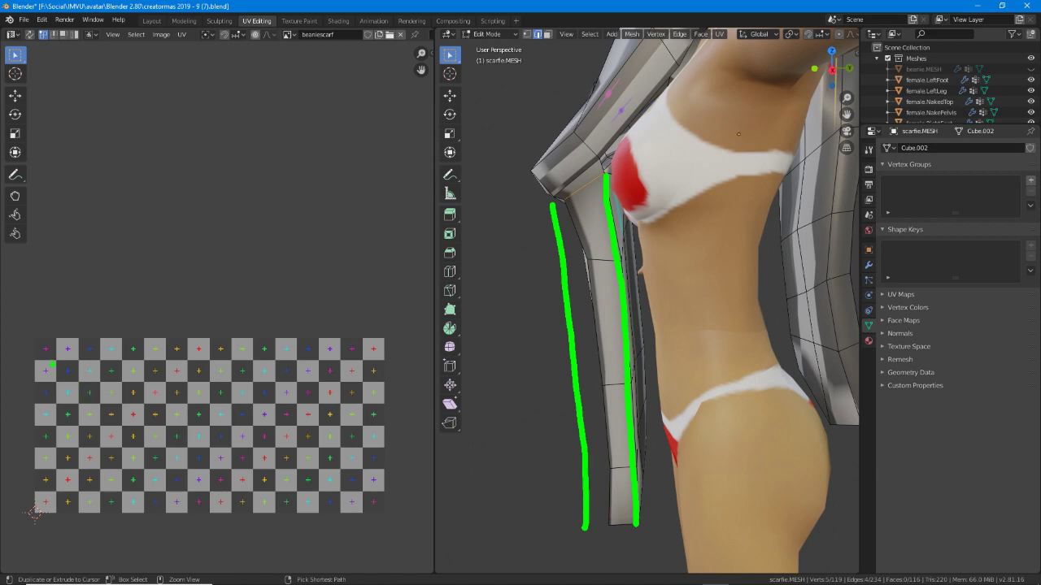
mouse_move(52, 365)
left_mouse_down()
mouse_move(47, 500)
mouse_move(85, 502)
mouse_move(89, 356)
left_mouse_up()
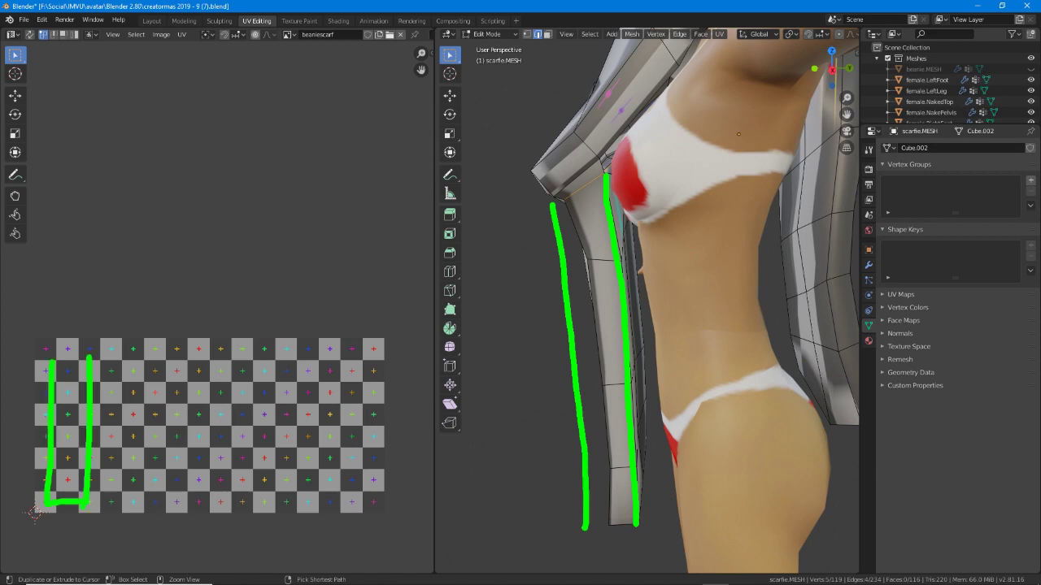
mouse_move(82, 505)
left_mouse_down()
mouse_move(130, 506)
mouse_move(136, 350)
left_mouse_up()
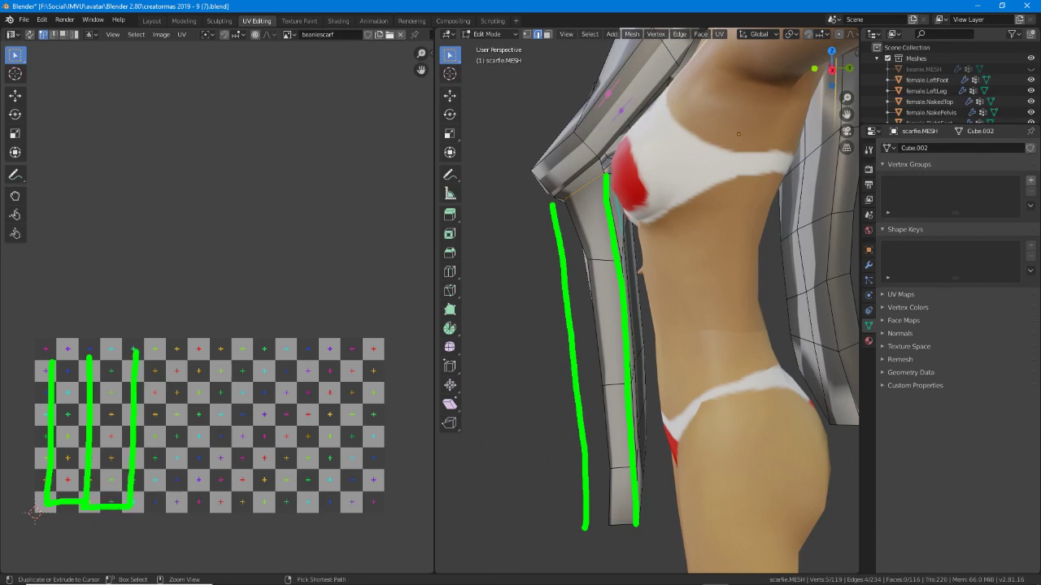
mouse_move(201, 358)
left_mouse_down()
mouse_move(193, 512)
mouse_move(260, 512)
mouse_move(251, 340)
mouse_move(262, 534)
left_mouse_up()
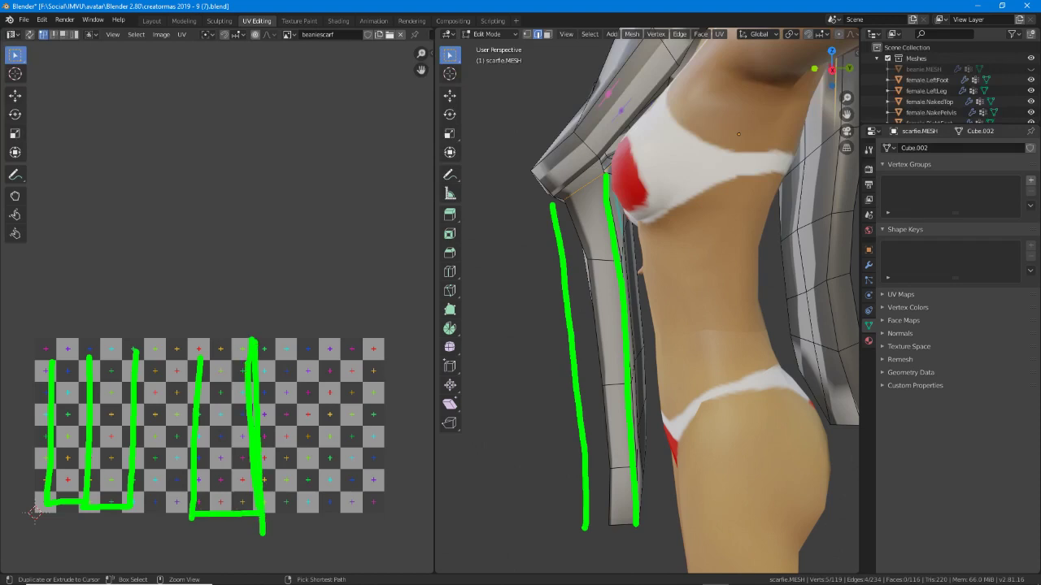
left_click_drag(193, 489, 244, 487)
left_click_drag(197, 428, 247, 426)
left_click_drag(201, 359, 246, 357)
left_click(76, 365)
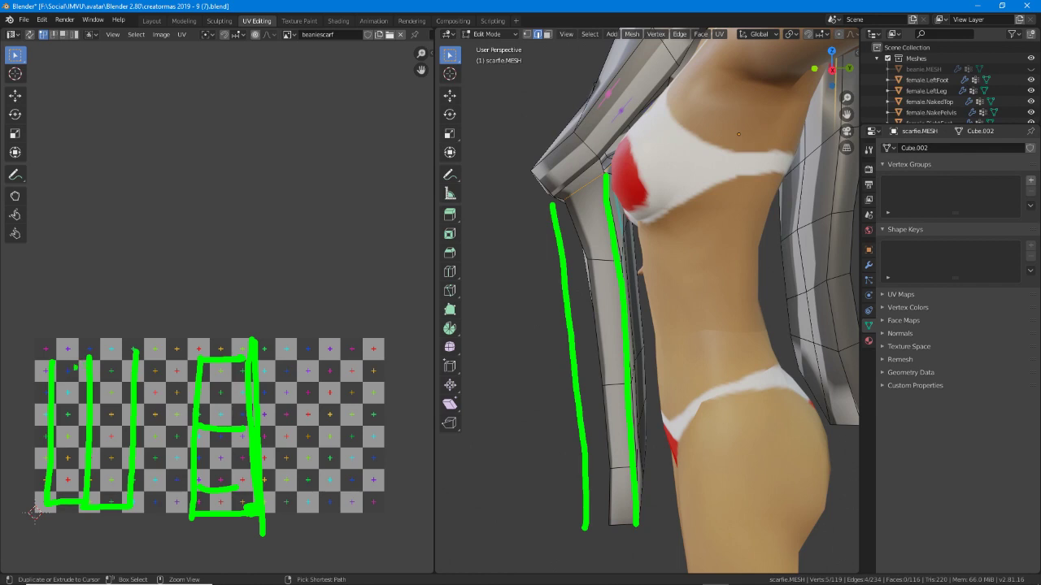
mouse_move(63, 336)
left_mouse_down()
mouse_move(99, 426)
mouse_move(103, 325)
left_mouse_up()
key("Escape")
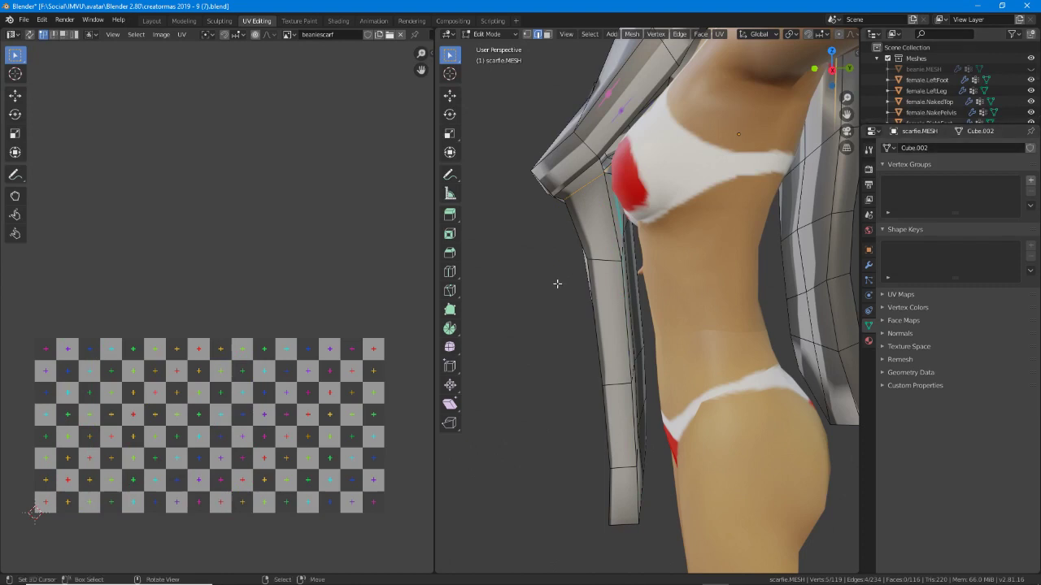
mouse_move(603, 174)
left_mouse_down()
mouse_move(623, 249)
mouse_move(635, 527)
left_mouse_up()
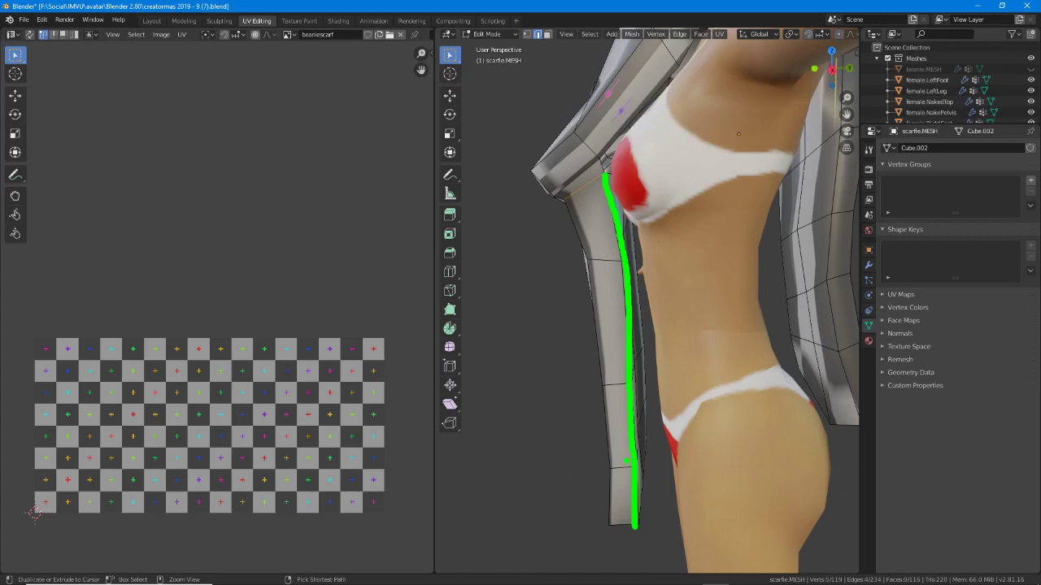
key("ctrl+e")
Add the lengthwise edges down the front tail's inner side and the edges around its bottom end to the selection.
mouse_move(558, 225)
middle_mouse_down()
mouse_move(574, 235)
mouse_move(766, 227)
mouse_move(619, 236)
middle_mouse_up()
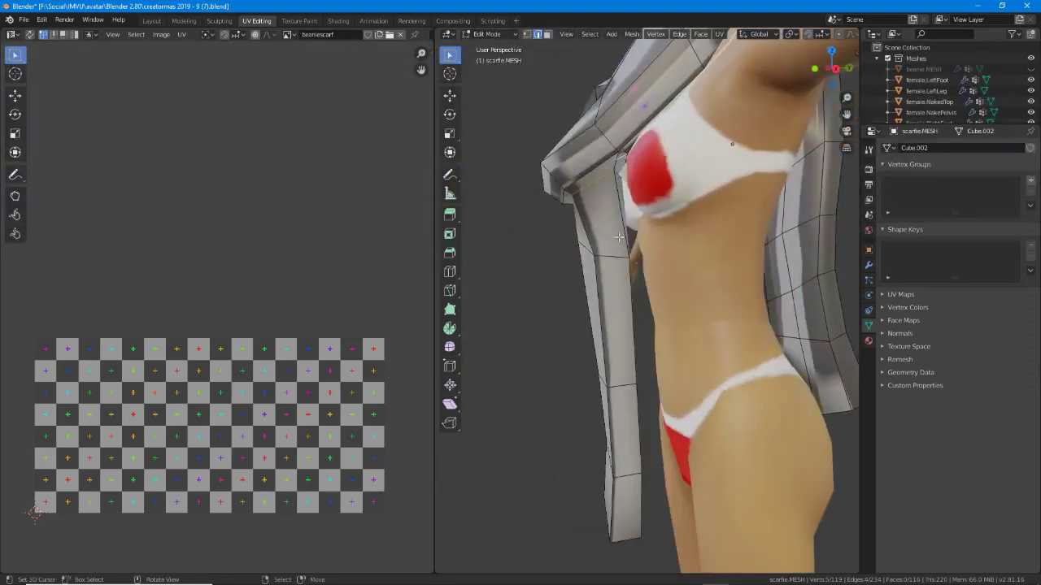
left_click(614, 208, "shift")
left_click(627, 331, "shift")
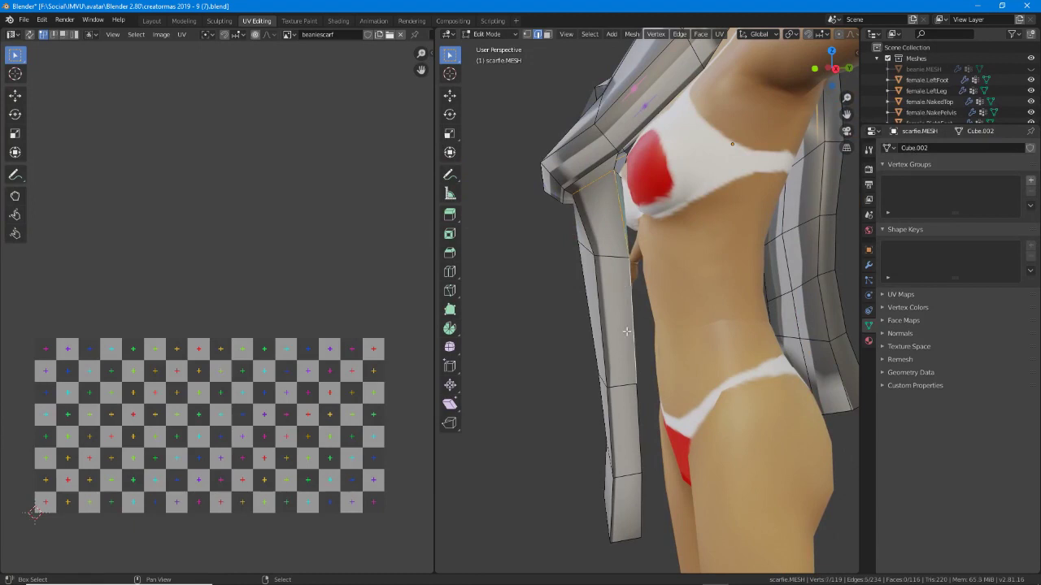
mouse_move(626, 332)
middle_mouse_down()
mouse_move(674, 325)
mouse_move(620, 341)
middle_mouse_up()
left_click(621, 345, "shift")
left_click(636, 358, "shift")
left_click(648, 375, "shift")
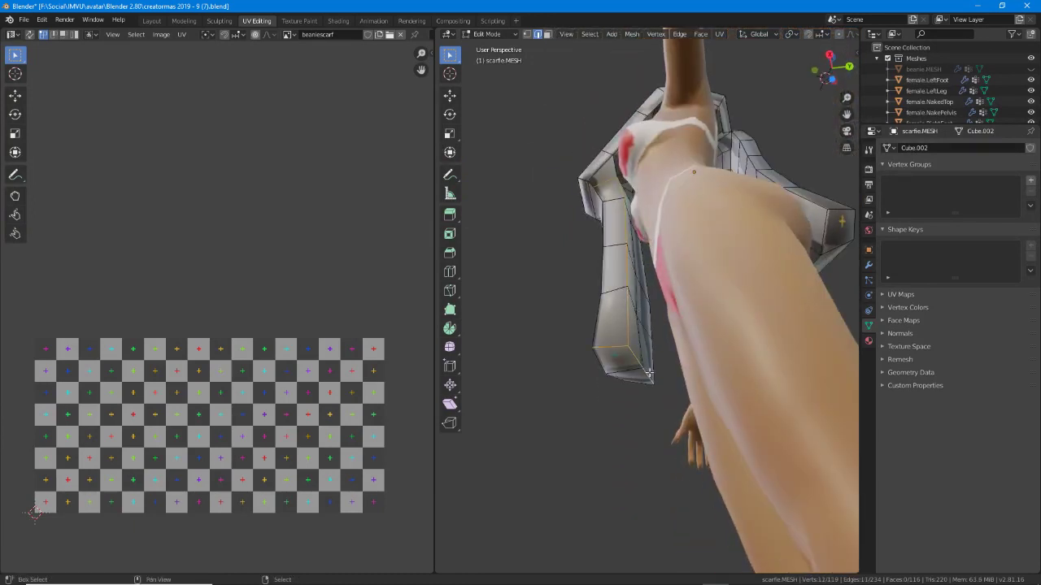
middle_click_drag(648, 376, 506, 358)
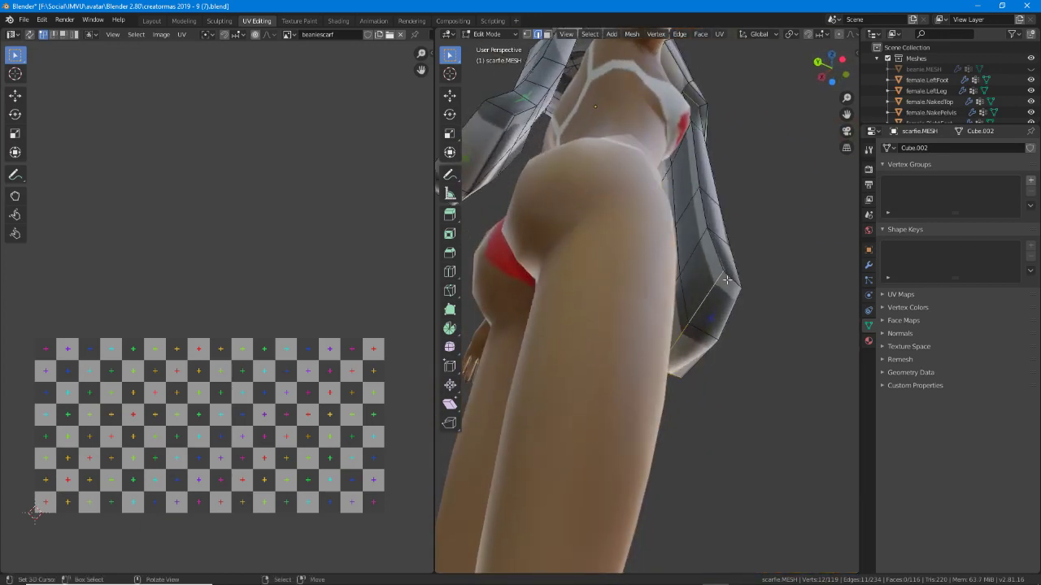
mouse_move(691, 289)
middle_mouse_down()
mouse_move(675, 294)
mouse_move(684, 288)
middle_mouse_up()
left_click(681, 284, "shift")
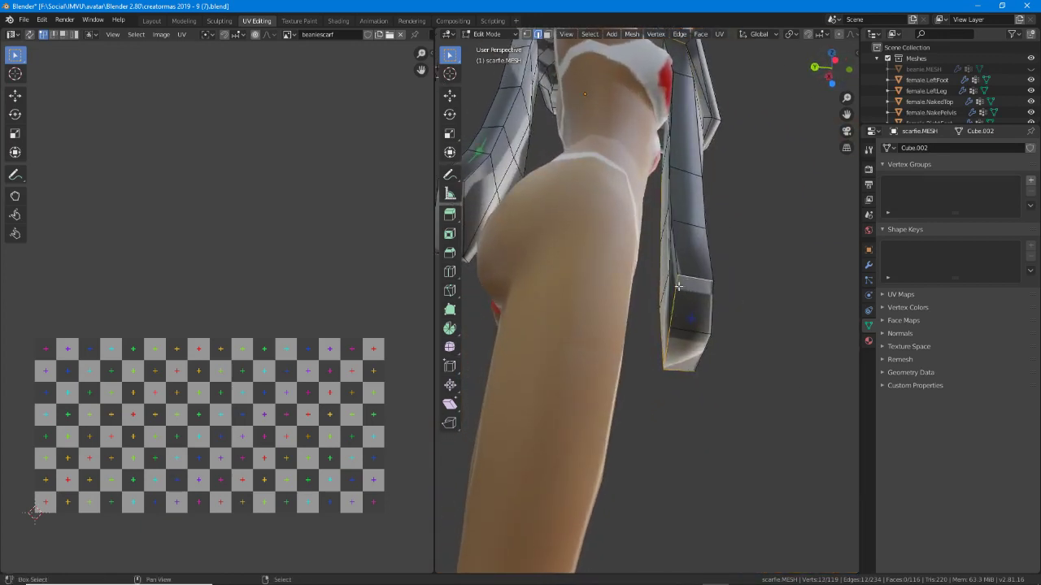
middle_click_drag(709, 164, 569, 286)
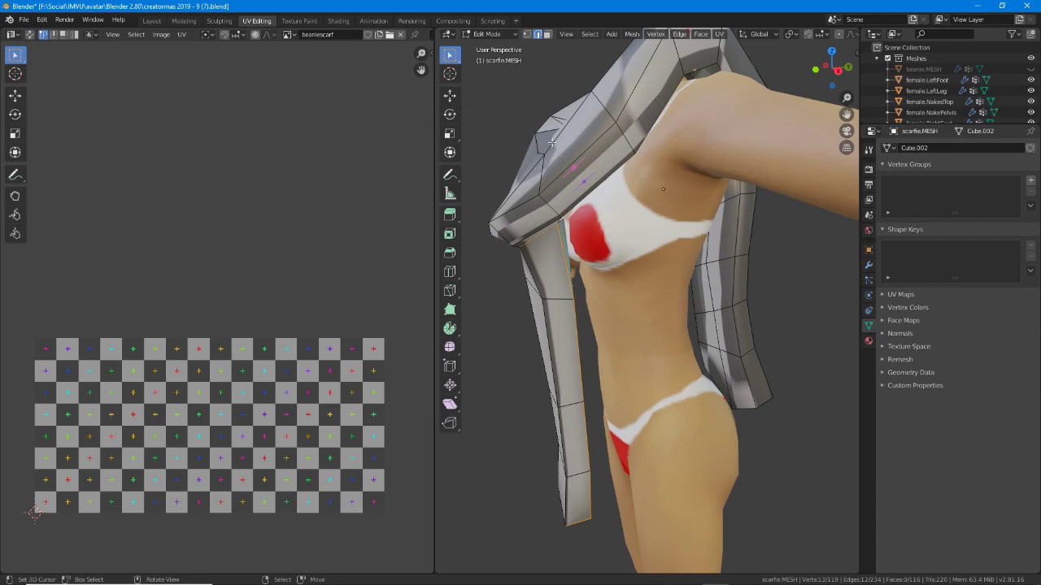
Unwrap the entire scarf mesh and move the resulting UVs up, clear of the grid image.
left_click(590, 34)
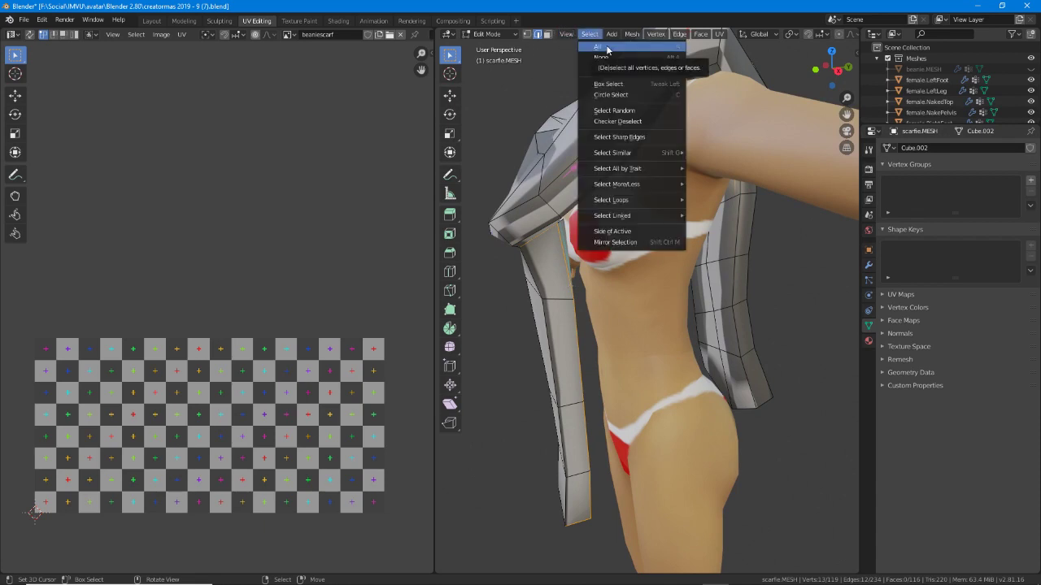
left_click(599, 46)
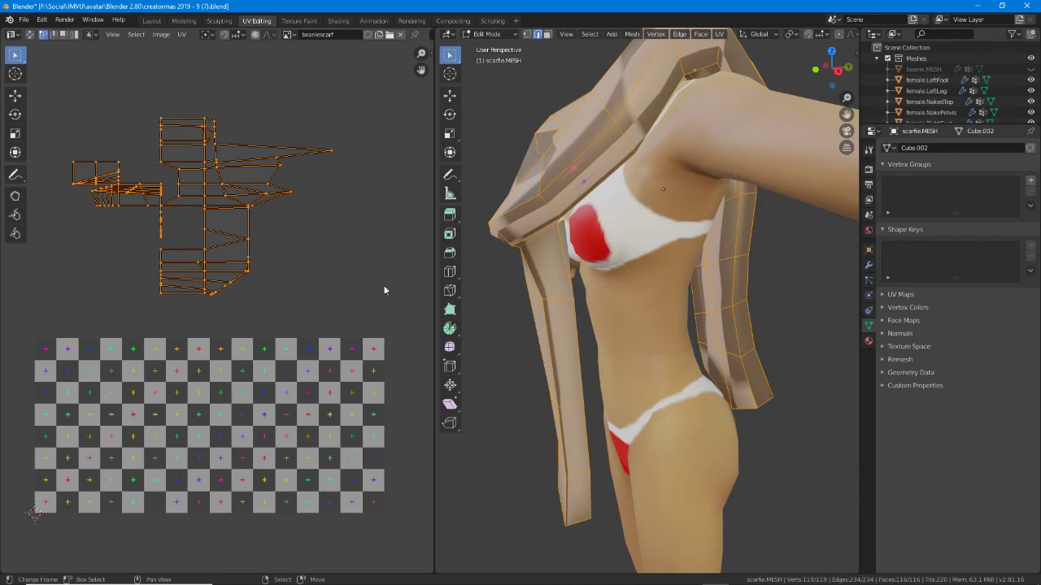
middle_click_drag(636, 231, 776, 287)
left_click(720, 35)
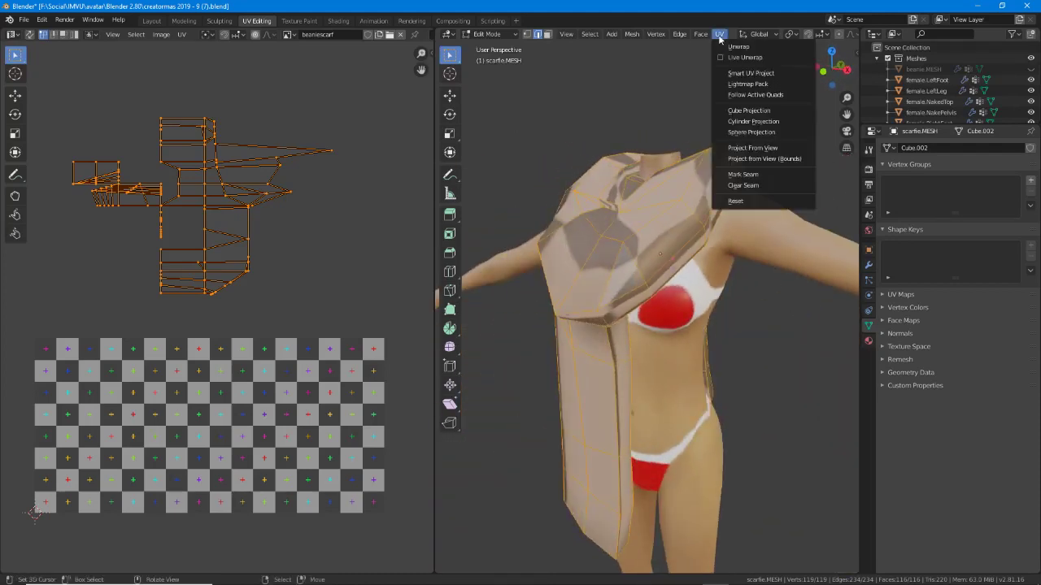
left_click(739, 47)
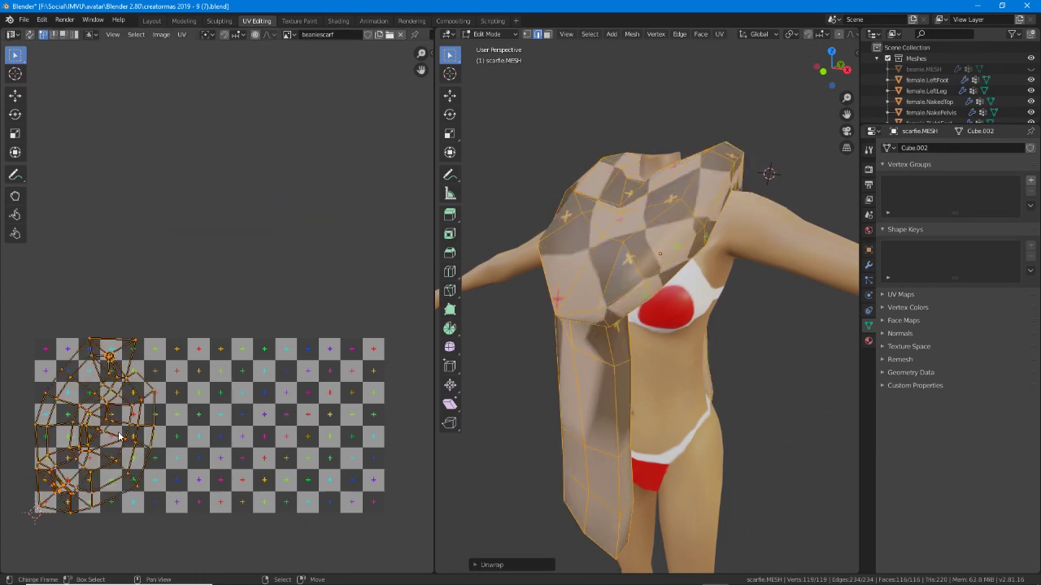
key("g")
left_click(163, 226)
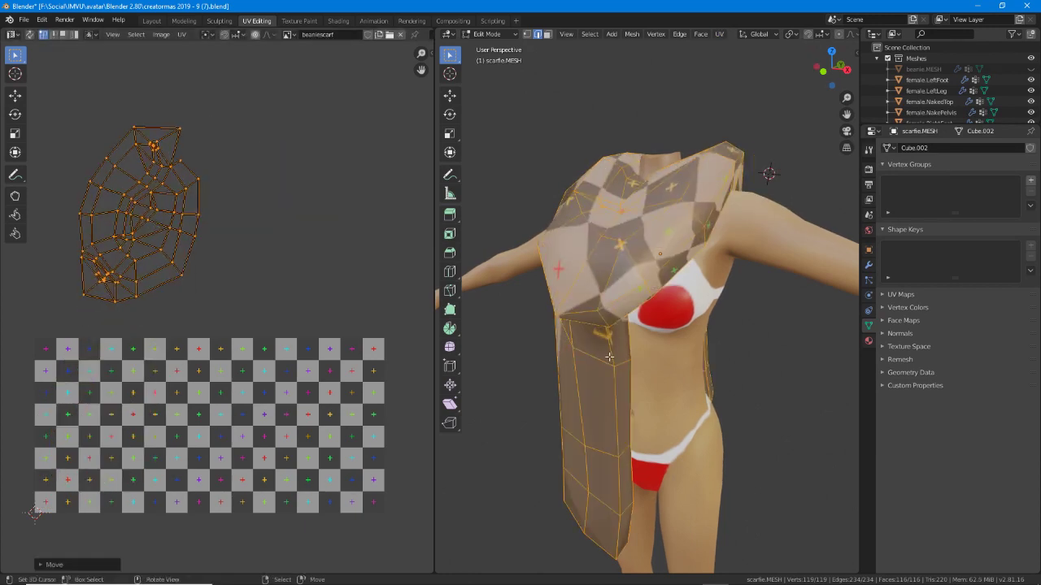
middle_click_drag(609, 357, 663, 372)
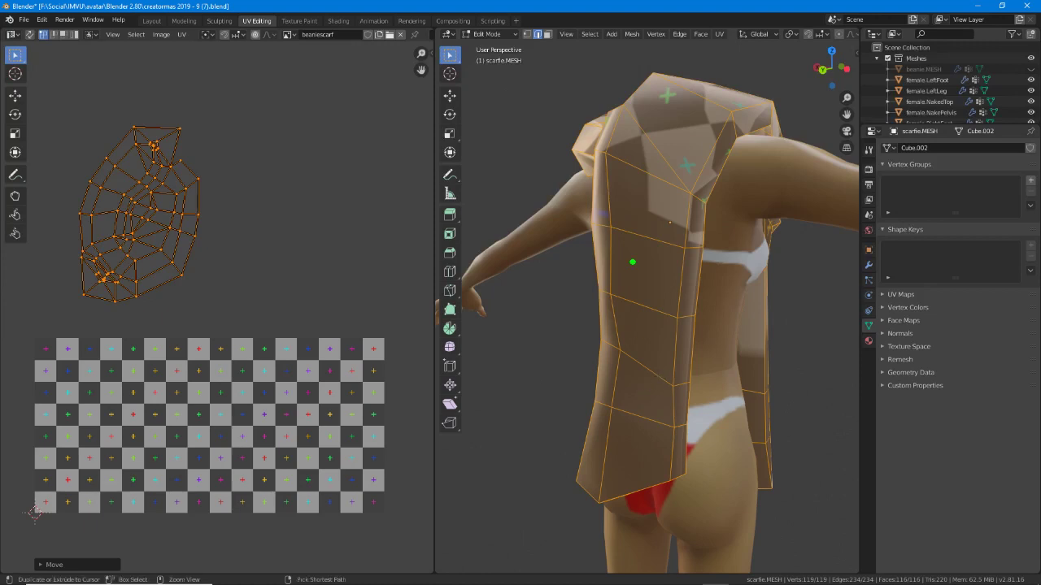
left_click_drag(633, 262, 631, 470)
left_click_drag(655, 278, 650, 447)
left_click_drag(756, 370, 775, 481)
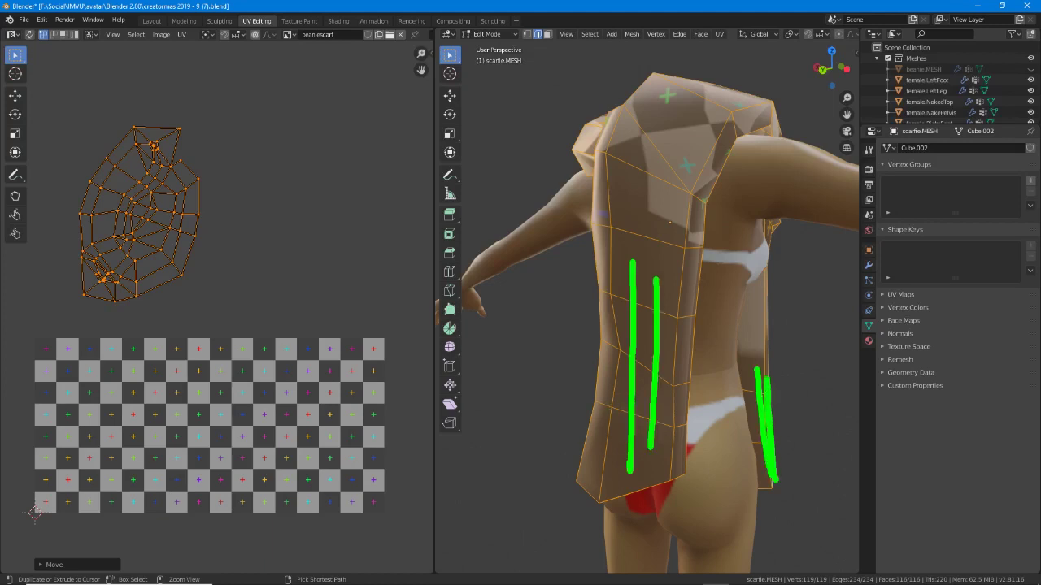
mouse_move(642, 354)
left_mouse_down()
mouse_move(658, 351)
mouse_move(643, 374)
left_mouse_up()
left_click_drag(777, 395, 780, 432)
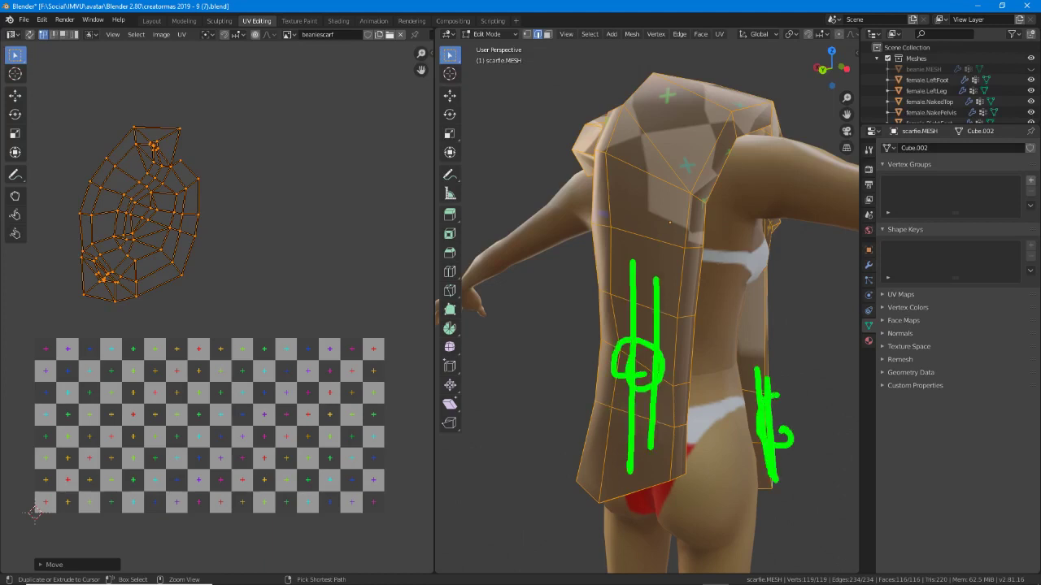
mouse_move(80, 248)
left_mouse_down()
mouse_move(85, 274)
mouse_move(96, 252)
left_mouse_up()
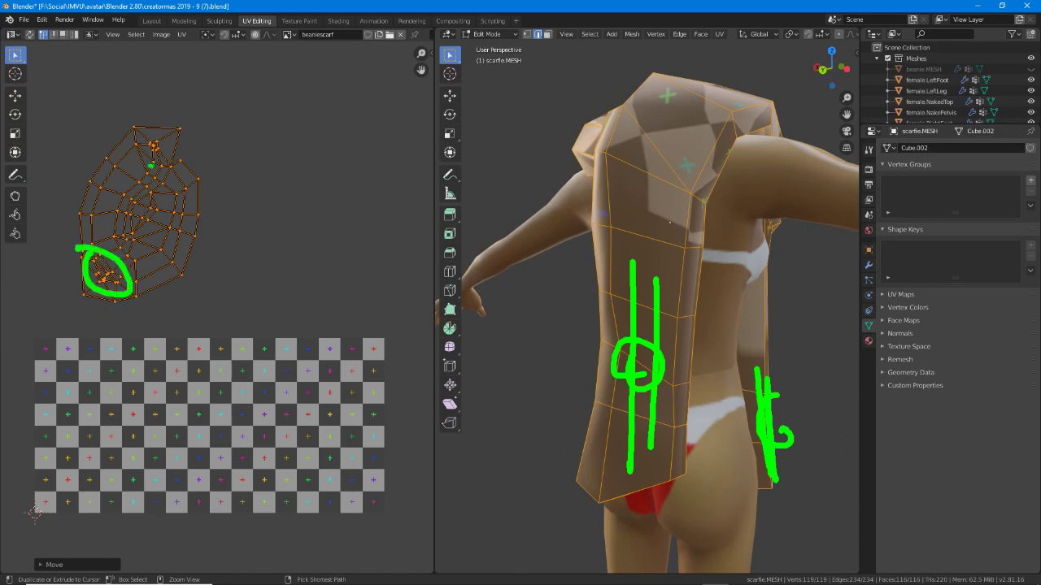
mouse_move(150, 142)
left_mouse_down()
mouse_move(163, 159)
mouse_move(138, 130)
left_mouse_up()
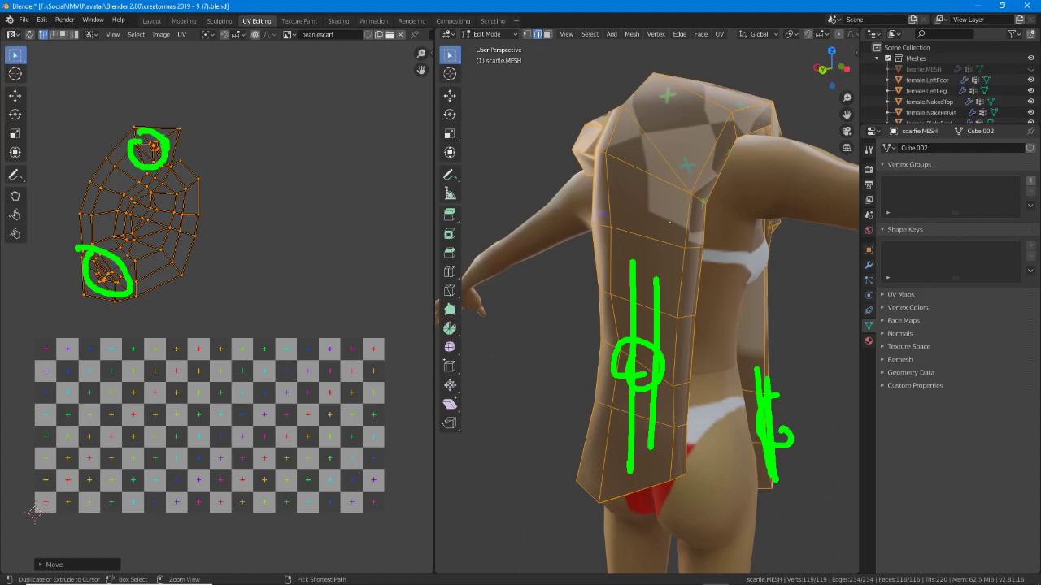
mouse_move(148, 143)
left_mouse_down()
mouse_move(141, 159)
mouse_move(169, 158)
mouse_move(146, 136)
mouse_move(163, 133)
left_mouse_up()
left_click_drag(119, 283, 123, 258)
left_click(632, 220)
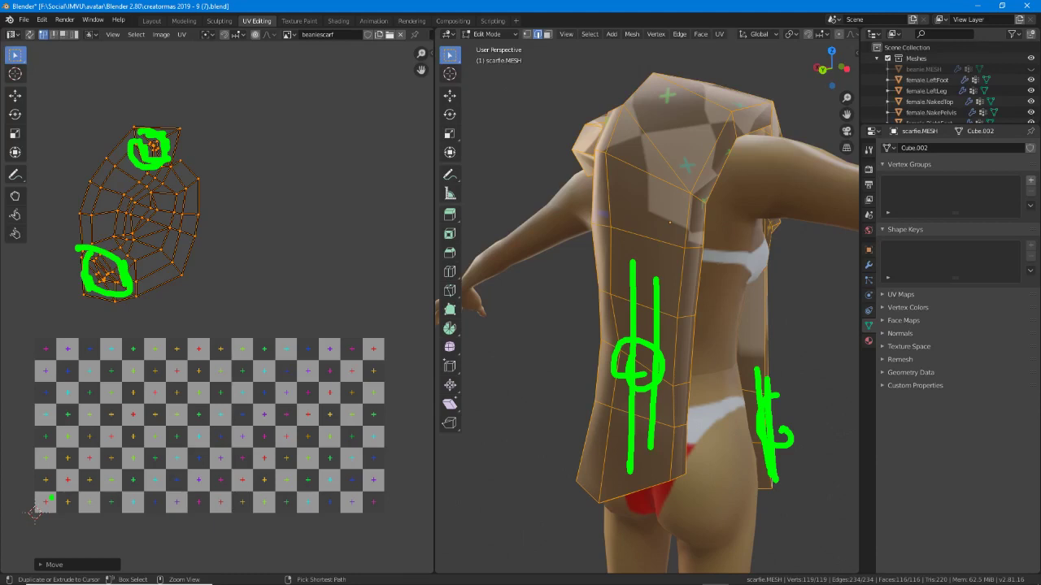
left_click_drag(73, 476, 84, 487)
left_click_drag(623, 202, 629, 493)
mouse_move(748, 363)
left_mouse_down()
mouse_move(726, 376)
mouse_move(760, 480)
left_mouse_up()
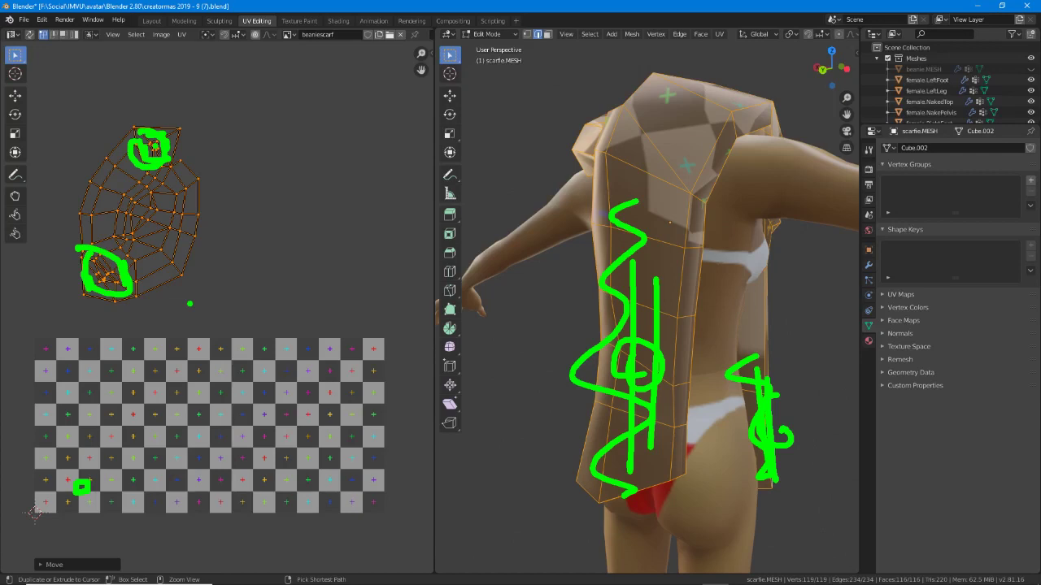
key("Escape")
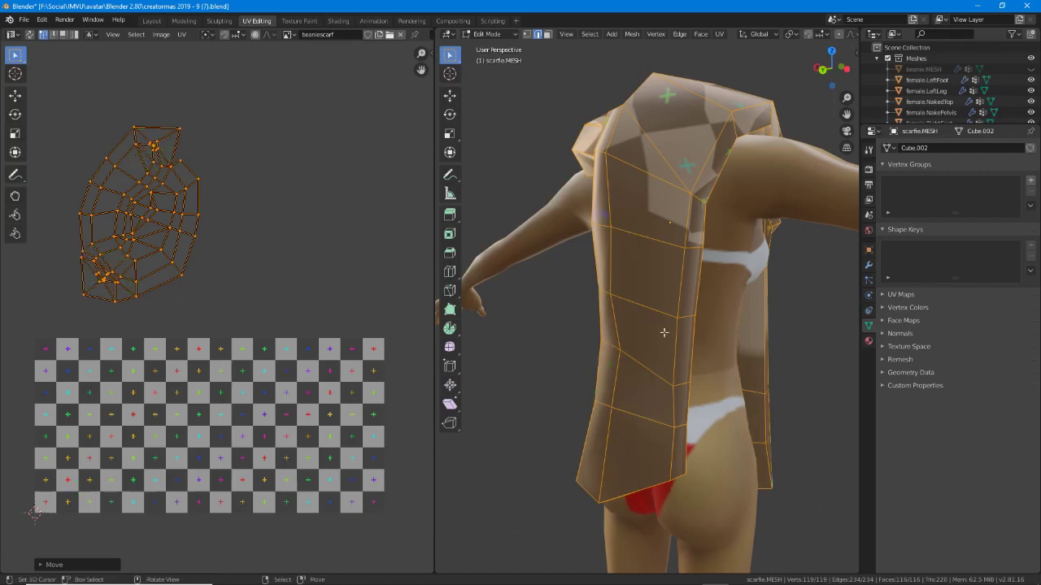
Start a new selection with the front tail's body-facing lengthwise edges, from the neck wrap down, and the edges around its bottom end.
middle_click_drag(664, 333, 644, 304)
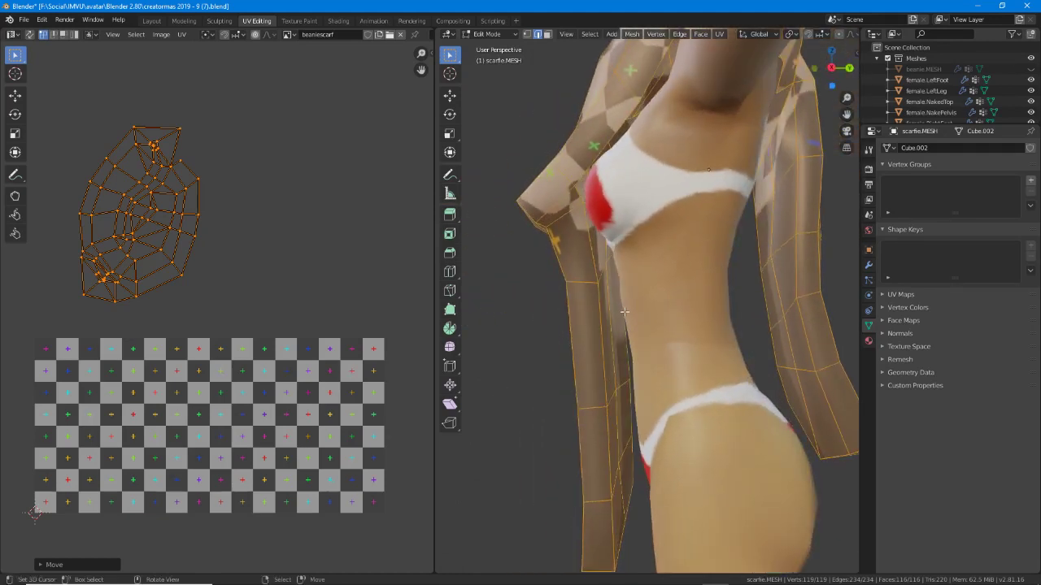
left_click(590, 243)
left_click(601, 345, "shift")
left_click(608, 448, "shift")
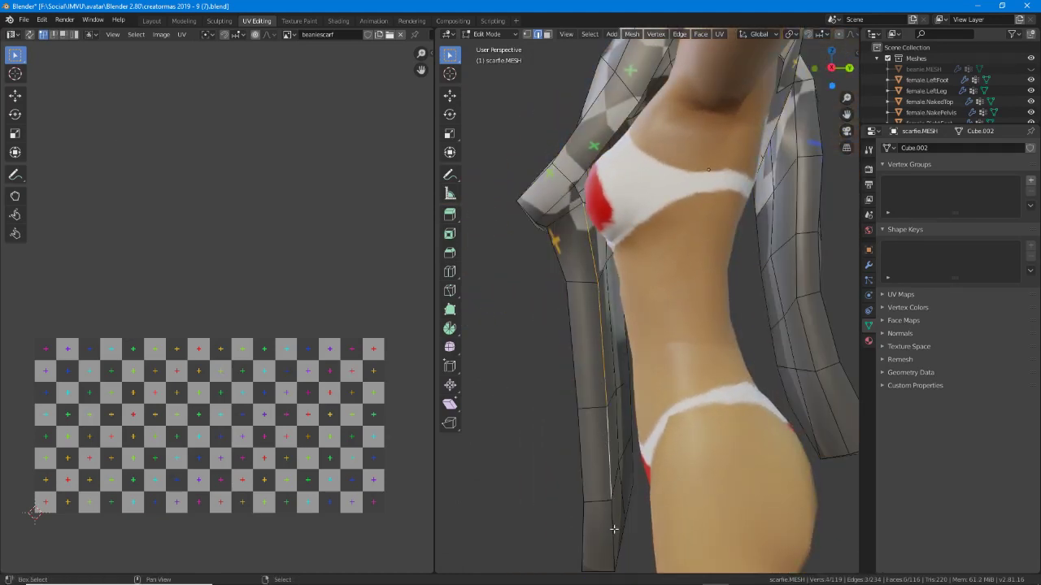
left_click(613, 528, "shift")
middle_click_drag(610, 476, 605, 321, "shift")
left_click(594, 423, "shift")
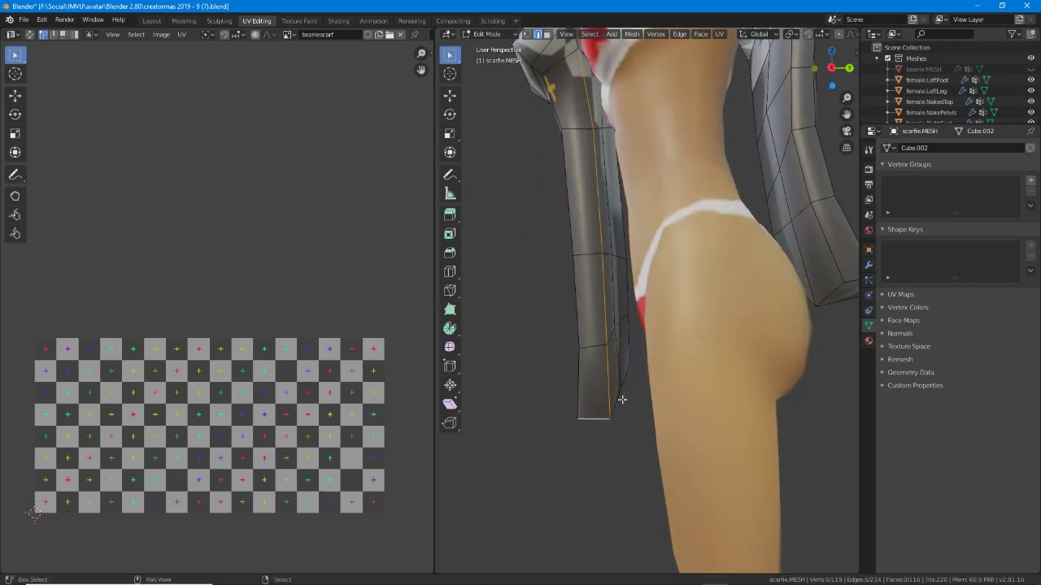
middle_click_drag(622, 399, 695, 332)
left_click(715, 293, "shift")
left_click(713, 294, "shift")
Add the back tail's matching lengthwise edges and the edges around its bottom end to the selection.
left_click(694, 325, "shift")
left_click(706, 419, "shift")
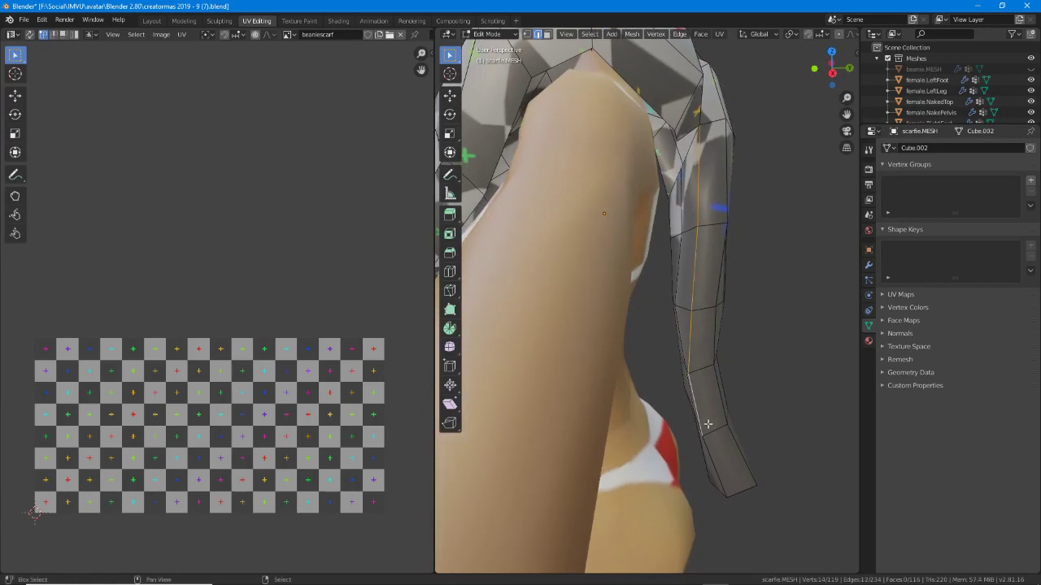
middle_click_drag(707, 424, 745, 499)
left_click(747, 502, "shift")
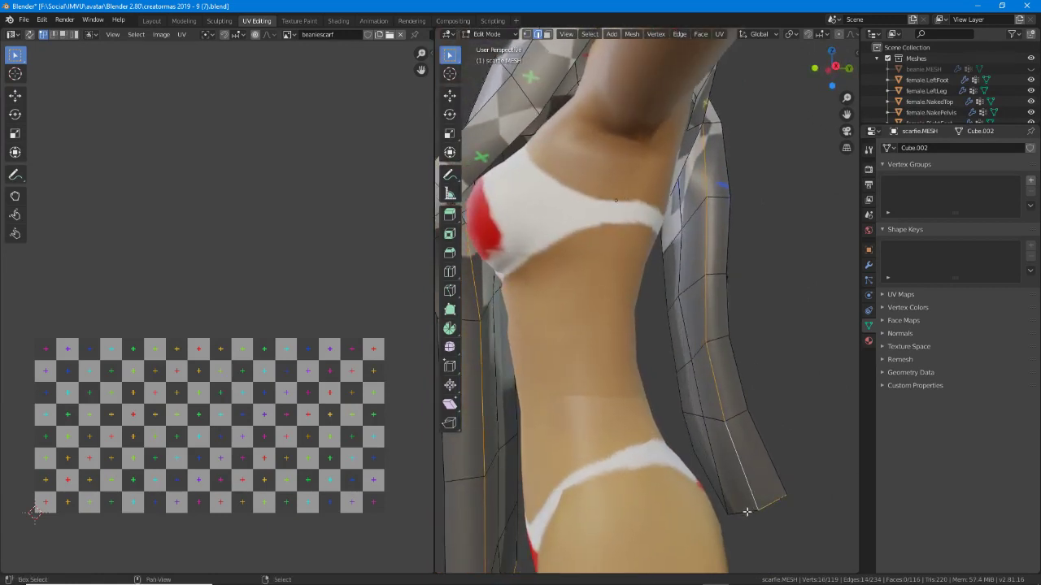
left_click(733, 511, "shift")
Mark the selected edges of both scarf tails as seams.
middle_click_drag(730, 440, 588, 180)
scroll(588, 179, "up", 3)
middle_click_drag(618, 291, 621, 321)
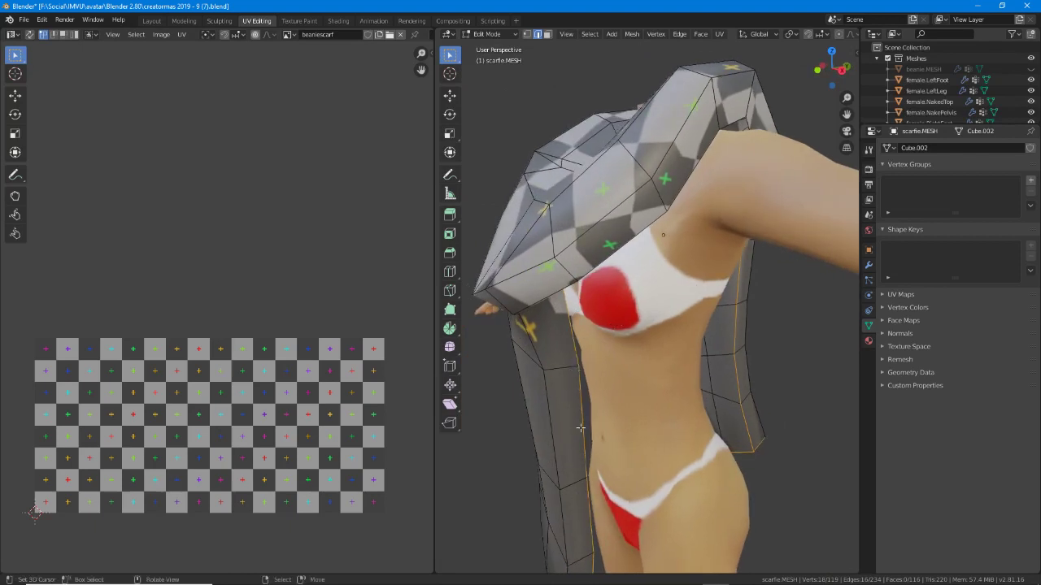
left_click(678, 35)
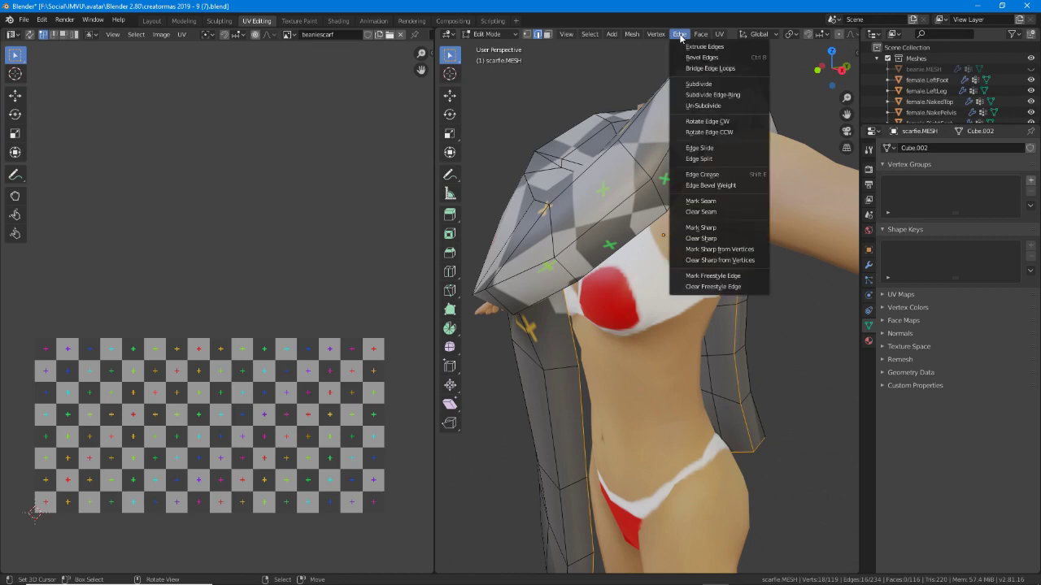
left_click(712, 202)
middle_click_drag(691, 341, 710, 386)
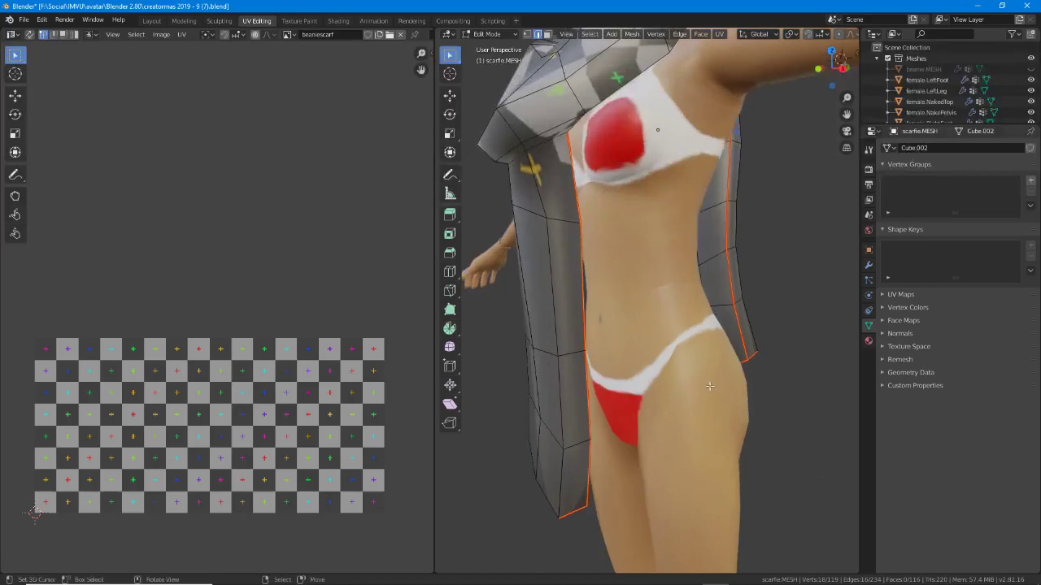
middle_click_drag(667, 296, 592, 61)
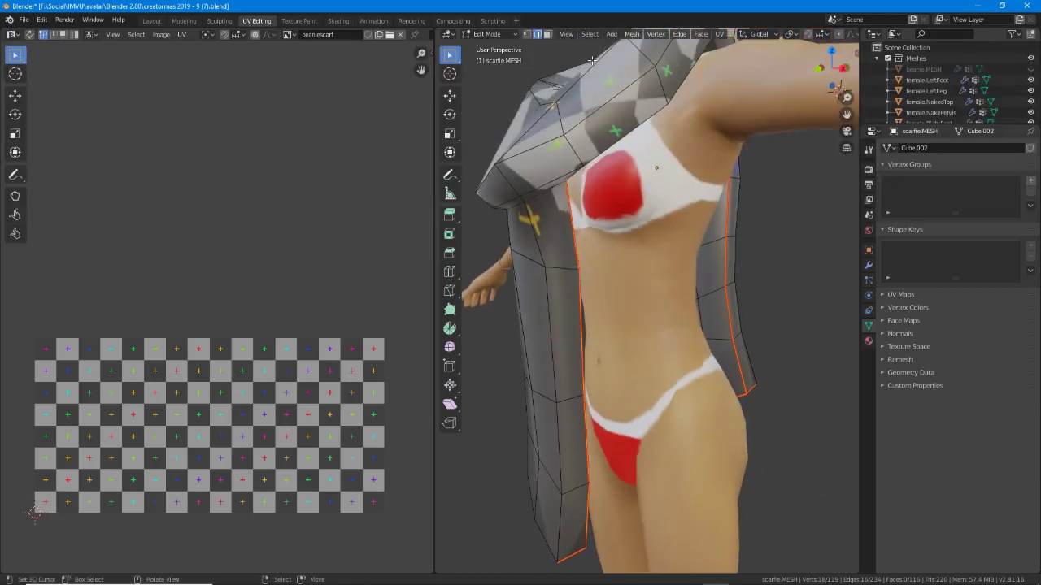
Unwrap the whole scarf with its tail seams, switch UV selection to island mode, and move all UVs above the grid image.
left_click(585, 35)
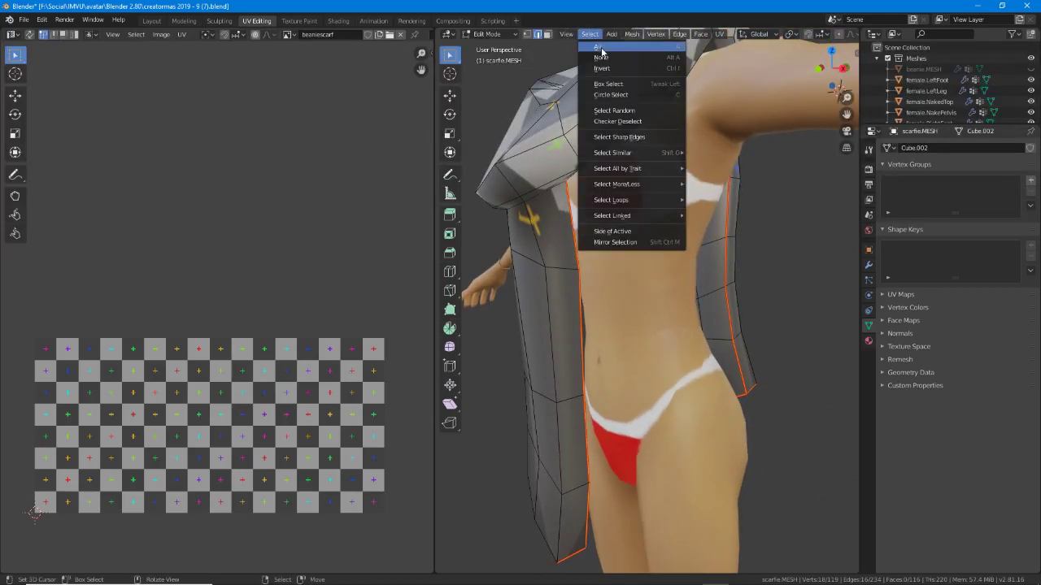
left_click(599, 49)
left_click(719, 35)
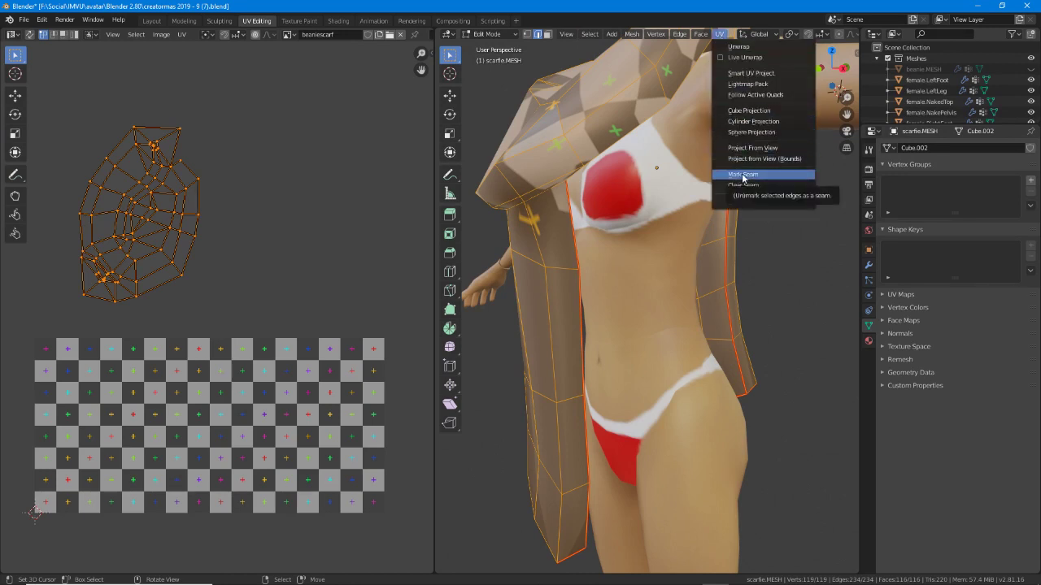
left_click(750, 47)
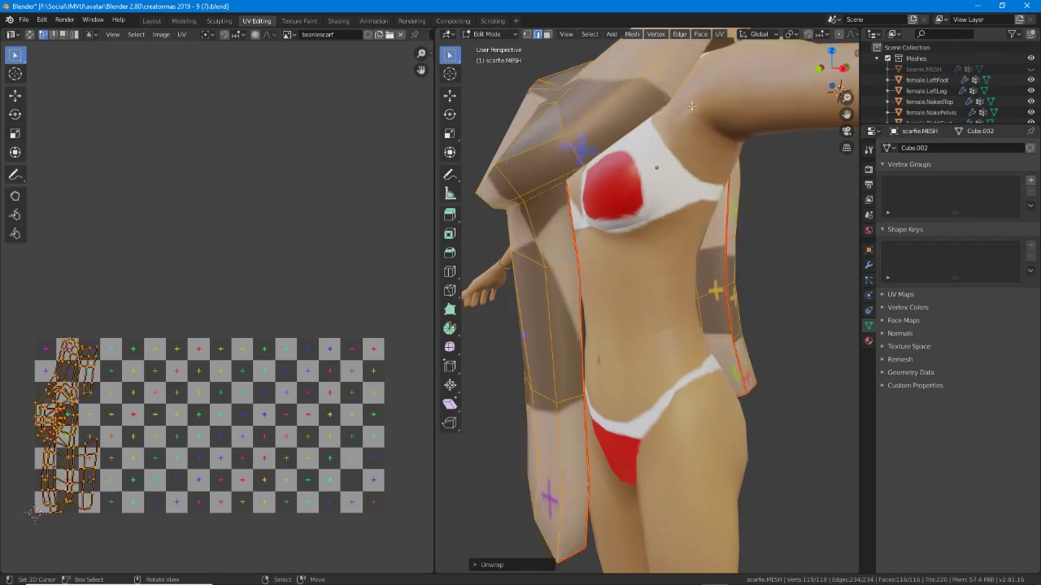
middle_click_drag(89, 454, 133, 433)
left_click(120, 445)
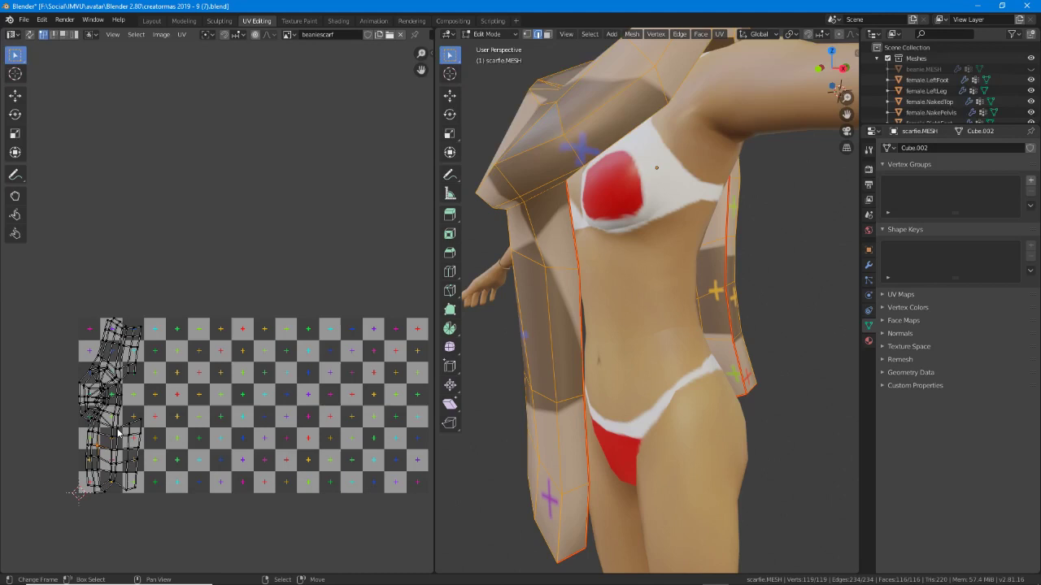
key("4")
key("a")
key("g")
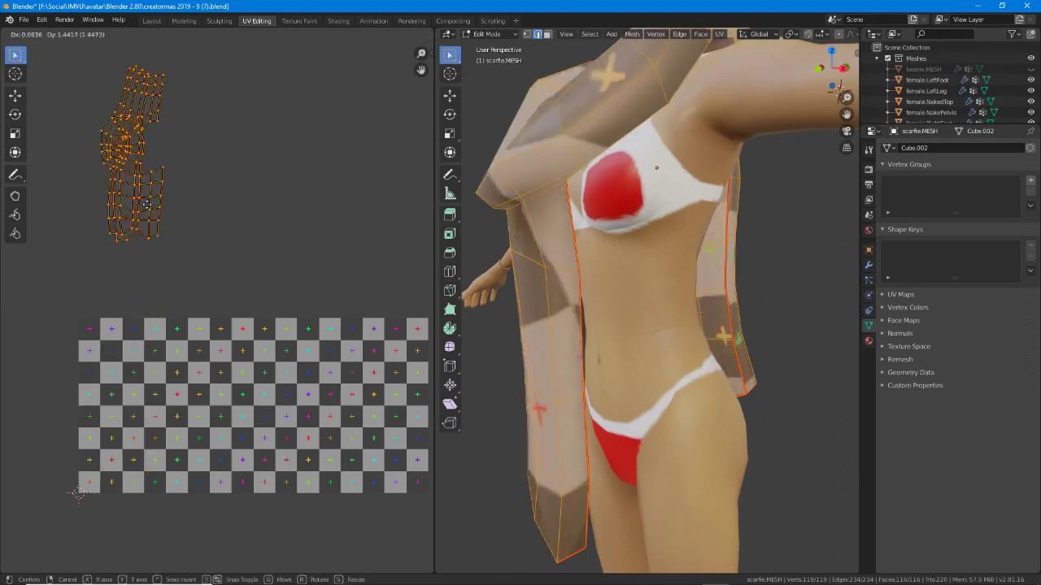
left_click(159, 256)
Start a new selection with the edges around the top of the front tail, where it meets the neck wrap.
middle_click_drag(642, 268, 595, 337)
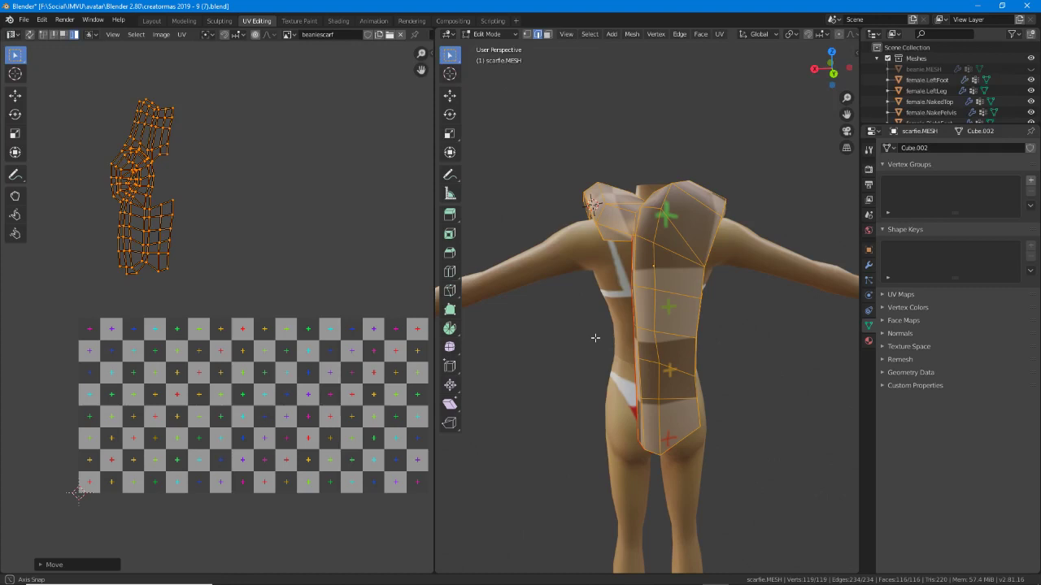
scroll(595, 337, "up", 2)
middle_click_drag(607, 341, 570, 309)
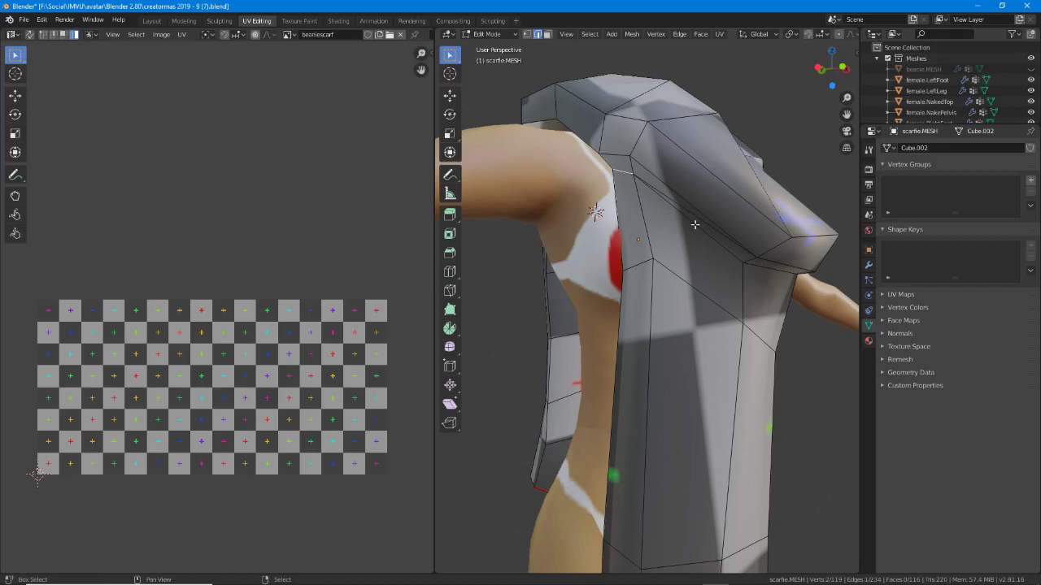
middle_click_drag(752, 280, 667, 215)
left_click(512, 261, "shift")
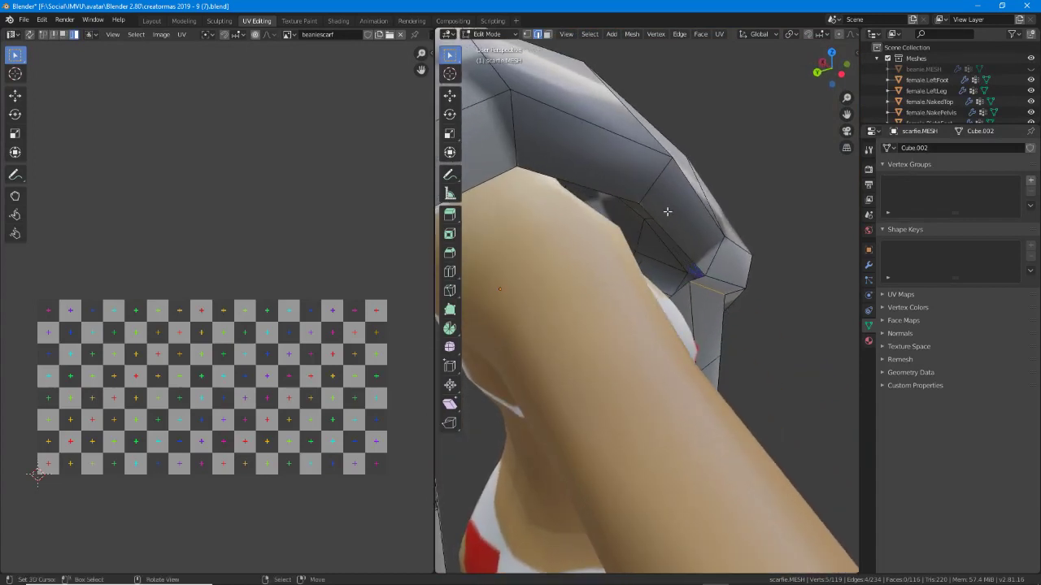
left_click_drag(644, 201, 709, 278, "ctrl")
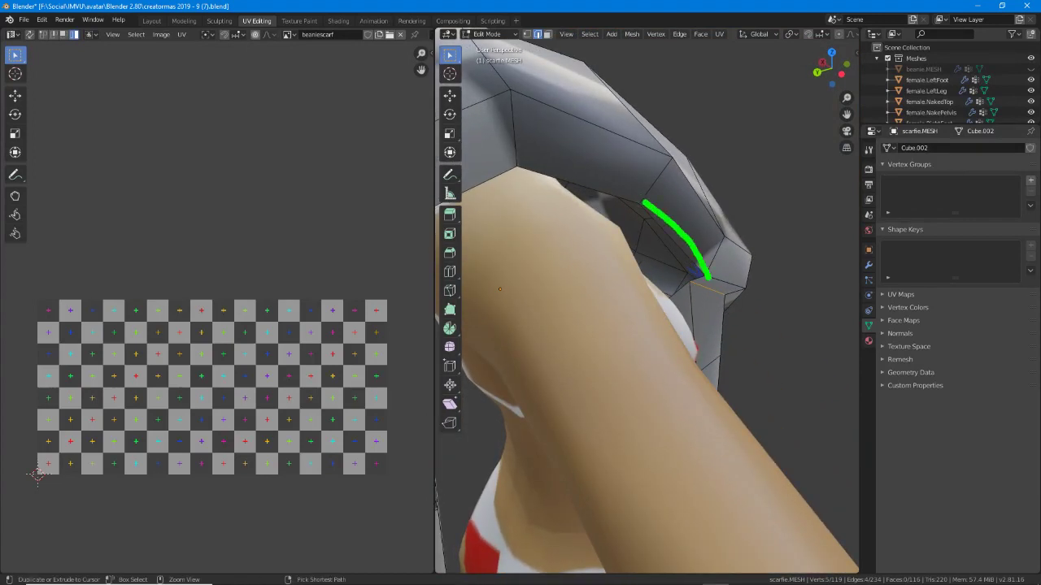
left_click_drag(511, 160, 644, 200)
left_click_drag(709, 278, 667, 301)
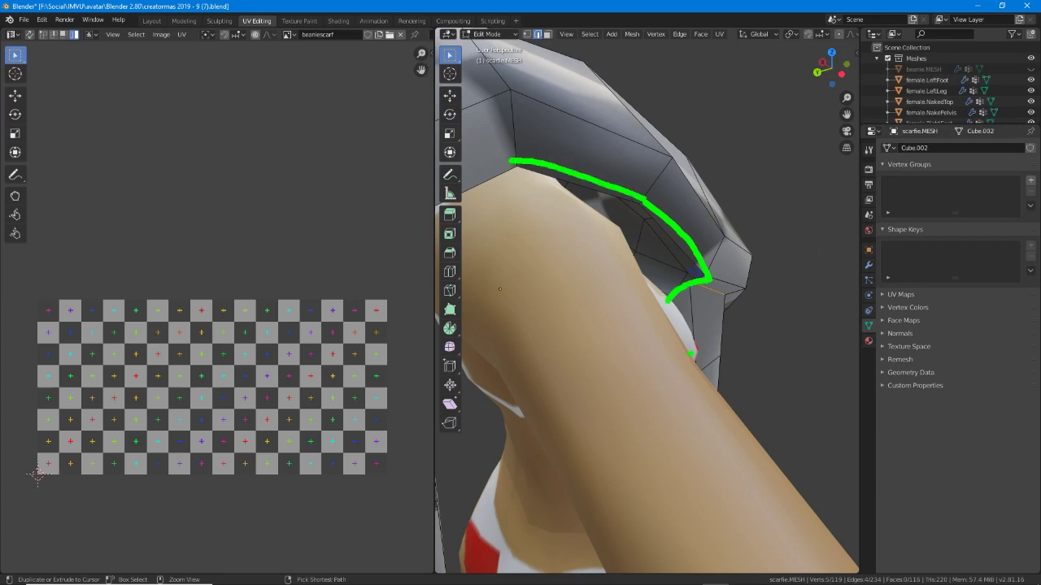
key("Escape")
Mark the selected edges between the front tail and the neck wrap as seams.
mouse_move(719, 396)
middle_mouse_down()
mouse_move(667, 370)
mouse_move(695, 339)
mouse_move(546, 309)
mouse_move(574, 312)
mouse_move(579, 49)
middle_mouse_up()
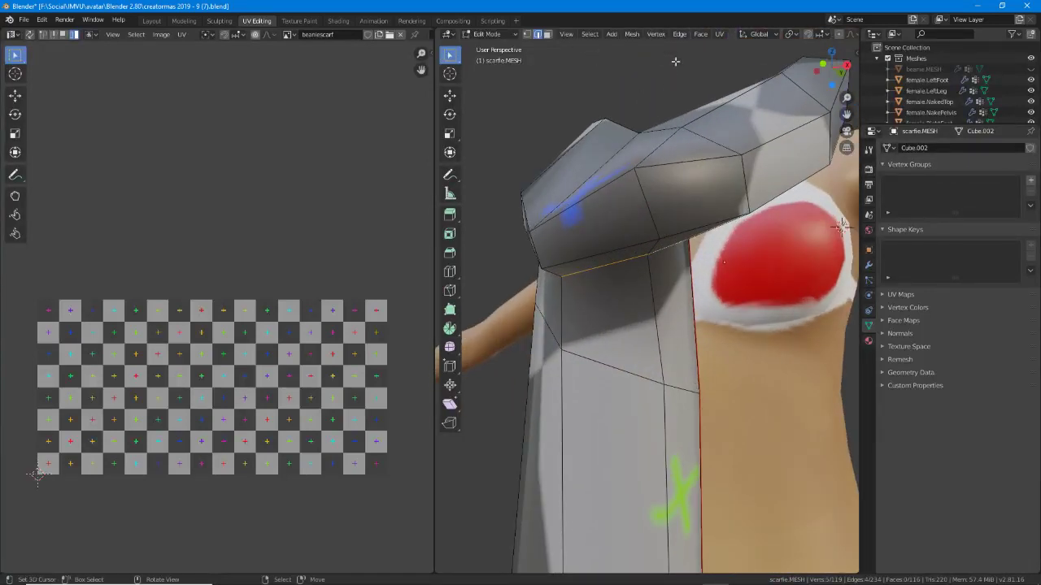
left_click(679, 35)
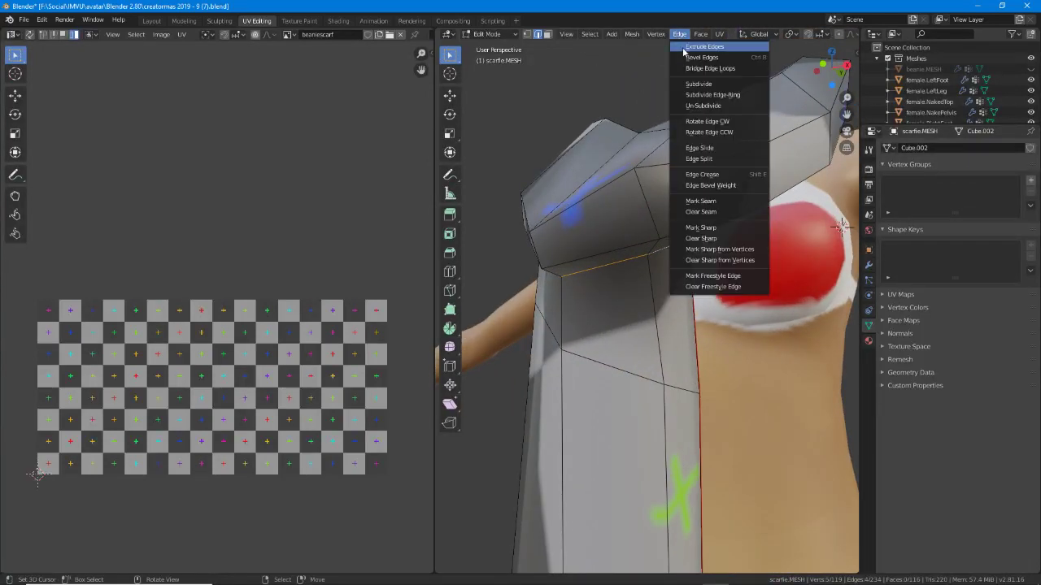
left_click(701, 201)
middle_click_drag(585, 342, 756, 366)
scroll(756, 366, "down", 6)
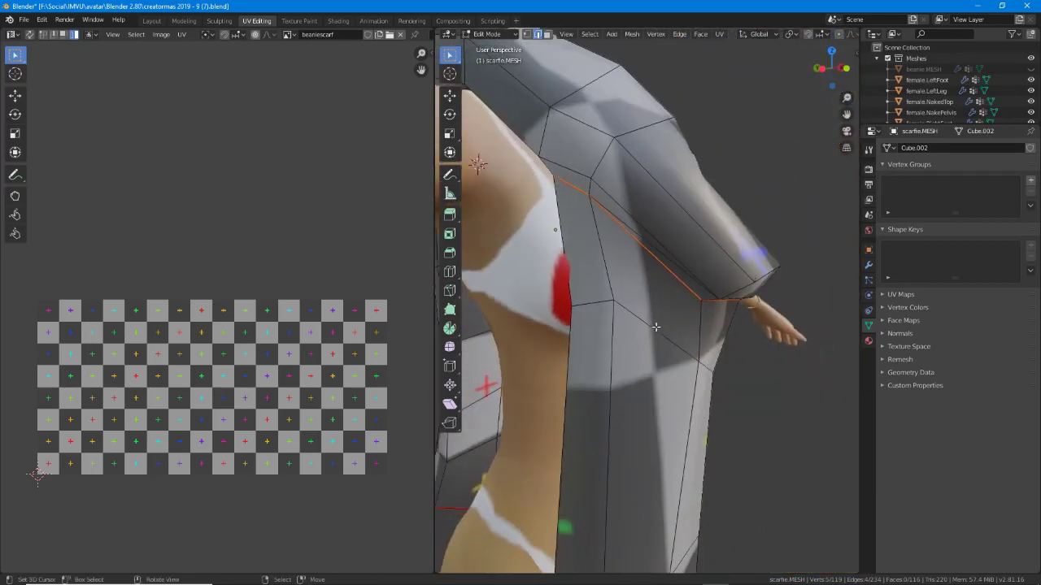
Select the entire scarf mesh and unwrap it again using the seam at the top of the front tail.
left_click(589, 34)
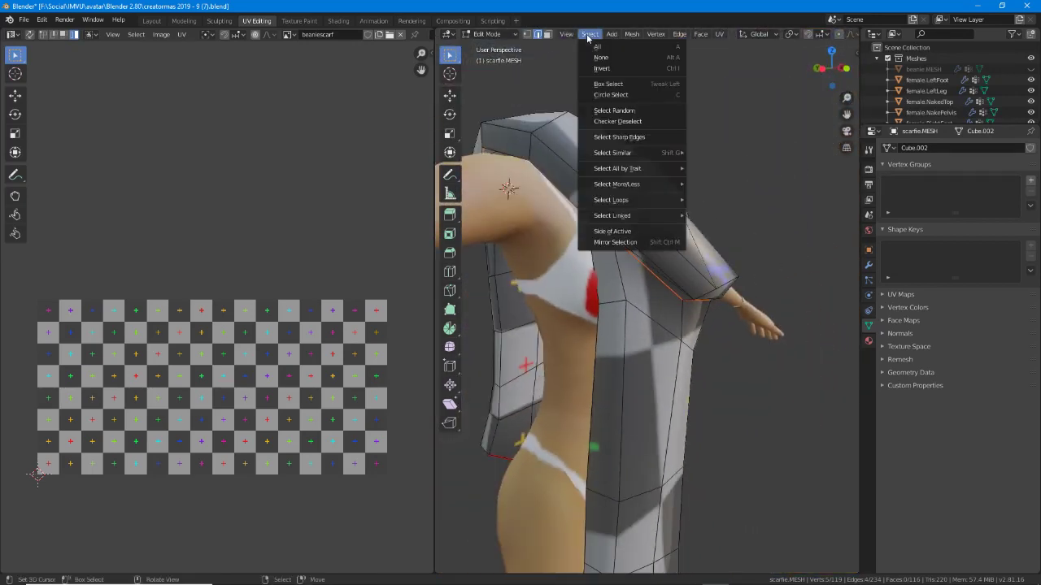
left_click(593, 47)
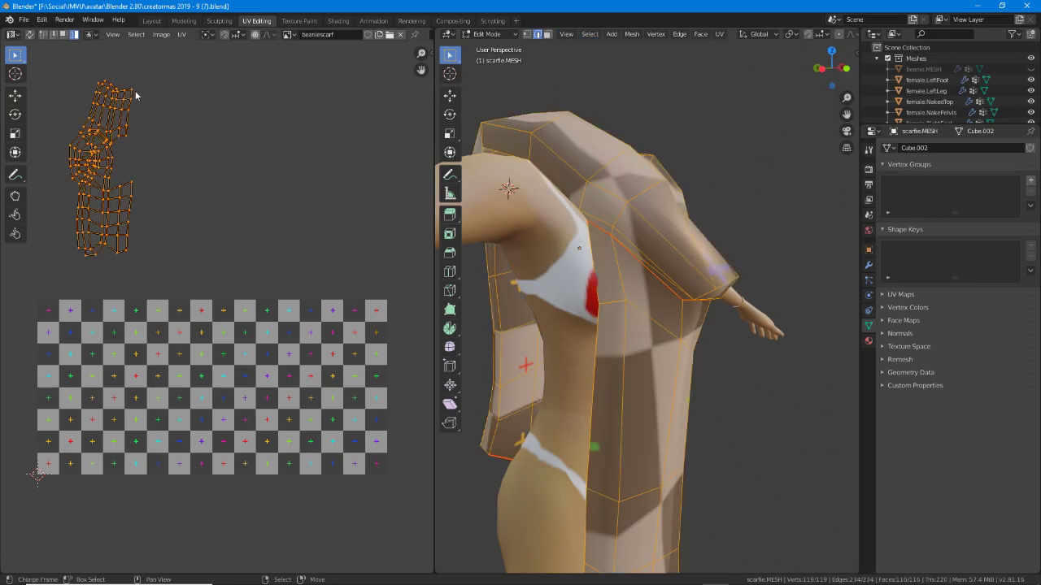
left_click(719, 34)
left_click(733, 46)
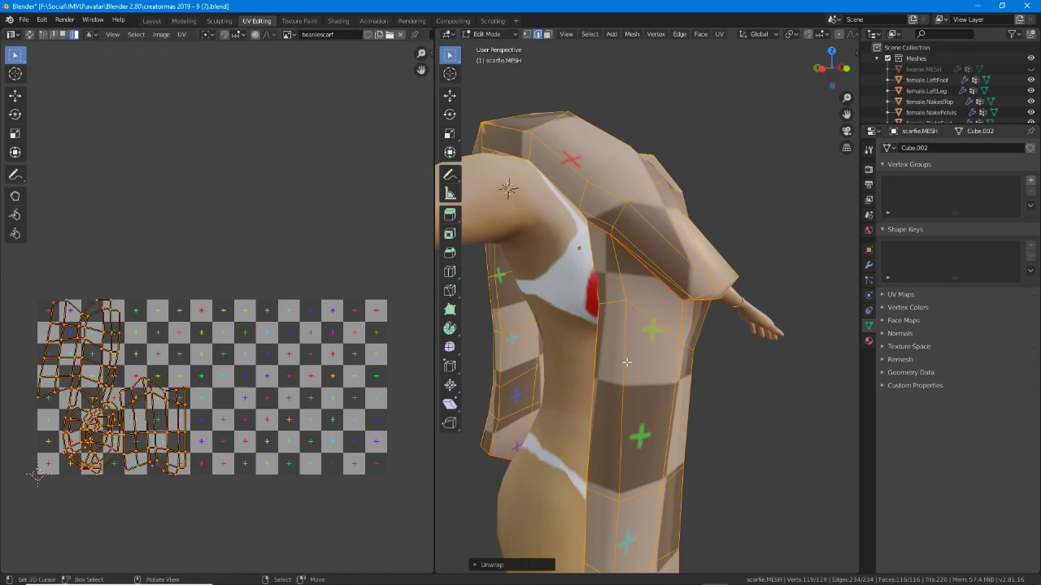
Move the front tail's UV island and the larger remaining scarf island above the grid image, keeping them apart.
middle_click_drag(463, 399, 285, 399)
left_click(161, 414)
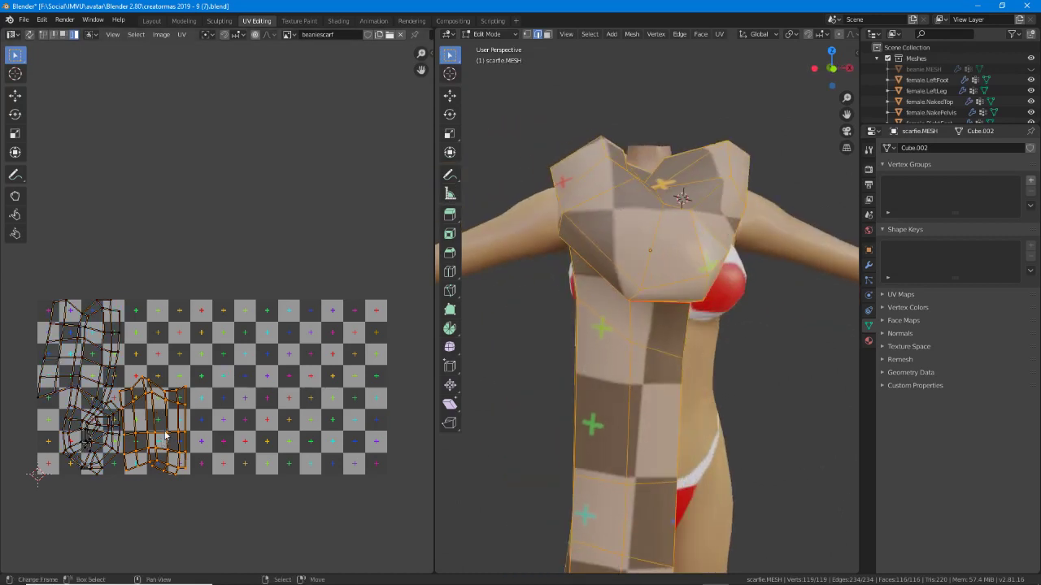
right_click_drag(165, 436, 308, 180)
right_click_drag(96, 397, 134, 171)
middle_click_drag(784, 304, 699, 318)
left_click(307, 191)
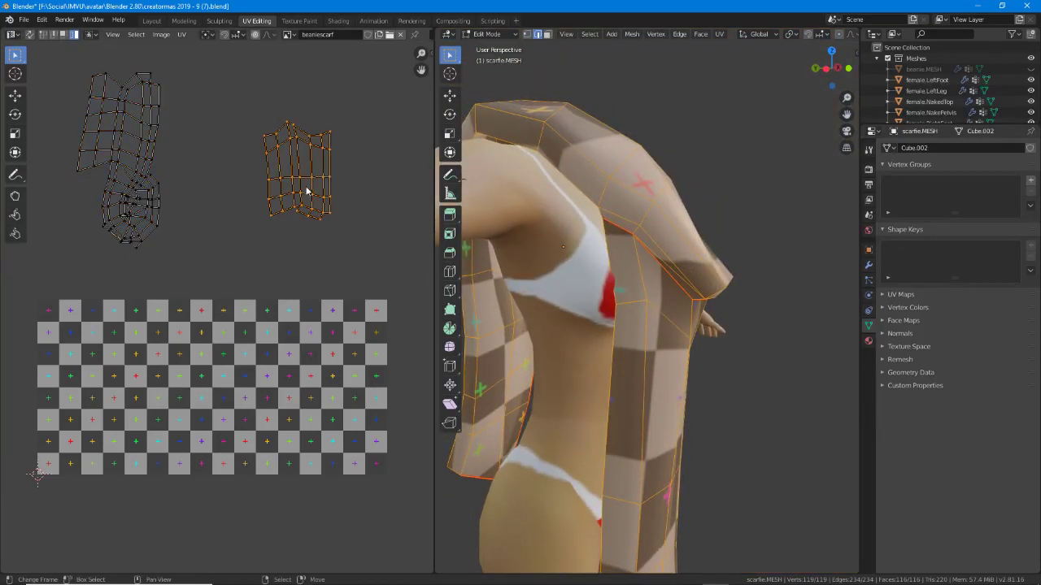
middle_click_drag(332, 203, 324, 210)
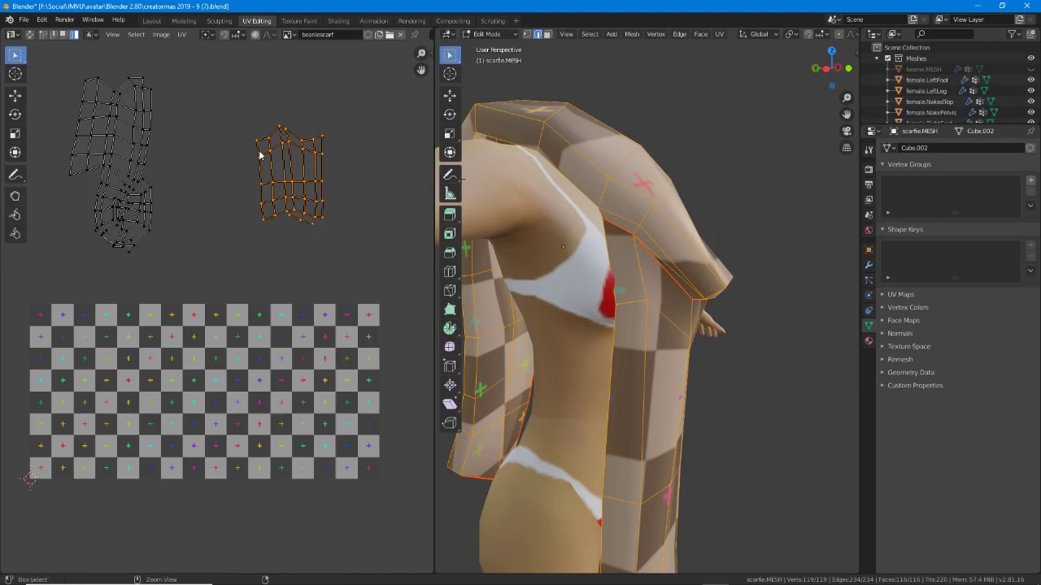
mouse_move(256, 141)
left_mouse_down()
mouse_move(294, 127)
mouse_move(323, 131)
left_mouse_up()
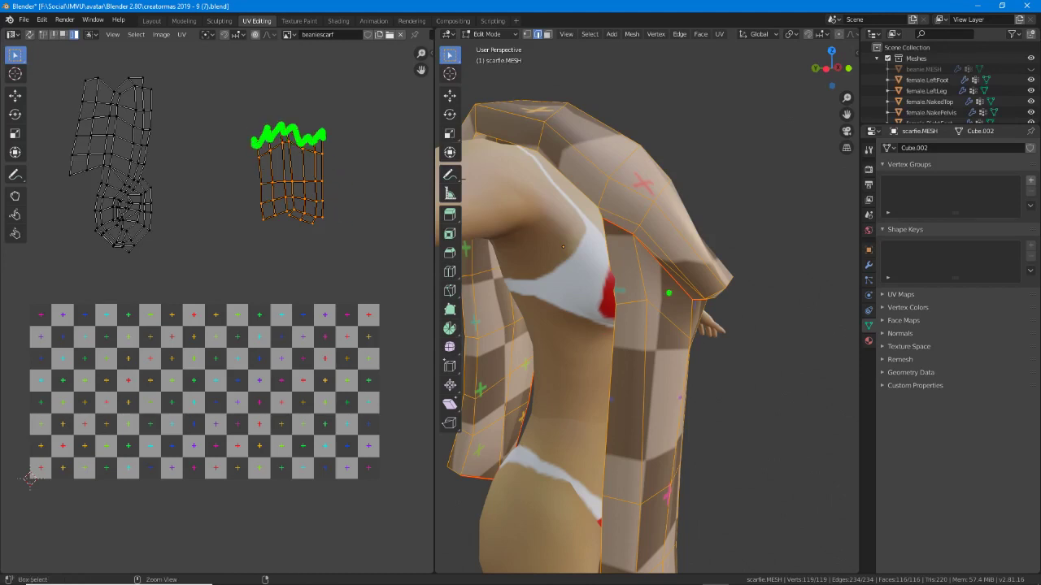
mouse_move(606, 218)
left_mouse_down()
mouse_move(698, 304)
mouse_move(709, 299)
left_mouse_up()
left_click(712, 314)
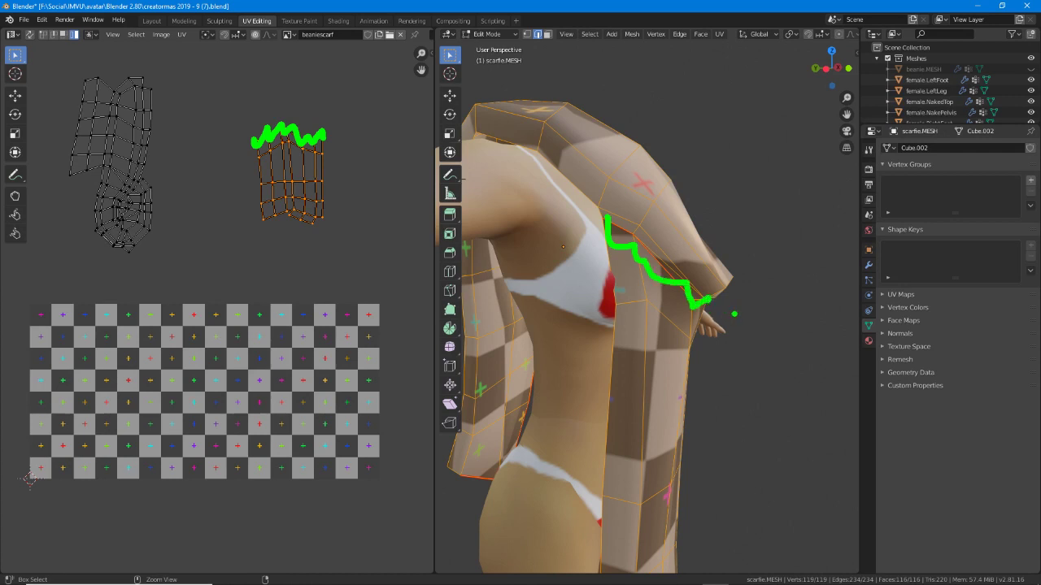
mouse_move(610, 223)
left_mouse_down()
mouse_move(704, 297)
mouse_move(619, 226)
mouse_move(629, 251)
left_mouse_up()
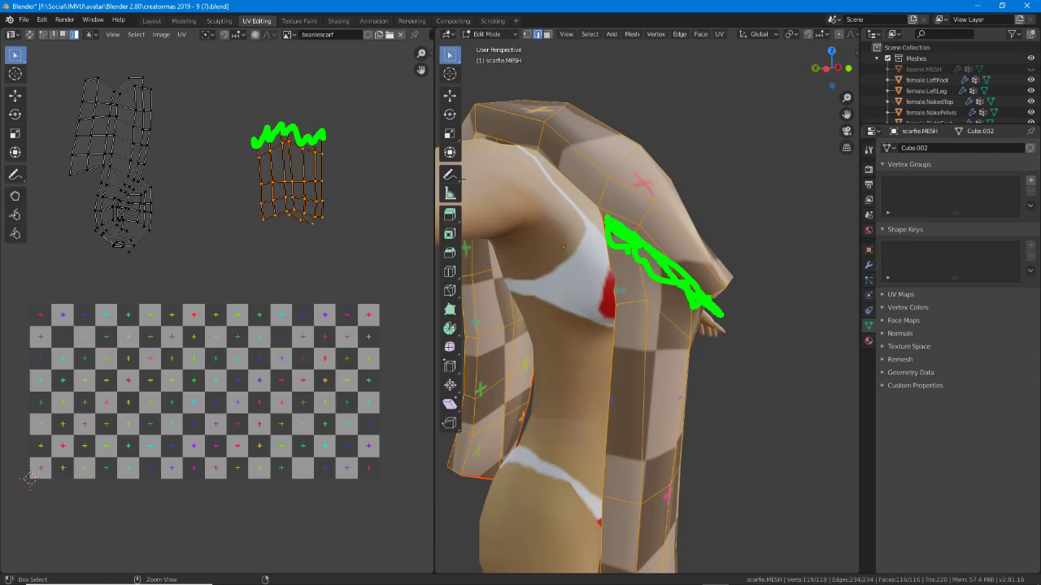
key("Escape")
Move the front tail's UV island down onto the right end of the grid image.
middle_click_drag(503, 268, 539, 325)
left_click(103, 149)
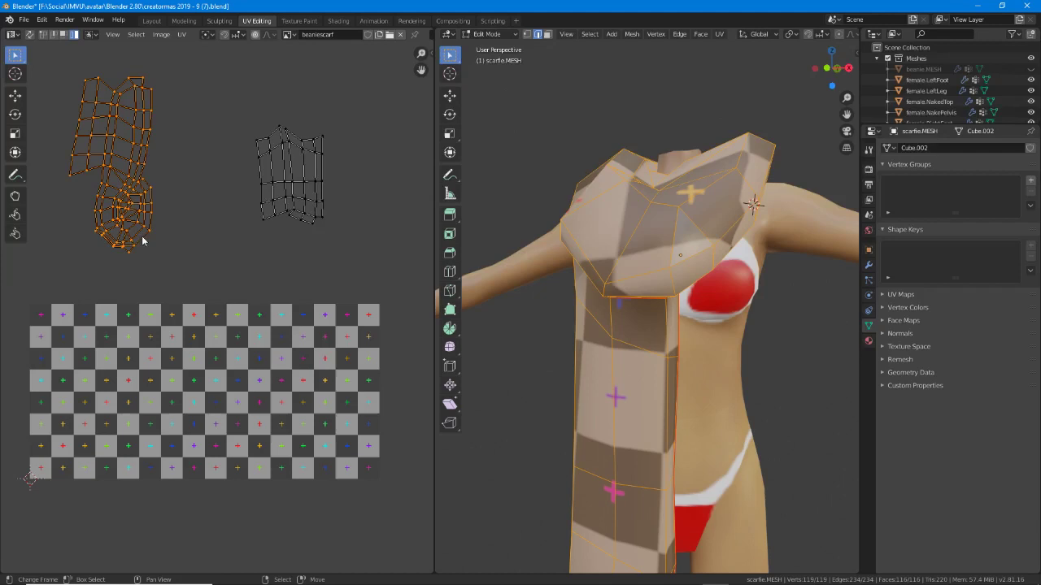
left_click(294, 215)
key("g")
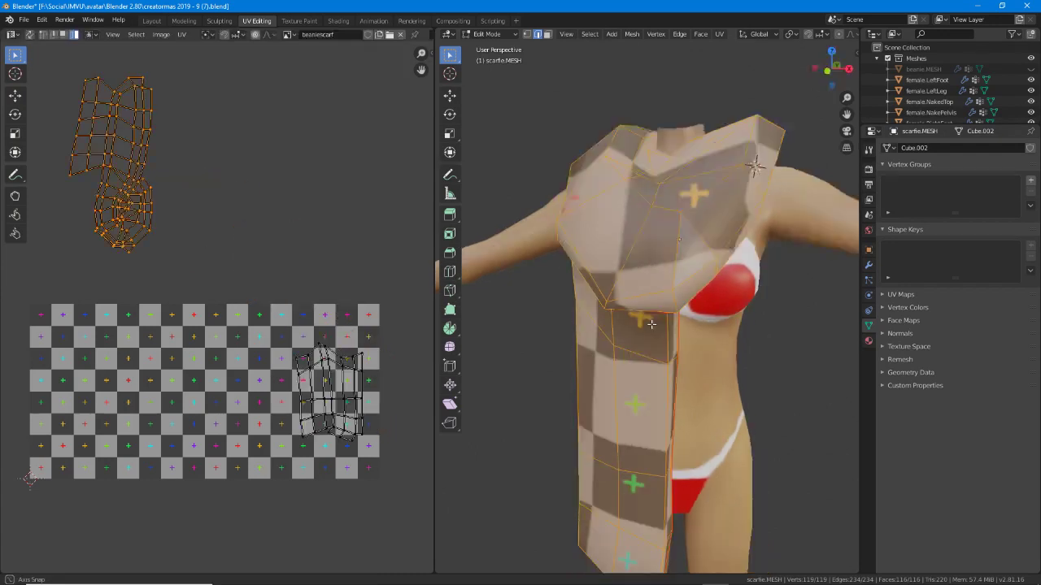
With the Transform tool, rotate the large scarf UV island a quarter turn to lie horizontally and move it onto the grid image.
middle_click_drag(650, 244, 685, 305)
scroll(650, 301, "down", 2)
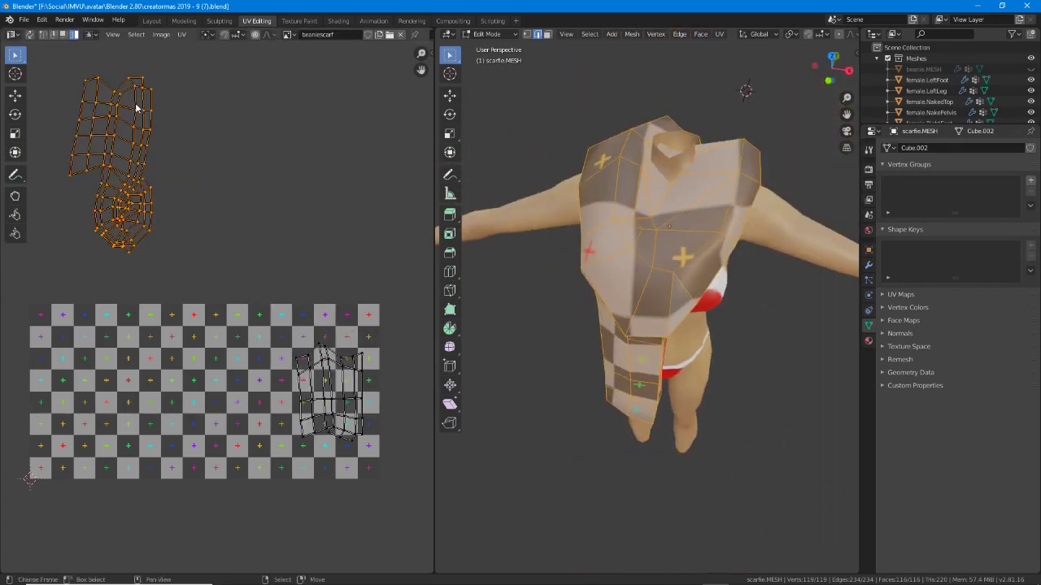
left_click(14, 152)
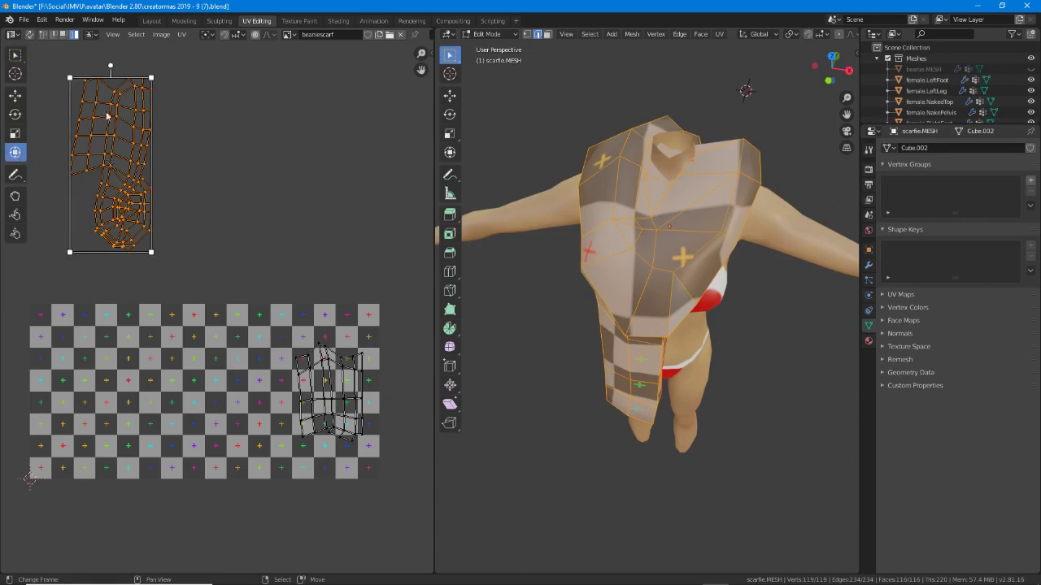
left_click_drag(113, 63, 211, 167)
left_click_drag(130, 178, 130, 178)
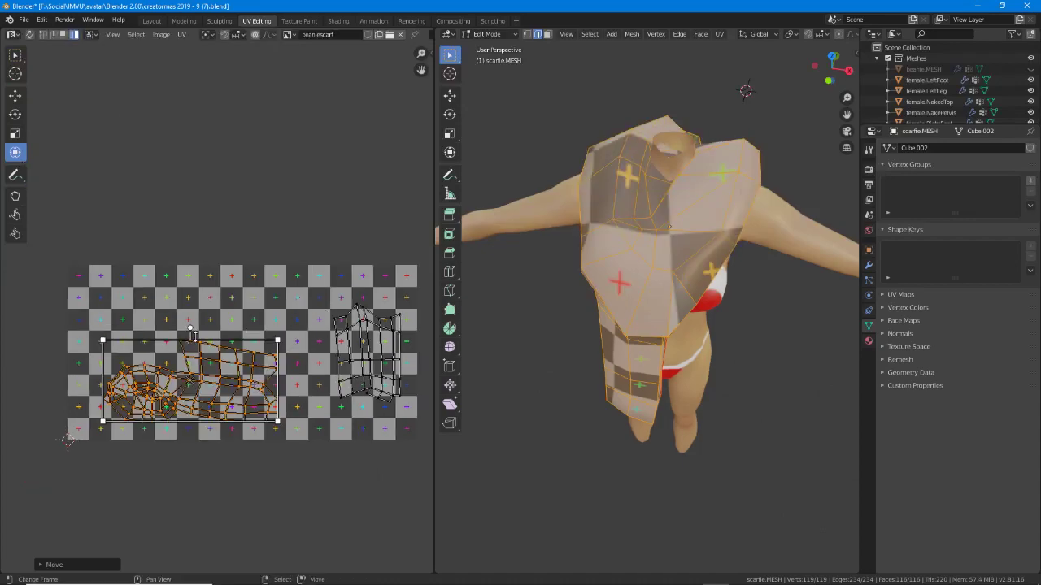
Enlarge the large scarf UV island and move it into the grid image's lower-right corner.
left_click_drag(190, 328, 190, 354)
left_click_drag(274, 343, 367, 299)
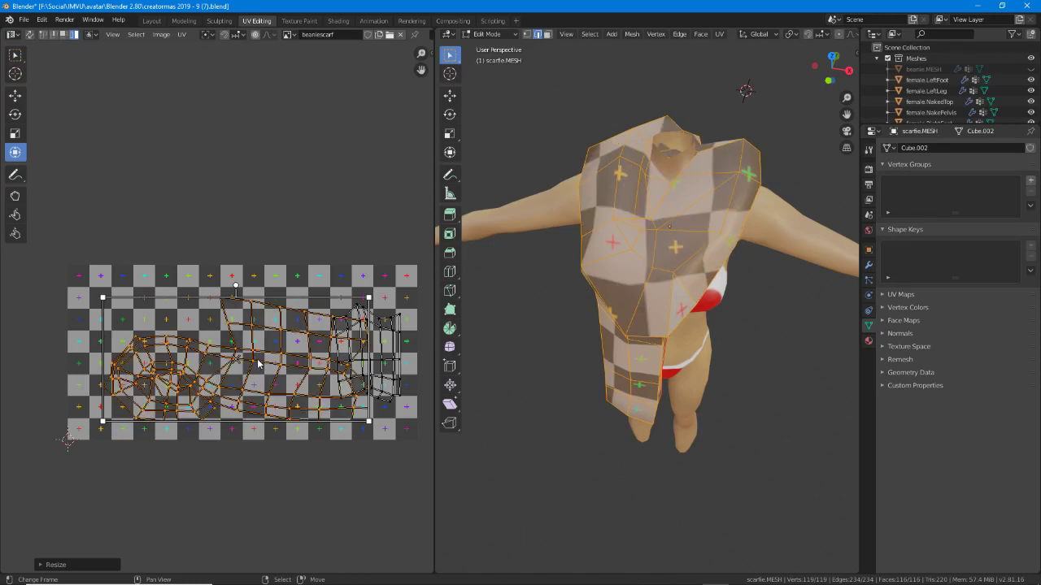
left_click_drag(237, 361, 279, 372)
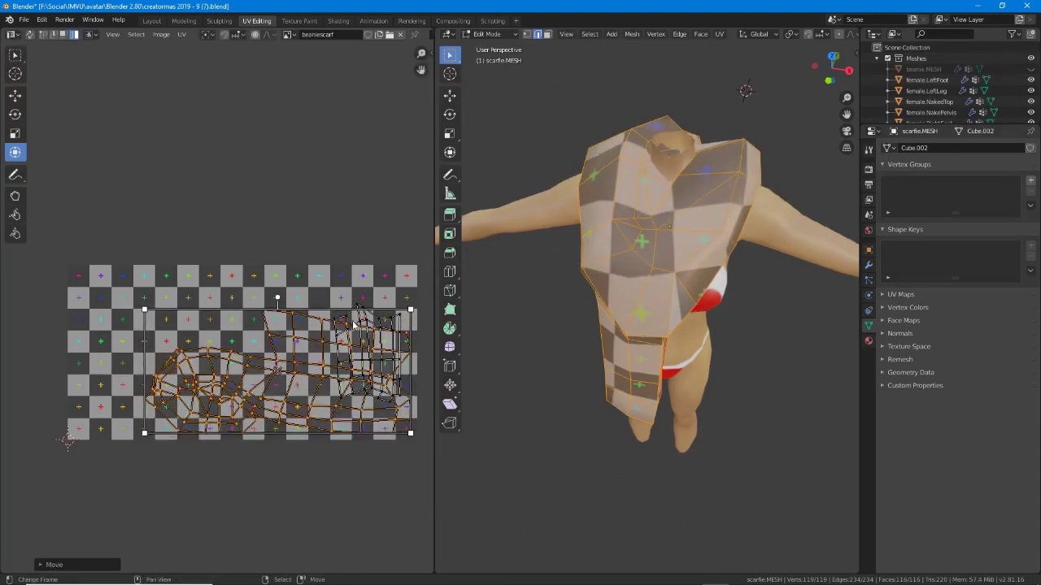
Move the front tail's UV island to the grid image's upper-left corner, turning it horizontal and enlarging it.
left_click(355, 324)
left_click_drag(367, 350, 104, 371)
left_click_drag(136, 324, 193, 360)
left_click_drag(117, 355, 134, 309)
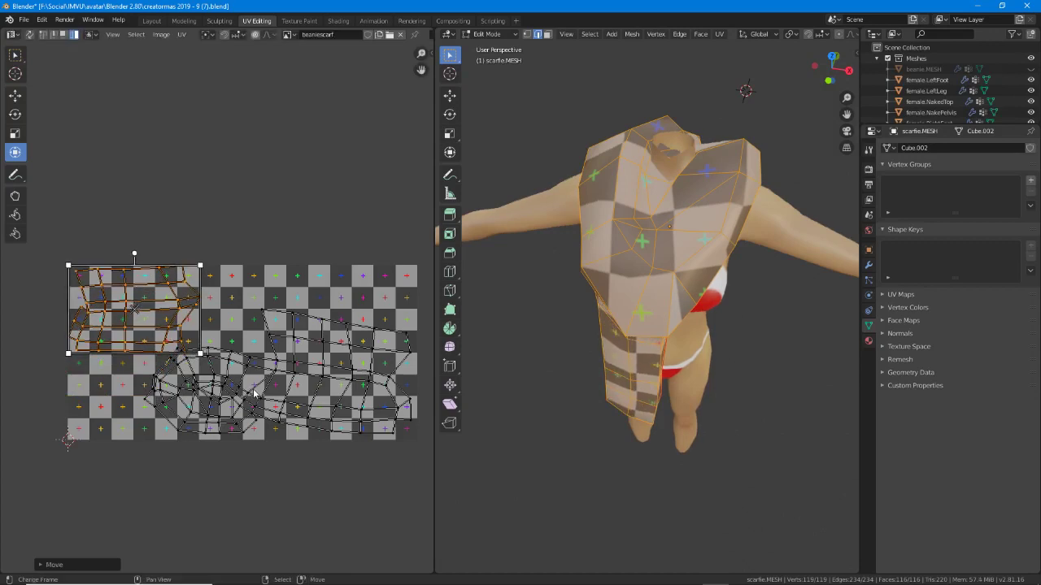
Rotate the large scarf UV island slightly counterclockwise to level its tail section, and shift it to fit inside the grid image.
left_click(348, 387)
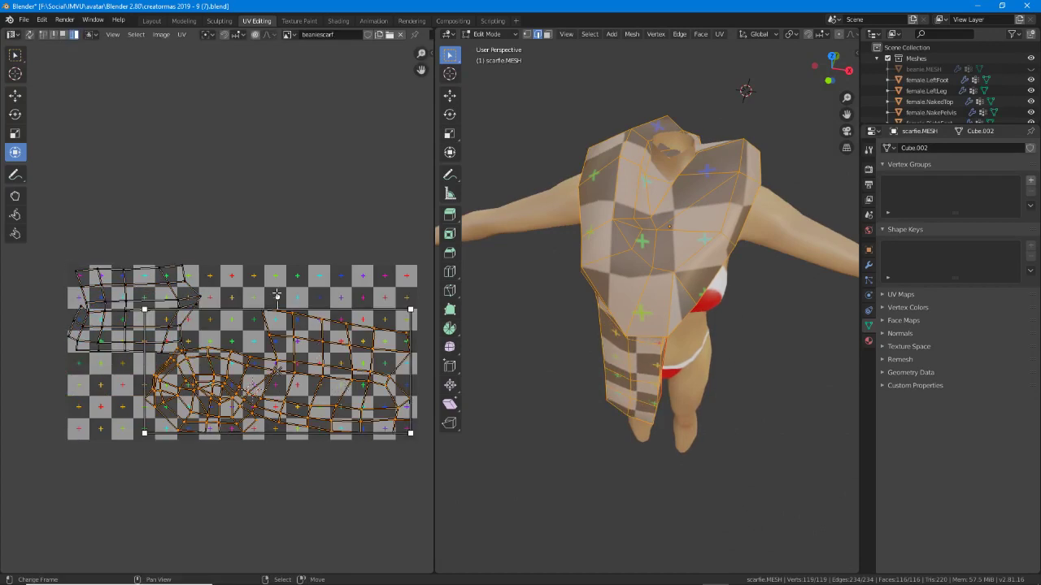
left_click_drag(276, 293, 265, 295)
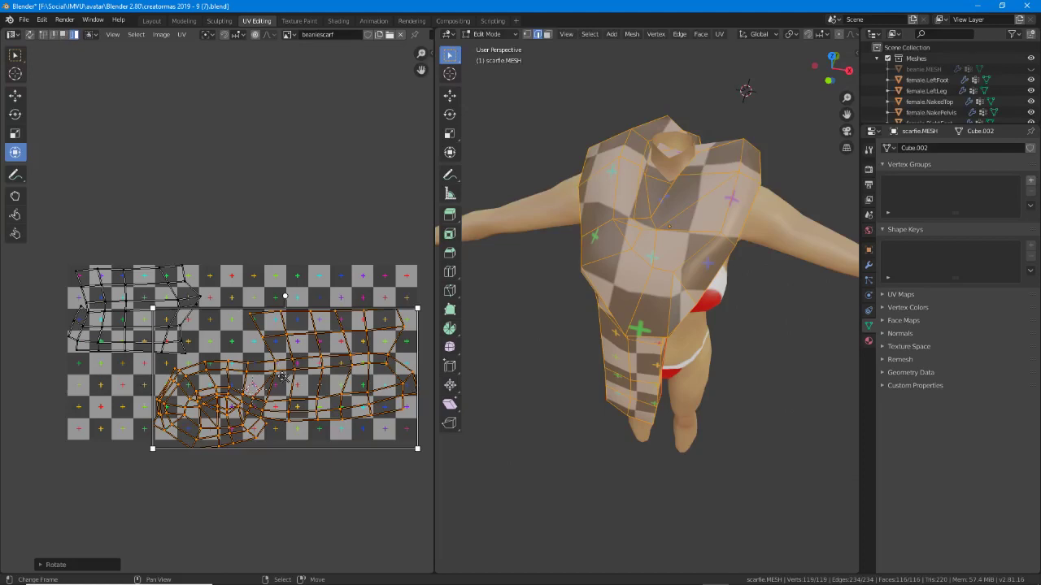
left_click_drag(279, 375, 280, 363)
Turn the front tail's UV island upright, place it along the grid image's left edge, and reselect the large scarf island.
left_click(114, 335)
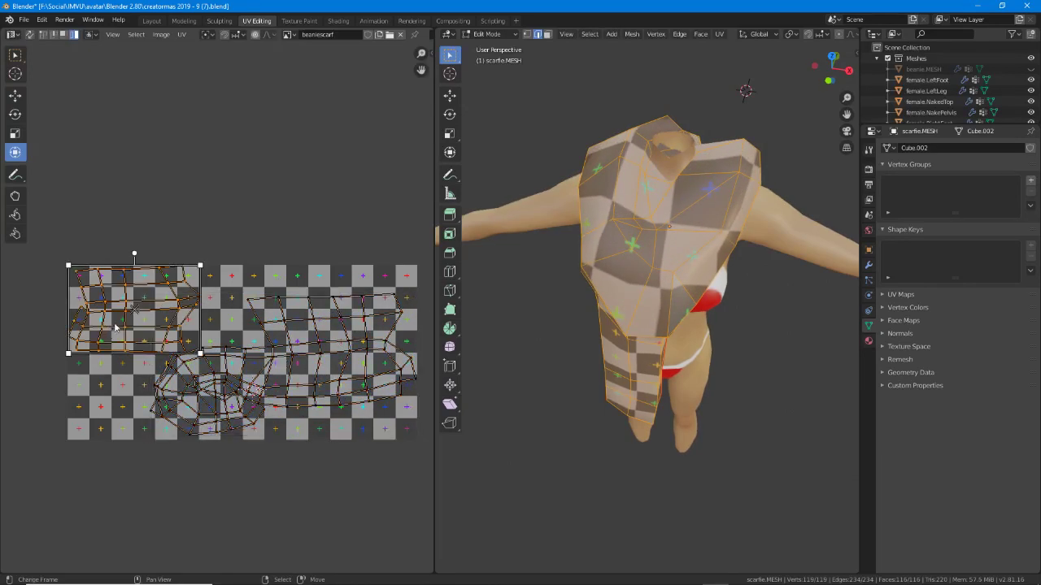
left_click_drag(133, 253, 114, 322)
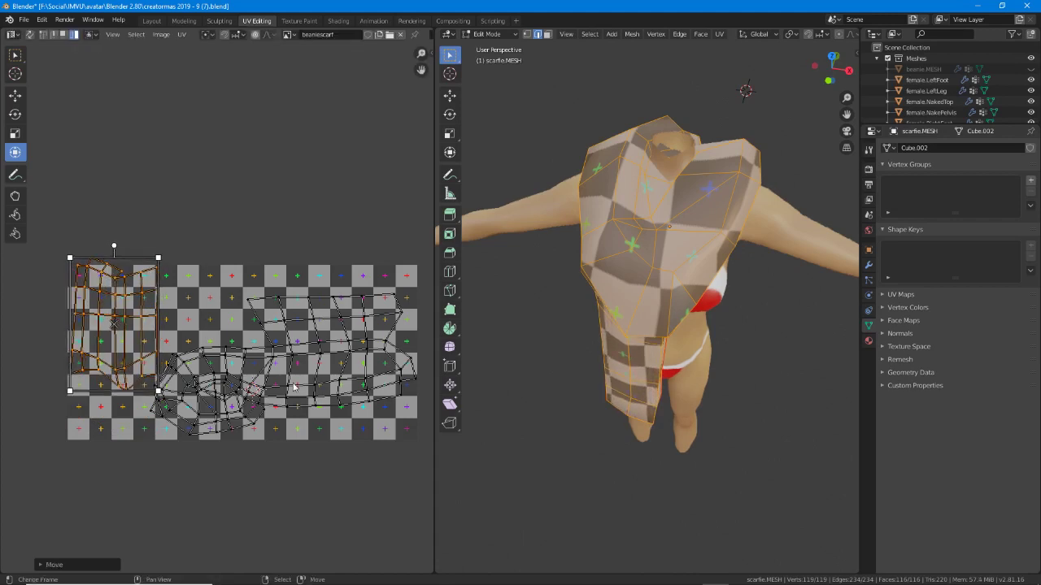
left_click(322, 376)
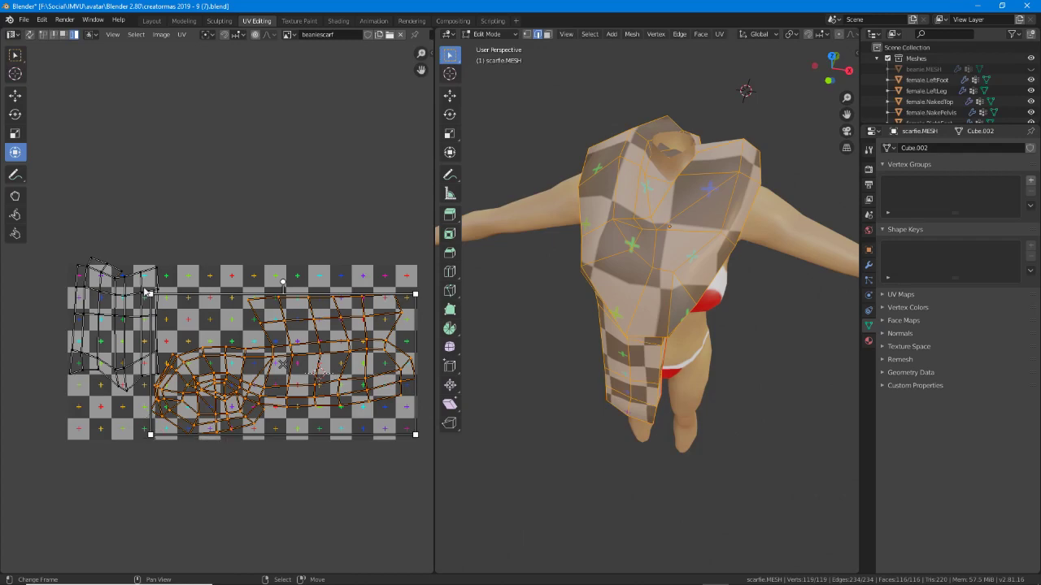
Shrink the large scarf UV island slightly, then shrink the front tail's island and fit it into the grid image's upper-left corner.
left_click_drag(147, 291, 157, 298)
middle_click_drag(701, 358, 542, 295)
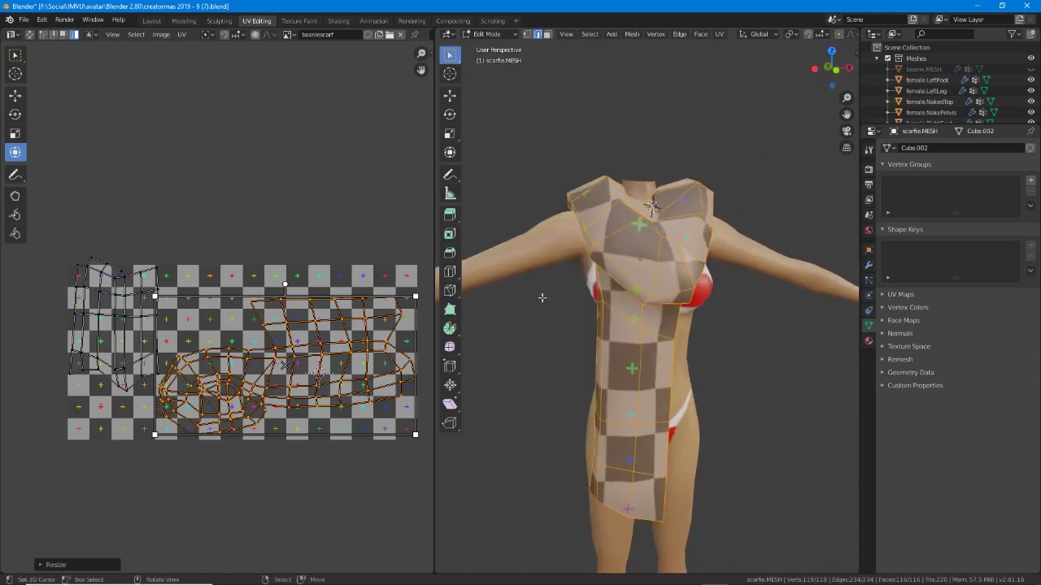
left_click(140, 310)
left_click_drag(157, 257, 147, 261)
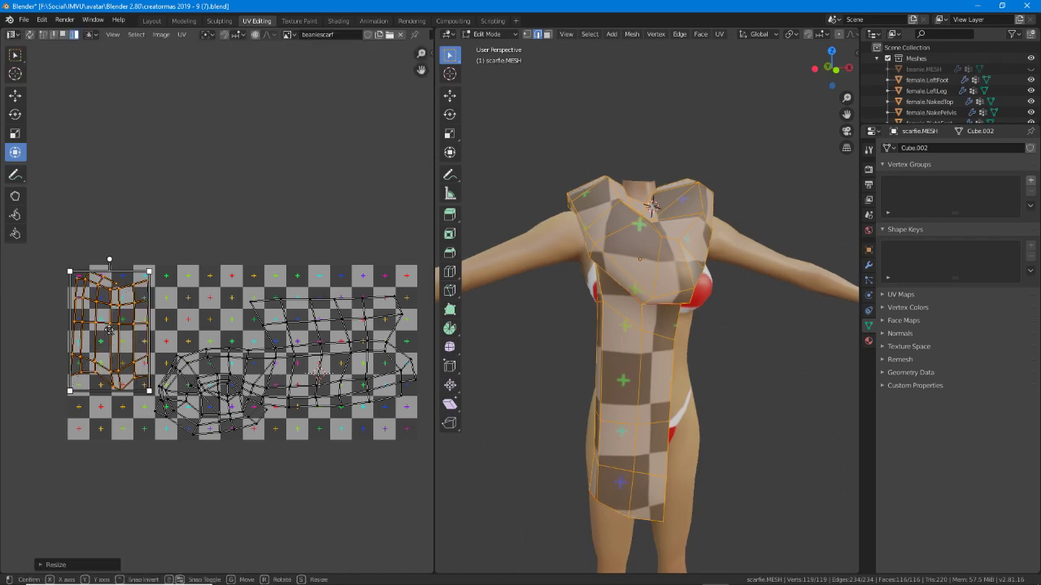
left_click_drag(109, 333, 107, 326)
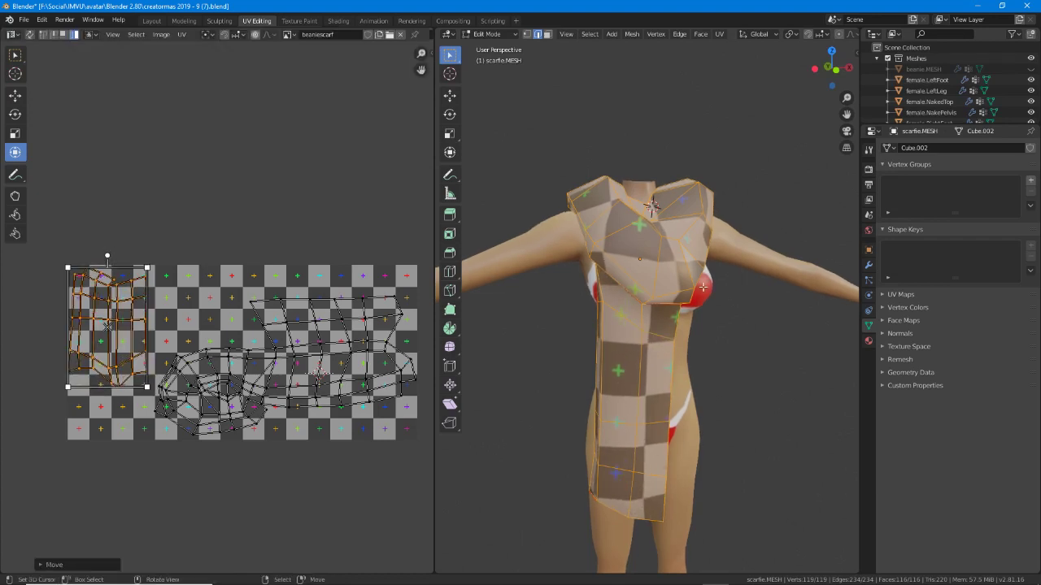
middle_click_drag(716, 268, 730, 308)
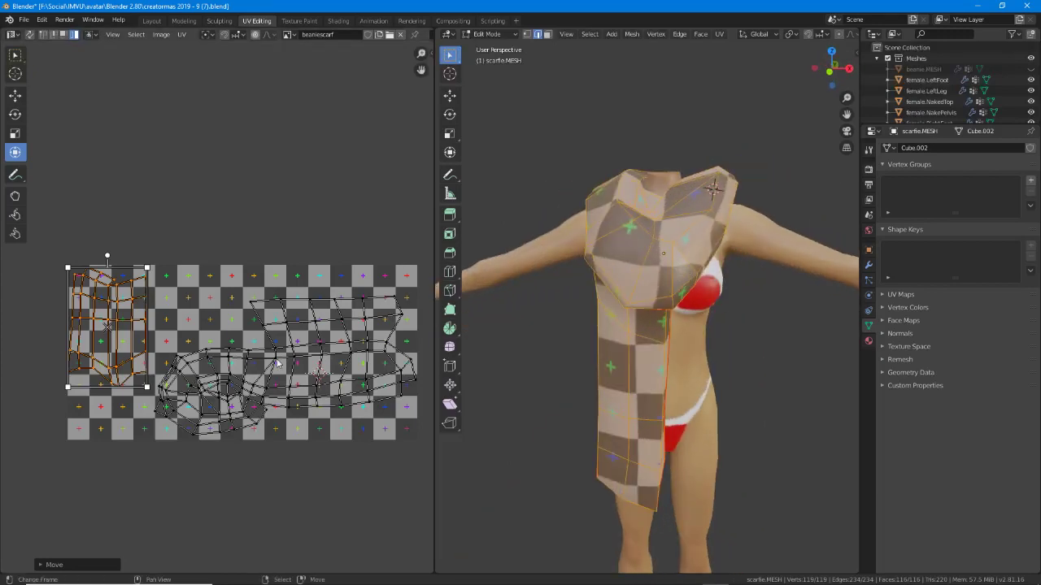
Rotate the large scarf UV island slightly clockwise to level its tail section, and turn the front tail's island horizontal.
left_click(321, 366)
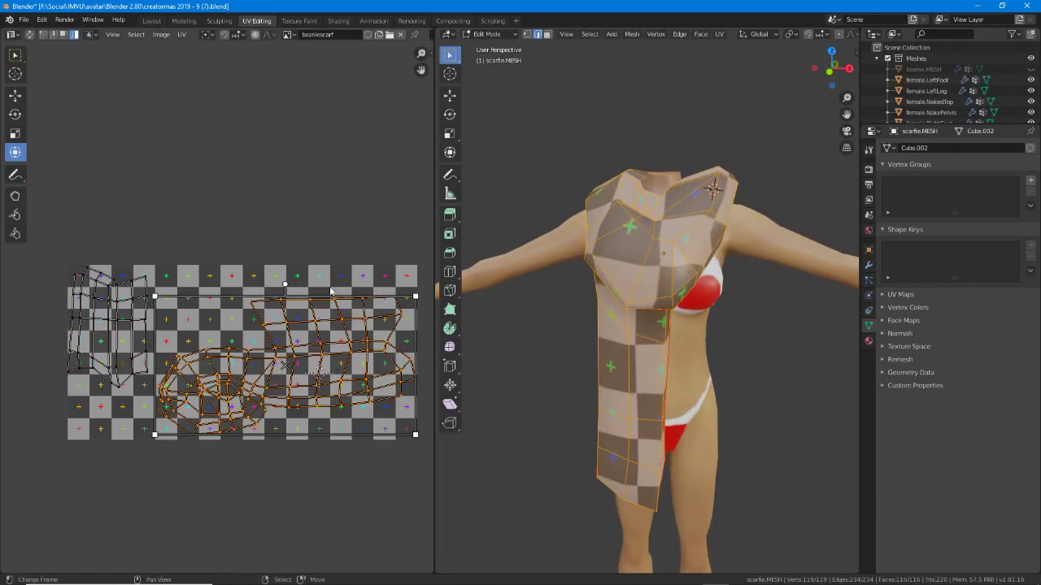
left_click_drag(284, 285, 287, 284)
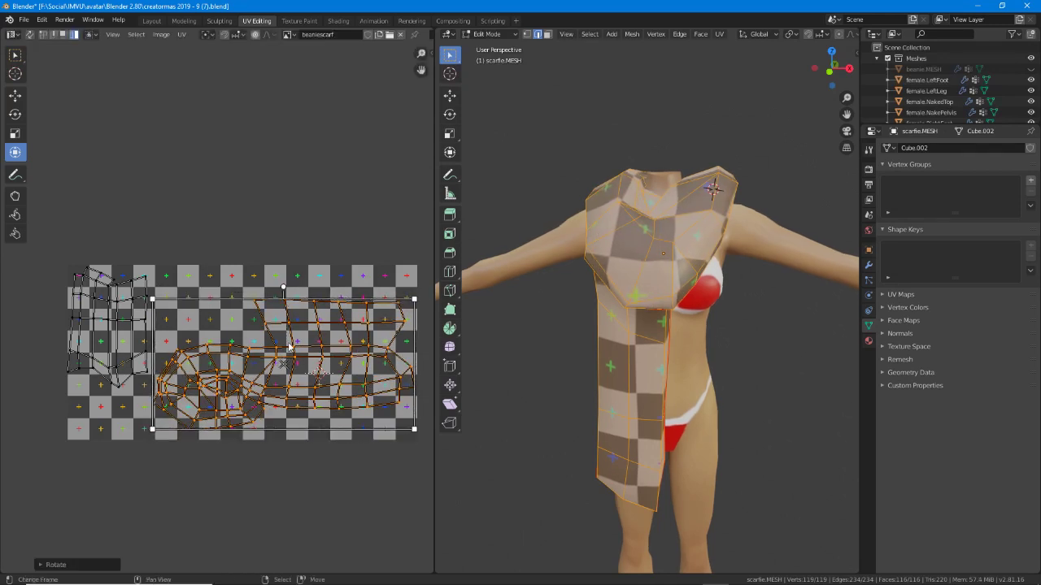
right_click(126, 306)
left_click_drag(107, 255, 160, 324, "ctrl")
key("Return")
key("g")
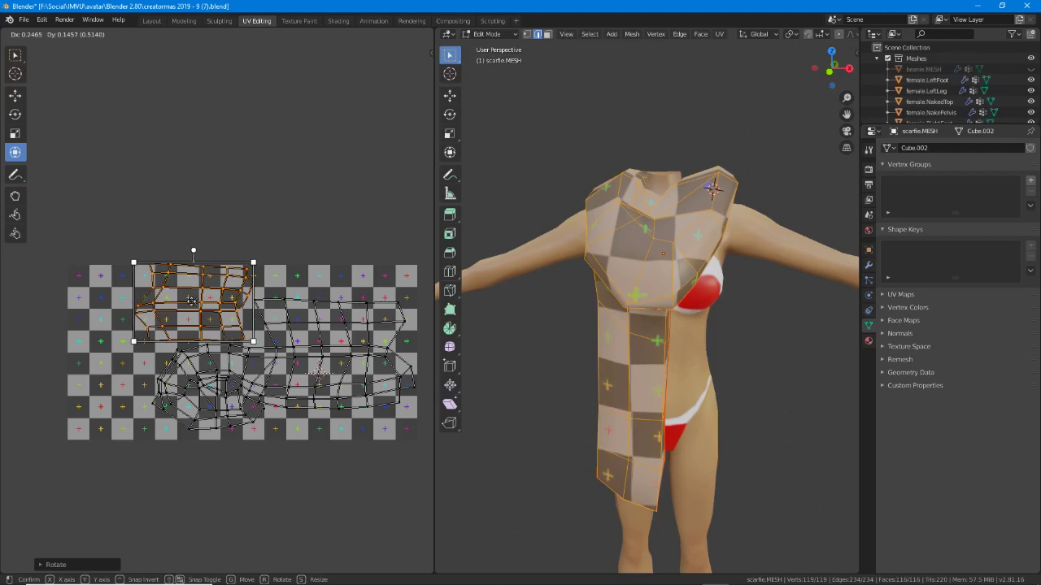
left_click(142, 311)
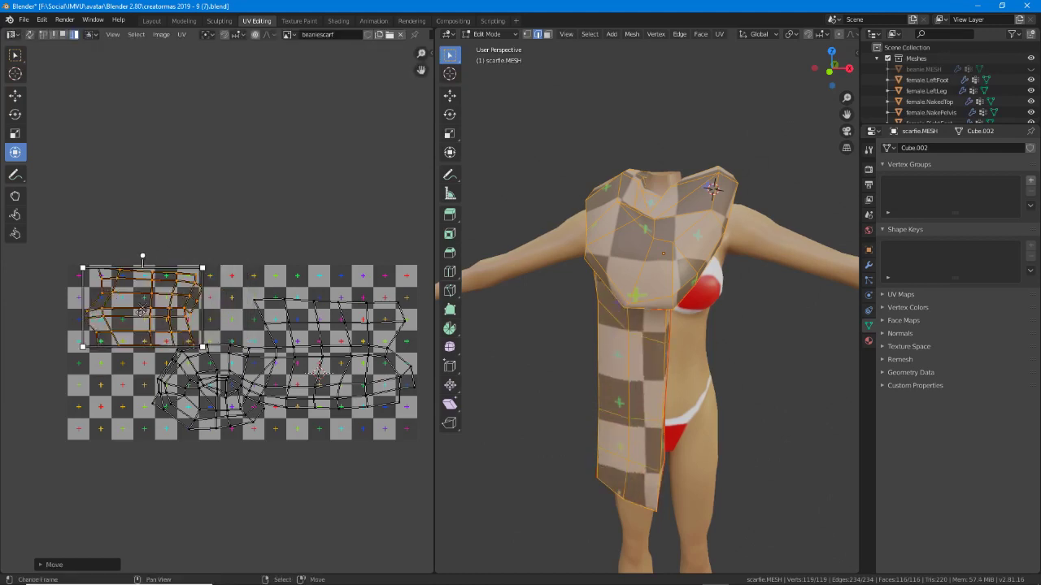
key("ctrl+z")
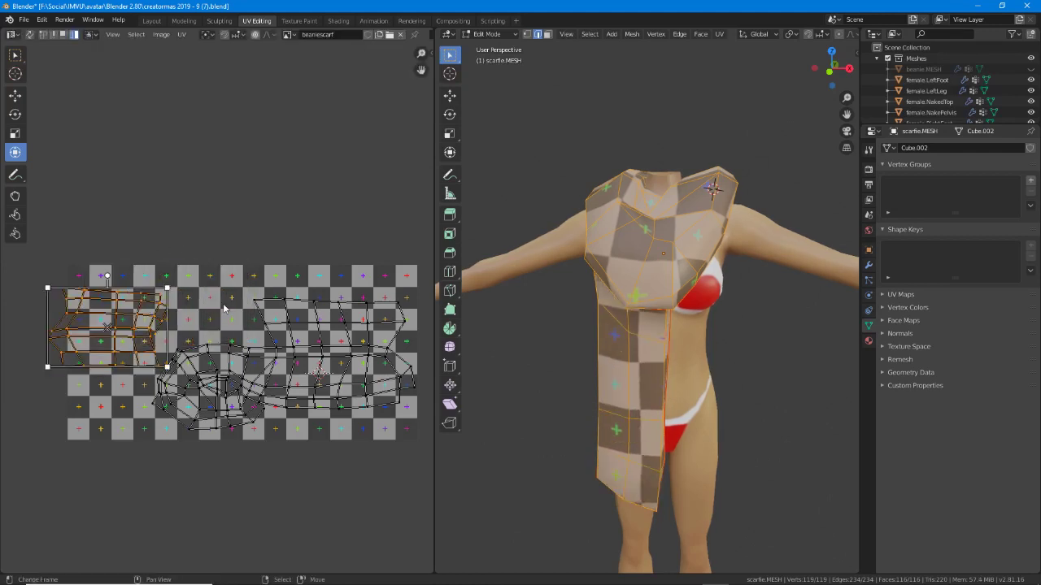
Rotate the front tail's UV island about 90° more so it stands upright, and move it into the grid image's lower-left corner.
key("r")
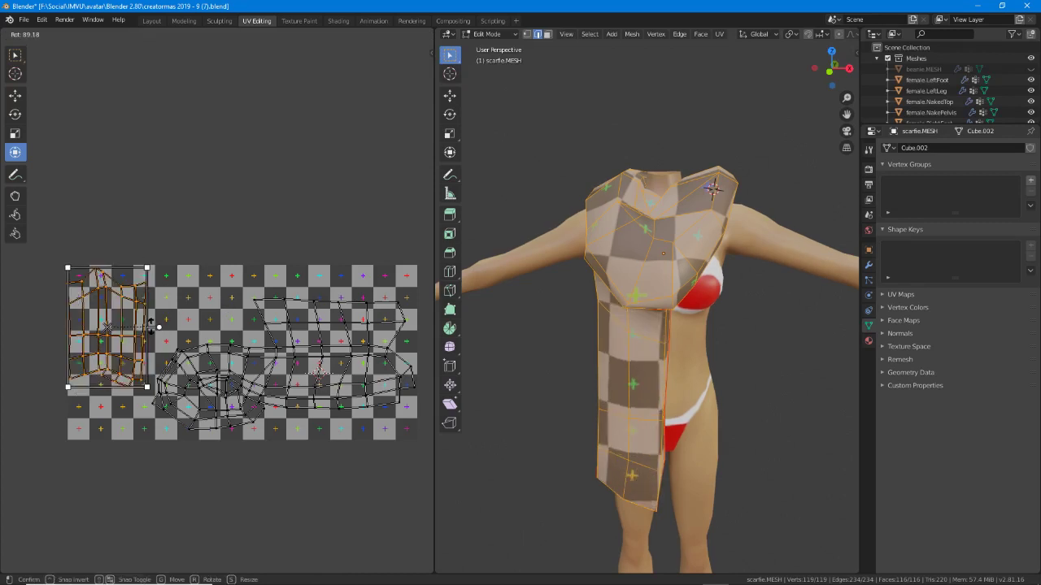
left_click(109, 327)
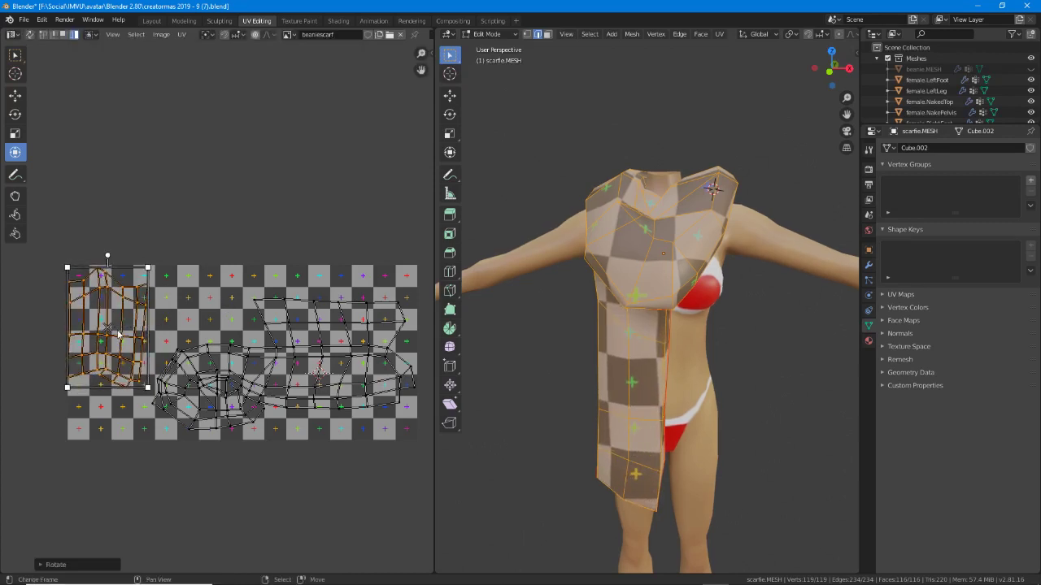
key("g")
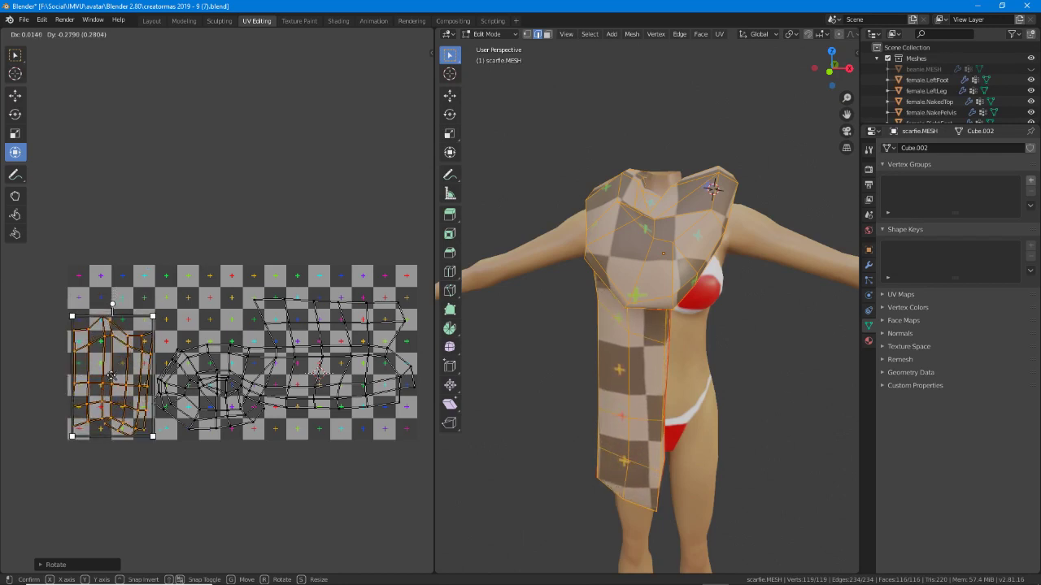
left_click(111, 376)
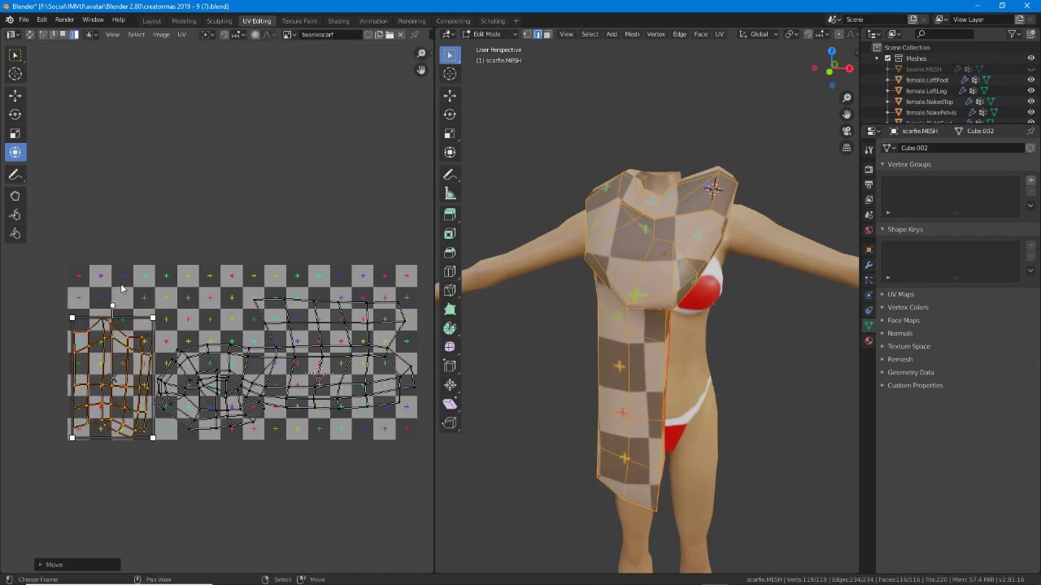
mouse_move(84, 267)
left_mouse_down("ctrl")
mouse_move(95, 301)
mouse_move(233, 335)
mouse_move(85, 263)
left_mouse_up("ctrl")
middle_click_drag(731, 395, 737, 351)
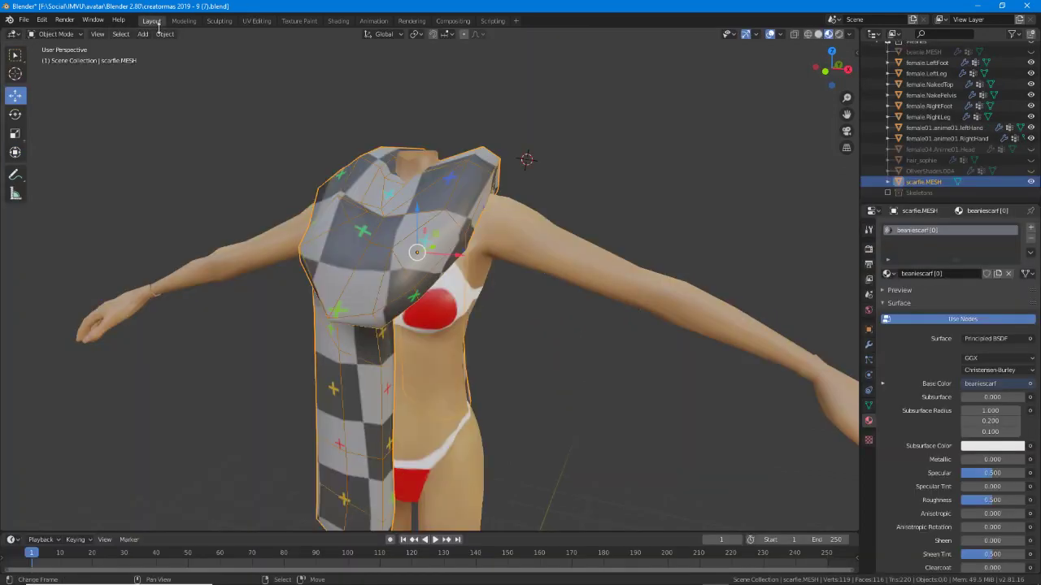
Switch to the Layout workspace, deselect everything, and unhide beanie.MESH to view it together with the scarf.
left_click(152, 20)
middle_click_drag(492, 312, 430, 270)
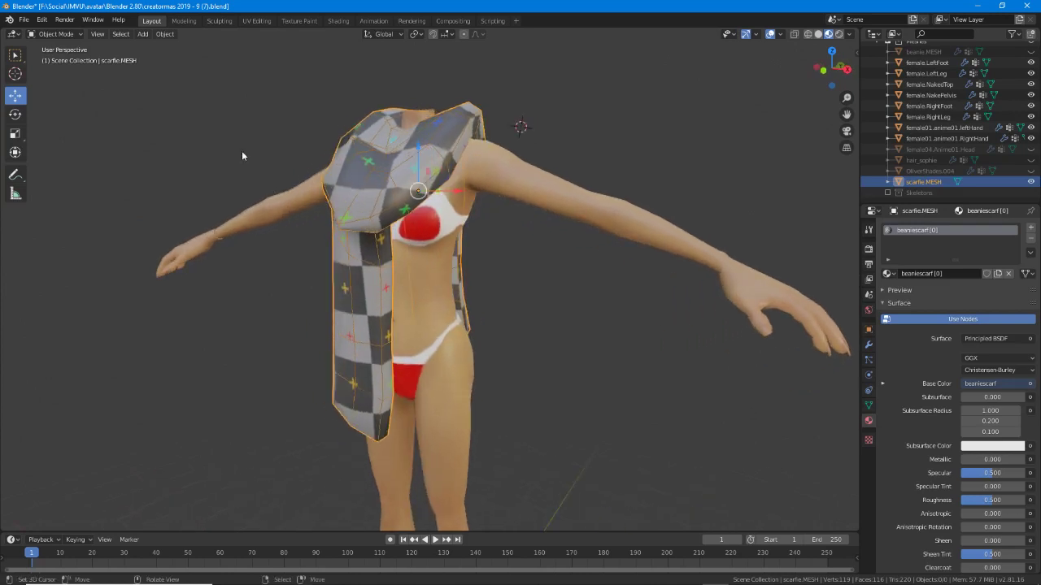
left_click(120, 33)
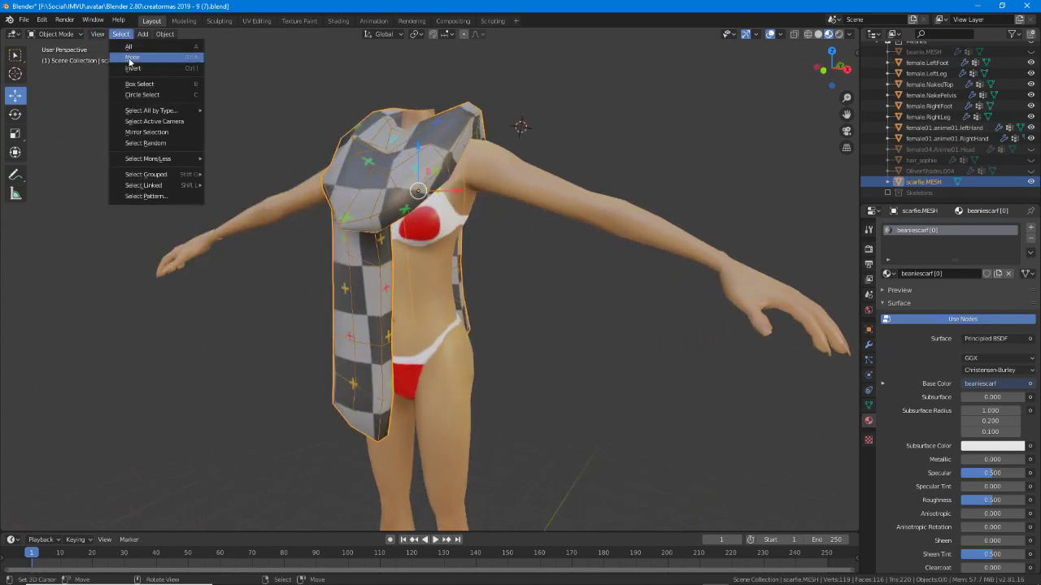
left_click(130, 57)
middle_click_drag(350, 301, 741, 192)
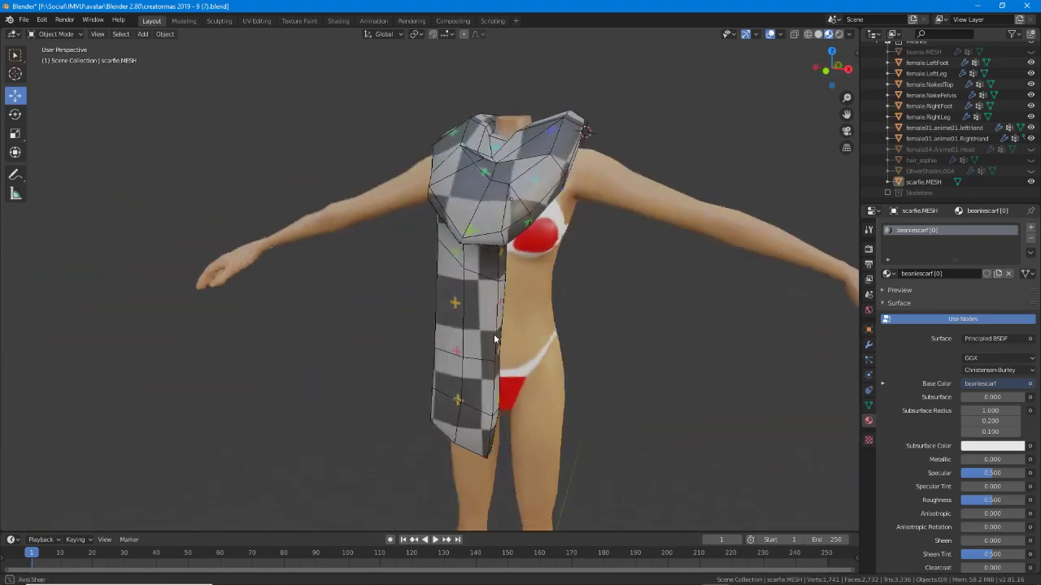
left_click(1031, 52)
middle_click_drag(634, 301, 509, 233)
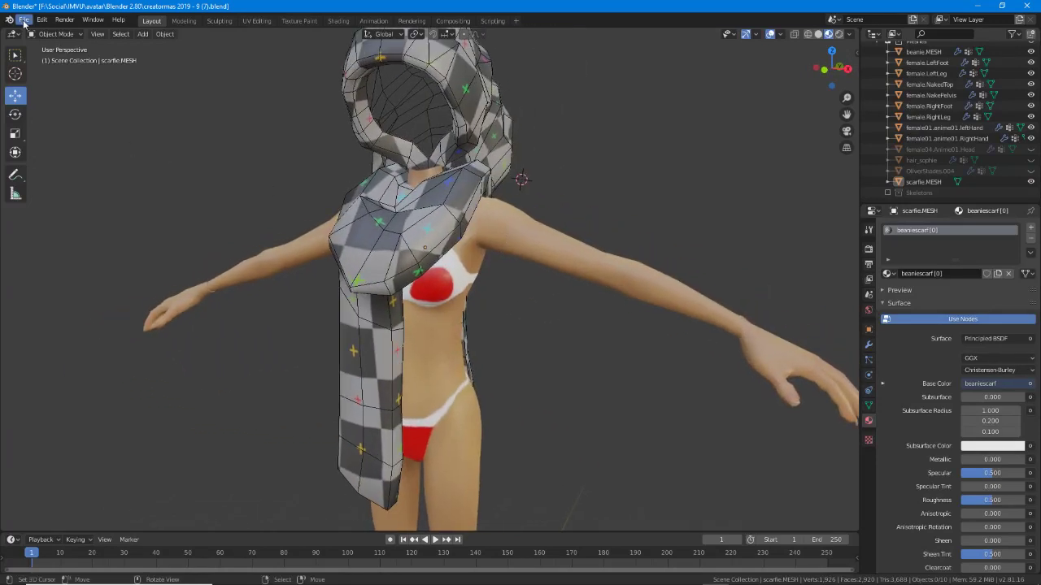
Save the project as a new file named creatormas 2019 - 9 (8).blend.
key("ctrl+shift+s")
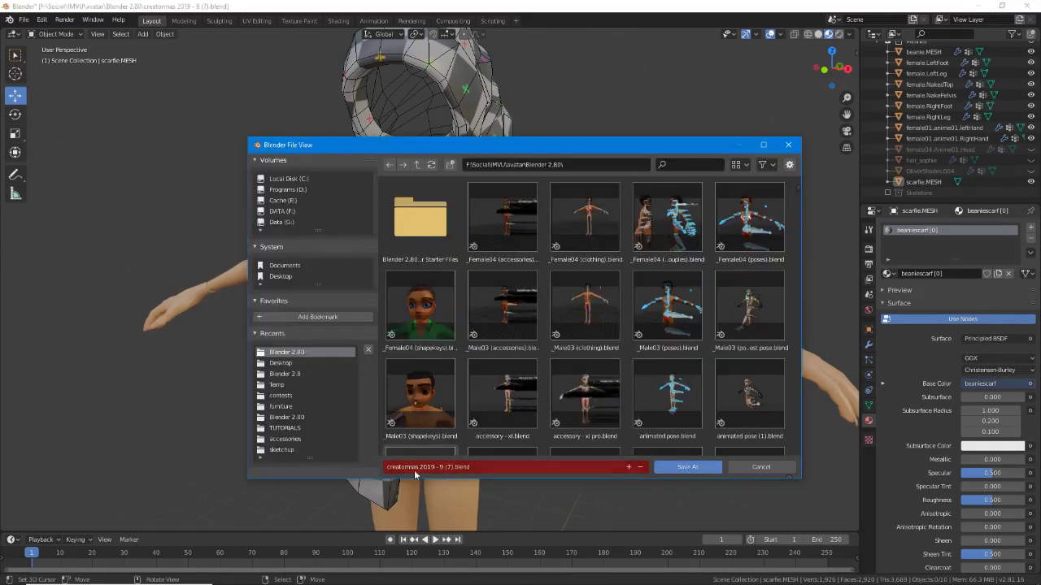
left_click(446, 468)
left_click(449, 467)
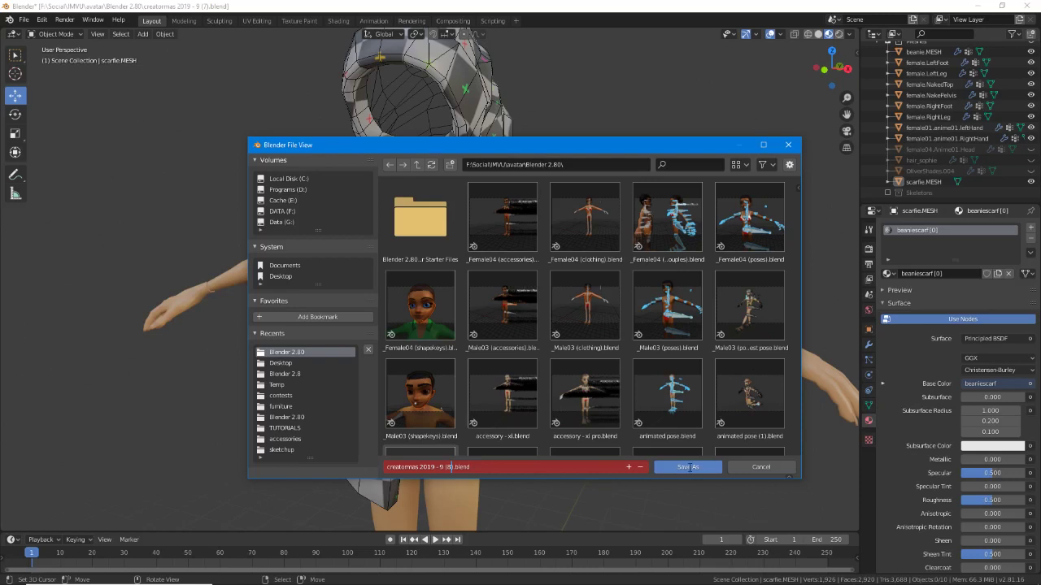
type("8")
left_click(687, 467)
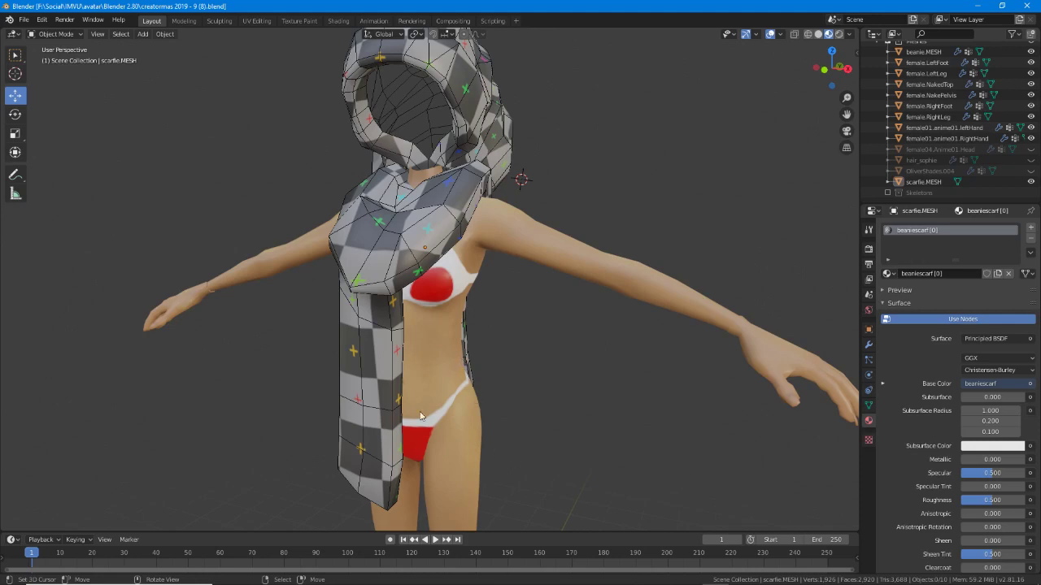
Enable the Skeletons collection and add an Armature modifier to the scarf with Female03MasterRoot as its object.
left_click(886, 193)
left_click(686, 114)
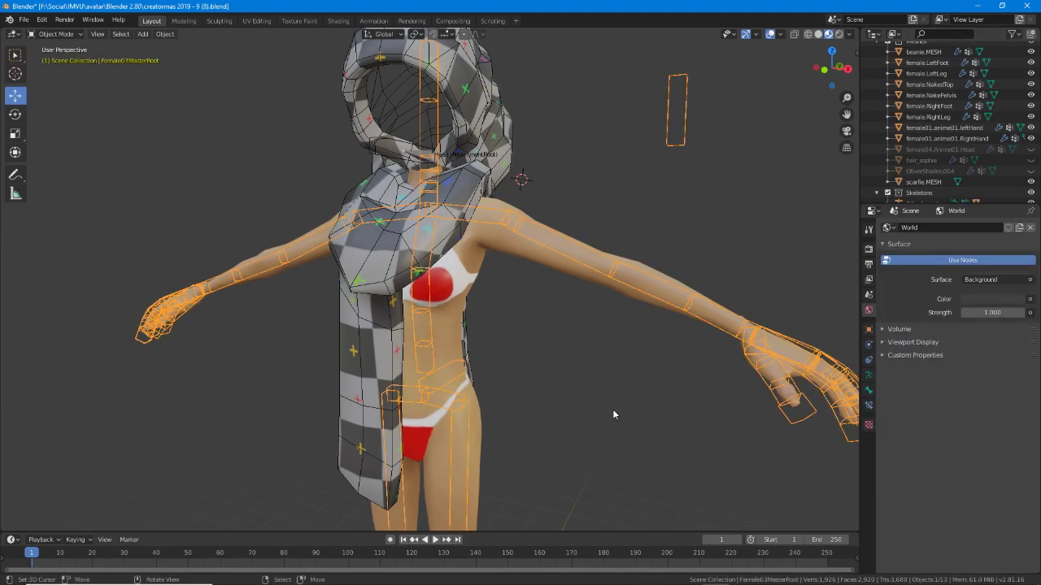
left_click(342, 433)
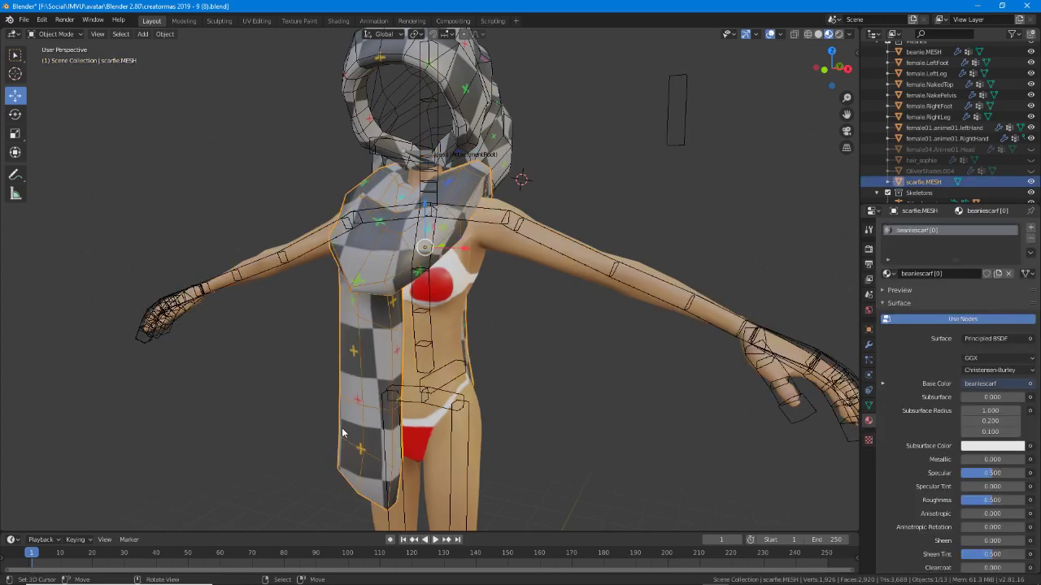
key("ctrl")
left_click(868, 344)
left_click(958, 227)
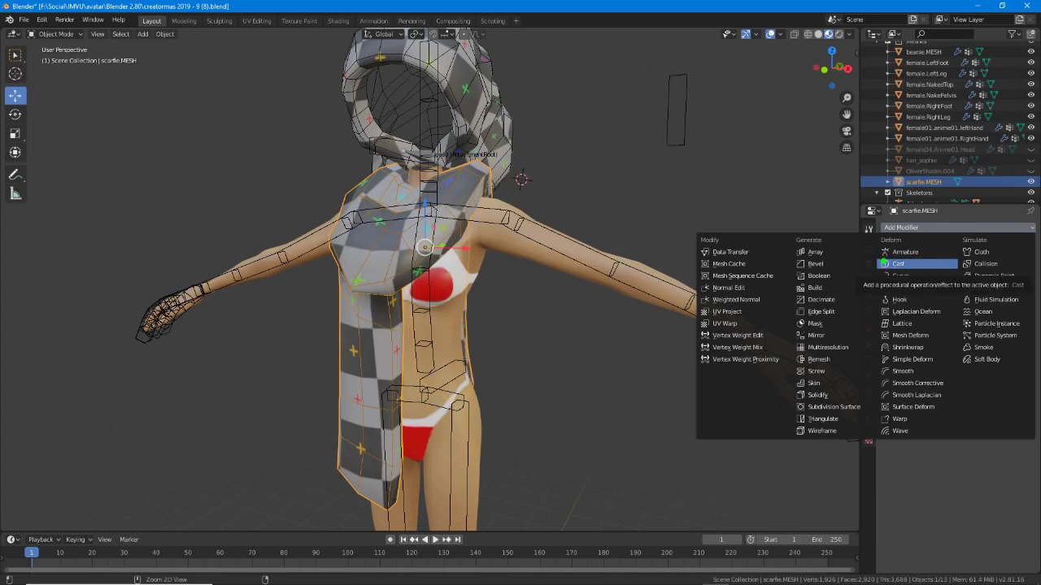
left_click(903, 252)
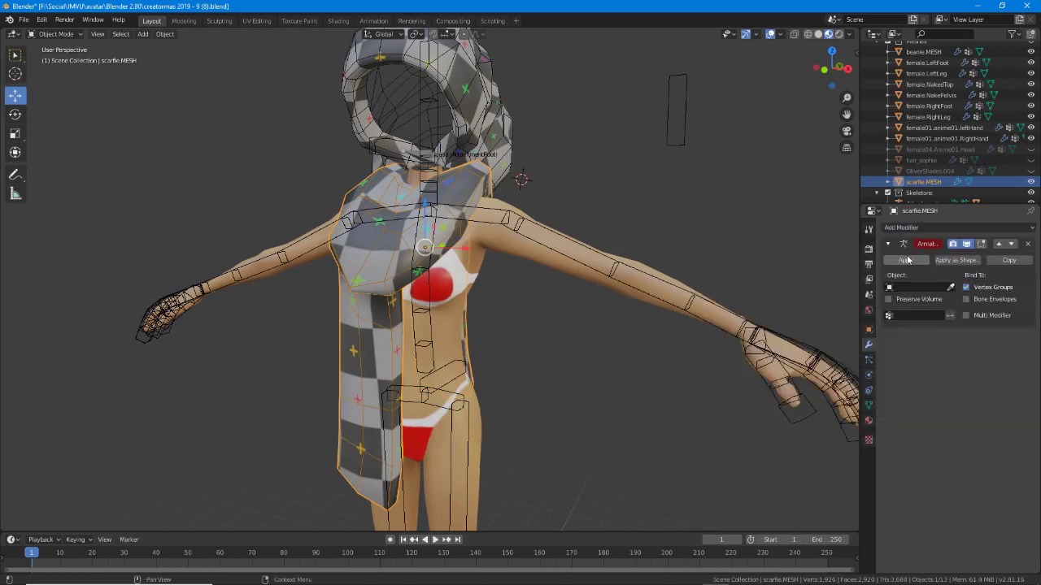
left_click(912, 288)
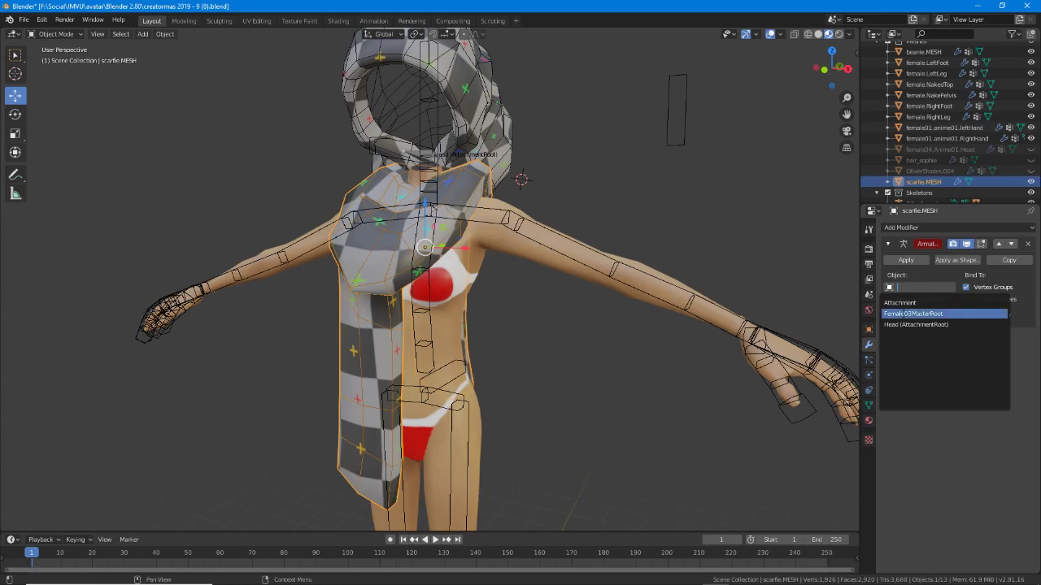
left_click(912, 314)
Test-move the Female03MasterRoot armature and cancel, then compare the Armature modifiers of female.NakedTop and the scarf.
left_click(664, 140)
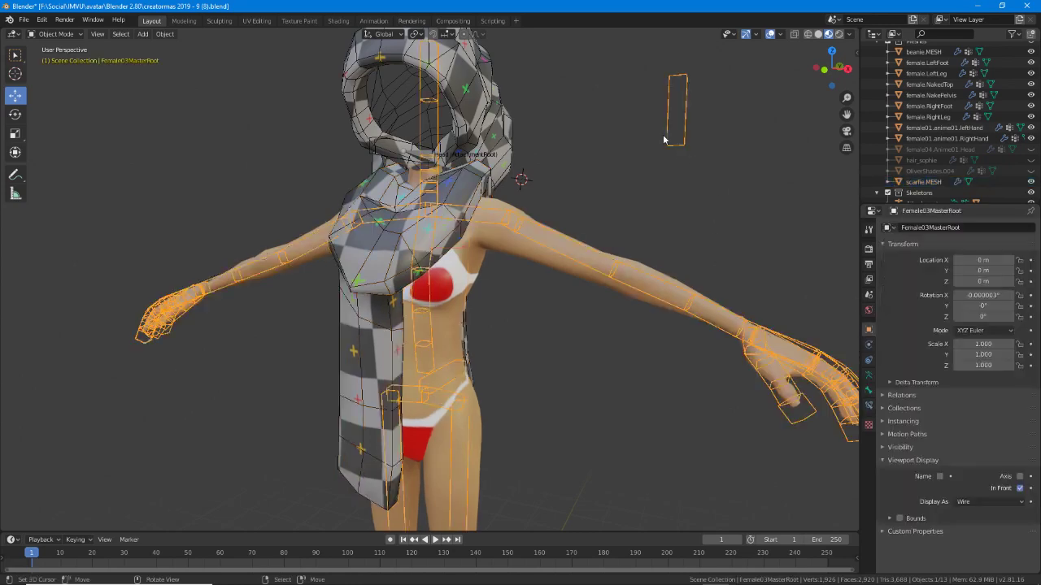
key("g")
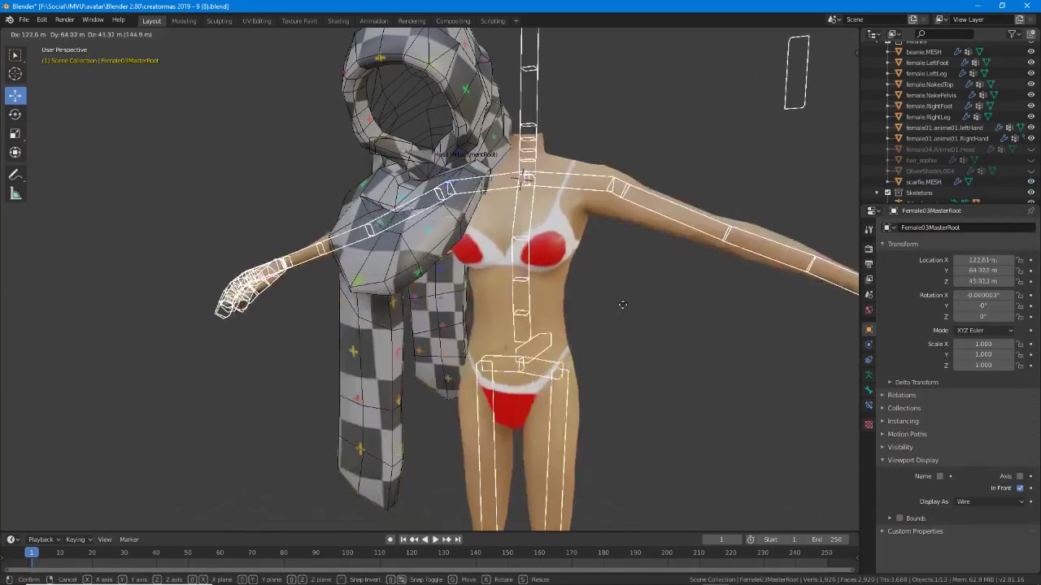
right_click(533, 291)
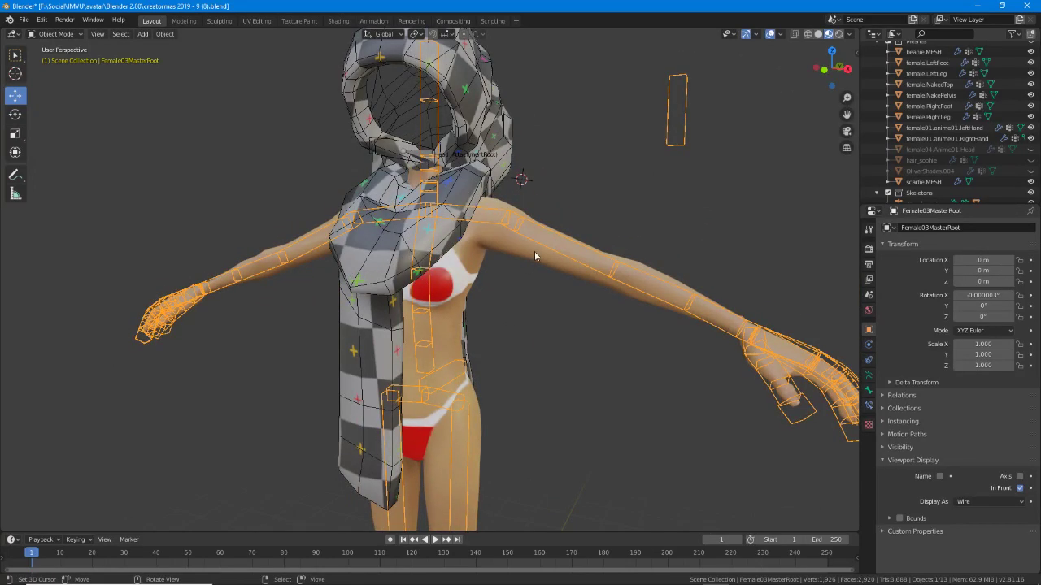
left_click(534, 251)
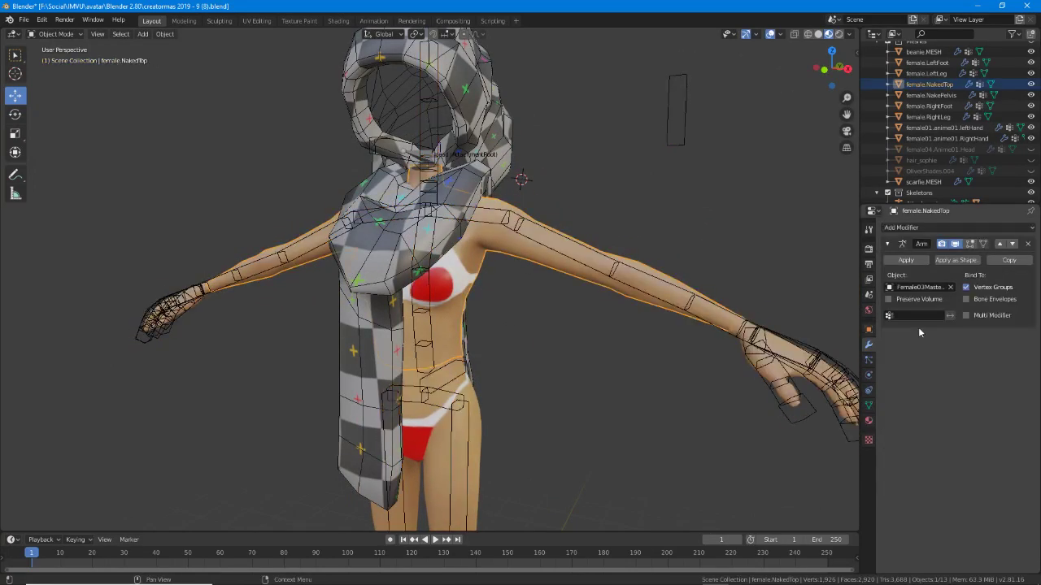
left_click(342, 323)
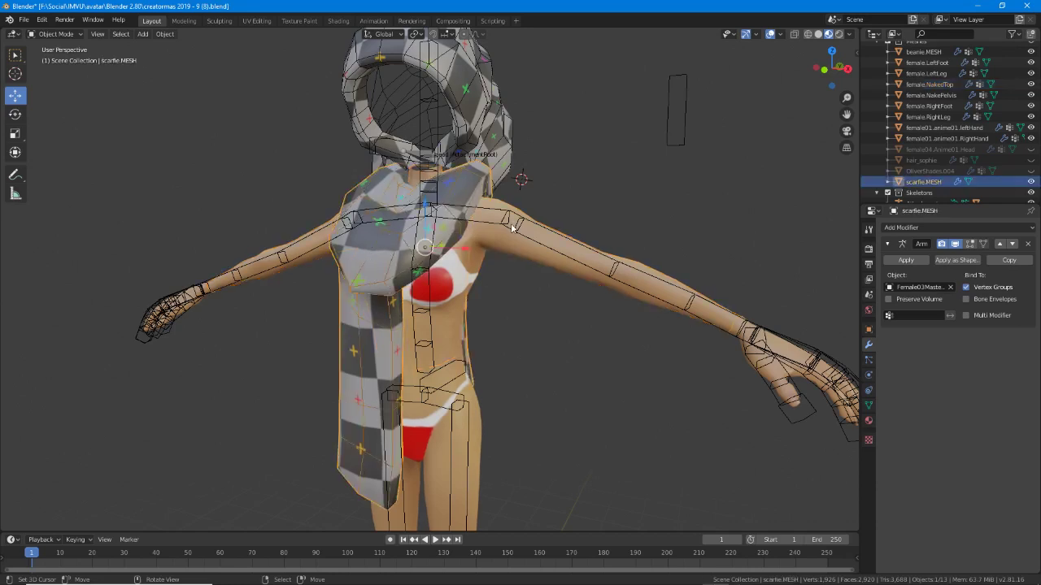
Test-move the Spine04 bone of Female03MasterRoot in Pose Mode, cancel the move, and return to Object Mode.
left_click(682, 121)
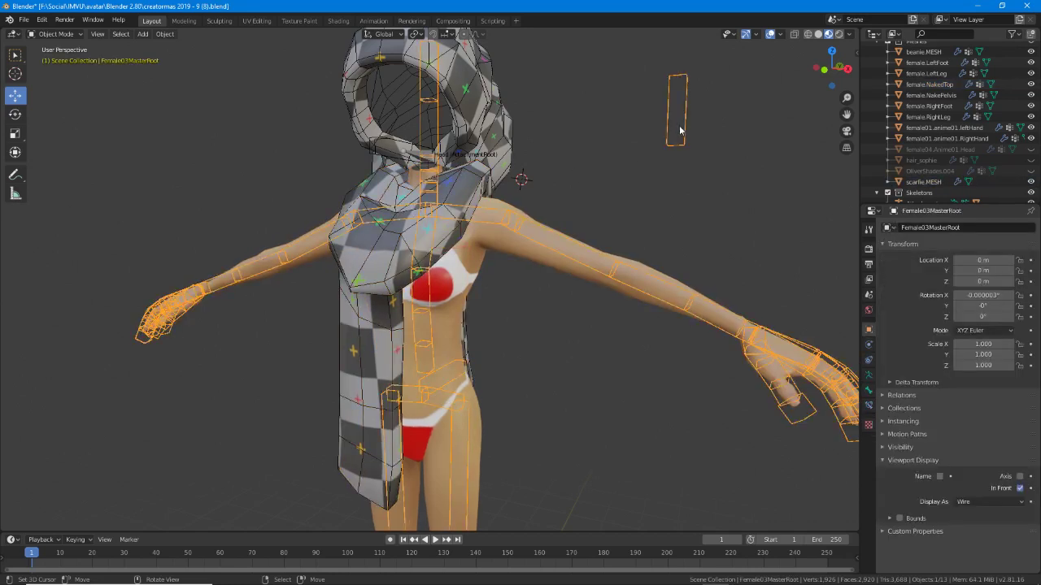
key("ctrl+Tab")
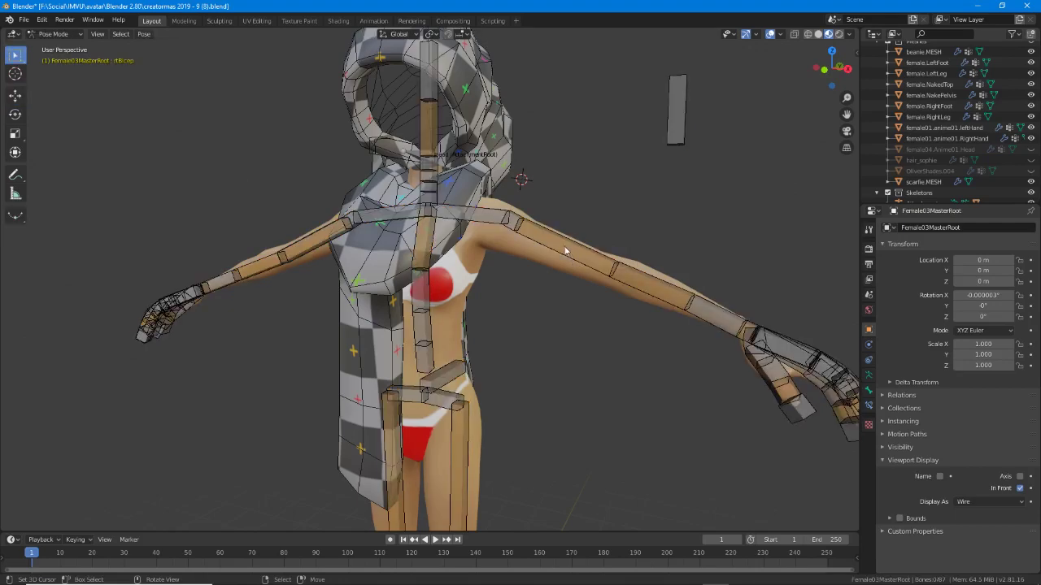
left_click(424, 242)
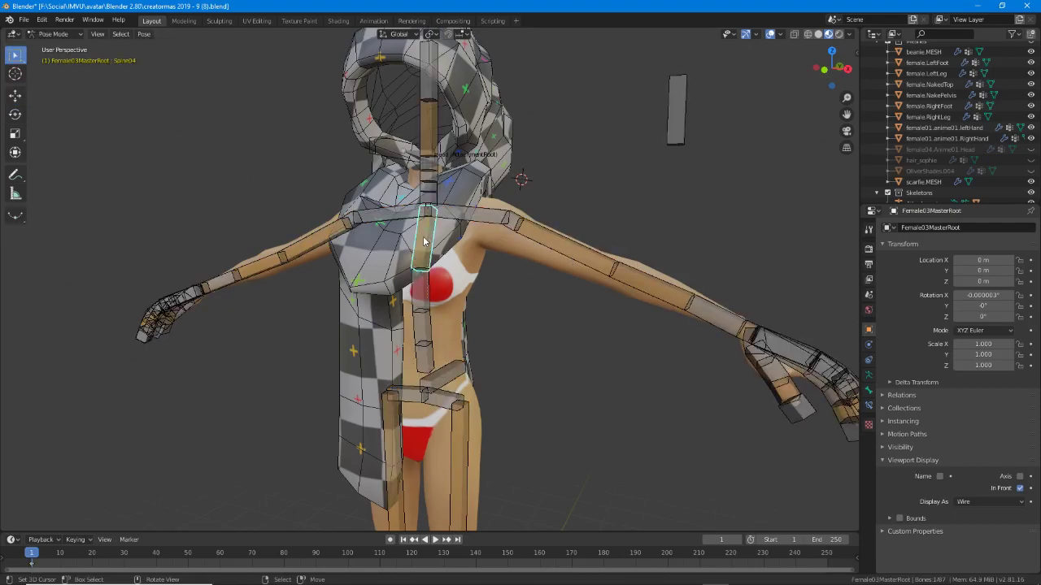
key("g")
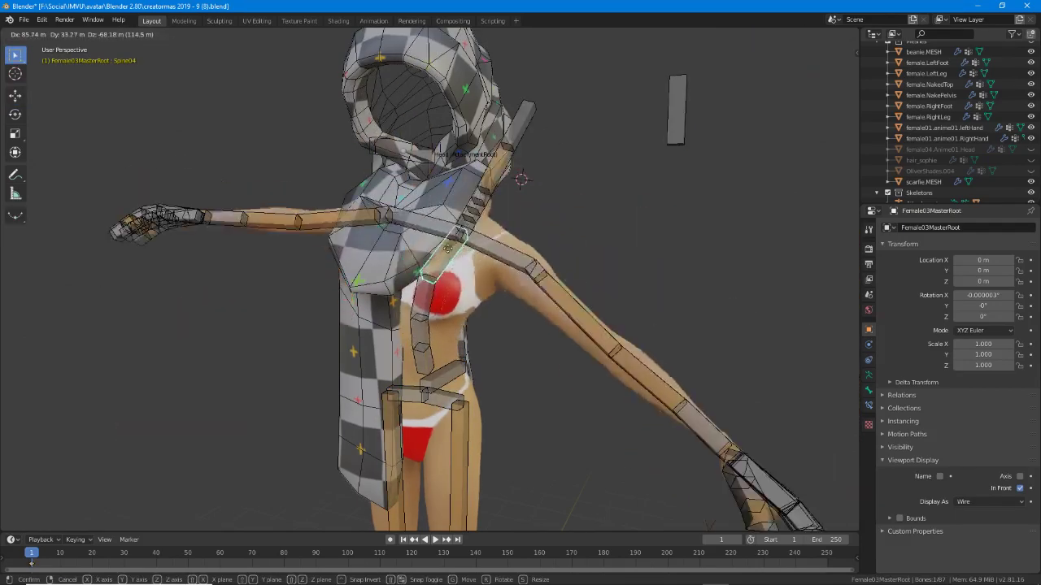
key("Escape")
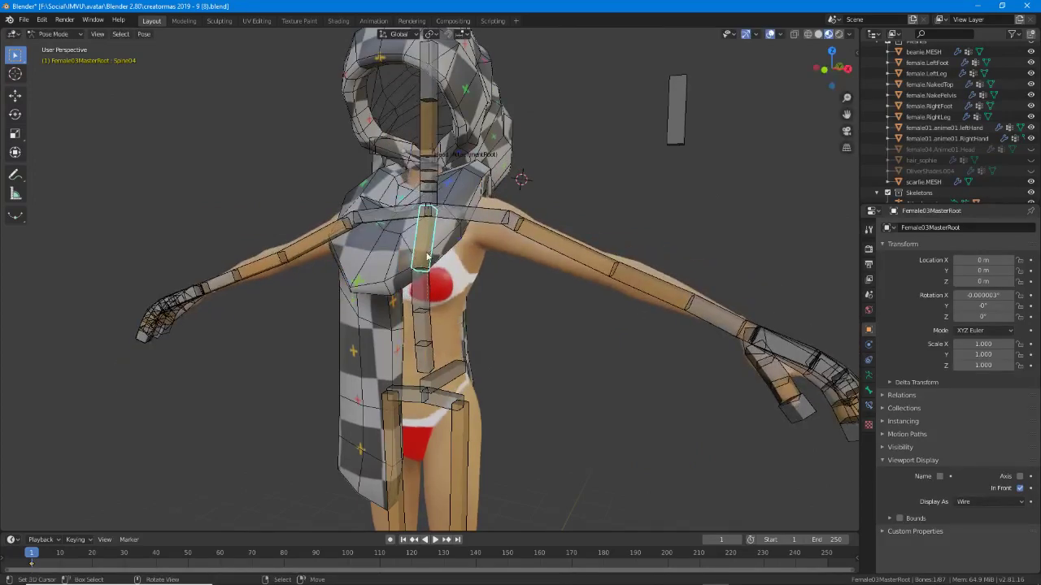
key("ctrl+Tab")
Select the Female03MasterRoot armature, add the scarf as the active object, and enter Weight Paint mode.
left_click(361, 286)
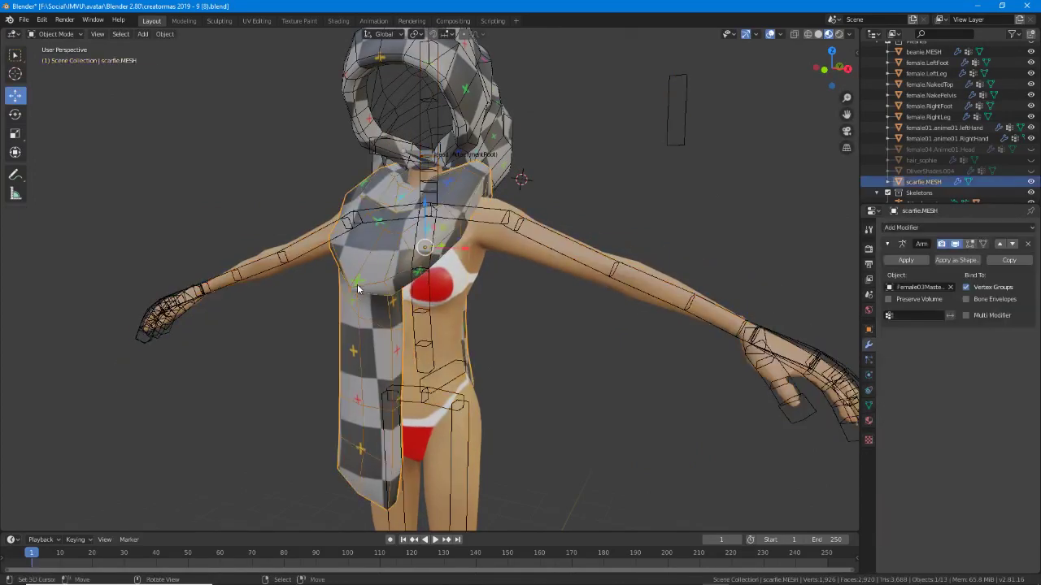
middle_click_drag(344, 342, 391, 352)
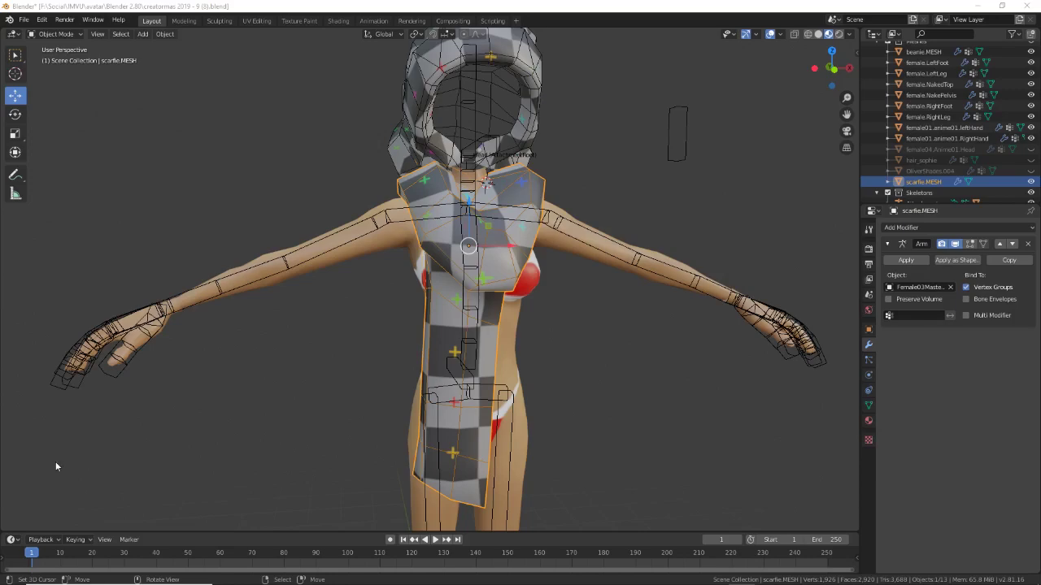
mouse_move(358, 423)
middle_mouse_down()
mouse_move(296, 411)
mouse_move(354, 409)
middle_mouse_up()
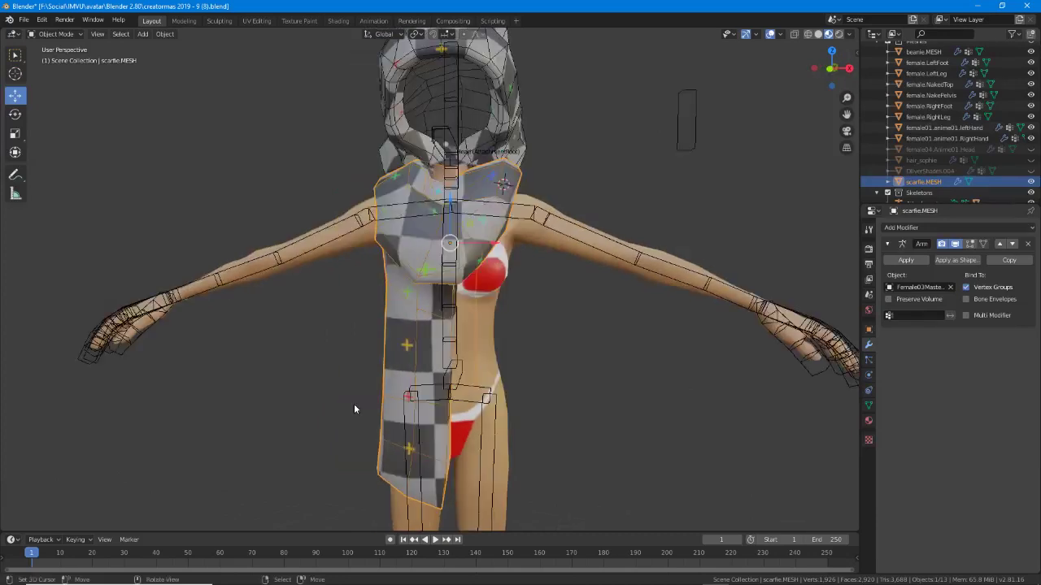
left_click(290, 244)
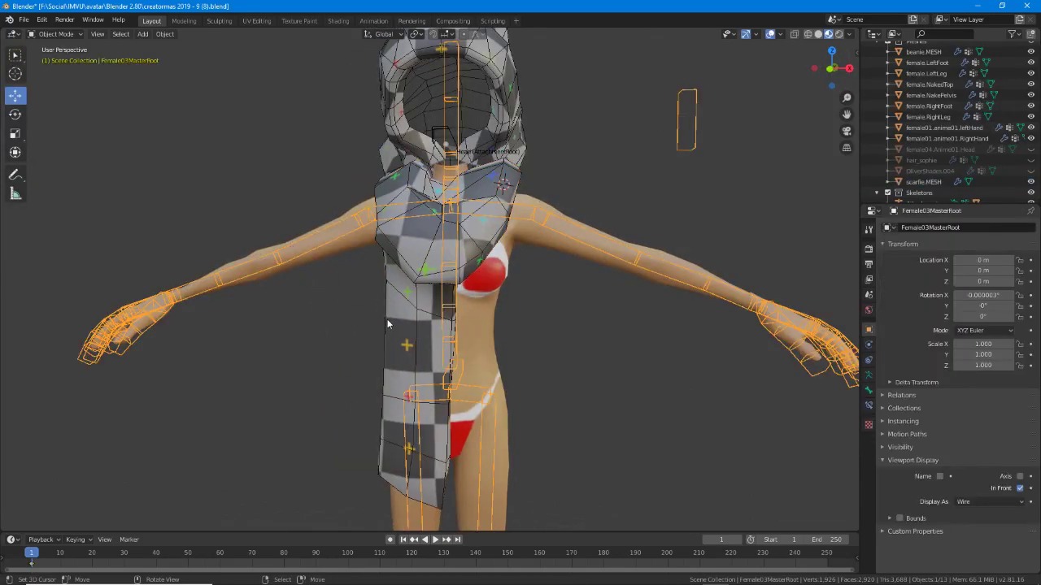
middle_click_drag(396, 360, 384, 355)
left_click(372, 342, "shift")
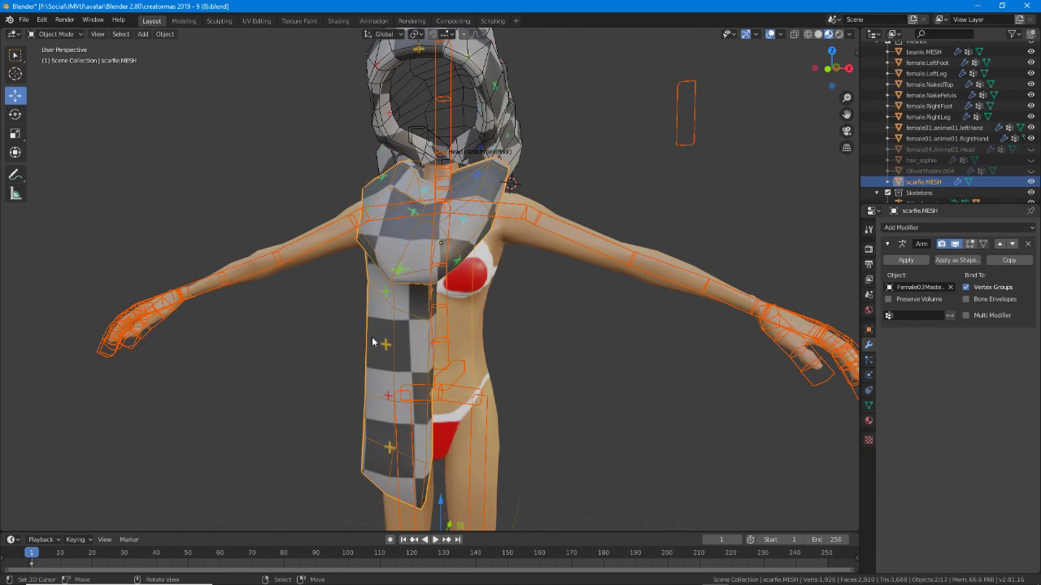
left_click(674, 128)
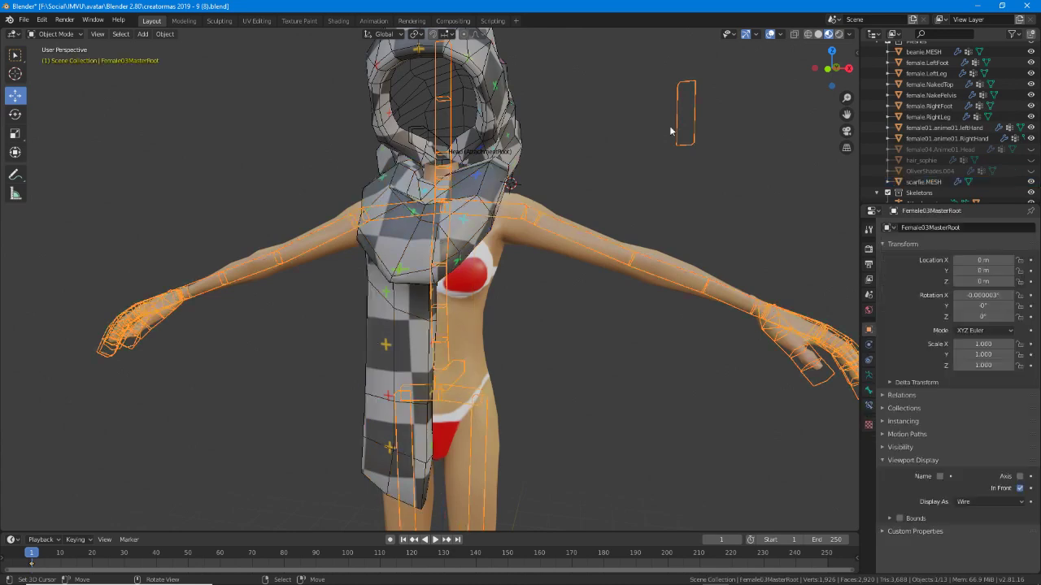
left_click(372, 357, "shift")
key("ctrl+z")
key("ctrl+shift+z")
left_click(57, 34)
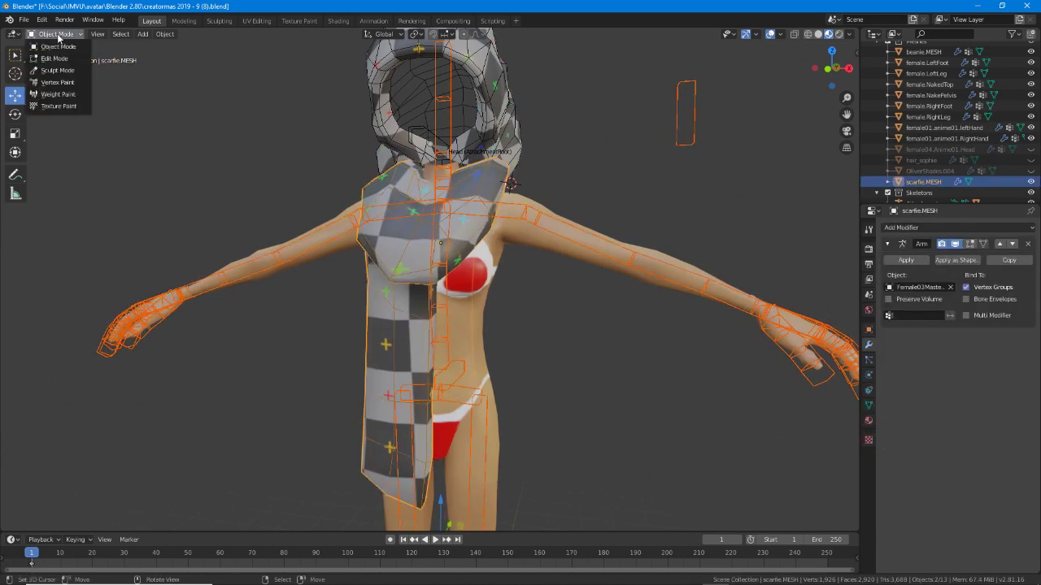
left_click(58, 95)
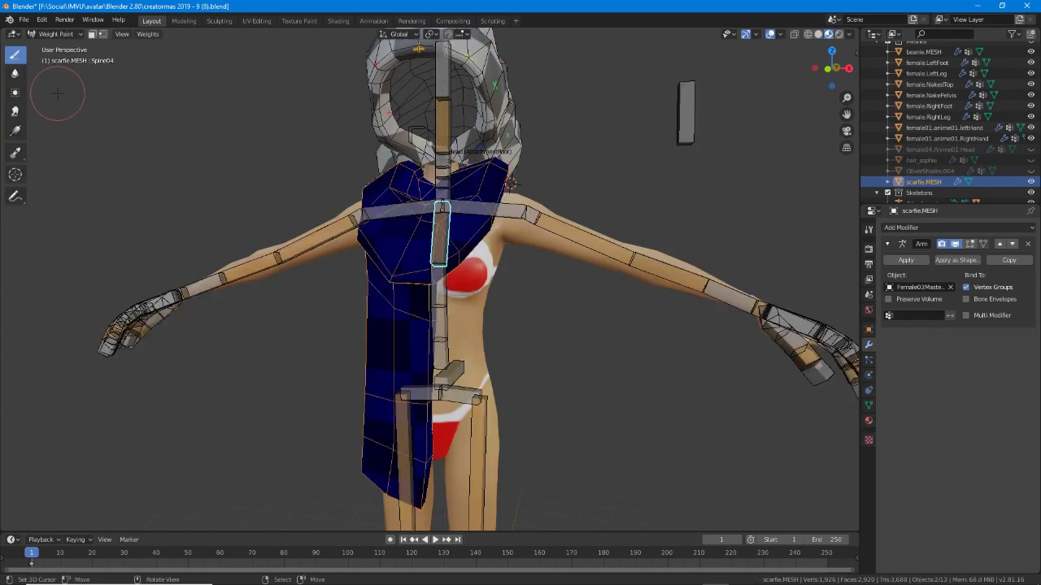
Pick the lfClavicle bone and then Spine02 as the active weight-paint bone, and display the scarf's vertex groups.
left_click(507, 213, "ctrl")
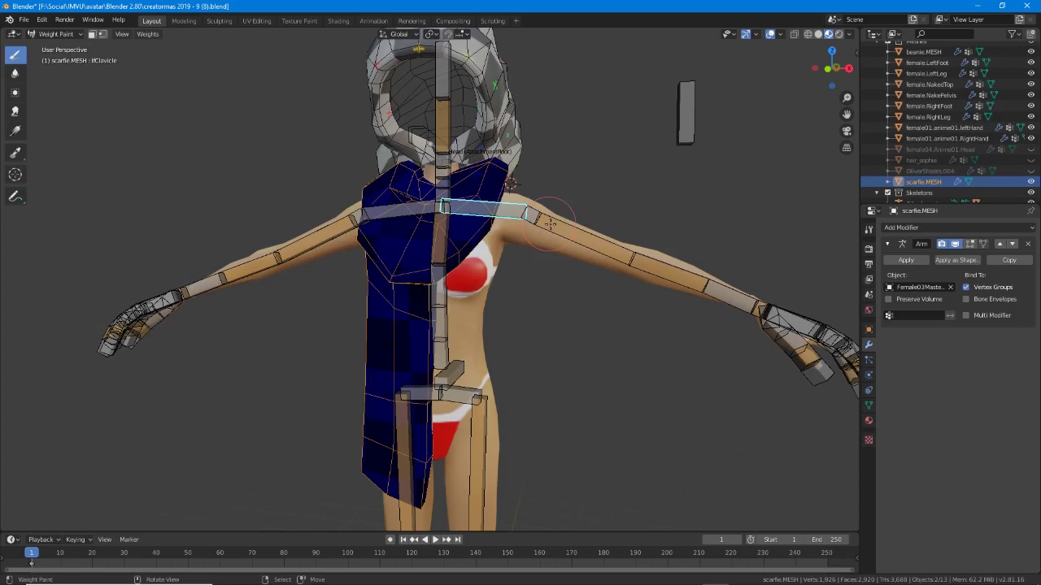
left_click(442, 321, "ctrl")
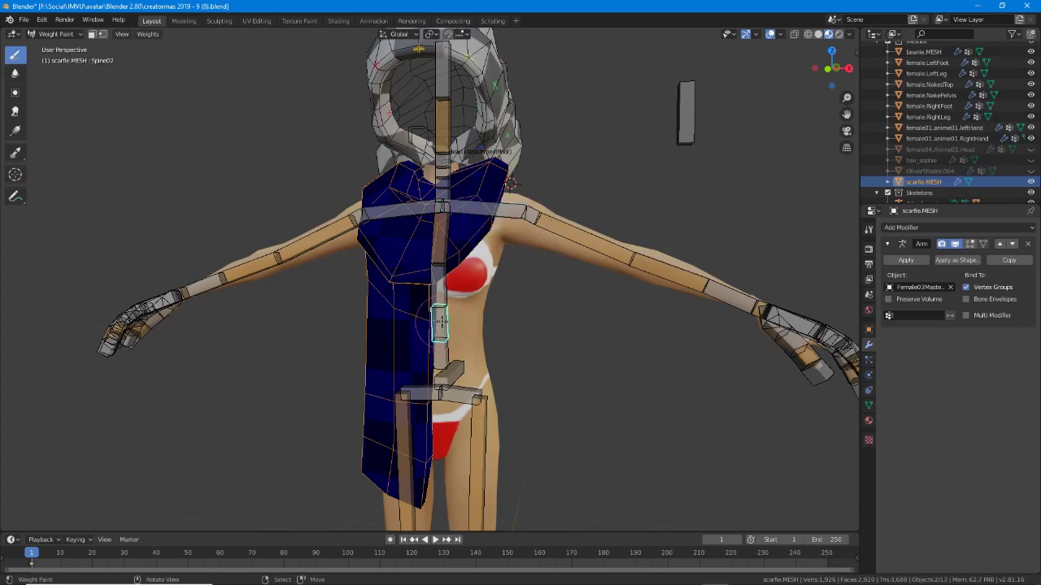
scroll(442, 309, "up", 1)
middle_click_drag(445, 287, 319, 329)
left_click(391, 334, "ctrl")
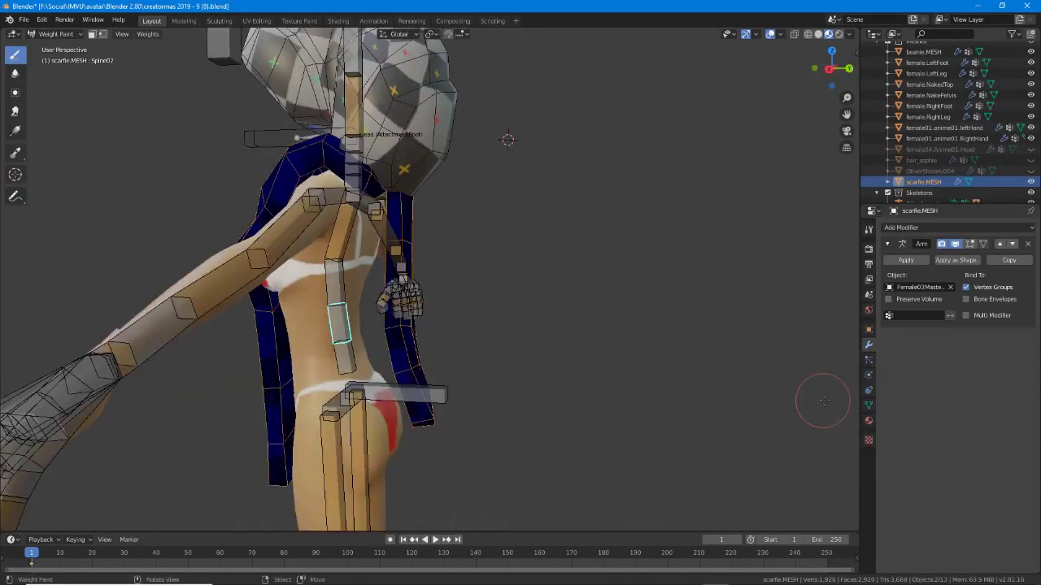
left_click(868, 404)
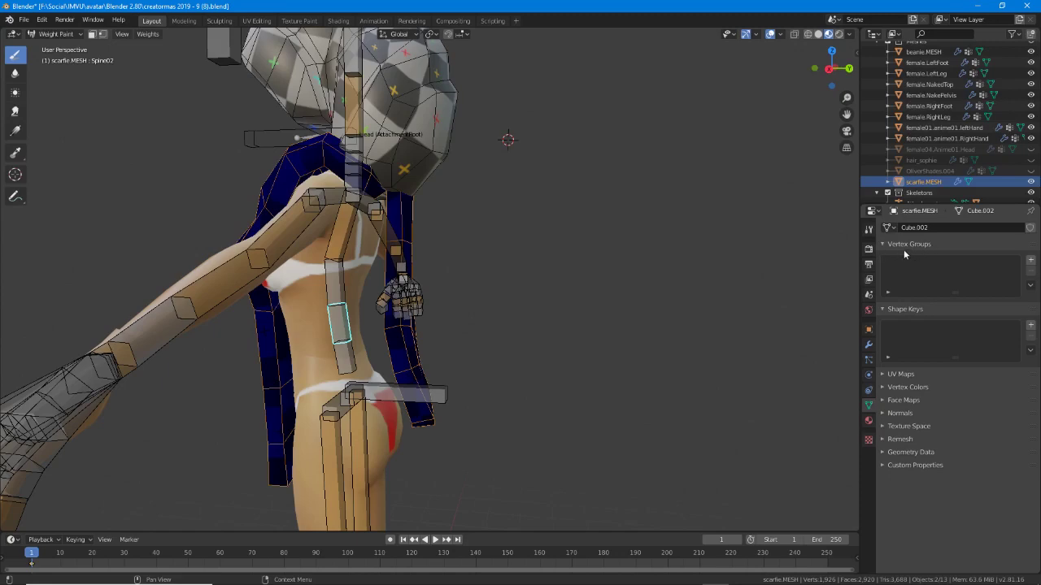
Paint Spine02 weights in a band across the lower part of the scarf's back tail, using solid viewport shading.
middle_click_drag(341, 325, 443, 325)
left_click_drag(442, 325, 416, 338)
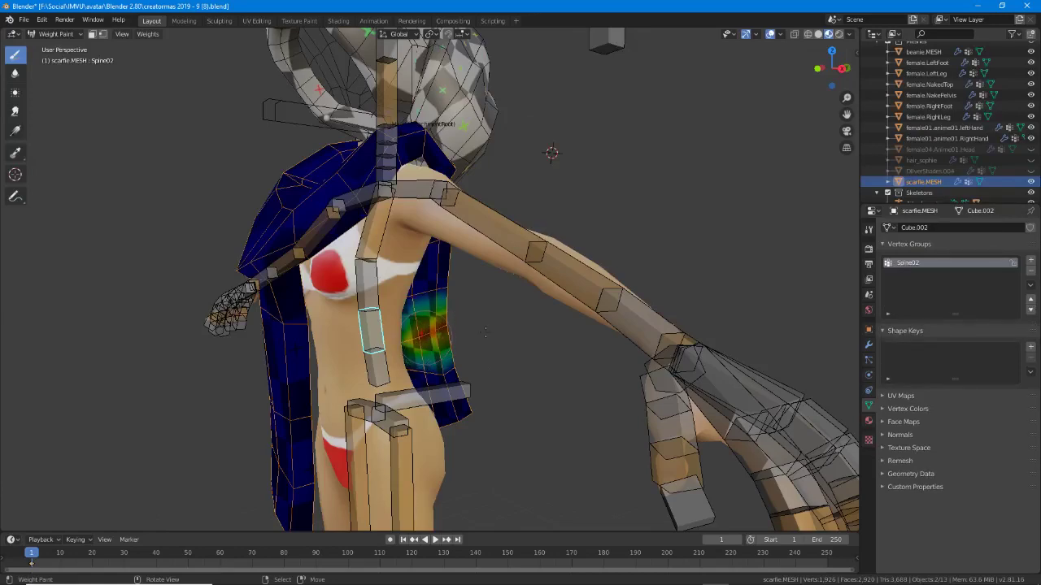
mouse_move(418, 341)
middle_mouse_down()
mouse_move(376, 328)
mouse_move(488, 252)
mouse_move(678, 155)
middle_mouse_up()
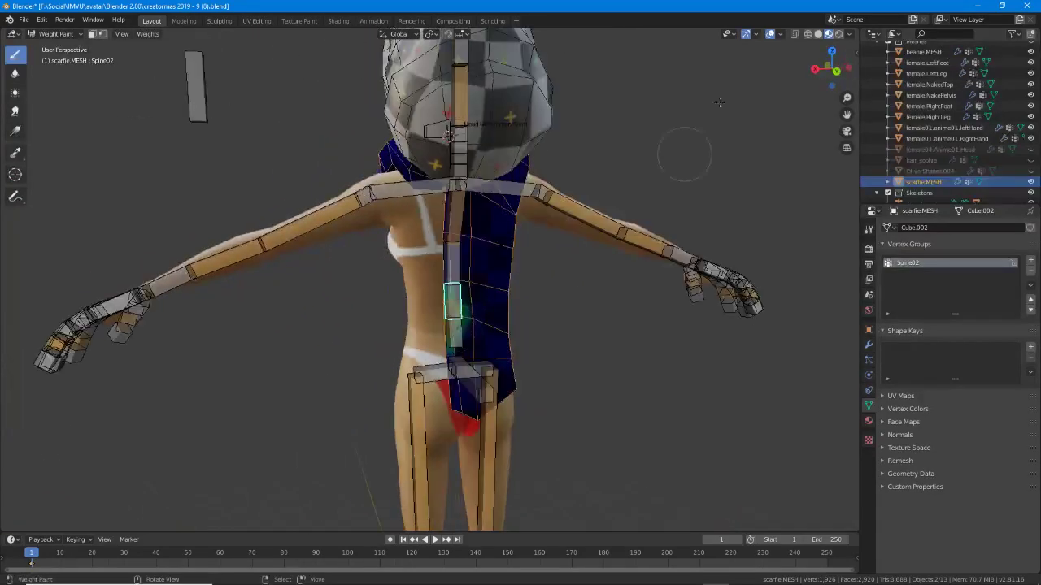
left_click(818, 34)
middle_click_drag(543, 319, 493, 332)
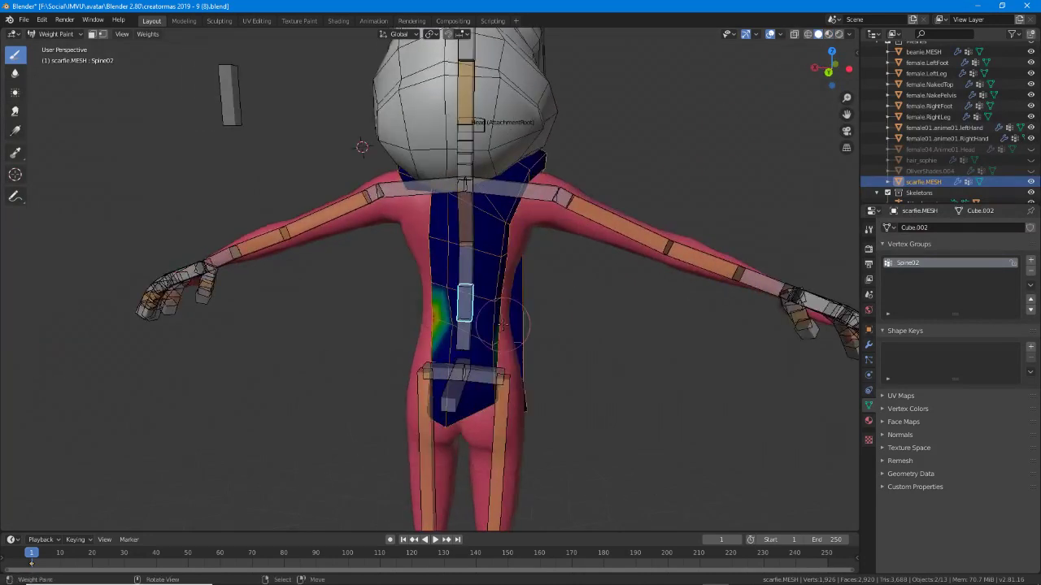
scroll(494, 333, "up", 1)
left_click(472, 347)
left_click_drag(492, 357, 436, 339)
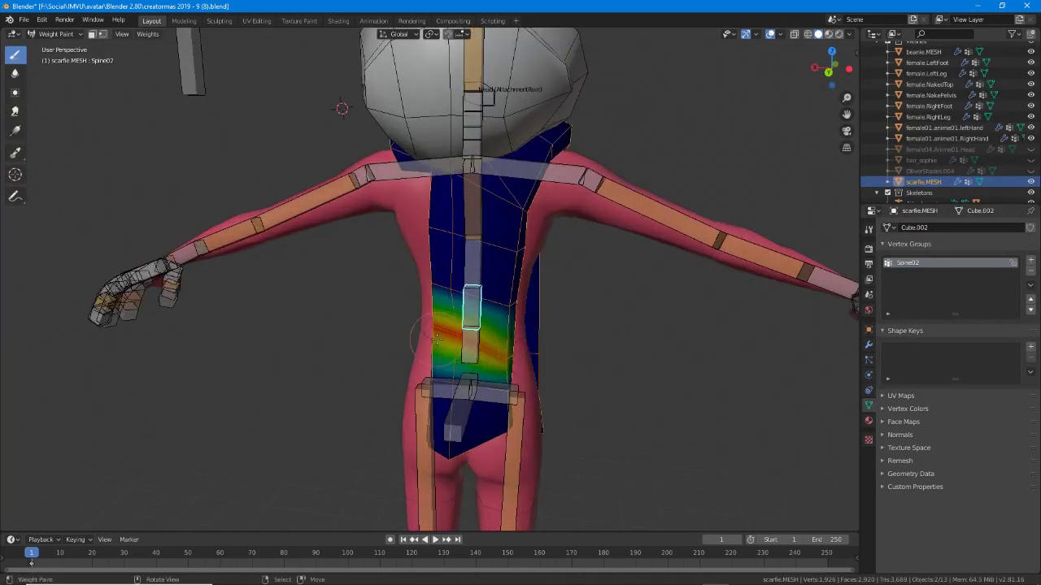
middle_click_drag(437, 339, 402, 382)
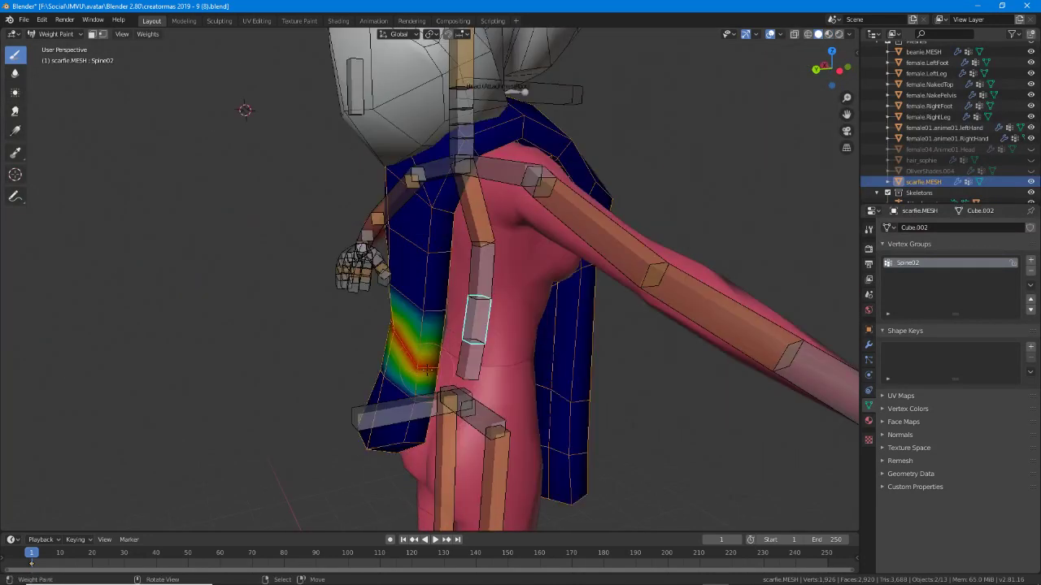
middle_click_drag(431, 348, 363, 348)
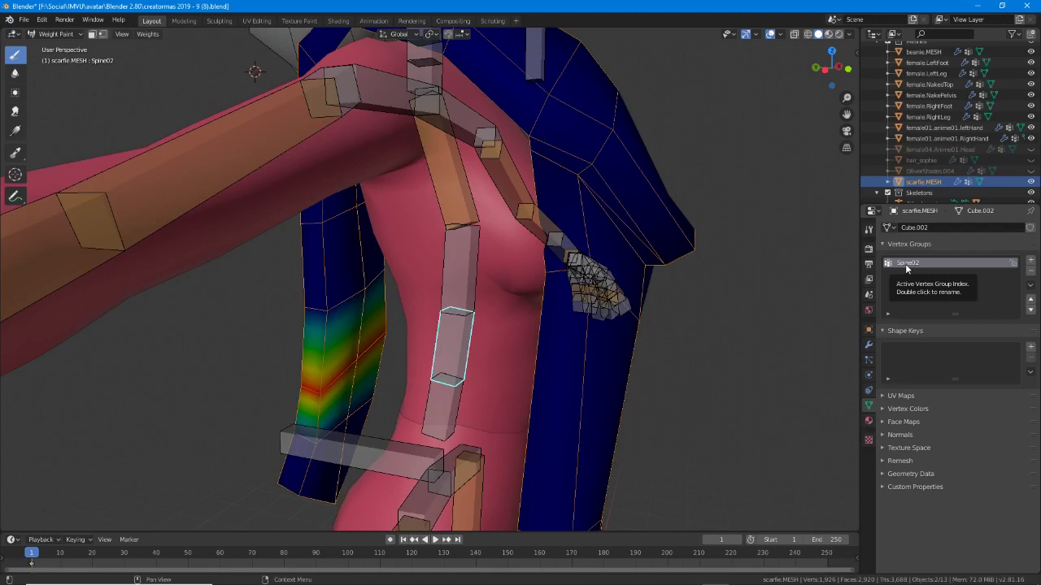
key("ctrl+2")
mouse_move(874, 257)
left_mouse_down()
mouse_move(939, 255)
mouse_move(880, 266)
left_mouse_up()
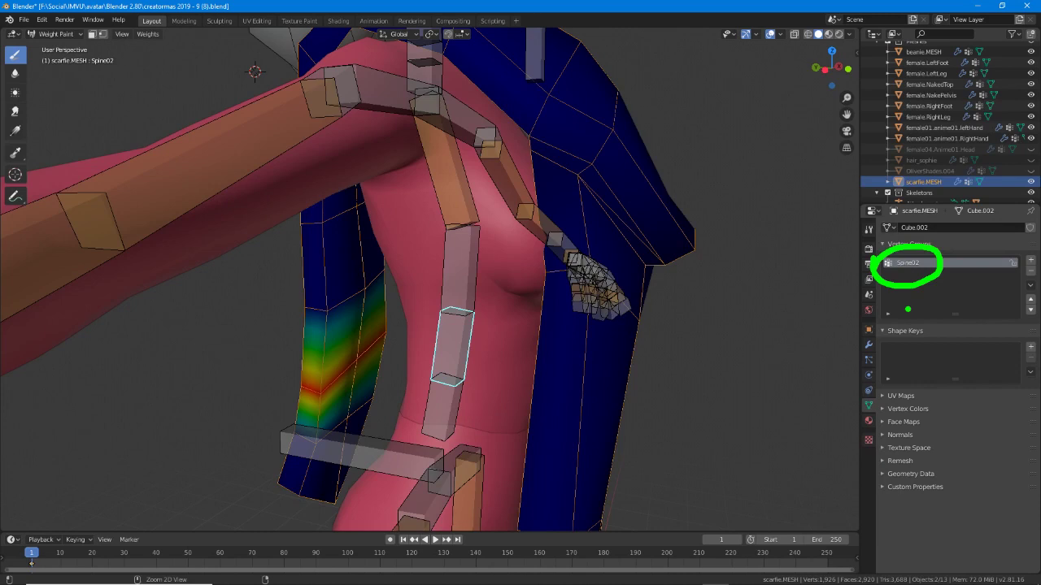
key("Escape")
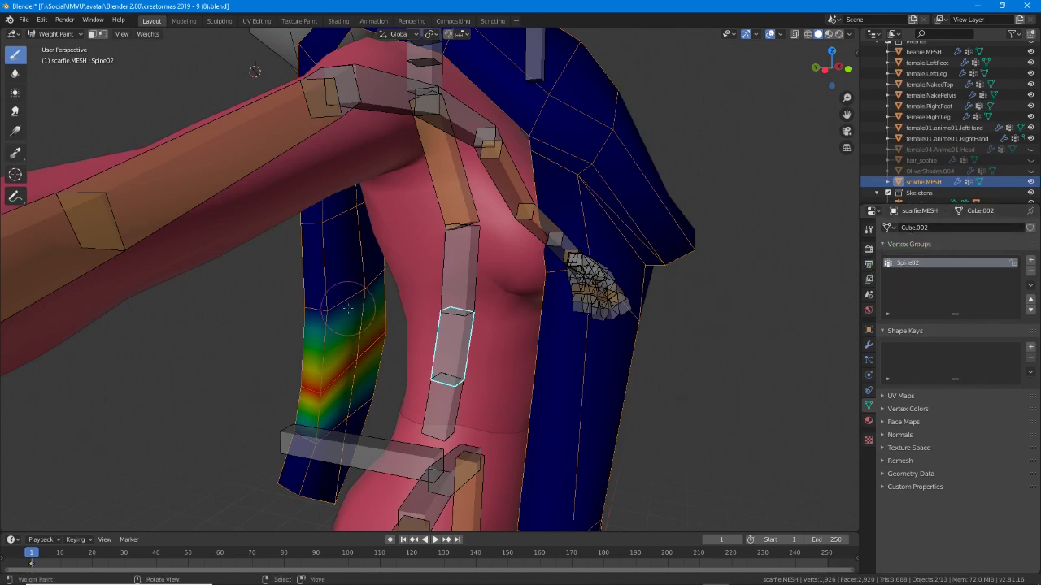
Test-rotate the Spine02 bone in Pose Mode from the side and from behind to check the scarf's deformation, cancelling each rotation.
left_click(56, 36)
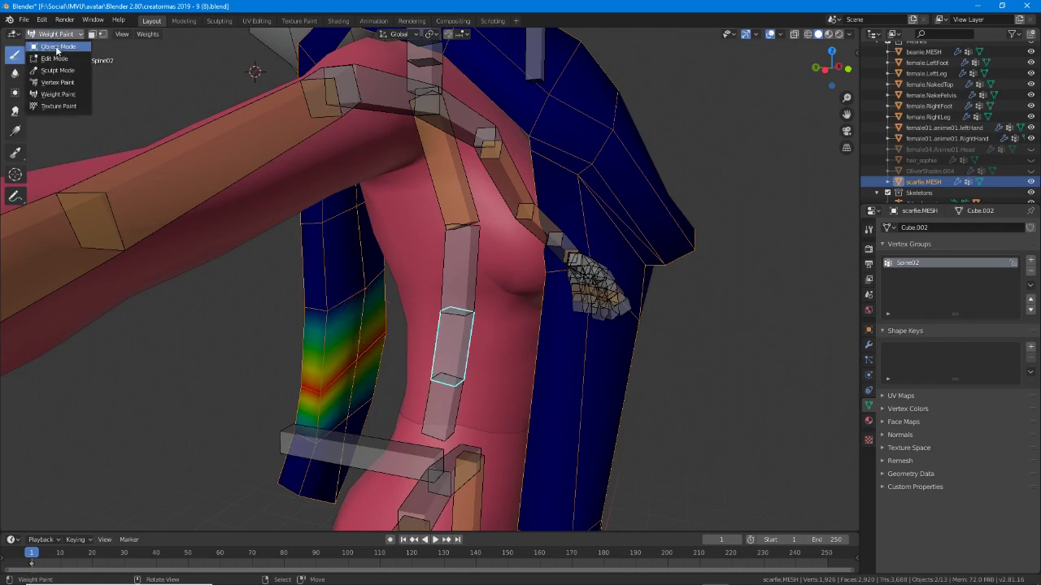
left_click(57, 47)
middle_click_drag(397, 358, 400, 391)
left_click(400, 390)
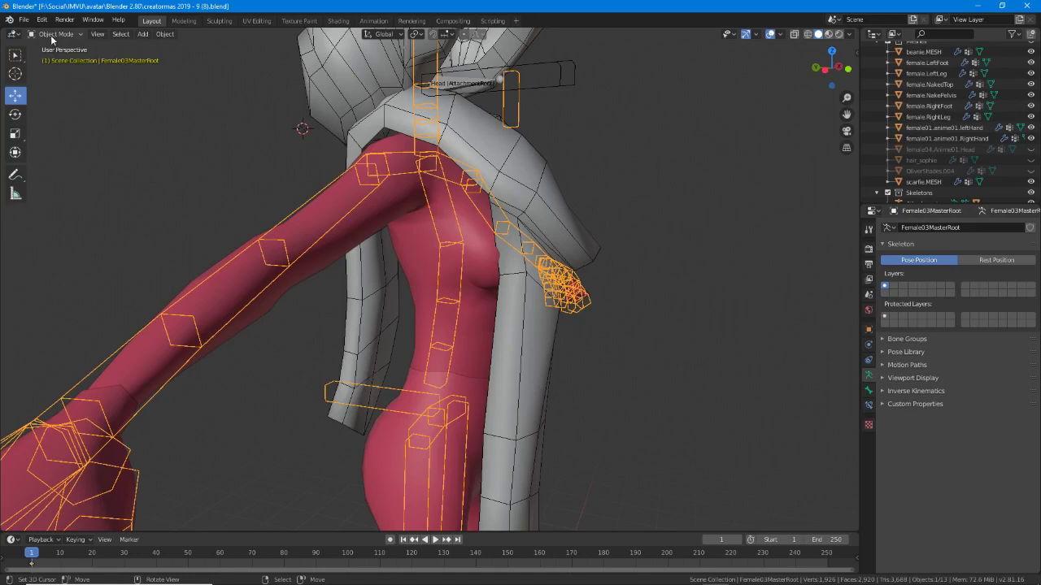
key("ctrl+Tab")
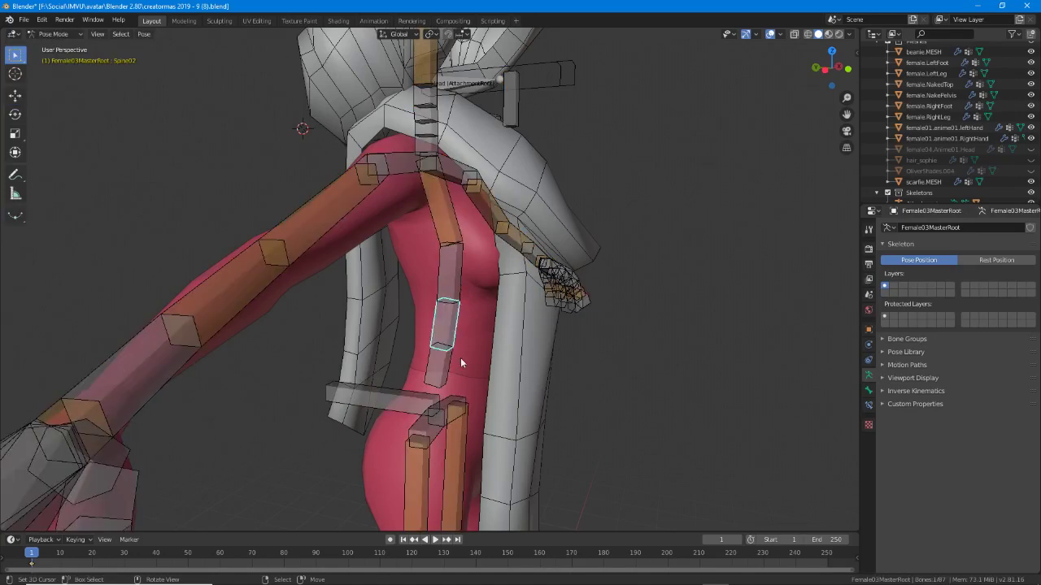
key("r")
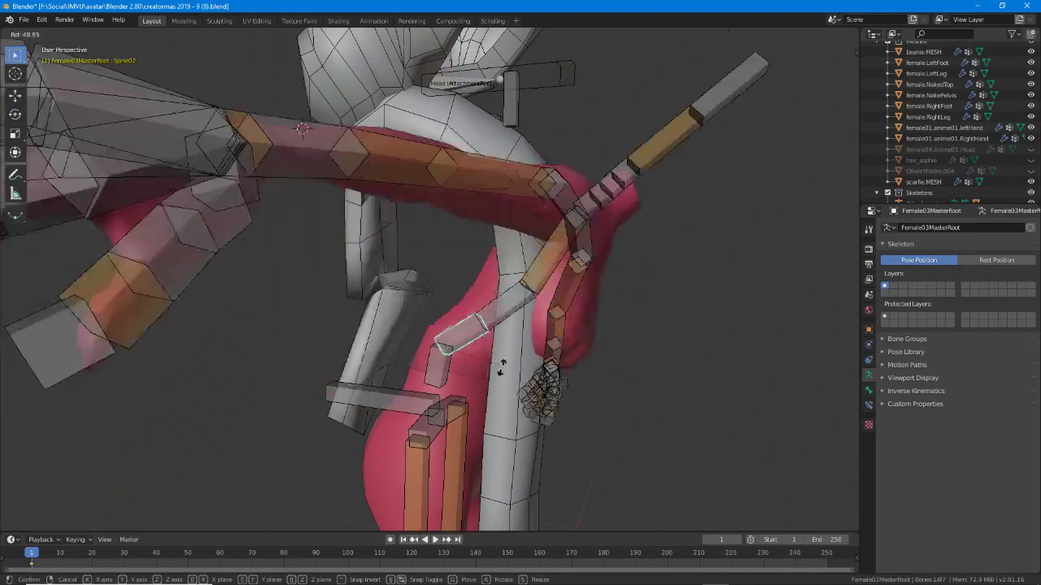
right_click(382, 393)
middle_click_drag(381, 392, 509, 393)
key("r")
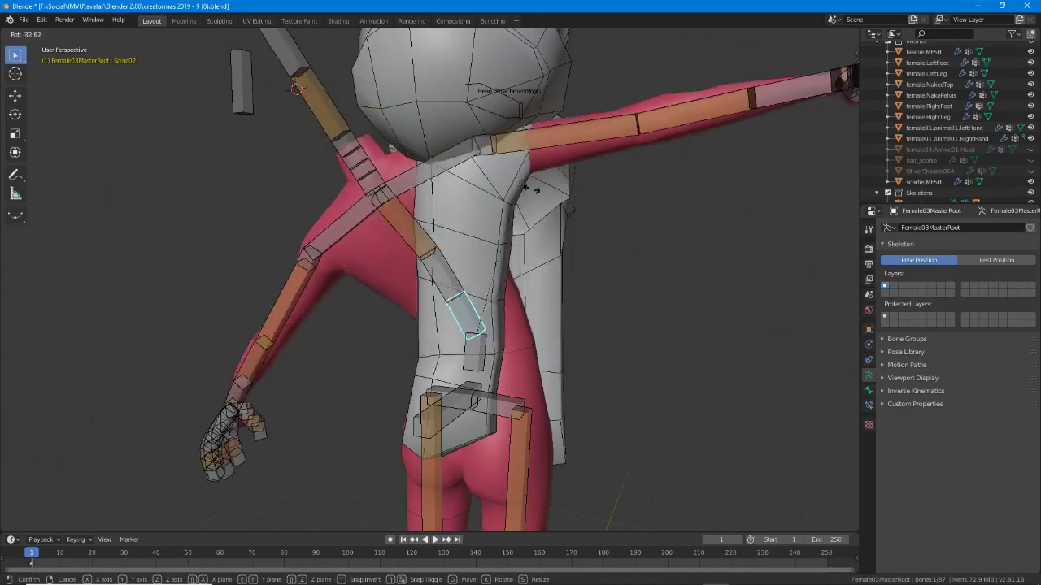
right_click(599, 309)
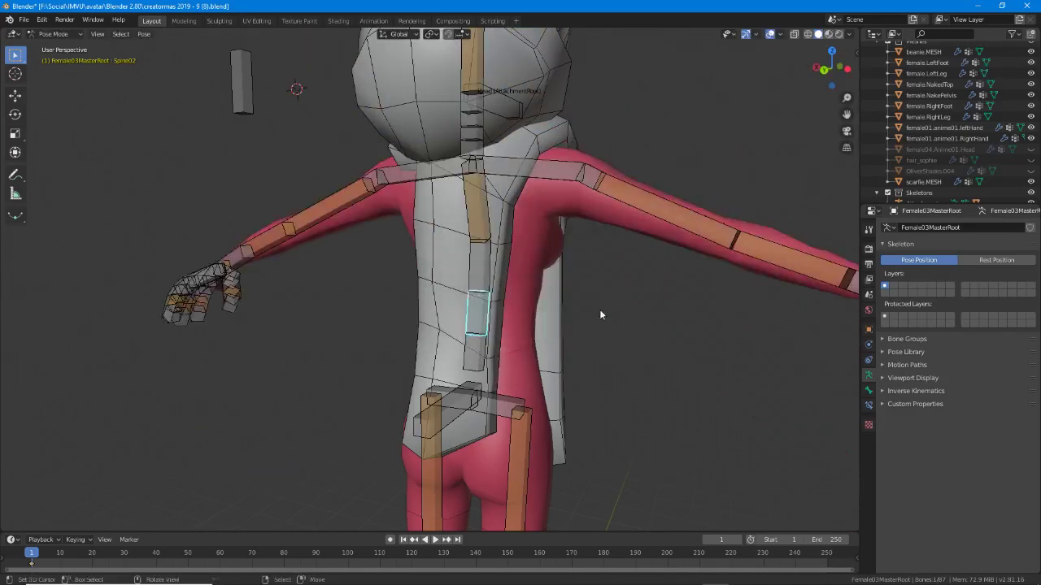
middle_click_drag(616, 362, 557, 360)
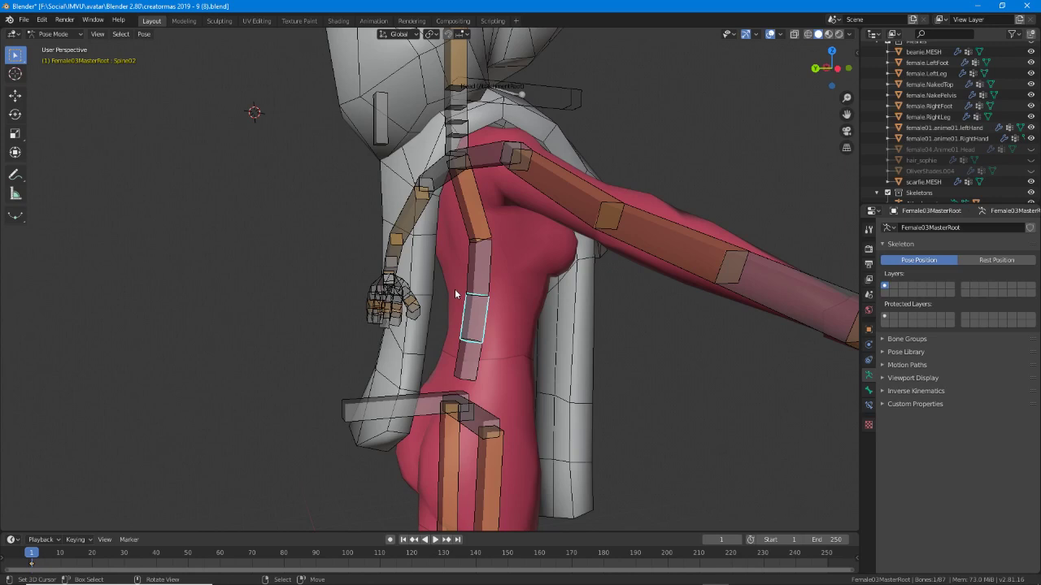
middle_click_drag(423, 304, 472, 308)
Return the armature to Object Mode and select the scarf mesh in a front view.
left_click(72, 38)
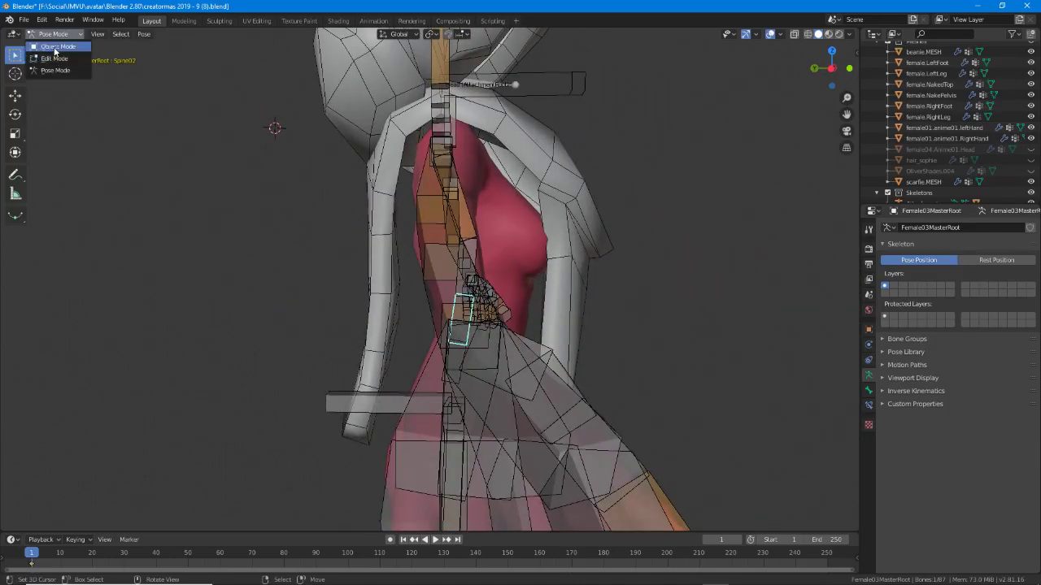
left_click(55, 50)
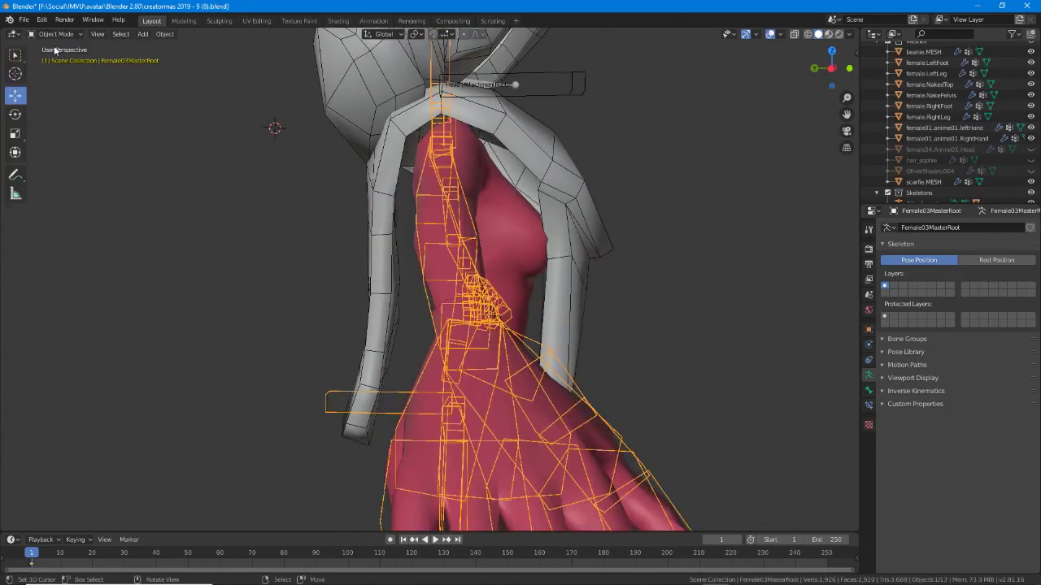
right_click(554, 152)
middle_click_drag(553, 151, 398, 147)
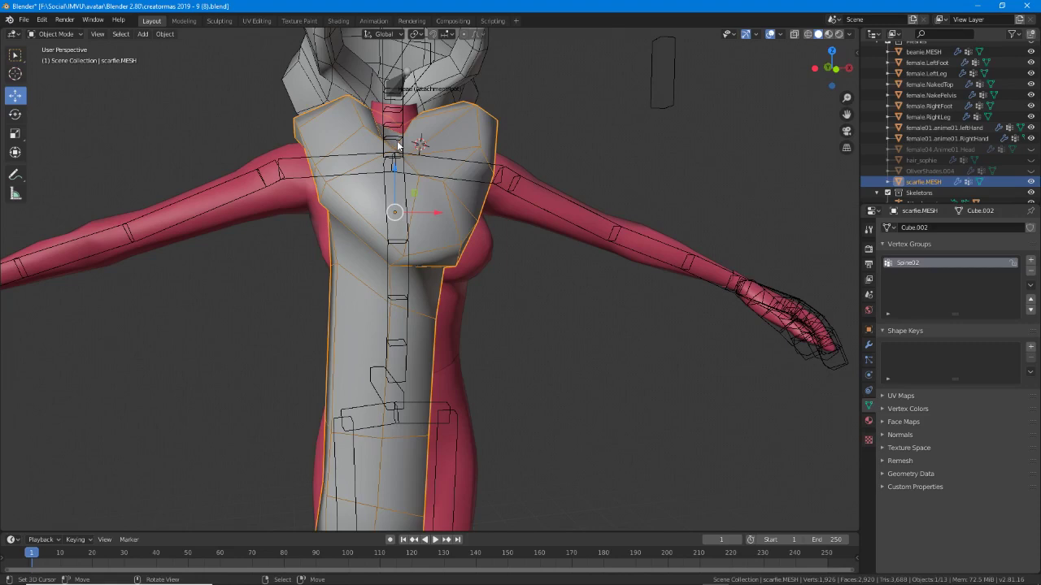
Select the Female03MasterRoot armature together with the scarf mesh as the active object, and switch the scarf to Weight Paint mode.
middle_click_drag(399, 146, 406, 312)
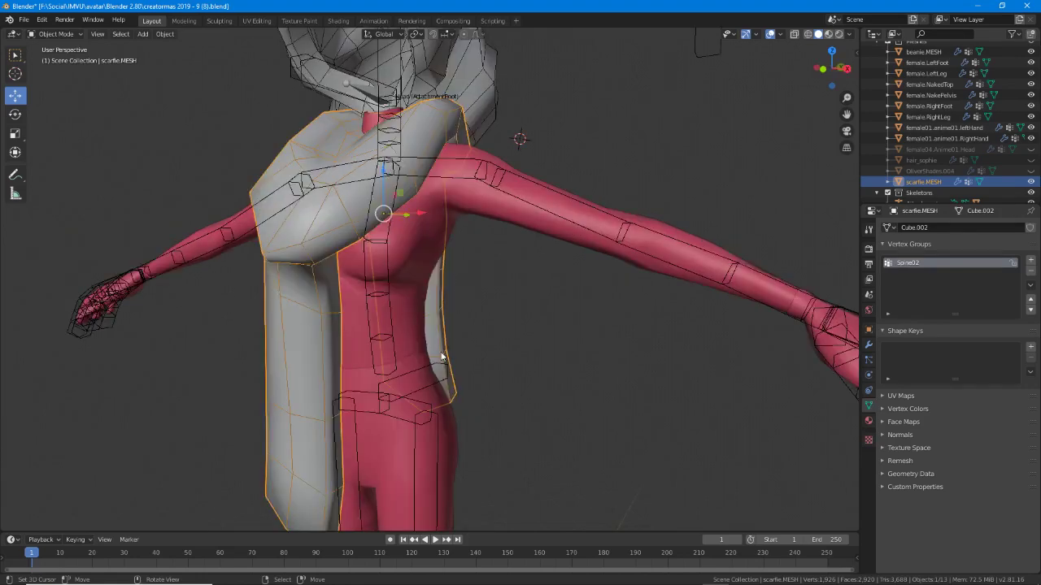
left_click(525, 183)
left_click(526, 184)
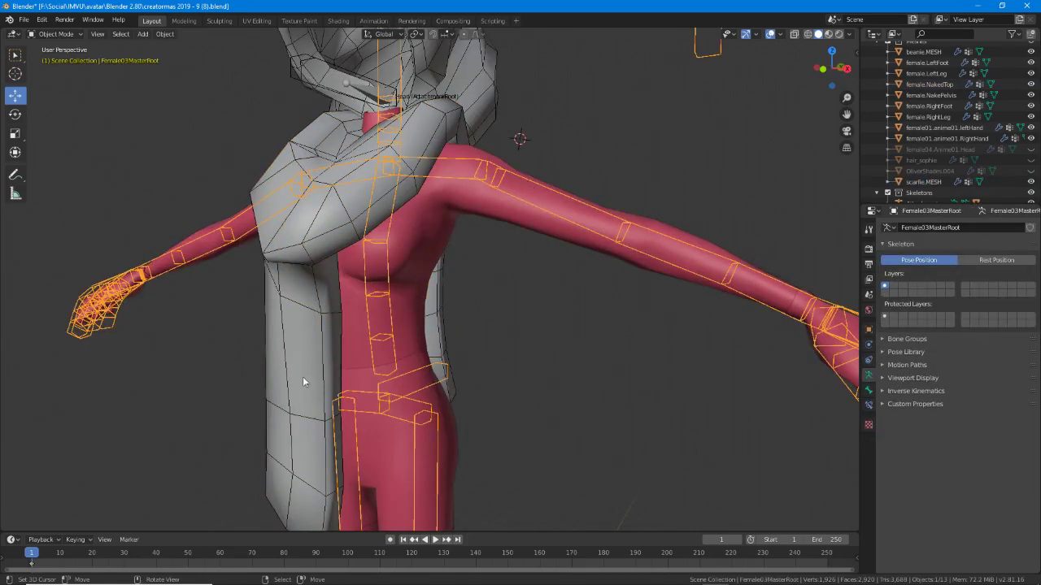
left_click(269, 379)
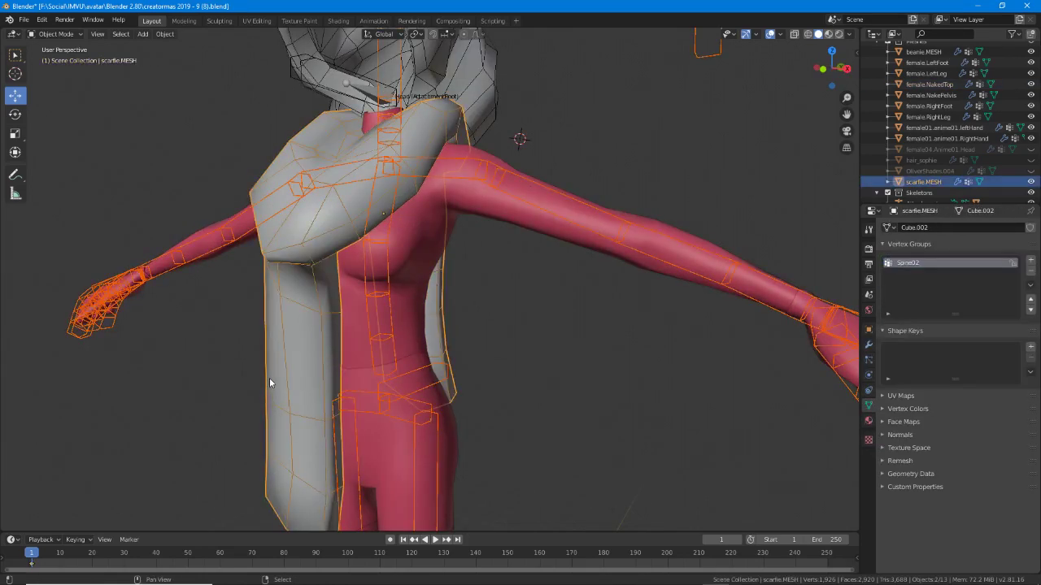
left_click(61, 34)
left_click(57, 94)
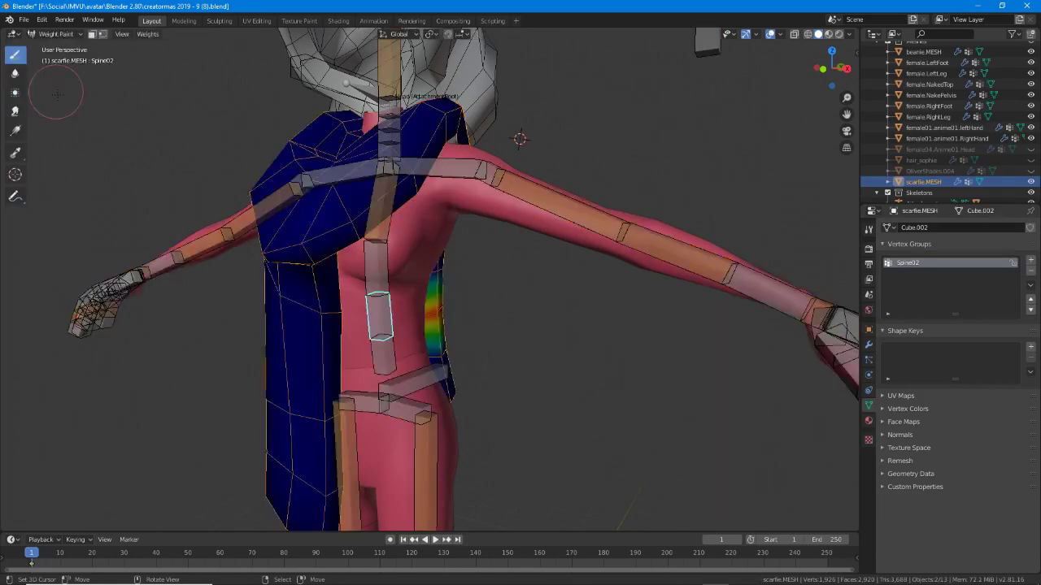
Pick the Spine03 bone and paint its weights in a band across the middle of the scarf's back tail.
mouse_move(56, 94)
middle_mouse_down()
mouse_move(341, 244)
mouse_move(496, 280)
mouse_move(350, 297)
middle_mouse_up()
left_click(396, 266, "ctrl")
left_click(479, 276)
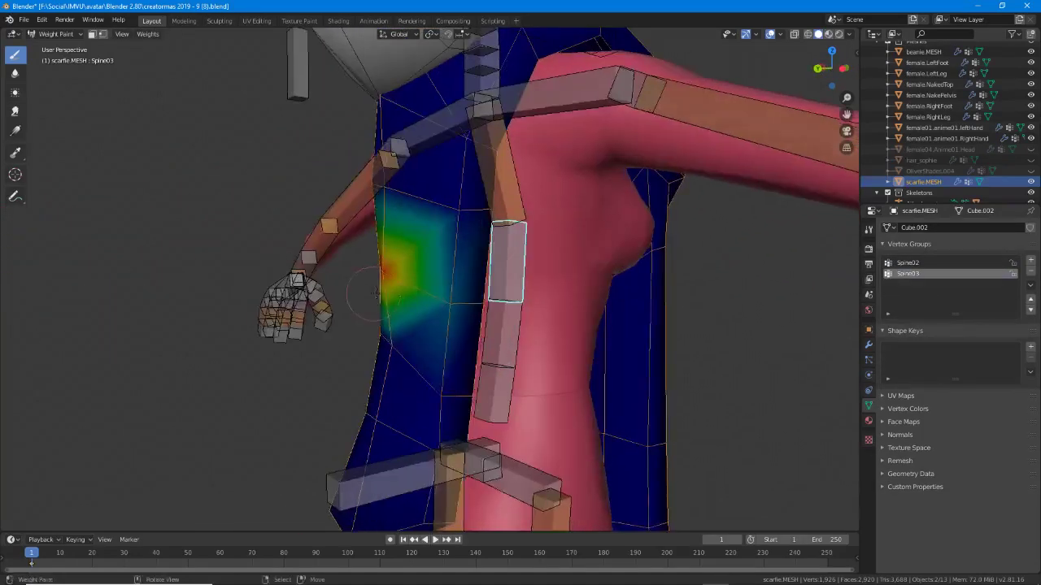
mouse_move(408, 301)
left_mouse_down()
mouse_move(480, 289)
mouse_move(493, 302)
left_mouse_up()
middle_click_drag(492, 301, 416, 281)
Pick the Spine04 bone and paint its weights in a band across the upper part of the scarf's back tail.
right_click(478, 159)
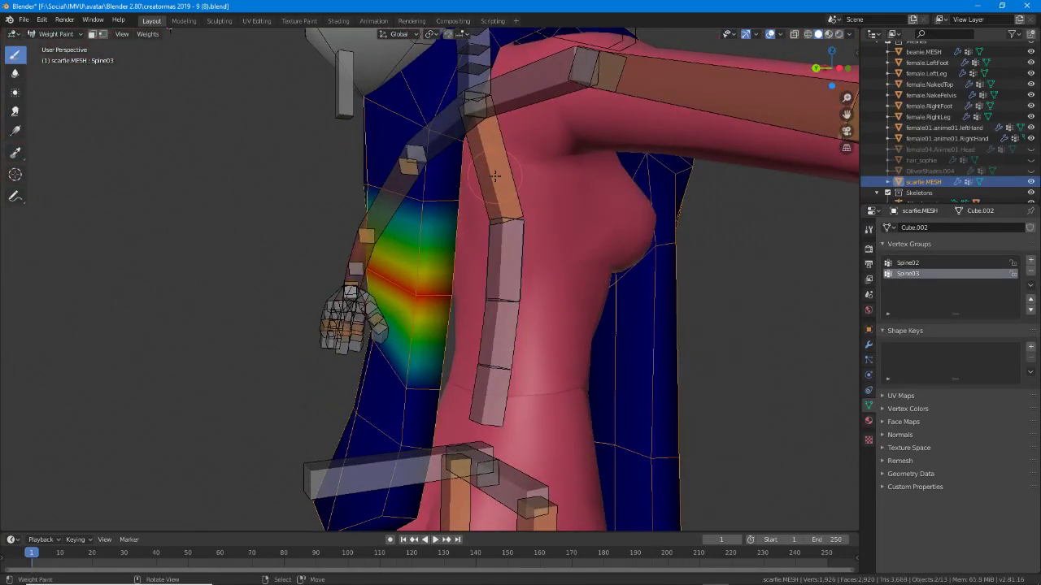
left_click(492, 167, "ctrl")
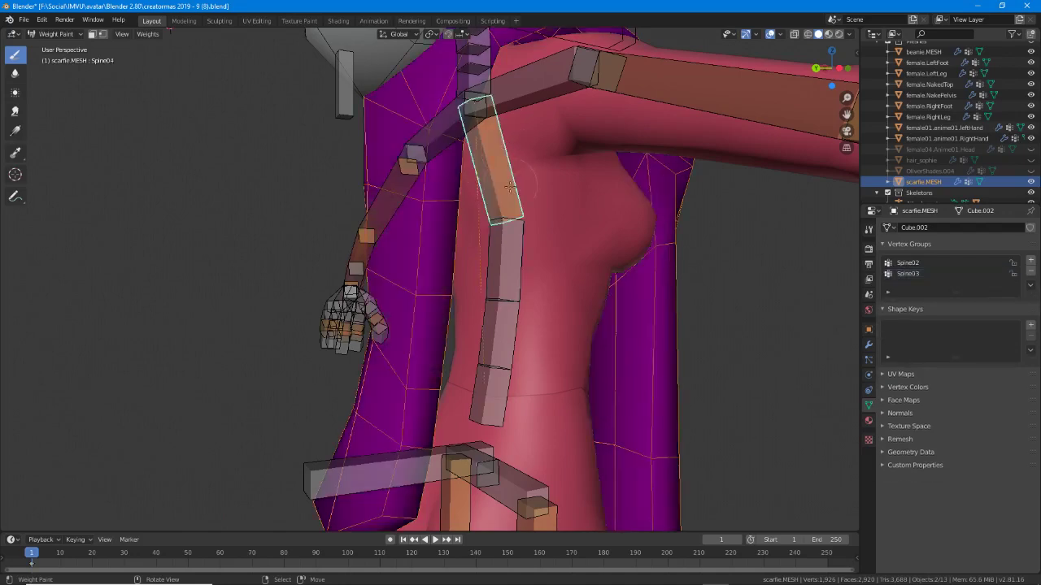
middle_click_drag(492, 166, 526, 191)
left_click(439, 204)
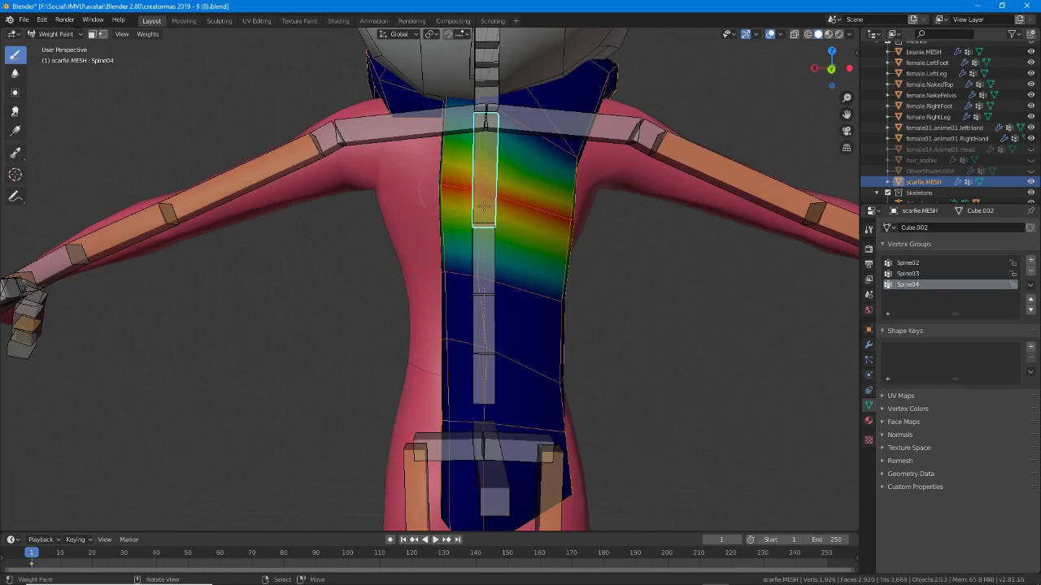
Extend the Spine04 weights around the back tail's side and inner faces and up to the next row of vertices.
middle_click_drag(484, 207, 529, 244)
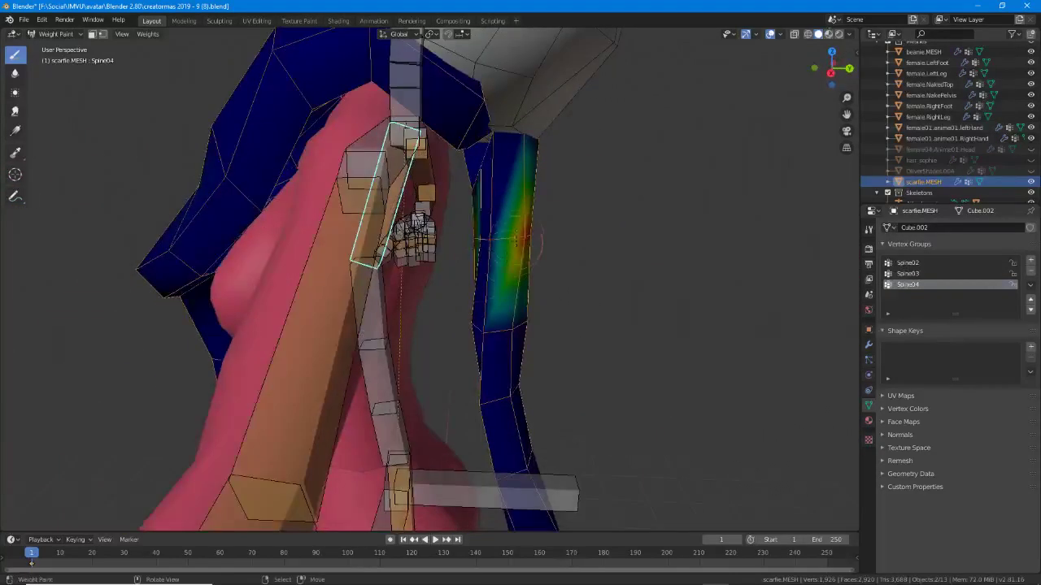
left_click_drag(517, 239, 480, 239)
middle_click_drag(470, 236, 484, 239)
scroll(488, 244, "up", 4)
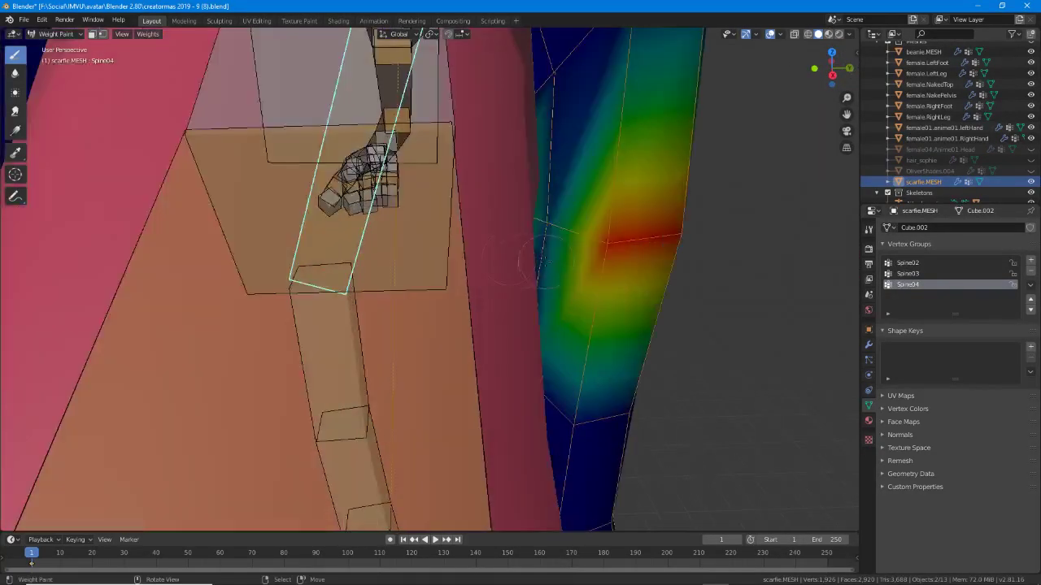
mouse_move(579, 238)
left_mouse_down()
mouse_move(539, 221)
mouse_move(568, 224)
mouse_move(530, 218)
left_mouse_up()
middle_click_drag(517, 217, 487, 204)
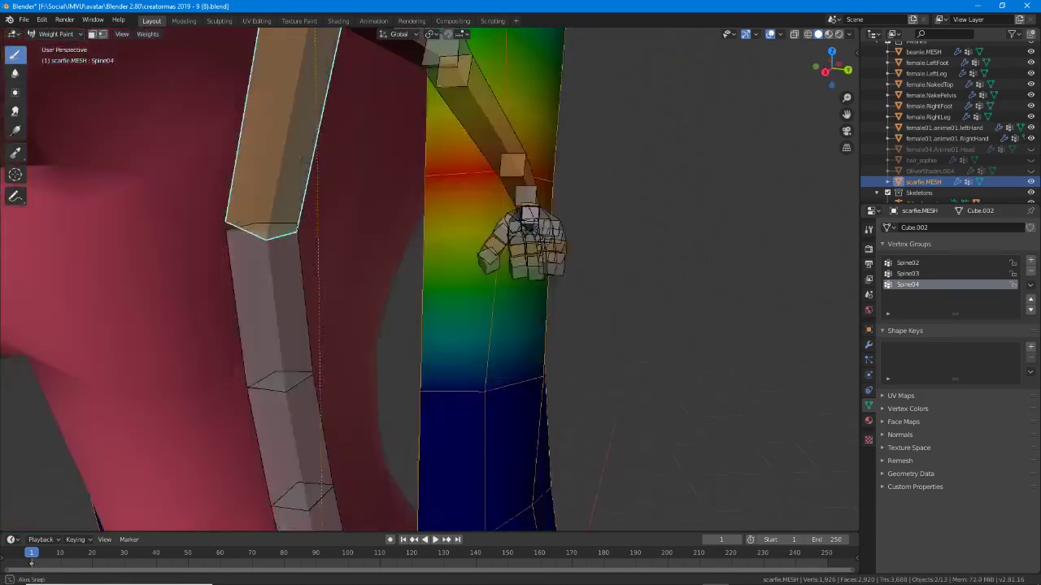
middle_click_drag(569, 236, 396, 75)
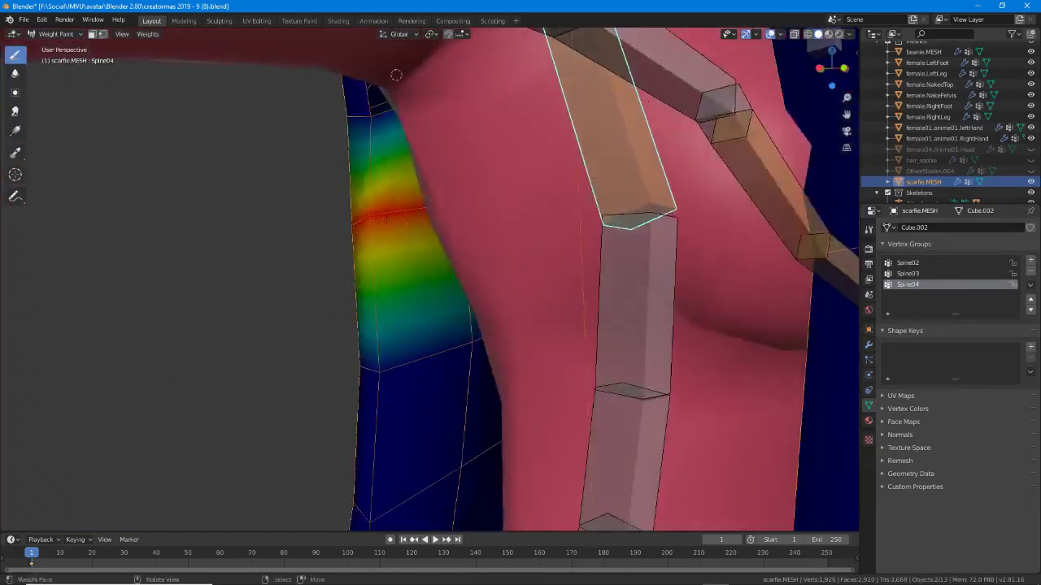
middle_click_drag(526, 188, 512, 252)
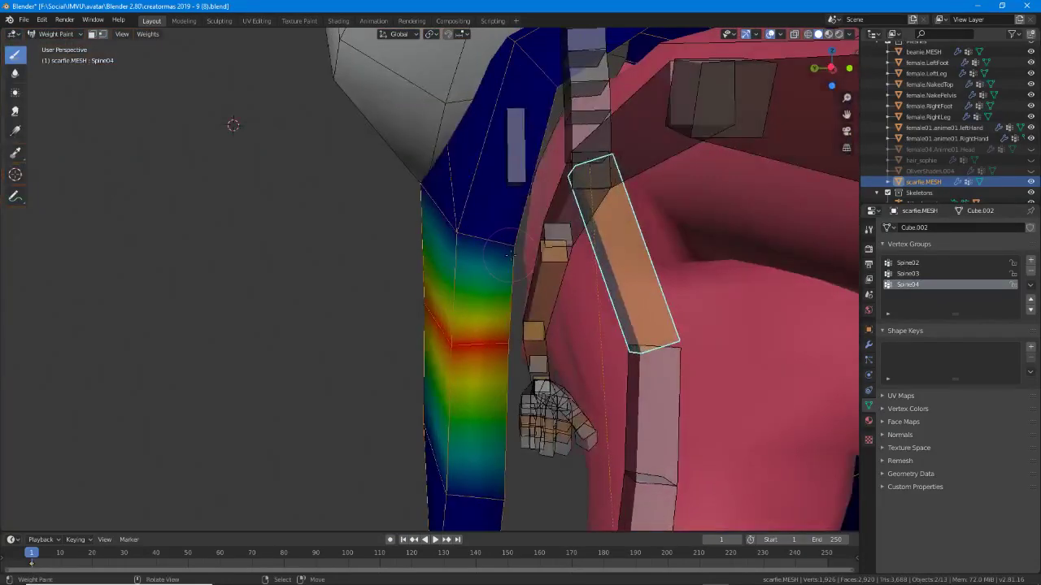
left_click_drag(498, 248, 455, 243)
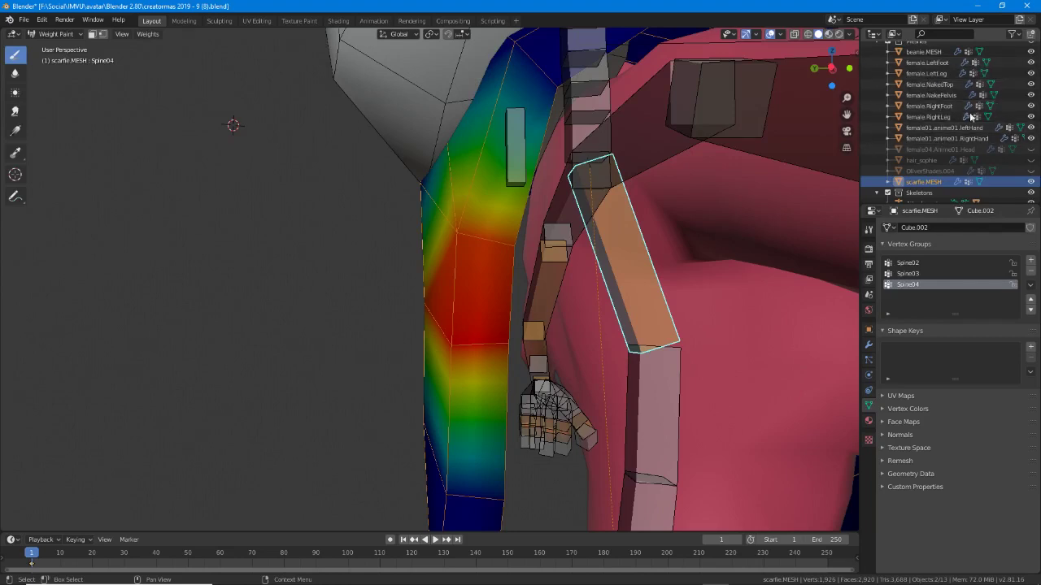
Hide the female.NakedTop, female.NakePelvis and beanie.MESH objects to expose the inside of the scarf.
left_click(1031, 85)
left_click(1031, 96)
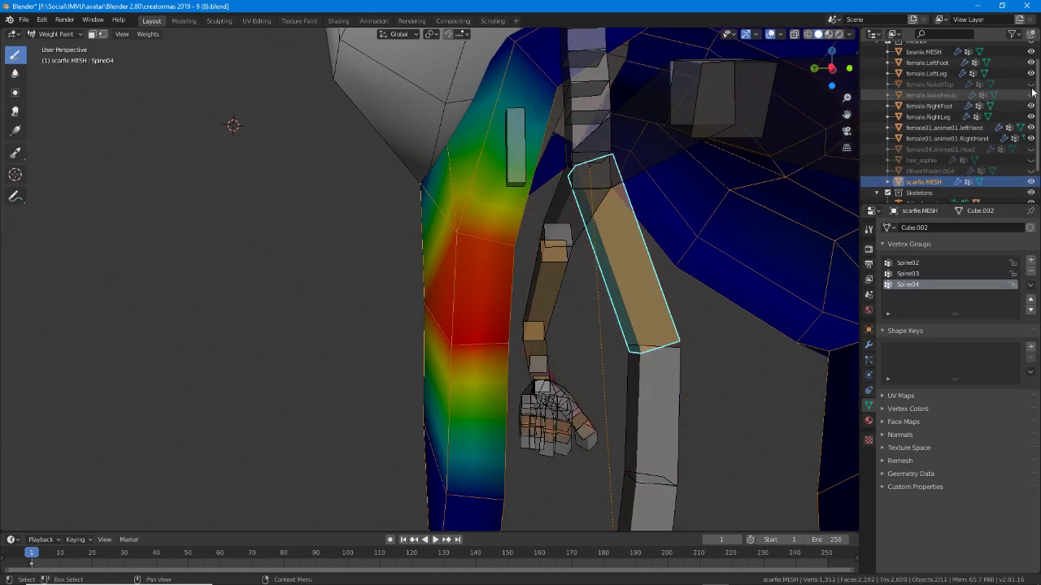
scroll(1032, 81, "up", 2)
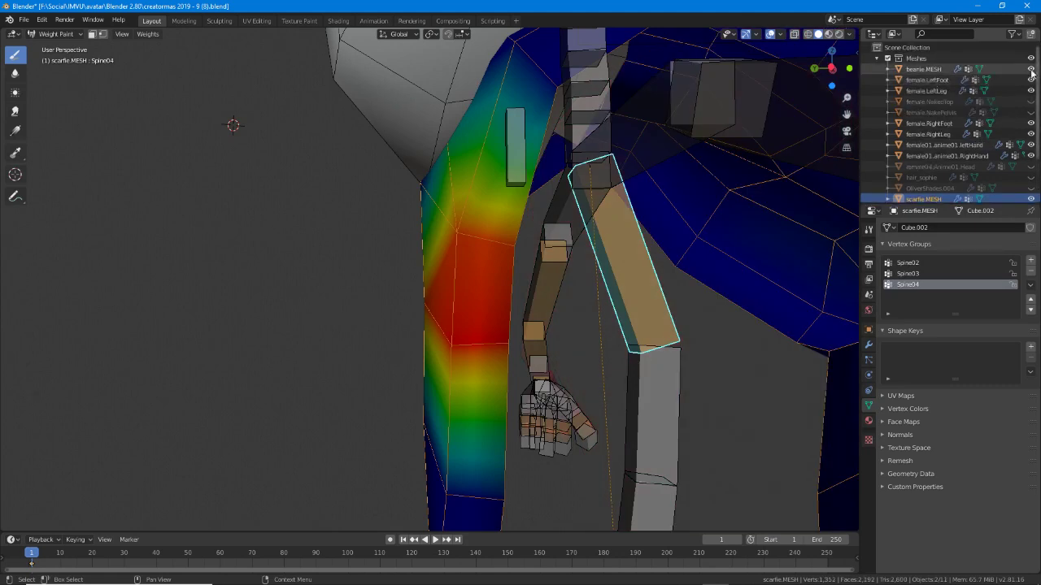
left_click(1030, 69)
scroll(975, 122, "down", 3)
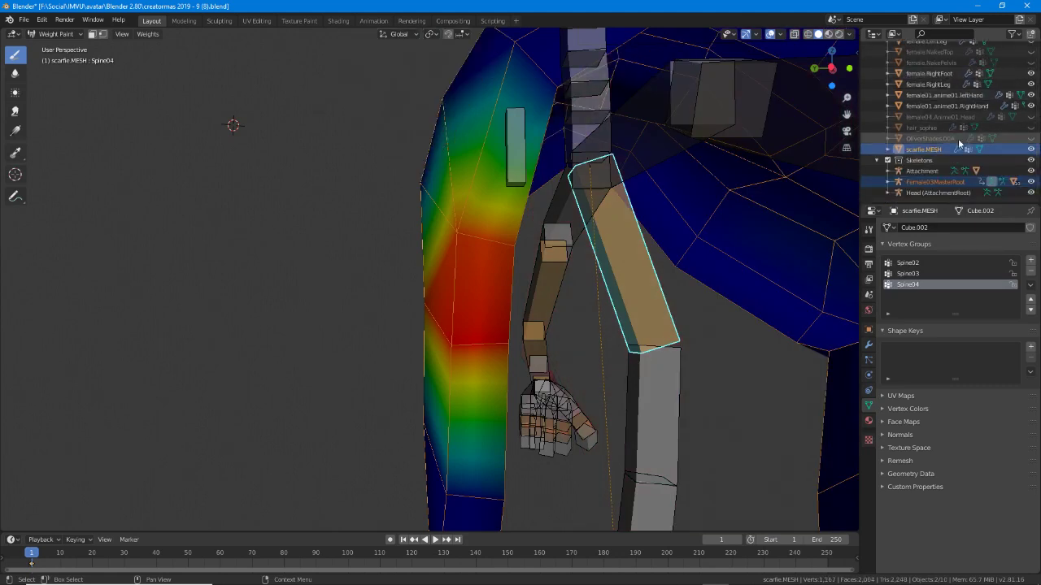
Paint full Spine04 weights over the top of the scarf's back tail, including the inner vertices where it meets the neck wrap.
scroll(609, 170, "down", 3)
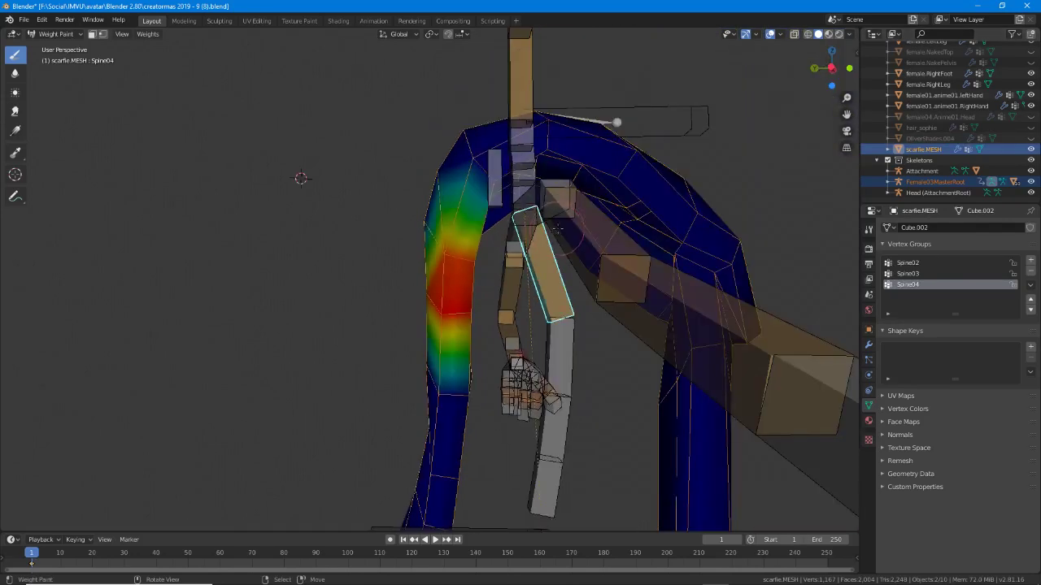
mouse_move(591, 186)
middle_mouse_down()
mouse_move(450, 268)
mouse_move(561, 283)
middle_mouse_up()
scroll(553, 282, "up", 2)
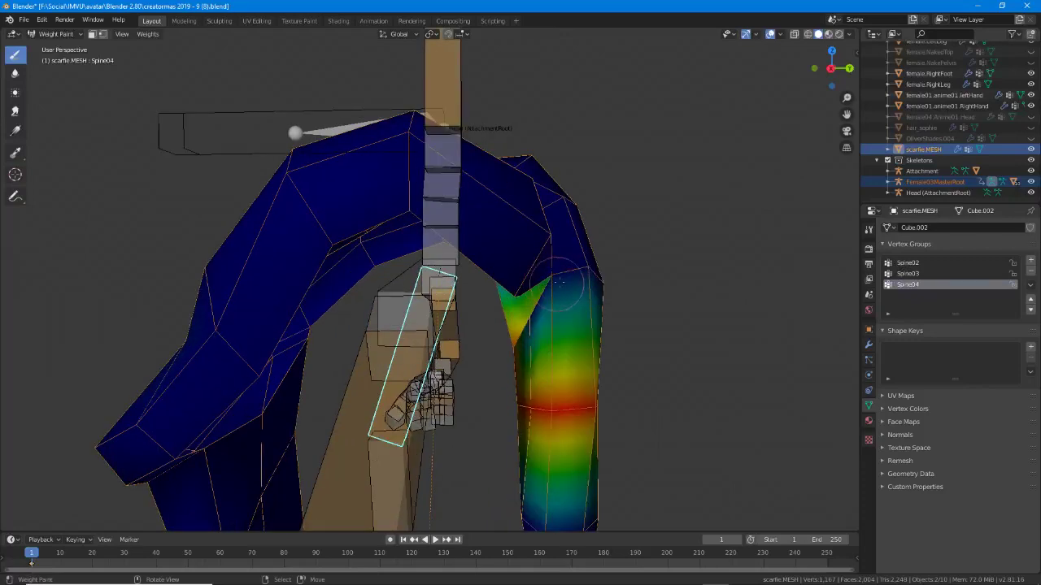
left_click(556, 277)
left_click(587, 265)
middle_click_drag(603, 256, 519, 347)
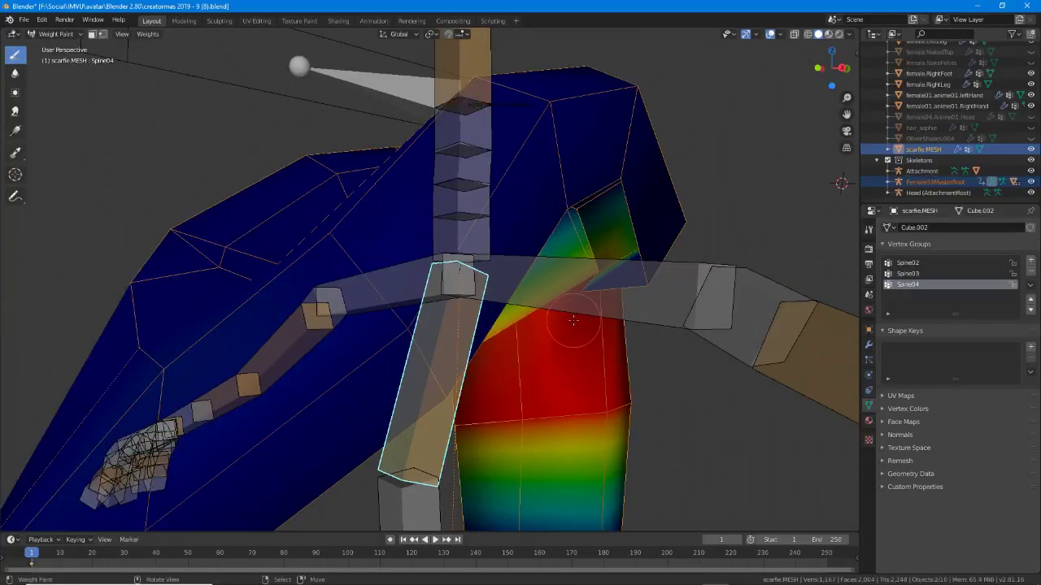
middle_click_drag(573, 321, 618, 291)
left_click_drag(577, 293, 576, 311)
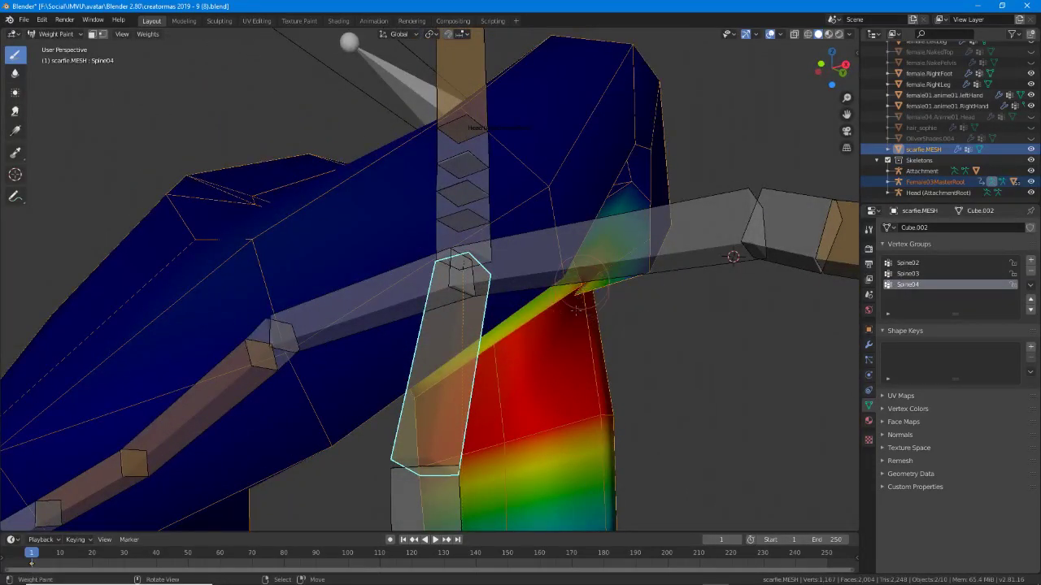
mouse_move(575, 307)
middle_mouse_down()
mouse_move(431, 332)
mouse_move(782, 278)
mouse_move(571, 309)
mouse_move(552, 299)
mouse_move(493, 307)
middle_mouse_up()
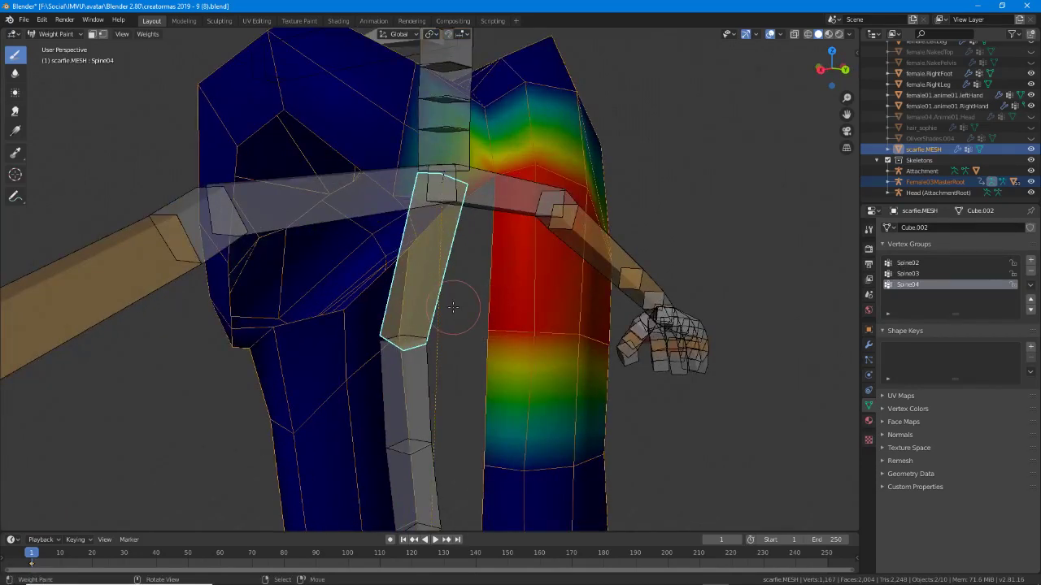
middle_click_drag(427, 258, 382, 271)
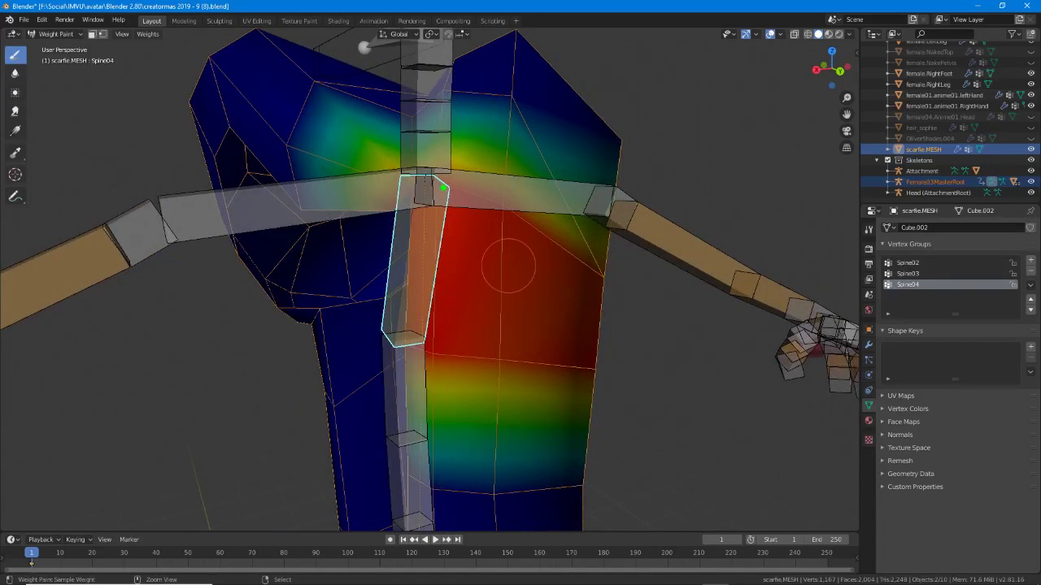
mouse_move(443, 188)
left_mouse_down()
mouse_move(410, 360)
mouse_move(420, 215)
mouse_move(450, 191)
left_mouse_up()
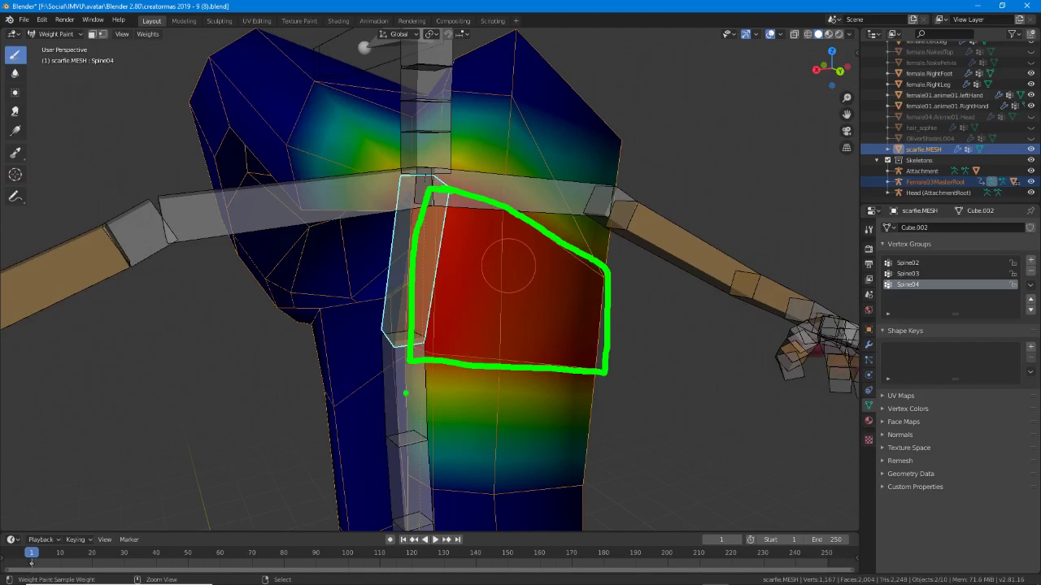
mouse_move(394, 353)
left_mouse_down()
mouse_move(390, 411)
mouse_move(394, 403)
left_mouse_up()
mouse_move(420, 362)
left_mouse_down()
mouse_move(418, 429)
mouse_move(441, 492)
mouse_move(611, 375)
mouse_move(499, 358)
left_mouse_up()
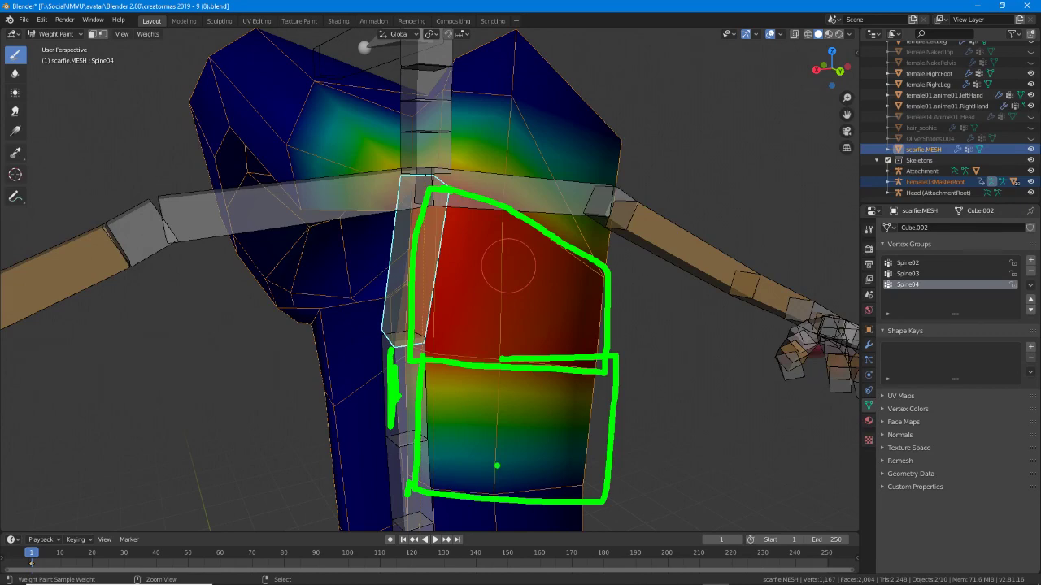
mouse_move(508, 265)
middle_mouse_down()
mouse_move(520, 260)
mouse_move(488, 244)
mouse_move(508, 221)
mouse_move(486, 186)
middle_mouse_up()
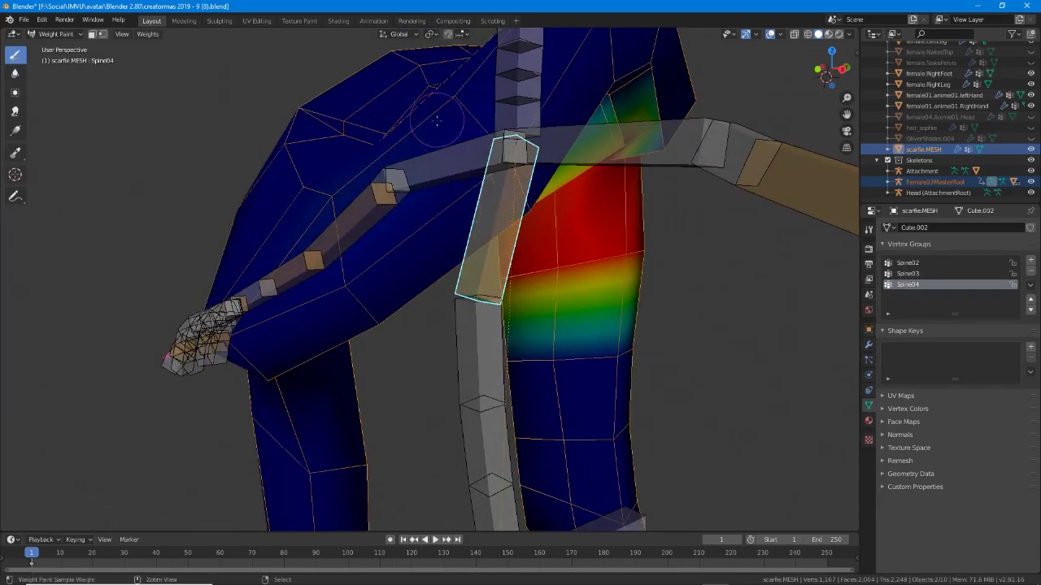
mouse_move(537, 207)
left_mouse_down()
mouse_move(459, 115)
mouse_move(325, 93)
mouse_move(220, 174)
mouse_move(197, 268)
mouse_move(360, 330)
mouse_move(504, 314)
mouse_move(530, 132)
mouse_move(206, 135)
mouse_move(195, 334)
mouse_move(444, 330)
mouse_move(527, 237)
mouse_move(527, 128)
left_mouse_up()
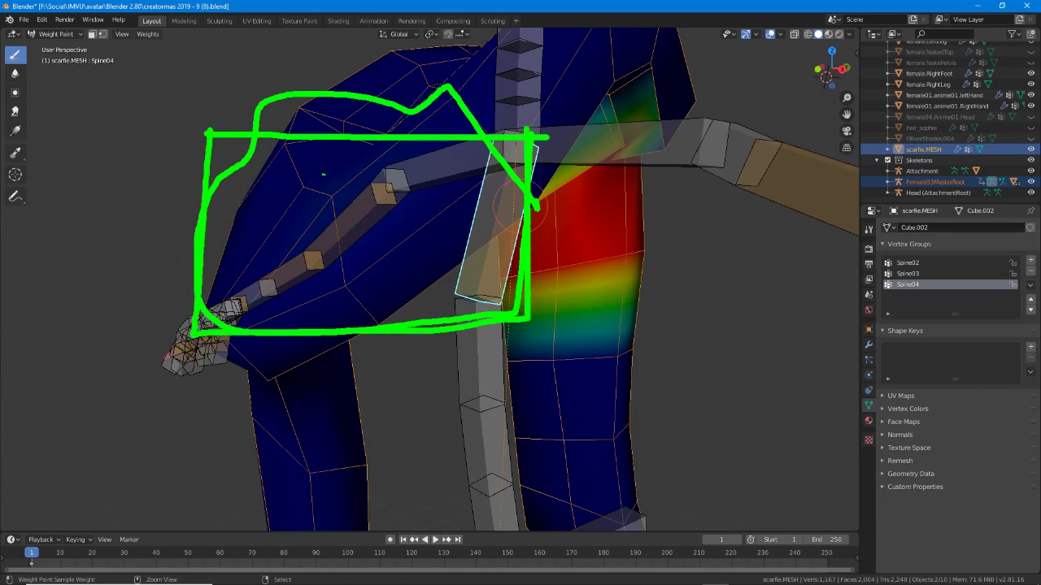
mouse_move(282, 139)
left_mouse_down()
mouse_move(329, 201)
mouse_move(353, 294)
mouse_move(381, 325)
mouse_move(324, 363)
mouse_move(237, 344)
left_mouse_up()
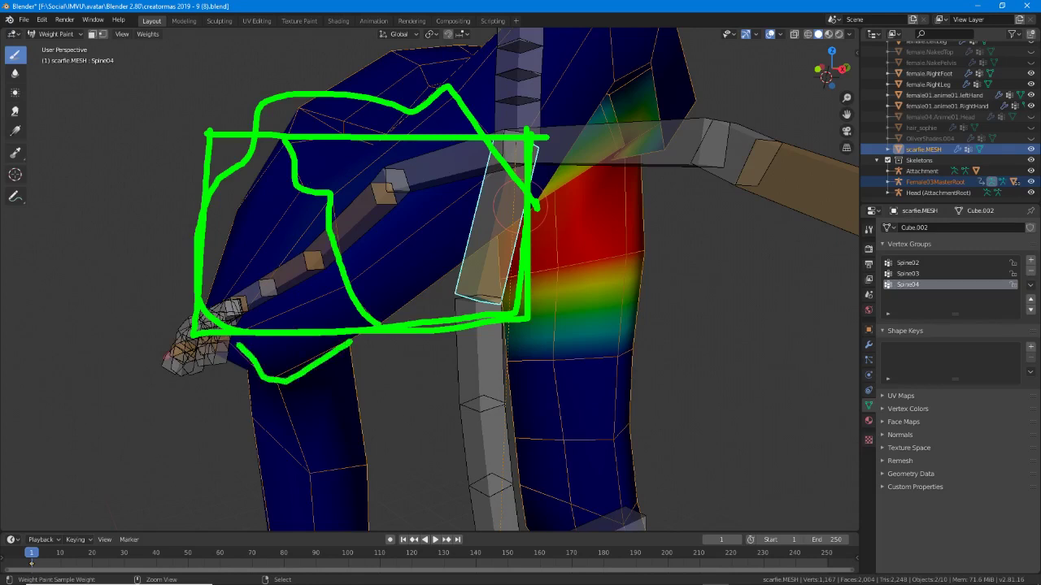
mouse_move(205, 312)
left_mouse_down()
mouse_move(244, 185)
mouse_move(291, 119)
mouse_move(337, 123)
left_mouse_up()
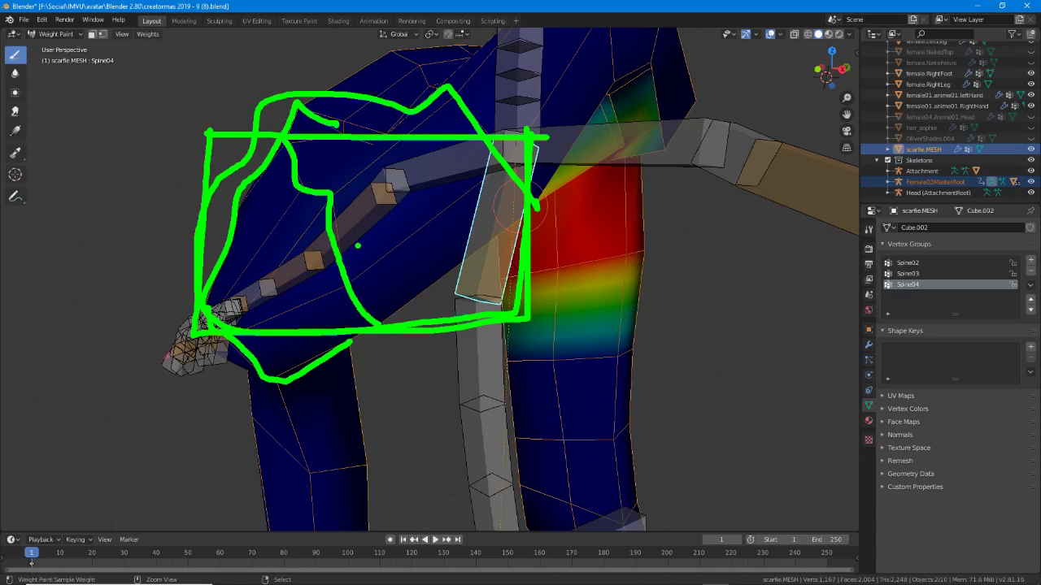
key("Escape")
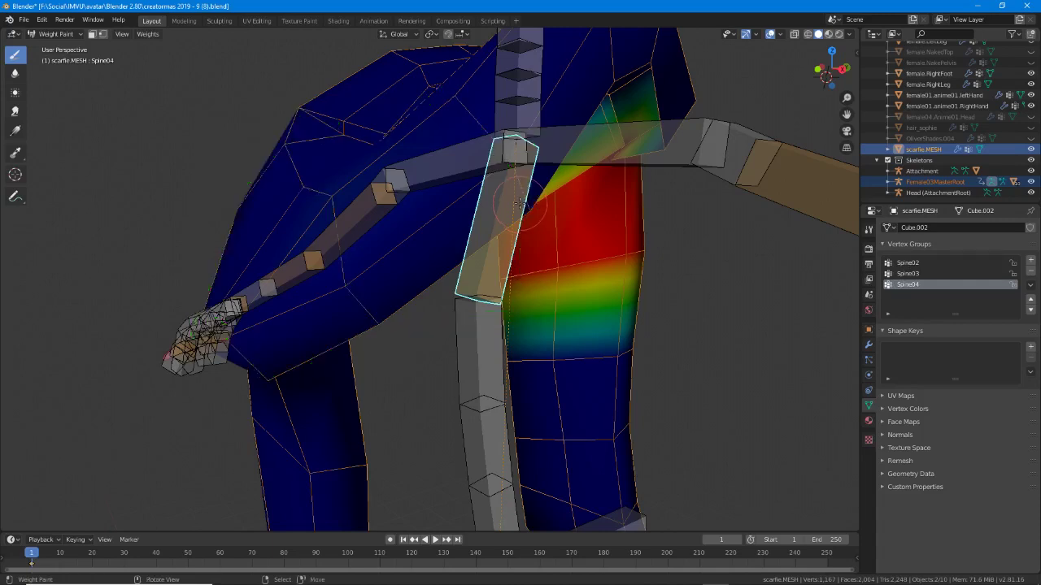
Pick the lfClavicle bone as the active weight-paint bone from a front view of the scarf.
middle_click_drag(418, 270, 517, 303)
scroll(517, 299, "down", 2)
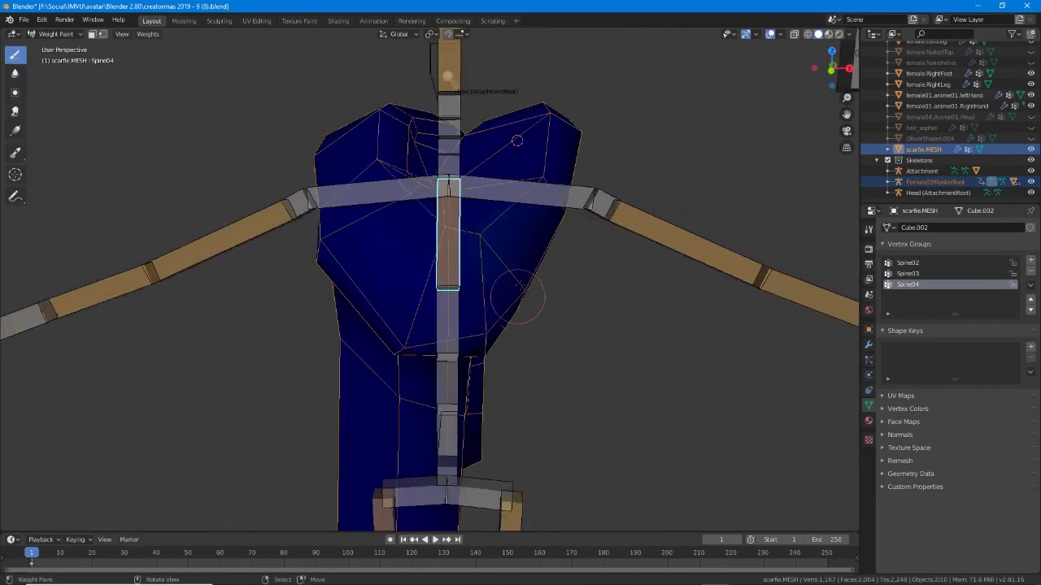
middle_click_drag(546, 186, 538, 184)
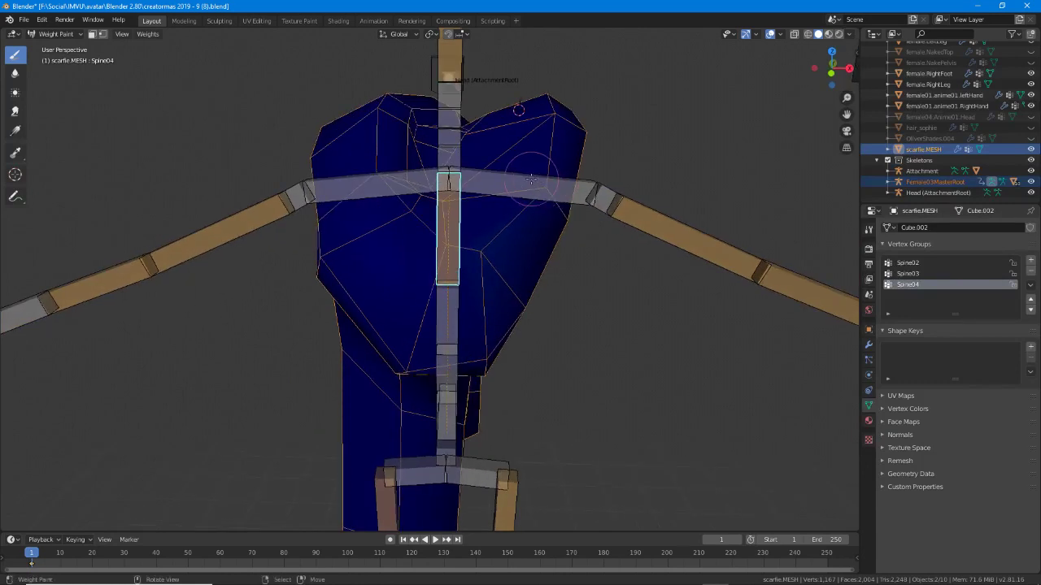
left_click(537, 184, "ctrl")
scroll(520, 179, "up", 2)
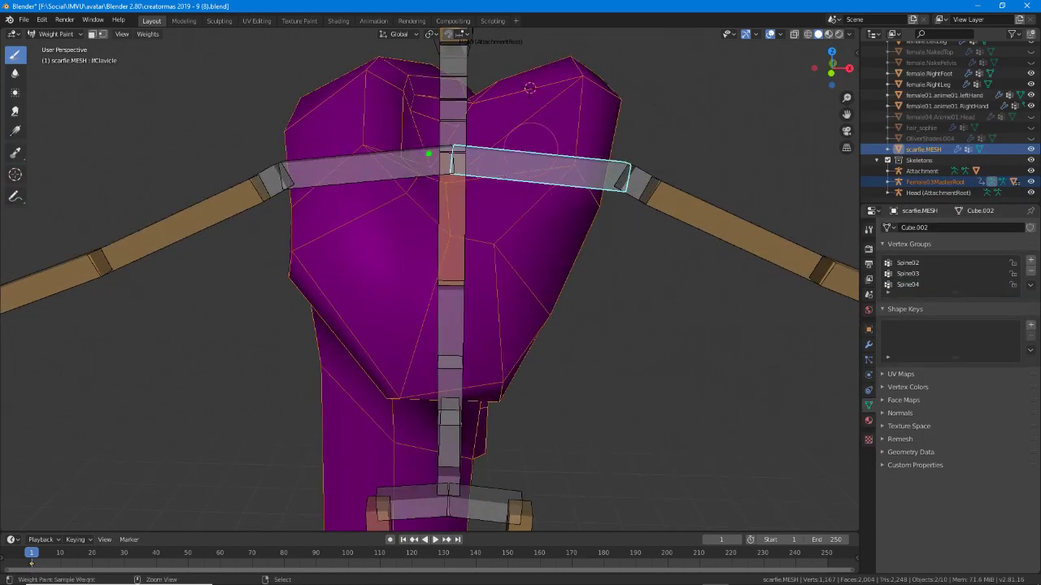
mouse_move(428, 154)
left_mouse_down()
mouse_move(426, 174)
mouse_move(578, 203)
mouse_move(620, 115)
mouse_move(558, 74)
mouse_move(440, 116)
mouse_move(423, 156)
left_mouse_up()
mouse_move(543, 200)
left_mouse_down()
mouse_move(660, 182)
mouse_move(600, 85)
left_mouse_up()
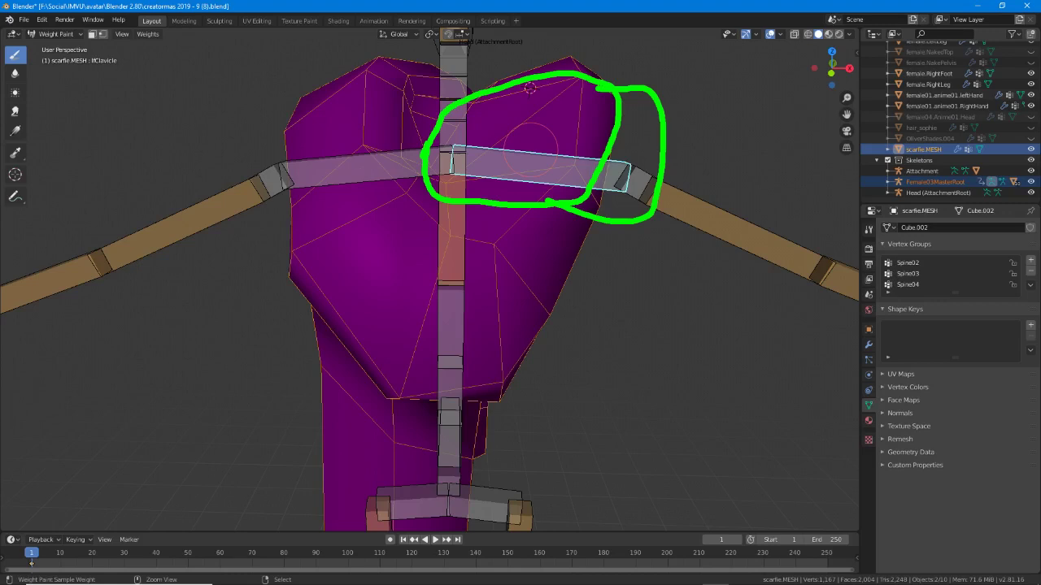
mouse_move(429, 114)
left_mouse_down()
mouse_move(445, 213)
mouse_move(475, 109)
mouse_move(429, 105)
left_mouse_up()
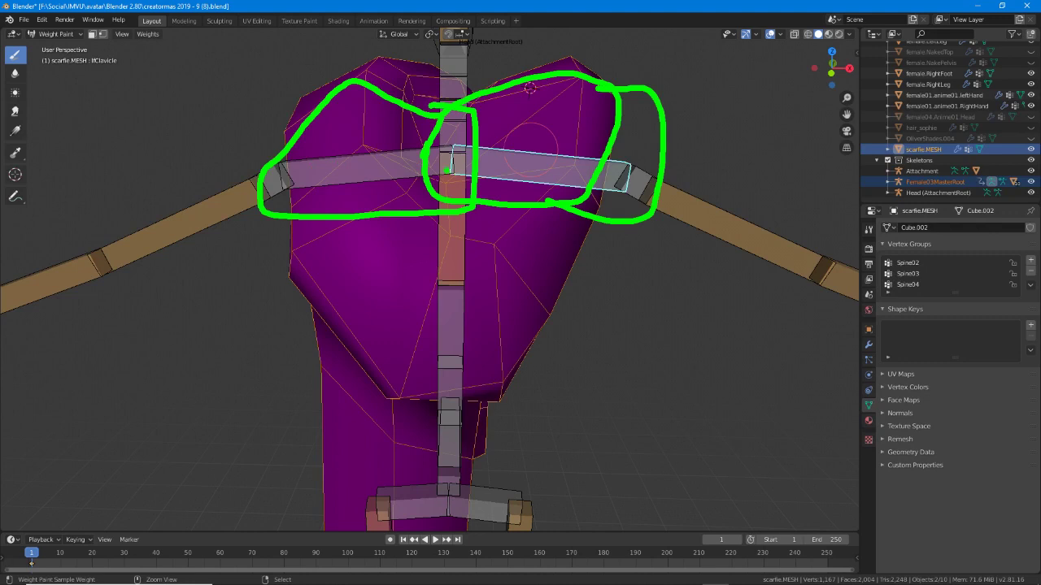
left_click_drag(446, 170, 444, 174)
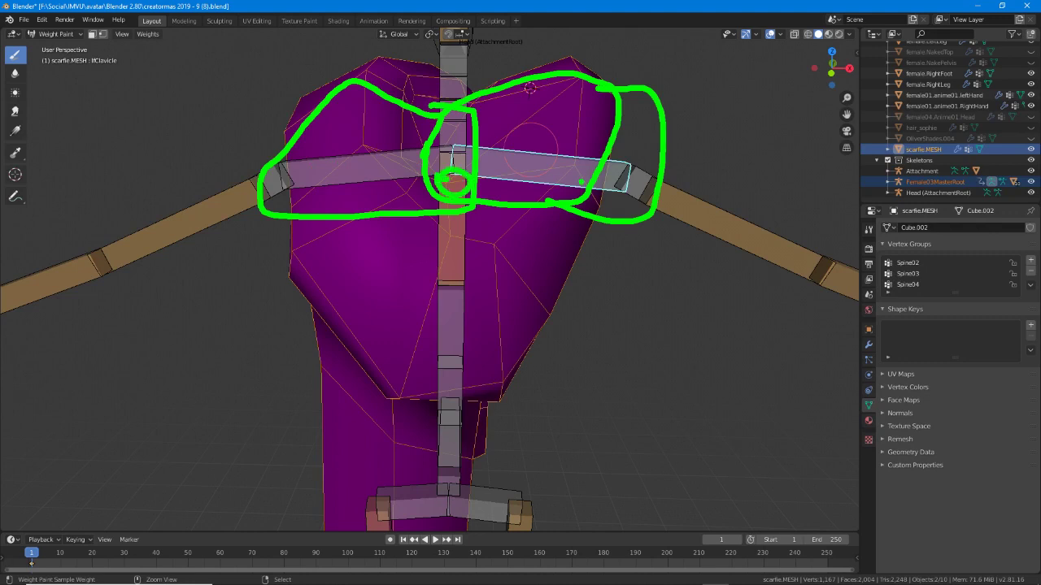
key("Escape")
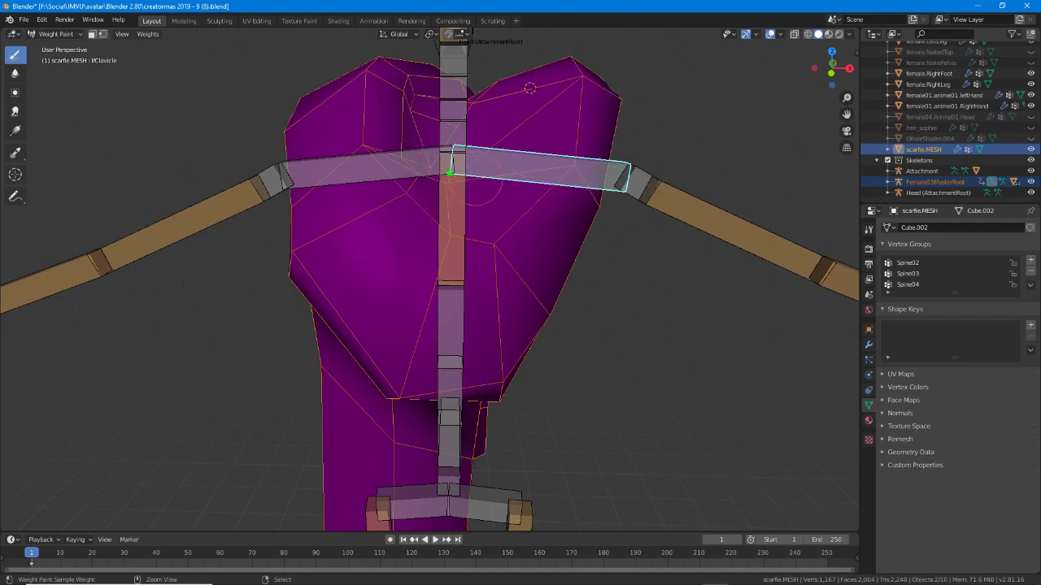
left_click_drag(449, 174, 444, 171)
mouse_move(574, 163)
left_mouse_down()
mouse_move(564, 162)
mouse_move(569, 155)
left_mouse_up()
left_click_drag(592, 191, 604, 194)
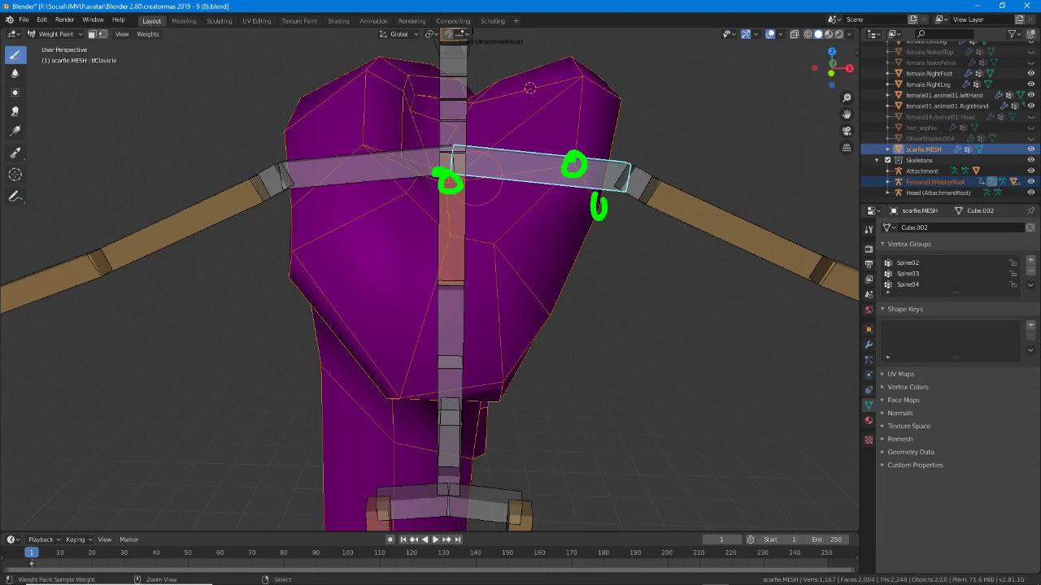
mouse_move(557, 309)
left_mouse_down()
mouse_move(525, 314)
mouse_move(541, 303)
left_mouse_up()
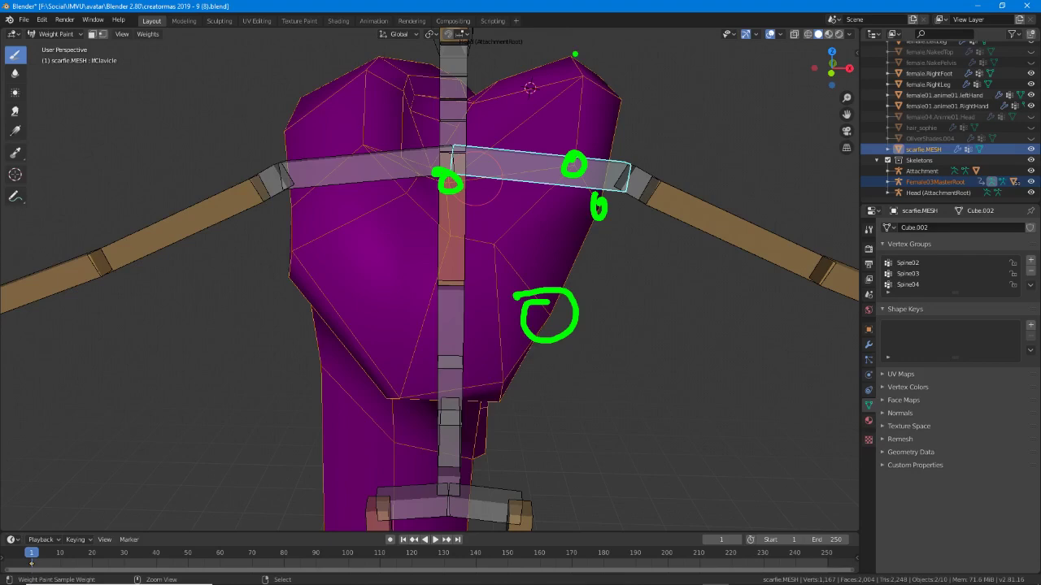
left_click_drag(575, 54, 579, 52)
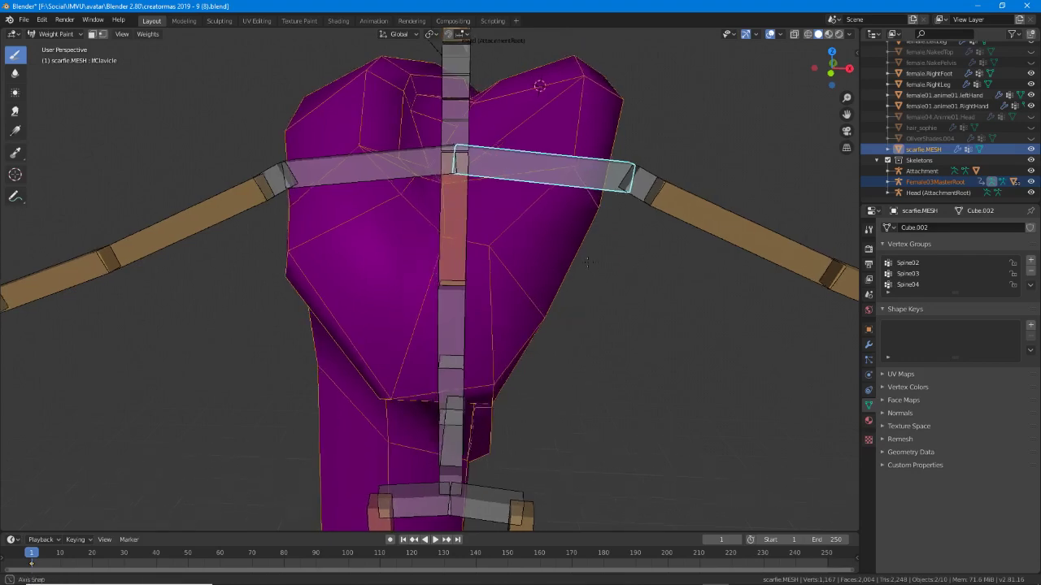
Review the Spine04, Spine03 and Spine02 weights along the scarf's back tail, one bone at a time.
mouse_move(569, 236)
middle_mouse_down()
mouse_move(449, 270)
mouse_move(470, 252)
middle_mouse_up()
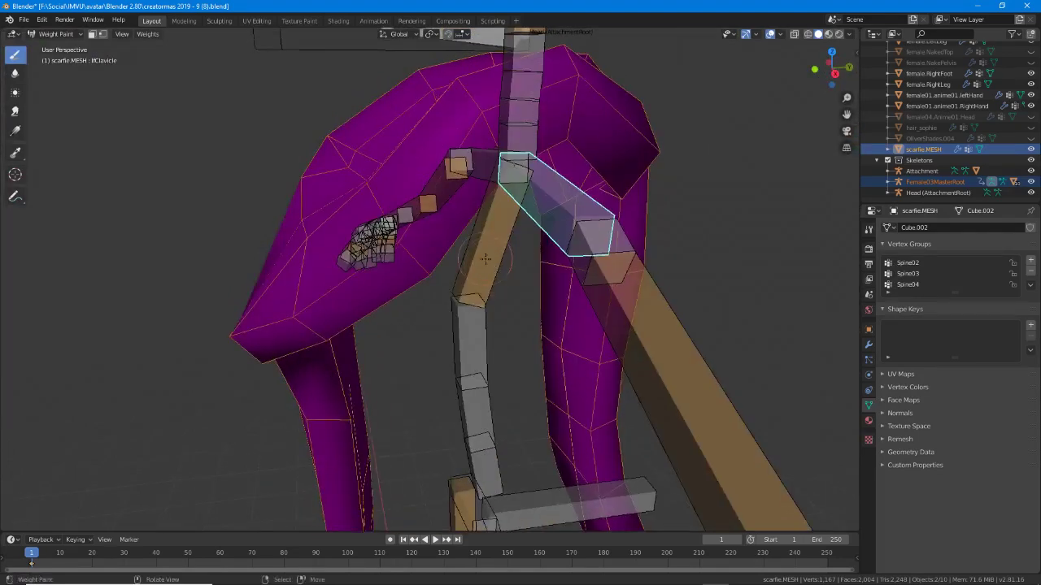
left_click(471, 247, "ctrl")
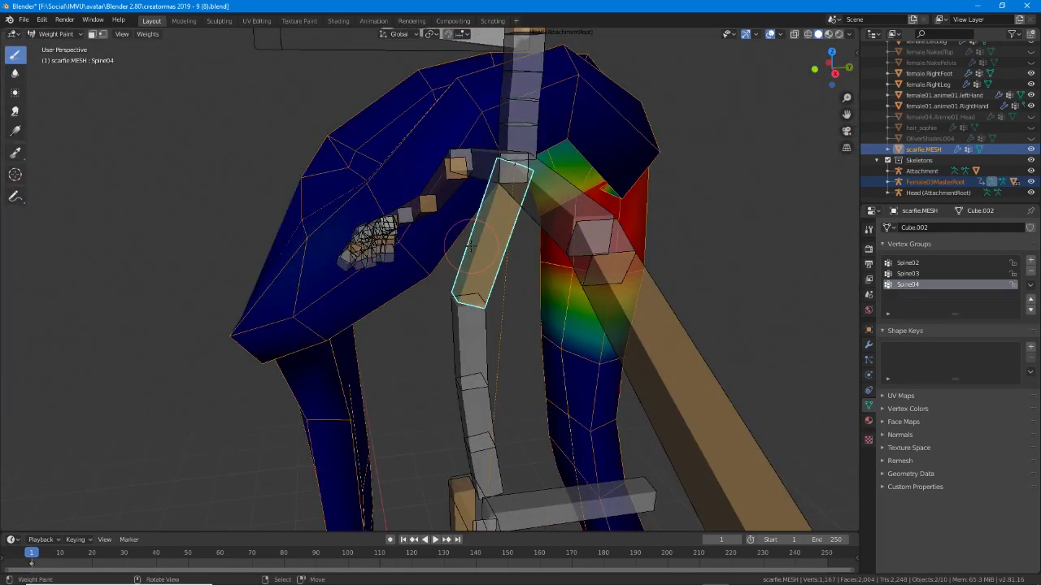
mouse_move(470, 246)
middle_mouse_down()
mouse_move(455, 252)
mouse_move(476, 274)
mouse_move(449, 210)
middle_mouse_up()
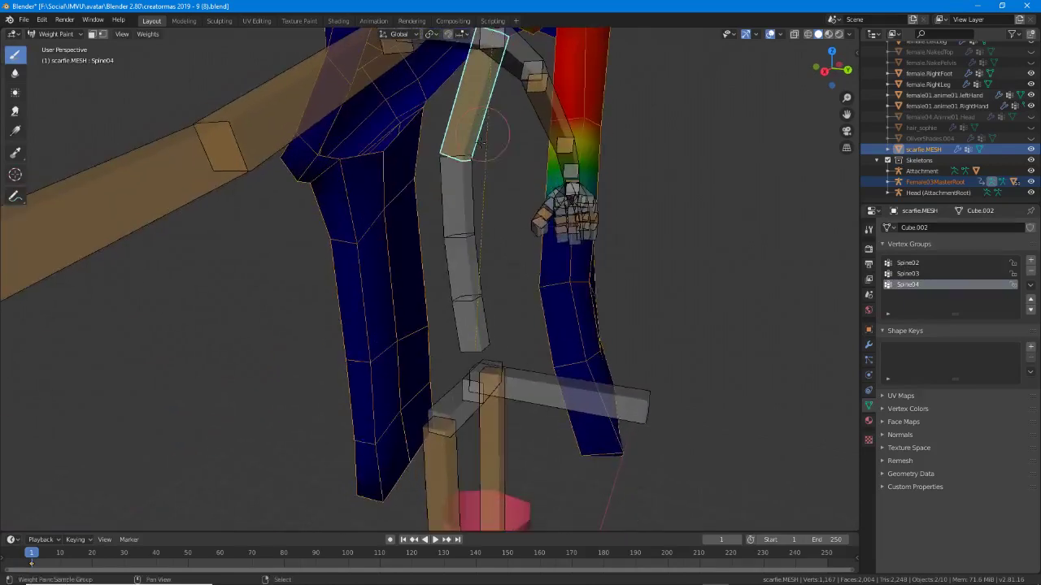
left_click(463, 205, "ctrl")
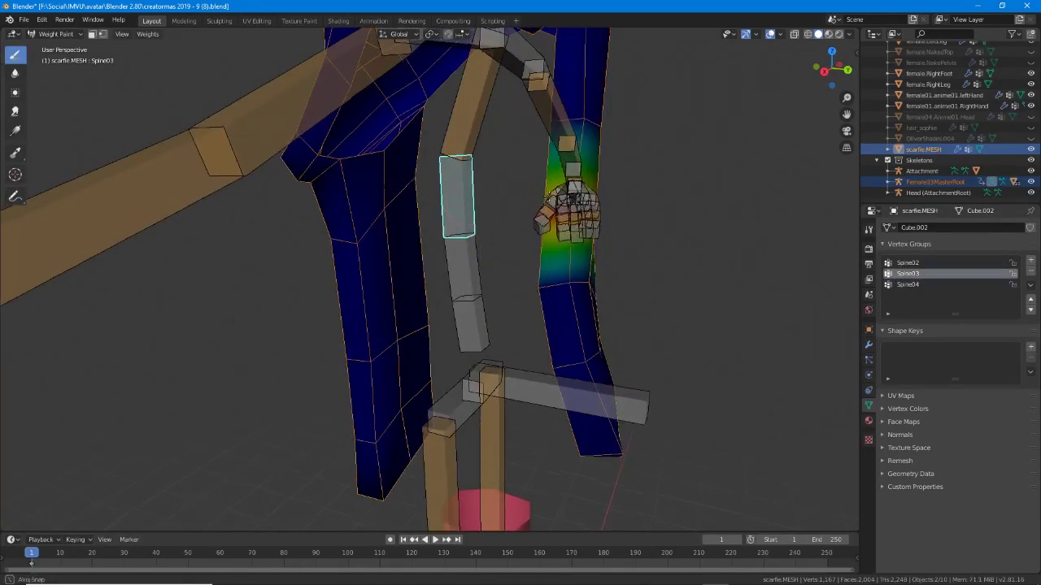
middle_click_drag(463, 205, 516, 284)
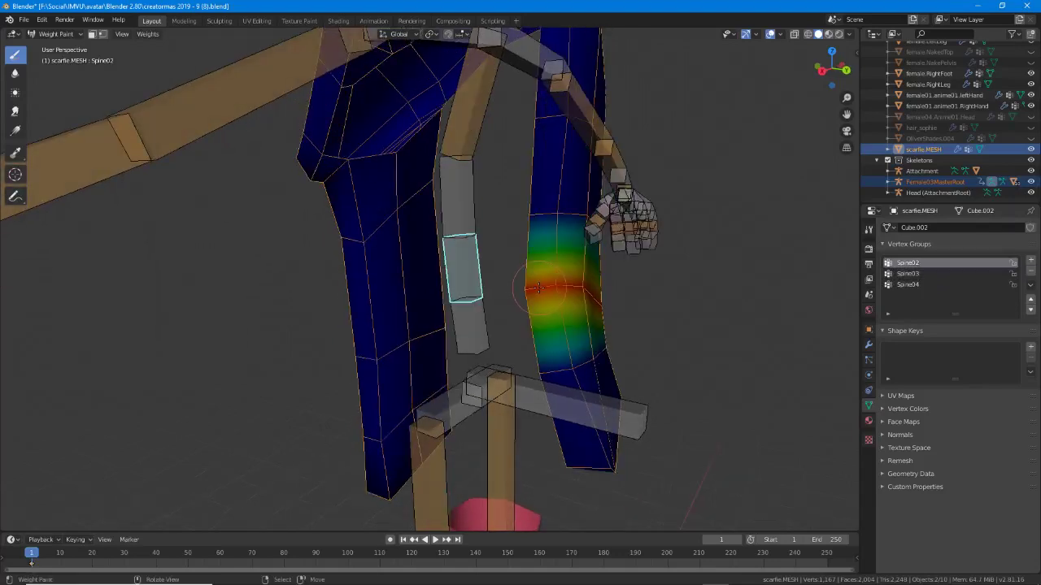
Paint full Spine01 weights around all sides of the back tail's lower end, including its tip.
left_click(475, 325, "ctrl")
middle_click_drag(475, 326, 423, 248)
mouse_move(423, 251)
left_mouse_down()
mouse_move(443, 258)
mouse_move(530, 248)
mouse_move(488, 377)
mouse_move(506, 379)
left_mouse_up()
middle_click_drag(515, 383, 566, 297)
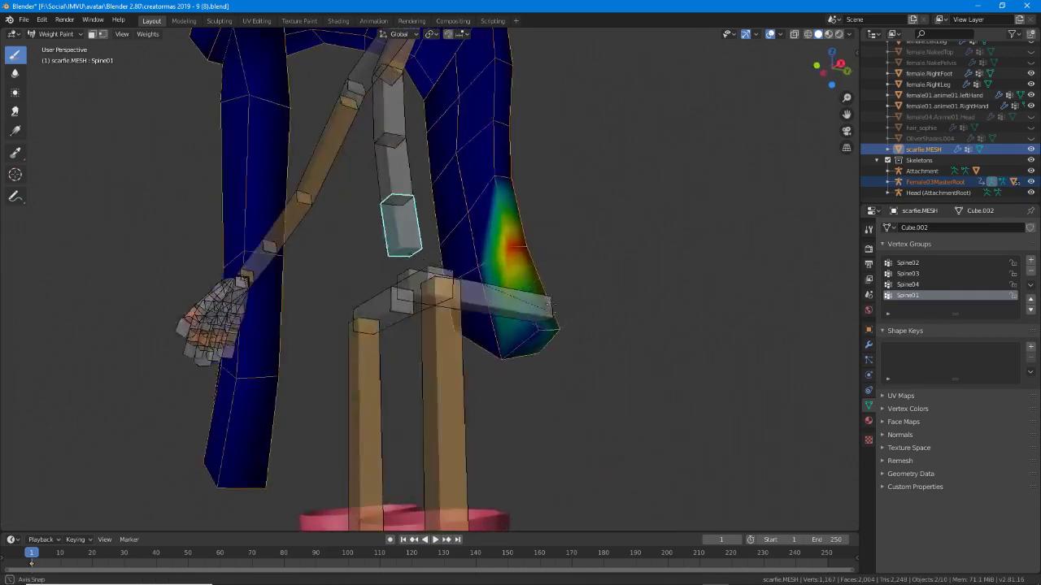
mouse_move(537, 302)
left_mouse_down()
mouse_move(489, 359)
mouse_move(453, 291)
mouse_move(484, 231)
mouse_move(437, 288)
left_mouse_up()
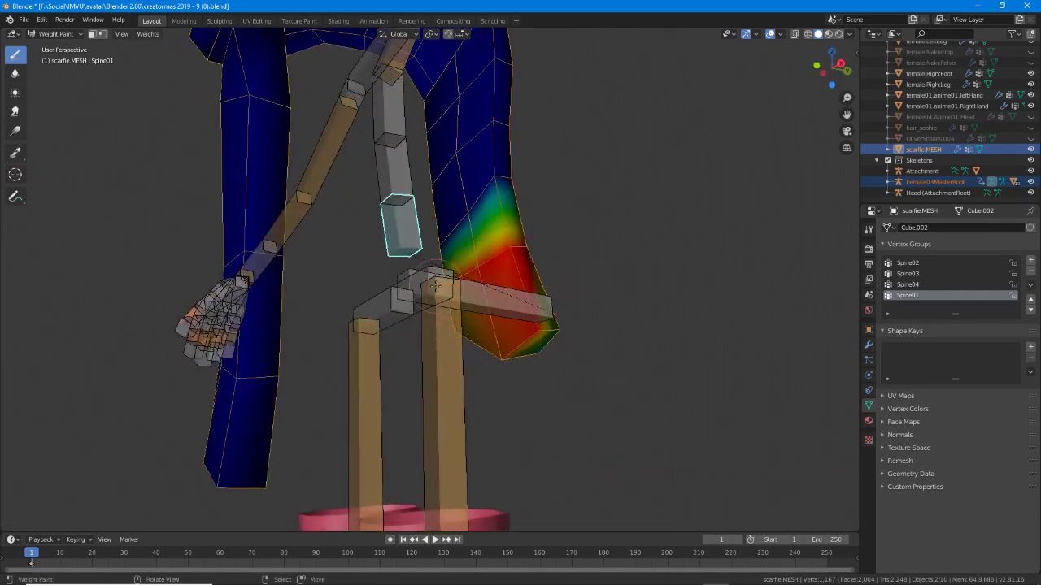
middle_click_drag(437, 286, 346, 257)
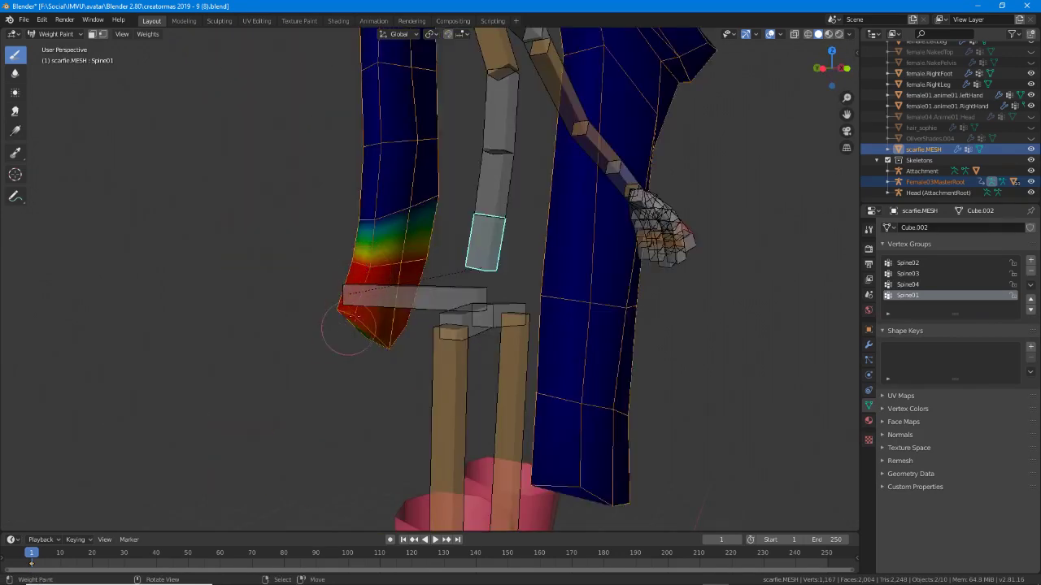
mouse_move(395, 378)
middle_mouse_down()
mouse_move(411, 308)
mouse_move(350, 375)
mouse_move(524, 417)
mouse_move(529, 406)
middle_mouse_up()
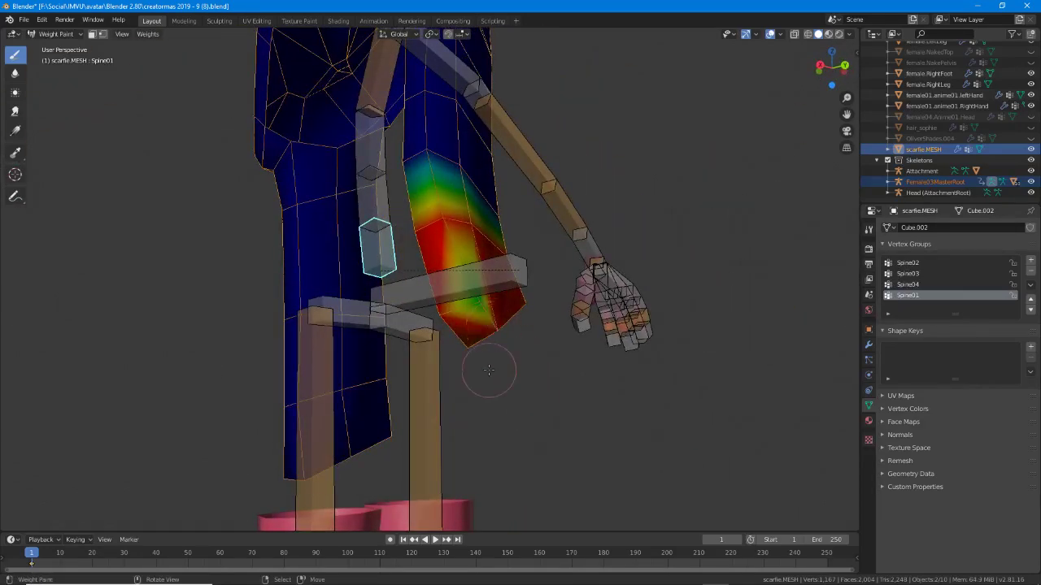
middle_click_drag(476, 244, 491, 267)
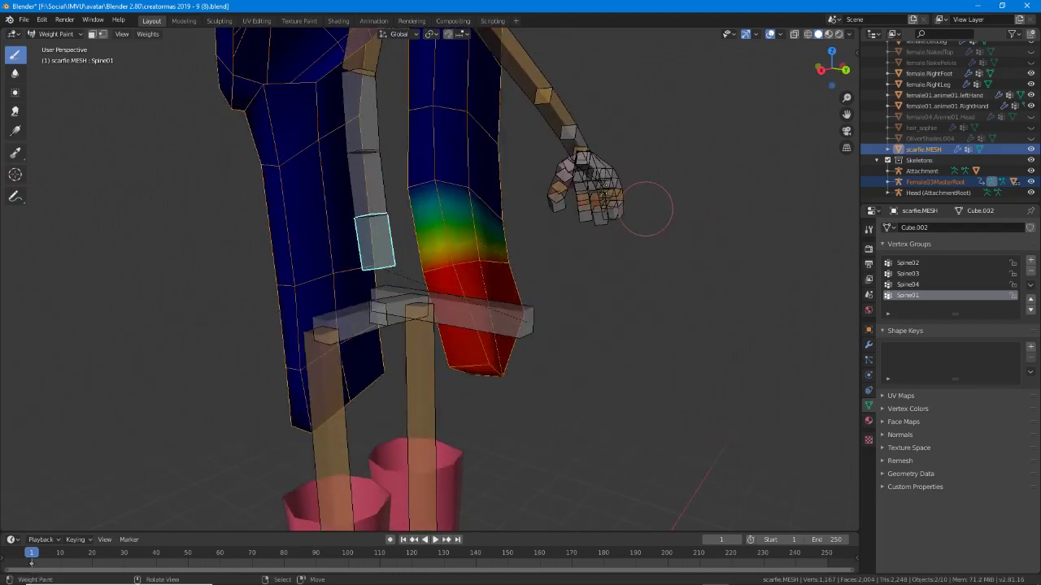
Show the sidebar with the Draw brush's weight, radius and strength settings.
left_click(121, 34)
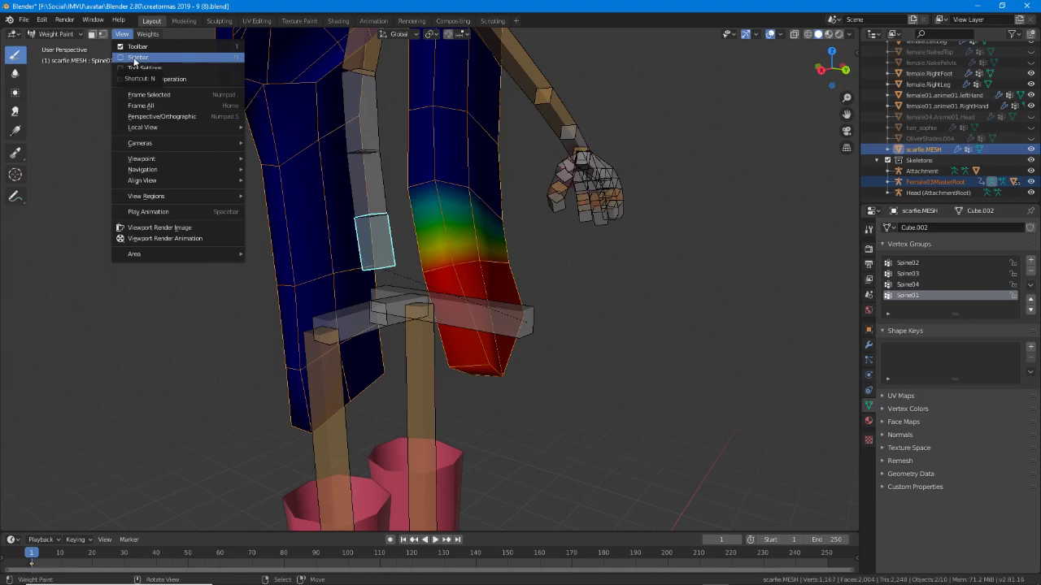
left_click(130, 58)
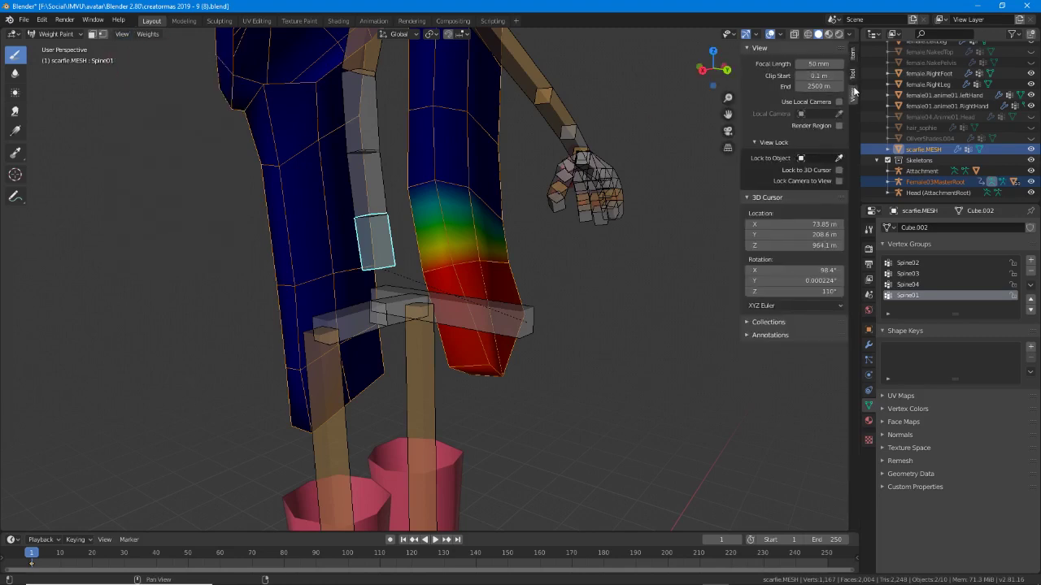
left_click(853, 74)
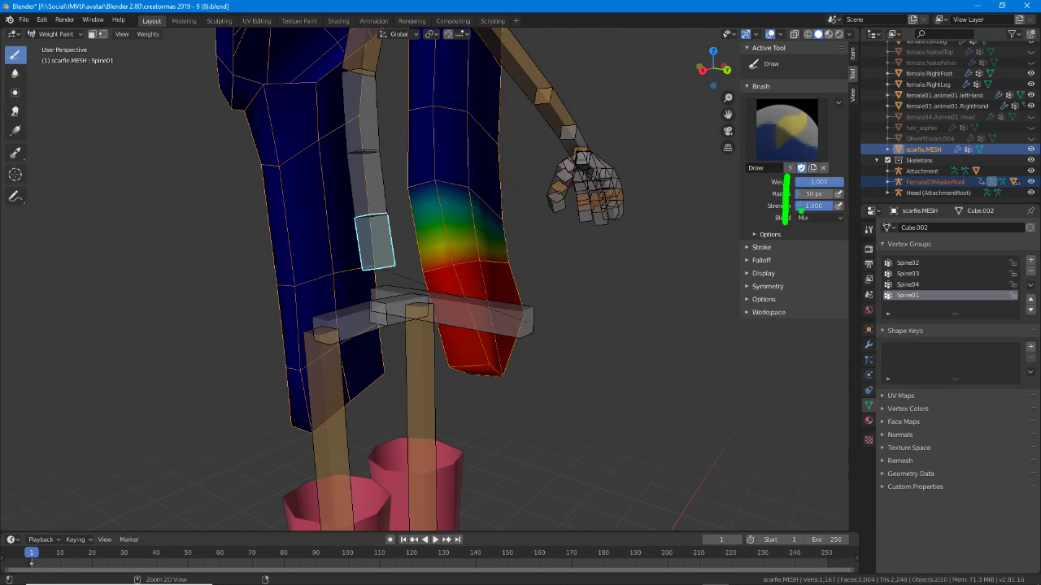
key("Escape")
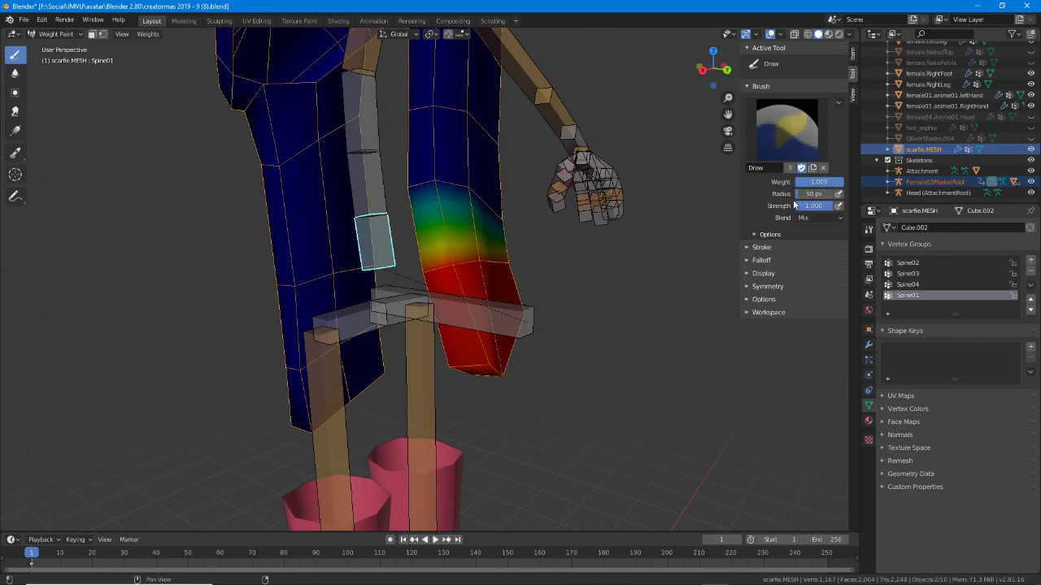
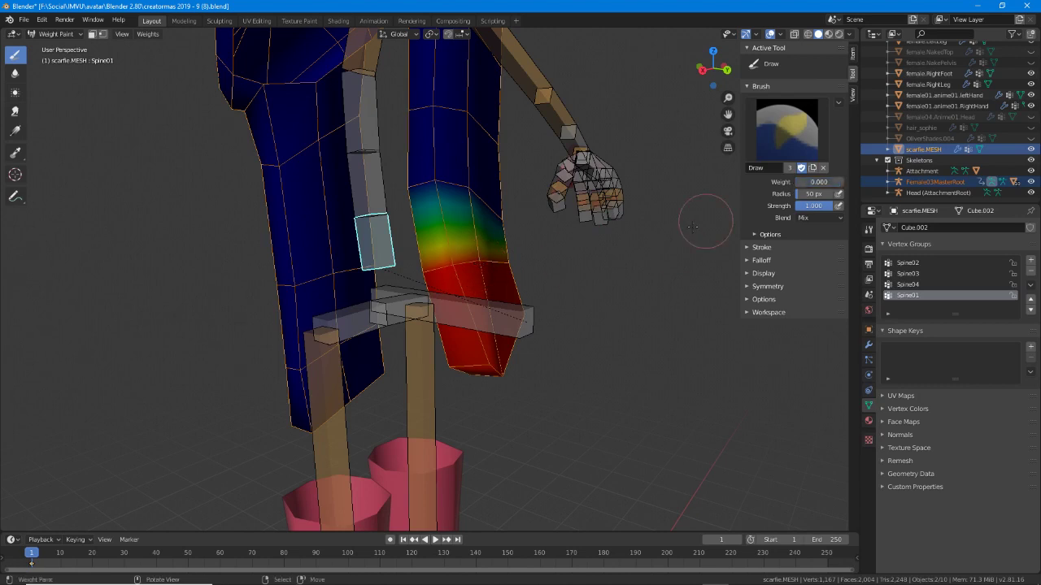
Try brush weights of 0, 0.1 and 0.2 for Spine01 on the back tail's lower and middle vertices.
left_click_drag(472, 274, 451, 258)
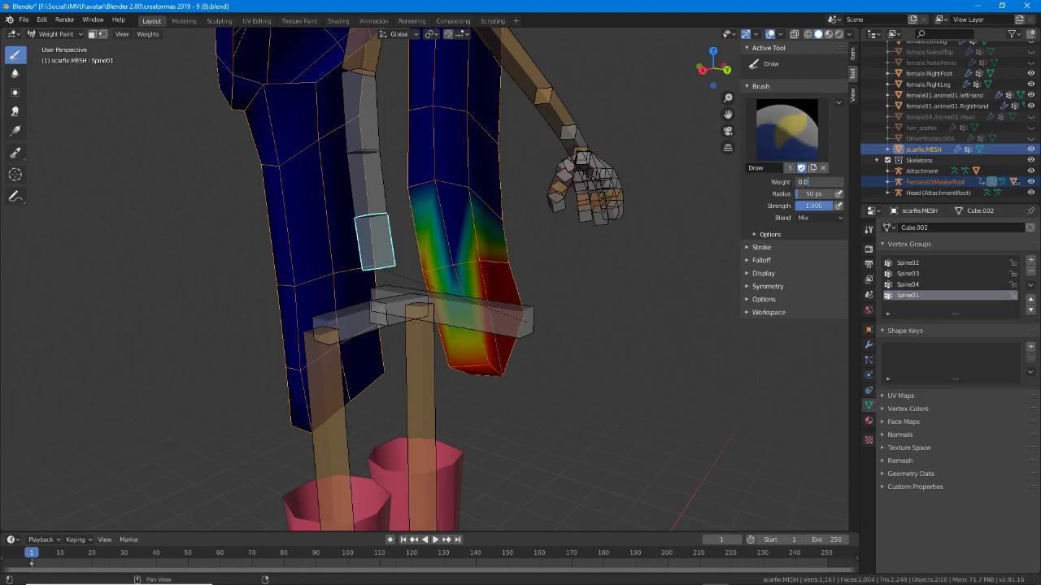
left_click(837, 182)
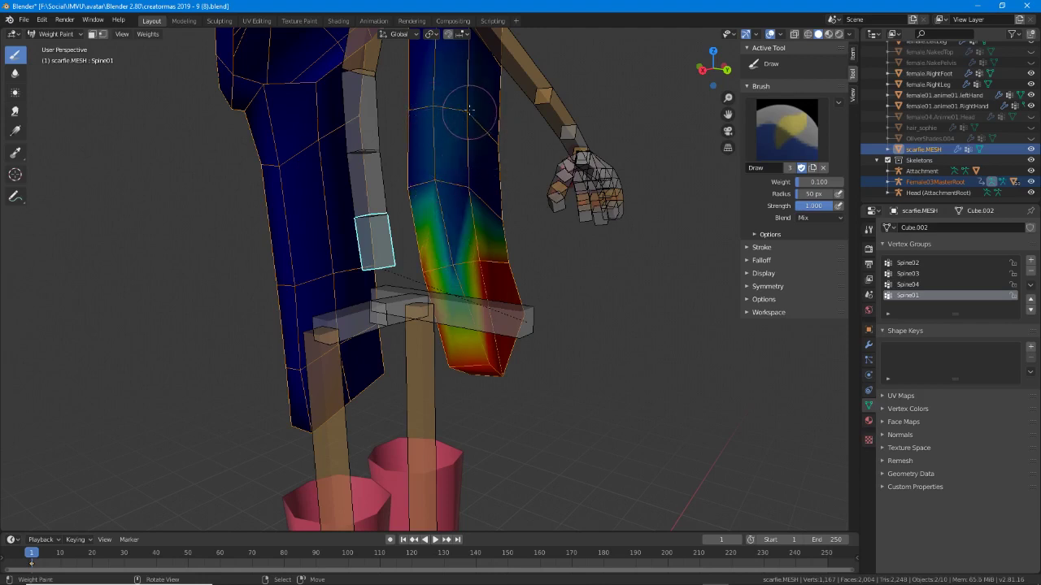
left_click(827, 183)
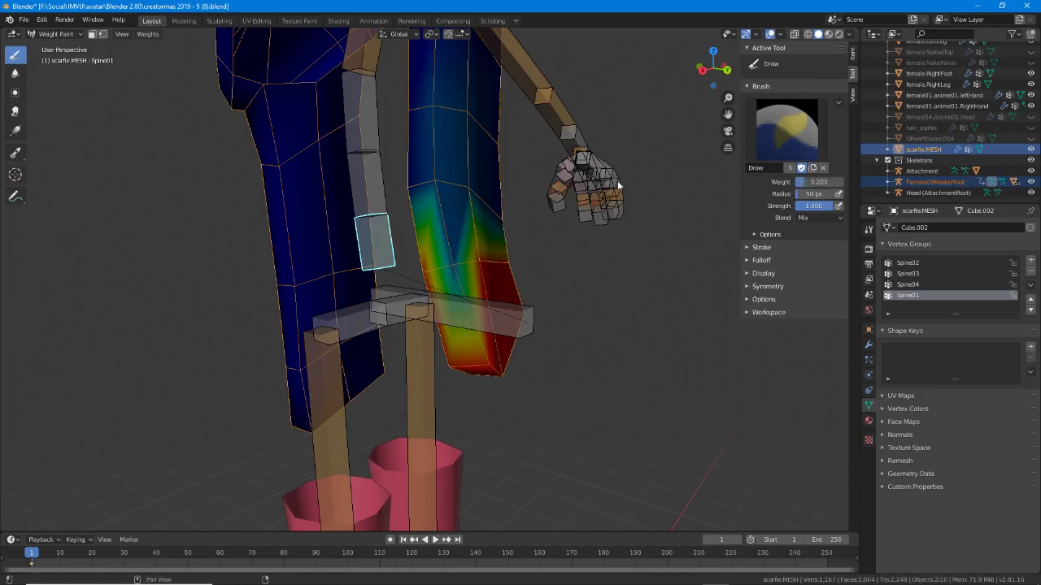
left_click(436, 107)
left_click(466, 113)
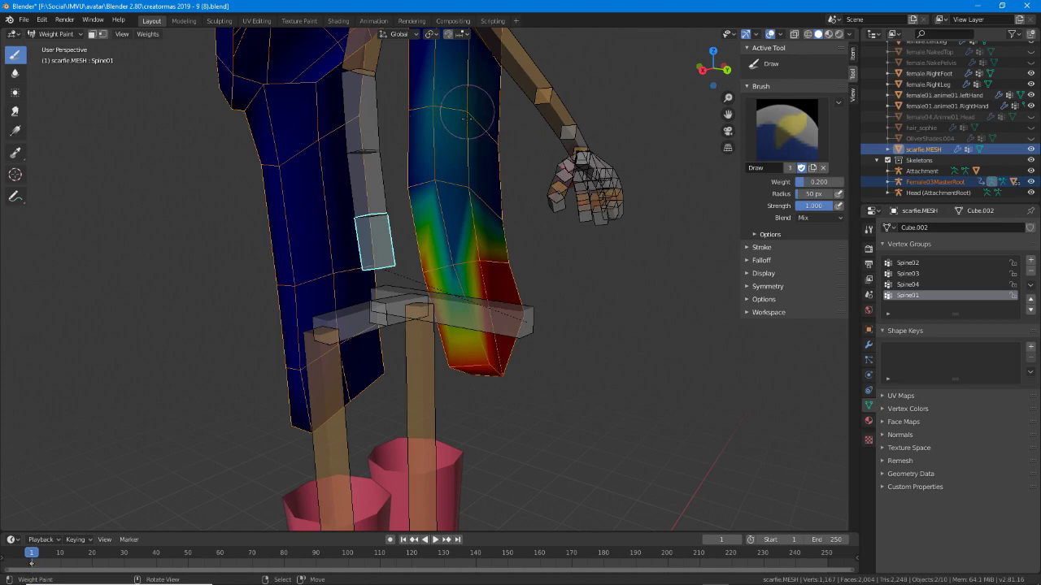
mouse_move(467, 118)
left_mouse_down()
mouse_move(468, 182)
mouse_move(436, 179)
mouse_move(452, 232)
left_mouse_up()
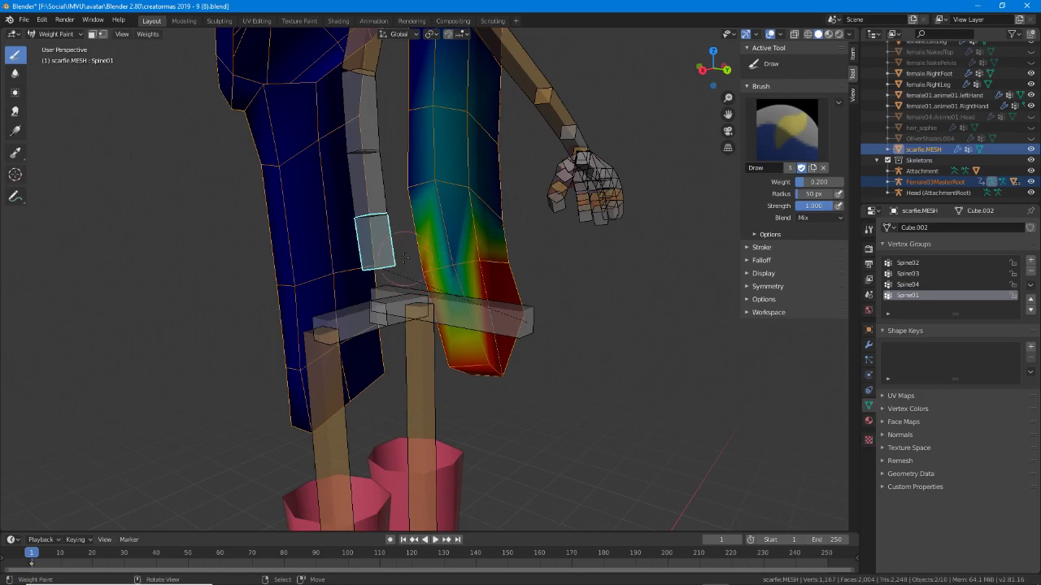
left_click_drag(439, 232, 440, 199)
Test-rotate the Spine01, Spine02 and Spine03 bones in turn to check the back tail's deformation, restoring the pose each time.
key("r")
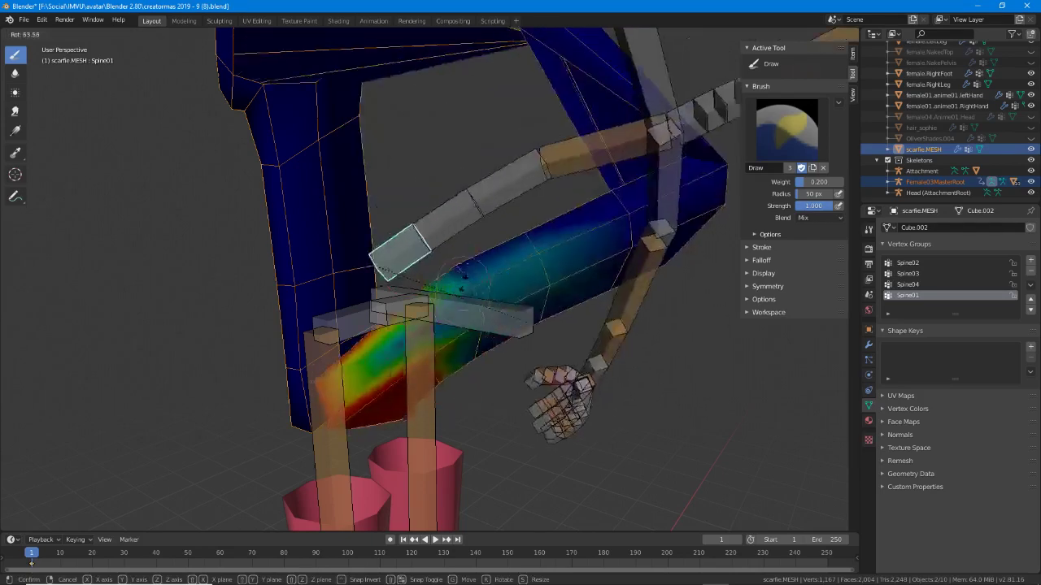
right_click(441, 197)
left_click(375, 172, "ctrl")
key("r")
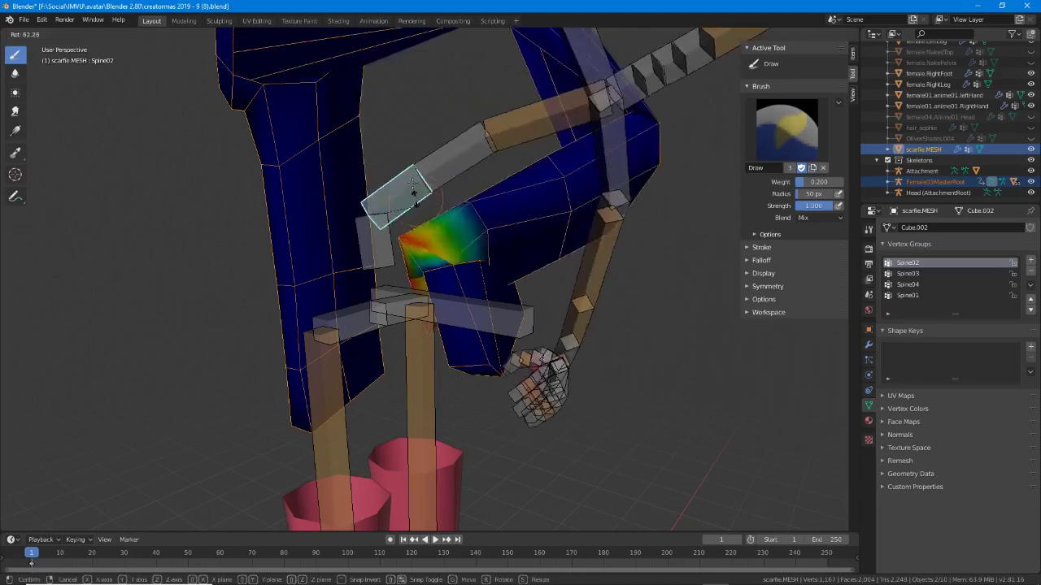
left_click(389, 152)
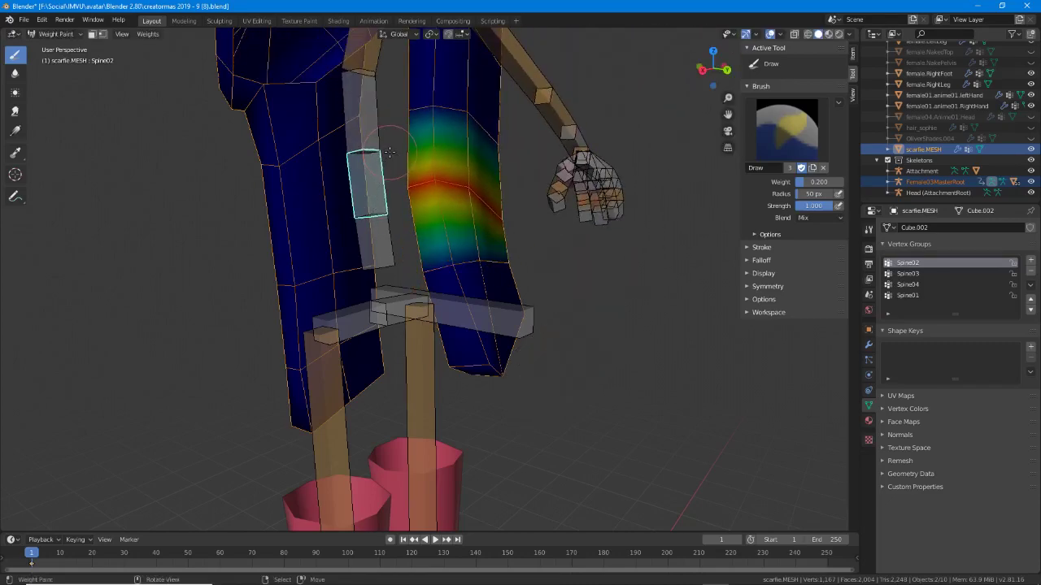
left_click(366, 113, "ctrl")
key("r")
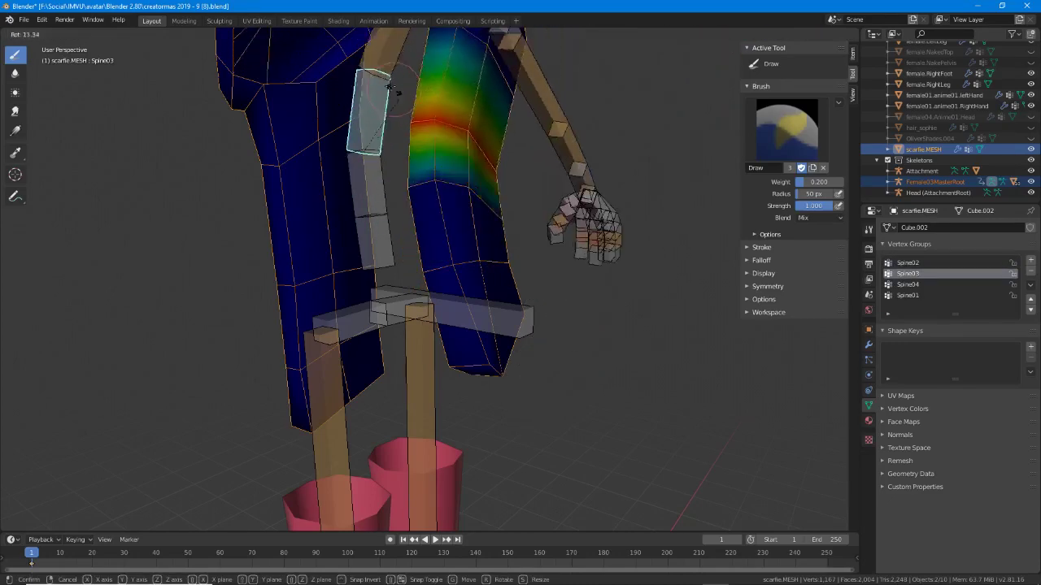
left_click(399, 108)
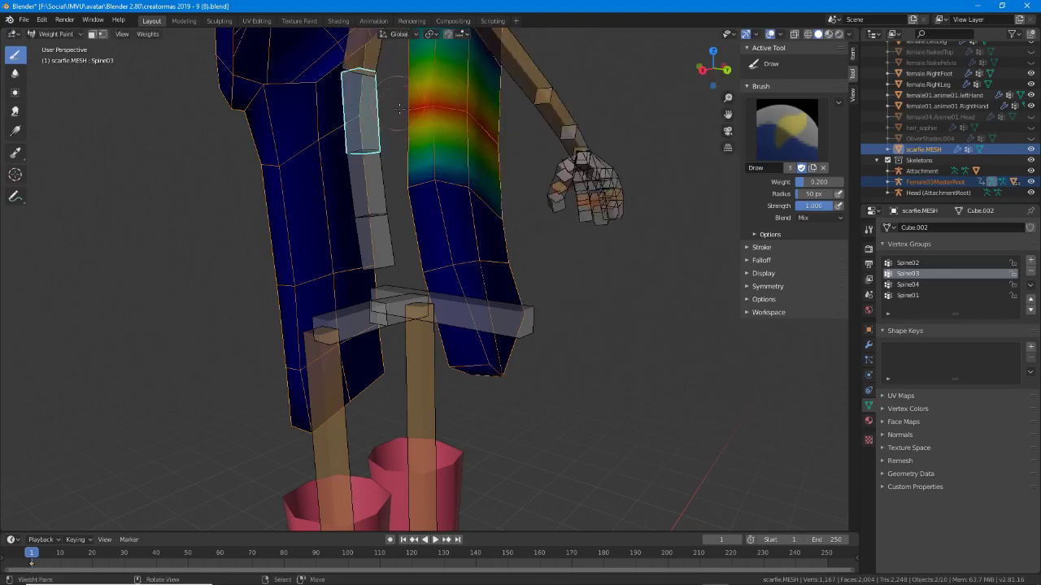
Repaint the back tail's lower end with Spine01 at weight 1, and clear Spine01 from the rows above with weight 0.
left_click(378, 174, "ctrl")
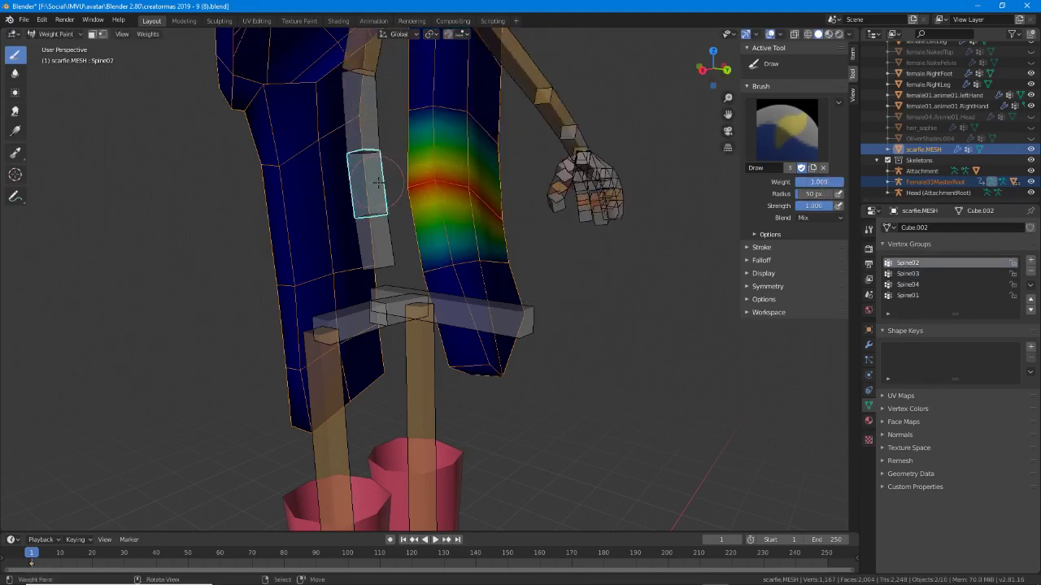
left_click(367, 238, "ctrl")
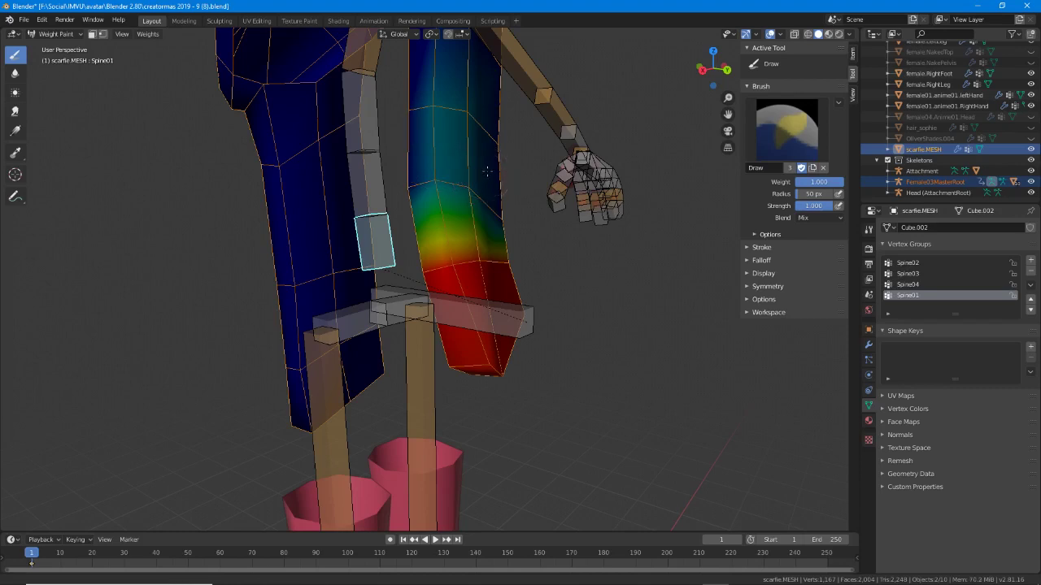
middle_click_drag(476, 177, 469, 258, "shift")
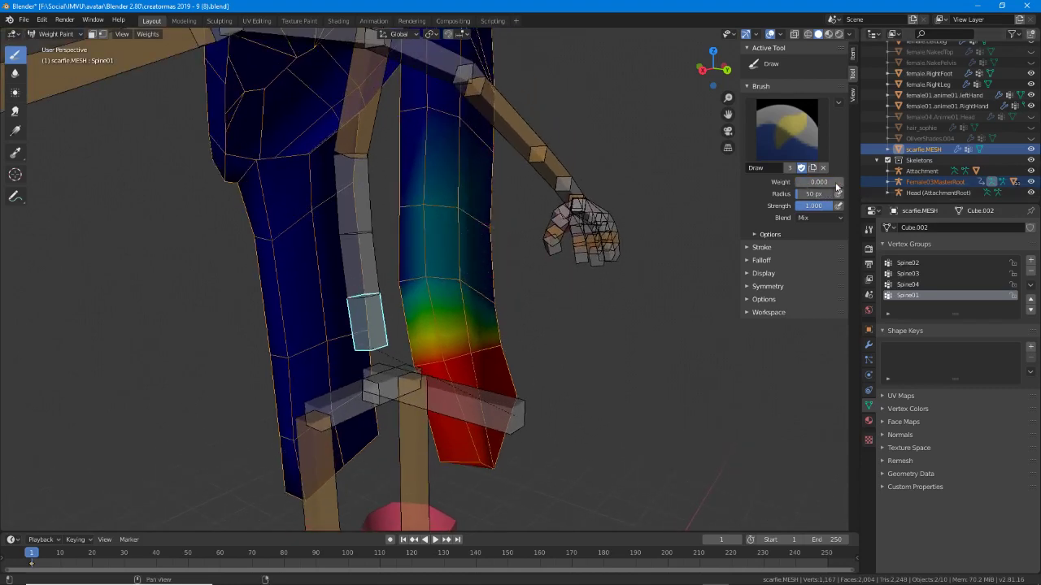
mouse_move(443, 126)
left_mouse_down()
mouse_move(429, 233)
mouse_move(442, 267)
mouse_move(510, 290)
mouse_move(425, 273)
left_mouse_up()
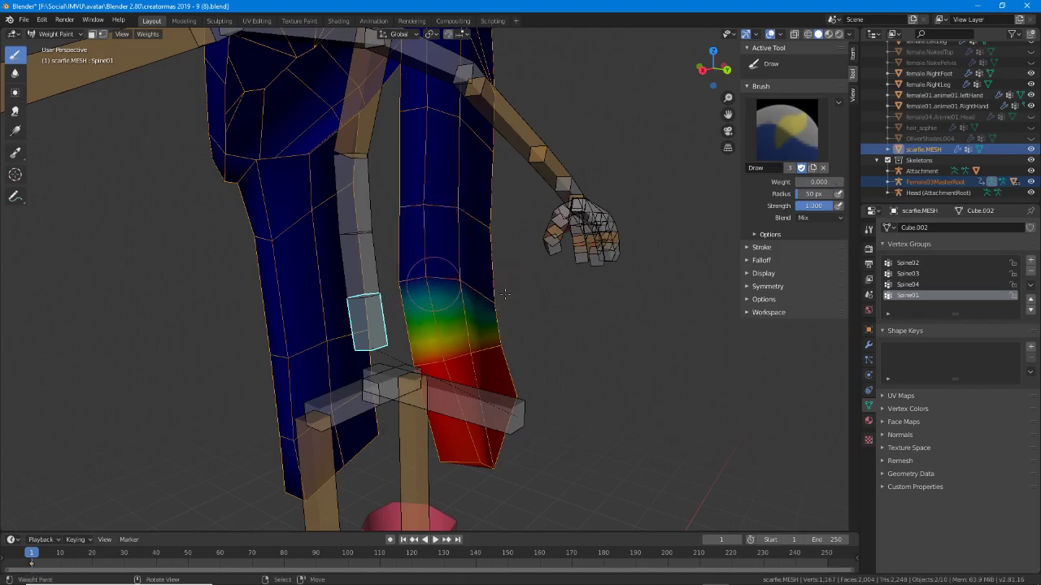
mouse_move(537, 313)
middle_mouse_down()
mouse_move(432, 301)
mouse_move(578, 300)
middle_mouse_up()
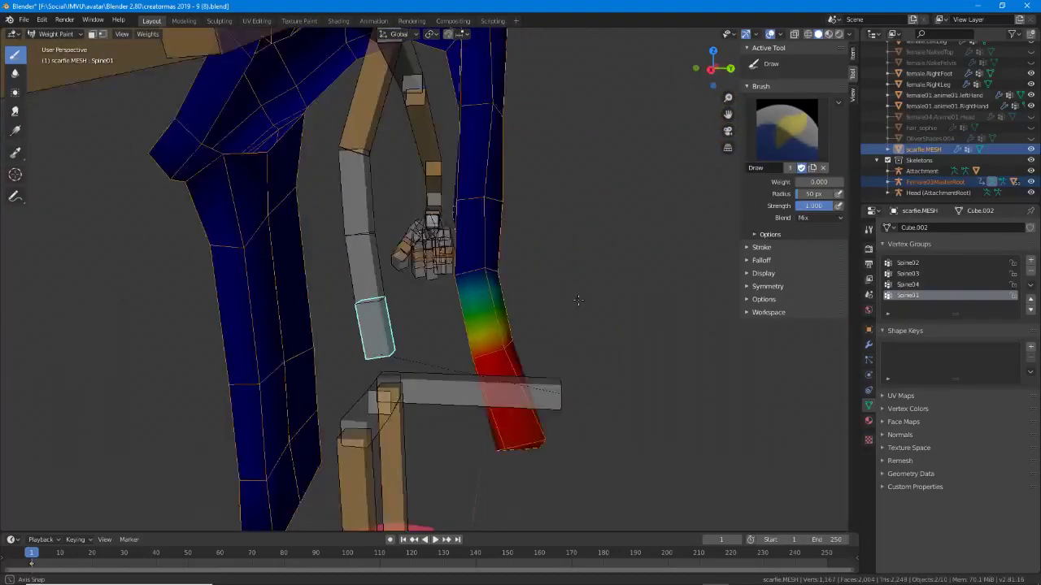
Test-rotate the Spine01, Spine02, Spine03 and Spine04 bones in turn to check the scarf's deformation, restoring the pose each time.
key("r")
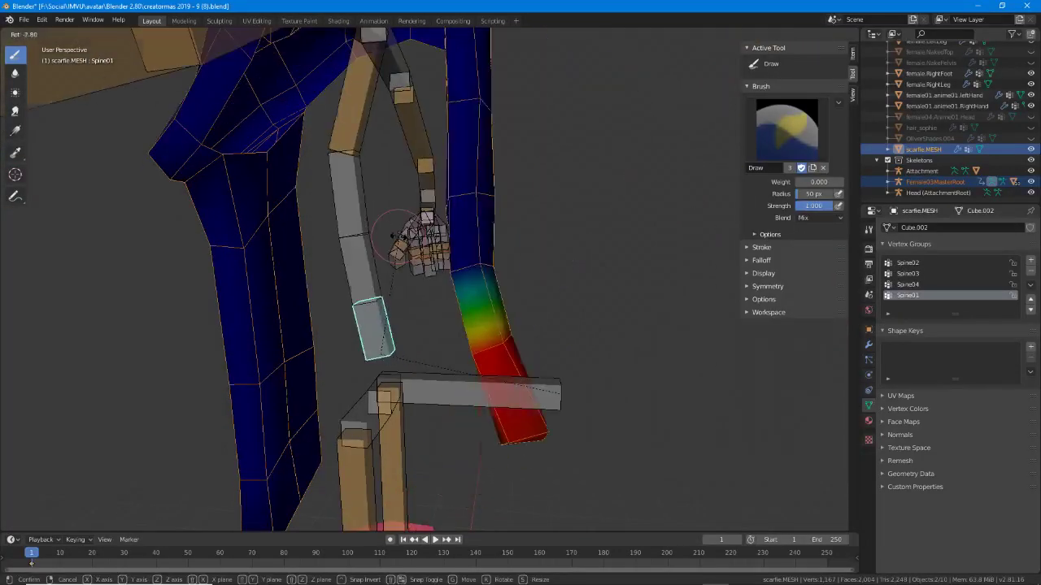
right_click(401, 245)
right_click(376, 252)
key("r")
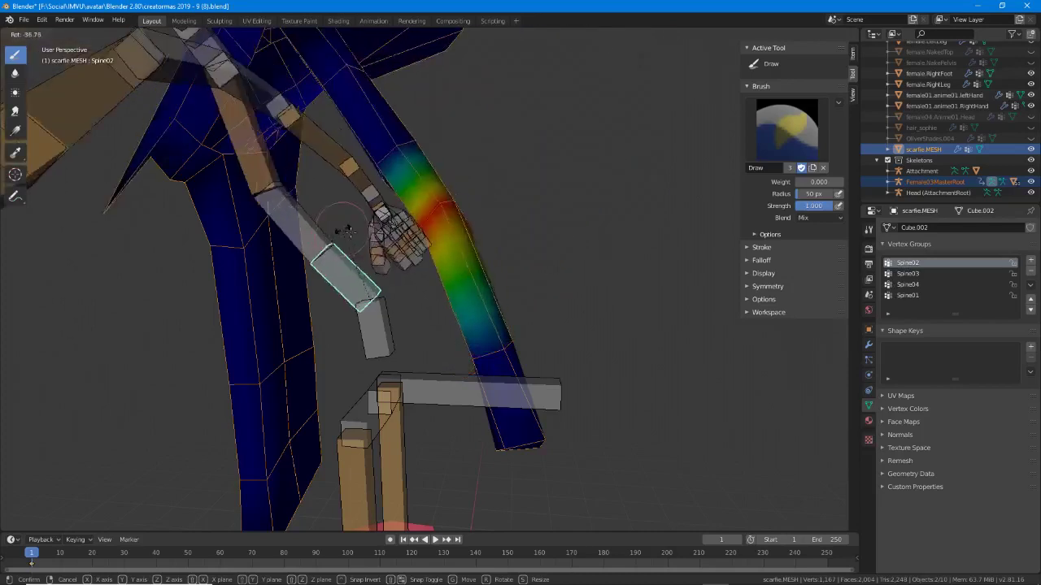
key("Escape")
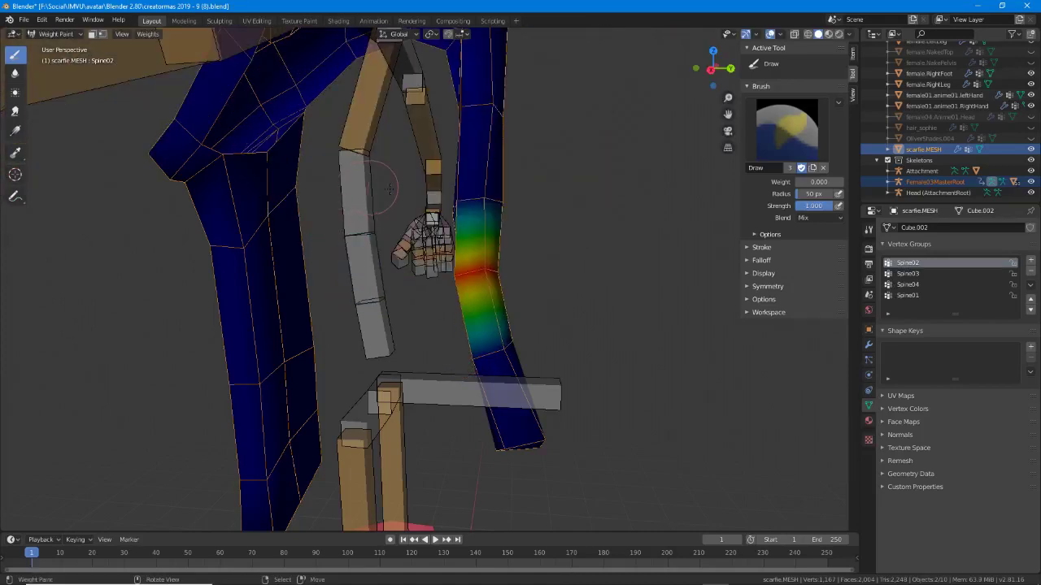
left_click(368, 172, "ctrl")
key("r")
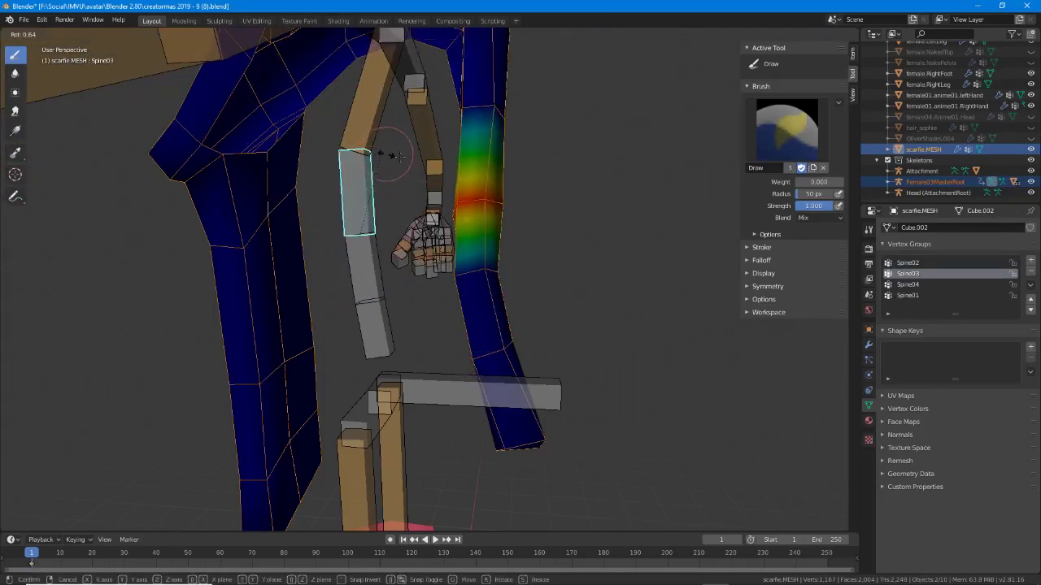
left_click(418, 107)
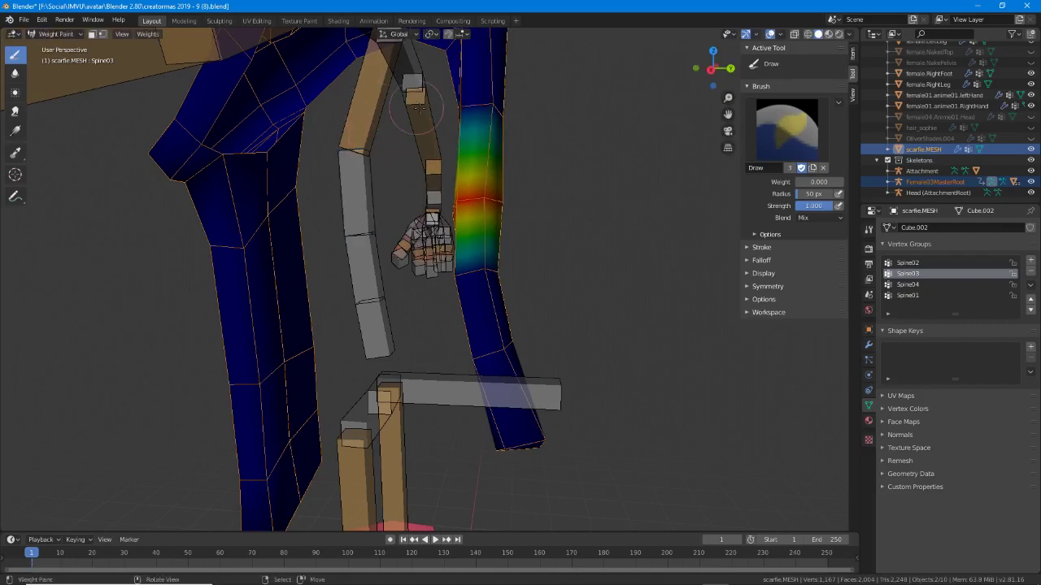
left_click(370, 98, "ctrl")
key("r")
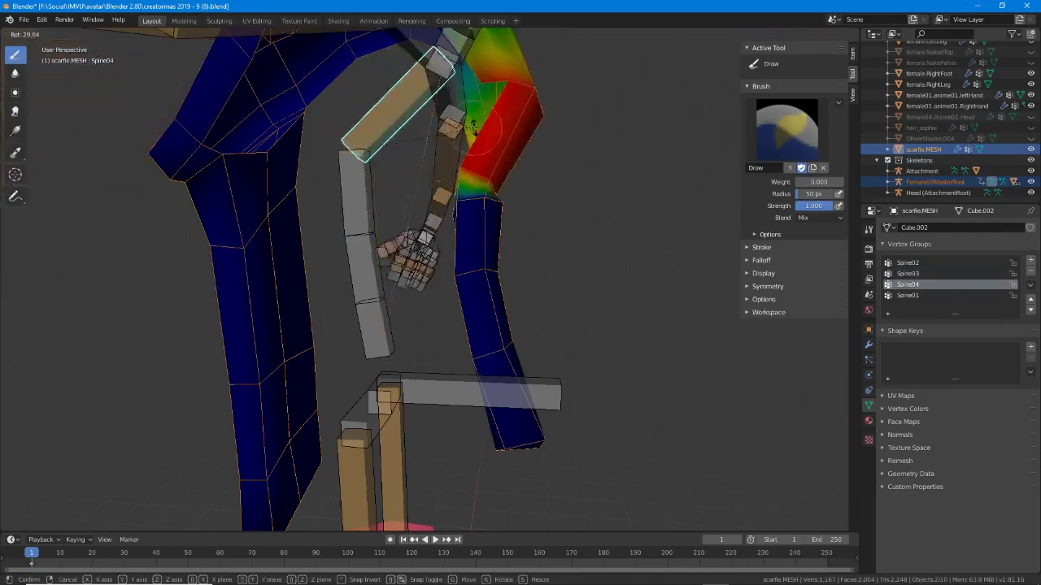
left_click(412, 95)
Make Spine01 the active bone and set the Draw brush's weight to 1.
mouse_move(423, 272)
middle_mouse_down()
mouse_move(510, 272)
mouse_move(515, 283)
middle_mouse_up()
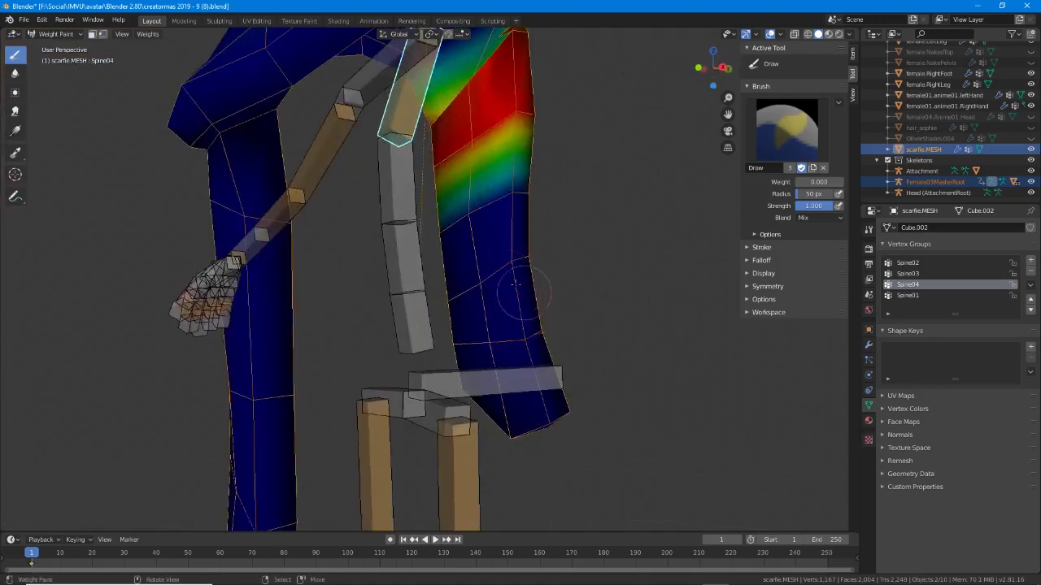
left_click(408, 333, "ctrl")
left_click_drag(802, 182, 846, 182)
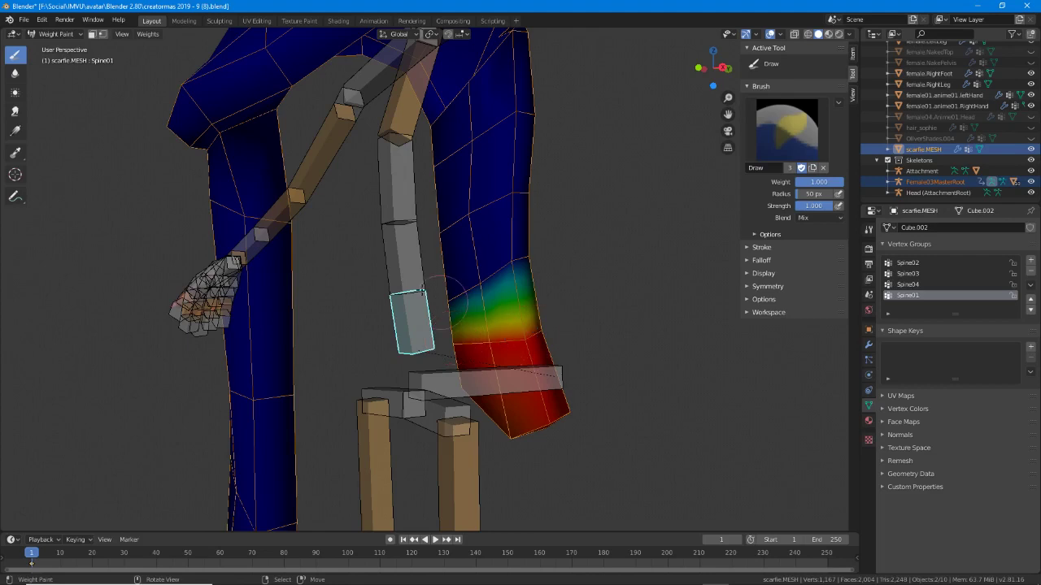
Inspect the Spine02, Spine03 and Spine04 weights on the back tail in turn.
key("alt+a")
left_click(388, 260, "ctrl")
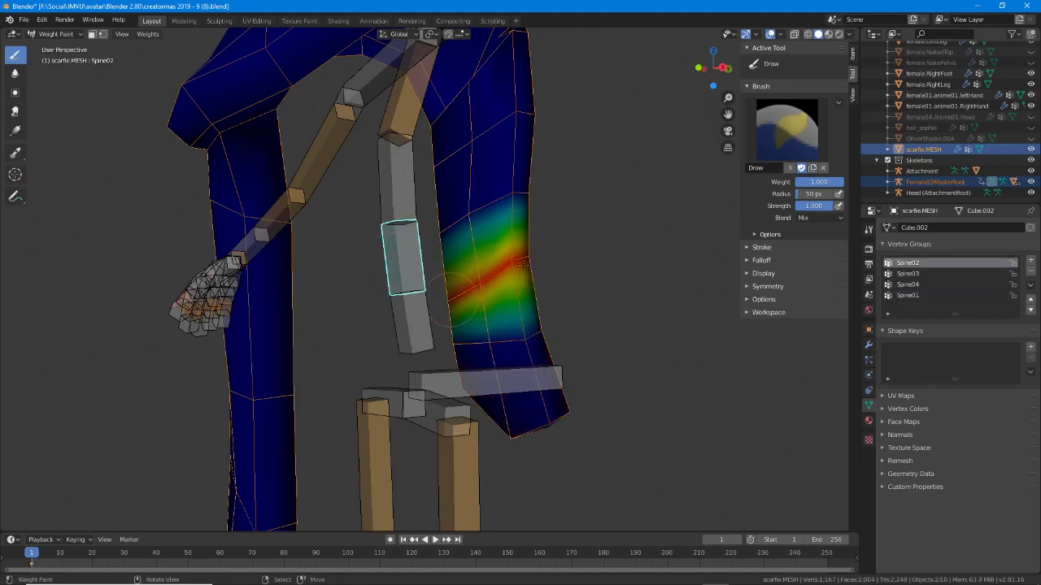
left_click(381, 203, "ctrl")
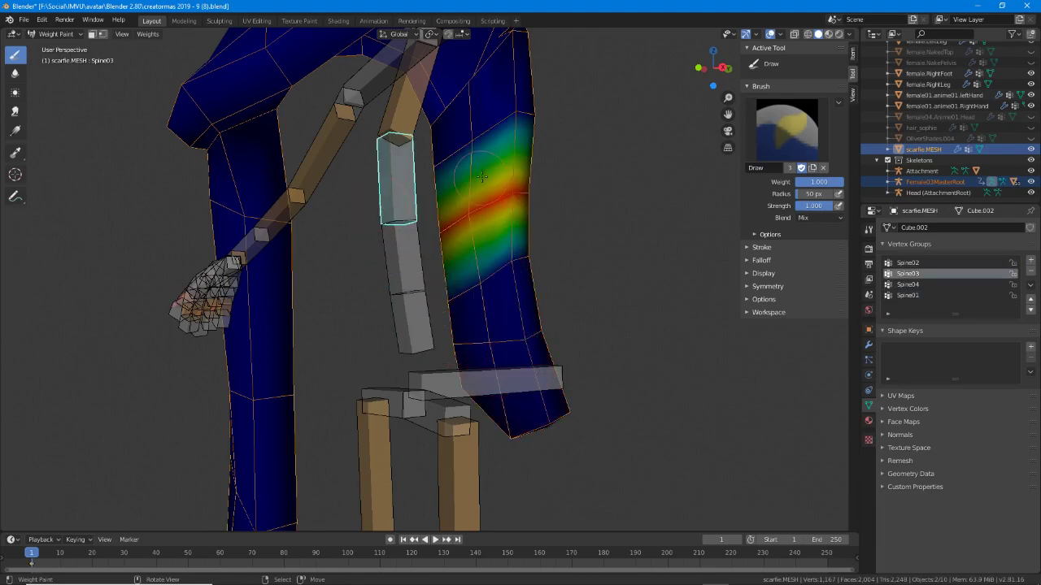
middle_click_drag(482, 176, 475, 309)
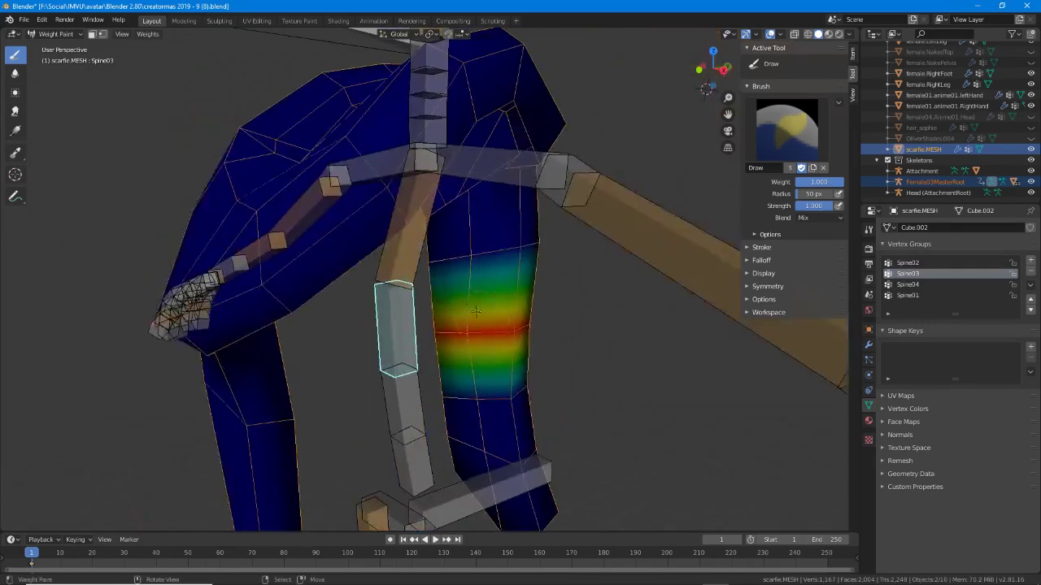
left_click(395, 254, "ctrl")
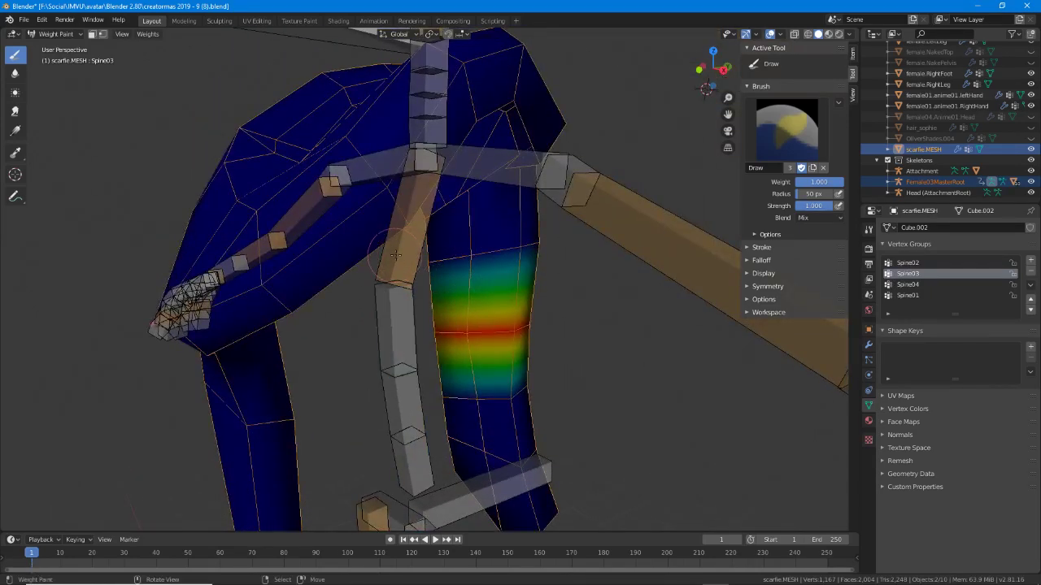
left_click(418, 254, "ctrl")
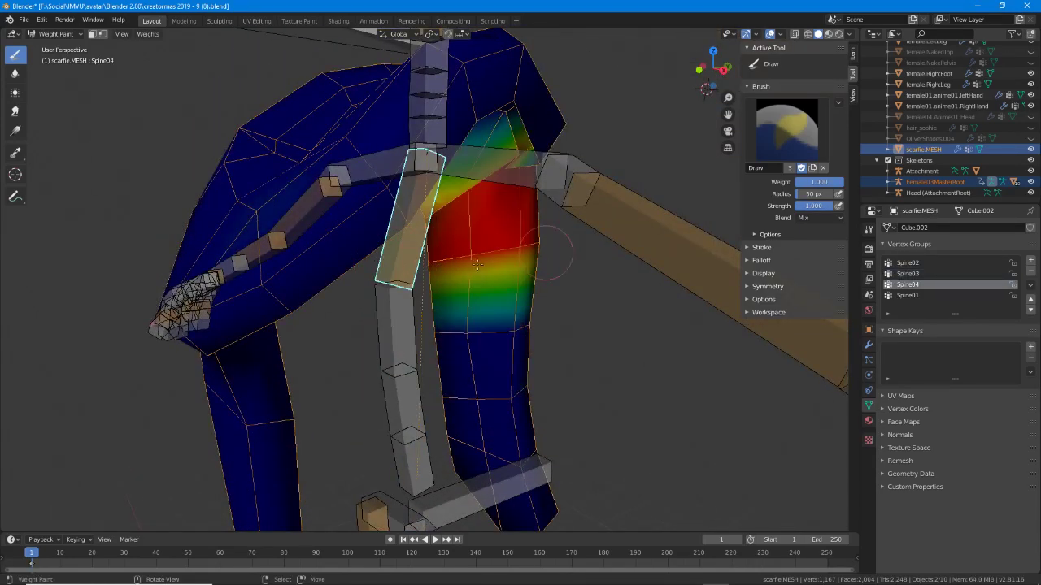
Select the lfClavicle bone and paint its first weights at 1 on the back of the scarf's left shoulder.
middle_click_drag(570, 276, 358, 246)
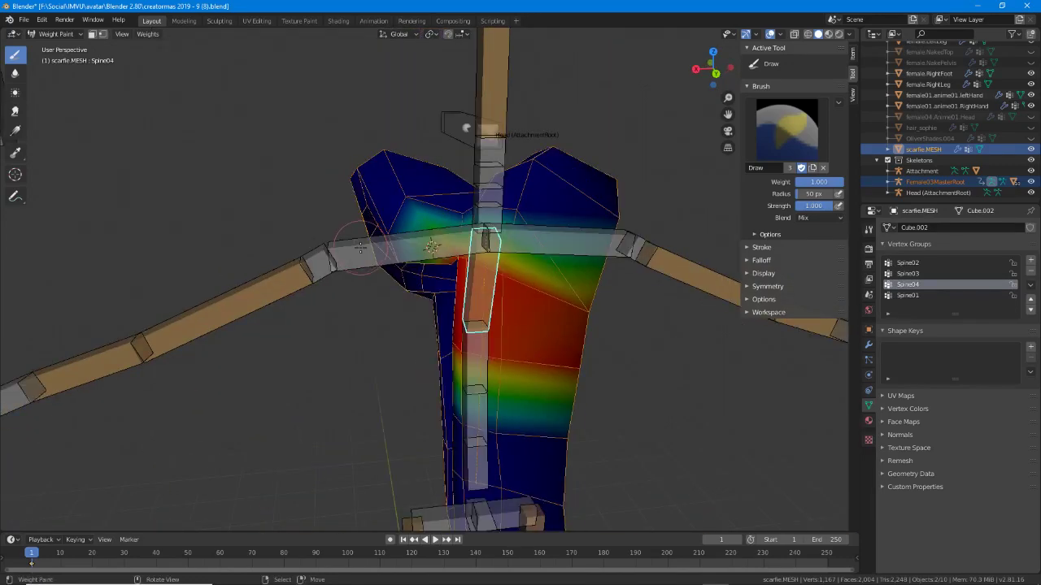
left_click(361, 248, "ctrl")
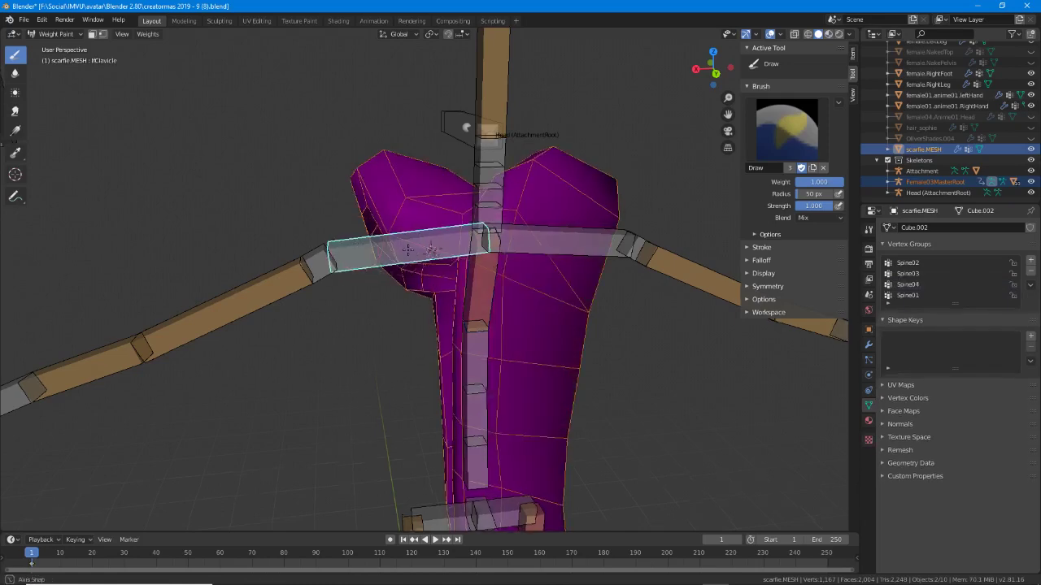
middle_click_drag(360, 248, 410, 246)
mouse_move(400, 180)
left_mouse_down()
mouse_move(416, 200)
mouse_move(409, 236)
left_mouse_up()
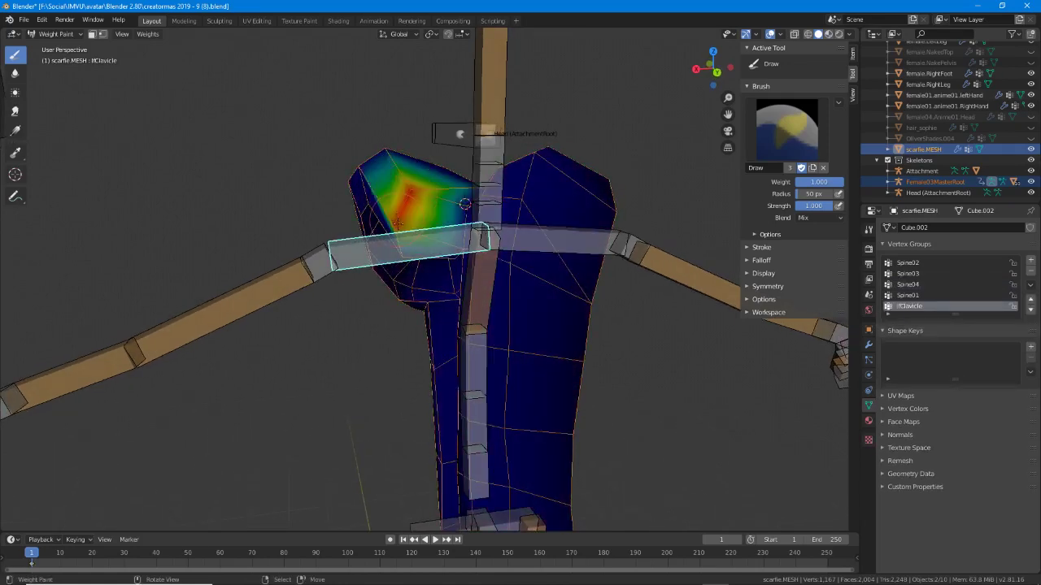
mouse_move(409, 235)
middle_mouse_down()
mouse_move(456, 219)
mouse_move(437, 188)
middle_mouse_up()
left_click_drag(424, 210, 425, 217)
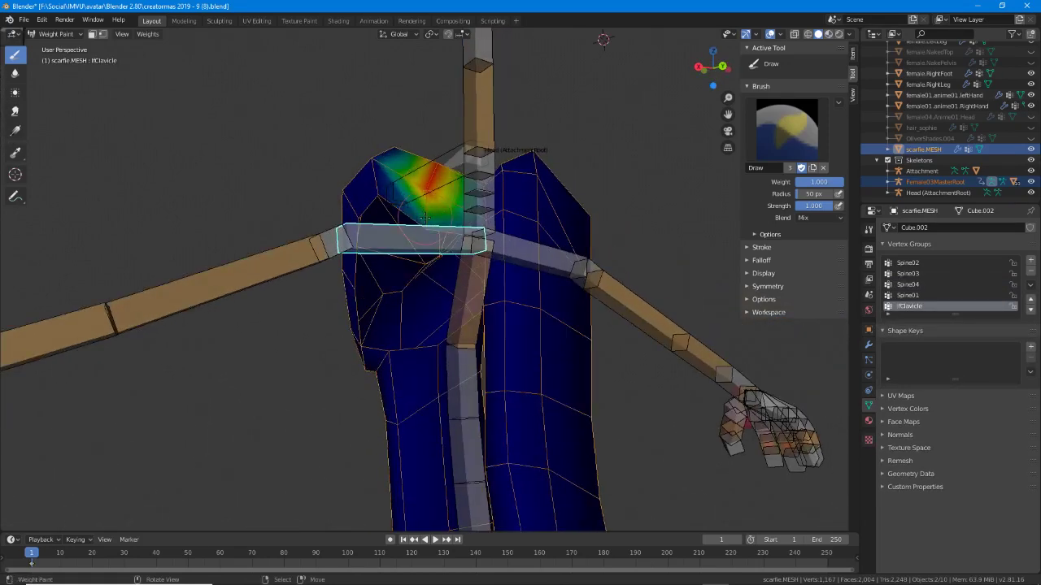
middle_click_drag(425, 217, 532, 218)
left_click_drag(532, 217, 522, 210)
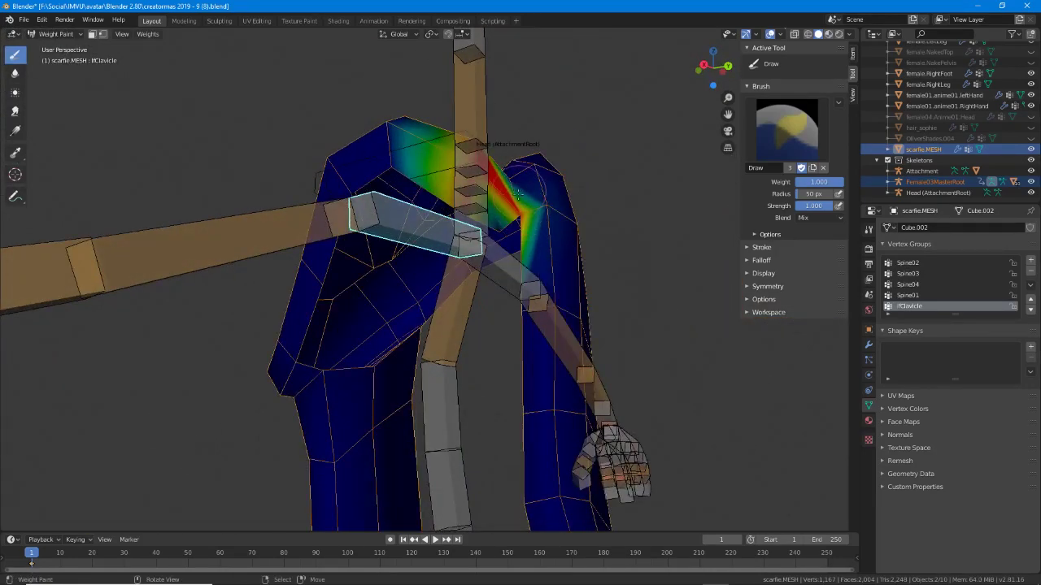
Extend the lfClavicle weight of 1 around the scarf's inner neck edge to the upper front.
middle_click_drag(519, 179, 515, 215)
left_click(513, 176)
mouse_move(514, 174)
middle_mouse_down()
mouse_move(499, 163)
mouse_move(588, 208)
middle_mouse_up()
left_click_drag(410, 187, 391, 193)
middle_click_drag(376, 213, 390, 264)
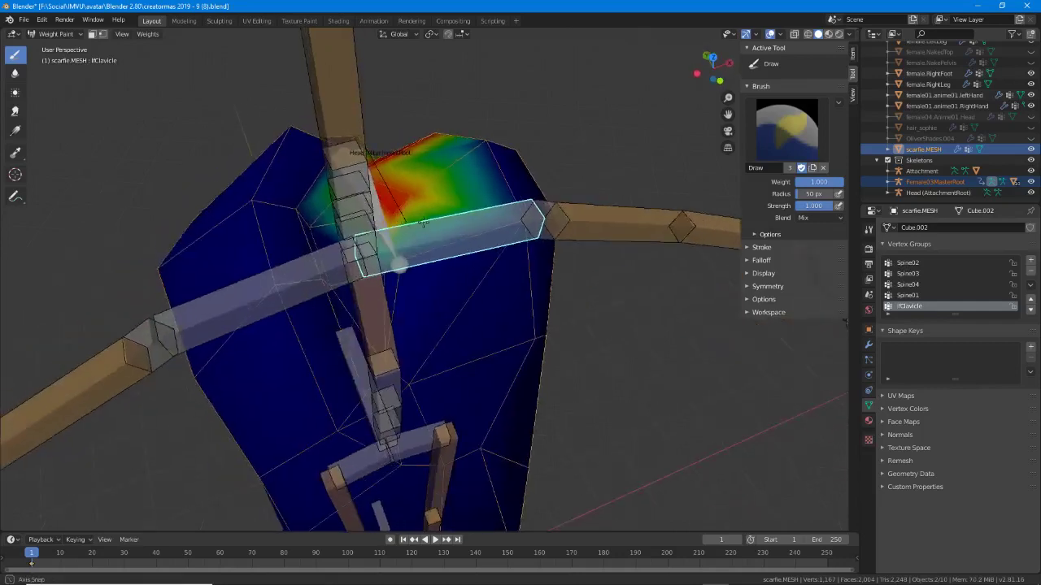
left_click_drag(390, 265, 393, 267)
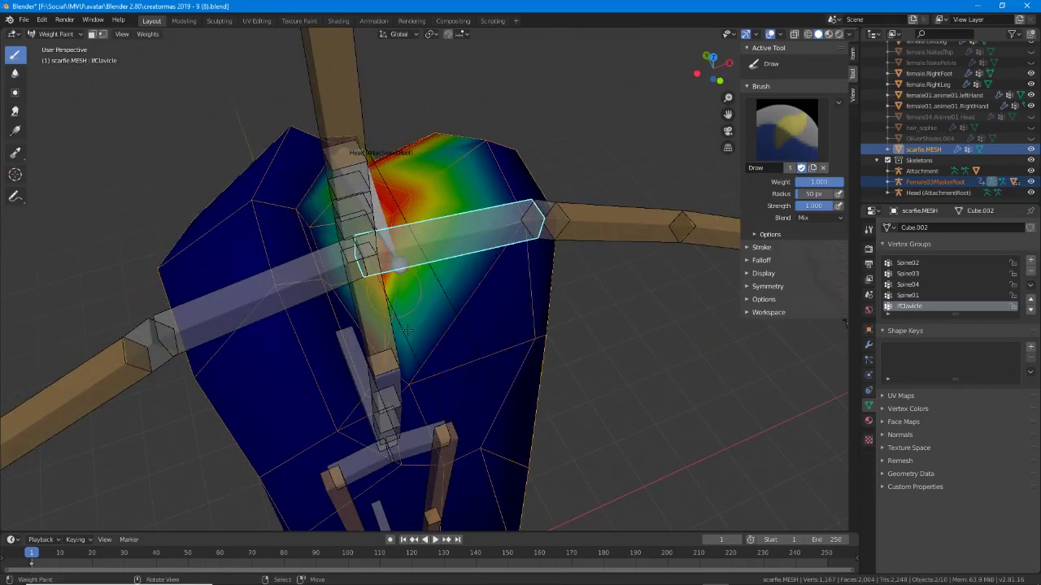
Paint lfClavicle at weight 1 over the outer side of the scarf's left shoulder.
middle_click_drag(407, 330, 384, 323)
left_click_drag(384, 324, 388, 320)
middle_click_drag(389, 320, 487, 231)
left_click_drag(488, 231, 497, 204)
mouse_move(498, 204)
middle_mouse_down()
mouse_move(448, 228)
mouse_move(660, 148)
middle_mouse_up()
left_click(457, 216)
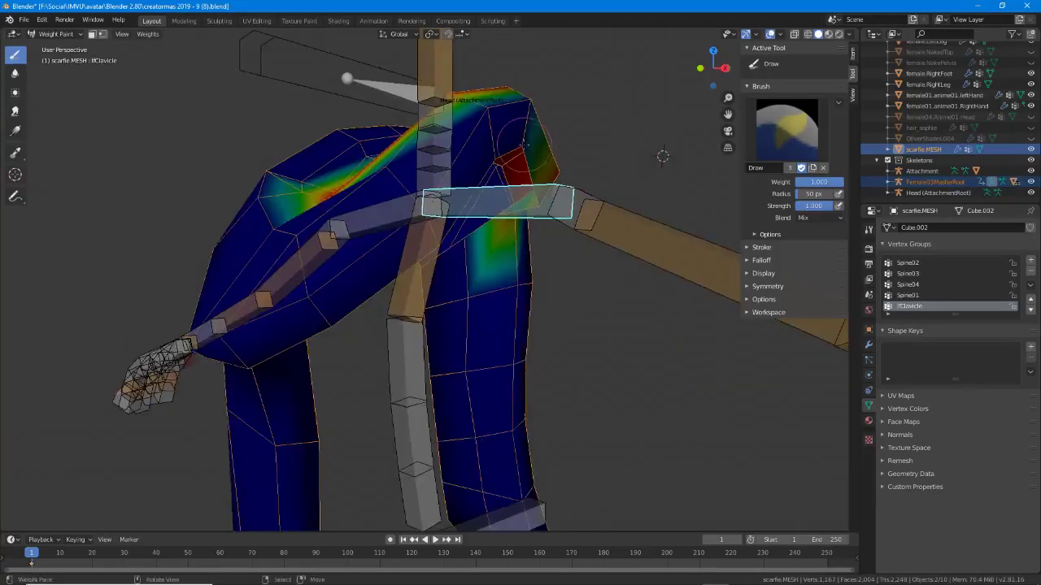
mouse_move(522, 145)
left_mouse_down()
mouse_move(532, 96)
mouse_move(491, 125)
mouse_move(491, 153)
left_mouse_up()
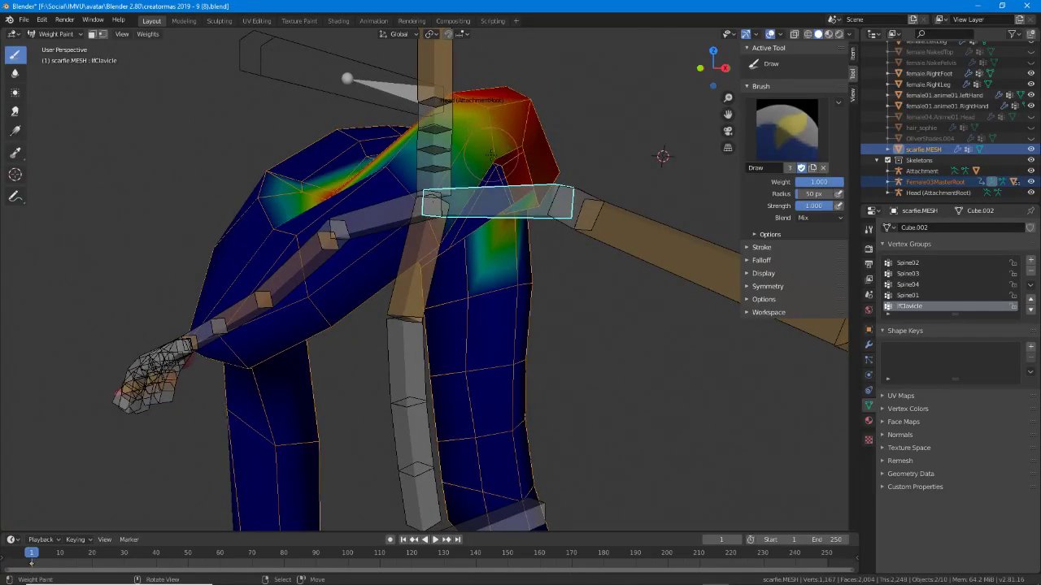
Fill the underside and upper front of the scarf's left shoulder with lfClavicle at weight 1.
middle_click_drag(480, 152, 477, 130)
middle_click_drag(620, 214, 594, 272)
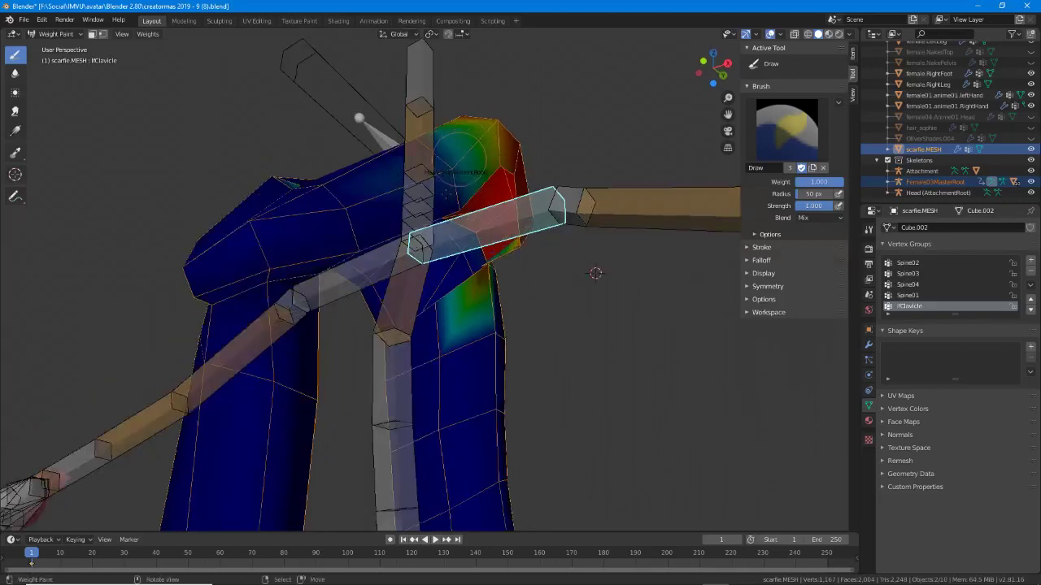
middle_click_drag(450, 163, 437, 139)
left_click_drag(437, 139, 444, 191)
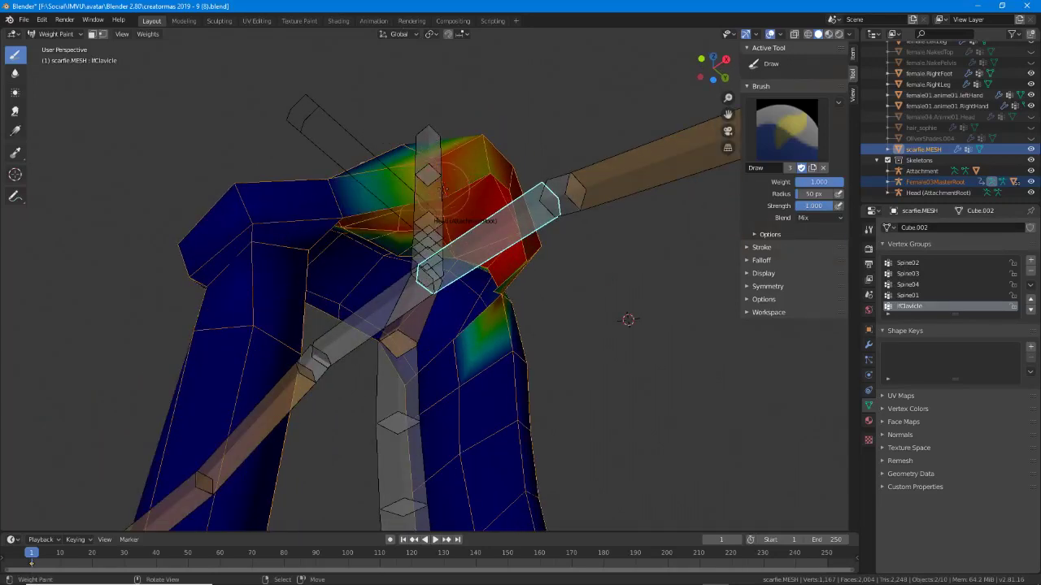
middle_click_drag(407, 155, 448, 186)
left_click_drag(449, 185, 453, 191)
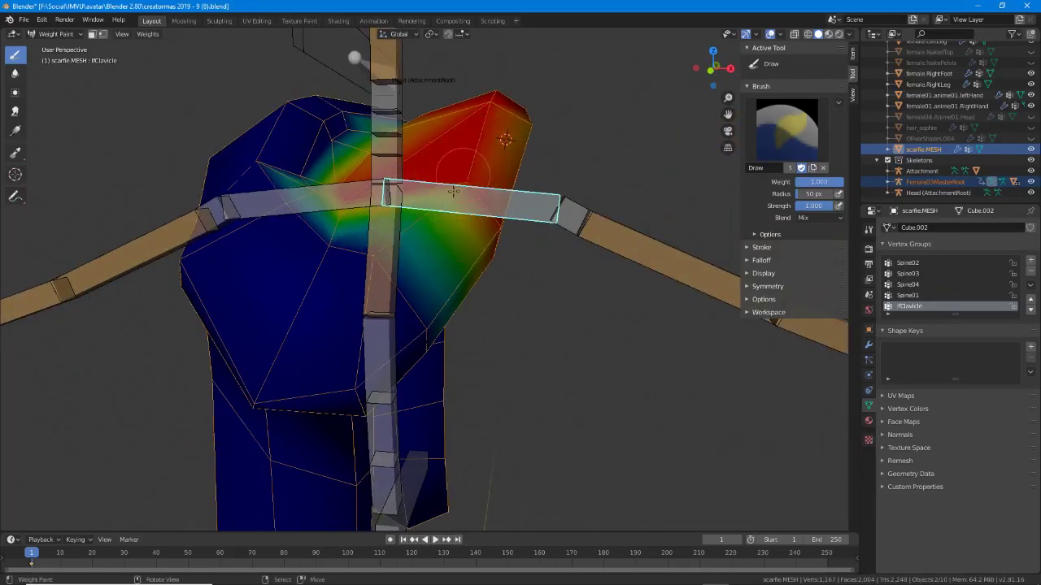
Paint lfClavicle at weight 1 across the scarf's left chest toward the centre line.
middle_click_drag(439, 246, 407, 253)
left_click(404, 253)
left_click_drag(400, 252, 370, 252)
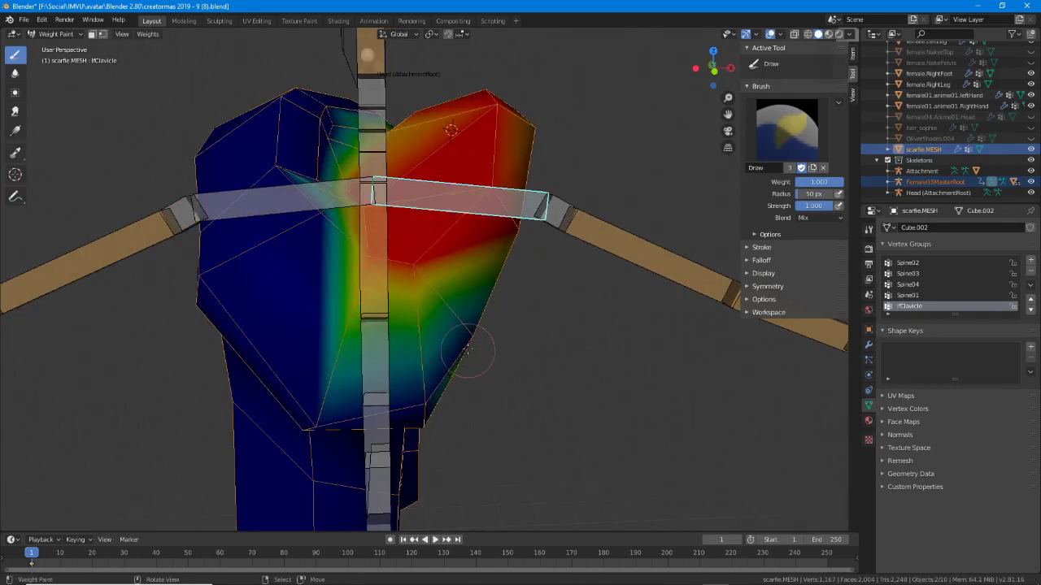
mouse_move(464, 348)
middle_mouse_down()
mouse_move(564, 179)
mouse_move(321, 281)
middle_mouse_up()
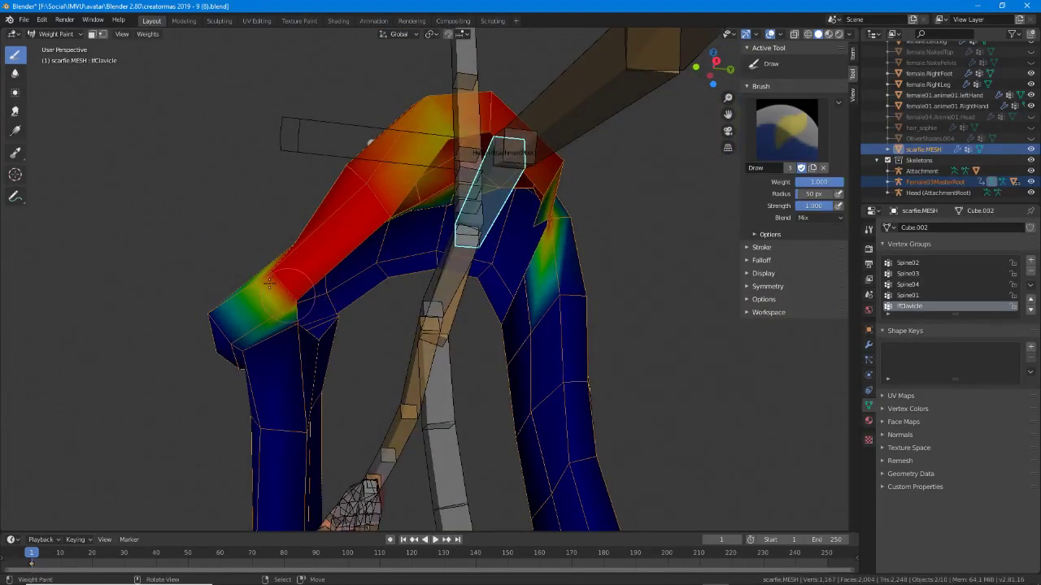
Fill the remaining gaps in the lfClavicle weight on the scarf's left side and inner front folds.
middle_click_drag(269, 282, 391, 183)
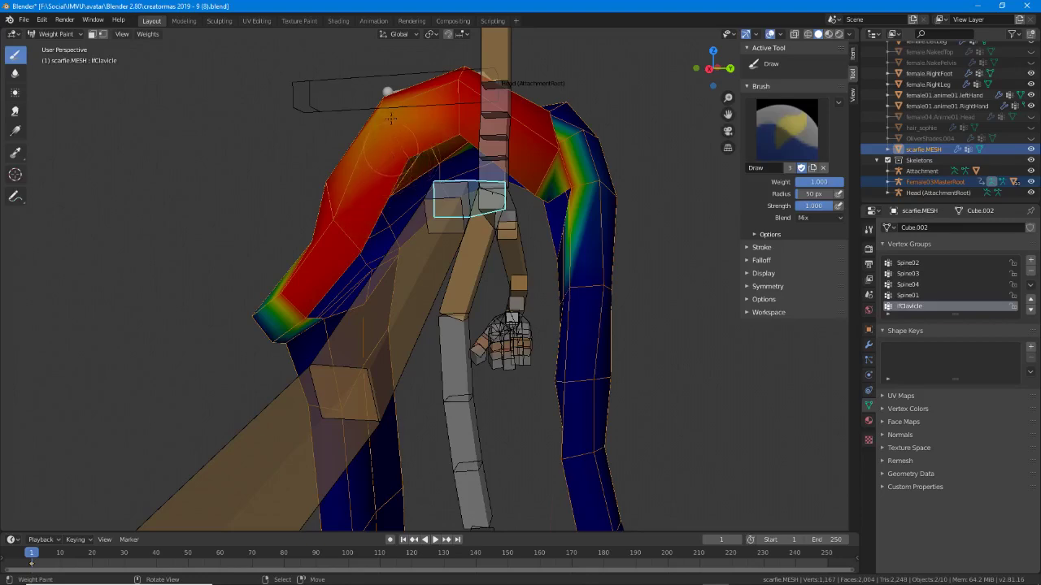
mouse_move(374, 138)
middle_mouse_down()
mouse_move(518, 157)
mouse_move(447, 162)
middle_mouse_up()
mouse_move(530, 235)
middle_mouse_down()
mouse_move(464, 210)
mouse_move(465, 131)
mouse_move(561, 134)
mouse_move(573, 213)
mouse_move(578, 142)
middle_mouse_up()
middle_click_drag(501, 214, 419, 278)
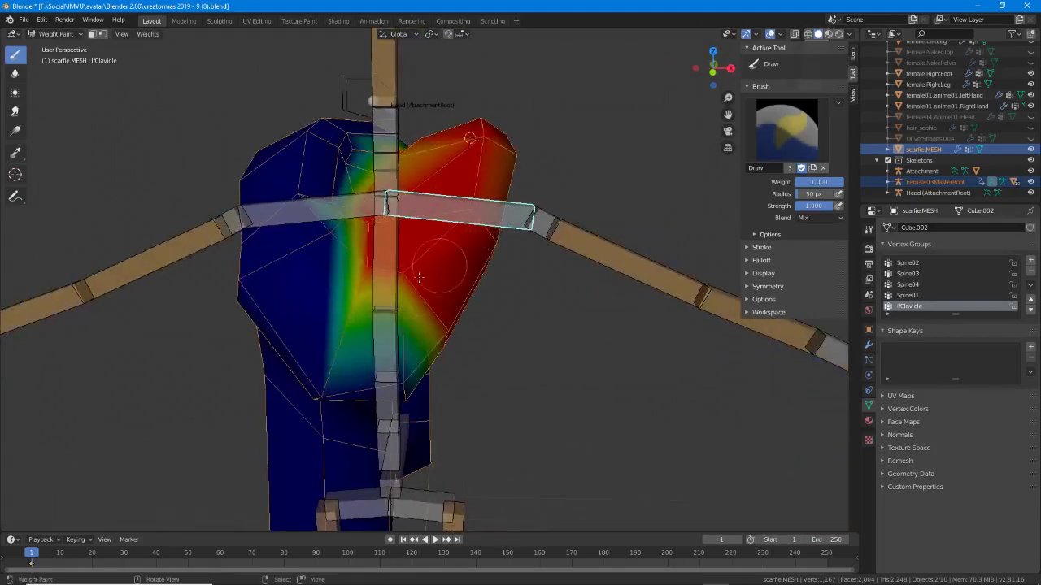
middle_click_drag(439, 183, 416, 177)
left_click_drag(415, 177, 400, 204)
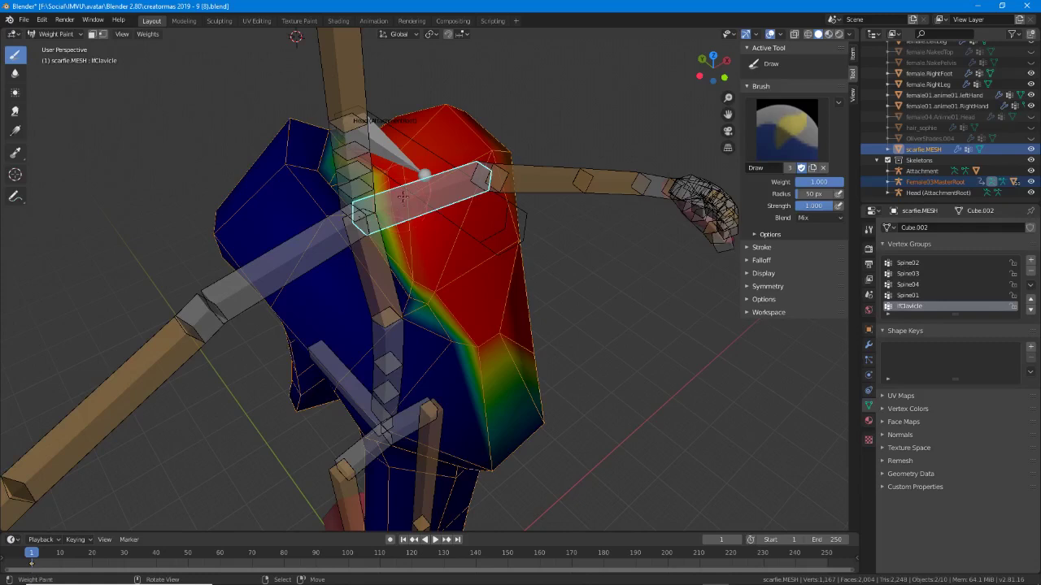
Test-rotate the lfClavicle bone to check the left shoulder's deformation, and restore the pose.
middle_click_drag(403, 197, 519, 216)
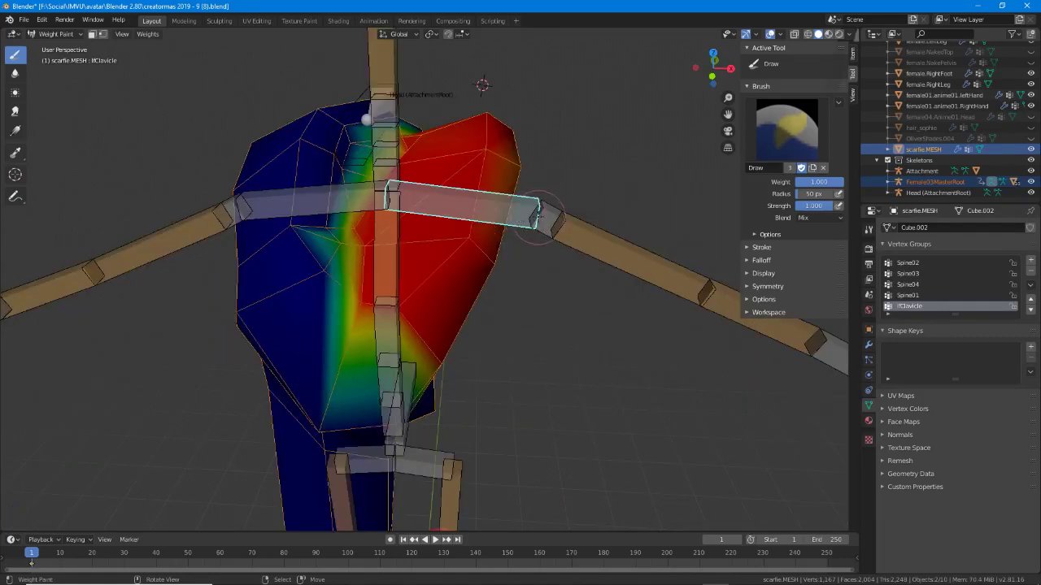
key("r")
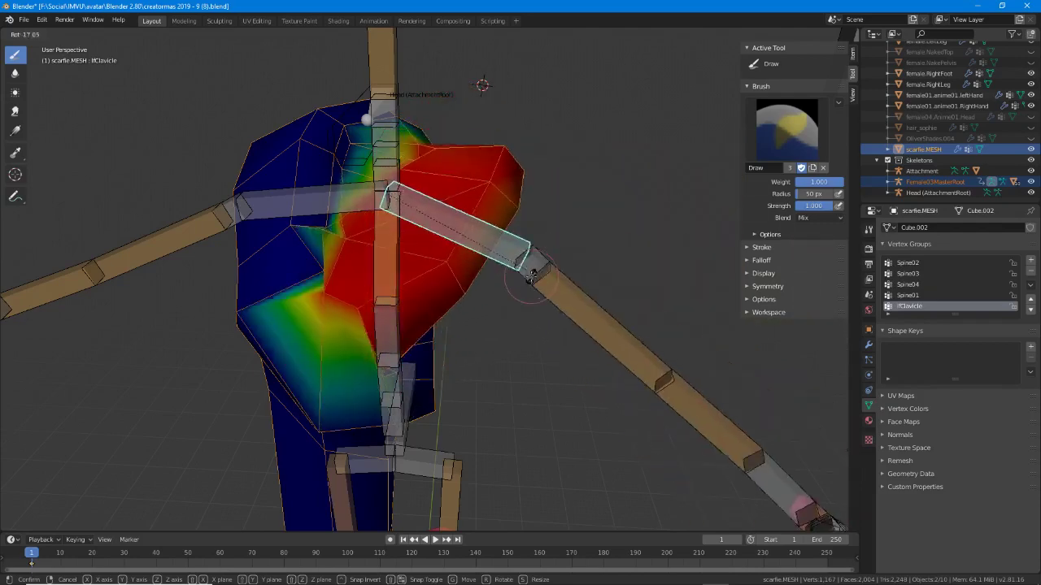
left_click(539, 210)
Select the Spine04 bone and paint weight 1 on the lower part of the scarf's front flap.
mouse_move(476, 302)
middle_mouse_down()
mouse_move(421, 304)
mouse_move(401, 272)
mouse_move(402, 293)
mouse_move(380, 282)
middle_mouse_up()
right_click(400, 267)
mouse_move(374, 244)
left_mouse_down()
mouse_move(313, 366)
mouse_move(317, 384)
mouse_move(342, 309)
mouse_move(378, 344)
left_mouse_up()
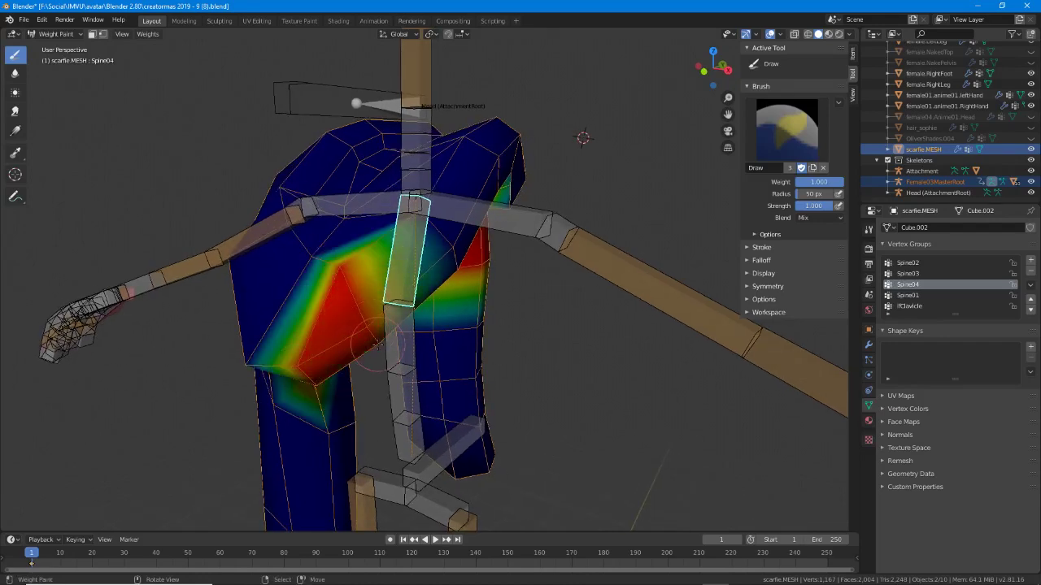
mouse_move(371, 332)
middle_mouse_down()
mouse_move(272, 291)
mouse_move(398, 313)
middle_mouse_up()
mouse_move(342, 244)
left_mouse_down()
mouse_move(325, 210)
mouse_move(313, 240)
mouse_move(324, 233)
left_mouse_up()
middle_click_drag(323, 234, 502, 285)
mouse_move(537, 265)
left_mouse_down()
mouse_move(559, 228)
mouse_move(547, 214)
left_mouse_up()
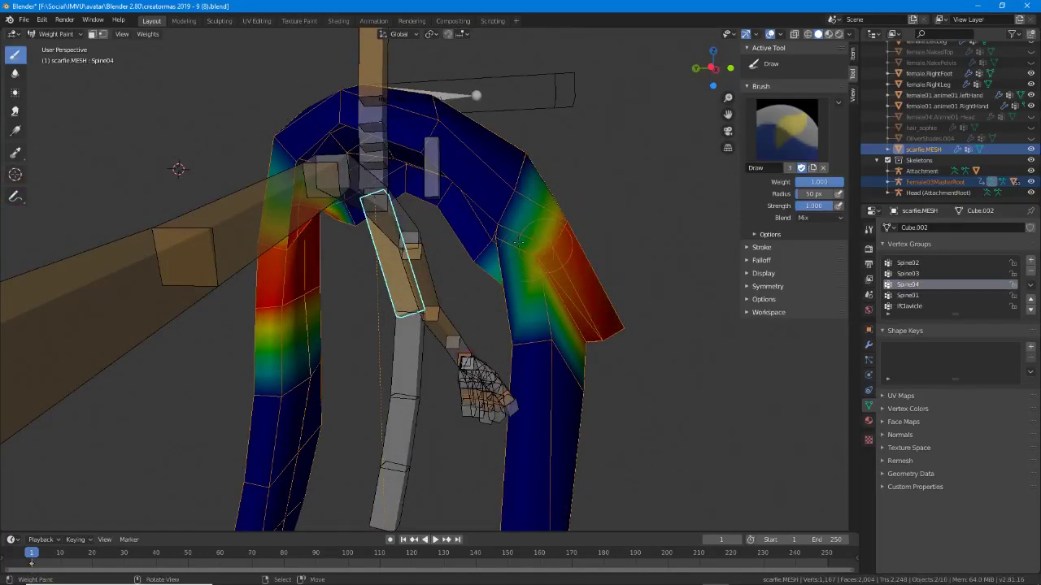
Extend the Spine04 weight of 1 along the front flap's sides and across its middle.
middle_click_drag(512, 238, 583, 277)
mouse_move(583, 277)
left_mouse_down()
mouse_move(584, 234)
mouse_move(617, 235)
left_mouse_up()
mouse_move(602, 280)
middle_mouse_down()
mouse_move(594, 330)
mouse_move(435, 307)
mouse_move(363, 324)
middle_mouse_up()
left_click_drag(342, 322, 313, 317)
mouse_move(288, 304)
middle_mouse_down()
mouse_move(313, 305)
mouse_move(312, 318)
middle_mouse_up()
mouse_move(312, 318)
left_mouse_down()
mouse_move(504, 285)
mouse_move(488, 276)
mouse_move(504, 272)
left_mouse_up()
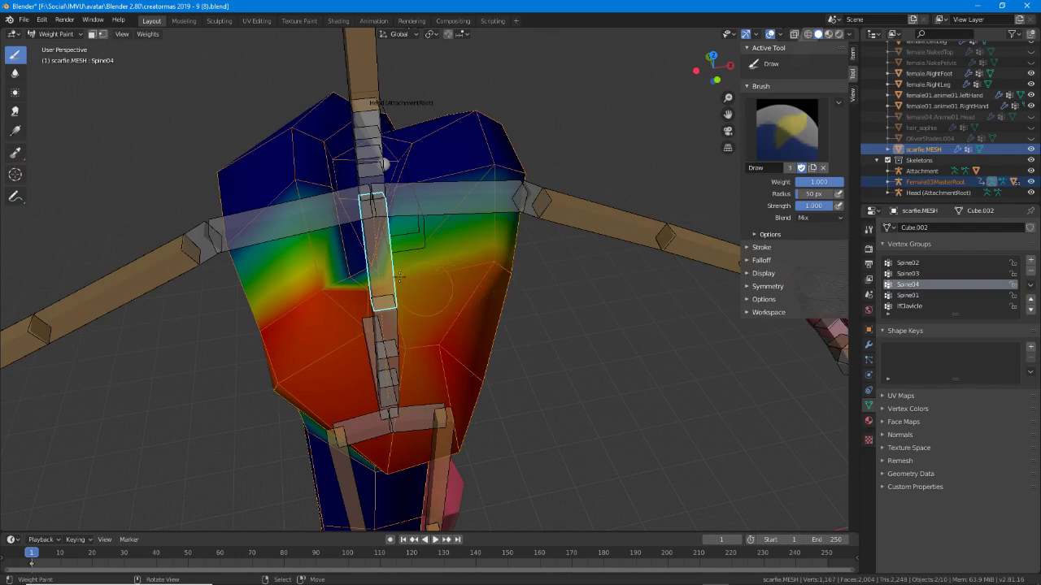
Extend the Spine04 weight of 1 higher up the outer side of the scarf's front flap.
middle_click_drag(399, 277, 374, 237)
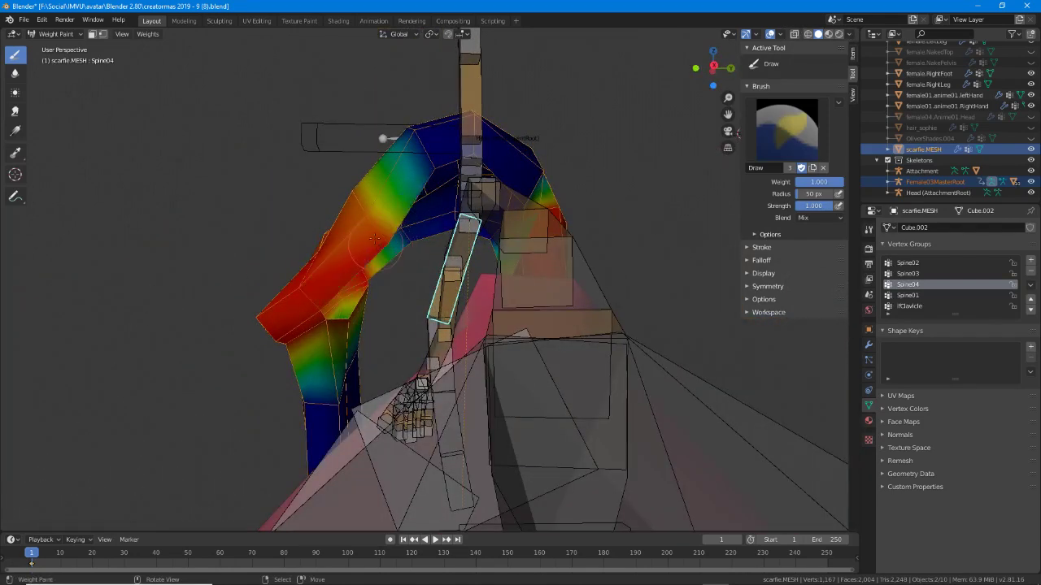
left_click_drag(373, 235, 360, 210)
mouse_move(344, 231)
middle_mouse_down()
mouse_move(376, 289)
mouse_move(560, 114)
middle_mouse_up()
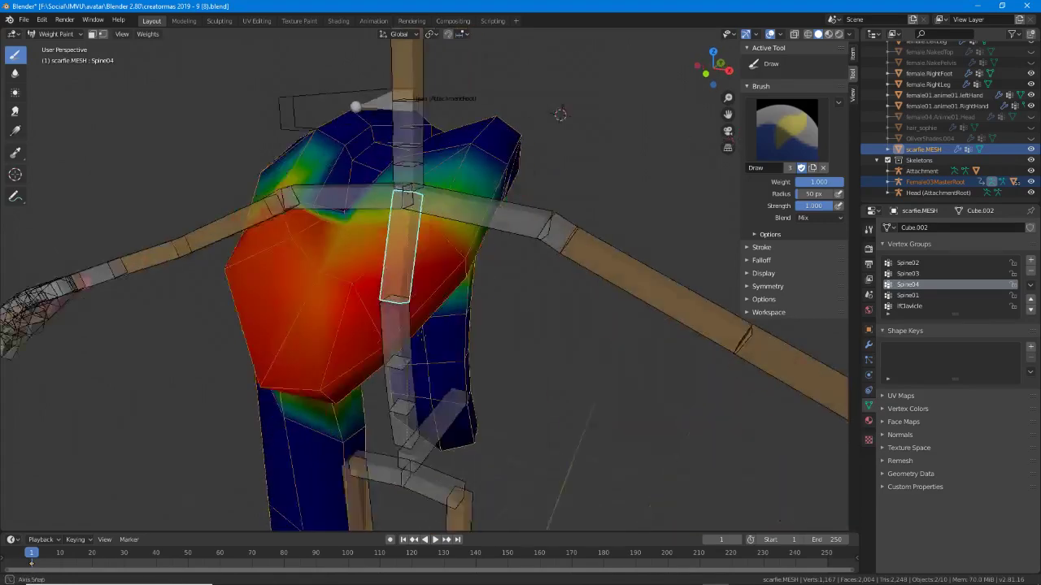
middle_click_drag(421, 334, 439, 328)
Select the lfClavicle bone and test-rotate it to check how the front flap follows the left shoulder.
right_click(528, 207)
middle_click_drag(488, 273, 536, 300)
key("r")
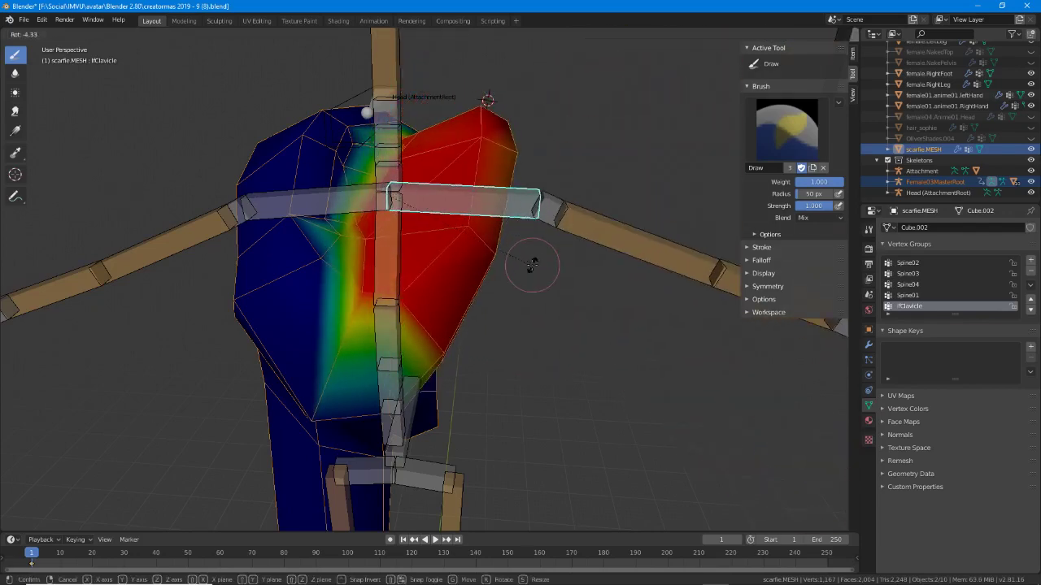
left_click(531, 264)
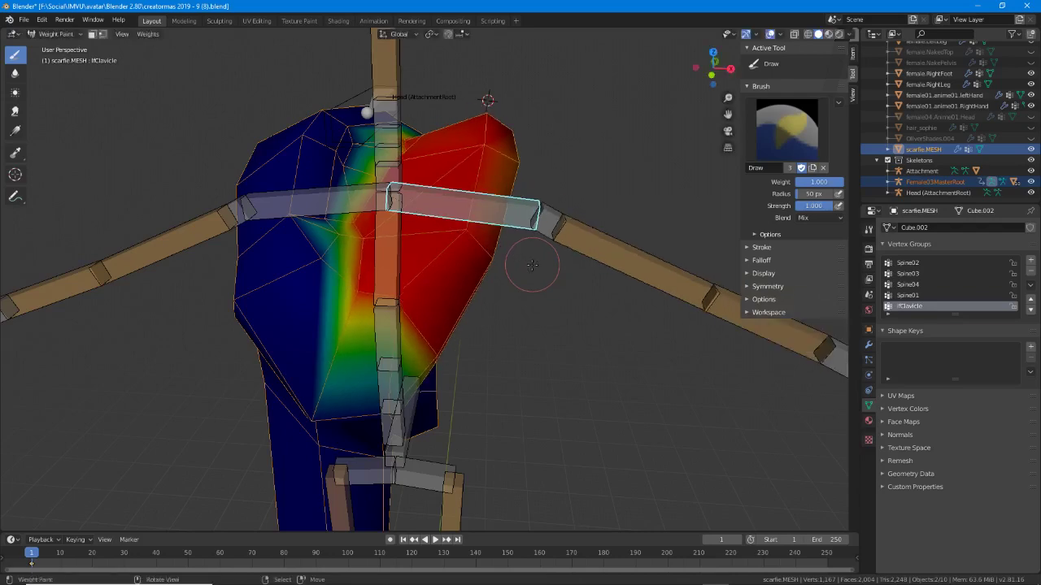
Reselect the Spine04 bone and paint weight 1 across the upper middle of the scarf's front flap.
left_click(398, 260, "ctrl")
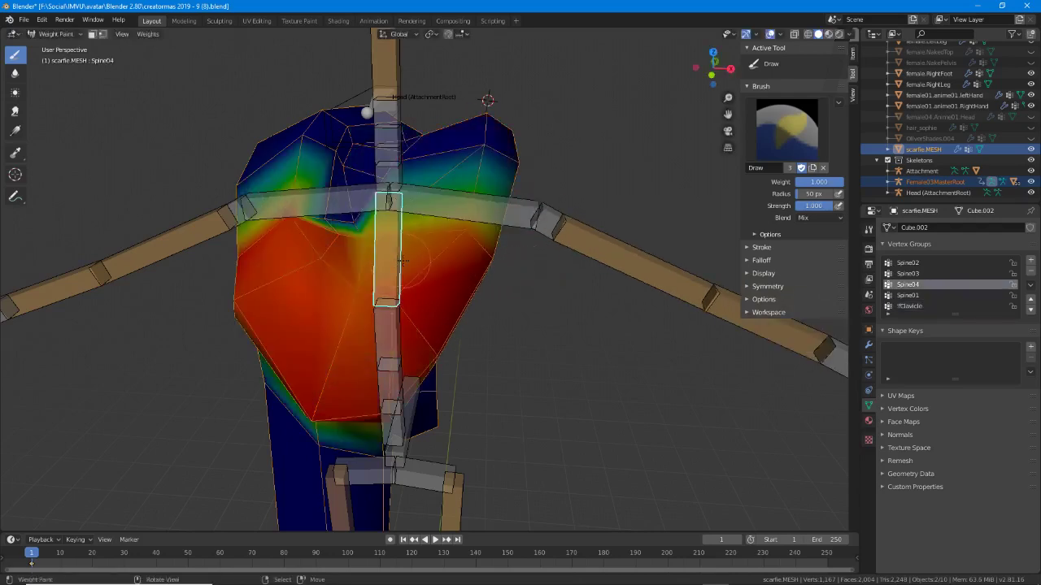
middle_click_drag(473, 269, 365, 274)
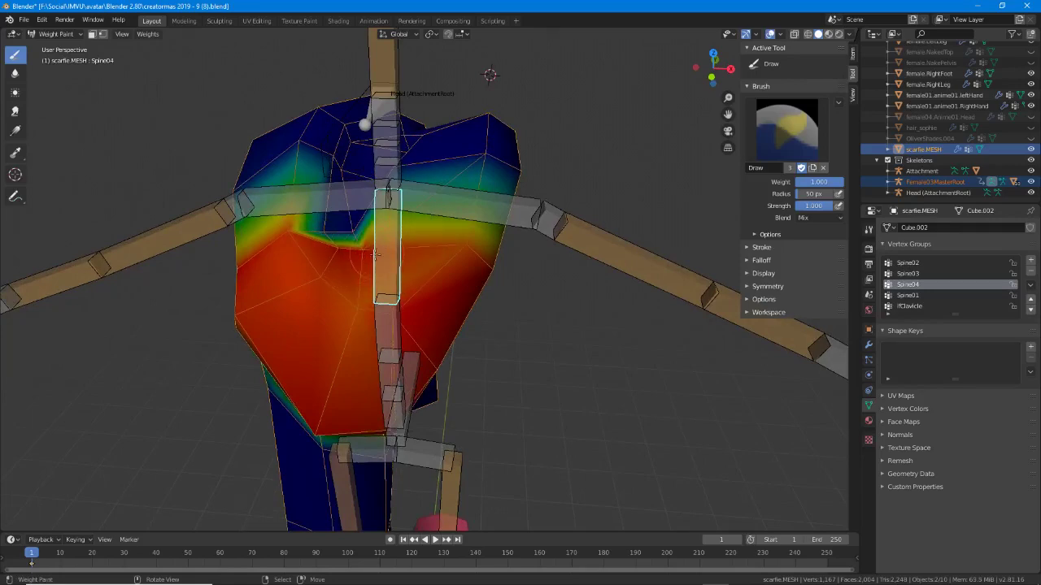
left_click_drag(375, 254, 462, 241)
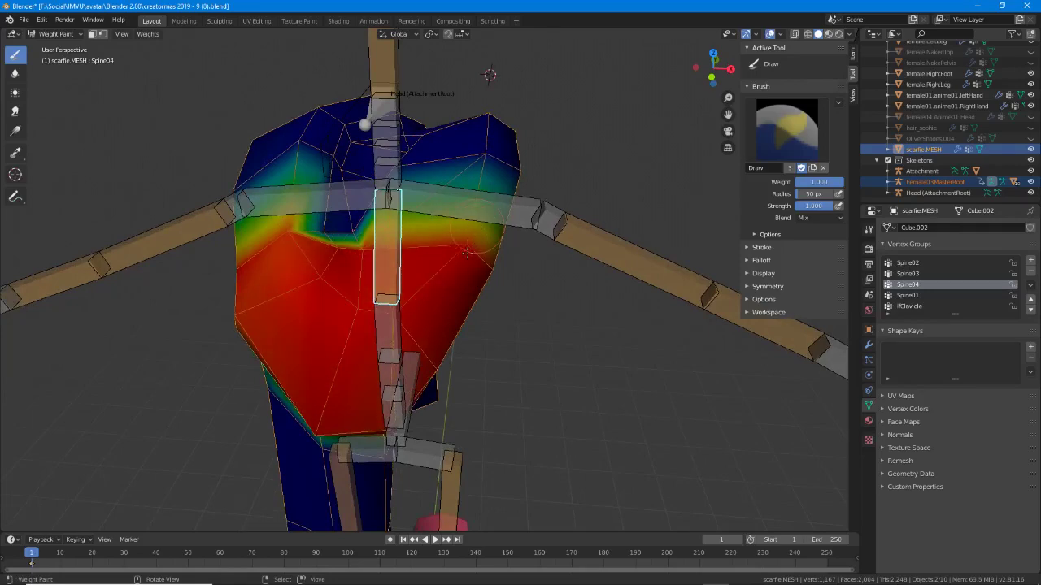
mouse_move(447, 288)
middle_mouse_down()
mouse_move(432, 267)
mouse_move(413, 268)
middle_mouse_up()
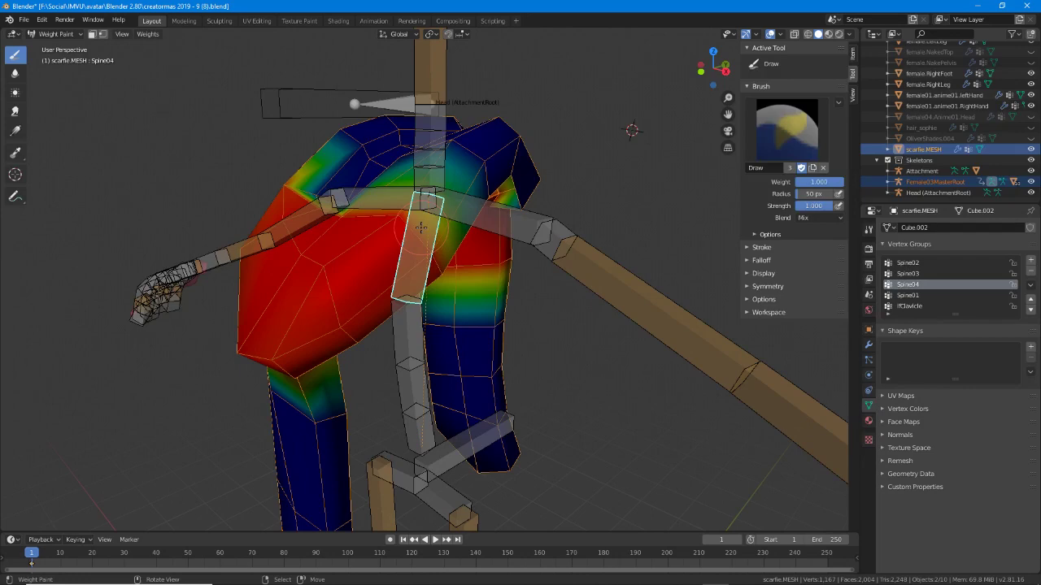
Test-rotate the Spine04 and lfClavicle bones in turn to check the front flap's deformation, restoring the pose each time.
key("r")
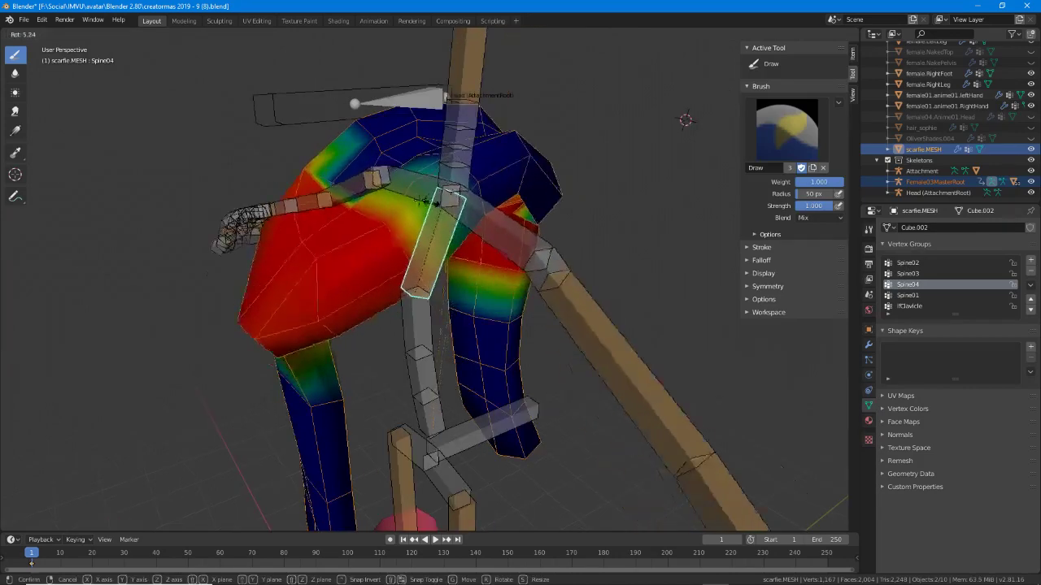
right_click(429, 204)
middle_click_drag(429, 203, 513, 201)
left_click(512, 203, "ctrl")
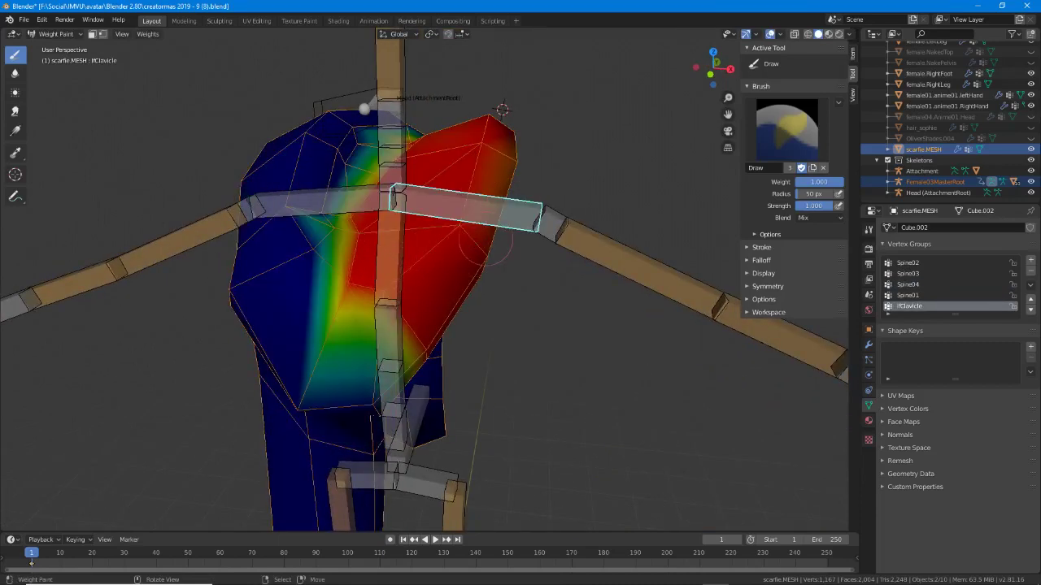
key("r")
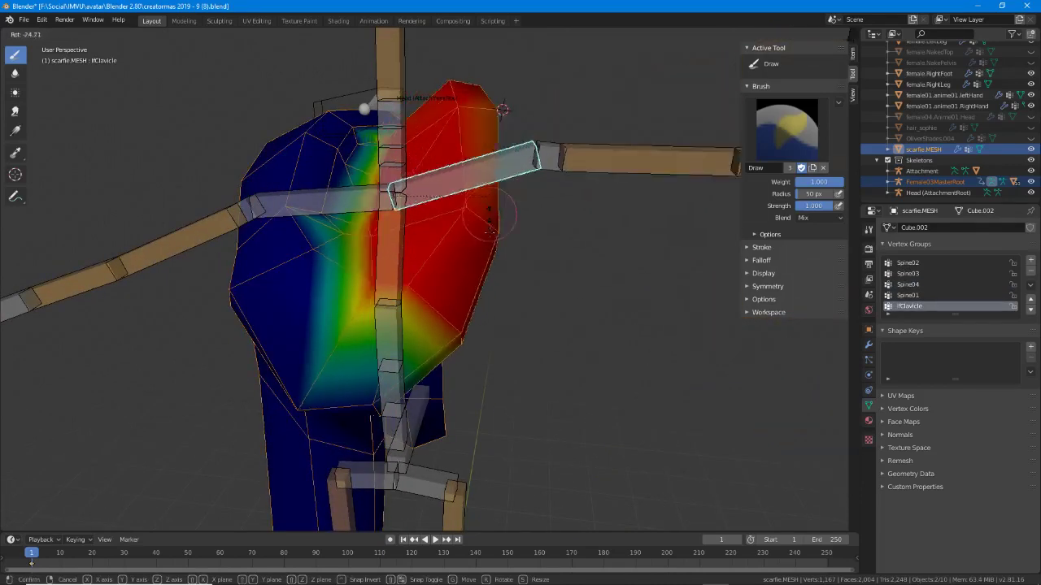
key("Escape")
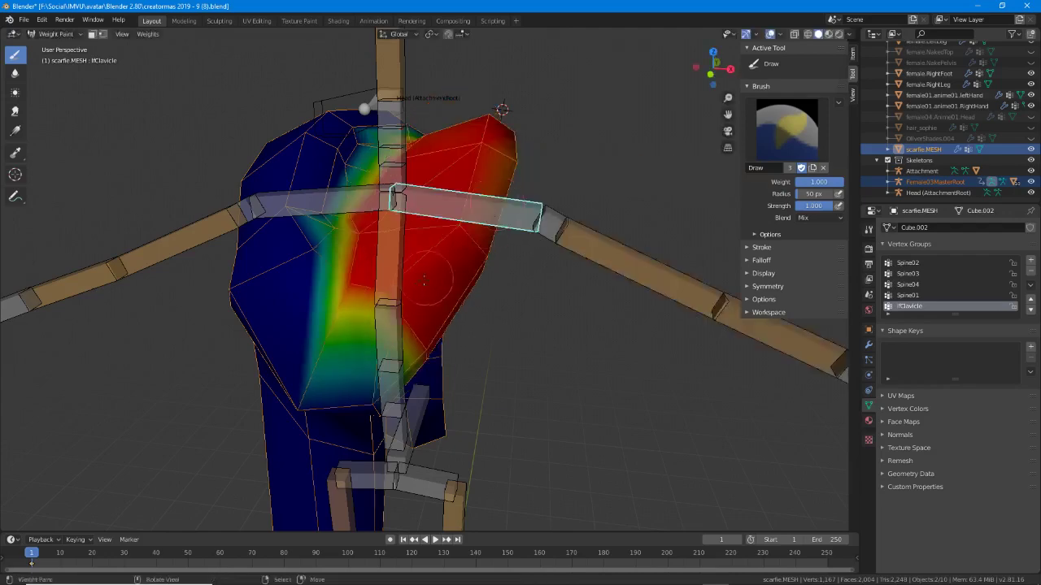
middle_click_drag(480, 244, 404, 266)
left_click(382, 236, "ctrl")
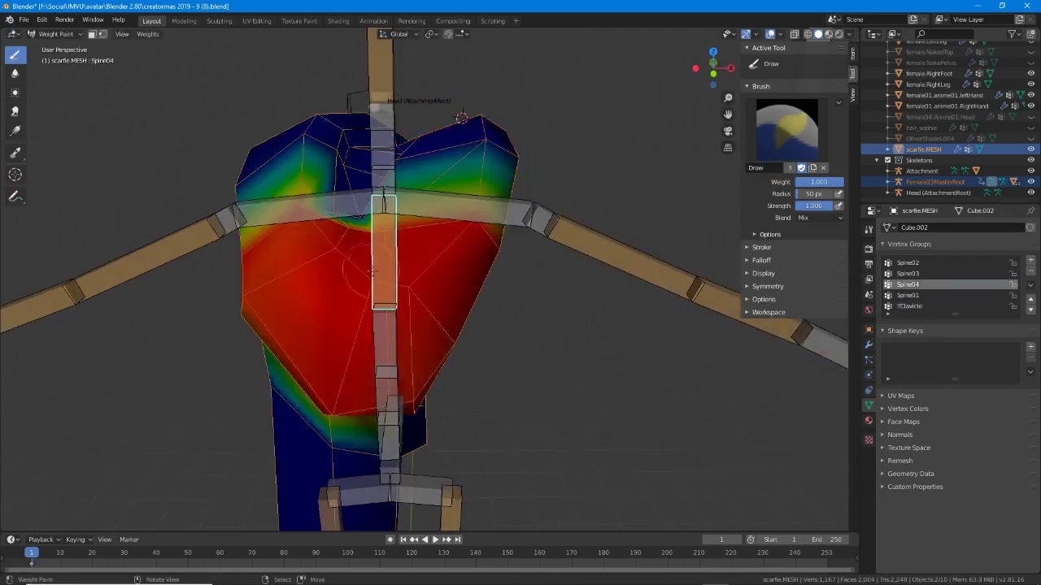
key("r")
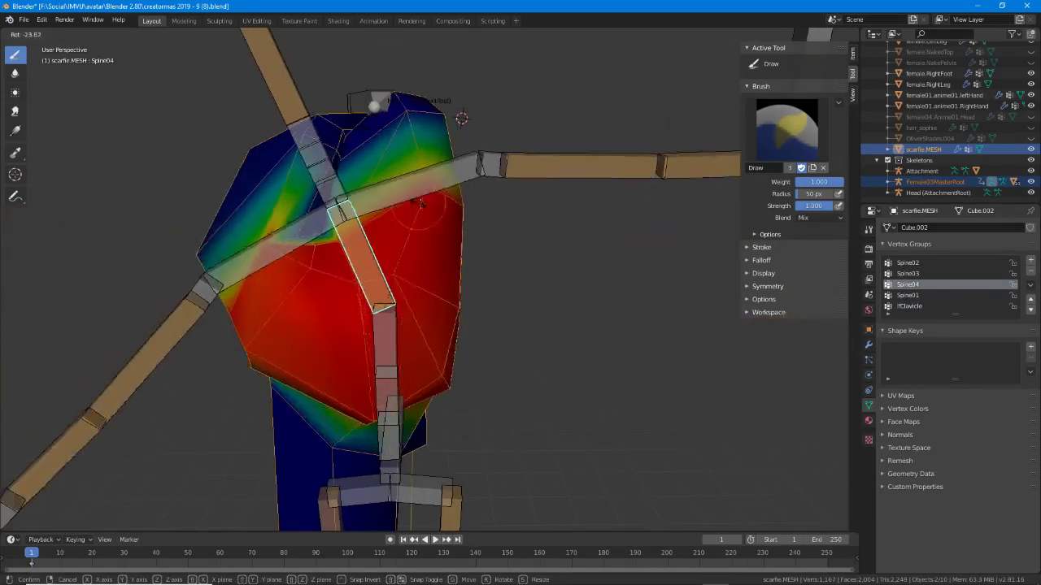
right_click(467, 236)
Select the Spine03 bone and paint a band of weight 1 across the long hanging end, below the front flap.
middle_click_drag(468, 287, 402, 313)
left_click(401, 256, "ctrl")
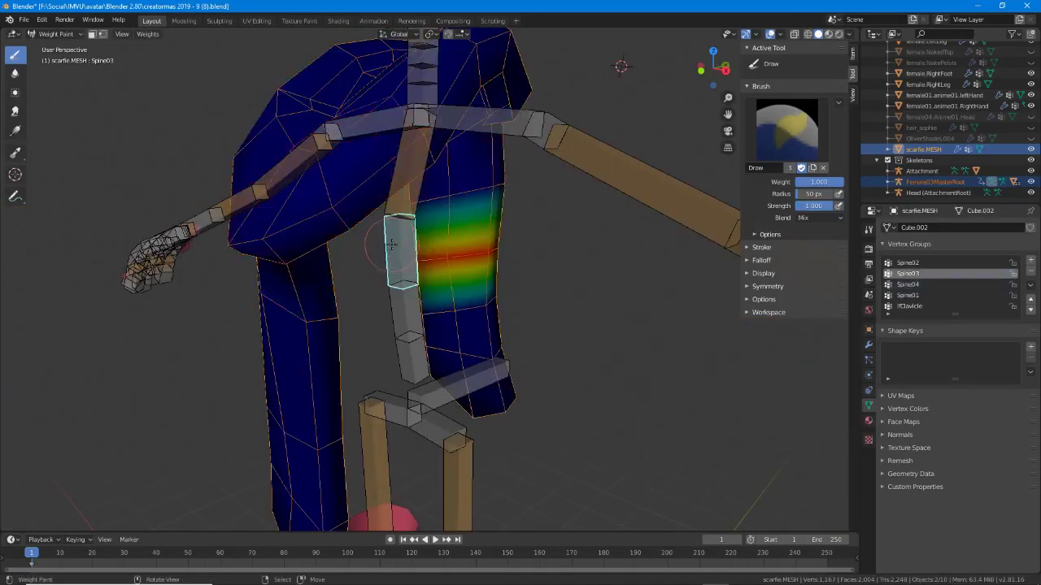
mouse_move(402, 257)
middle_mouse_down()
mouse_move(248, 258)
mouse_move(365, 269)
middle_mouse_up()
left_click(328, 317)
left_click_drag(327, 317, 248, 296)
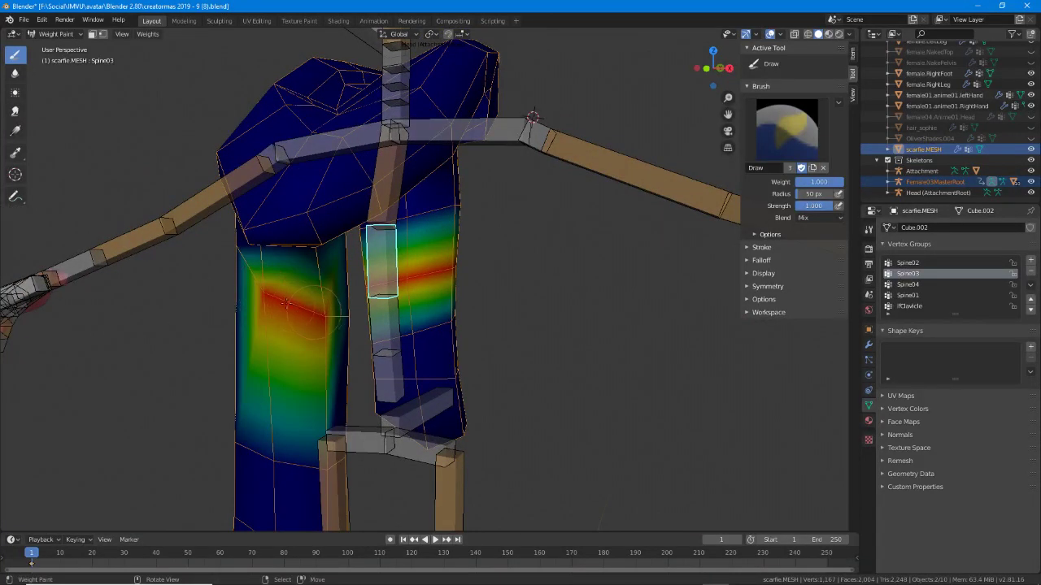
mouse_move(342, 333)
middle_mouse_down()
mouse_move(236, 331)
mouse_move(303, 333)
mouse_move(485, 268)
middle_mouse_up()
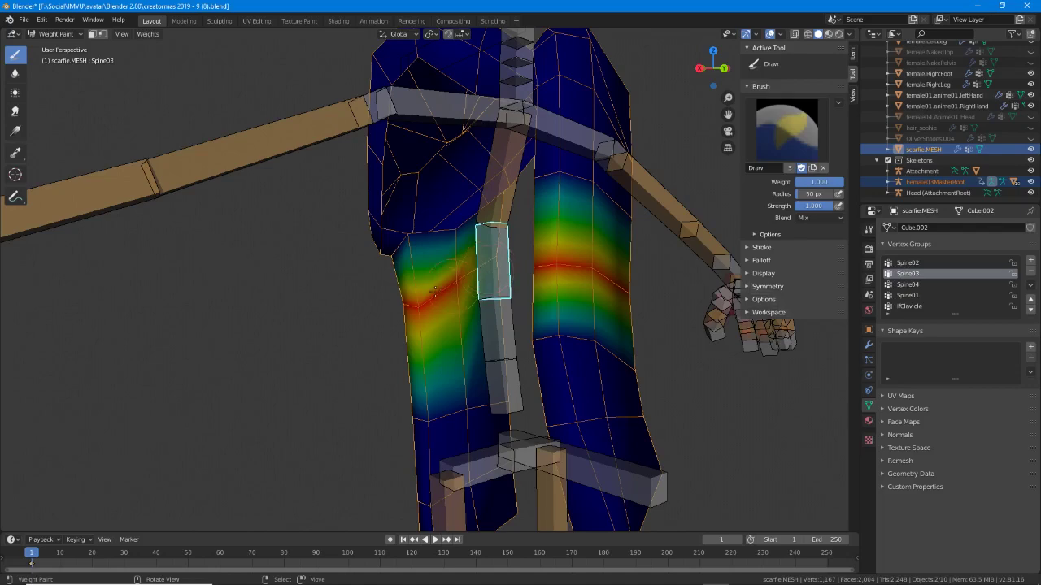
Extend the Spine03 weight of 1 to the top of the hanging end, beneath the front flap.
middle_click_drag(435, 289, 341, 256)
left_click_drag(264, 248, 244, 210)
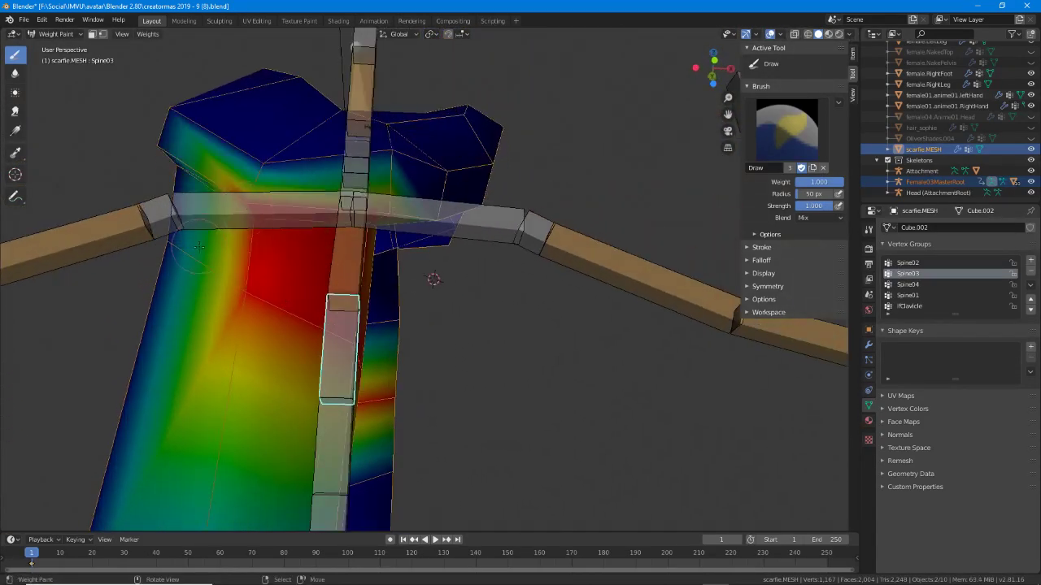
mouse_move(198, 247)
middle_mouse_down()
mouse_move(317, 236)
mouse_move(351, 213)
middle_mouse_up()
mouse_move(376, 129)
left_mouse_down()
mouse_move(382, 169)
mouse_move(392, 144)
left_mouse_up()
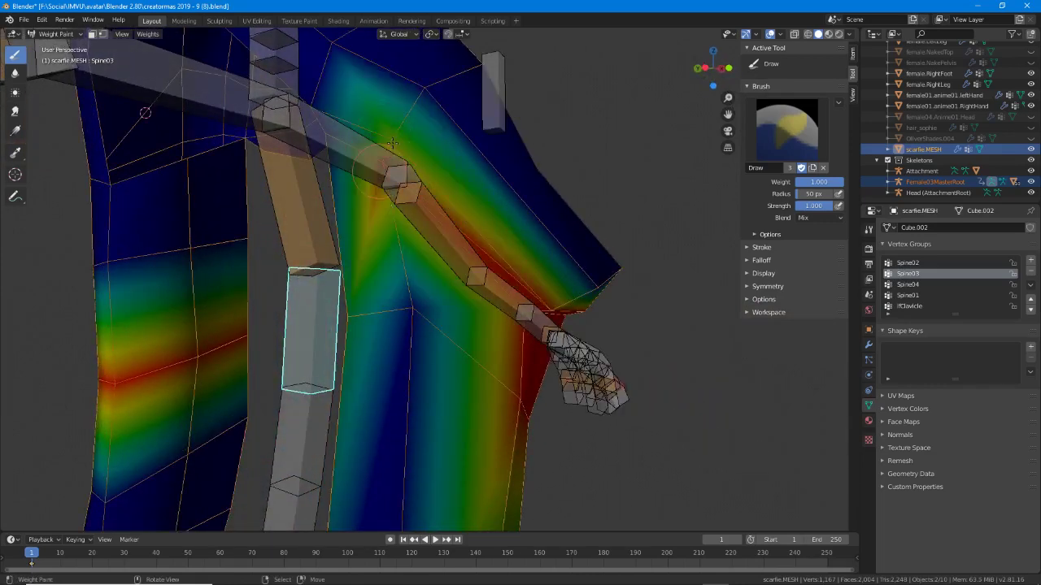
Fill the Spine03 weight of 1 across the hanging end's inner face up to the flap's underside.
mouse_move(393, 143)
middle_mouse_down()
mouse_move(520, 211)
mouse_move(643, 366)
middle_mouse_up()
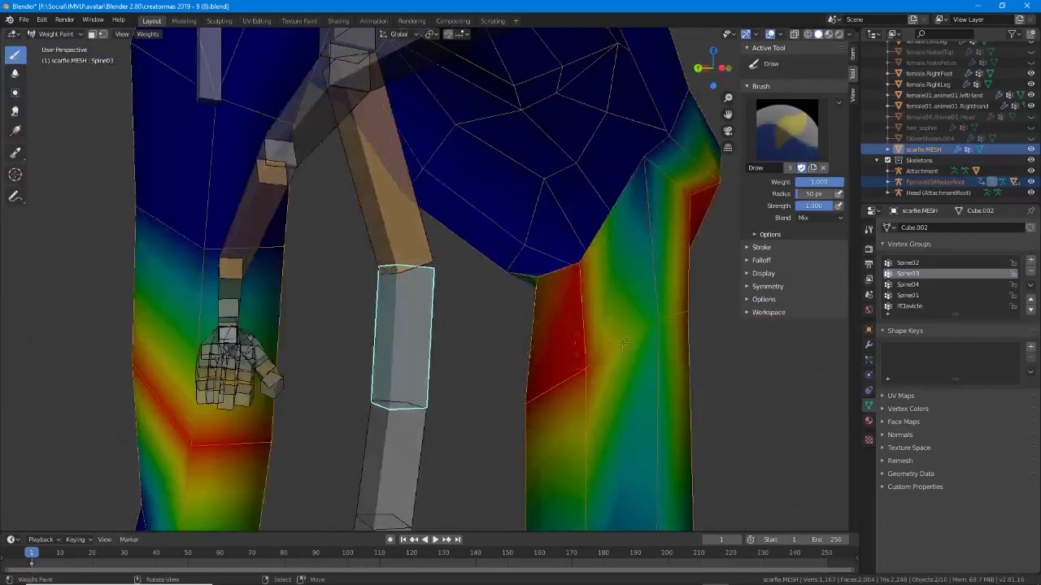
mouse_move(642, 366)
left_mouse_down()
mouse_move(651, 243)
mouse_move(654, 274)
left_mouse_up()
left_click(653, 172)
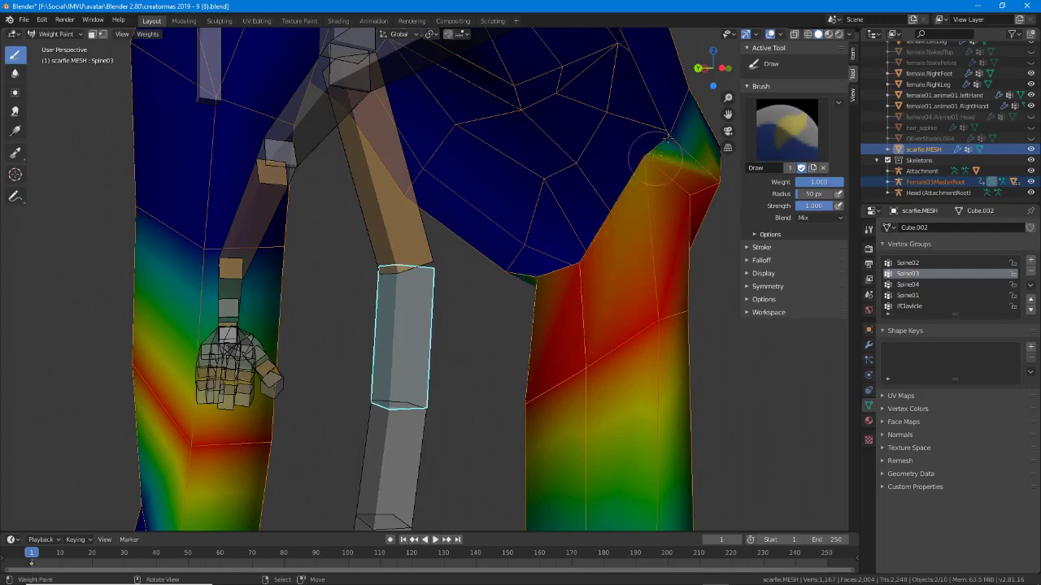
left_click(668, 138)
mouse_move(686, 165)
middle_mouse_down()
mouse_move(666, 199)
mouse_move(419, 171)
middle_mouse_up()
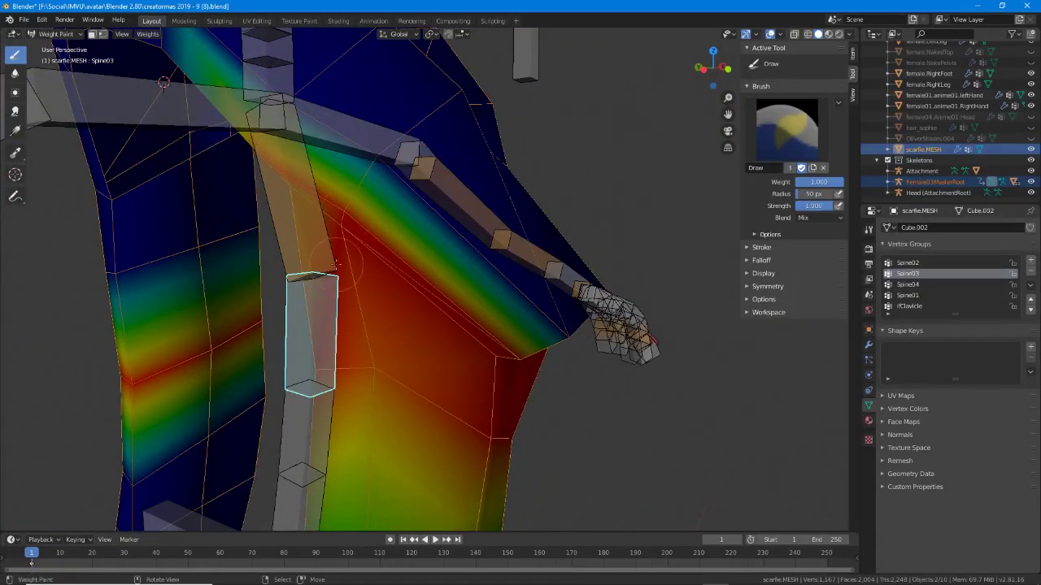
Paint Spine03 weight 1 along the lower fold where the front flap meets the hanging end.
mouse_move(420, 289)
middle_mouse_down()
mouse_move(244, 241)
mouse_move(347, 264)
mouse_move(281, 311)
mouse_move(463, 280)
mouse_move(486, 244)
middle_mouse_up()
left_click(241, 236)
left_click(237, 244)
left_click(340, 263)
left_click(329, 257)
left_click(317, 257)
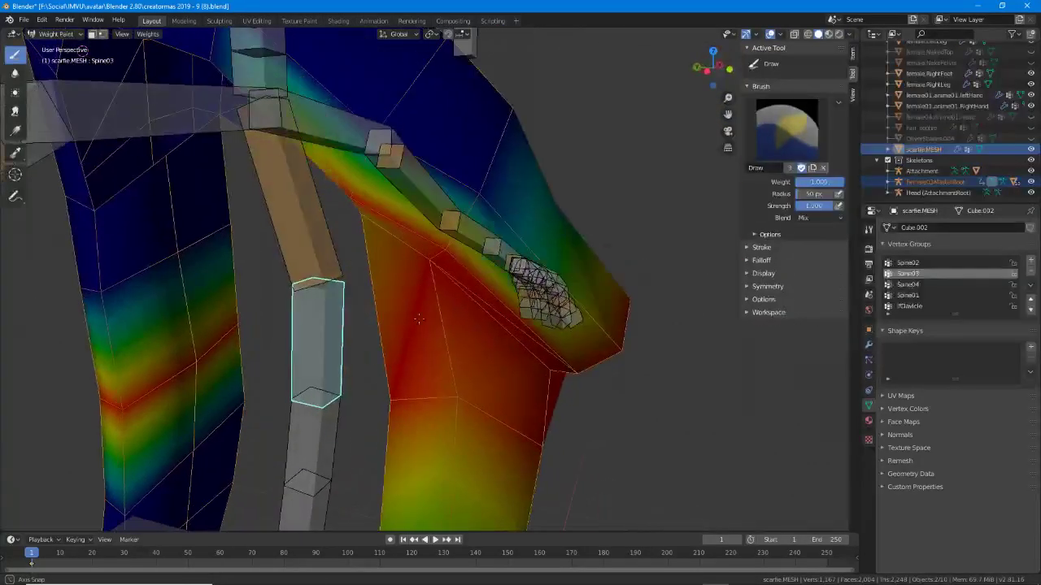
Paint Spine03 weight 1 on the lower part of the flap's inner face and along its lower front edge.
left_click(481, 202)
left_click_drag(452, 244, 443, 243)
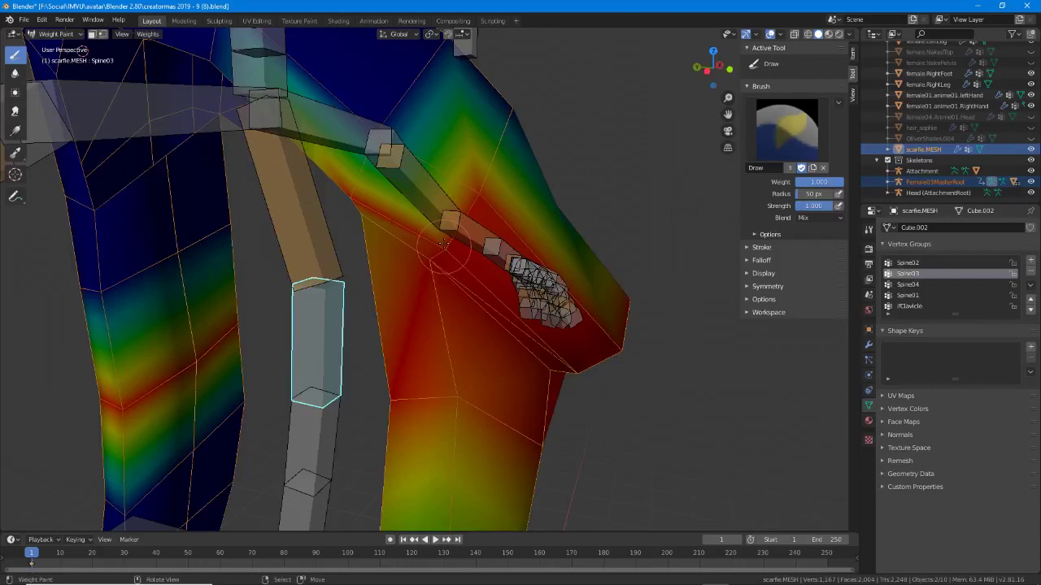
middle_click_drag(443, 242, 467, 252)
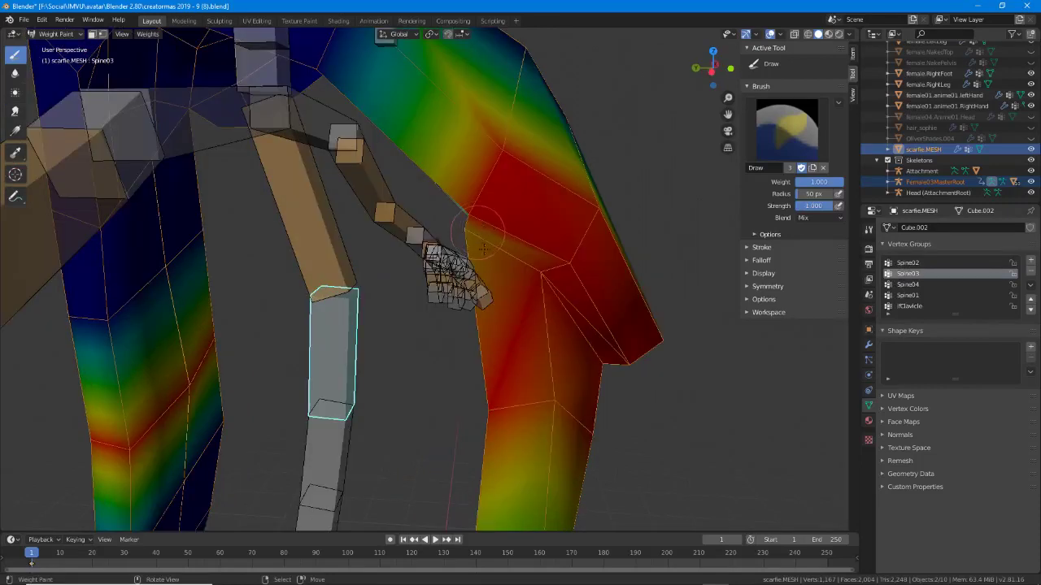
mouse_move(561, 334)
middle_mouse_down()
mouse_move(487, 325)
mouse_move(471, 341)
mouse_move(292, 345)
mouse_move(365, 307)
middle_mouse_up()
mouse_move(366, 307)
left_mouse_down()
mouse_move(347, 284)
mouse_move(307, 288)
mouse_move(300, 336)
left_mouse_up()
middle_click_drag(300, 337, 404, 319)
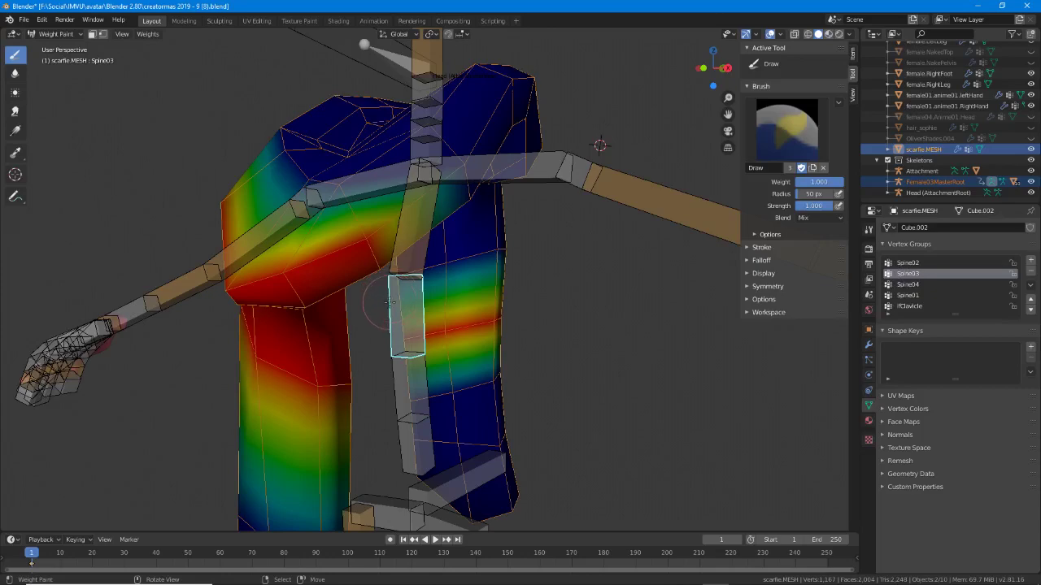
Test-rotate the Spine03 bone to check the flap and hanging end's deformation, and restore the pose.
key("r")
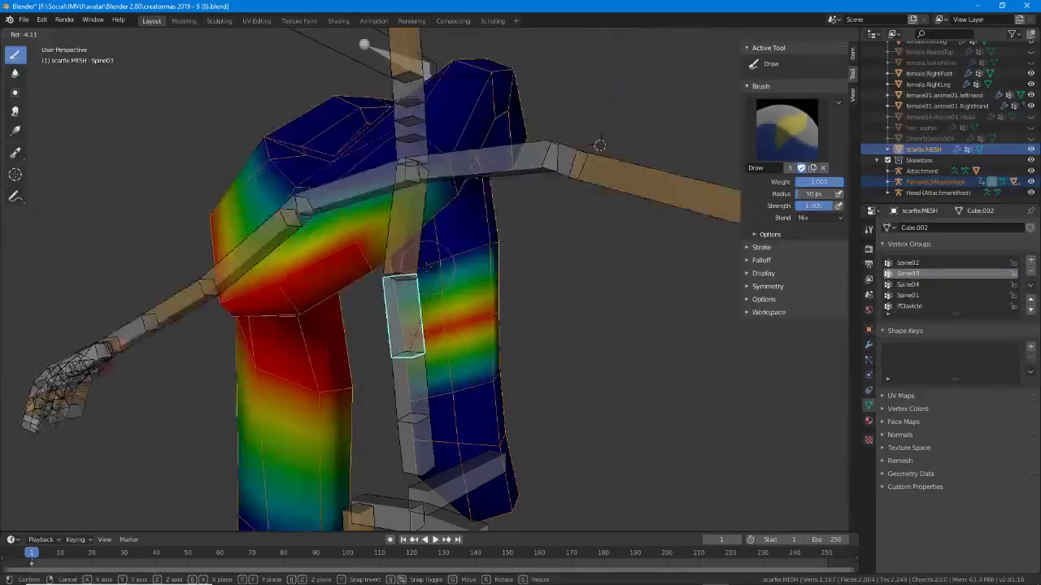
right_click(427, 268)
middle_click_drag(450, 270, 401, 276)
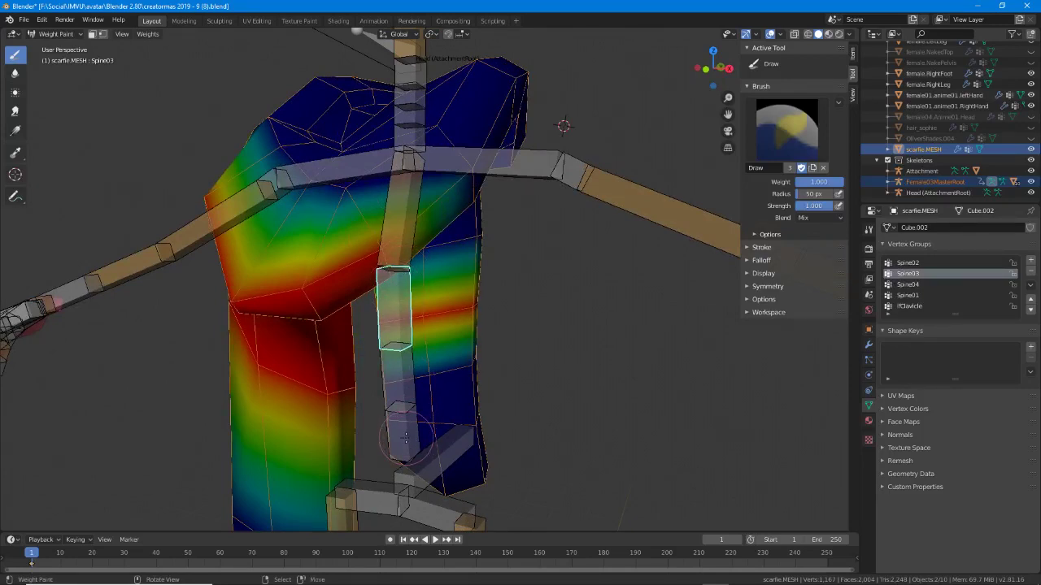
left_click(399, 443, "ctrl")
mouse_move(395, 447)
left_mouse_down()
mouse_move(404, 442)
mouse_move(396, 130)
mouse_move(569, 170)
left_mouse_up()
mouse_move(398, 152)
left_mouse_down()
mouse_move(260, 171)
mouse_move(257, 191)
left_mouse_up()
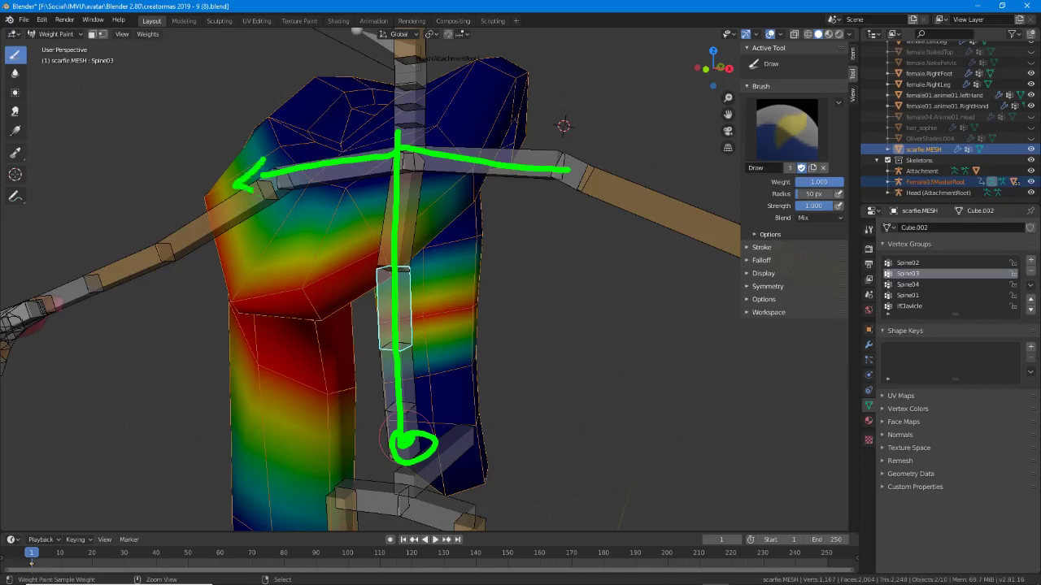
mouse_move(543, 148)
left_mouse_down()
mouse_move(601, 174)
mouse_move(543, 210)
left_mouse_up()
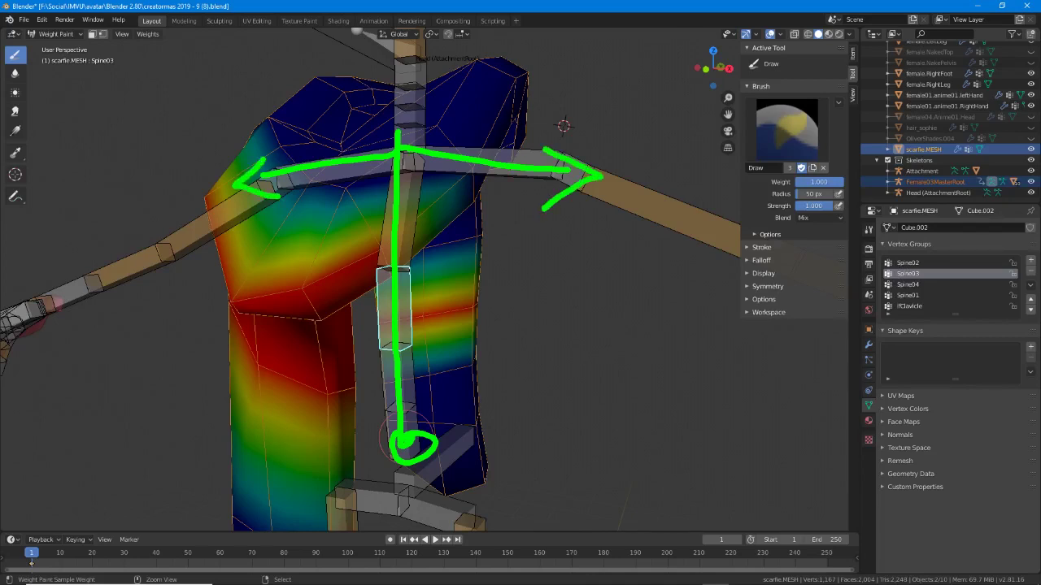
left_click_drag(397, 134, 399, 20)
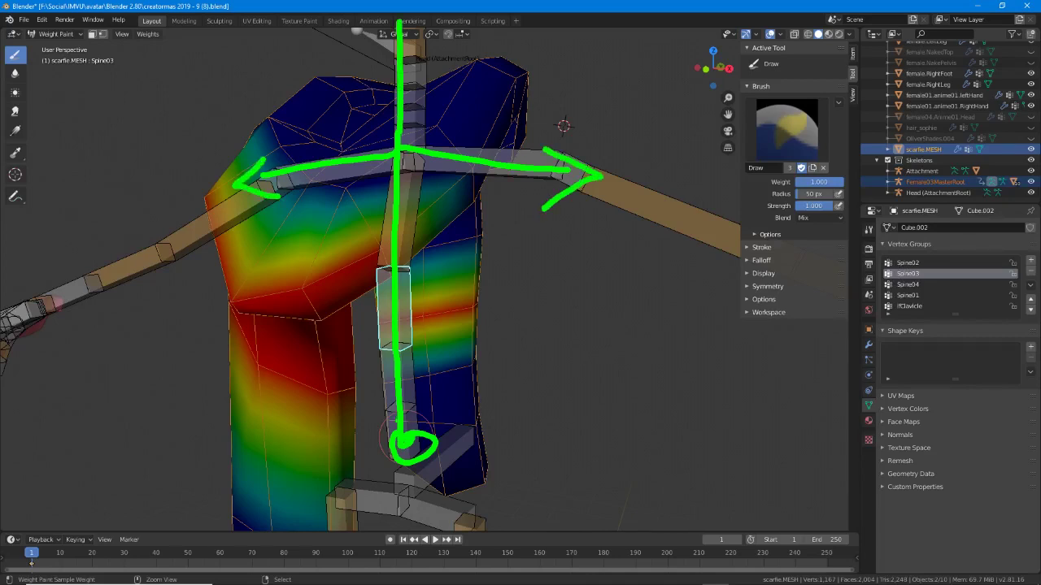
mouse_move(406, 444)
left_mouse_down()
mouse_move(380, 423)
mouse_move(416, 455)
left_mouse_up()
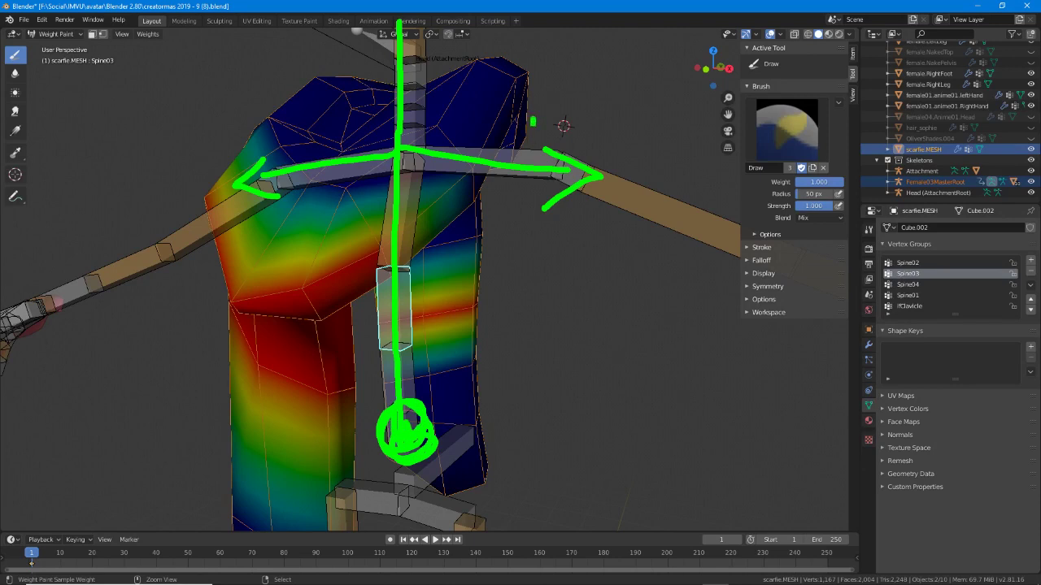
left_click_drag(532, 121, 605, 174)
mouse_move(264, 202)
left_mouse_down()
mouse_move(309, 191)
mouse_move(332, 156)
left_mouse_up()
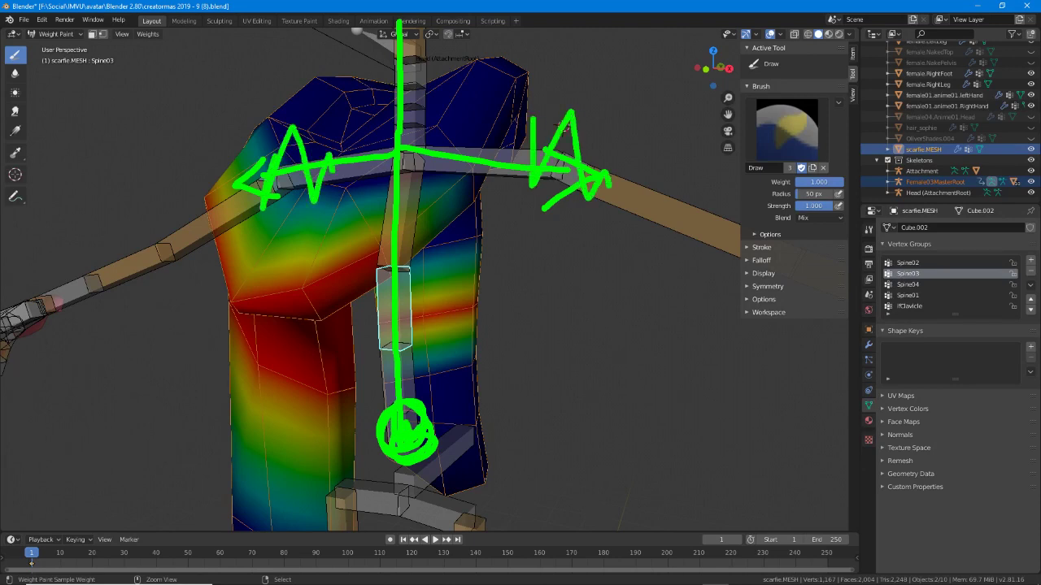
left_click_drag(374, 56, 402, 120)
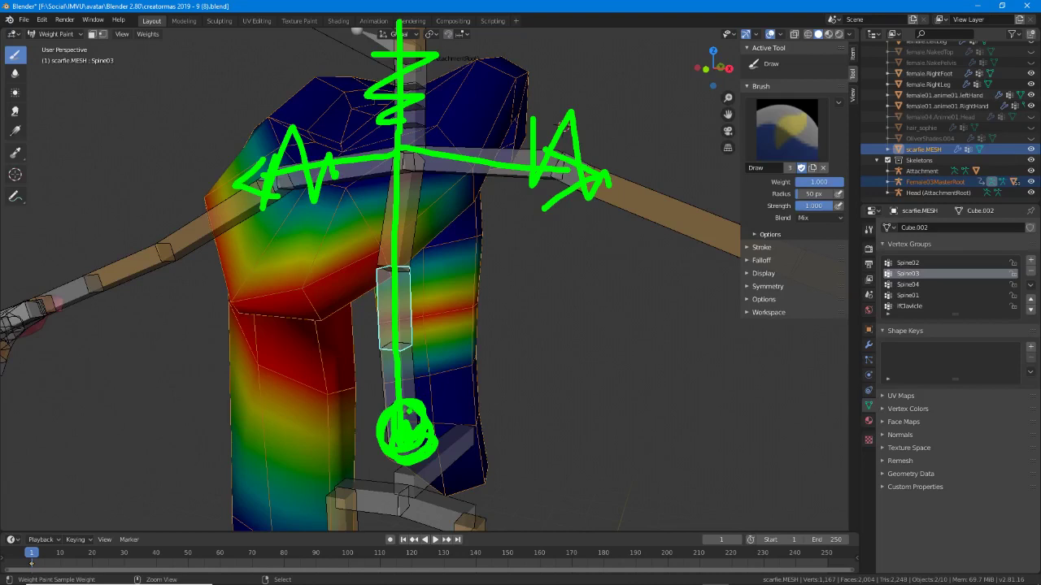
key("Escape")
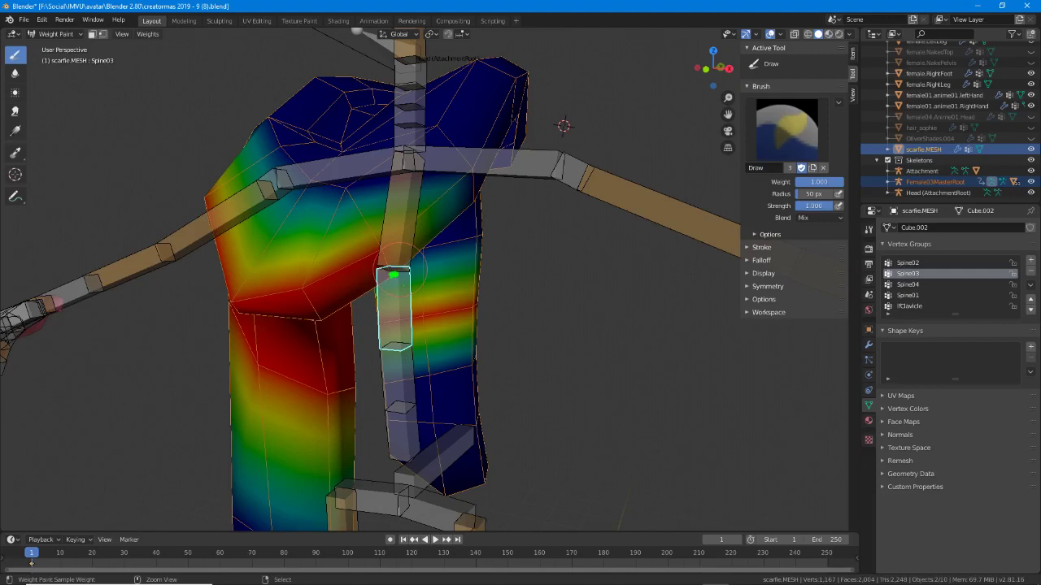
left_click_drag(393, 275, 396, 268)
left_click_drag(398, 380, 394, 476)
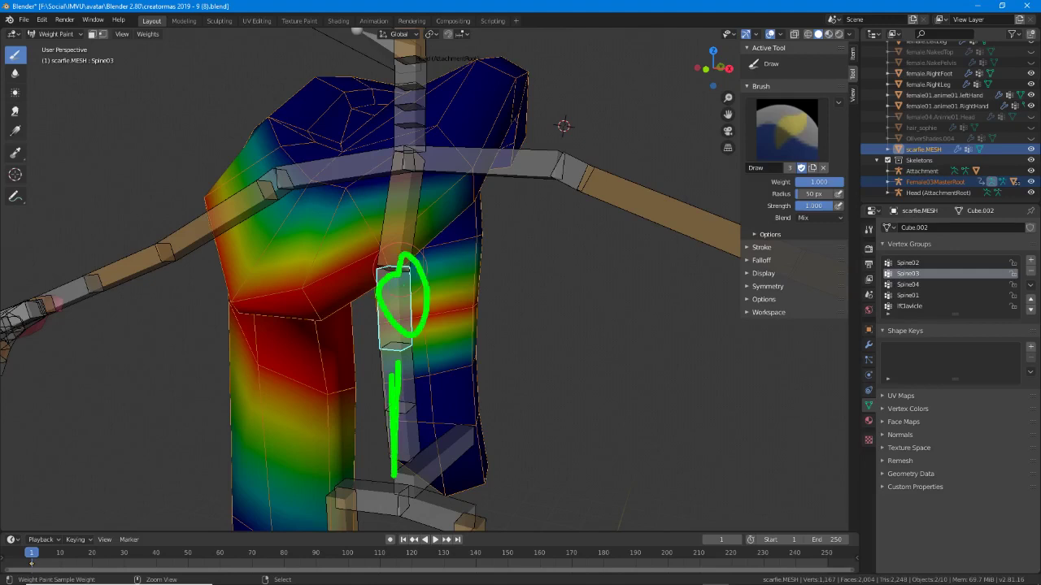
left_click_drag(407, 358, 387, 470)
left_click_drag(397, 260, 407, 85)
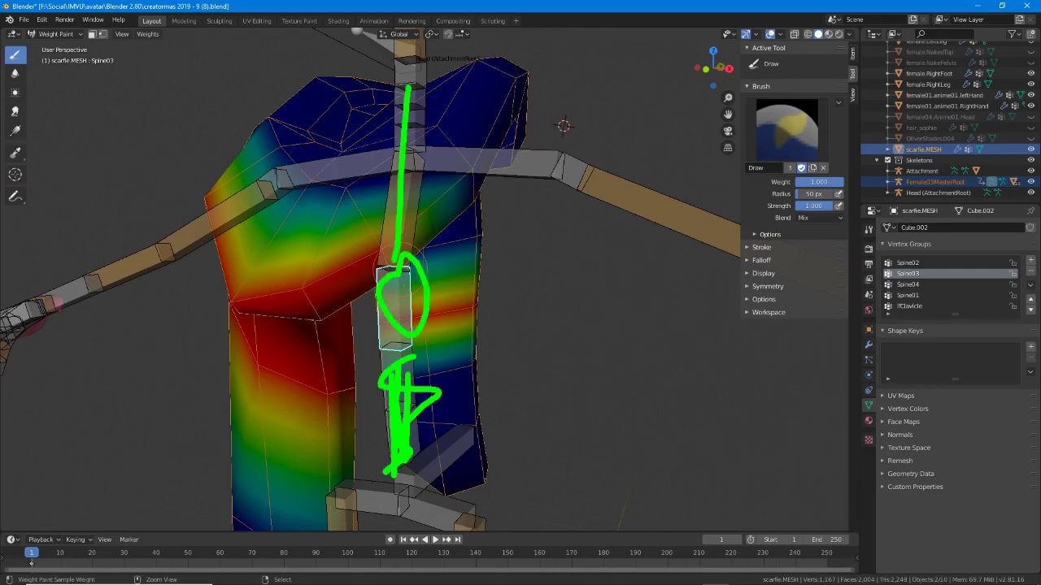
mouse_move(418, 150)
left_mouse_down()
mouse_move(547, 161)
mouse_move(265, 186)
left_mouse_up()
mouse_move(264, 165)
left_mouse_down()
mouse_move(252, 183)
mouse_move(309, 192)
left_mouse_up()
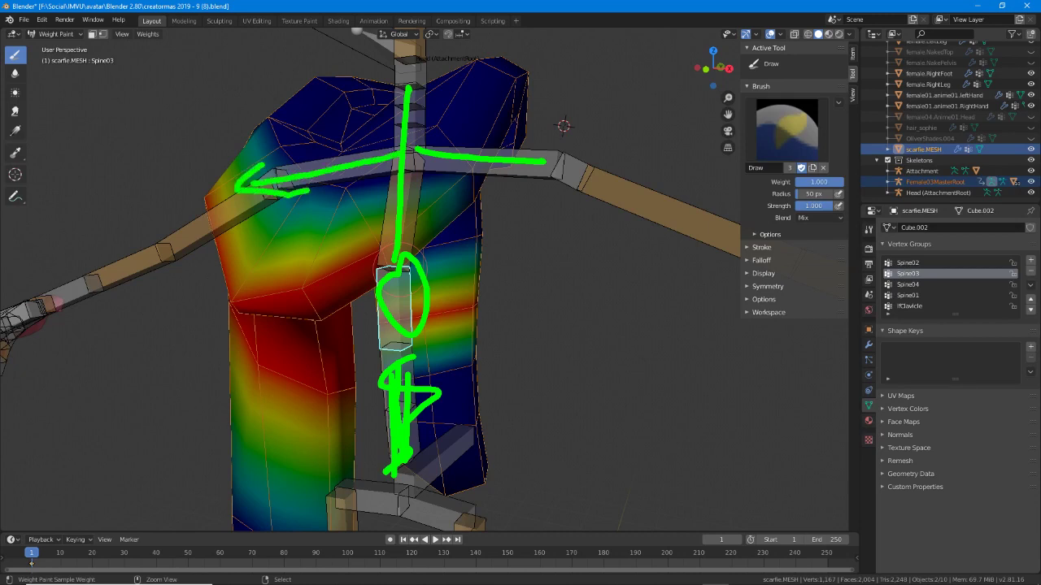
left_click_drag(521, 147, 574, 172)
mouse_move(389, 111)
left_mouse_down()
mouse_move(407, 67)
mouse_move(435, 107)
left_mouse_up()
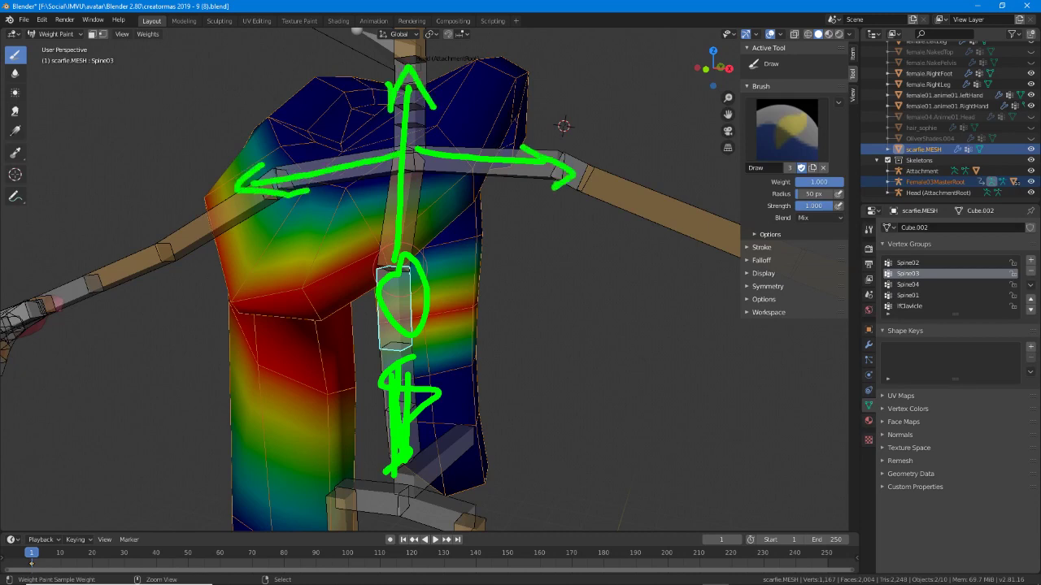
key("Escape")
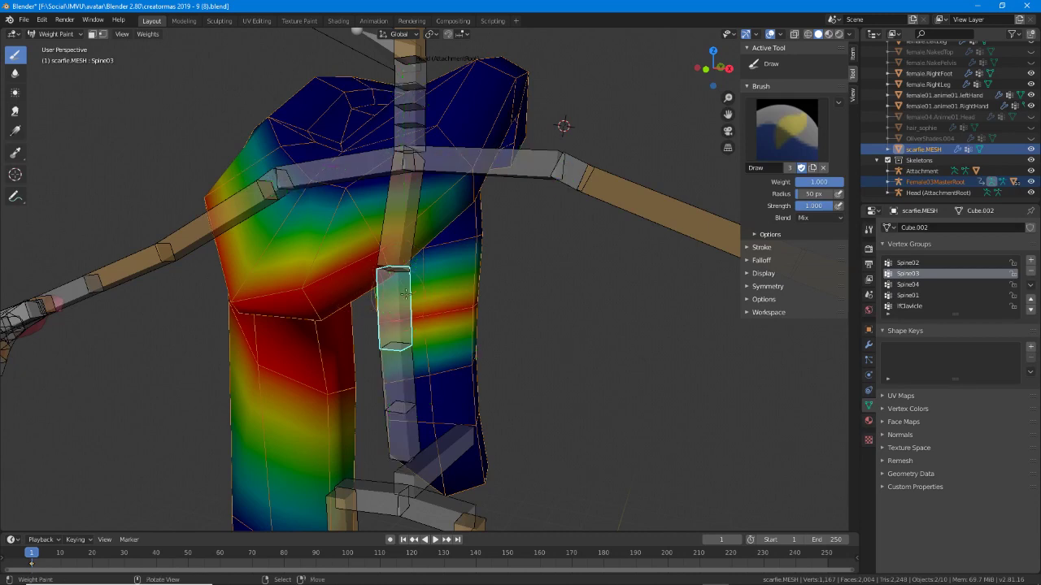
Test-rotate the Spine03, Spine02 and Spine01 bones one after another to check the scarf's deformation, cancelling each rotation.
key("r")
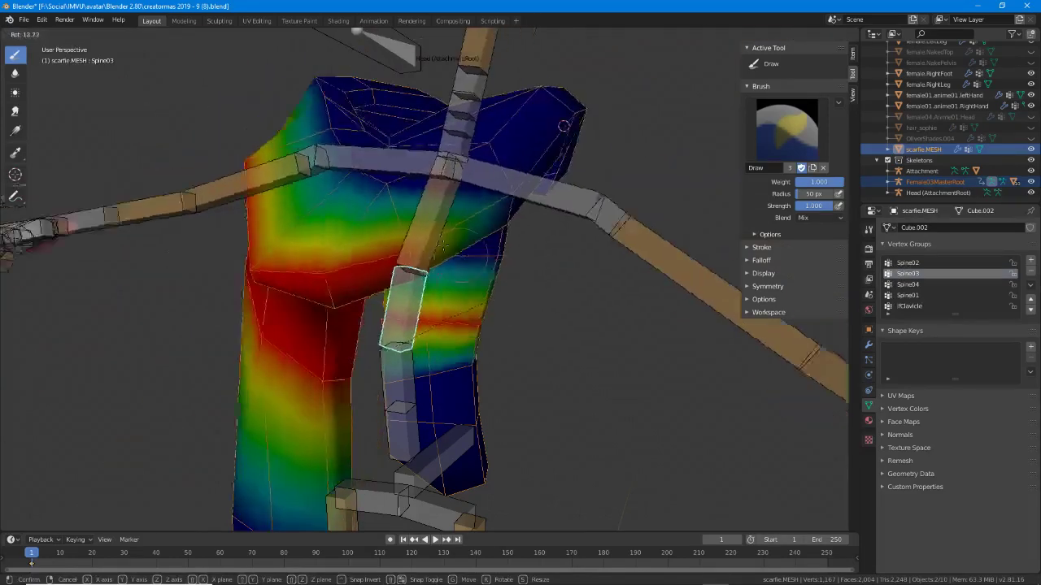
right_click(420, 238)
left_click(404, 392, "ctrl")
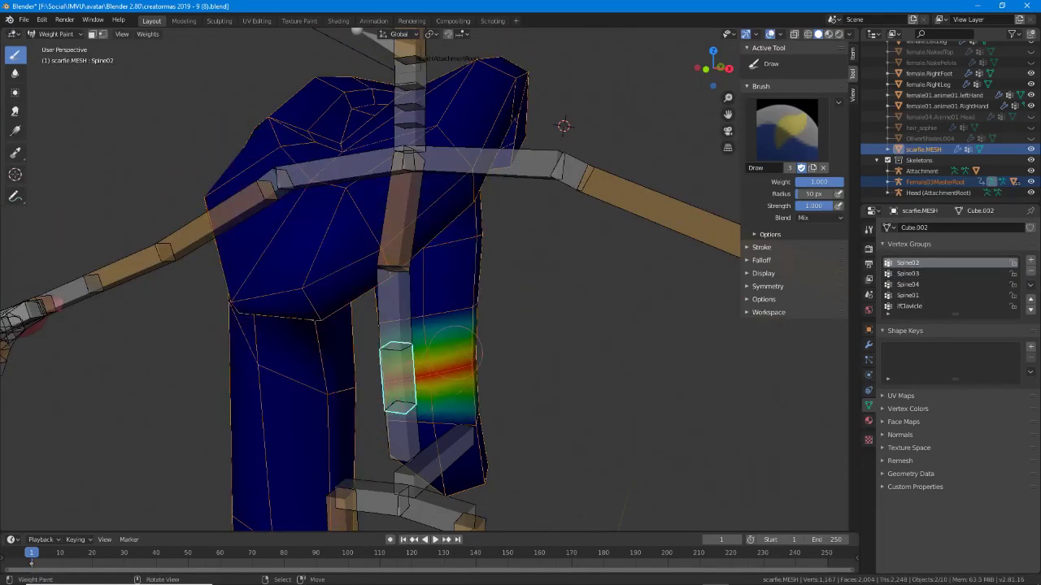
key("r")
right_click(445, 358)
left_click(413, 431, "ctrl")
key("r")
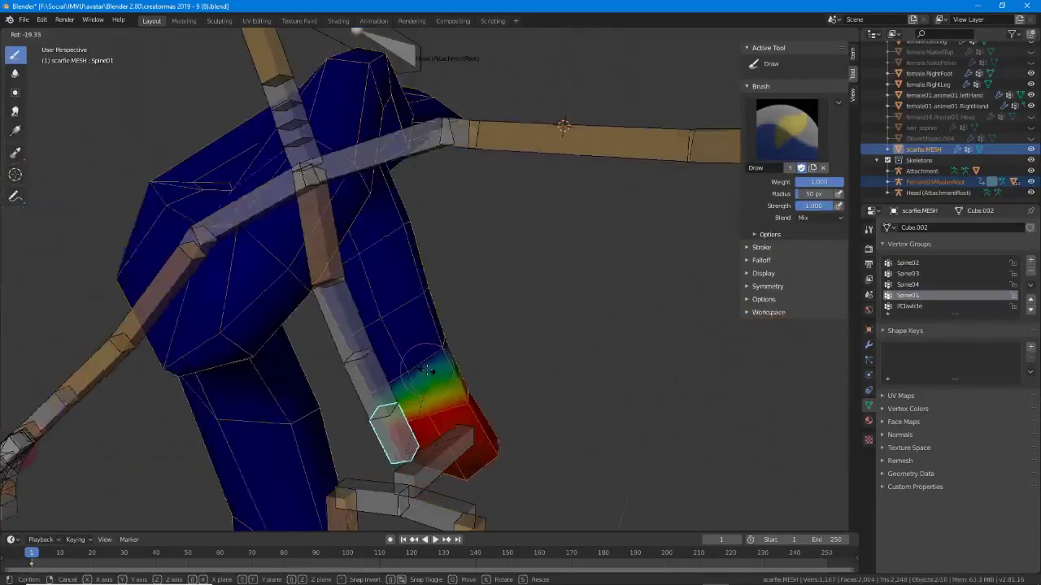
key("Escape")
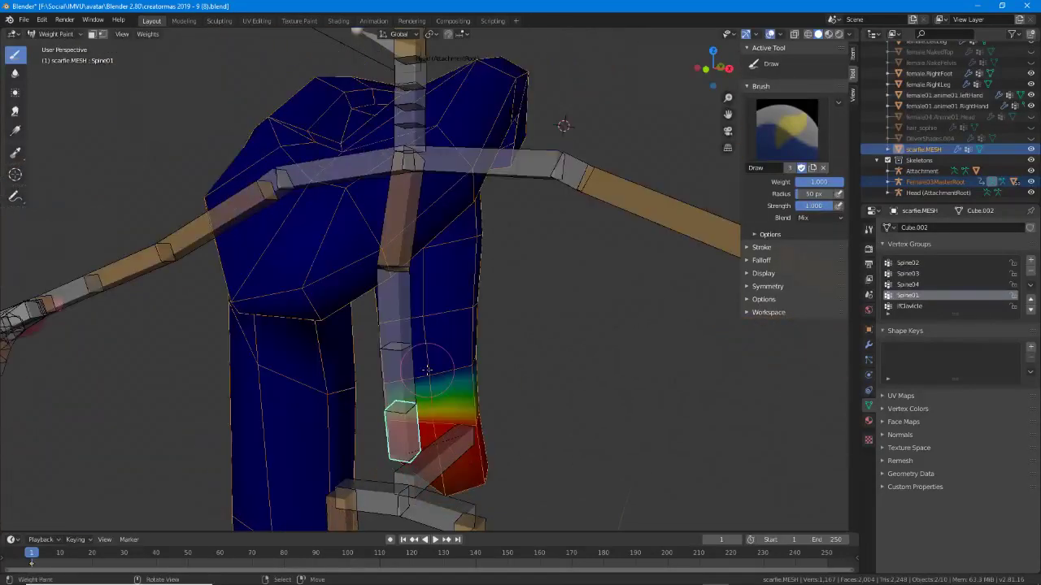
Test-rotate the lfClavicle bone to check how the scarf's shoulder area deforms, and restore the pose.
left_click(471, 162, "ctrl")
key("r")
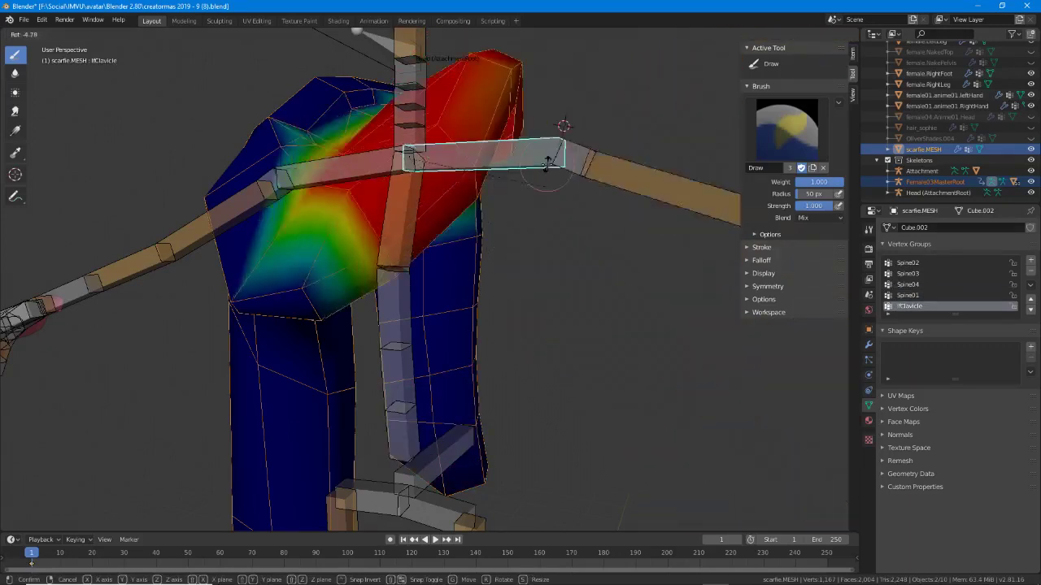
right_click(536, 230)
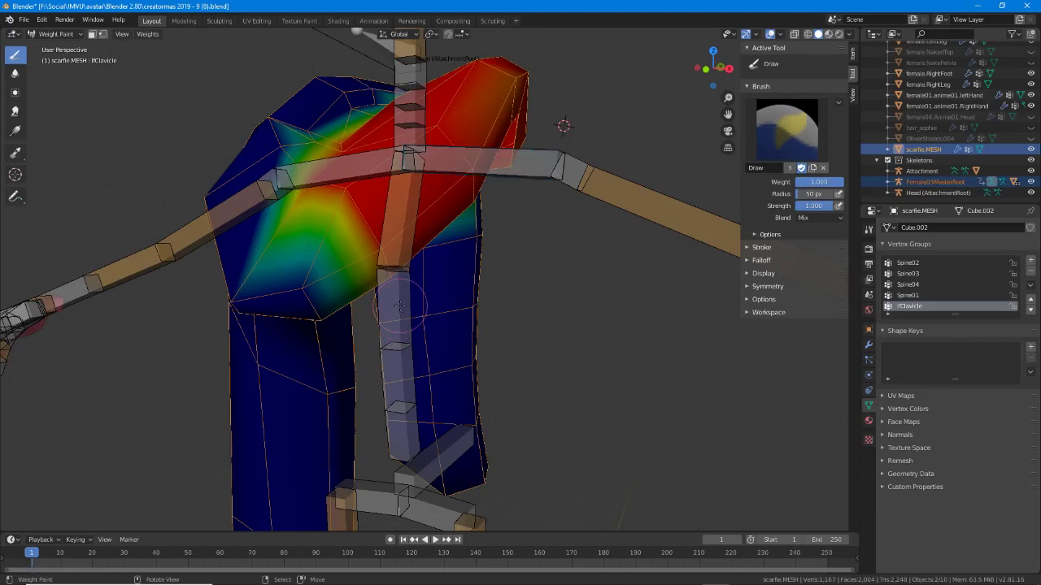
Select the Spine03 bone and examine its weights on the scarf's front flap and hanging end.
left_click(407, 305, "ctrl")
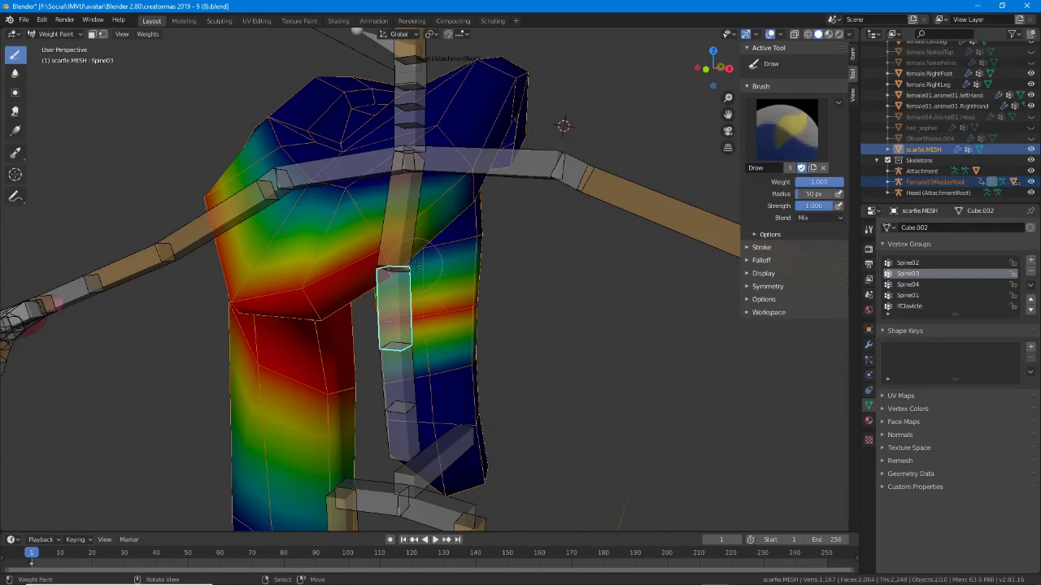
middle_click_drag(418, 279, 410, 294)
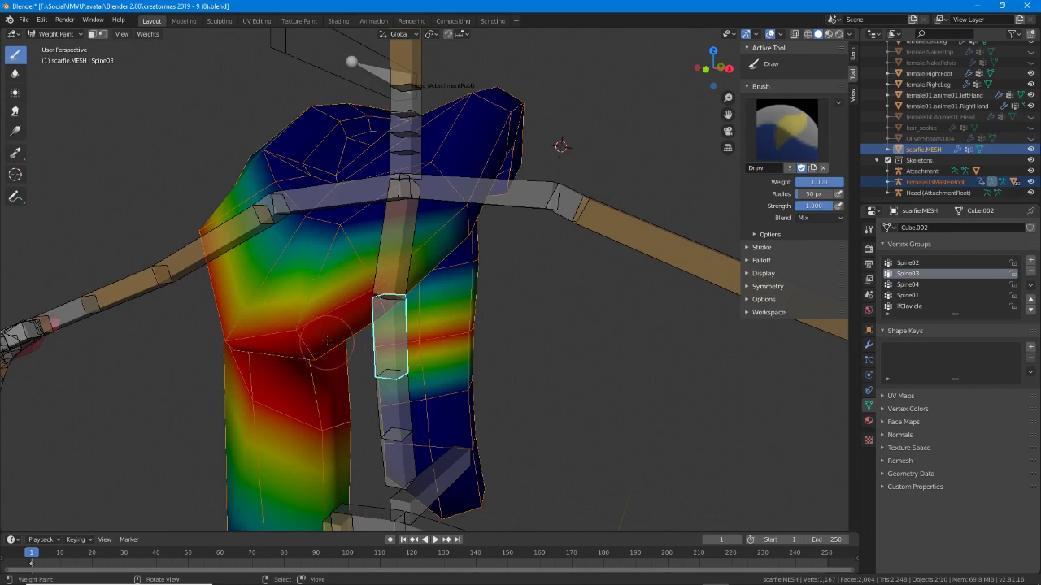
mouse_move(286, 328)
left_mouse_down()
mouse_move(313, 332)
mouse_move(299, 328)
left_mouse_up()
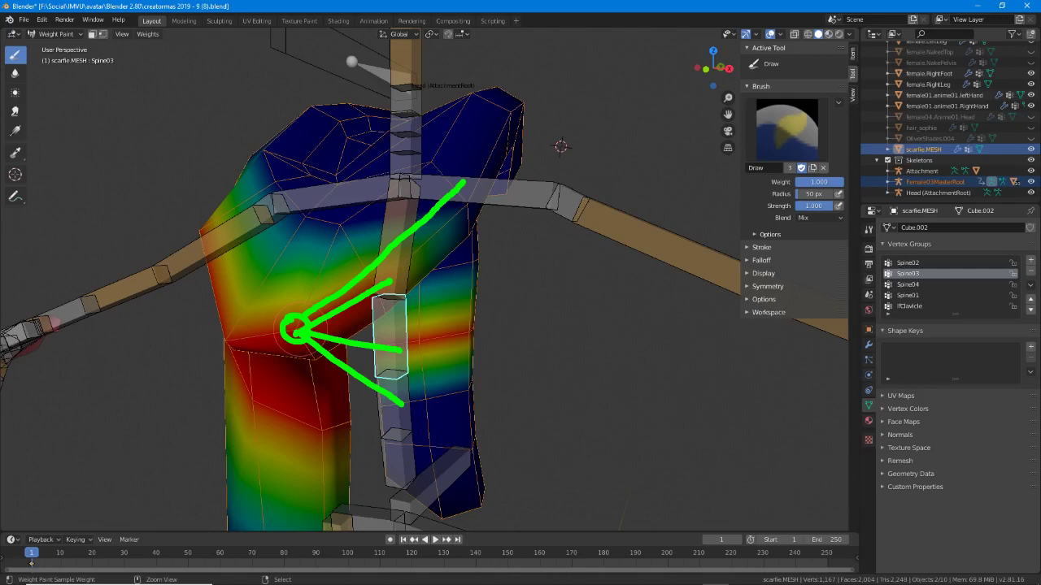
key("Escape")
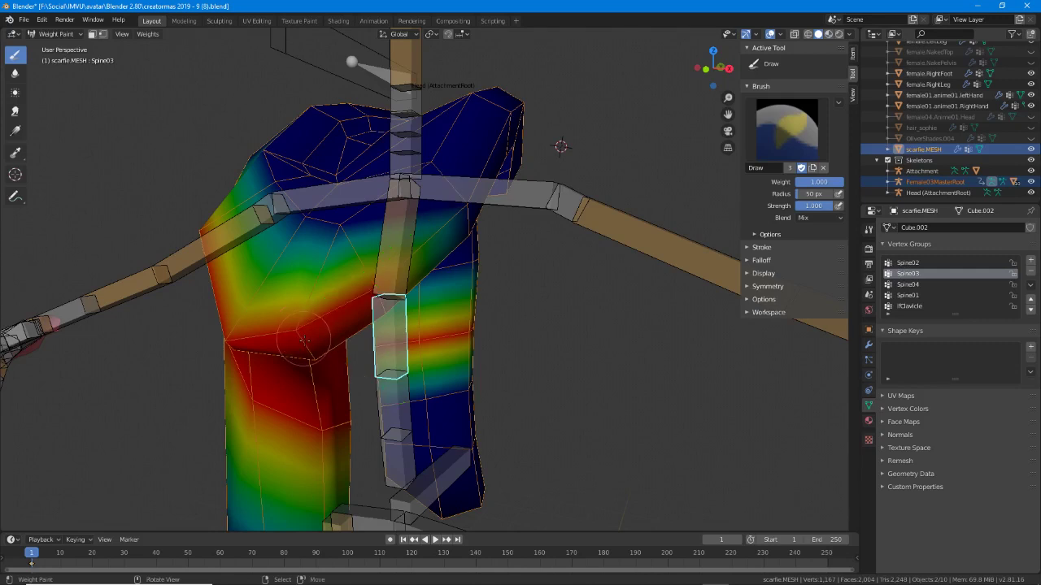
Compare the Spine02, Spine03 and Spine04 weights on the scarf, test-rotating Spine02 and Spine04 and cancelling each rotation.
left_click(387, 407, "ctrl")
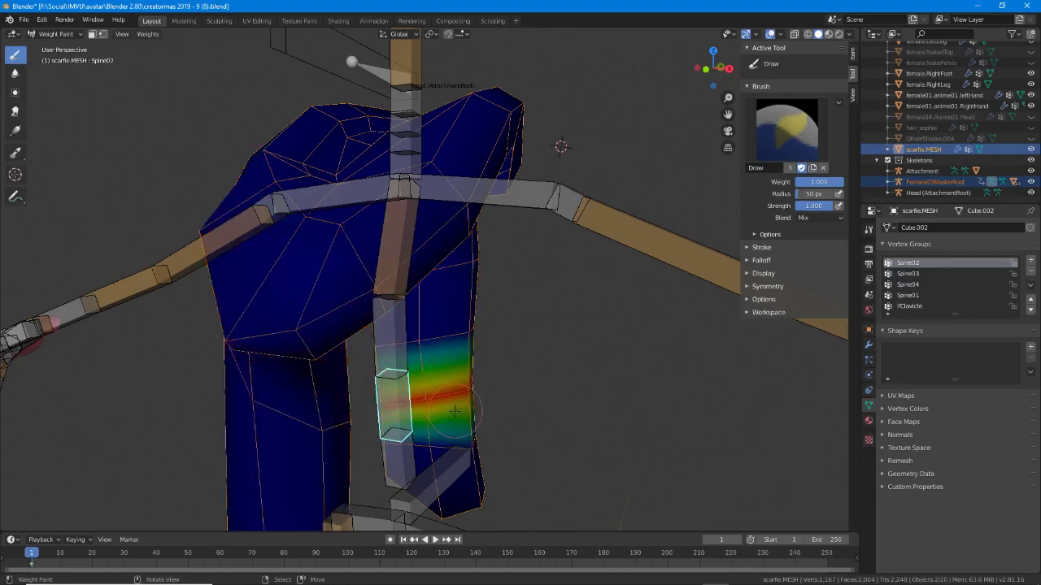
key("r")
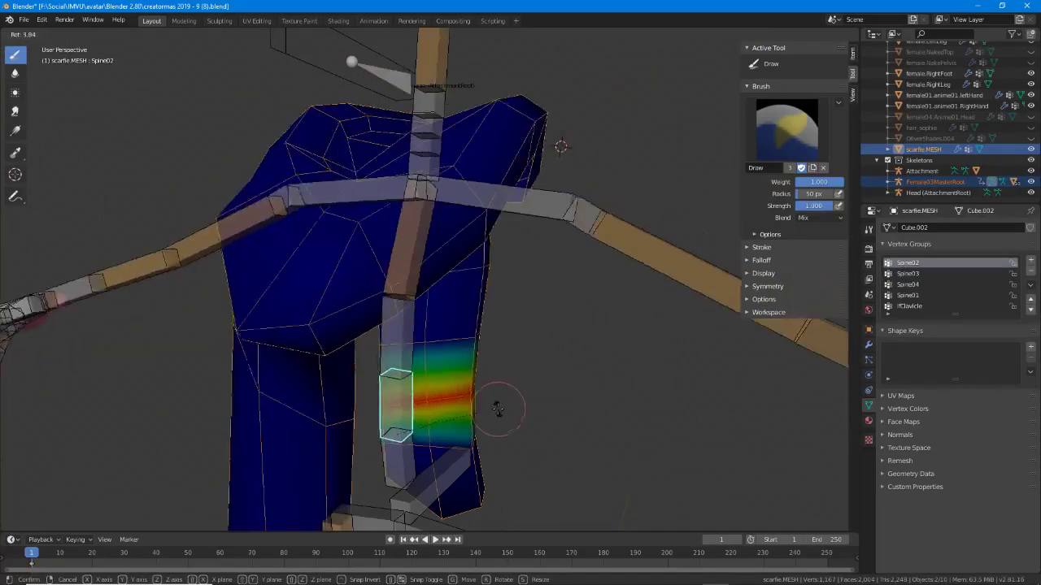
right_click(497, 404)
key("alt+a")
left_click(400, 317, "ctrl")
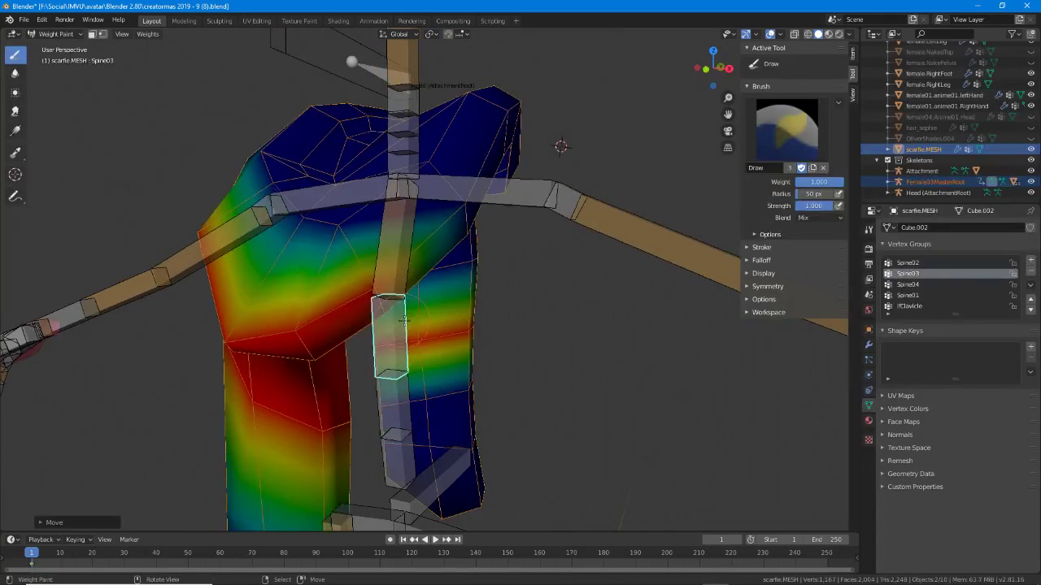
left_click(399, 243, "ctrl")
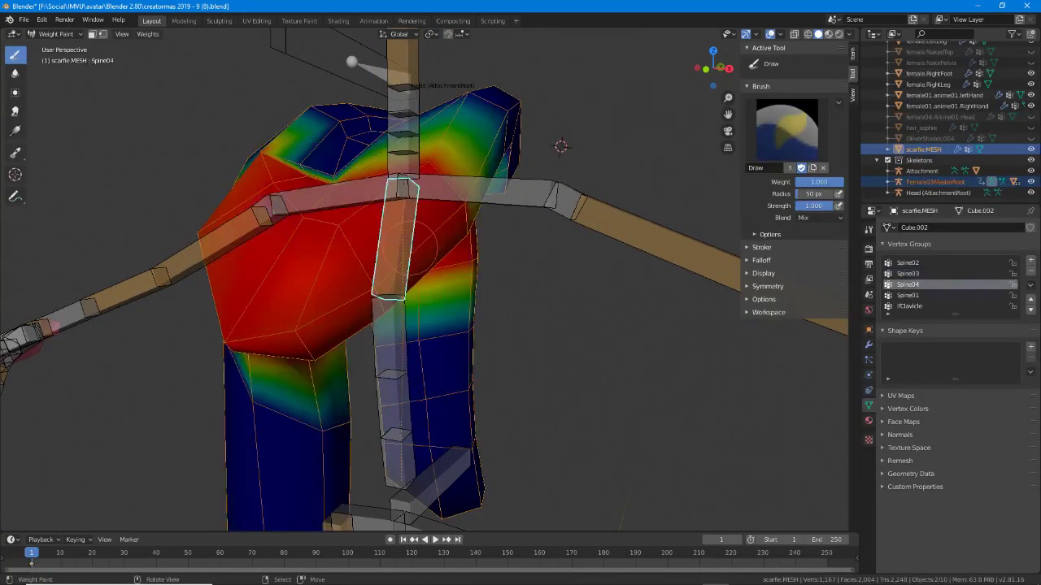
key("r")
key("Escape")
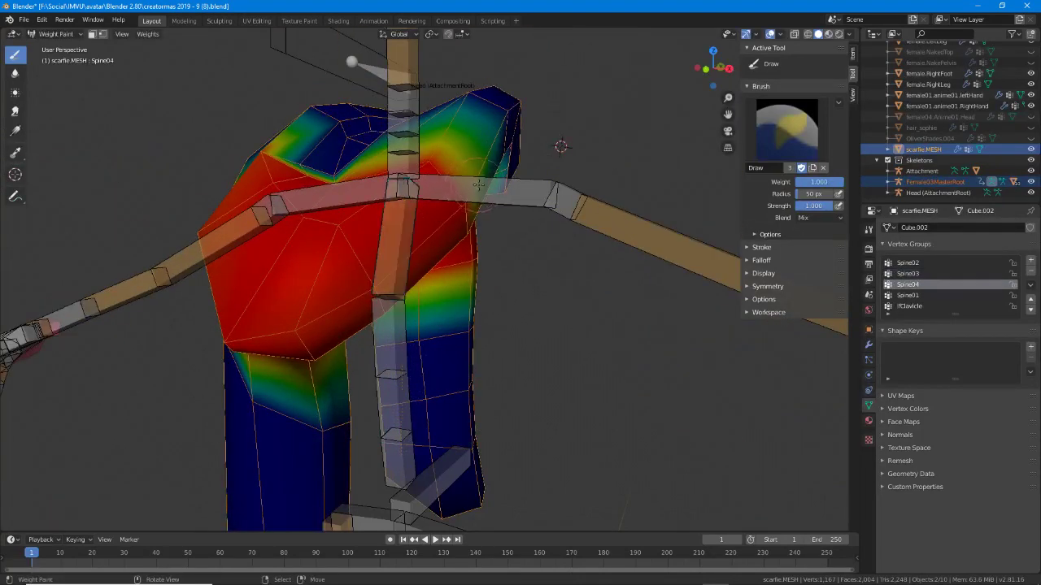
Test-rotate the lfClavicle bone again, cancel the rotation, and inspect its weights across the scarf's upper part.
left_click(549, 197, "ctrl")
key("r")
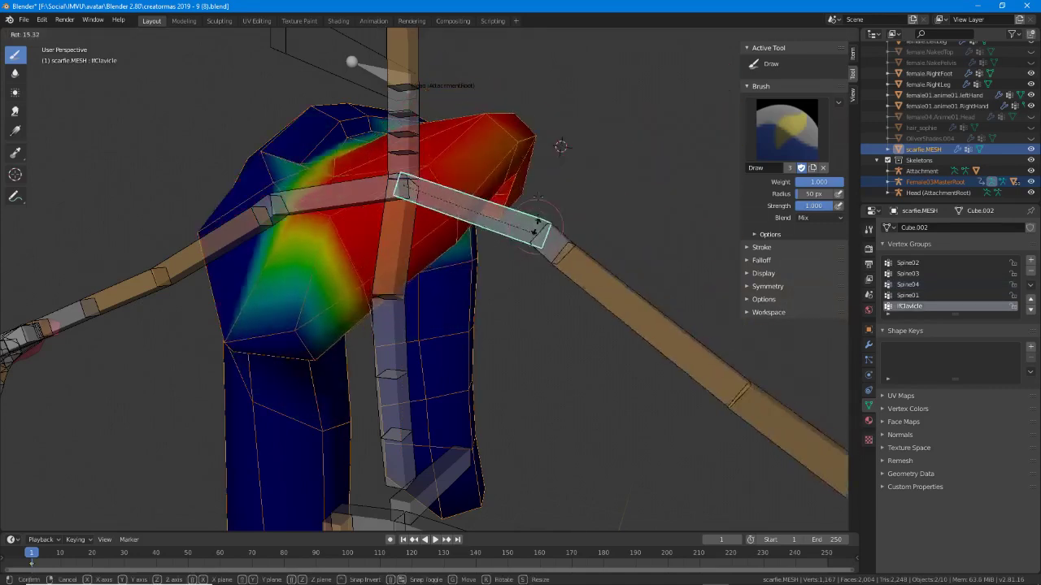
key("Escape")
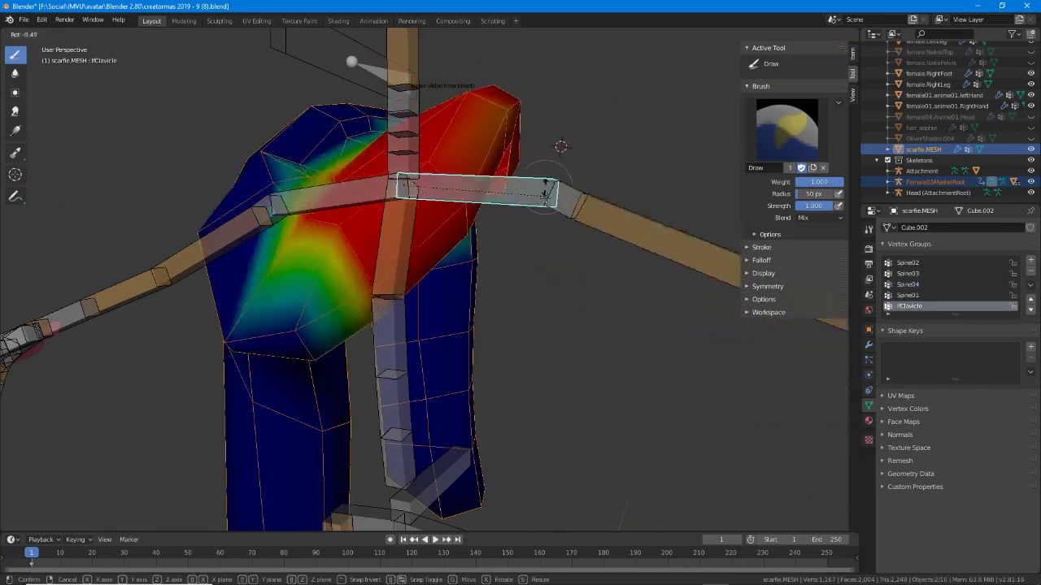
mouse_move(524, 295)
middle_mouse_down()
mouse_move(470, 302)
mouse_move(523, 301)
middle_mouse_up()
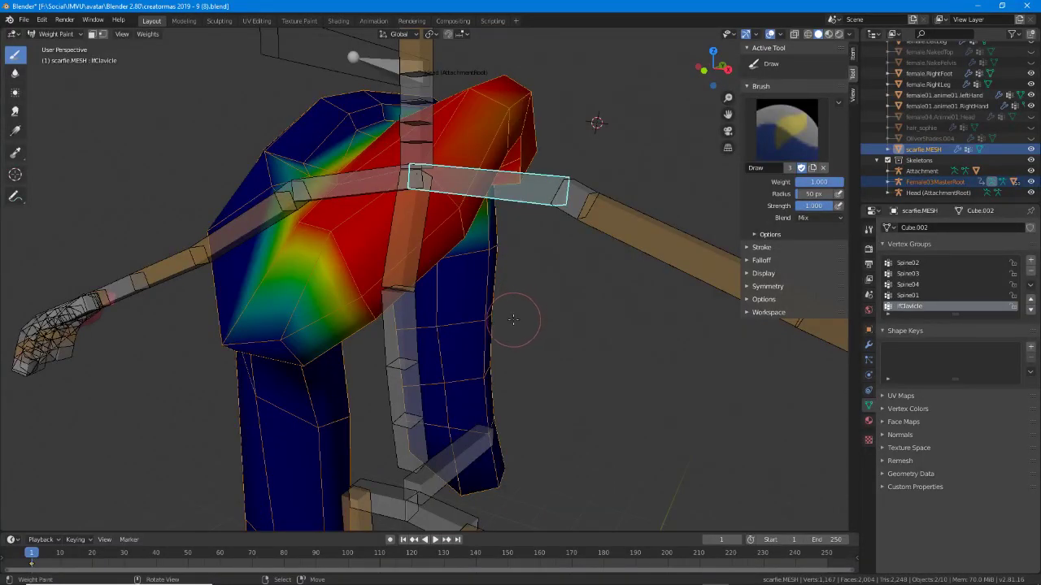
Save the project as a new file named "creatormas 2019 - 9 (9).blend" in the Blender 2.80 folder.
left_click(25, 22)
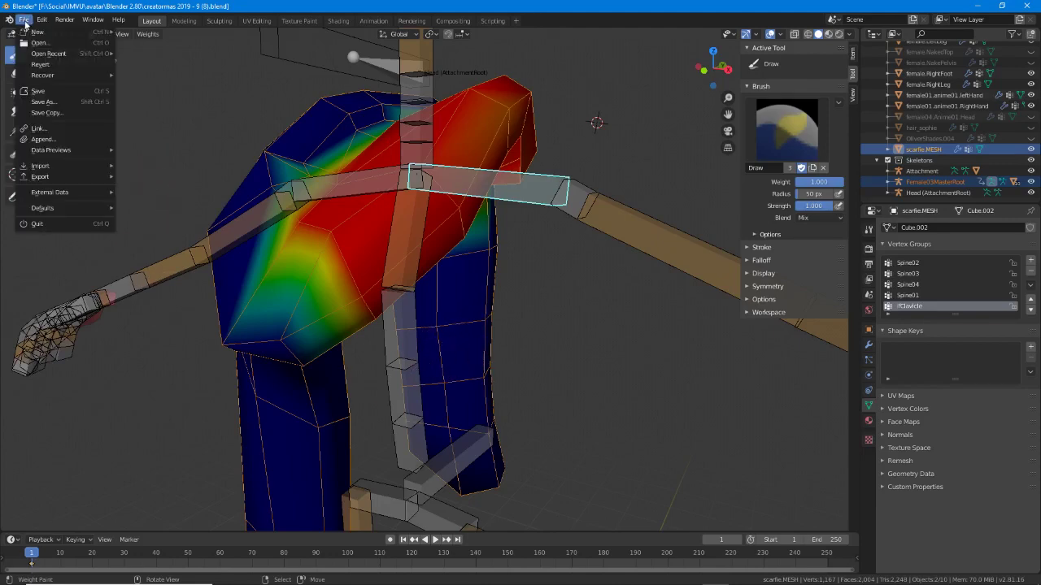
left_click(52, 101)
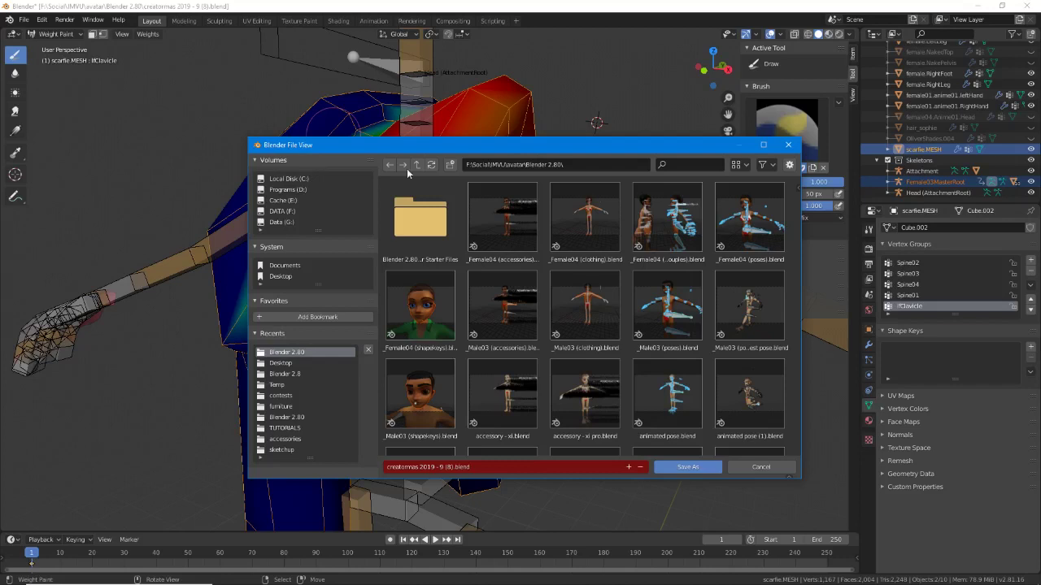
left_click(447, 466)
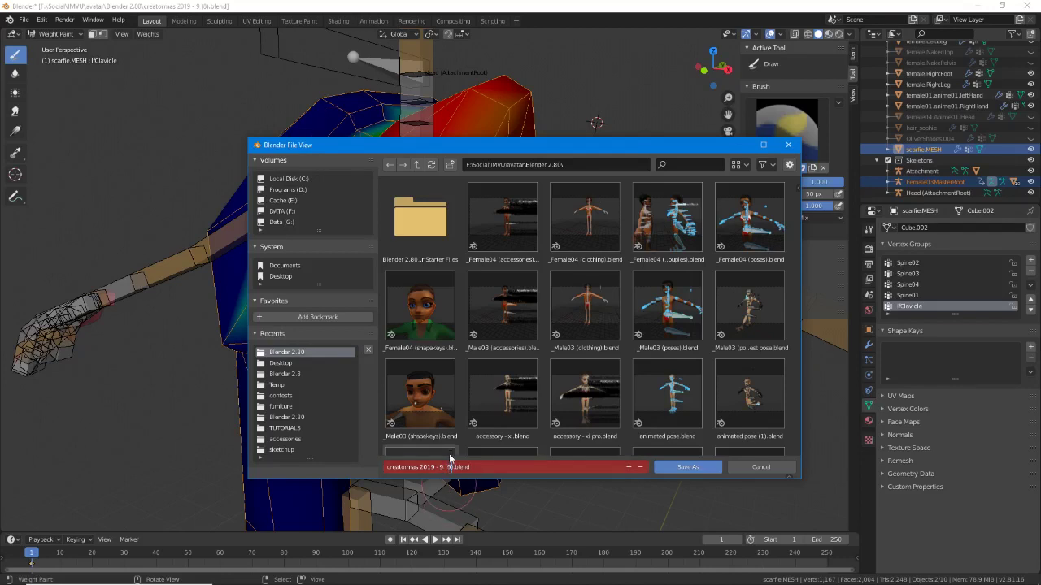
type("9")
key("Return")
left_click(687, 468)
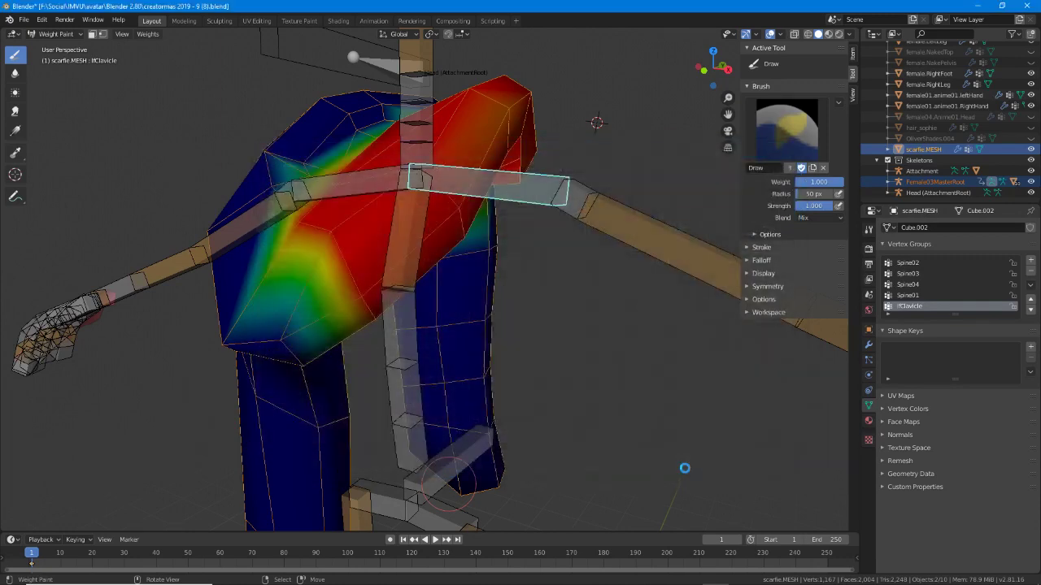